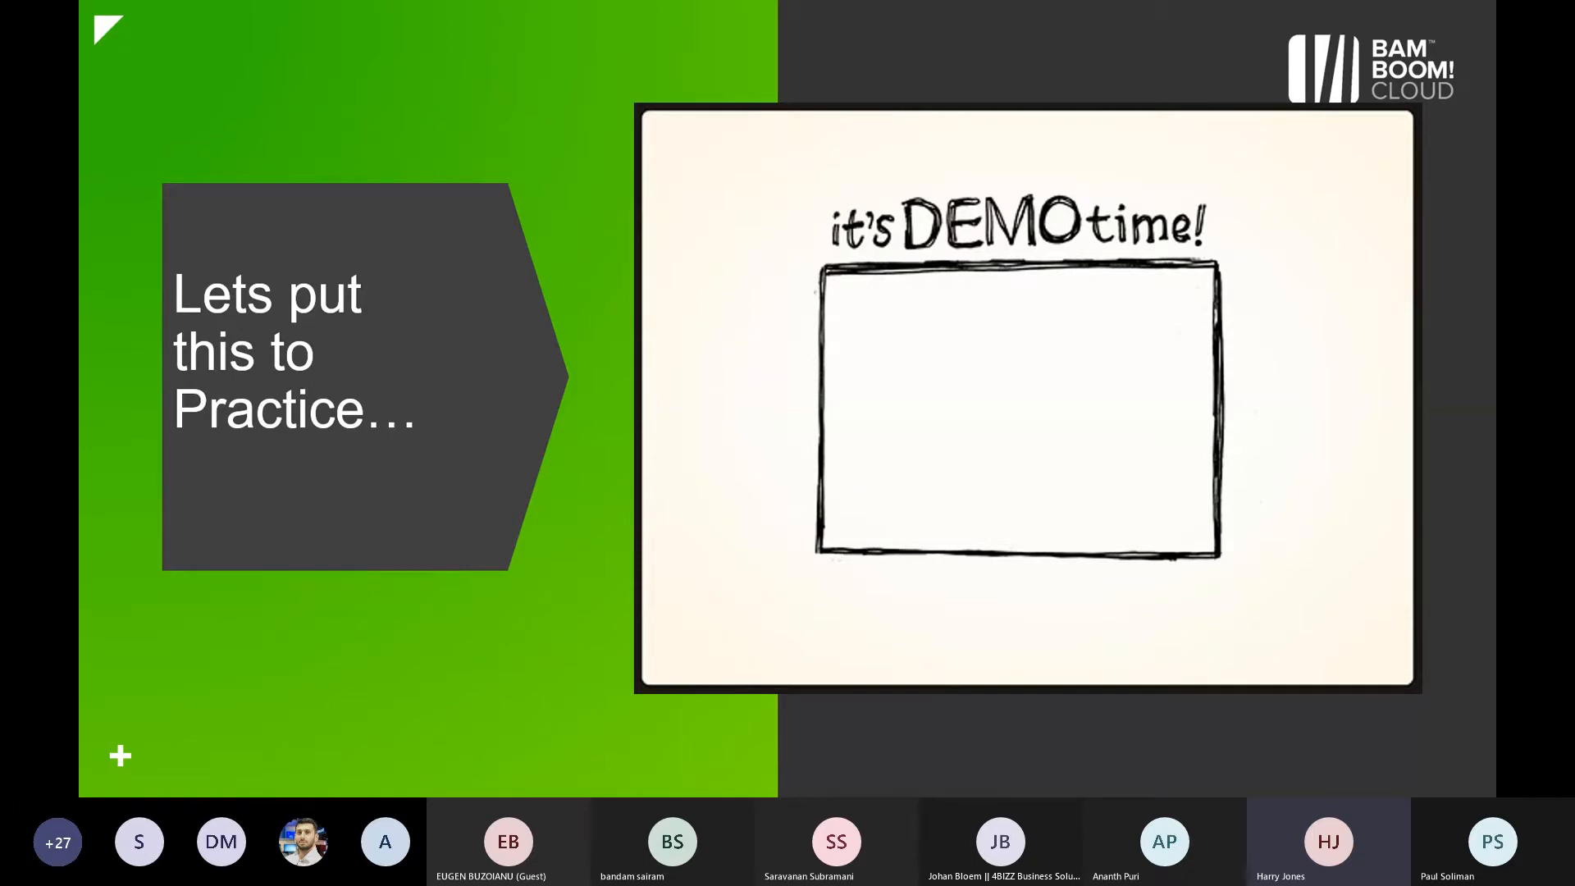
Switch to Dynamics 365 Business Central and open the Report Layout Selection page by searching for "report lay"
{"action": "key", "text": "alt+Tab"}
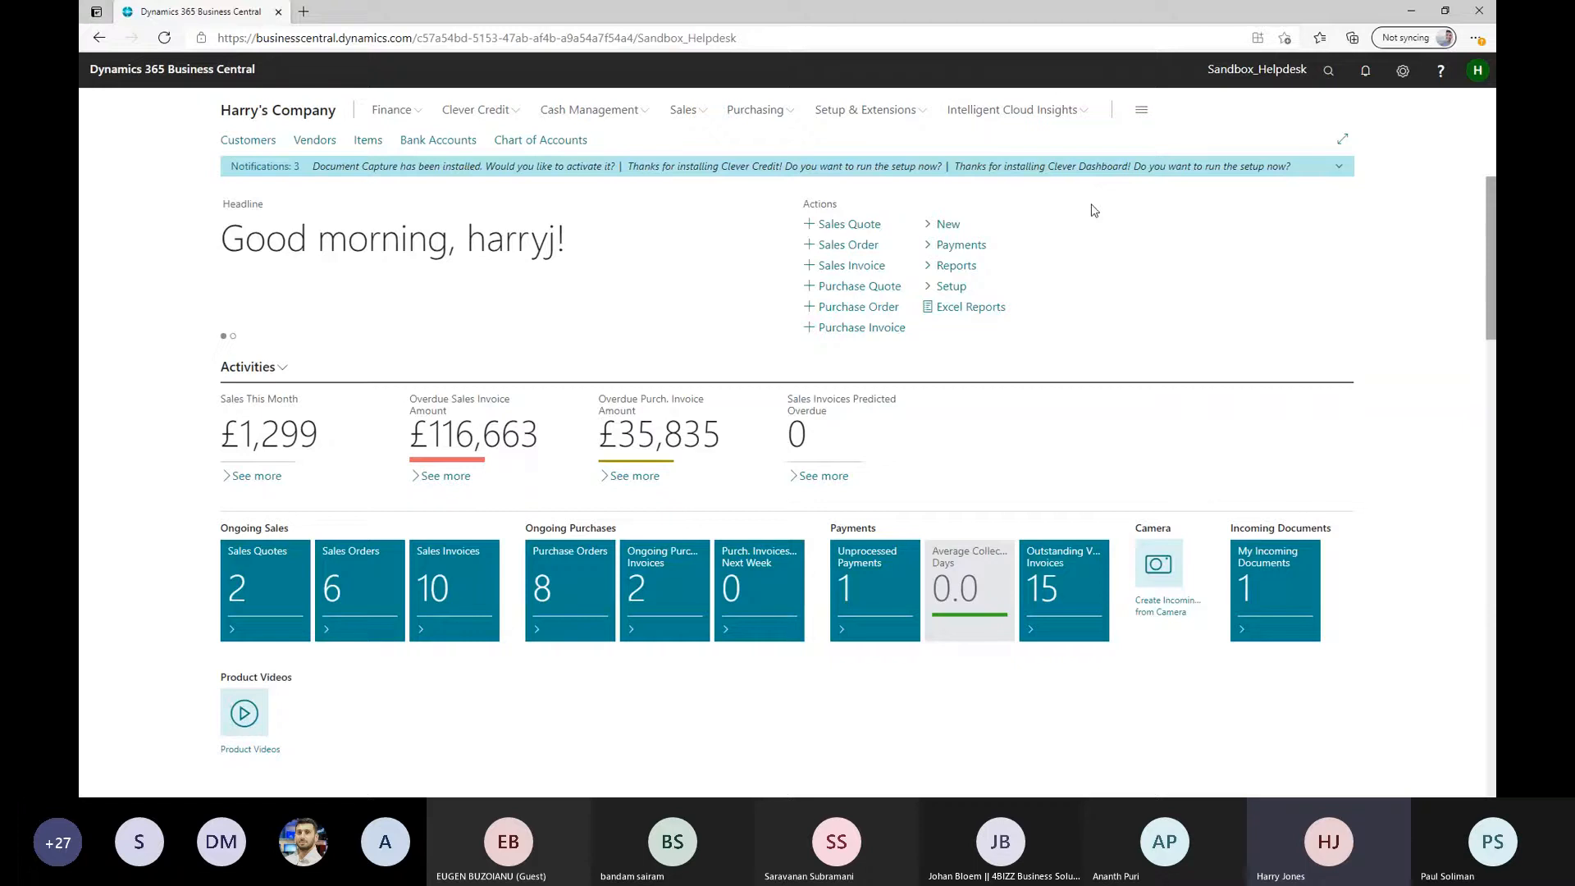
{"action": "left_click", "coordinate": [1327, 72]}
{"action": "type", "text": "r"}
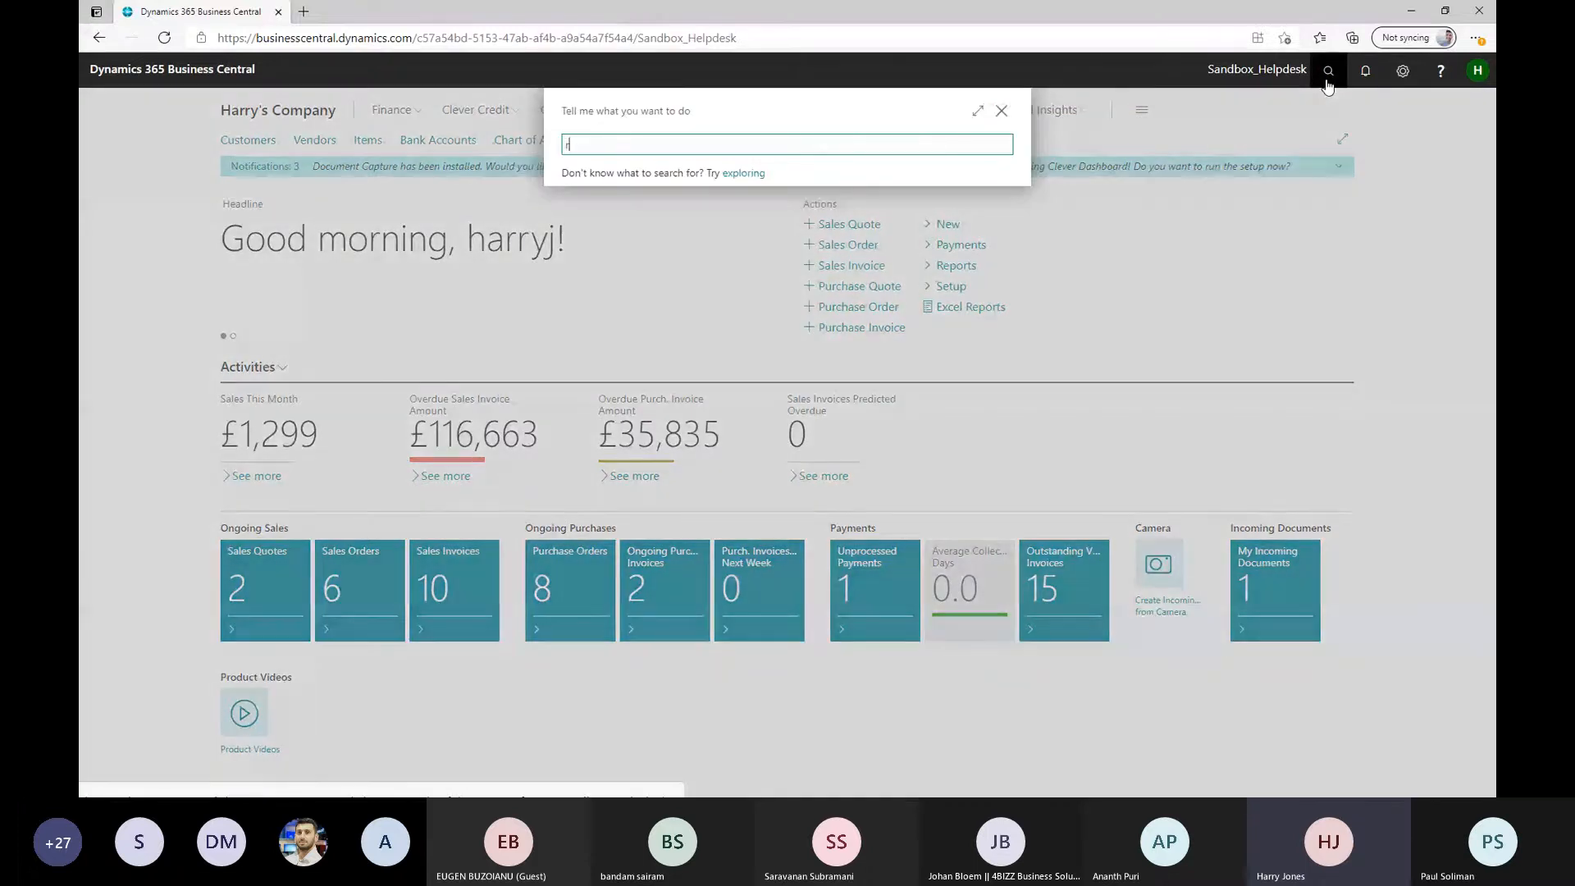
{"action": "type", "text": "eport lay"}
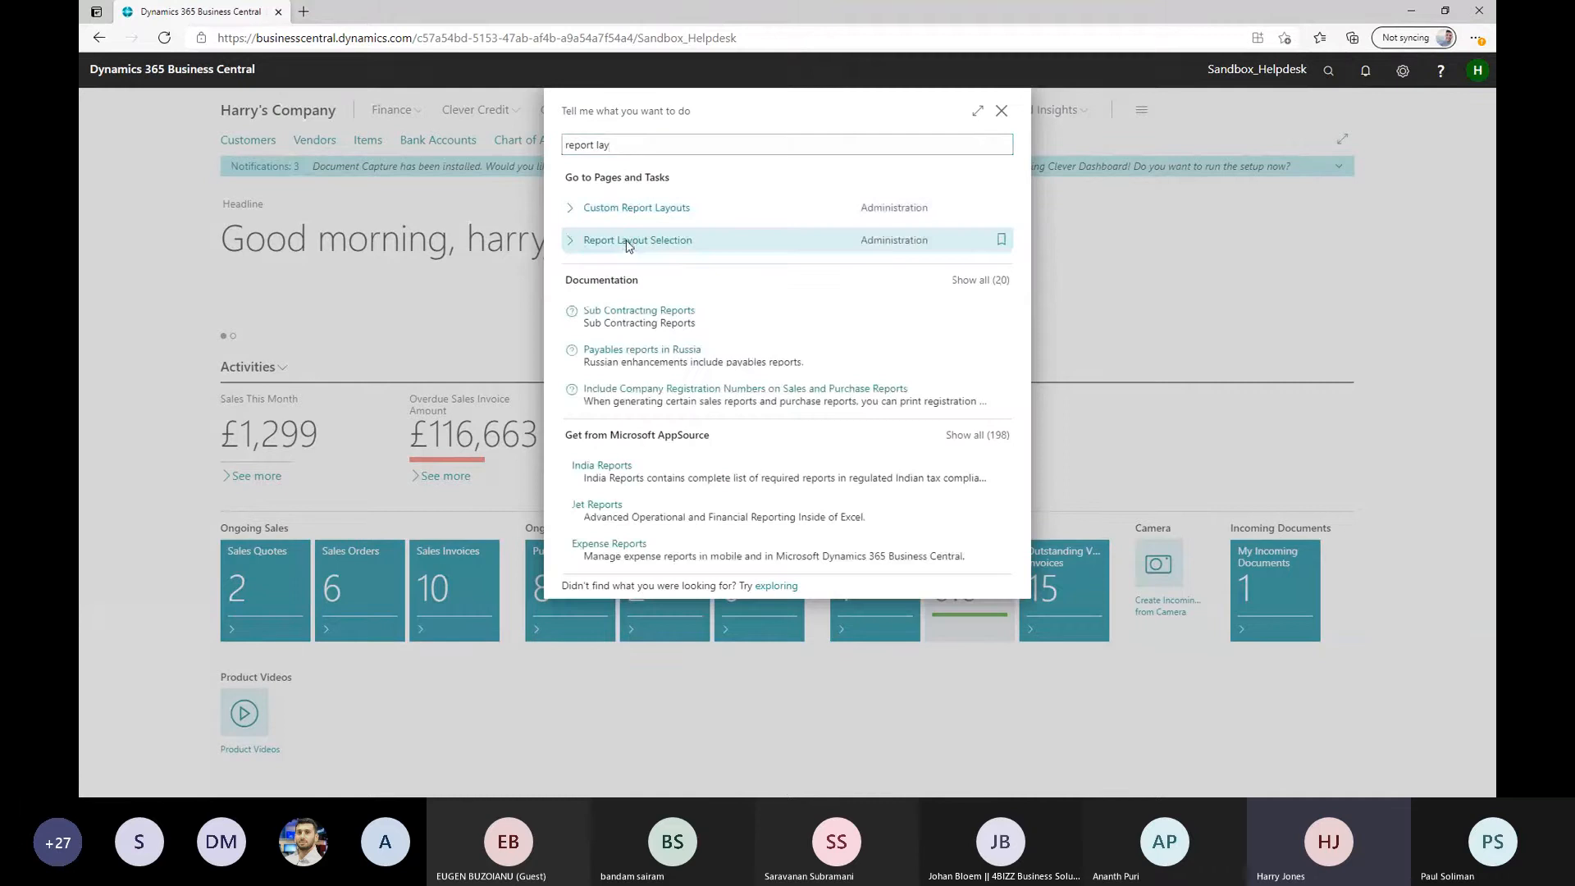
{"action": "left_click", "coordinate": [627, 245]}
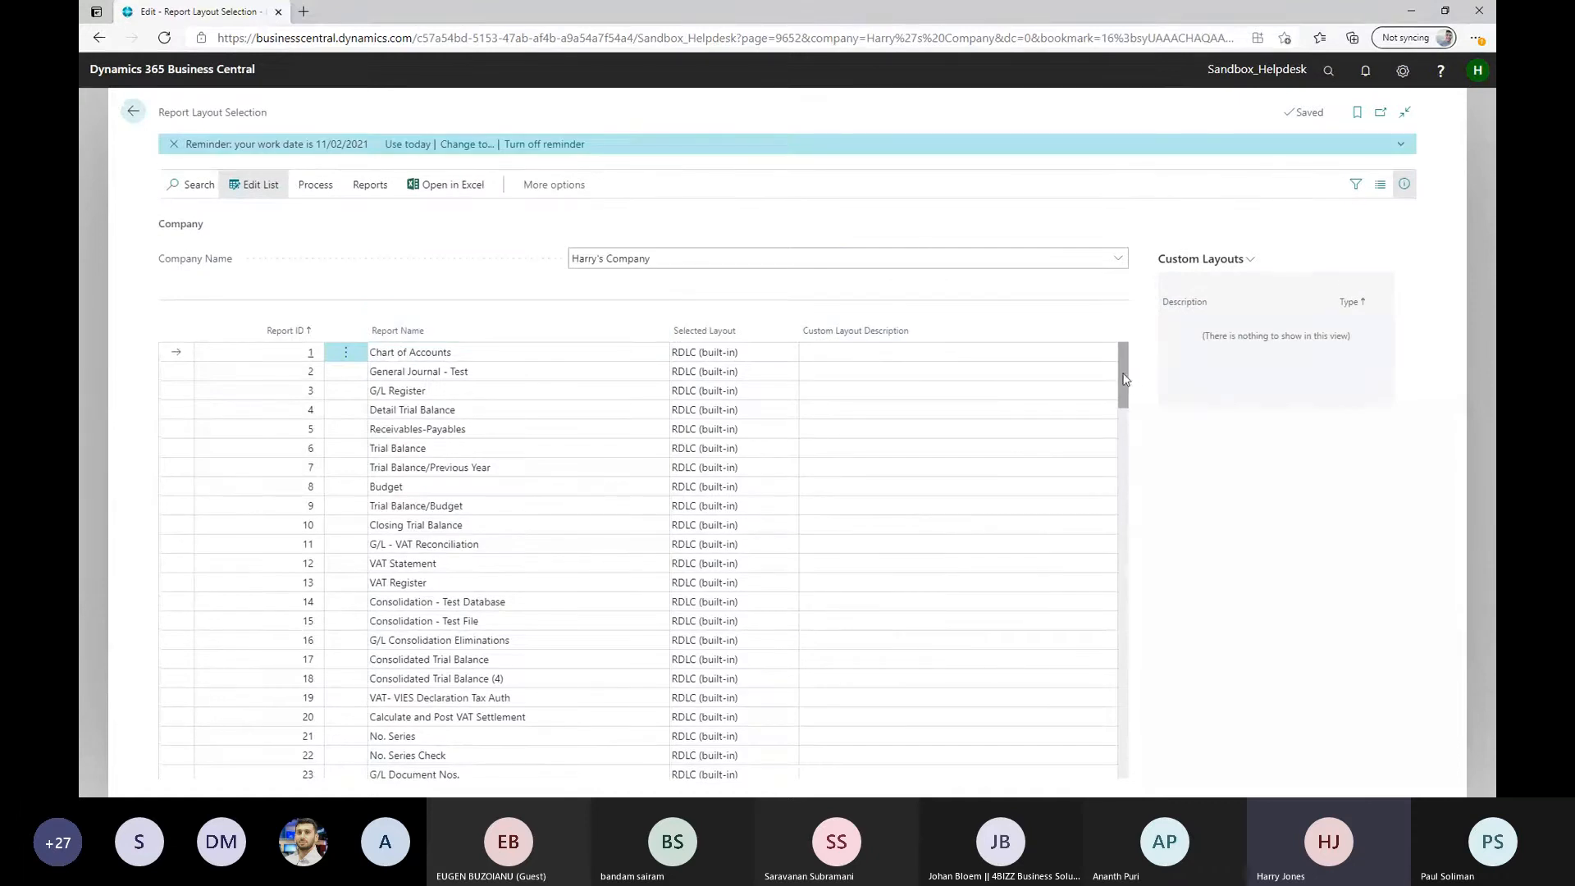
Filter the report list by "sales", select report 1304 Sales - Quote and view its available layout options
{"action": "left_click_drag", "start_coordinate": [1124, 380], "coordinate": [1128, 423]}
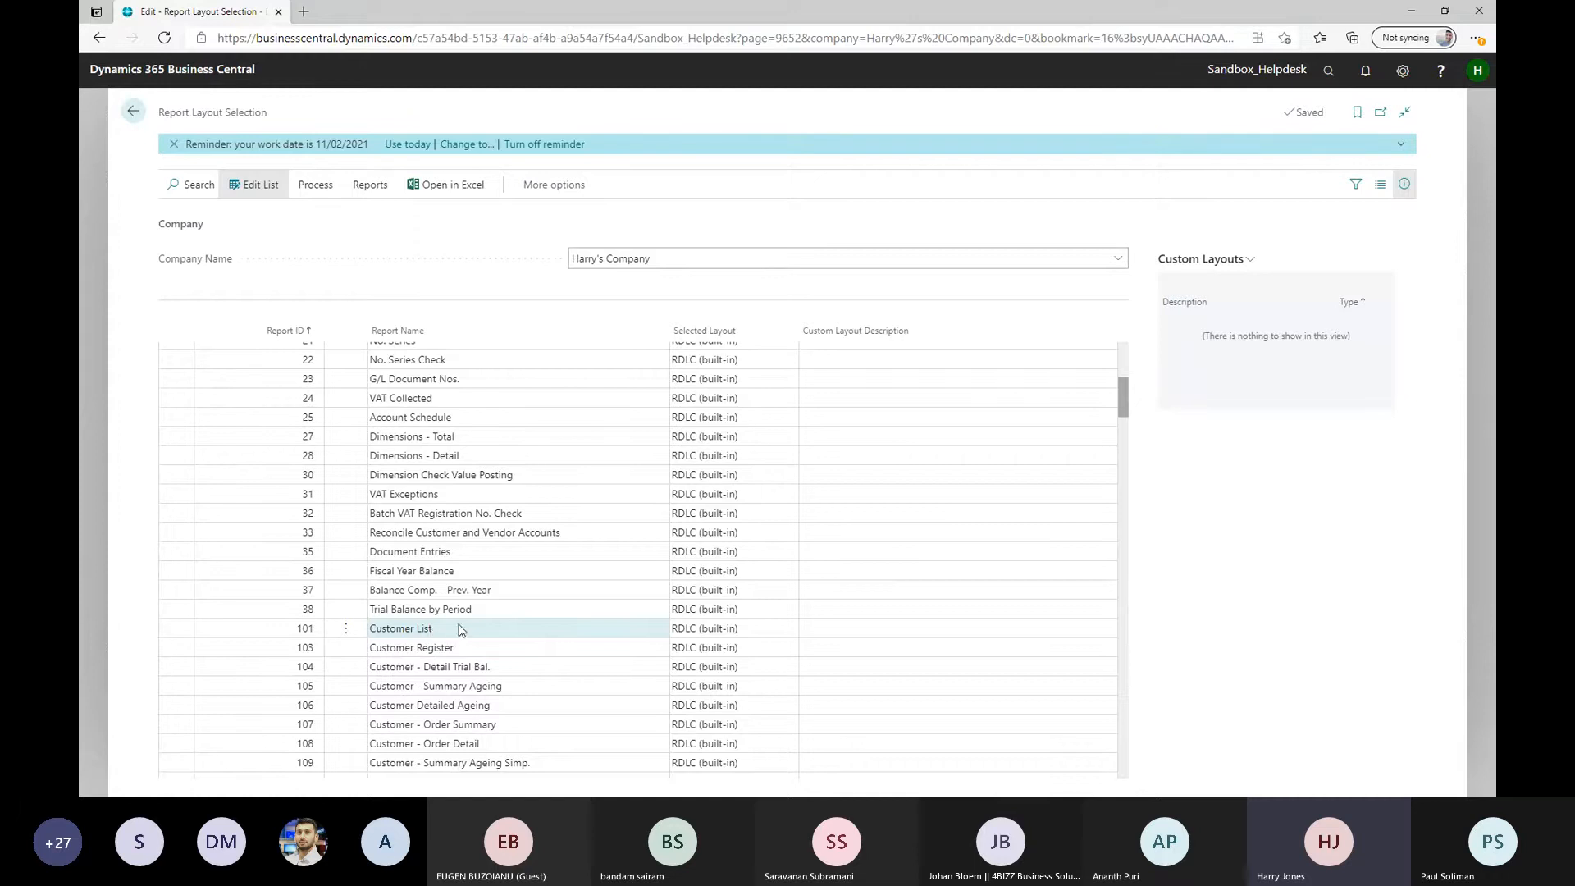
{"action": "left_click", "coordinate": [193, 182]}
{"action": "type", "text": "sales"}
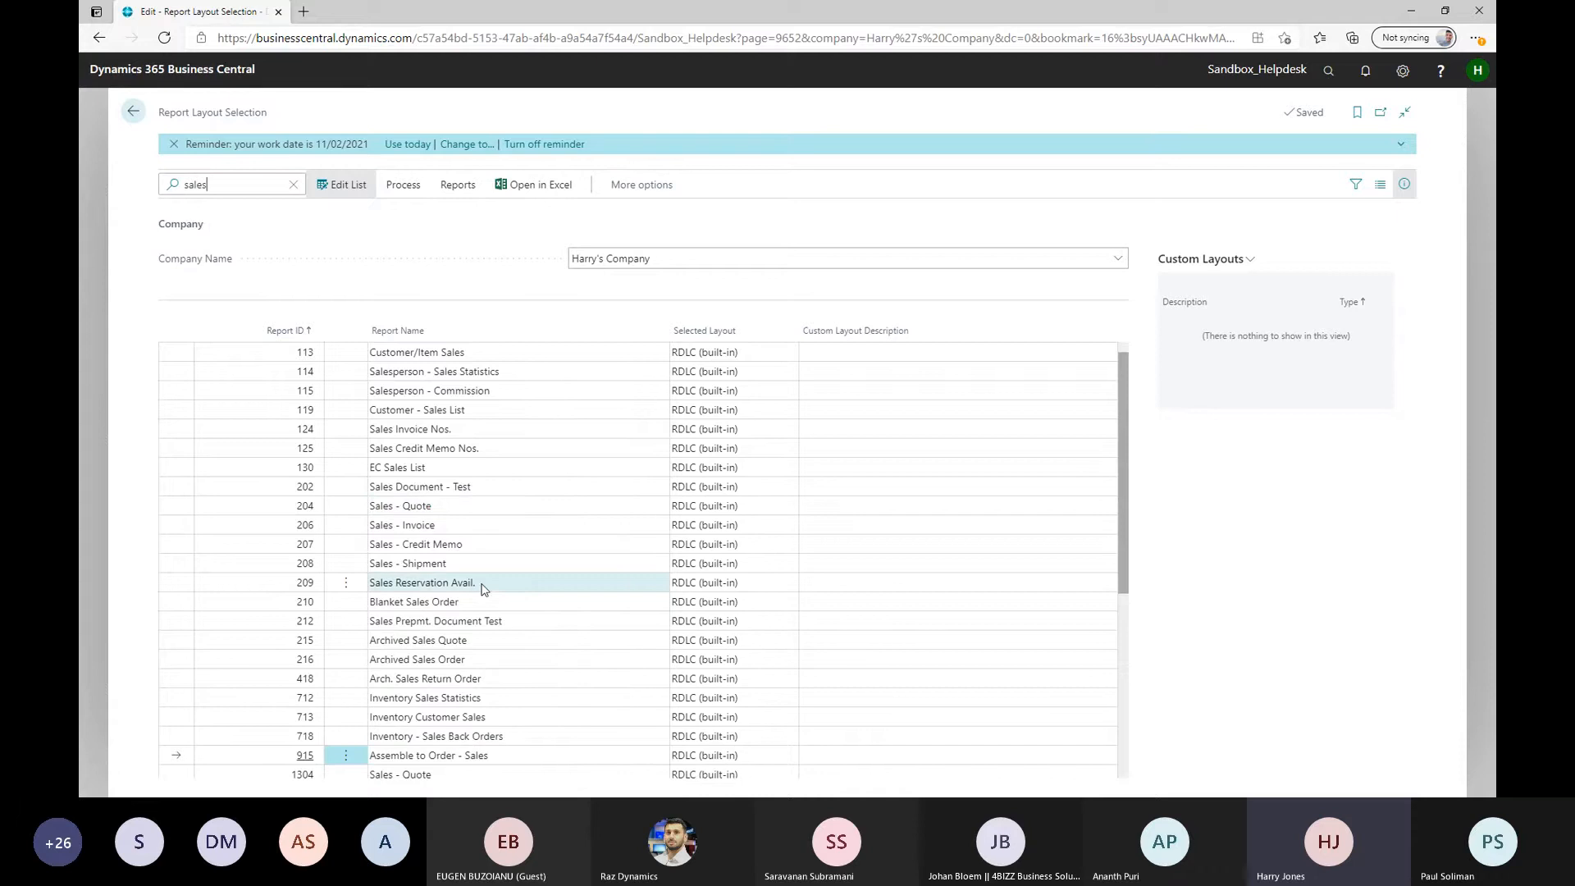
{"action": "left_click", "coordinate": [443, 776]}
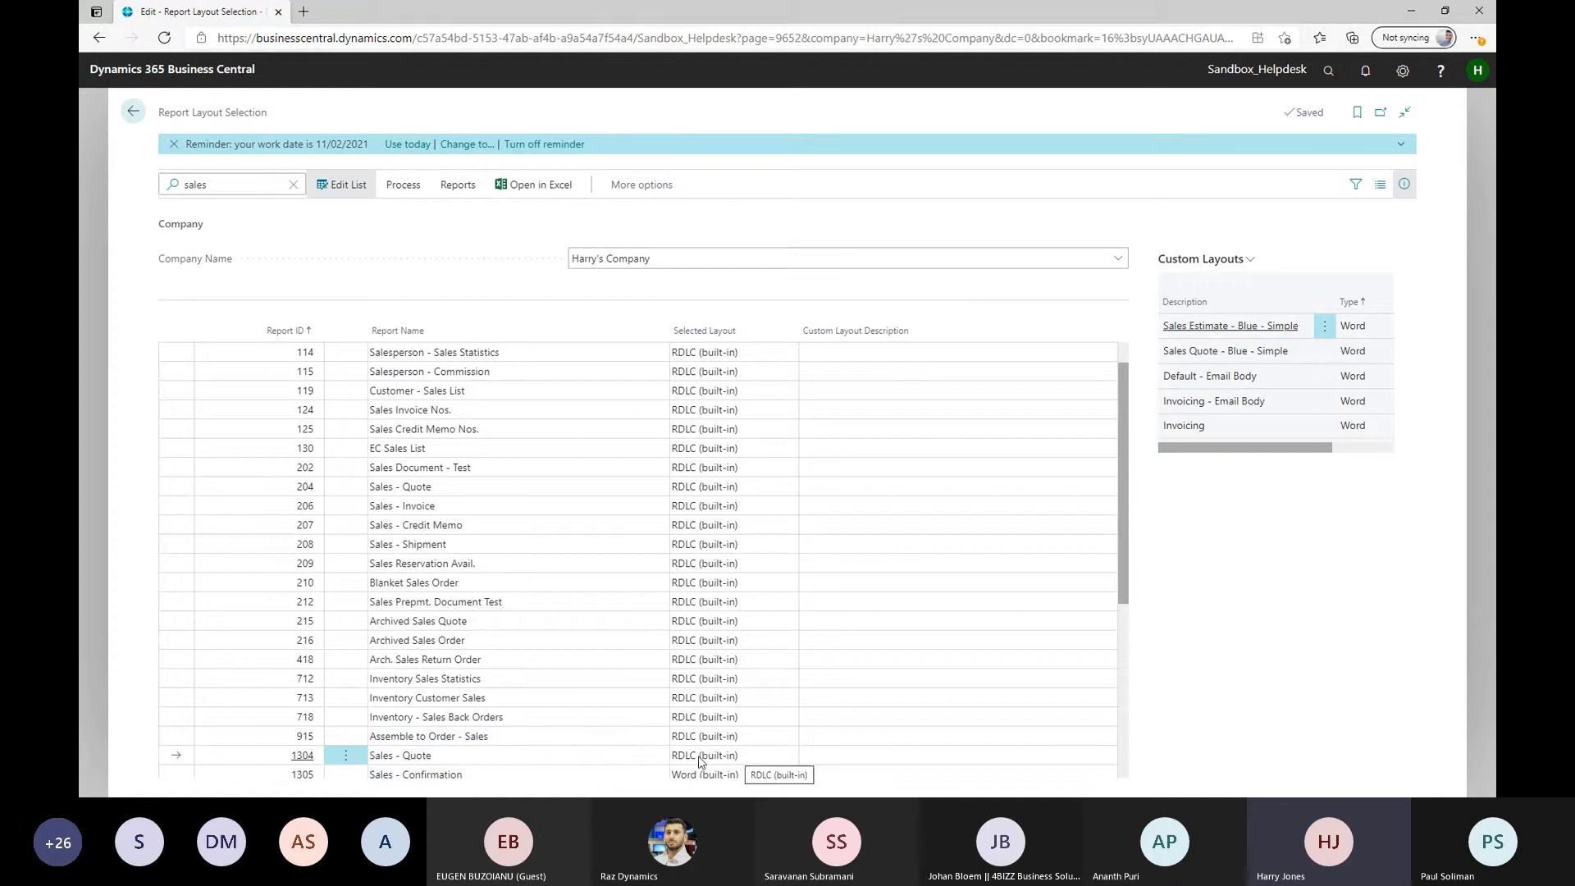
{"action": "left_click", "coordinate": [743, 756]}
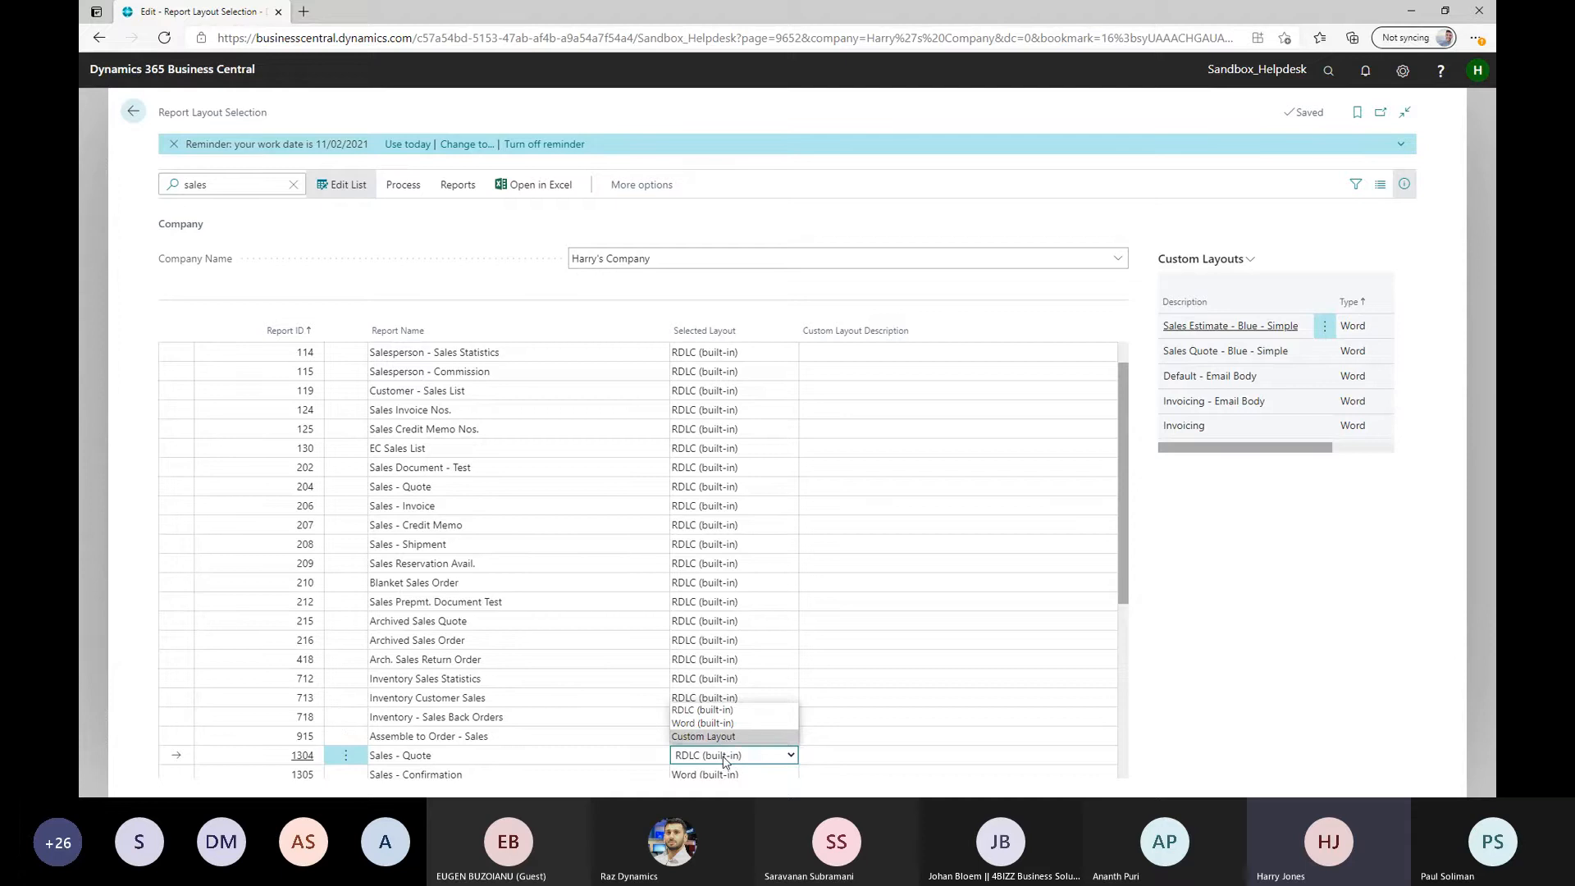
{"action": "left_click", "coordinate": [725, 760]}
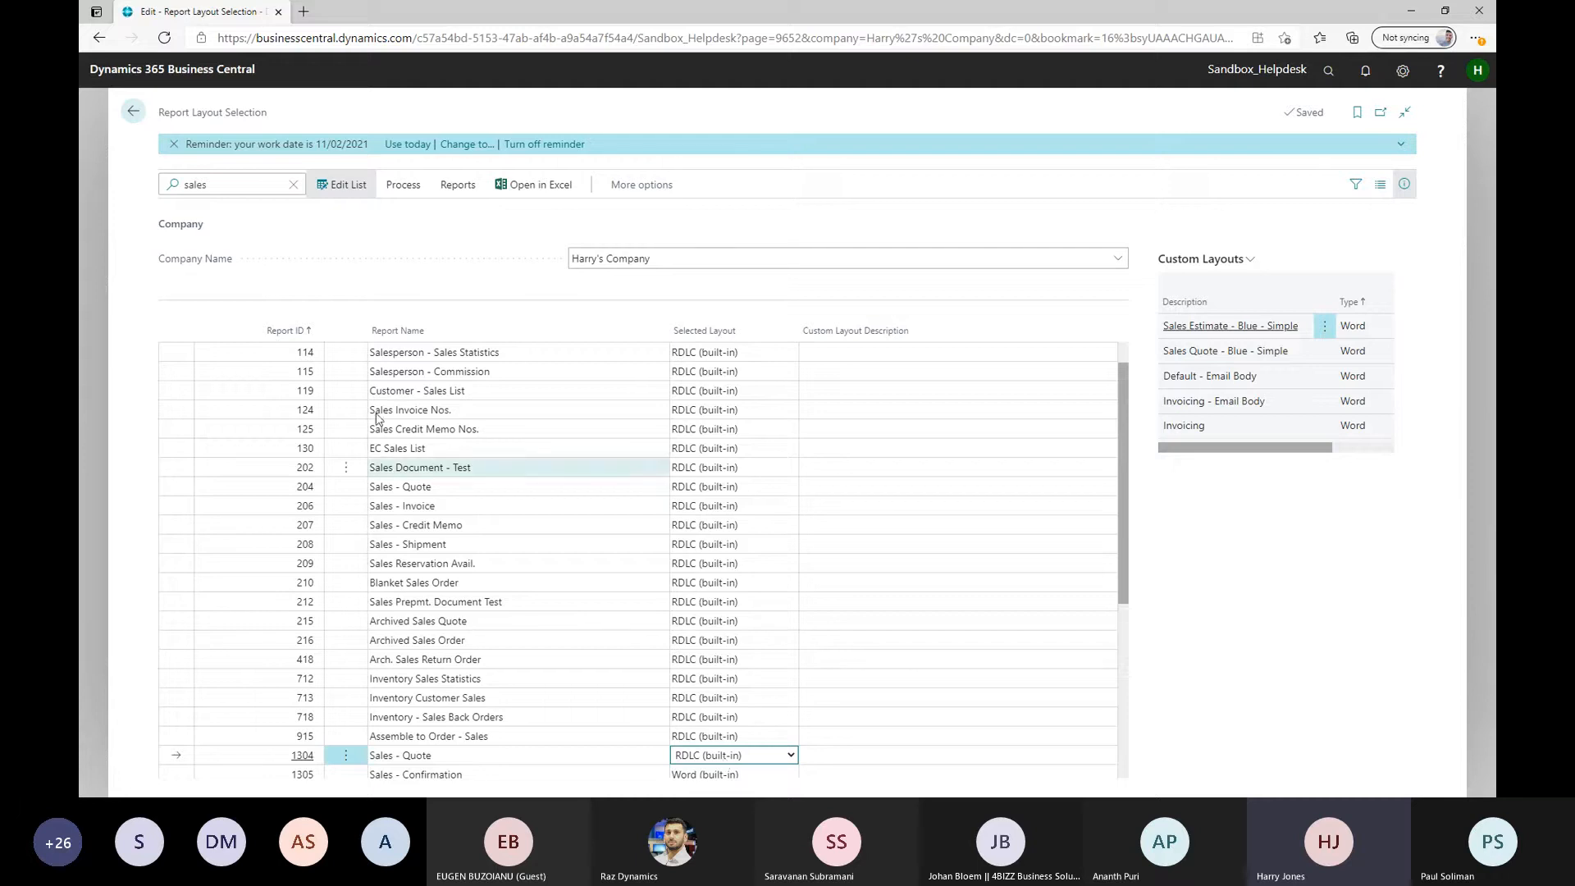
Preview the built-in Sales - Quote report for quote No. 1001 with Log Interaction turned off, and close the preview
{"action": "left_click", "coordinate": [401, 185]}
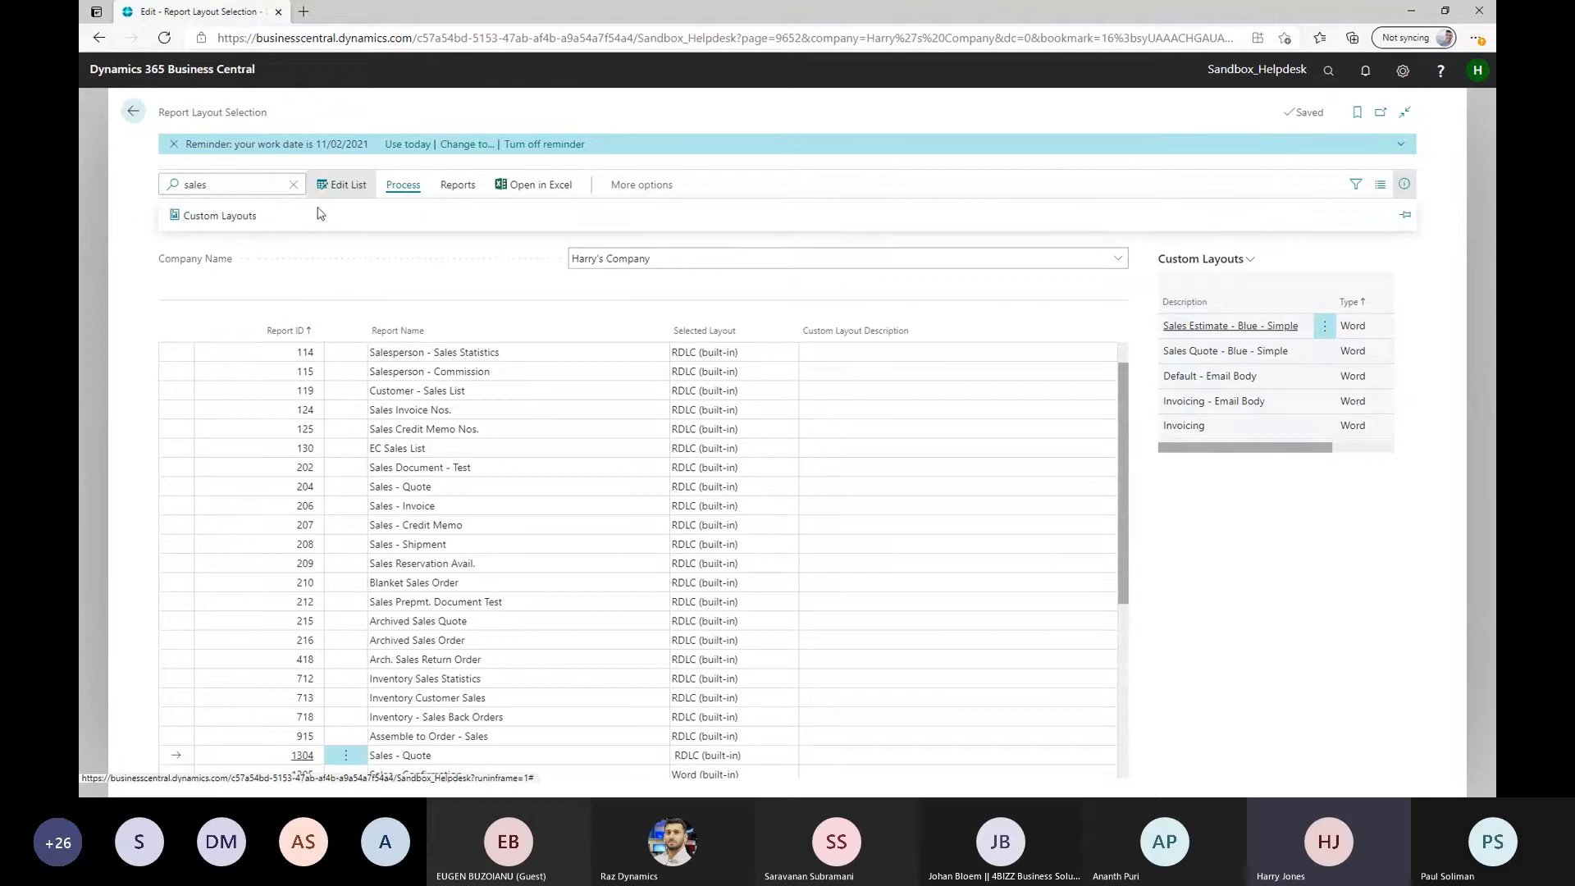
{"action": "left_click", "coordinate": [463, 192]}
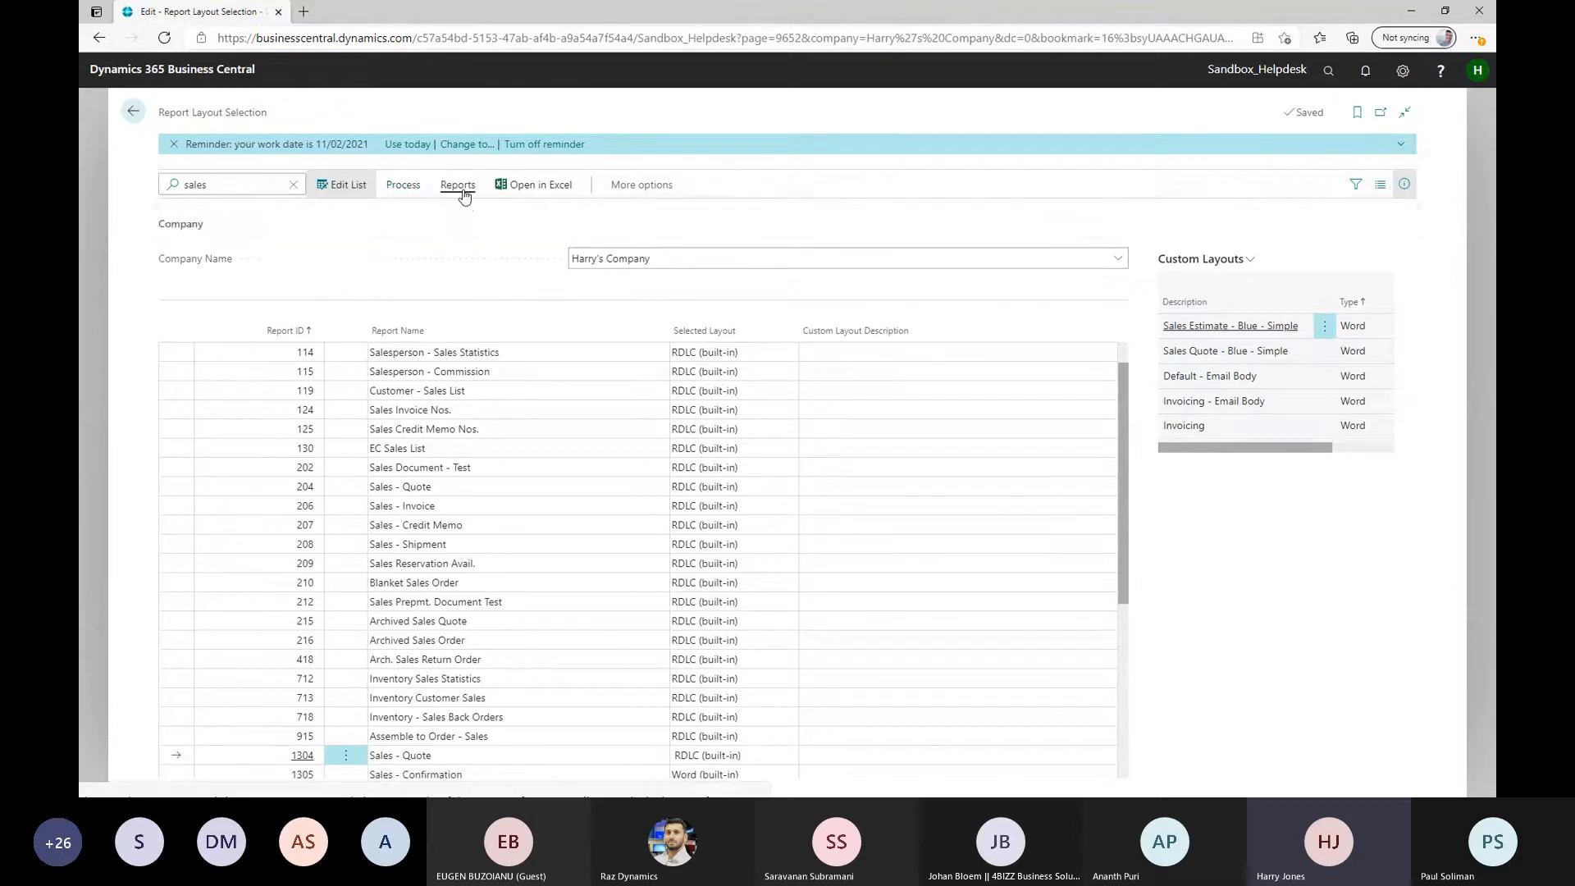
{"action": "left_click", "coordinate": [213, 220]}
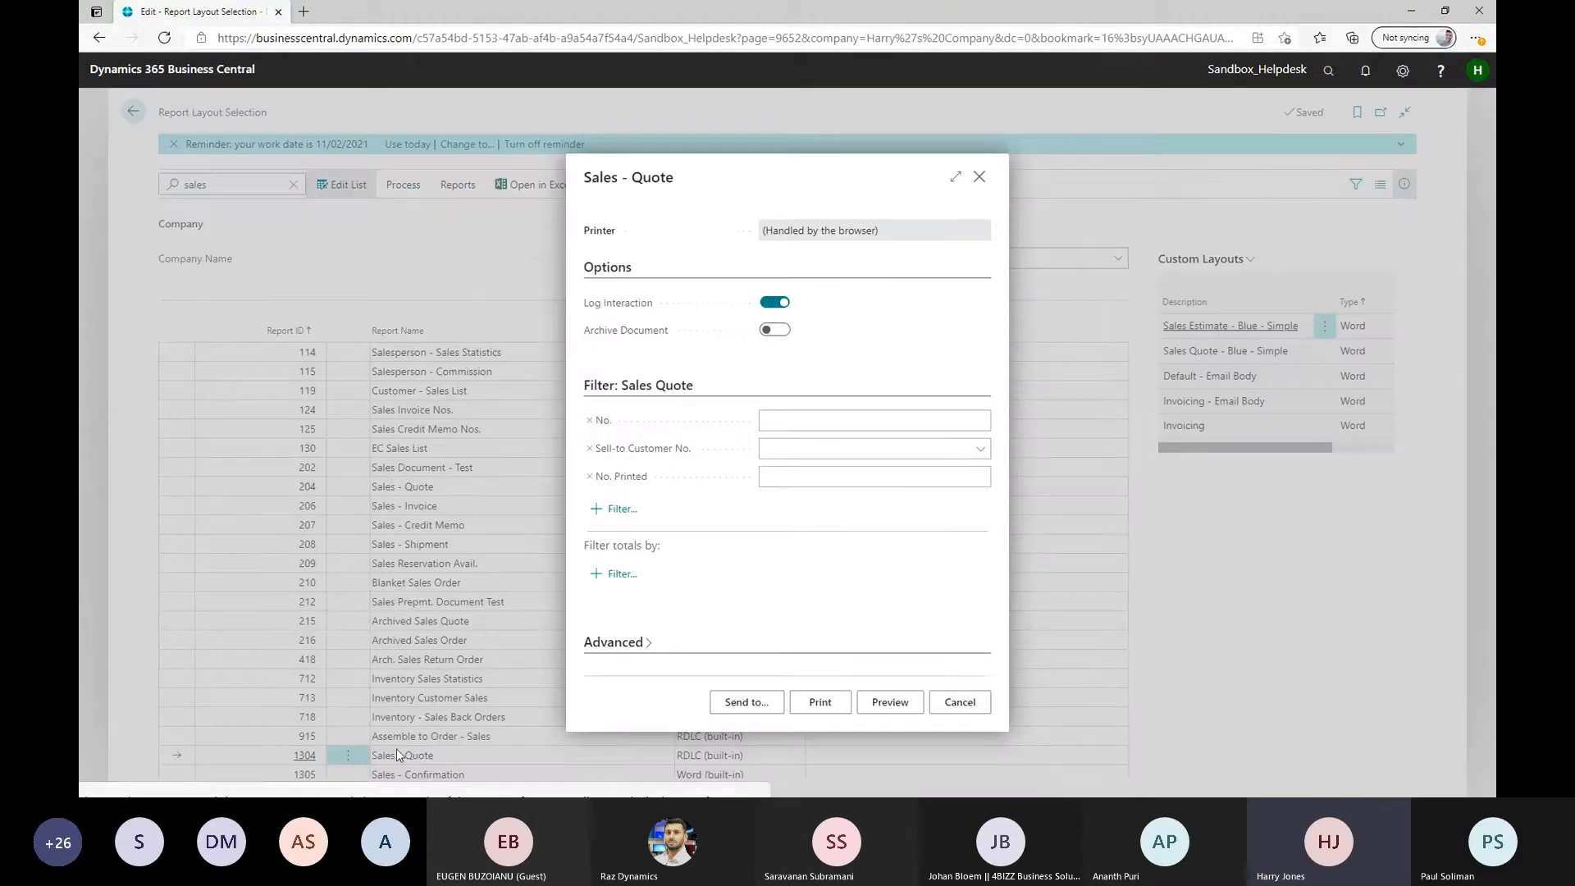
{"action": "left_click", "coordinate": [784, 309]}
{"action": "left_click", "coordinate": [821, 422]}
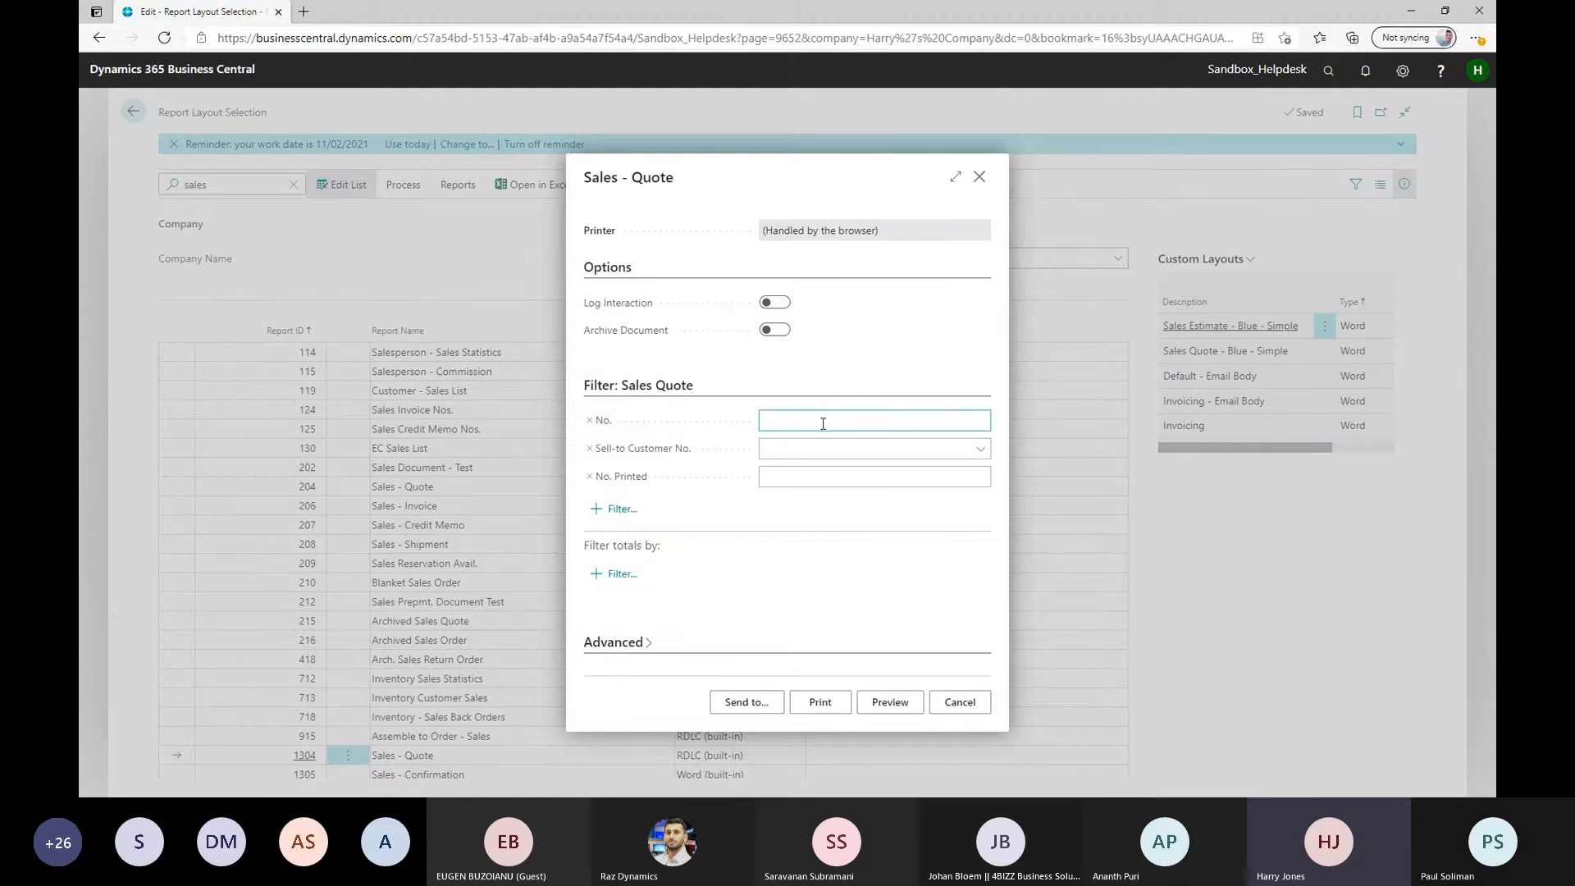
{"action": "type", "text": "1001"}
{"action": "left_click", "coordinate": [889, 702]}
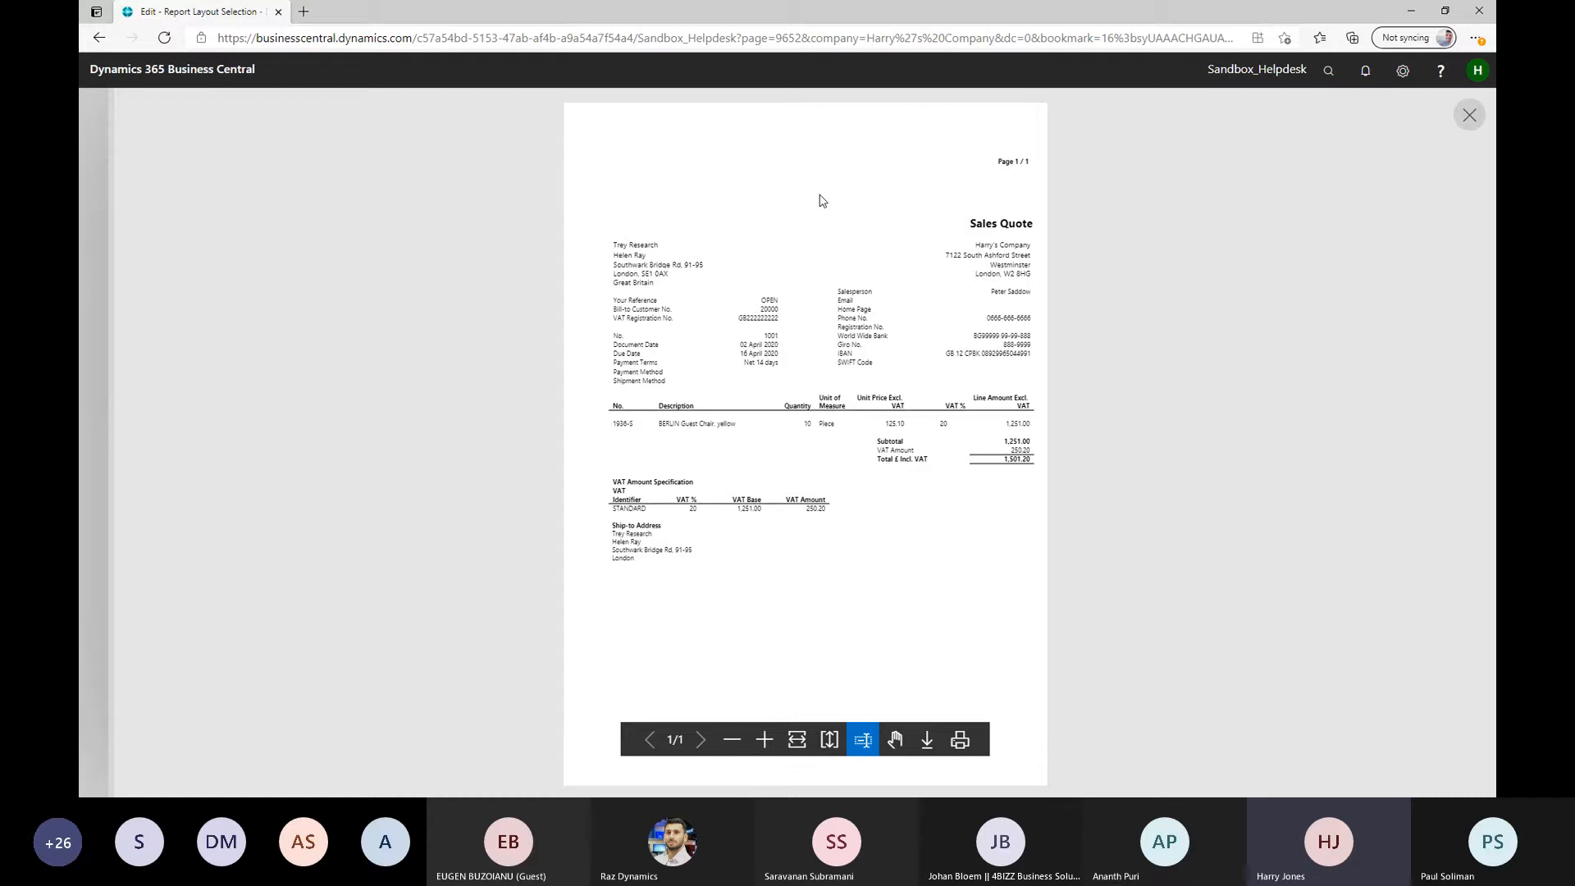
{"action": "left_click", "coordinate": [1468, 116]}
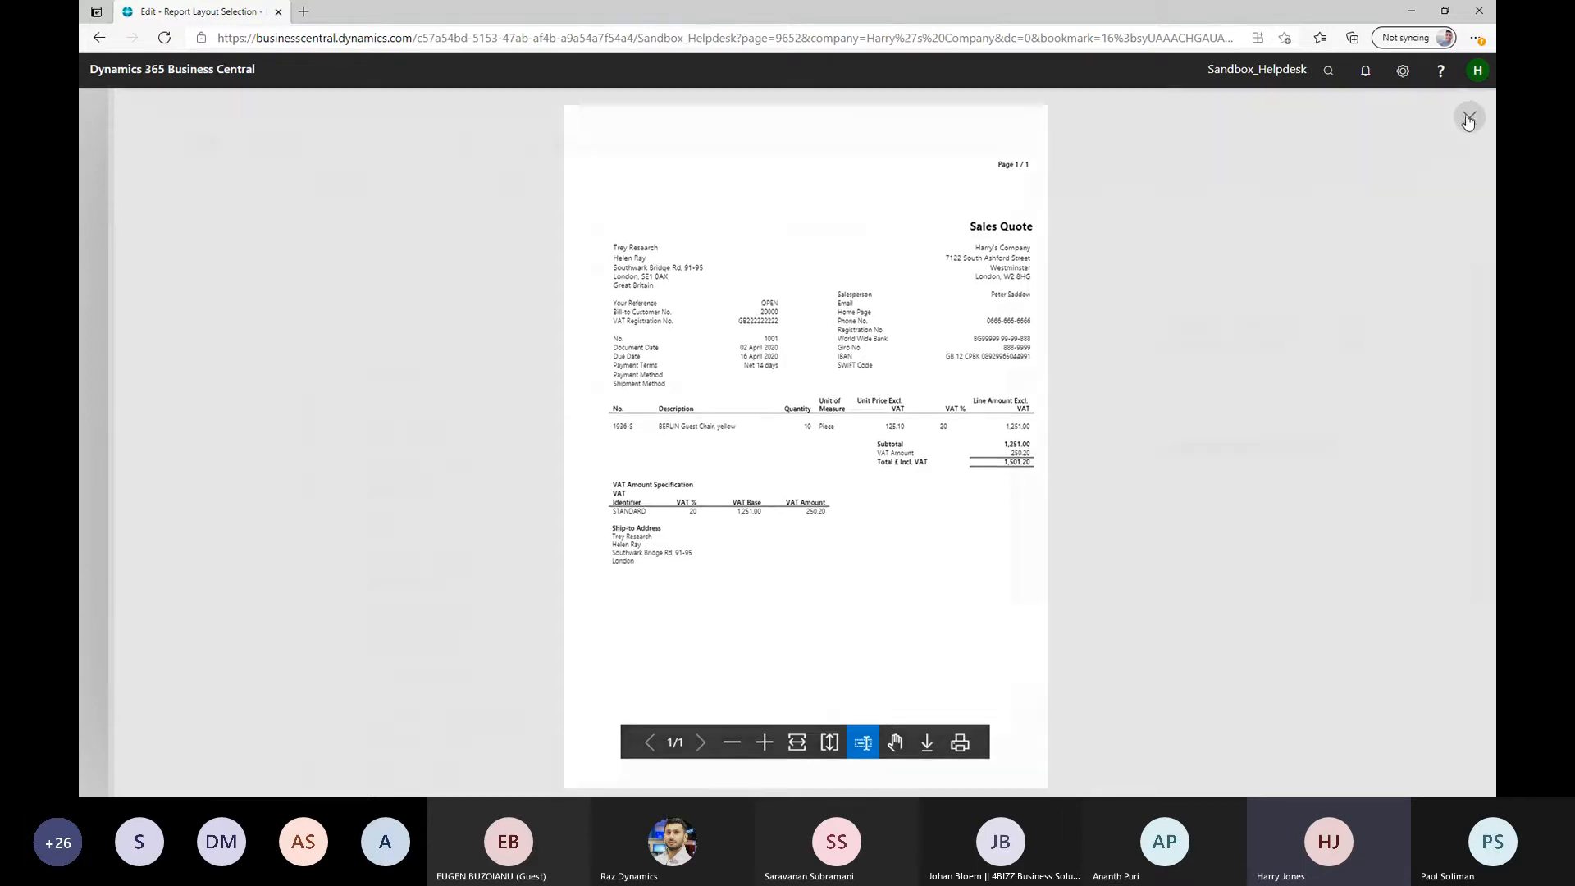
{"action": "left_click", "coordinate": [978, 172]}
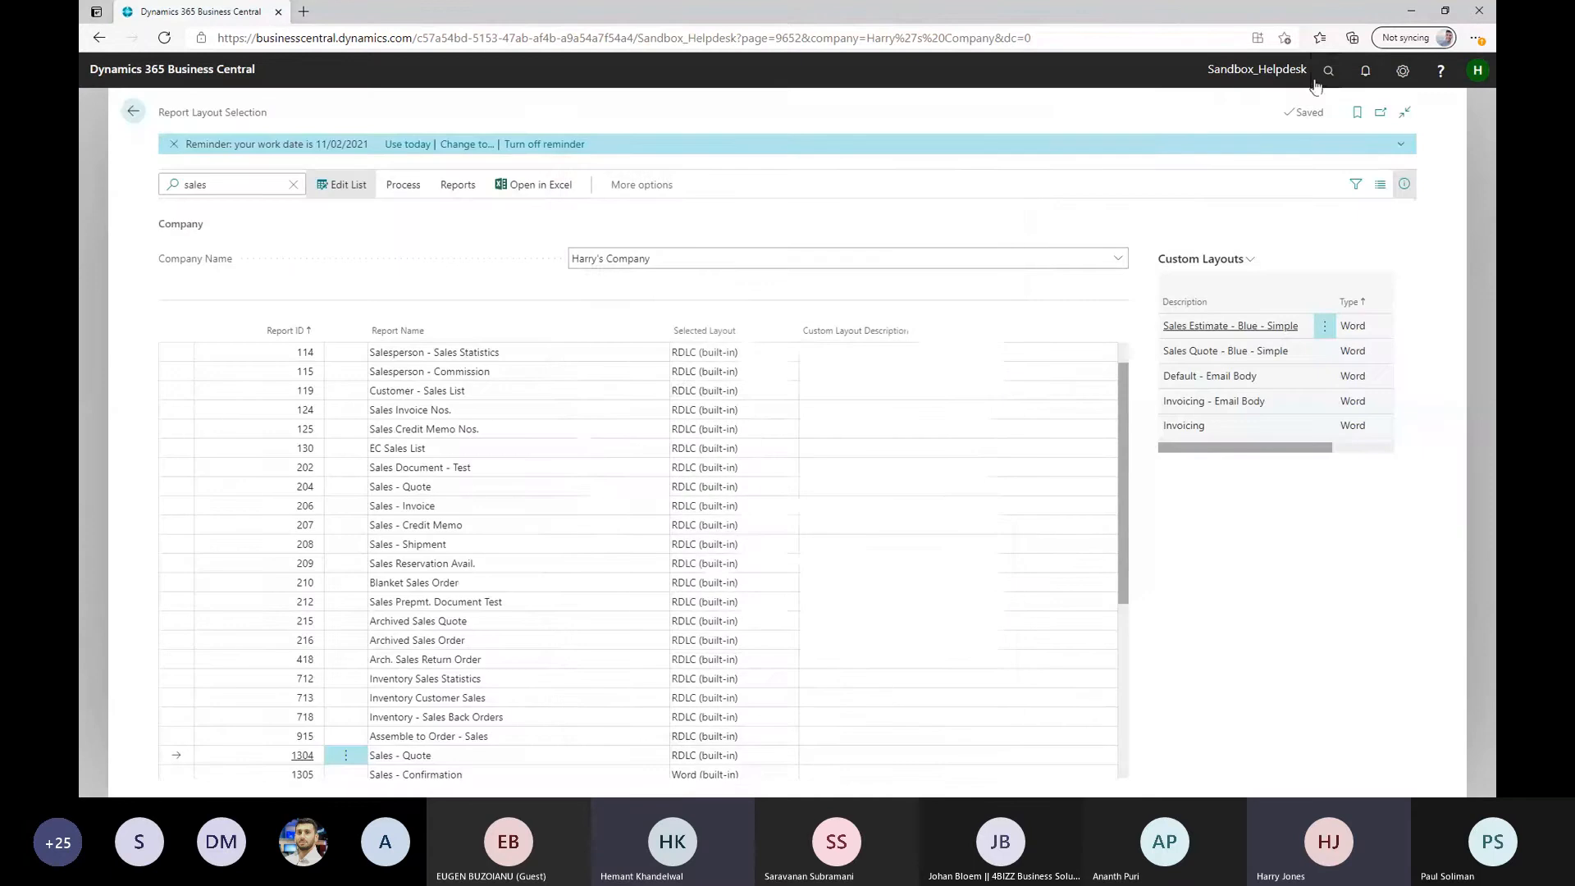
Check which report is assigned to the Quote usage on the Report Selection - Sales page, and return to Report Layout Selection
{"action": "left_click", "coordinate": [1323, 80]}
{"action": "type", "text": "repor"}
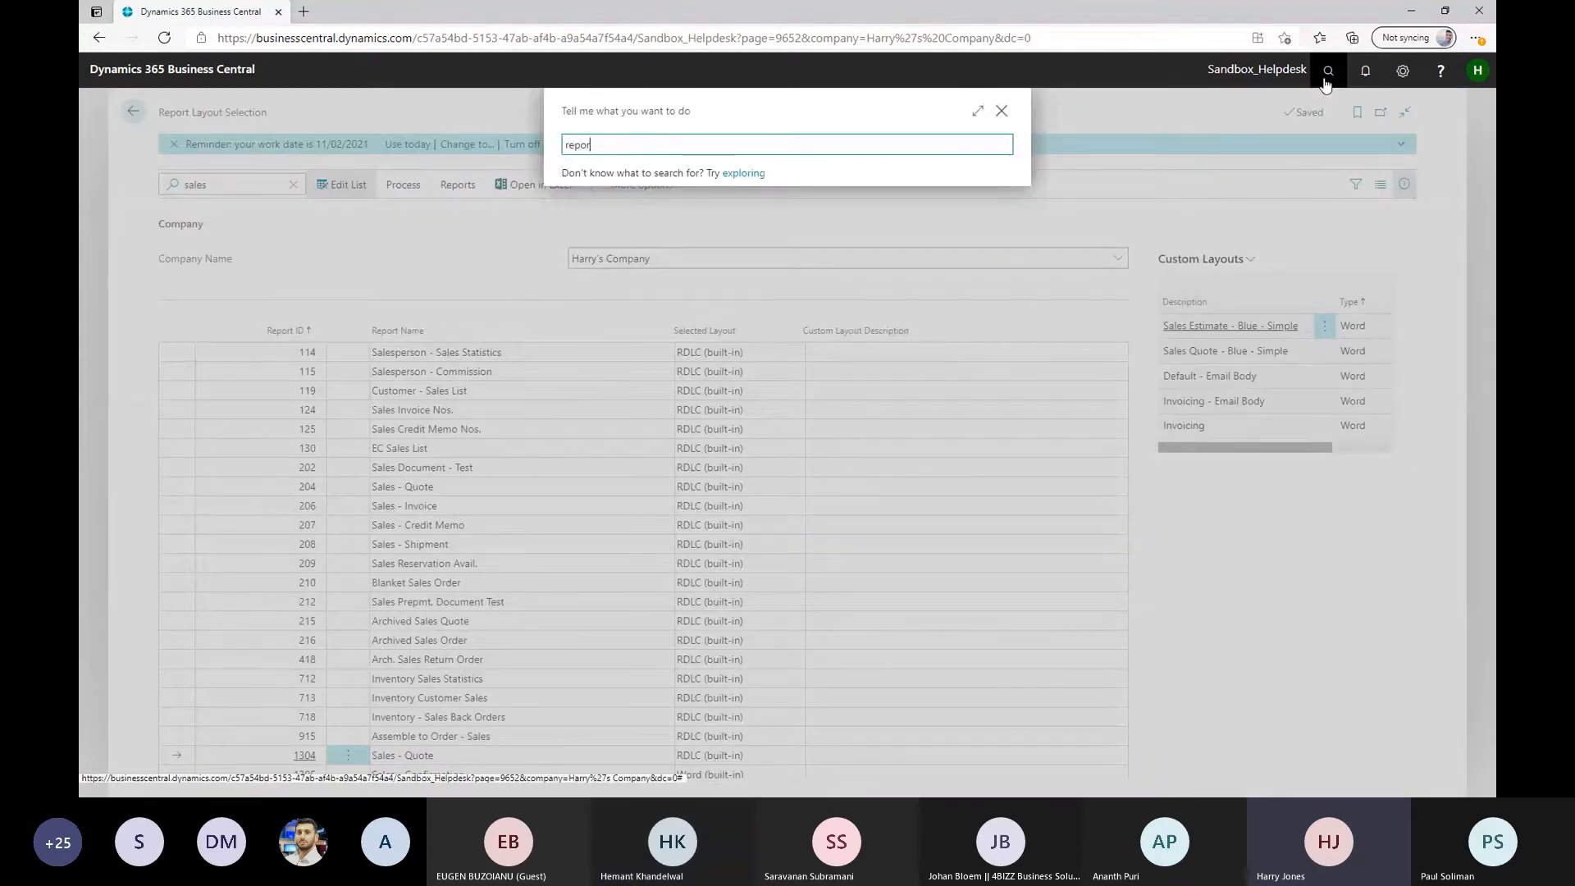
{"action": "type", "text": "t sales se"}
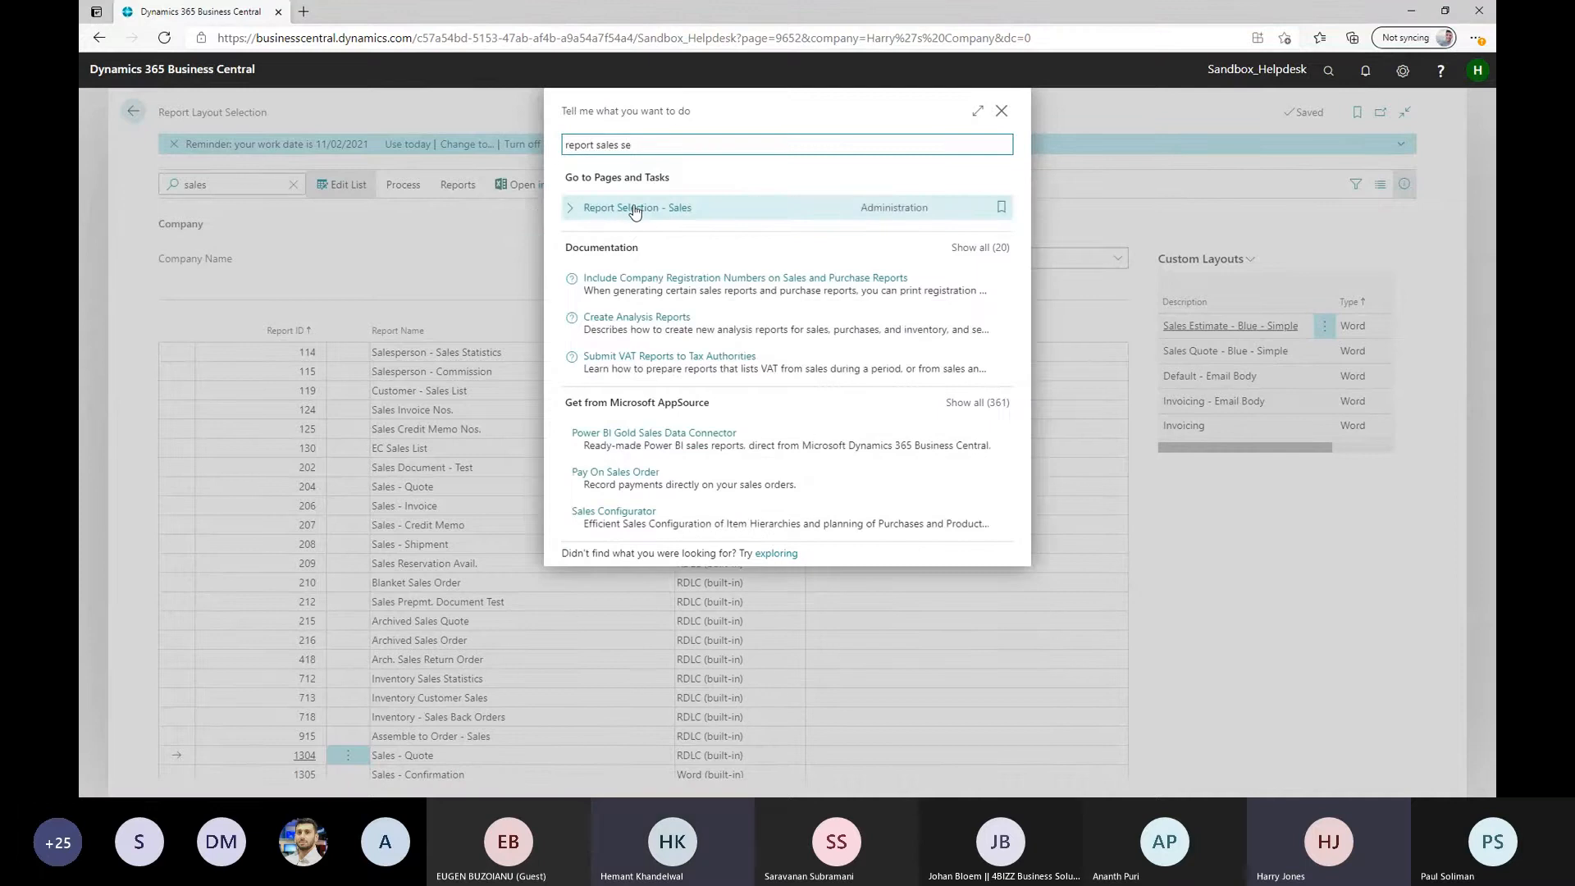
{"action": "left_click", "coordinate": [634, 209]}
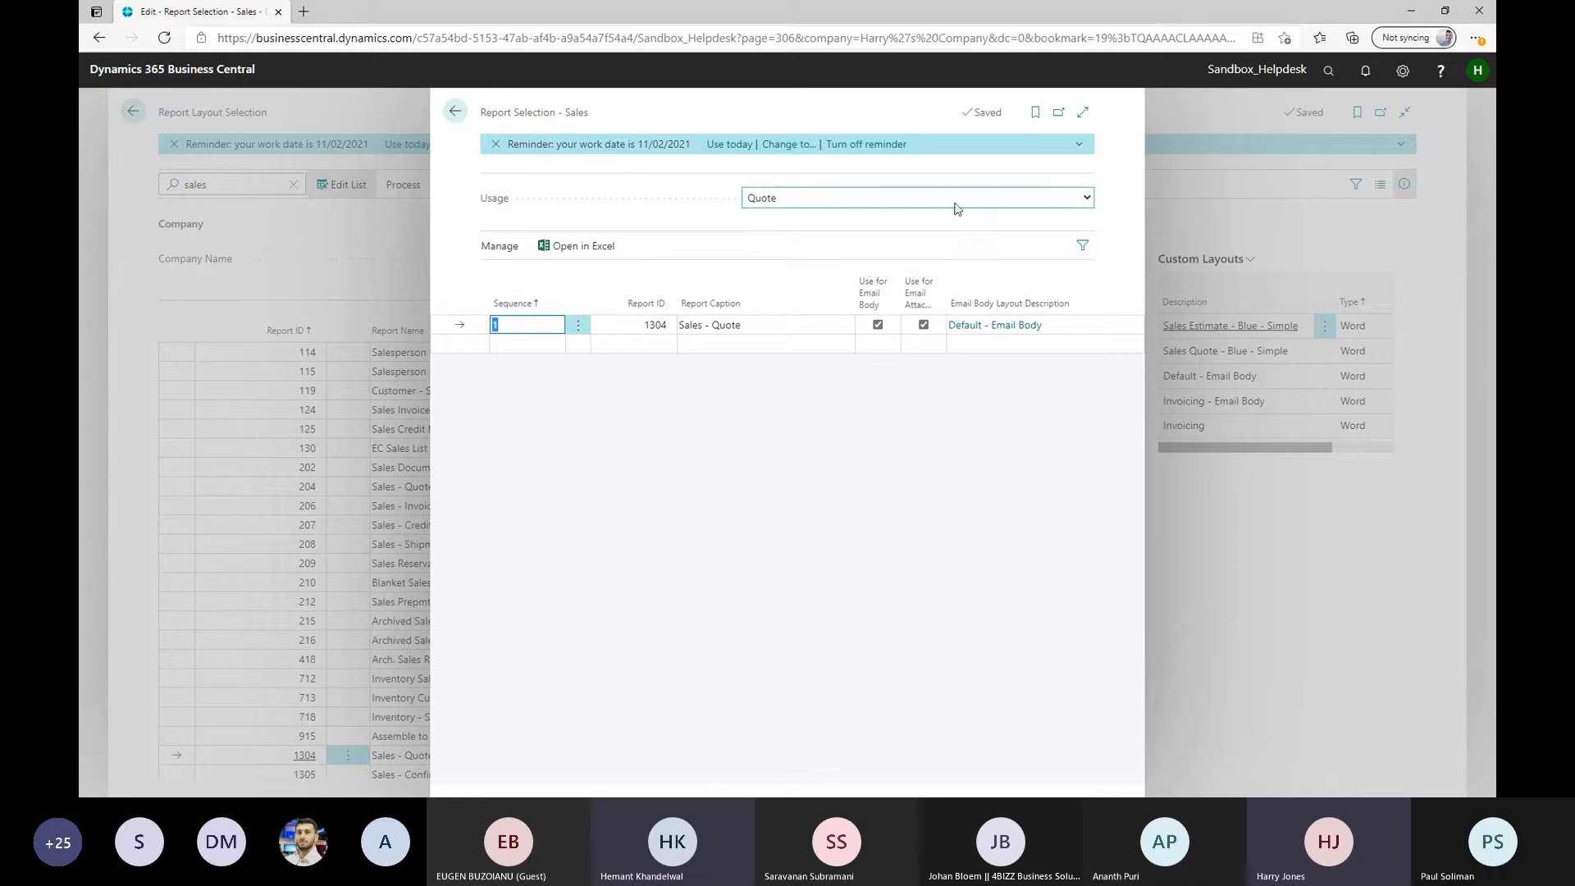
{"action": "left_click", "coordinate": [1086, 199]}
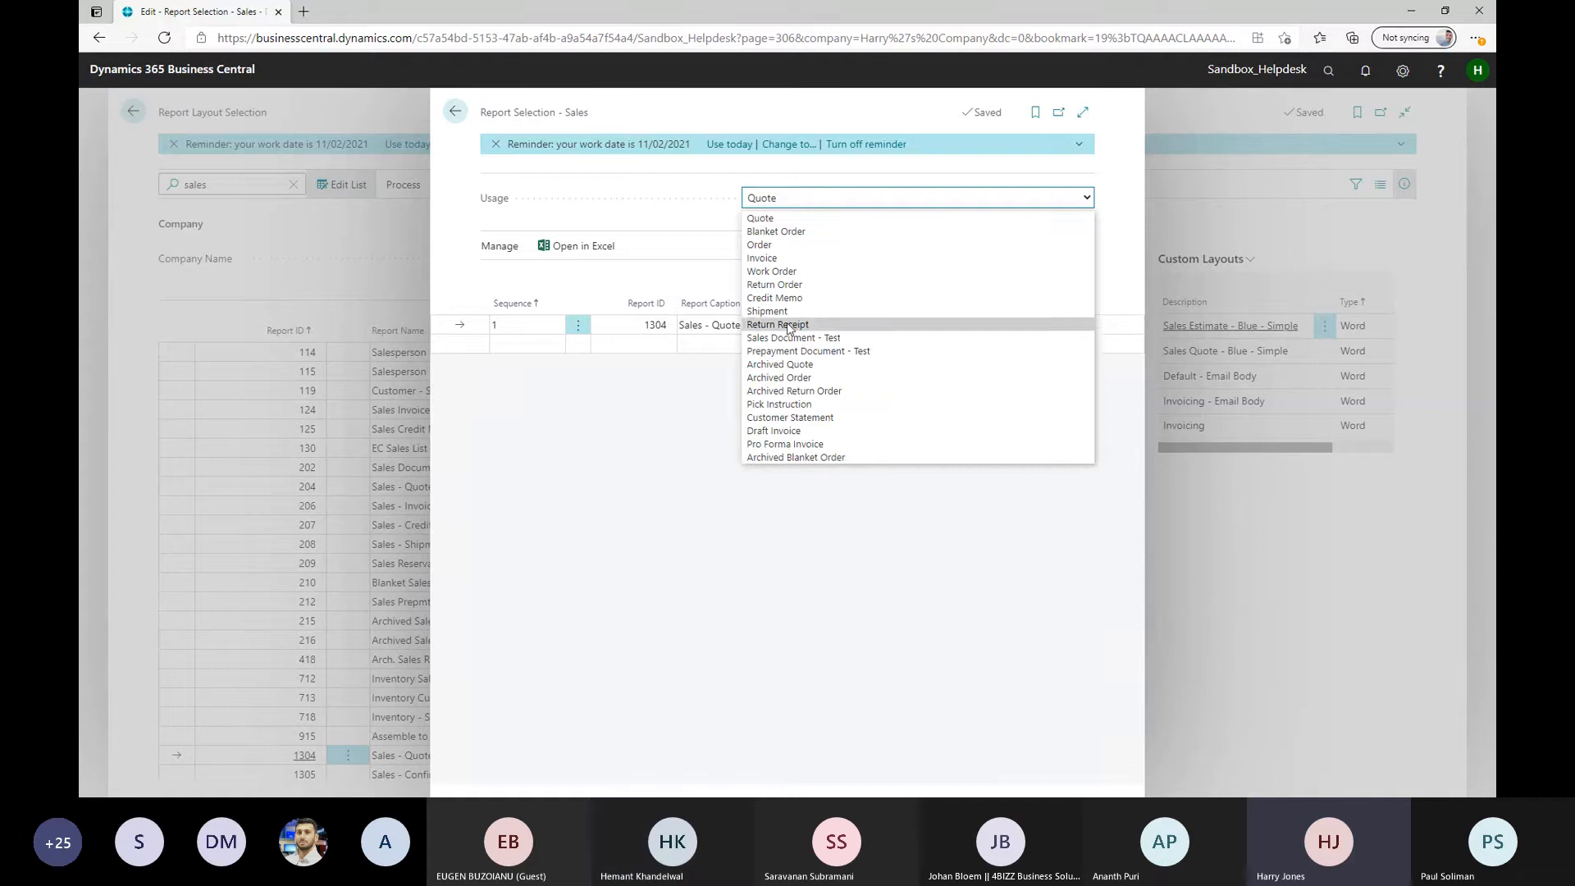
{"action": "left_click", "coordinate": [776, 220]}
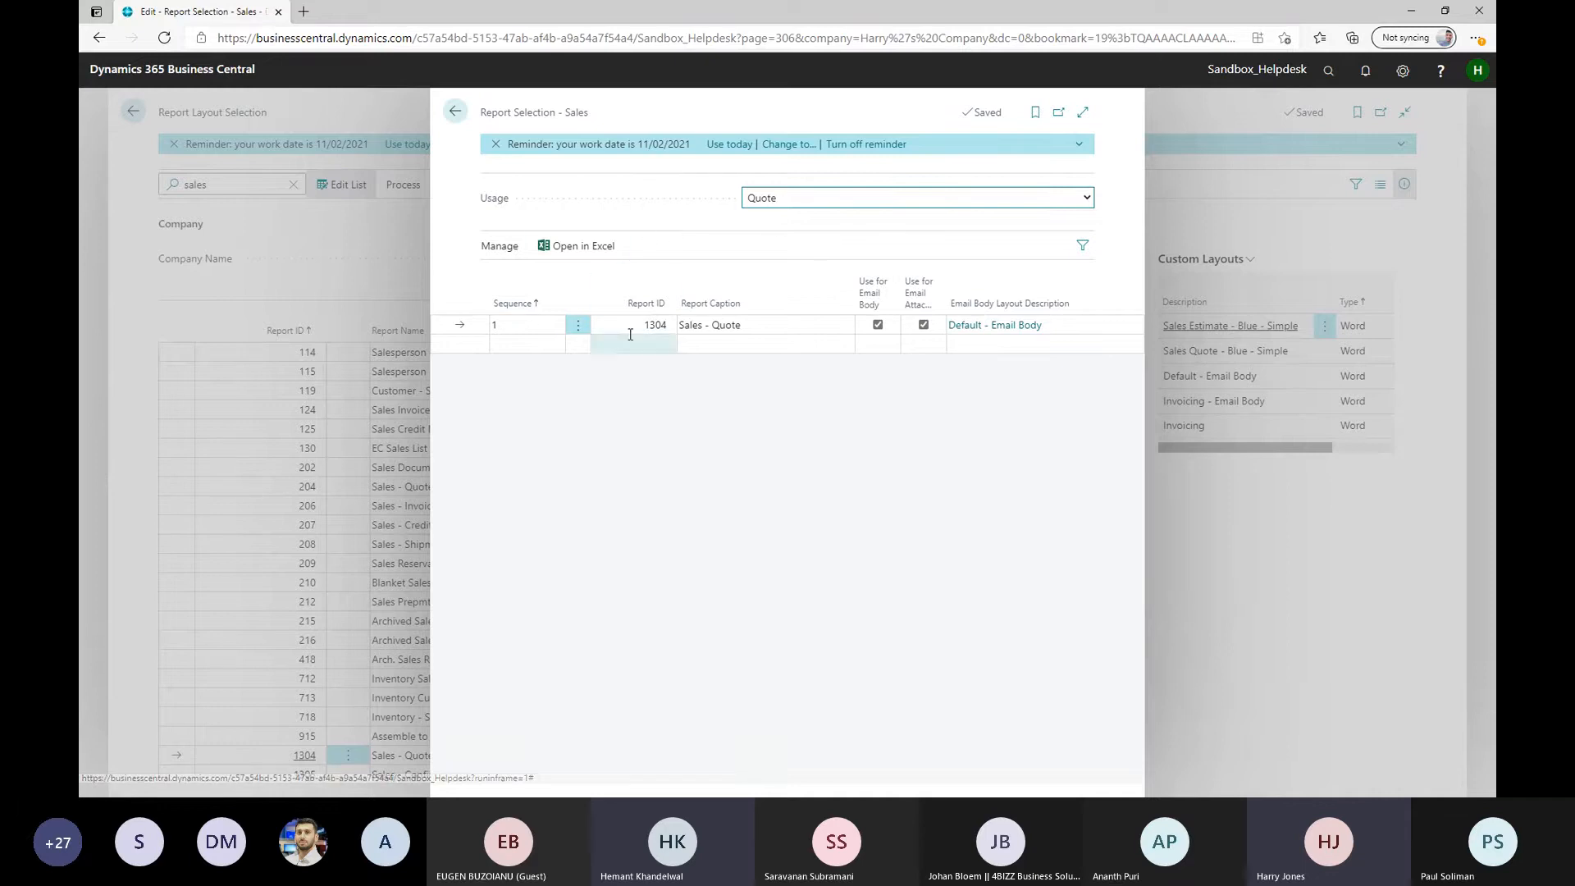
{"action": "left_click", "coordinate": [455, 112]}
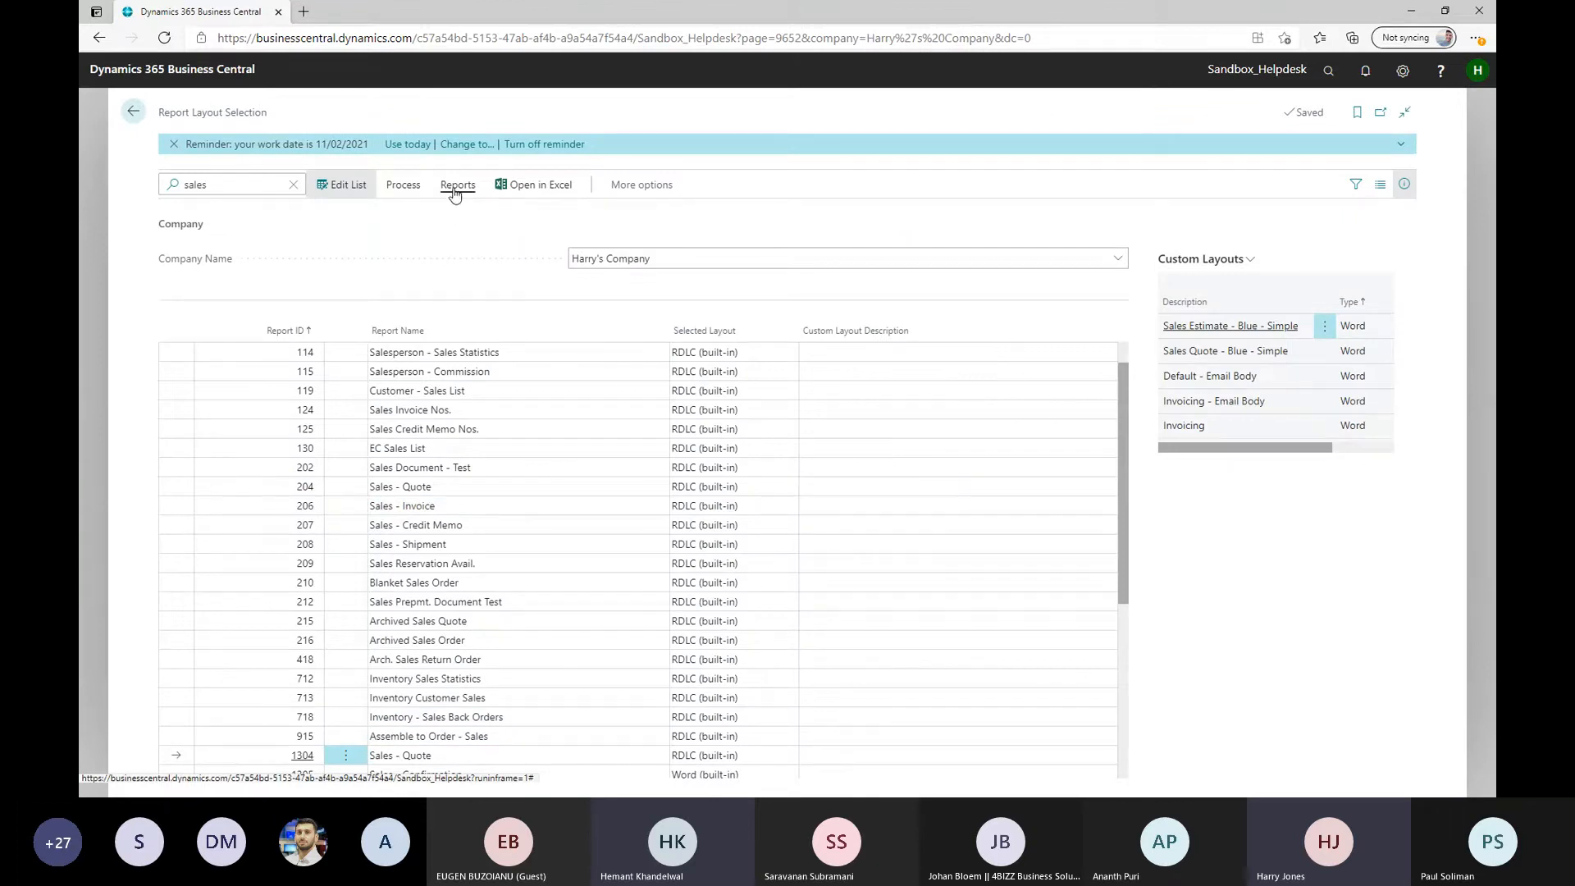
Insert a copy of the built-in RDLC layout into the custom layouts of report 1304 Sales - Quote
{"action": "left_click", "coordinate": [405, 186]}
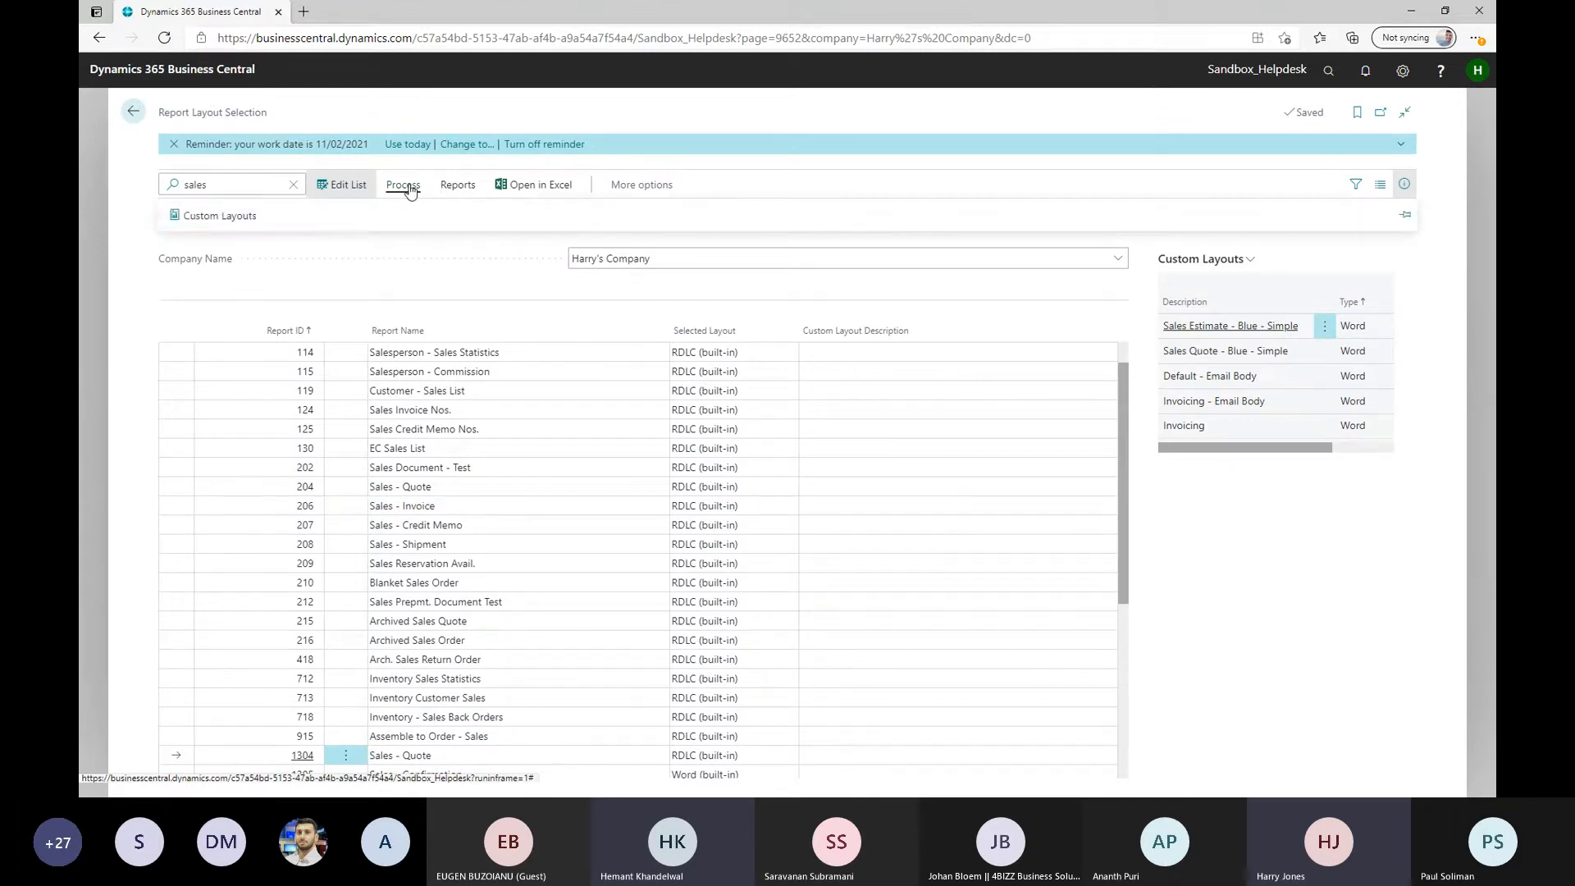
{"action": "left_click", "coordinate": [231, 217]}
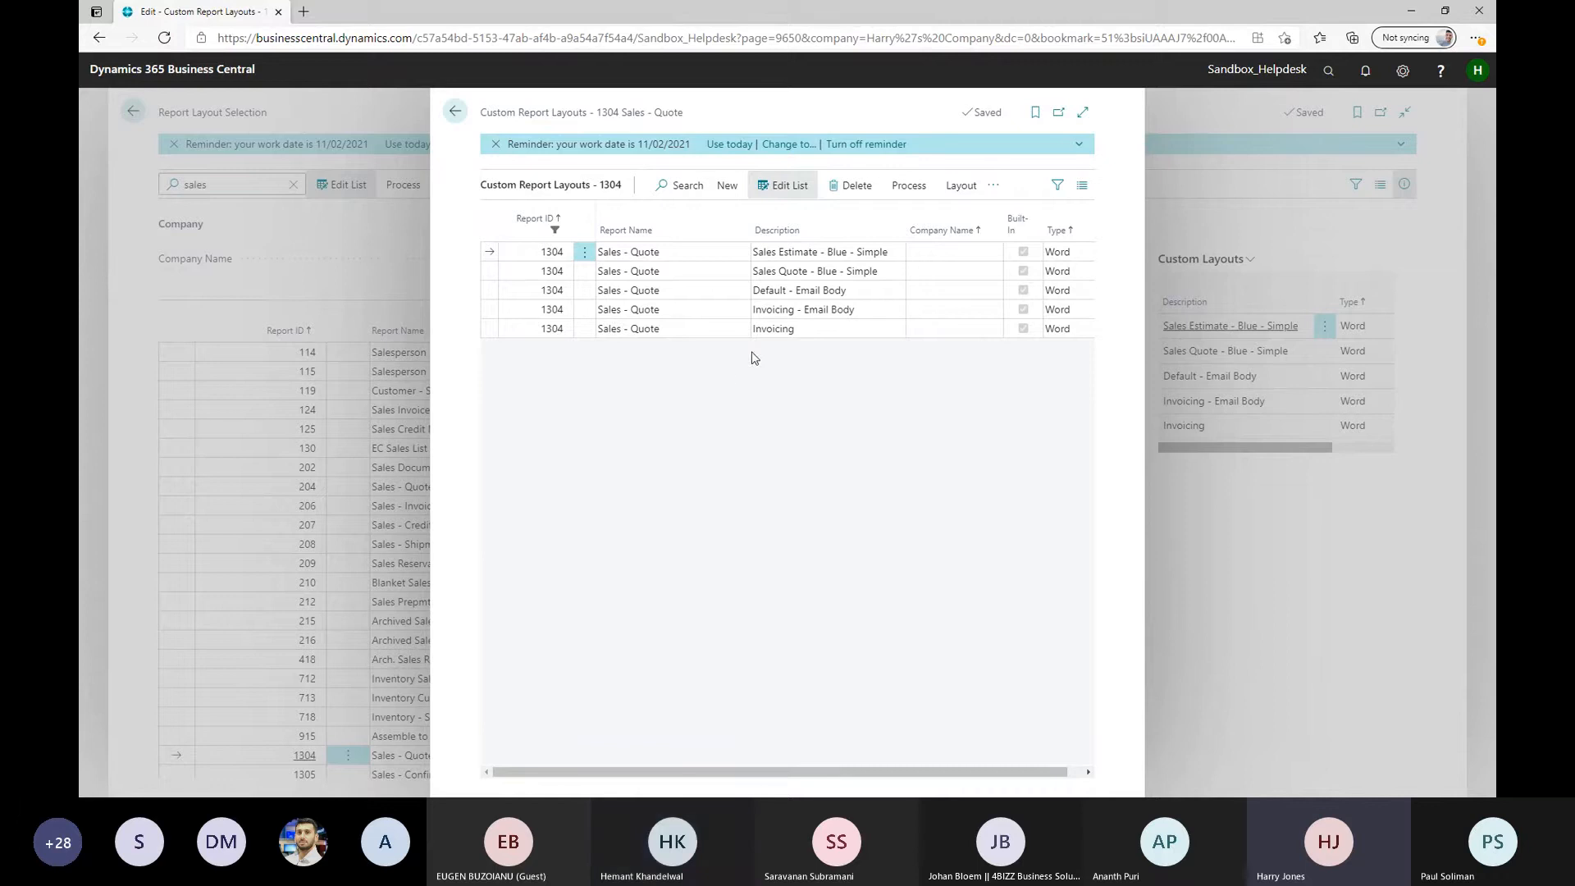
{"action": "left_click", "coordinate": [728, 185]}
{"action": "left_click", "coordinate": [509, 220]}
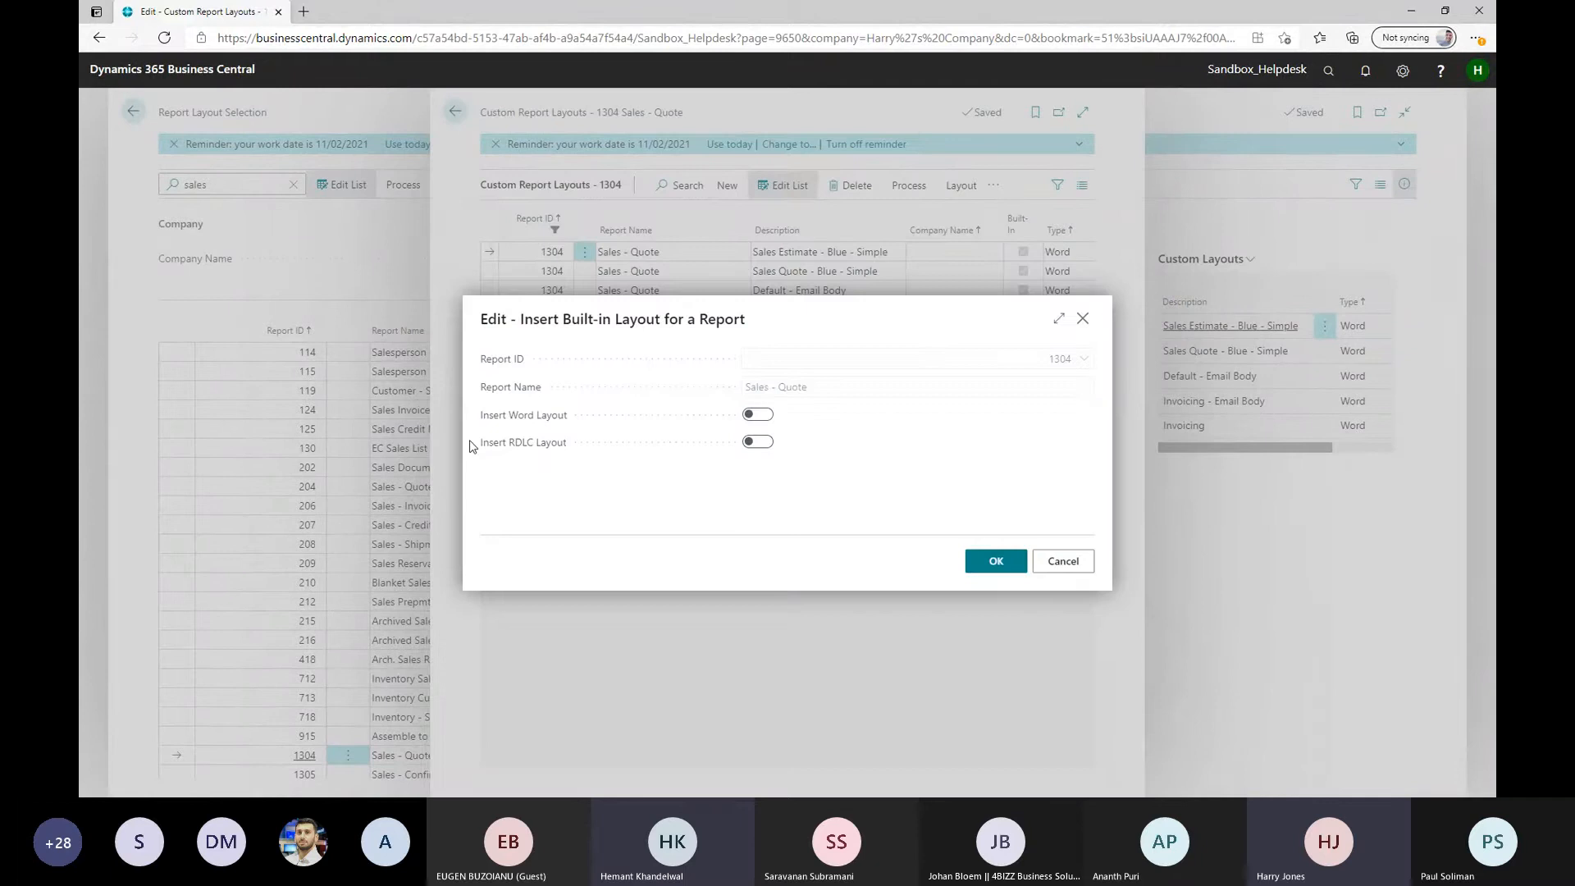
{"action": "left_click", "coordinate": [754, 443]}
{"action": "left_click", "coordinate": [991, 562]}
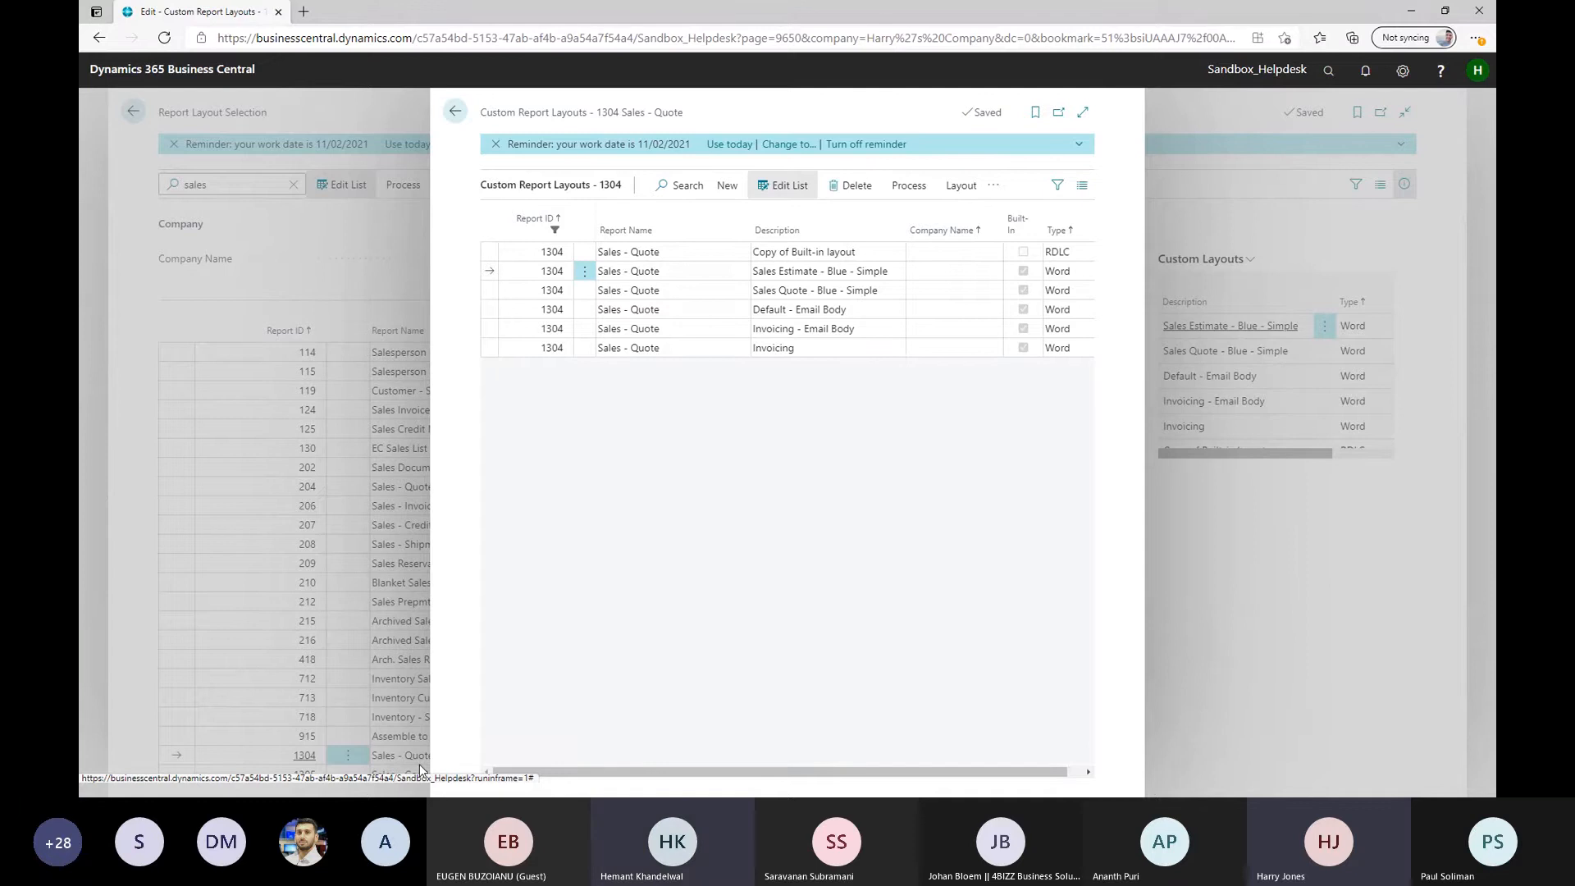
Change the description of the new RDLC custom layout to "Power Community"
{"action": "left_click", "coordinate": [799, 257]}
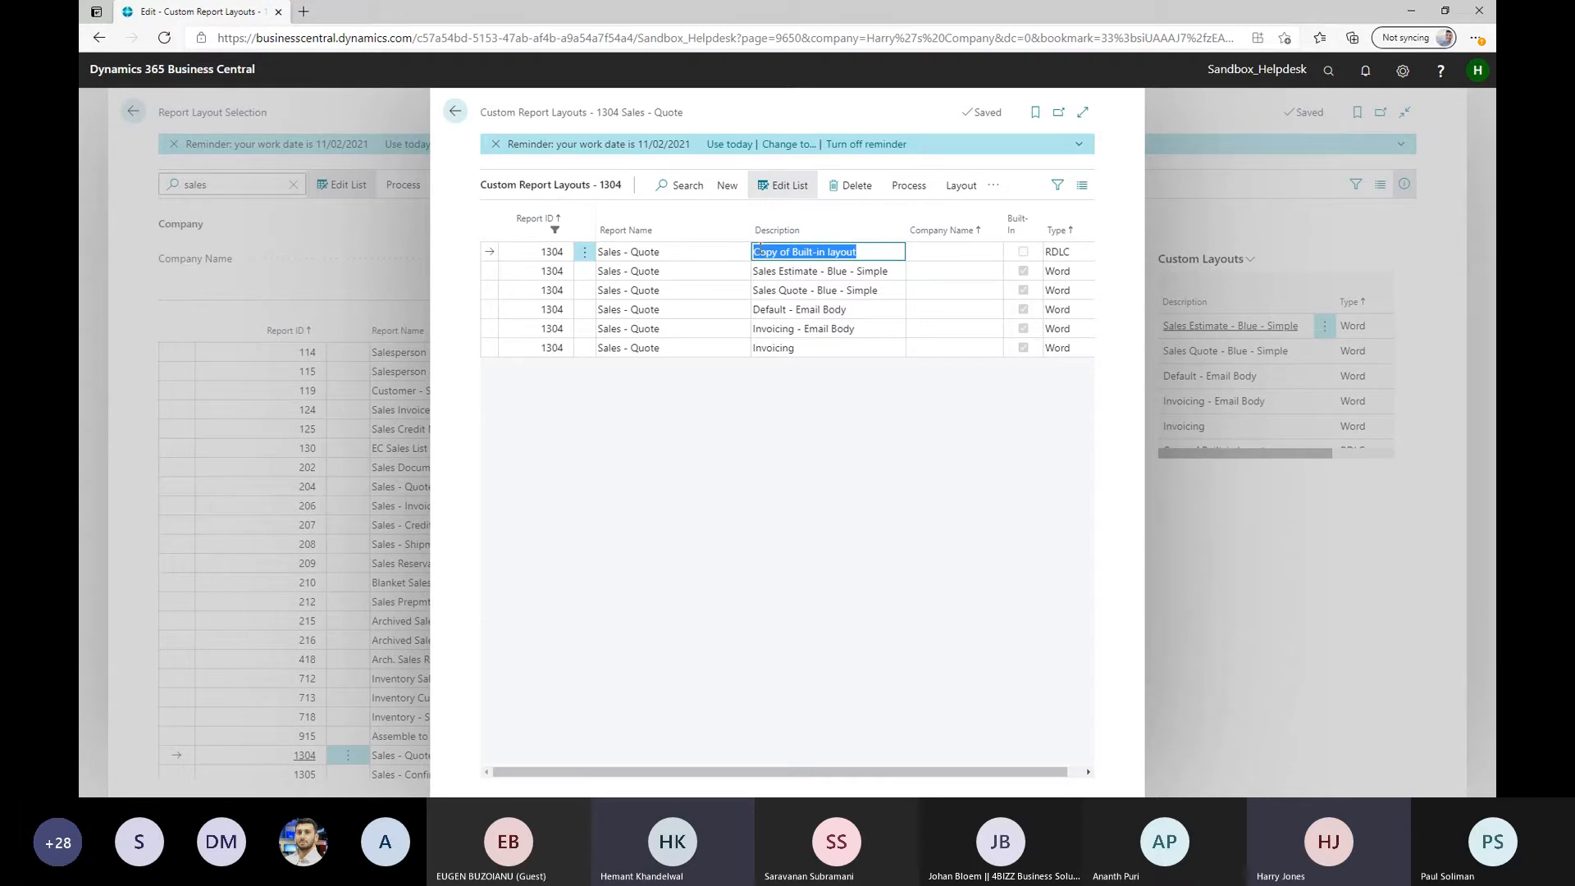
{"action": "left_click_drag", "start_coordinate": [861, 247], "coordinate": [712, 227]}
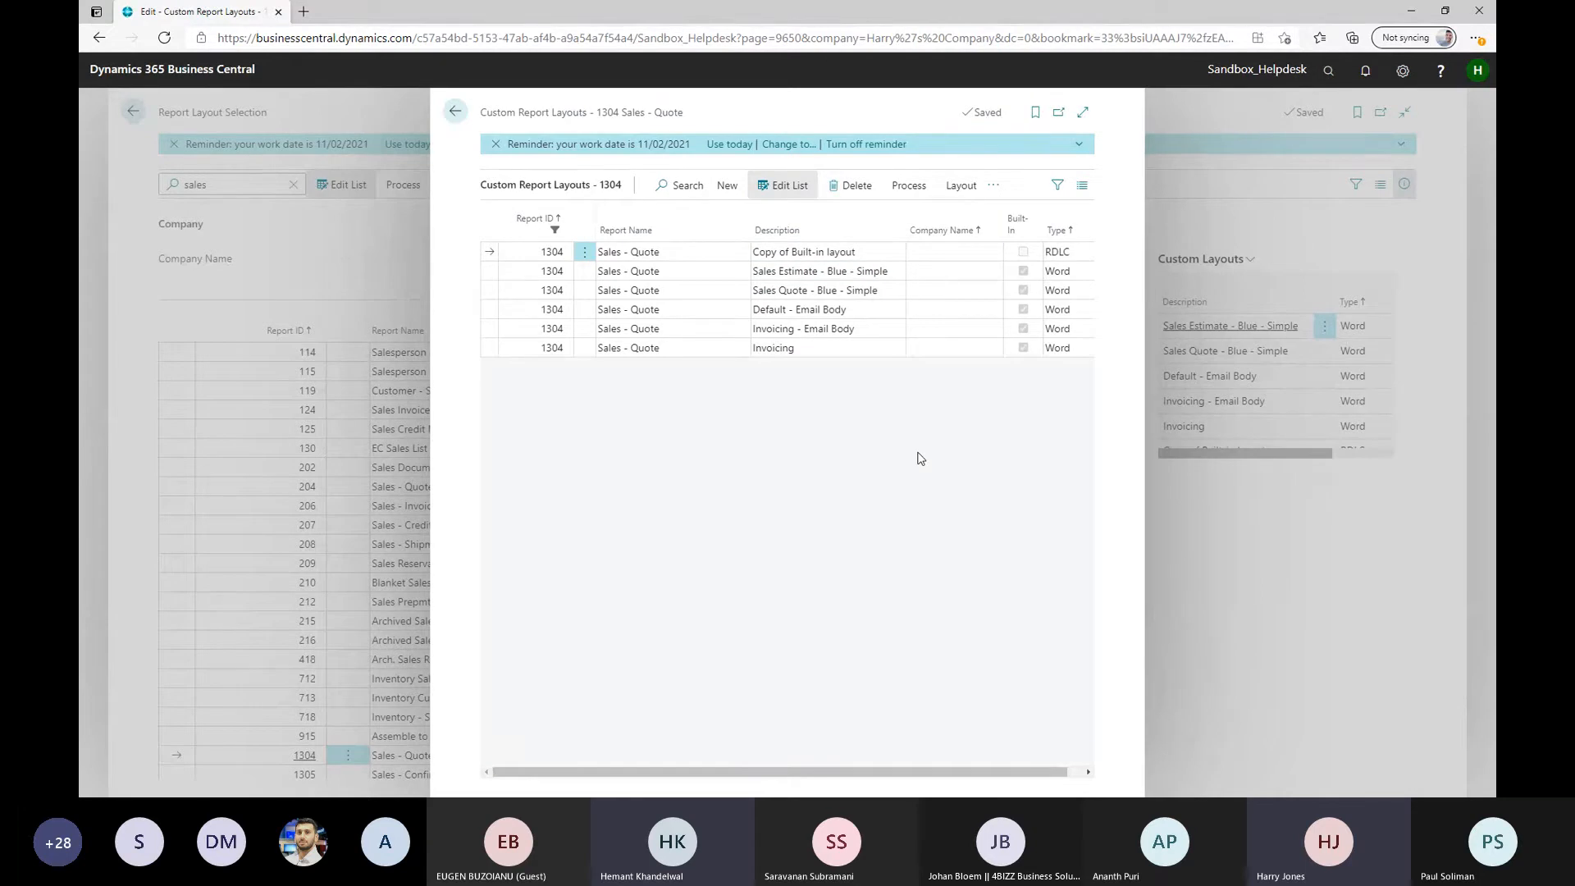
{"action": "left_click", "coordinate": [874, 256]}
{"action": "type", "text": "P"}
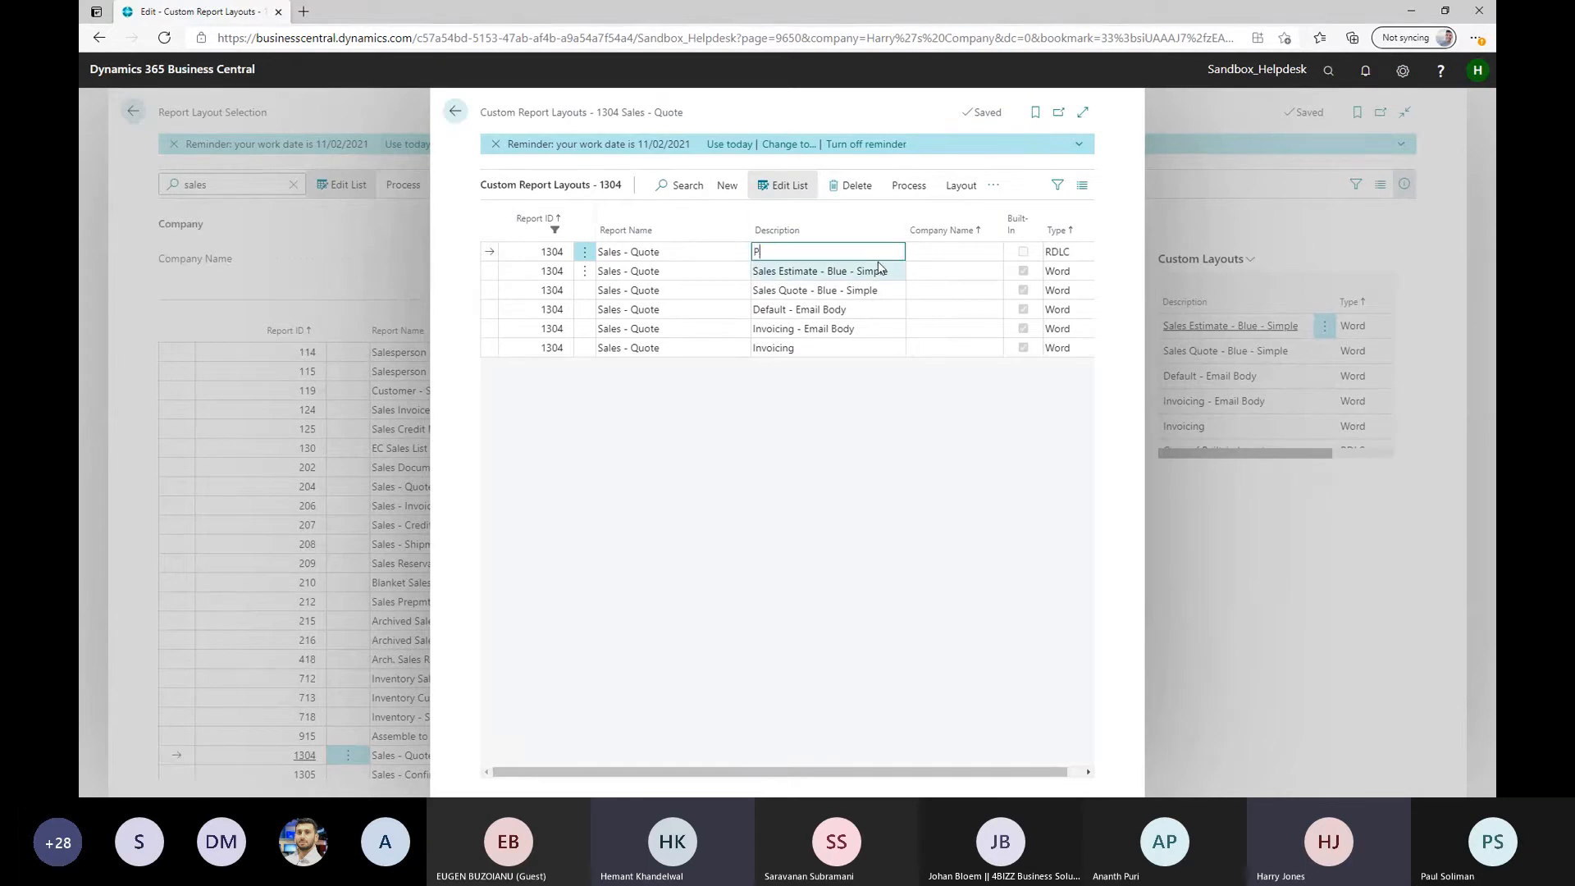
{"action": "type", "text": "ower Community"}
{"action": "double_click", "coordinate": [845, 399]}
{"action": "left_click", "coordinate": [835, 248]}
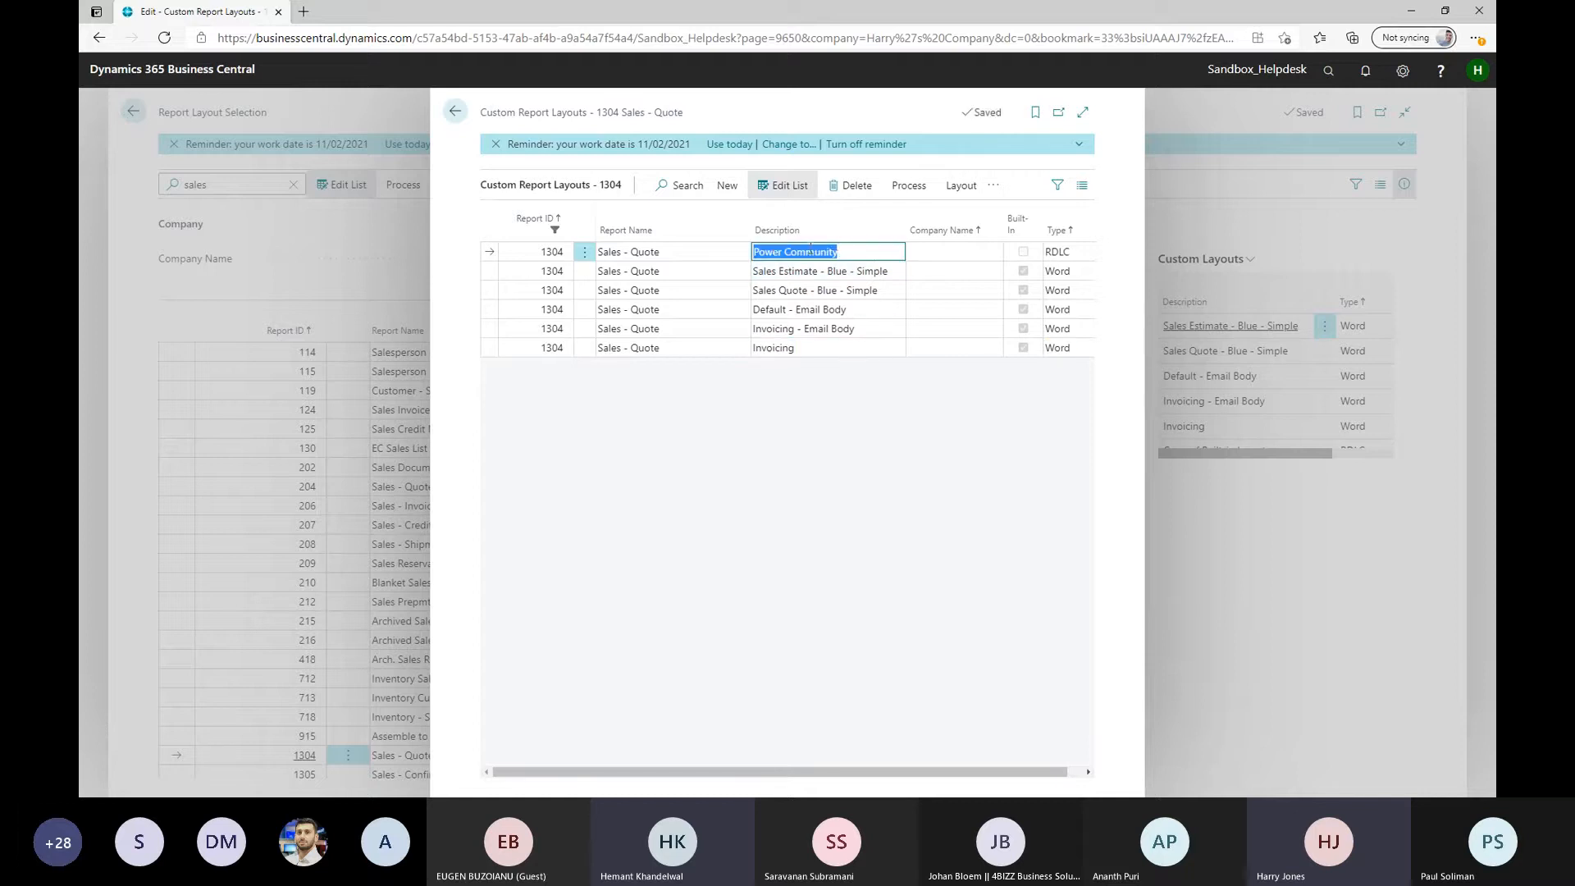
{"action": "left_click", "coordinate": [721, 256]}
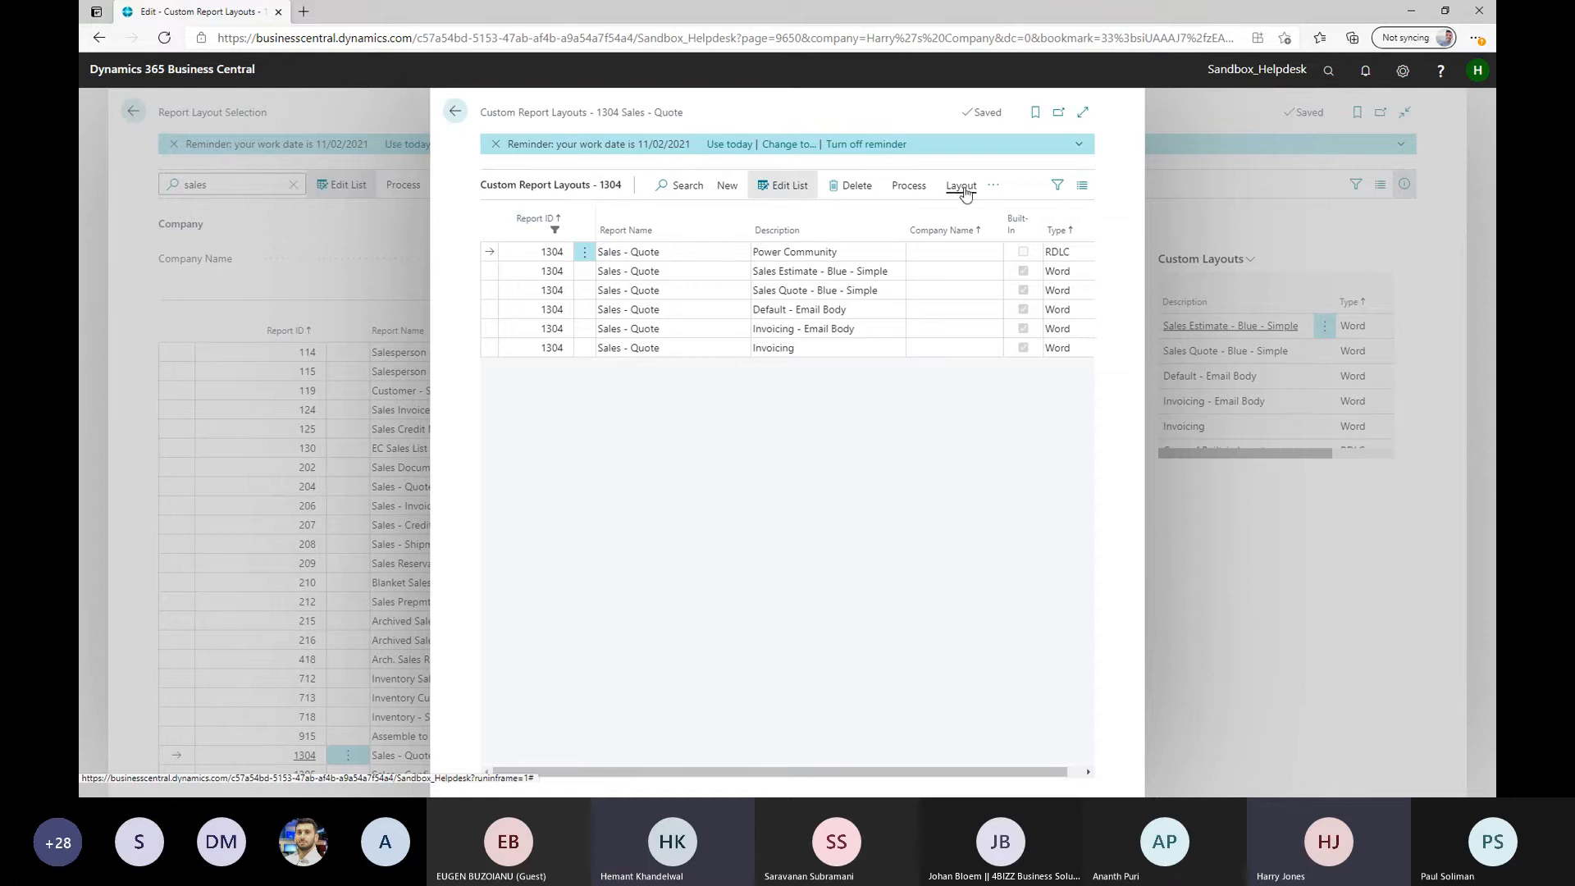
Run the Sales - Quote report with the Power Community layout for quote No. 1001, preview it and close the preview
{"action": "left_click", "coordinate": [909, 186]}
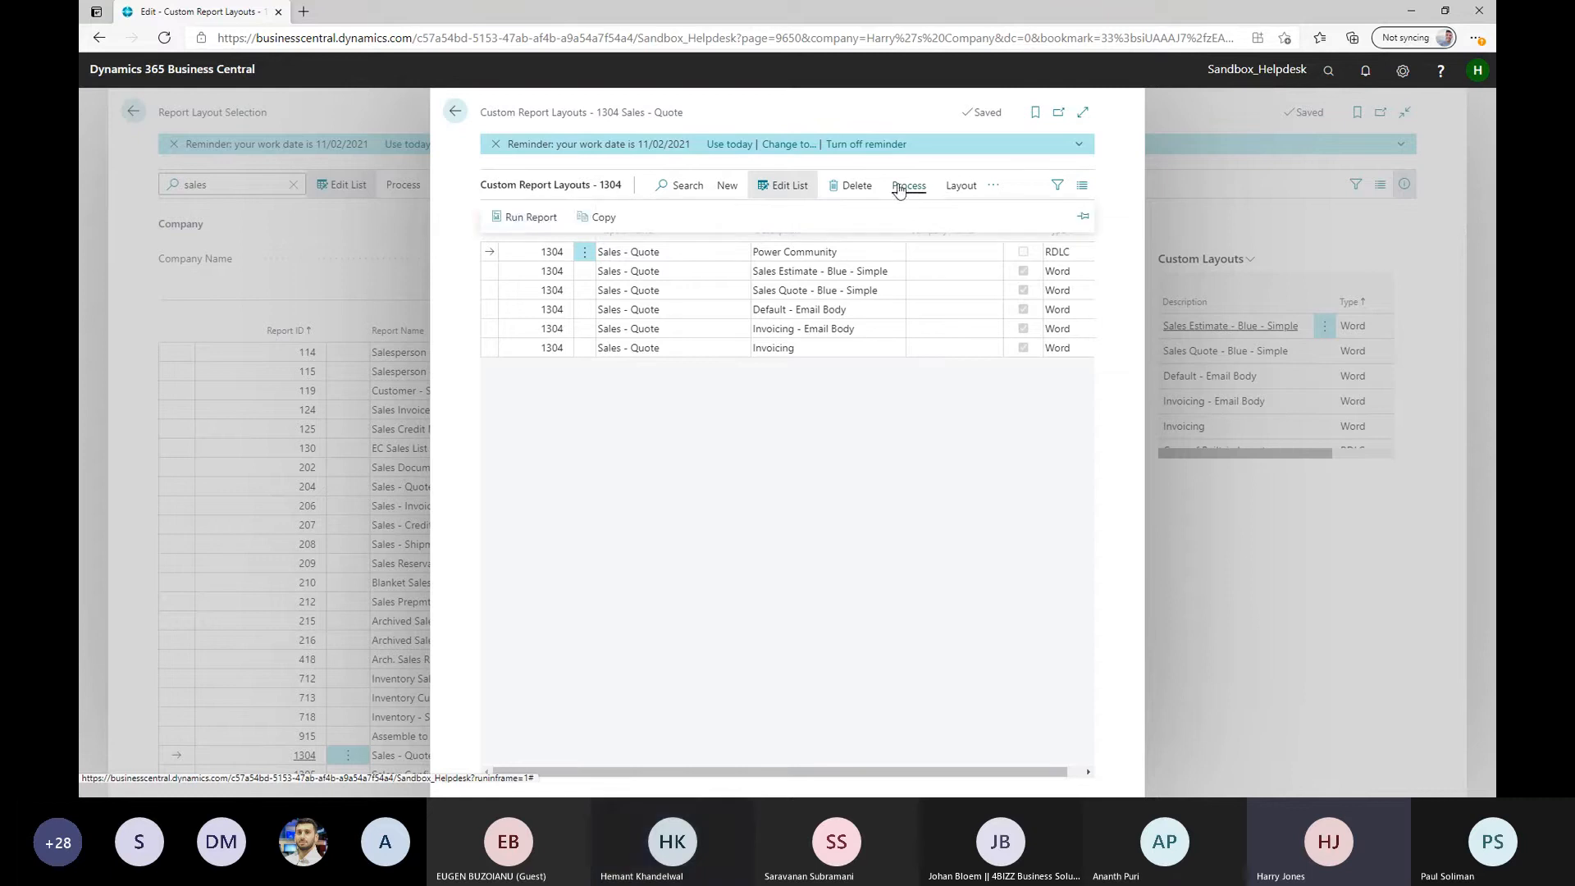
{"action": "left_click", "coordinate": [564, 217]}
{"action": "left_click", "coordinate": [812, 415]}
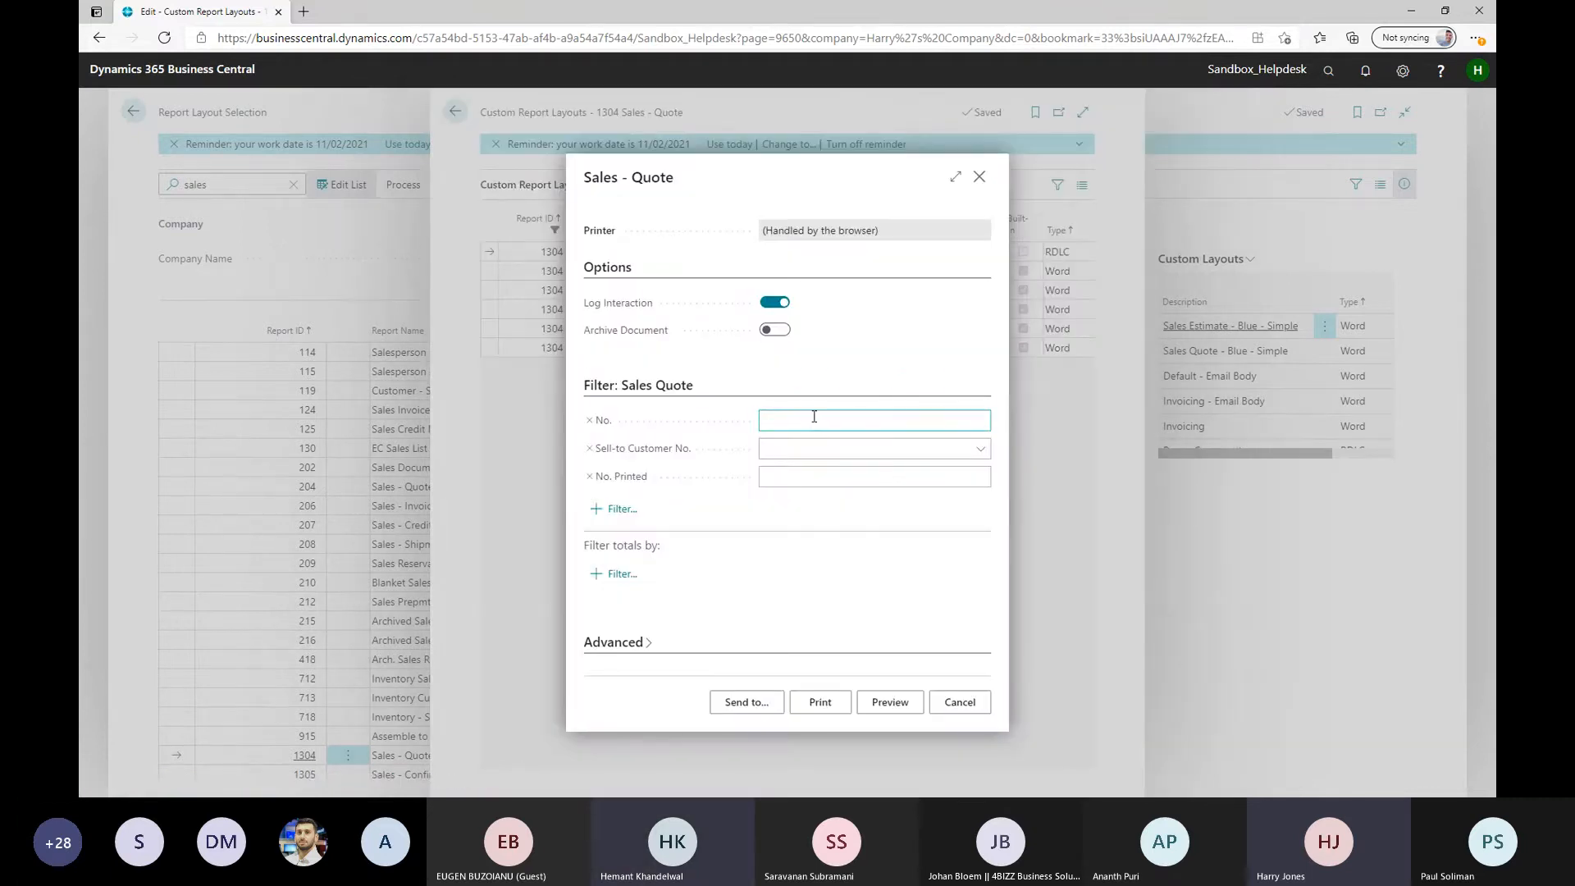
{"action": "type", "text": "1001"}
{"action": "left_click", "coordinate": [892, 703]}
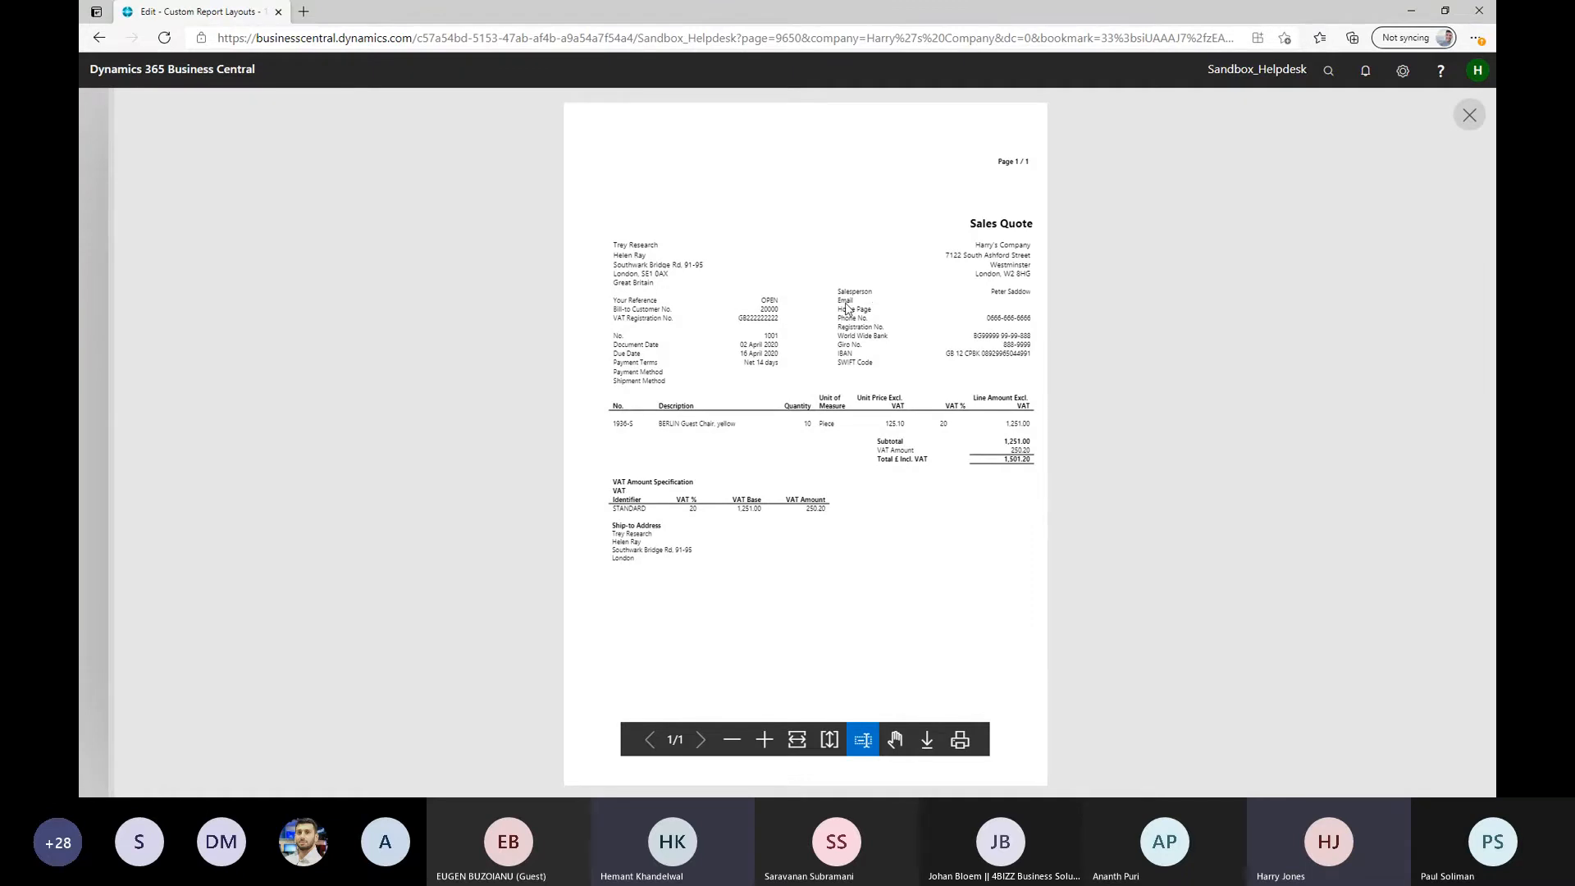
{"action": "left_click", "coordinate": [1470, 121]}
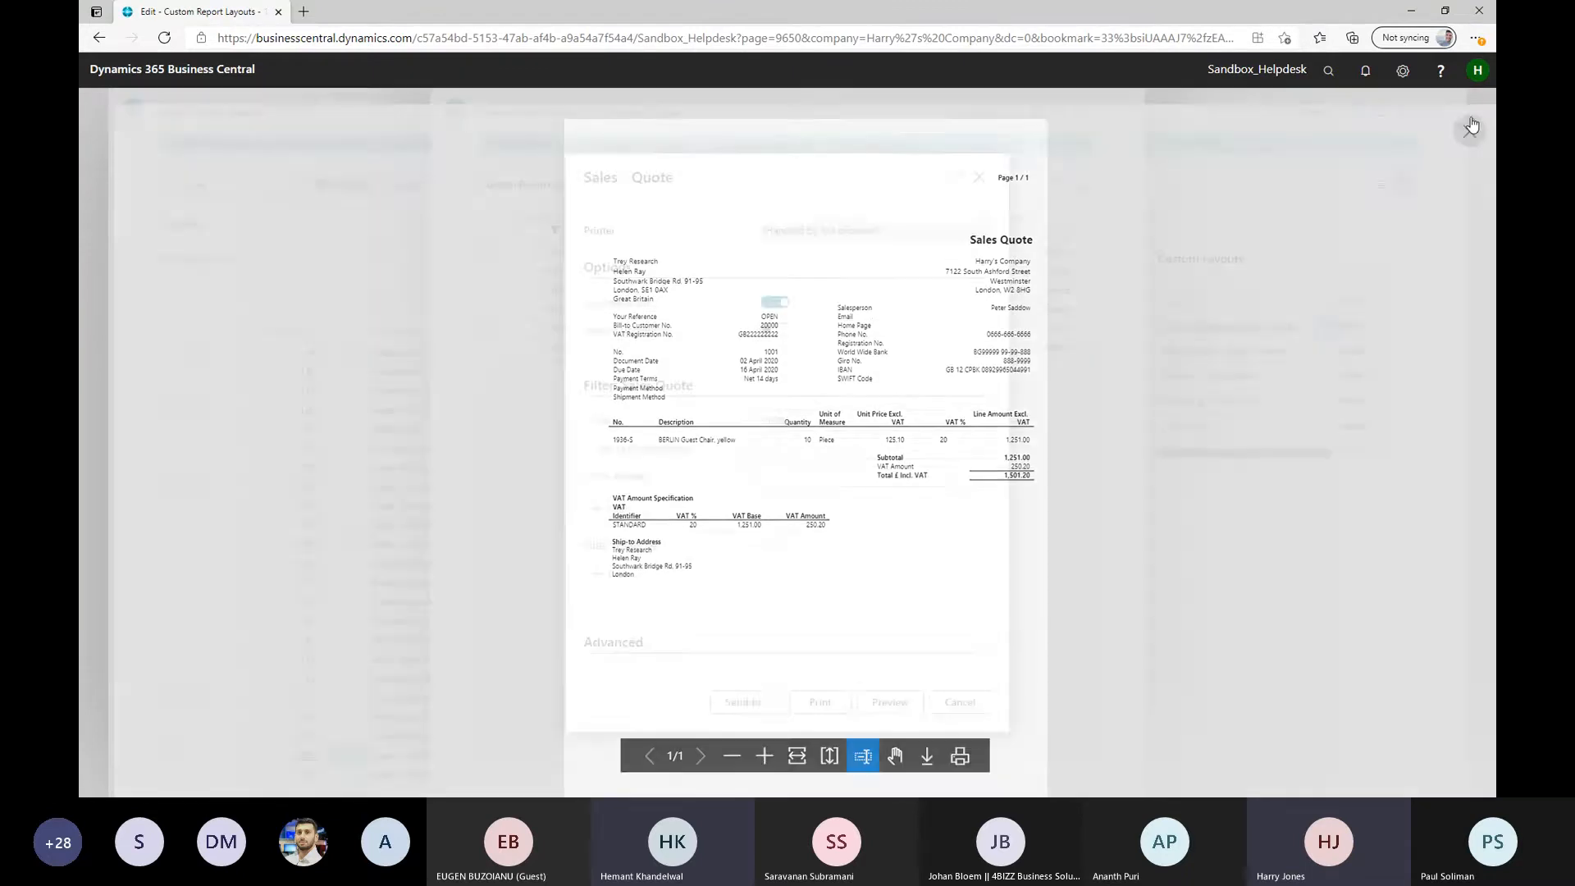
Cancel the report request, export the Power Community RDLC layout, and open the exported Default (16).rdl in Microsoft Report Builder
{"action": "left_click", "coordinate": [955, 704]}
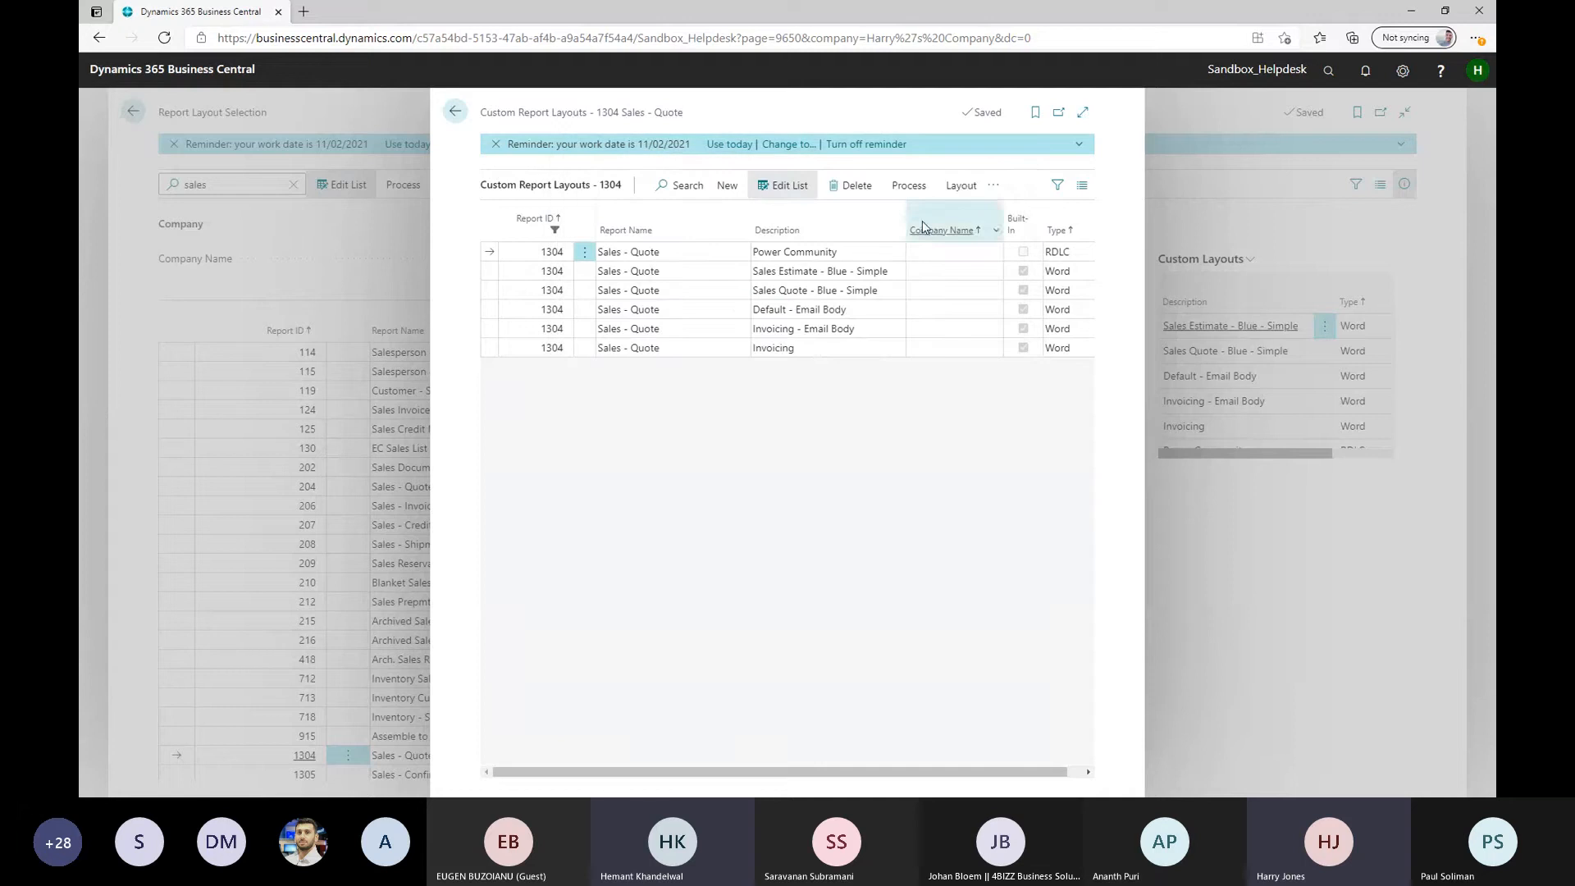
{"action": "left_click", "coordinate": [957, 187]}
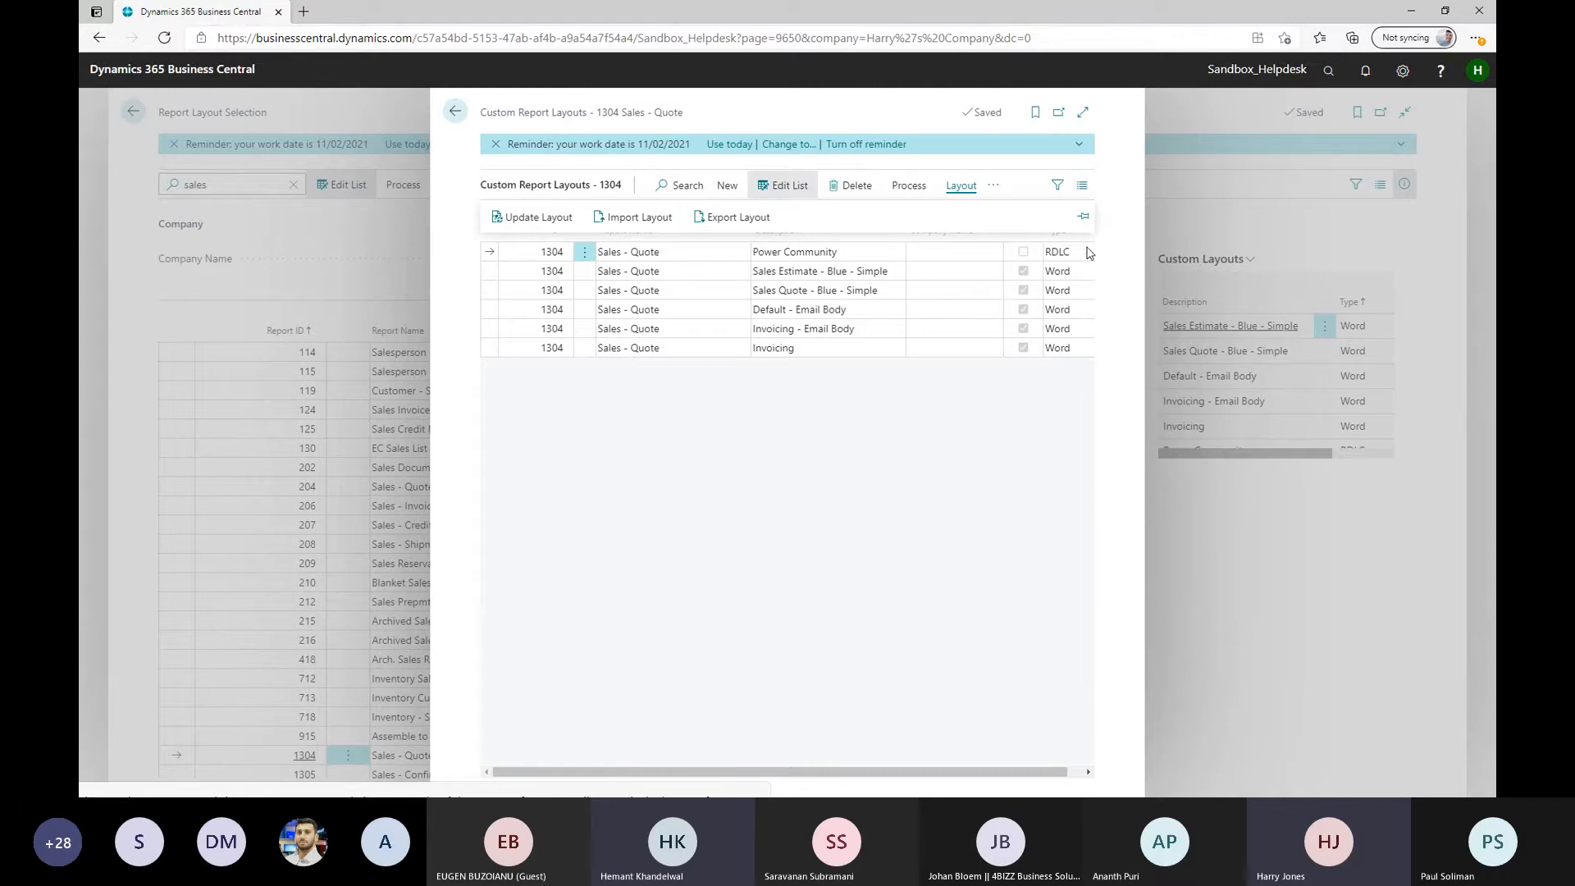
{"action": "left_click", "coordinate": [738, 218]}
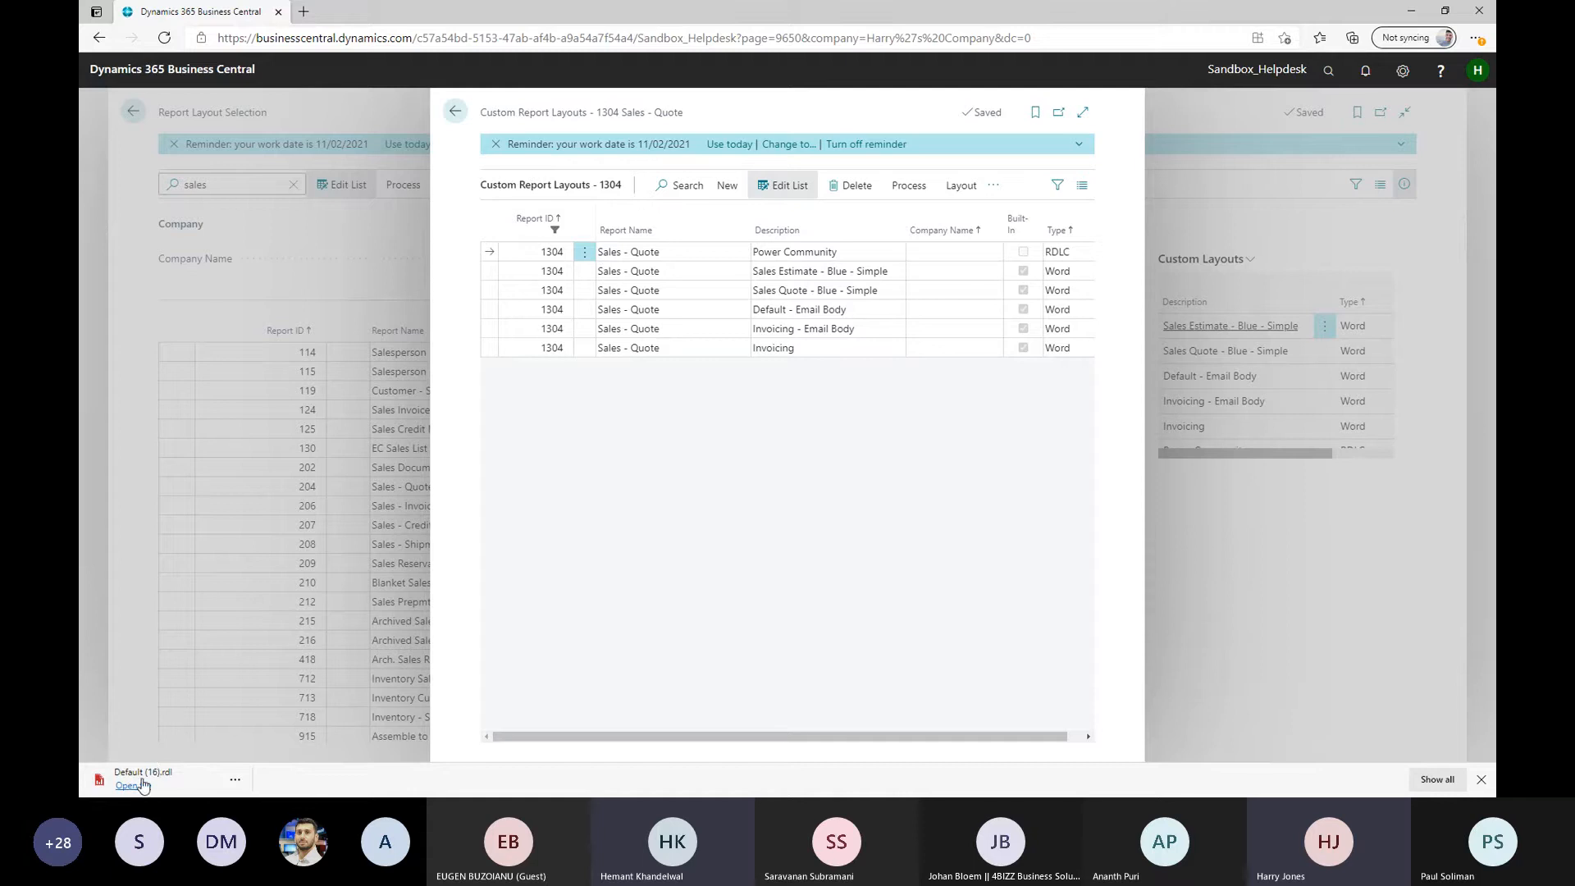
{"action": "left_click", "coordinate": [139, 786]}
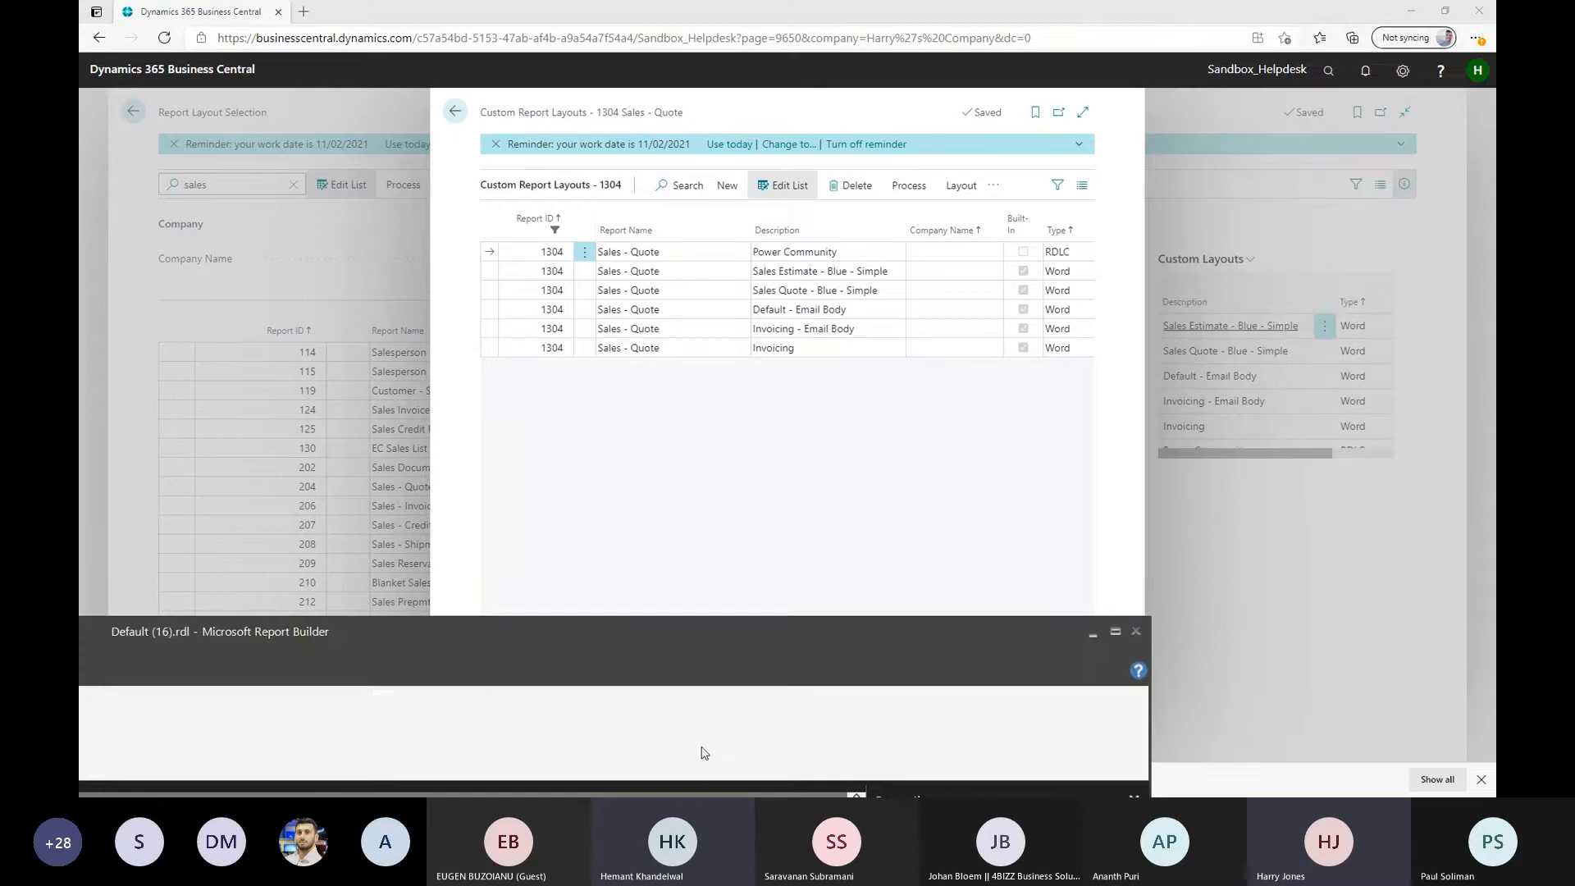
{"action": "left_click_drag", "start_coordinate": [341, 627], "coordinate": [883, 25]}
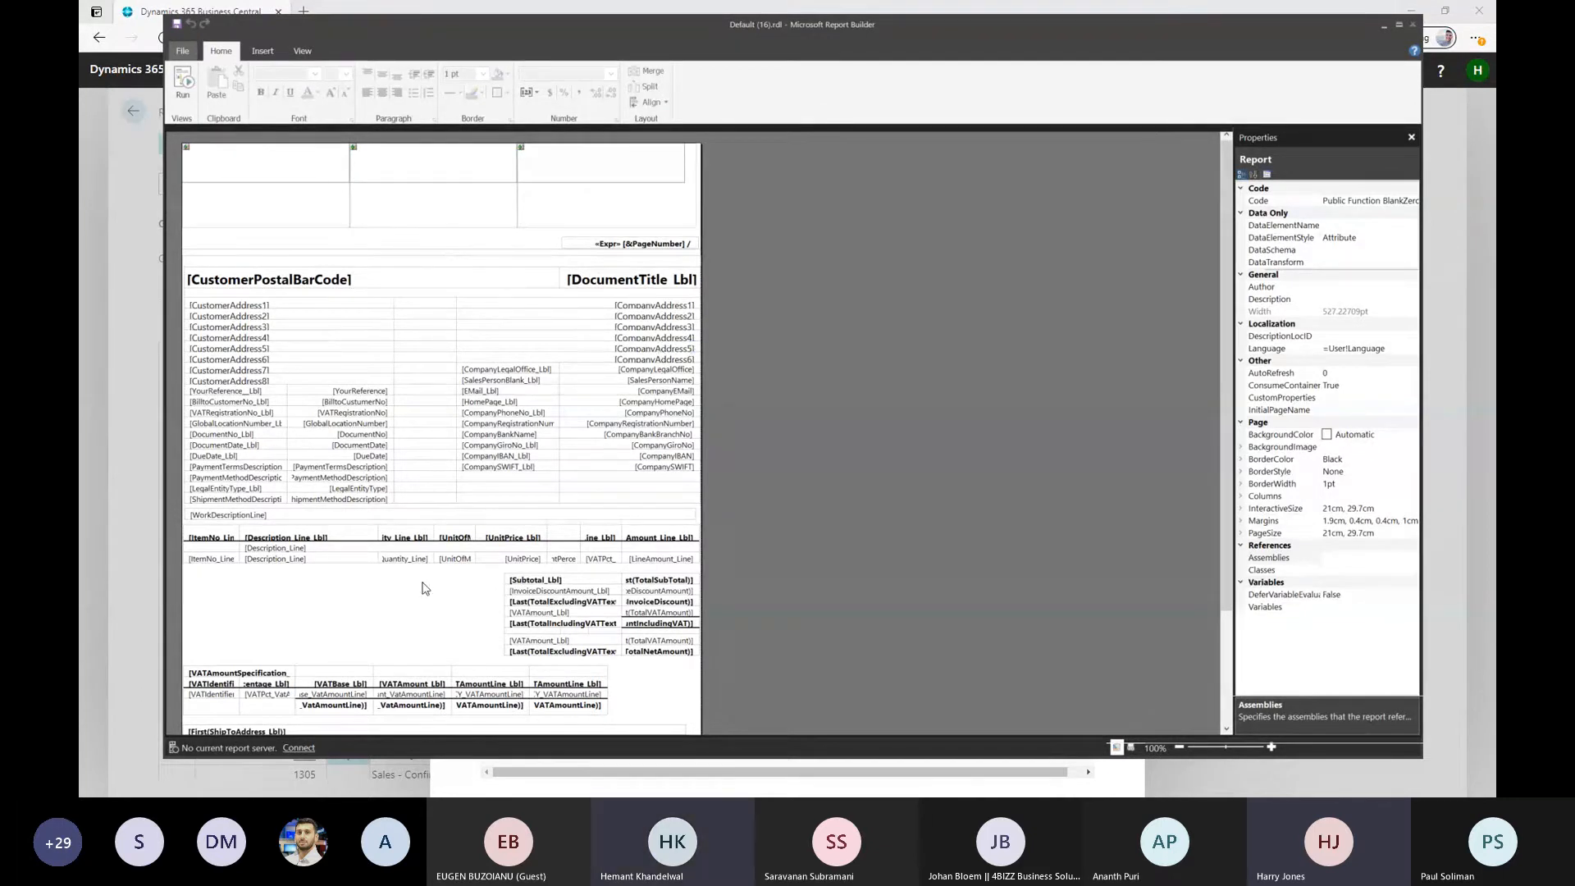
Return to Report Layout Selection in Business Central and preview the Sales - Quote report for quote No. 1001
{"action": "left_click", "coordinate": [131, 740]}
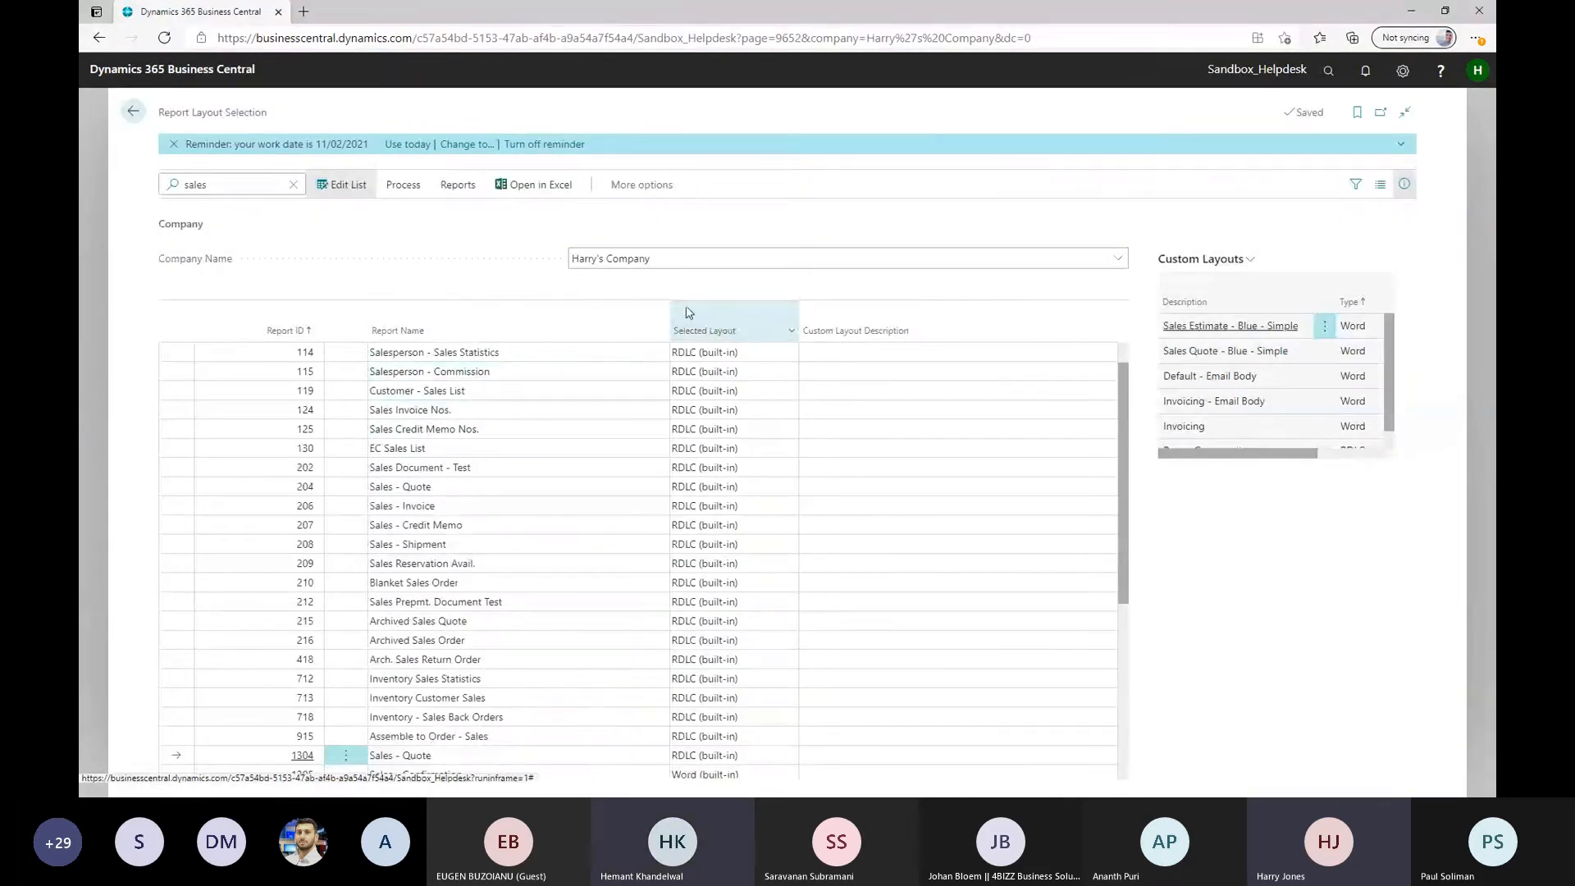
{"action": "left_click", "coordinate": [403, 187]}
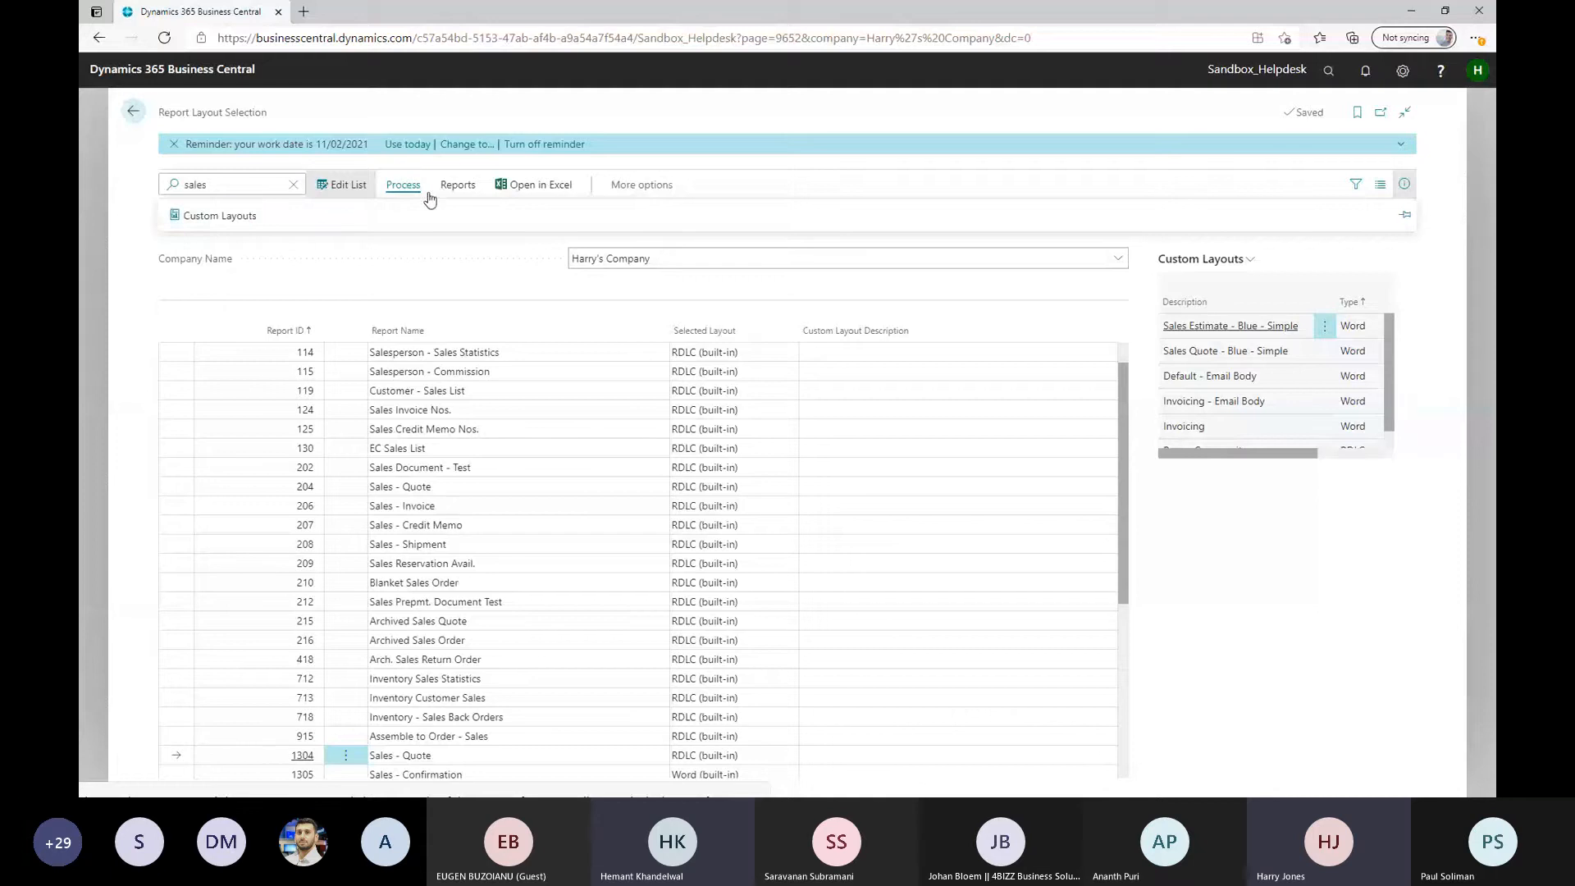
{"action": "left_click", "coordinate": [458, 185]}
{"action": "left_click", "coordinate": [215, 217]}
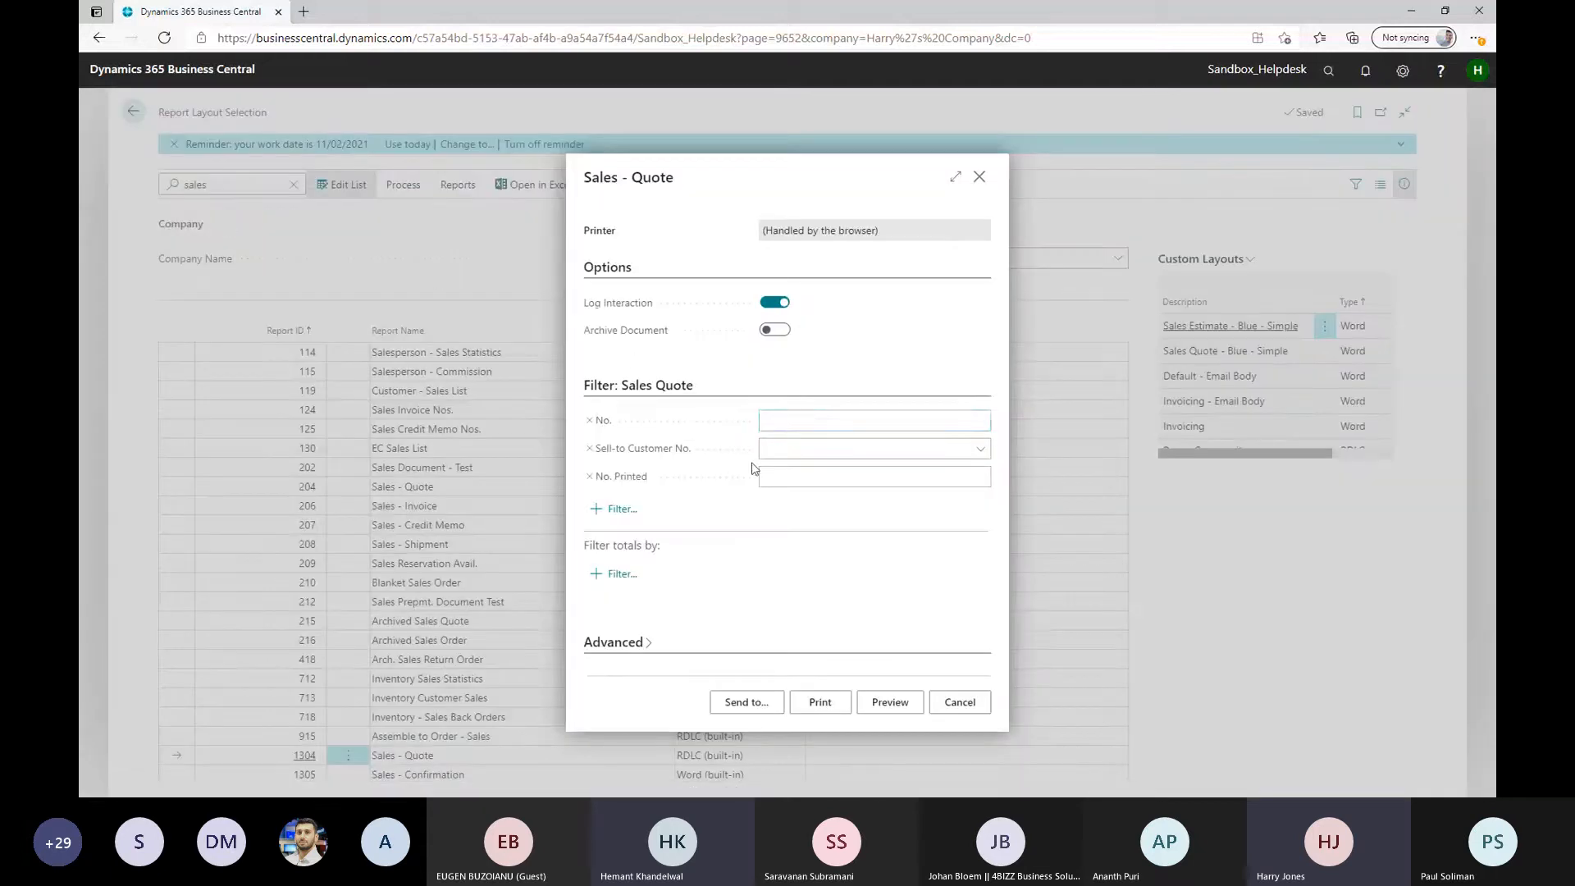
{"action": "type", "text": "q001"}
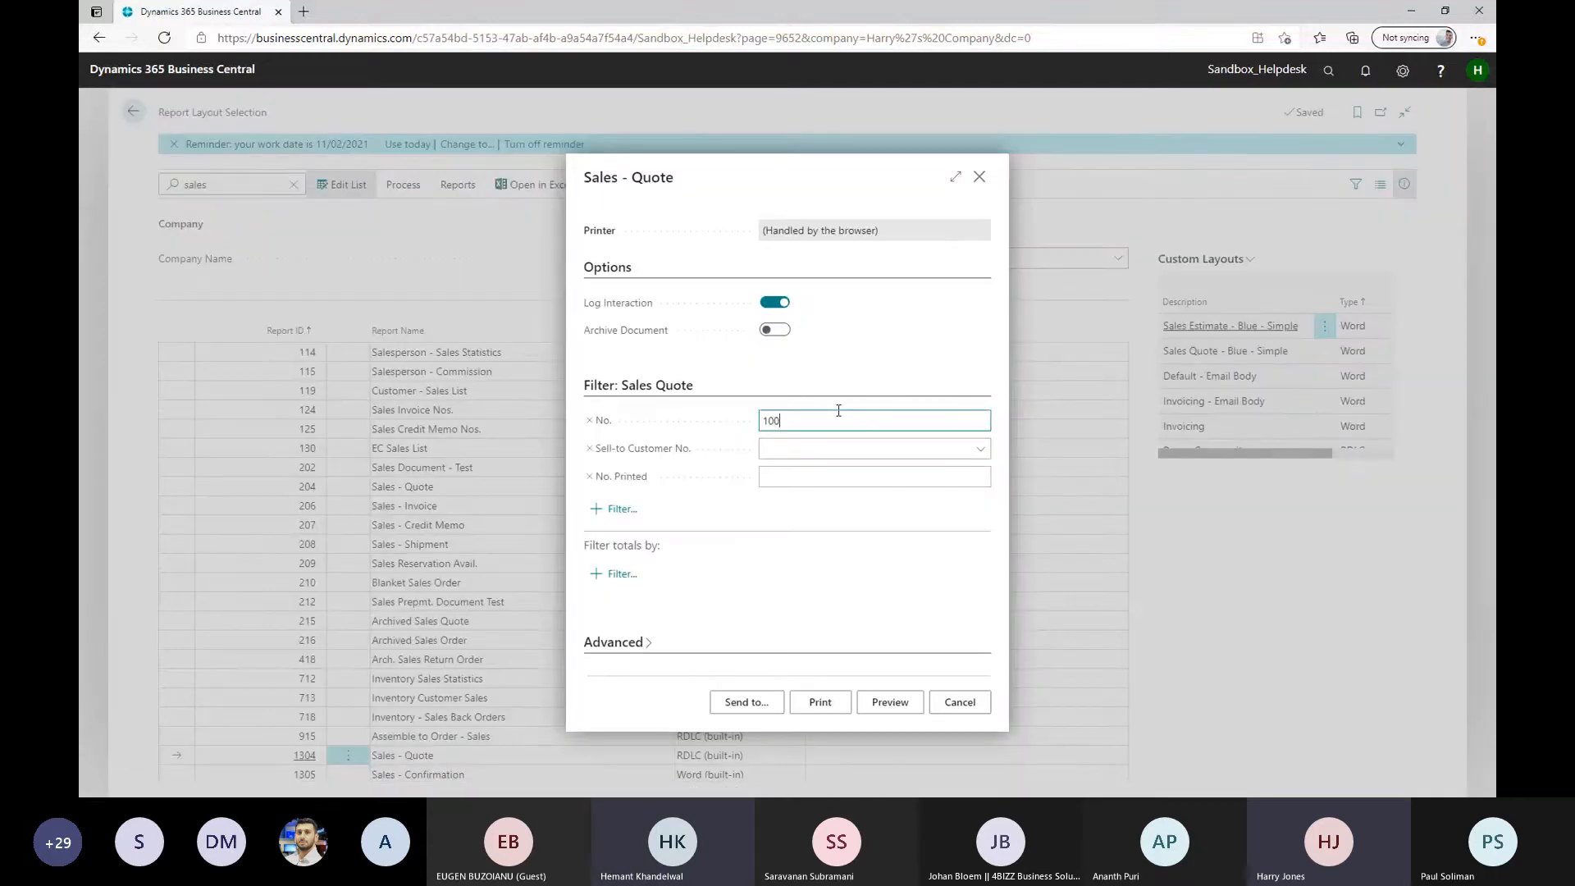
{"action": "key", "text": "Tab"}
{"action": "left_click", "coordinate": [890, 699]}
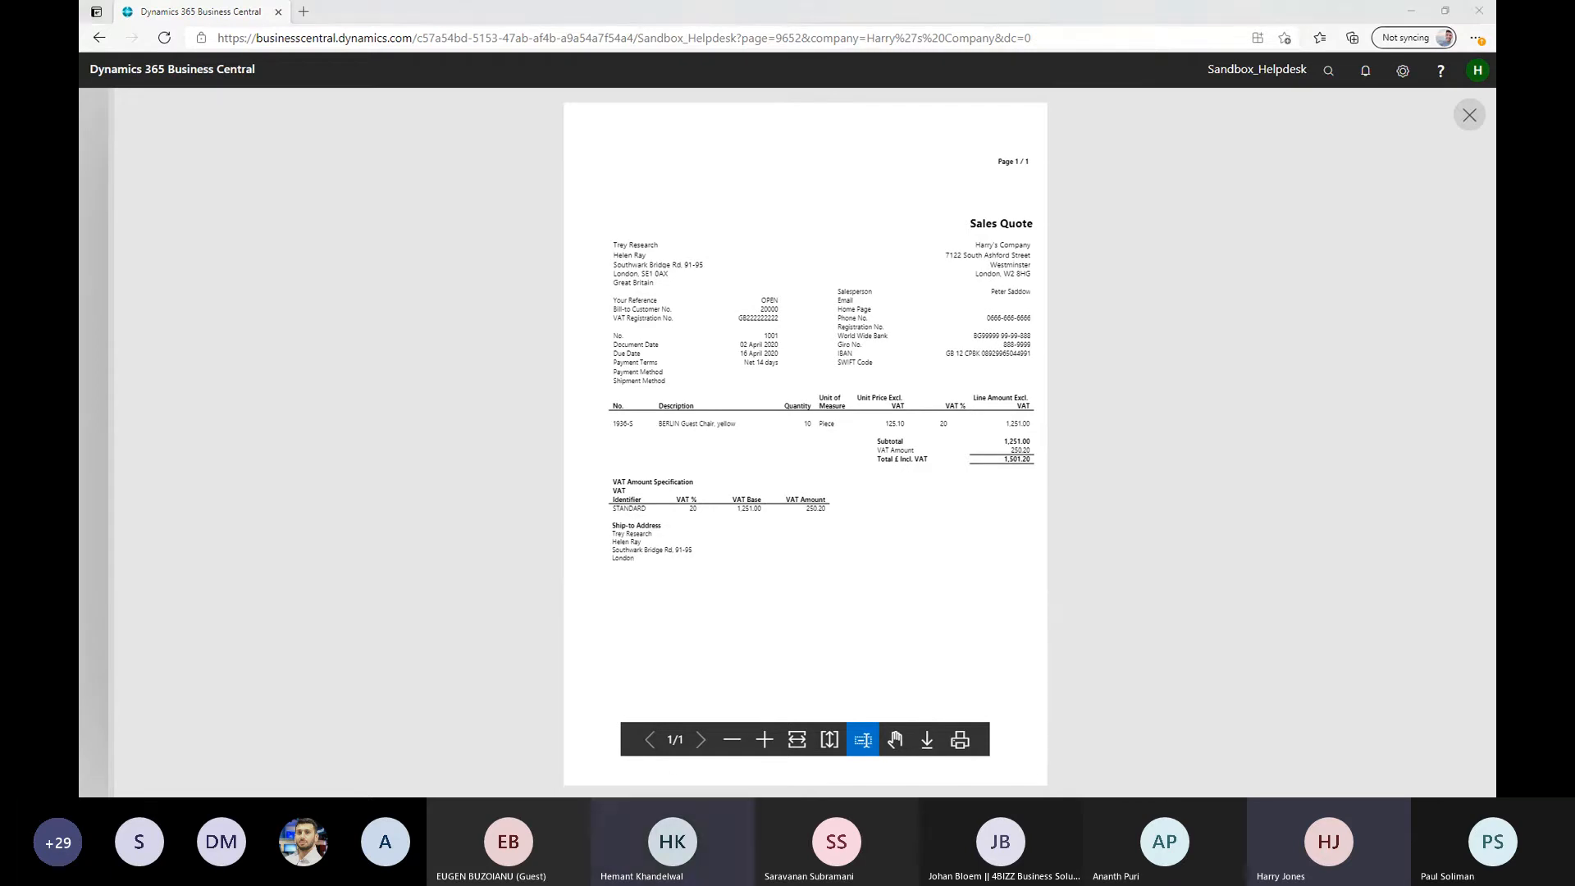
Switch to Report Builder and set the font color of the CompanyAddress1 text box to Brown
{"action": "key", "text": "alt+Tab"}
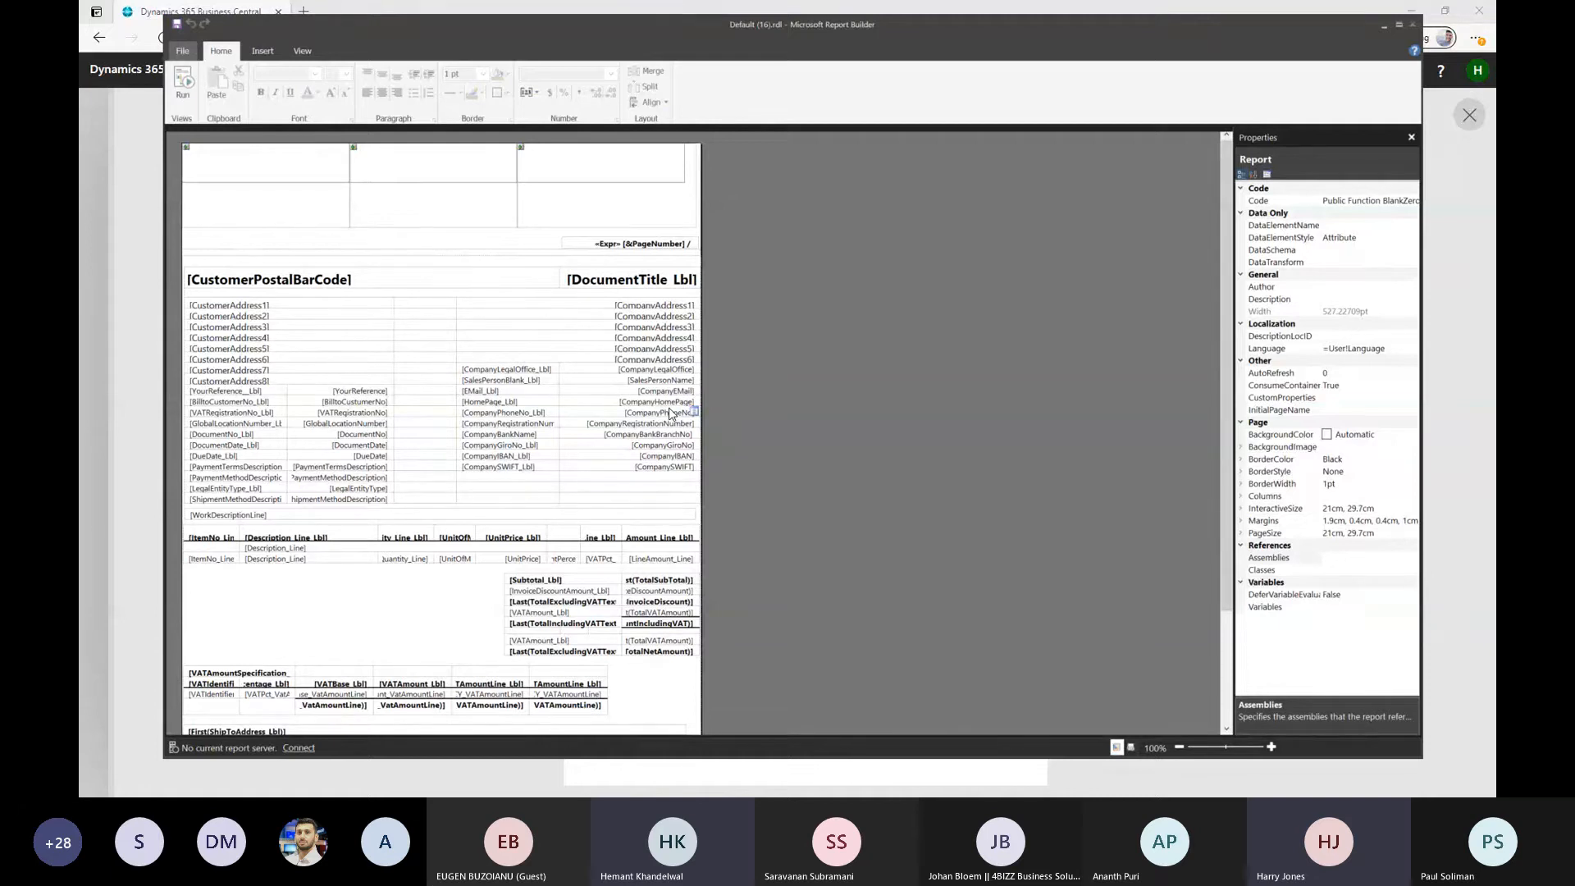
{"action": "left_click", "coordinate": [656, 310]}
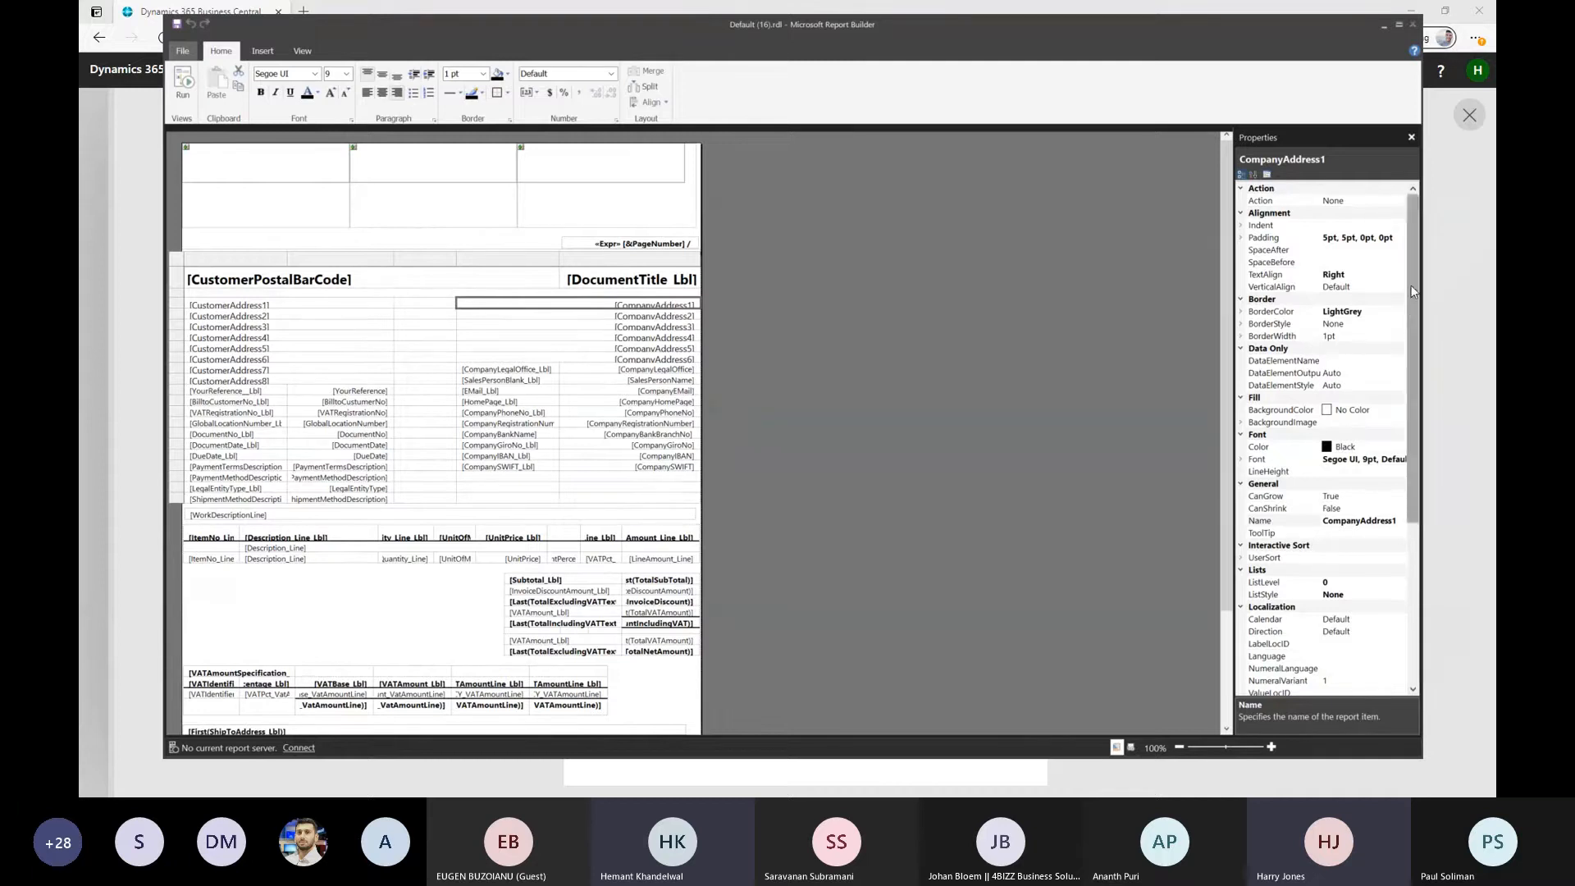
{"action": "left_click", "coordinate": [1332, 449]}
{"action": "left_click", "coordinate": [1399, 447]}
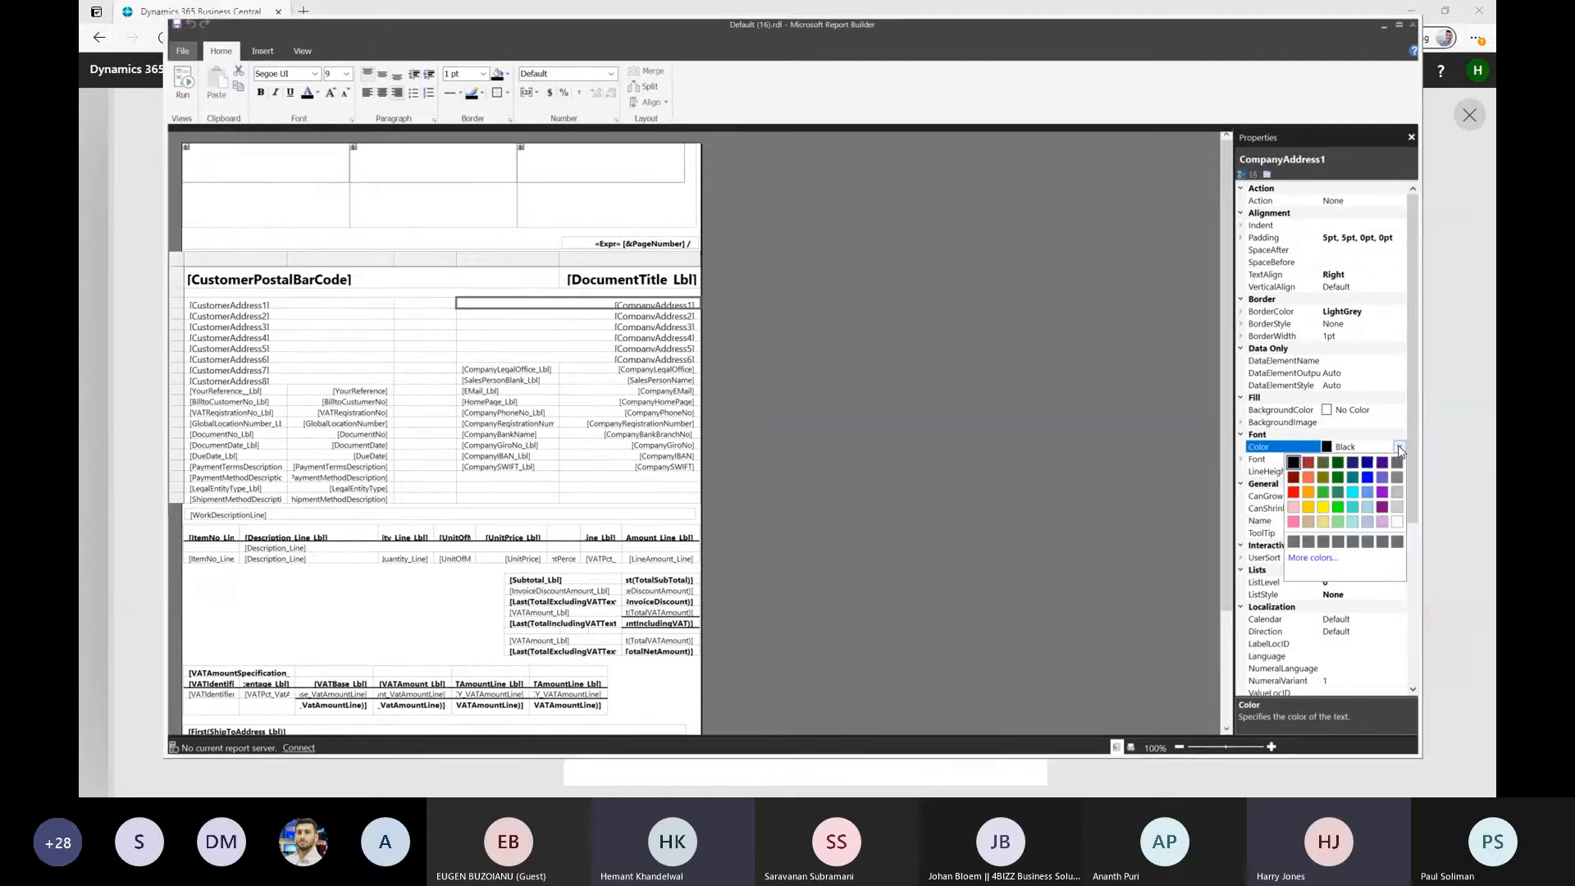
{"action": "left_click", "coordinate": [1309, 463]}
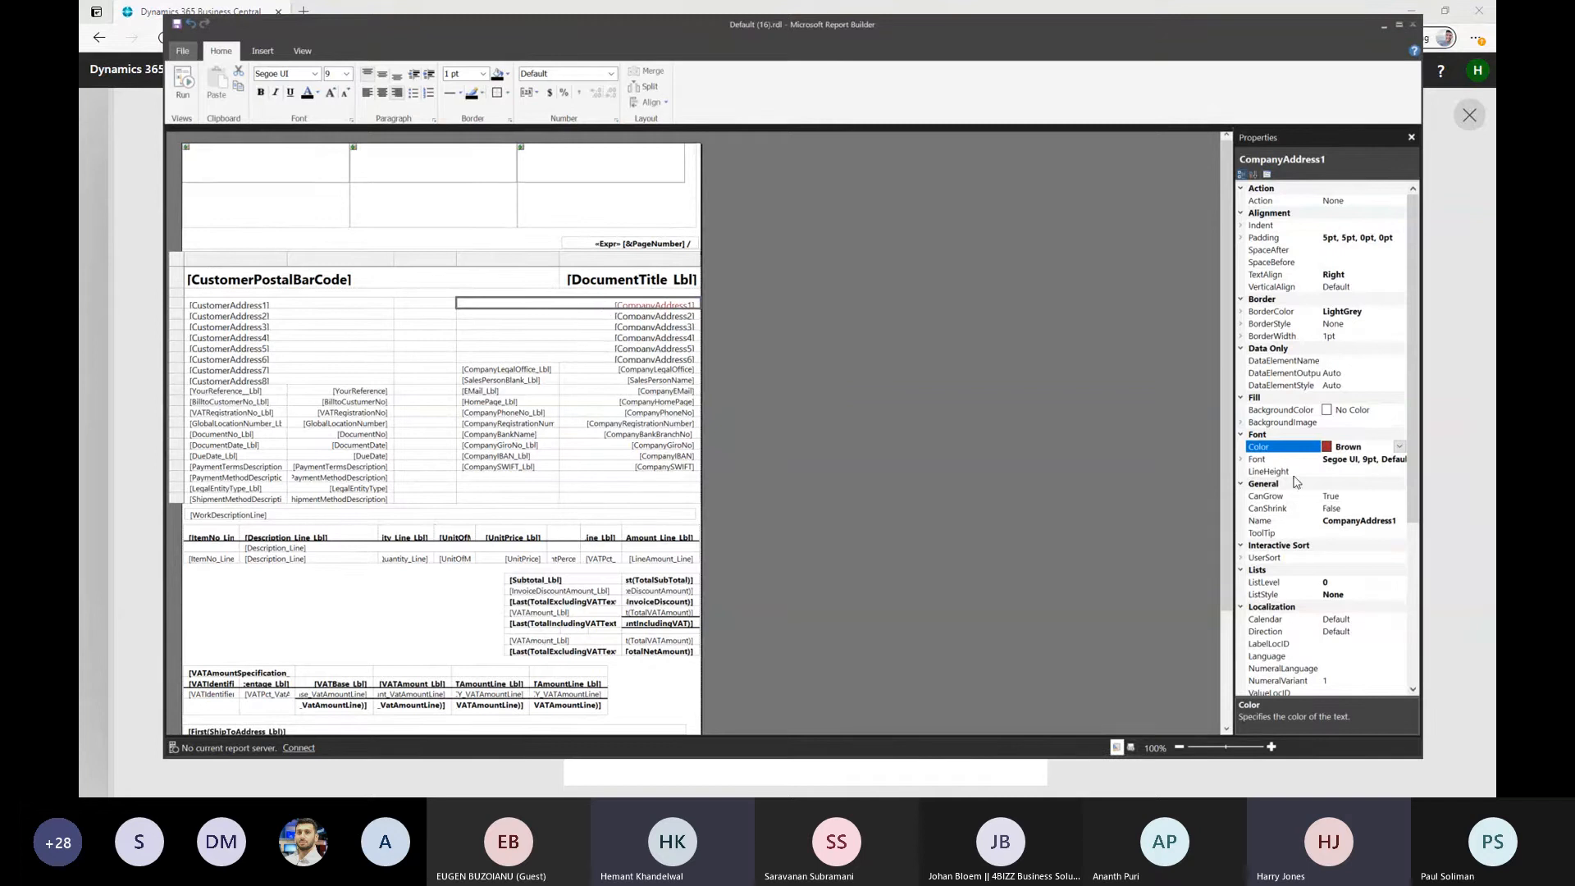
Set the font family of the CompanyAddress1 text box to Berlin Sans FB
{"action": "left_click", "coordinate": [1353, 461]}
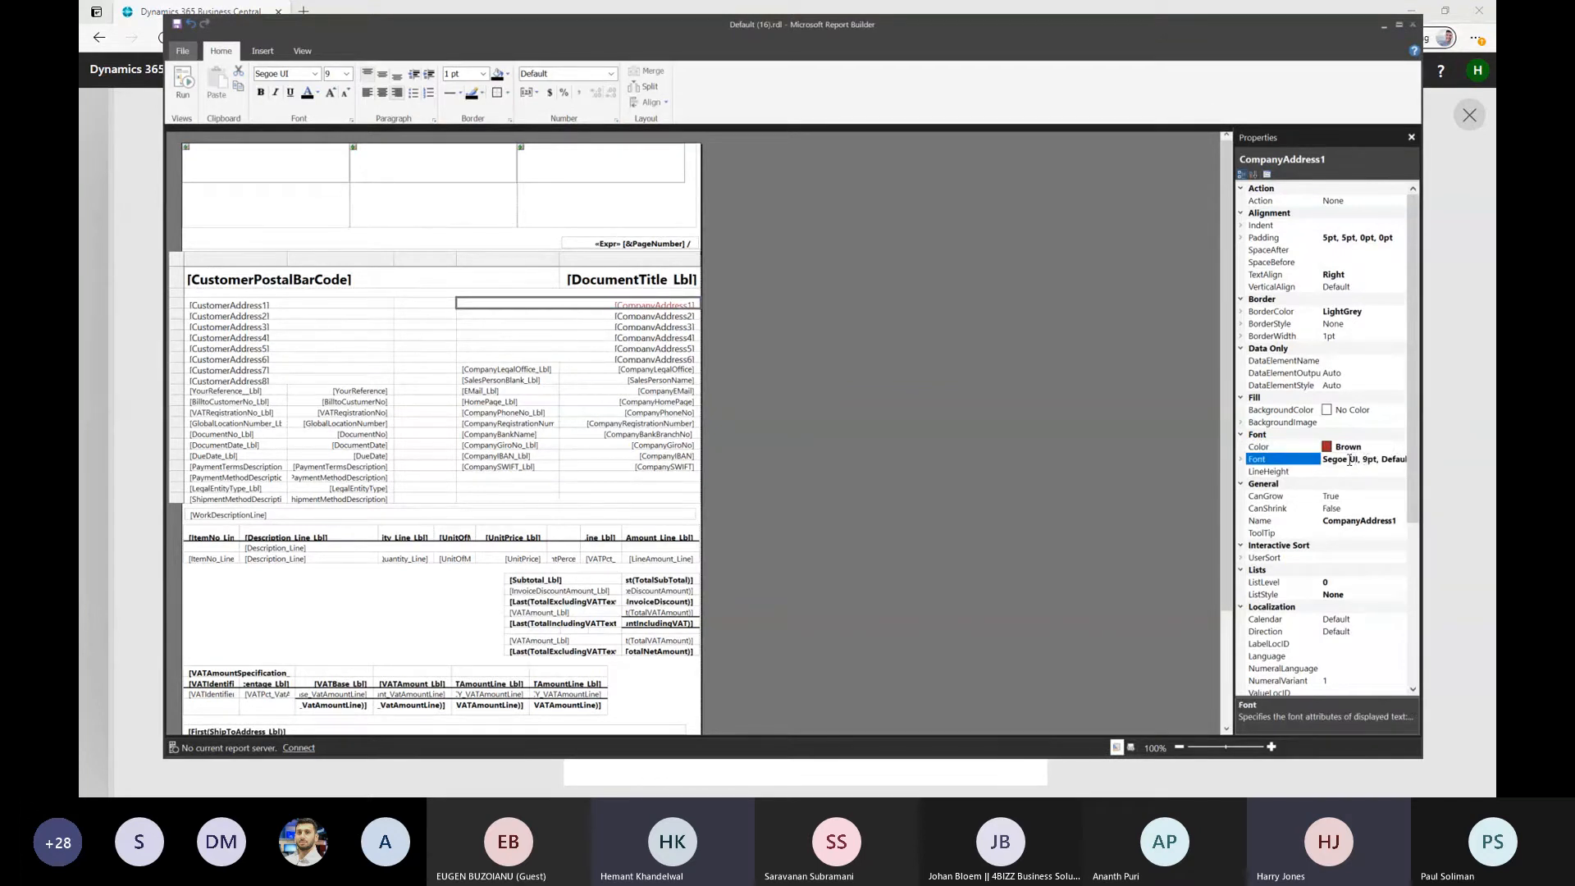
{"action": "left_click", "coordinate": [1240, 459]}
{"action": "left_click", "coordinate": [1372, 472]}
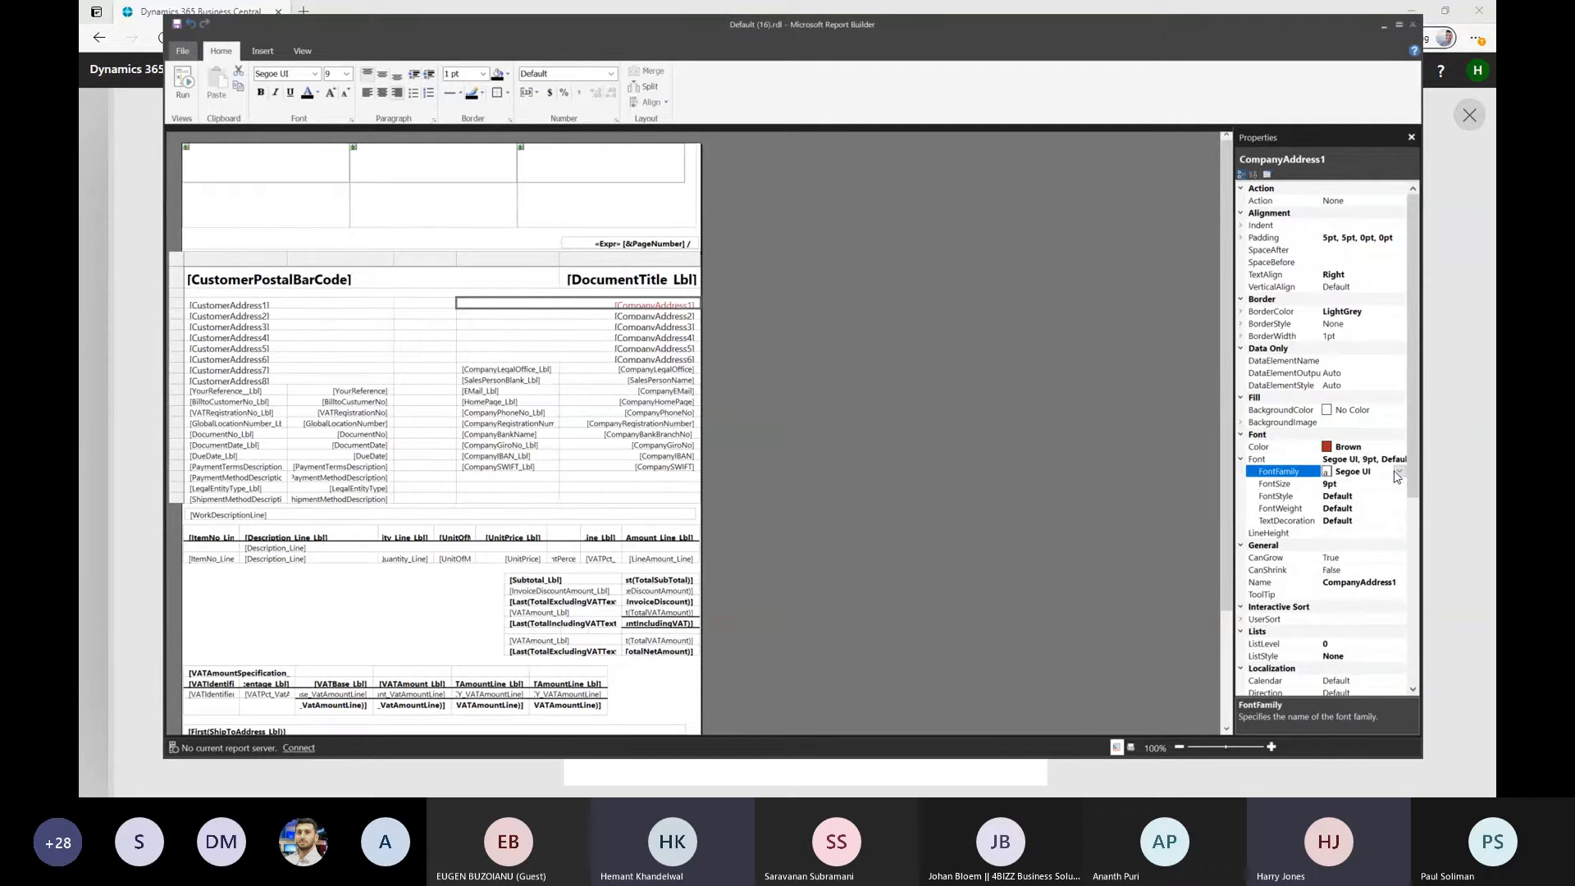
{"action": "left_click", "coordinate": [1398, 472]}
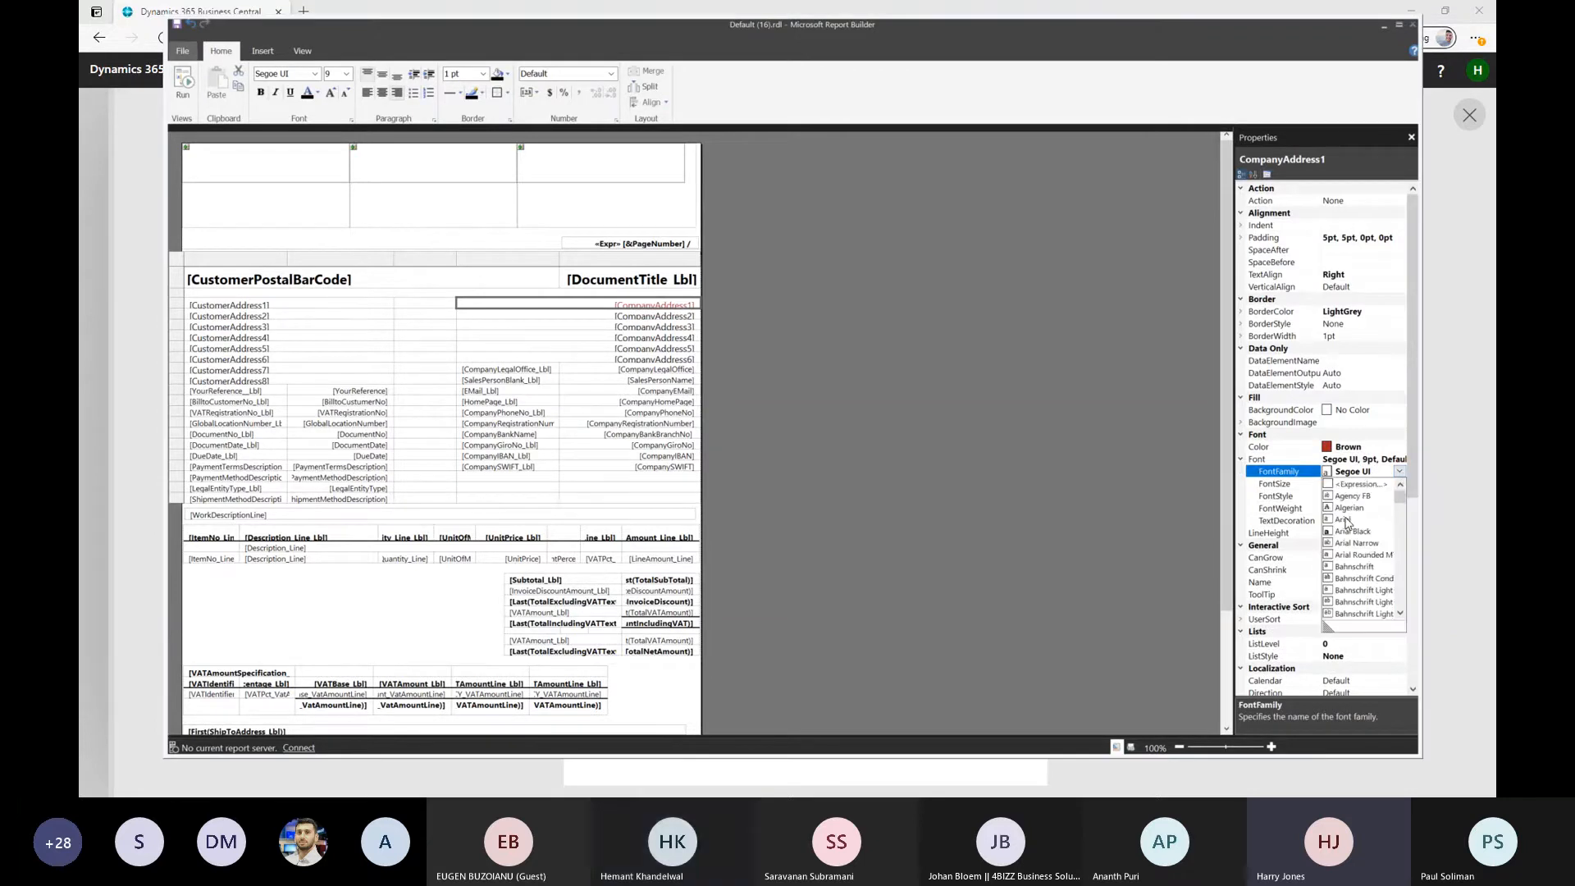
{"action": "scroll", "coordinate": [1346, 524], "scroll_direction": "down", "scroll_amount": 8}
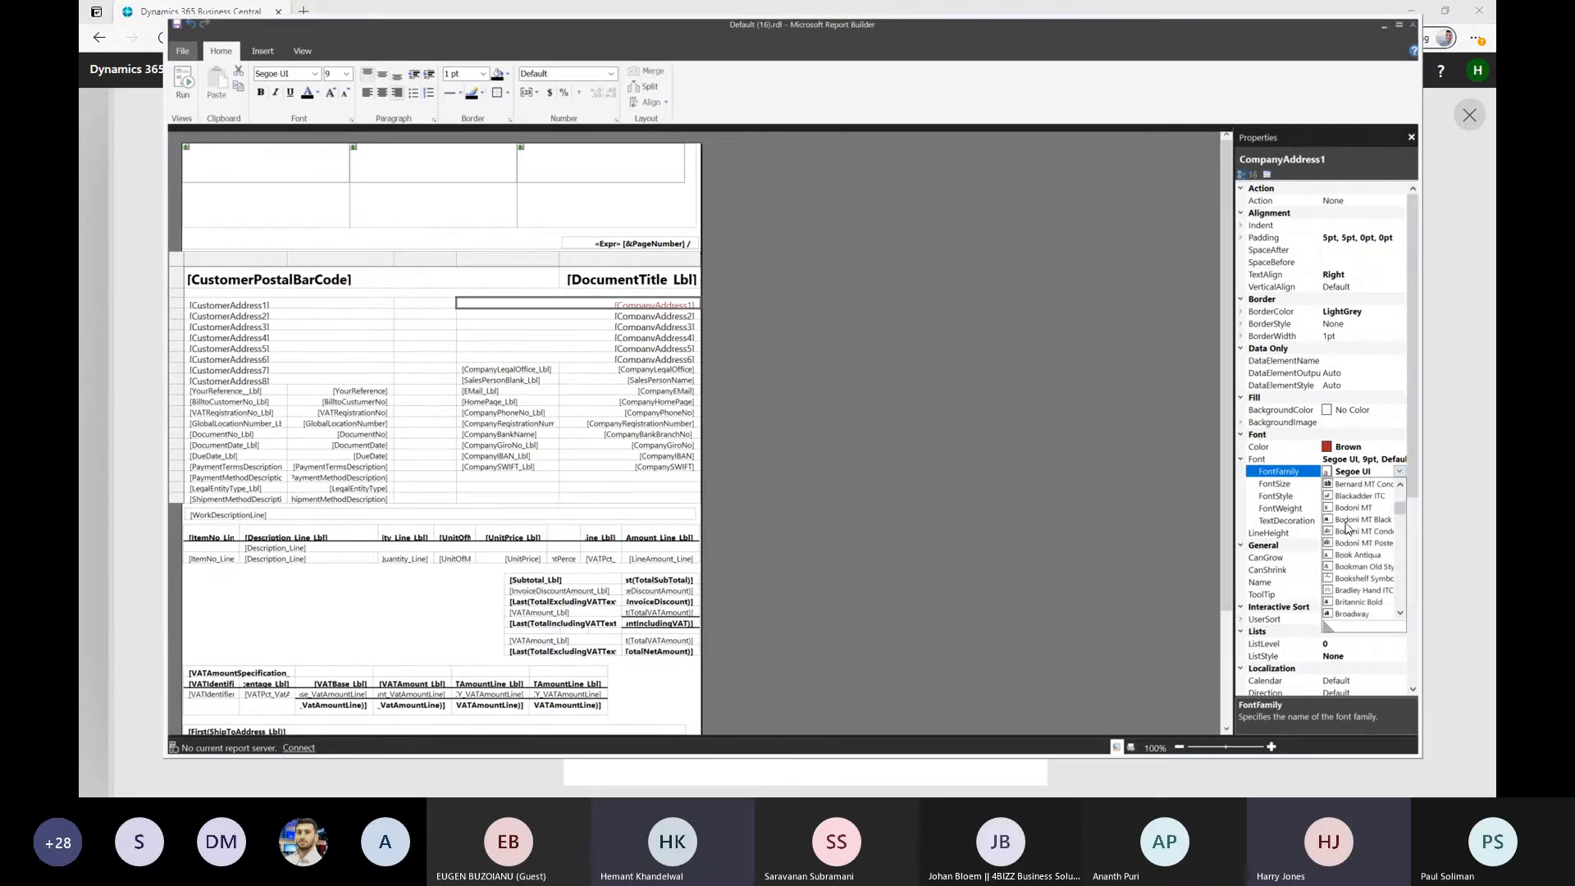
{"action": "scroll", "coordinate": [1351, 578], "scroll_direction": "up", "scroll_amount": 3}
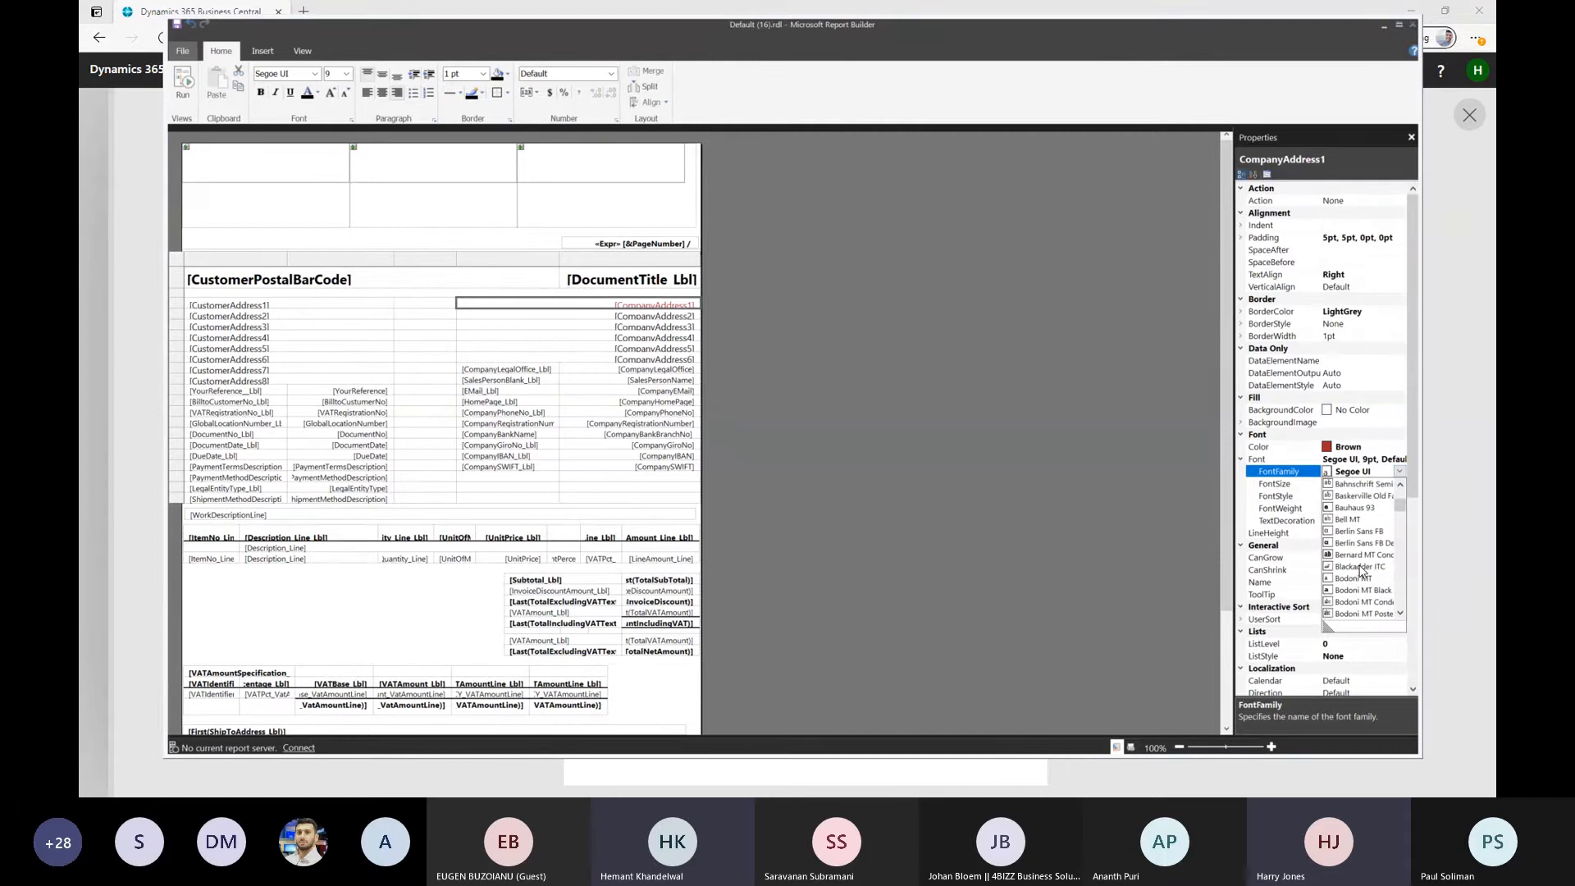
{"action": "left_click", "coordinate": [1358, 532]}
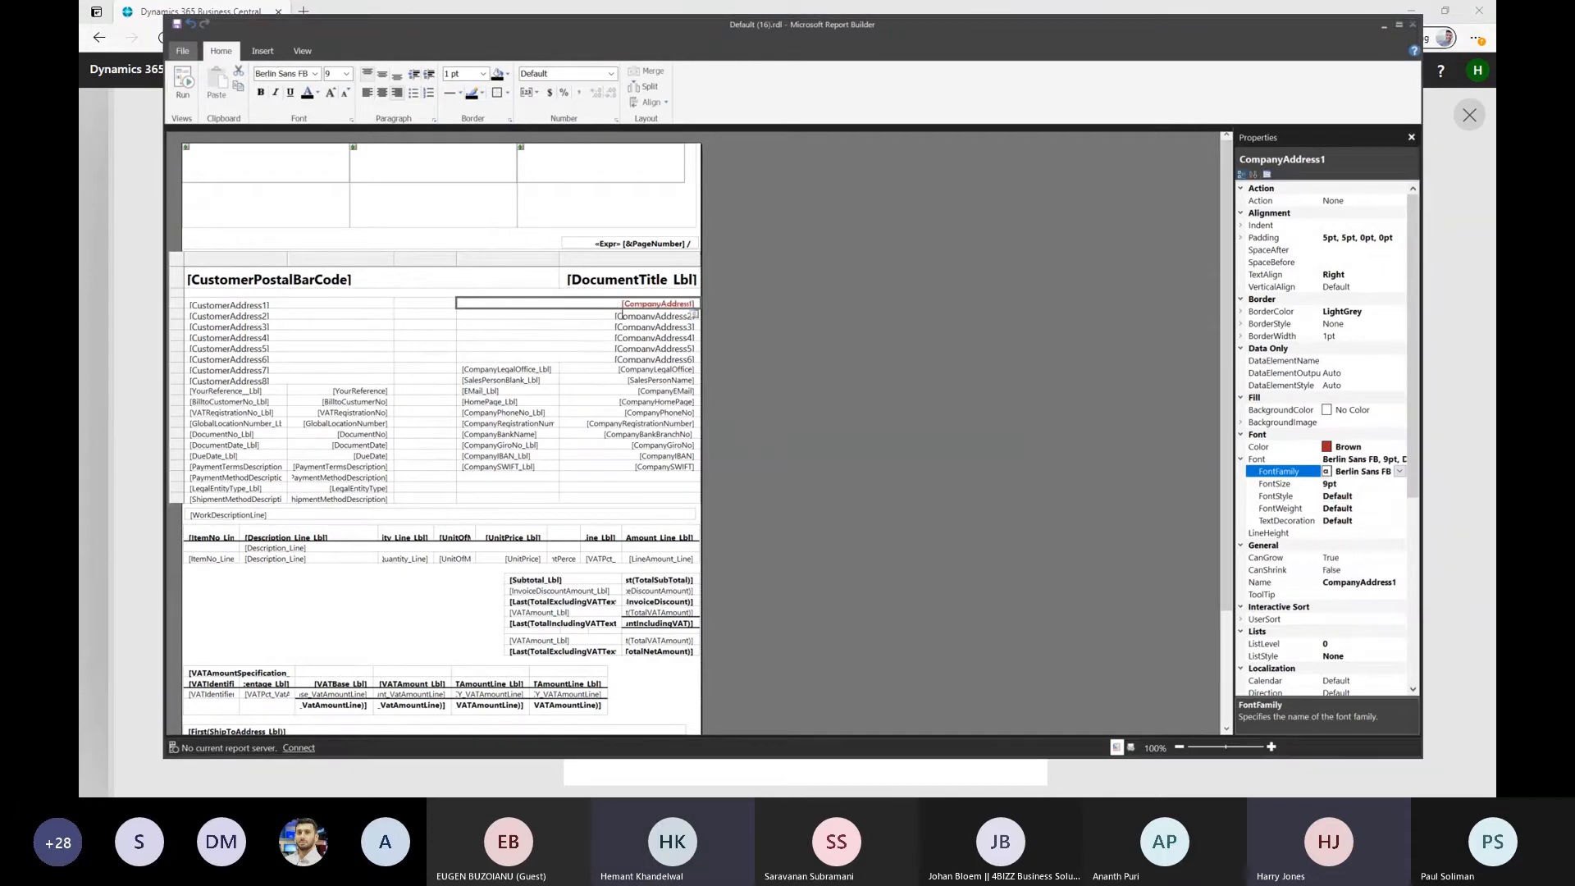
Look through the font size and the remaining properties of the CompanyAddress1 text box without changing them
{"action": "left_click", "coordinate": [1347, 483]}
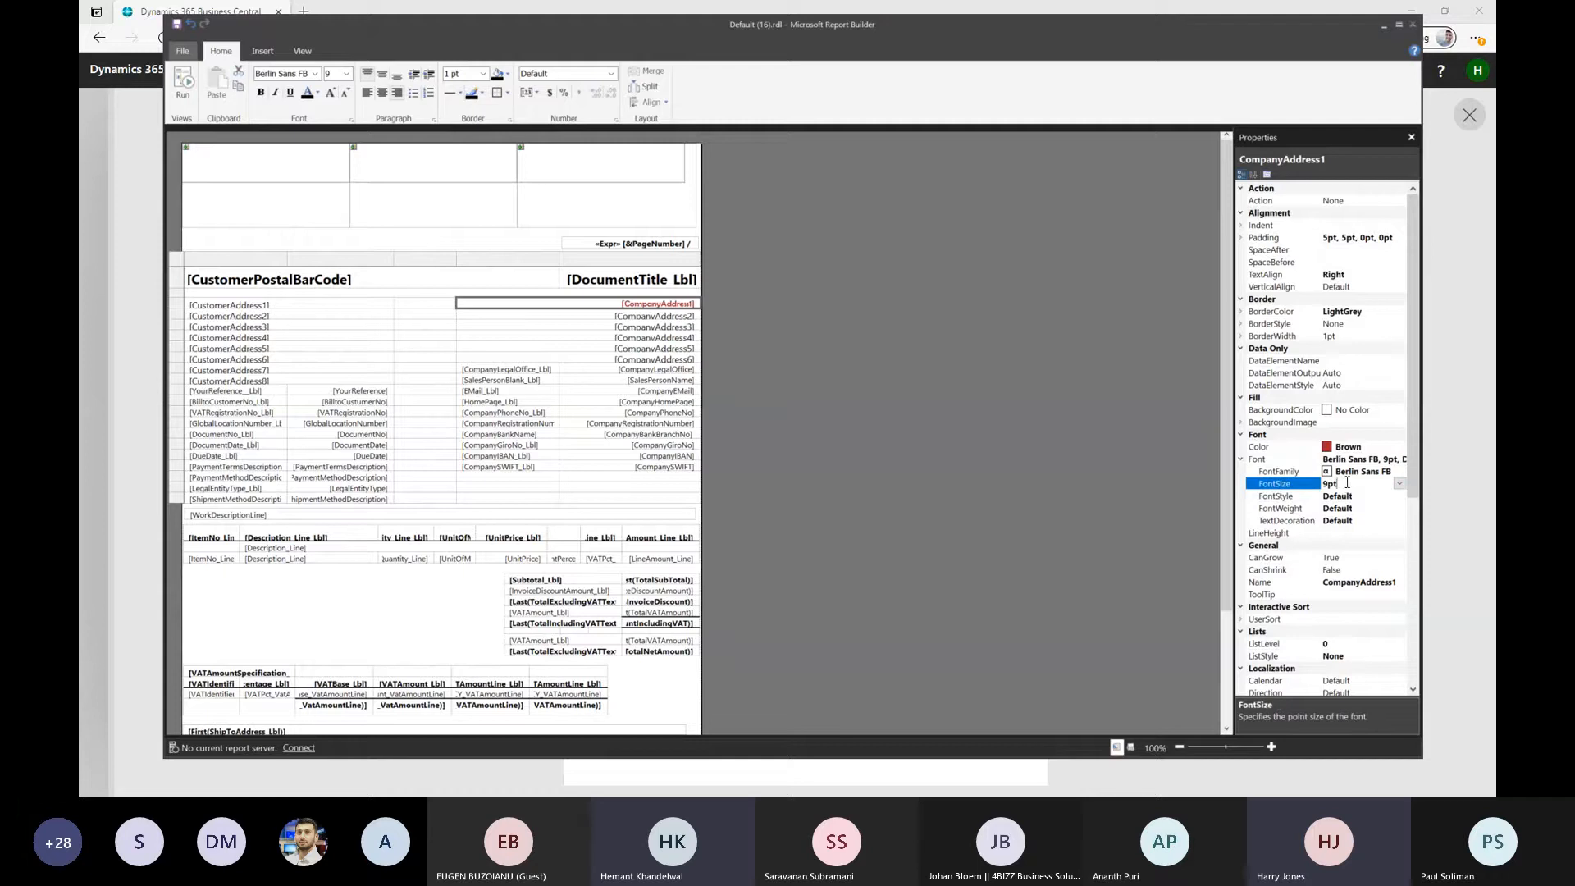
{"action": "left_click", "coordinate": [1400, 484]}
{"action": "left_click", "coordinate": [1345, 484]}
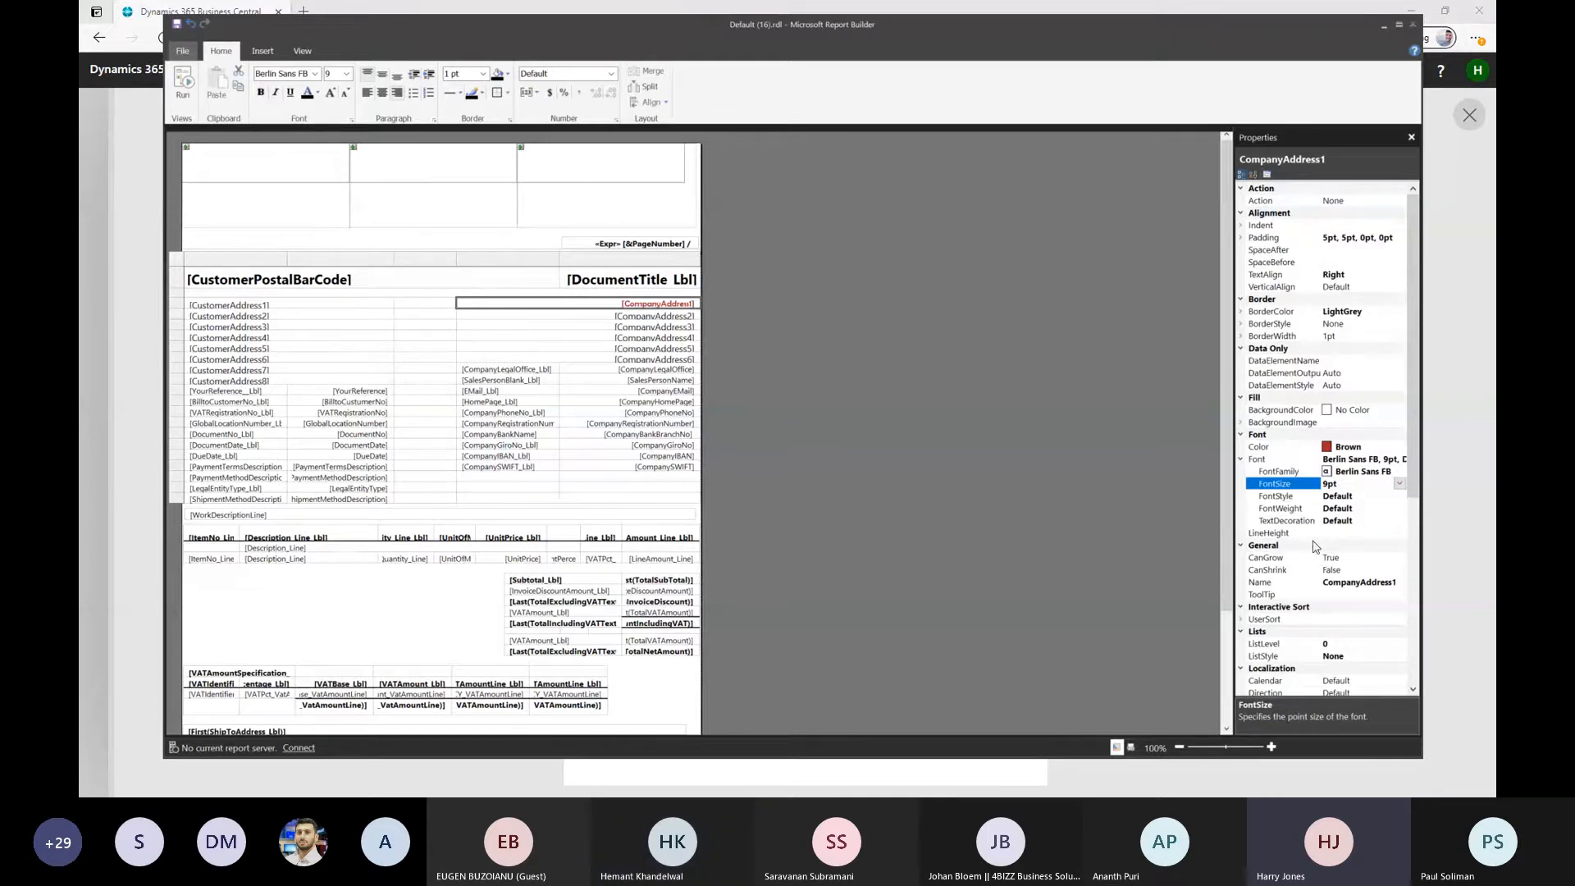
{"action": "scroll", "coordinate": [1310, 521], "scroll_direction": "down", "scroll_amount": 5}
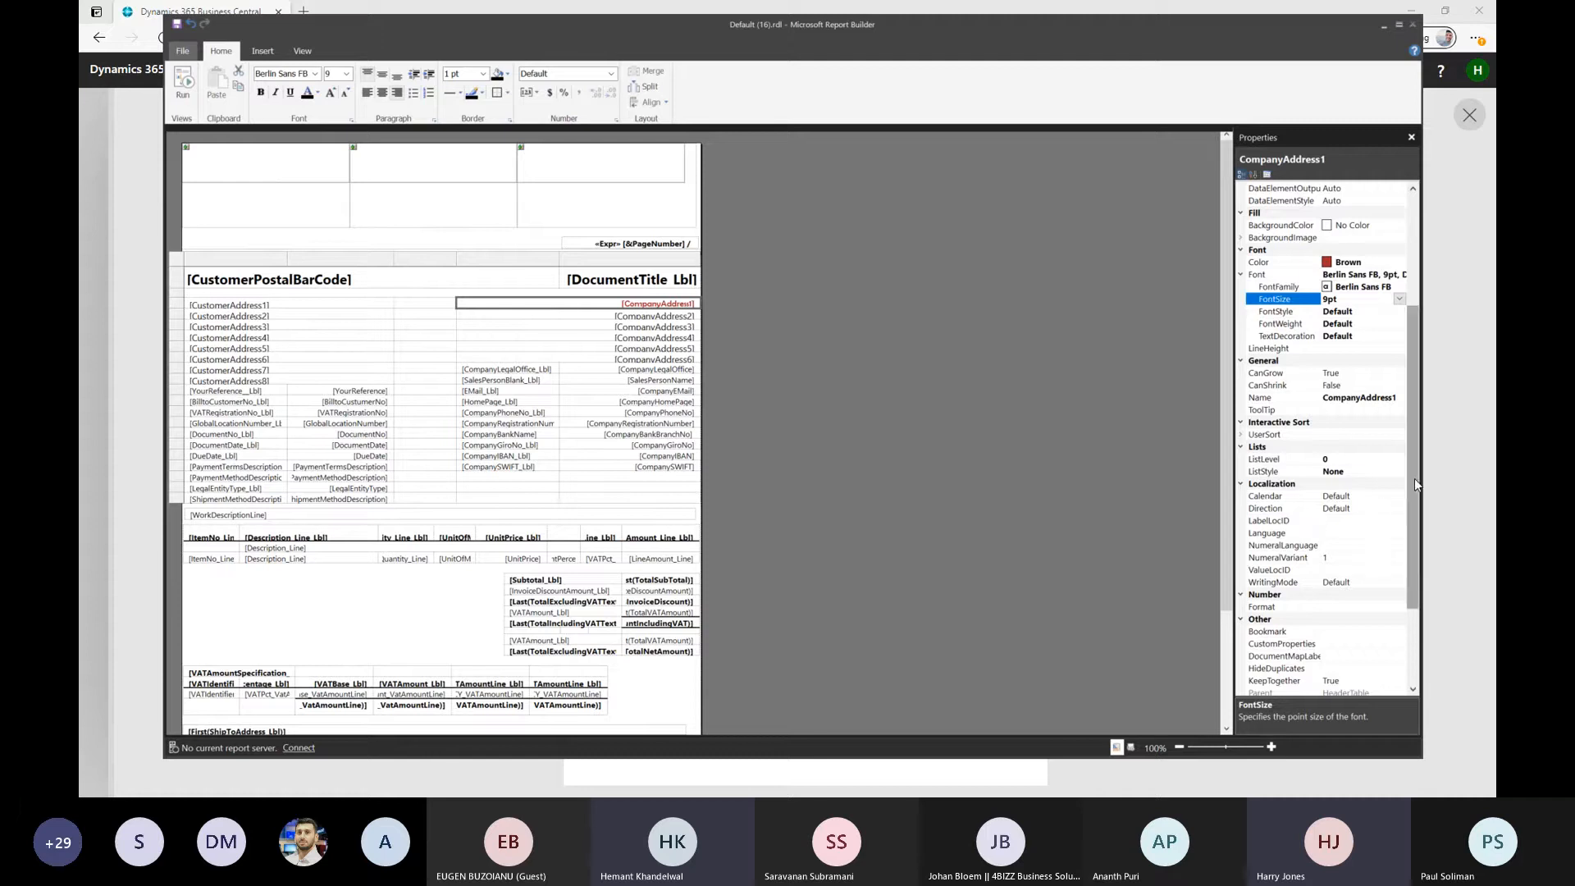
{"action": "left_click_drag", "start_coordinate": [1408, 480], "coordinate": [1406, 535]}
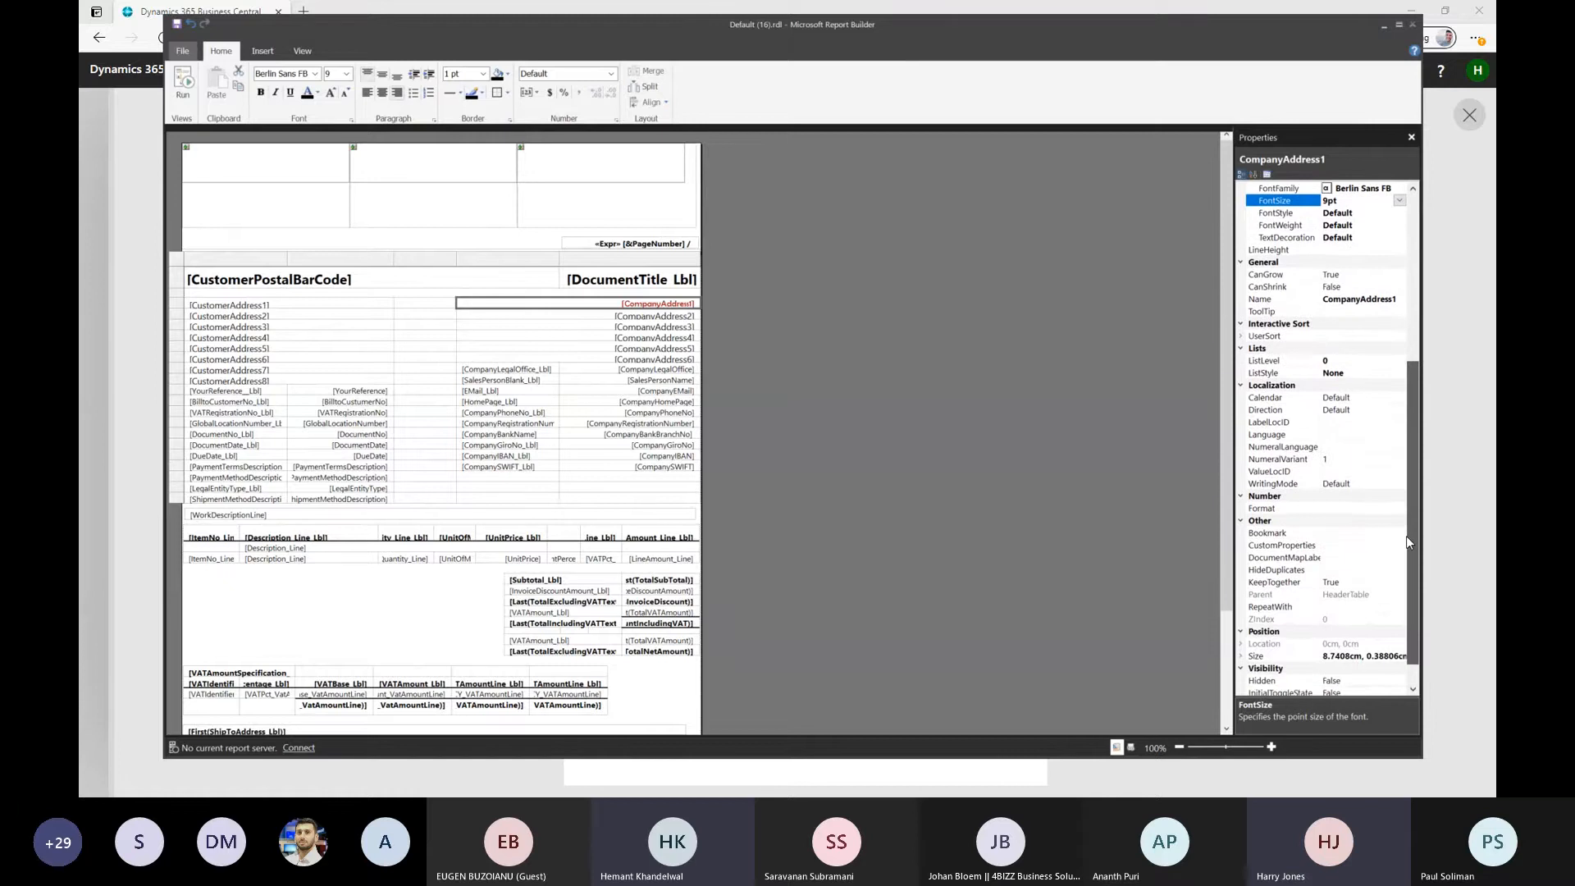
{"action": "left_click", "coordinate": [1406, 597]}
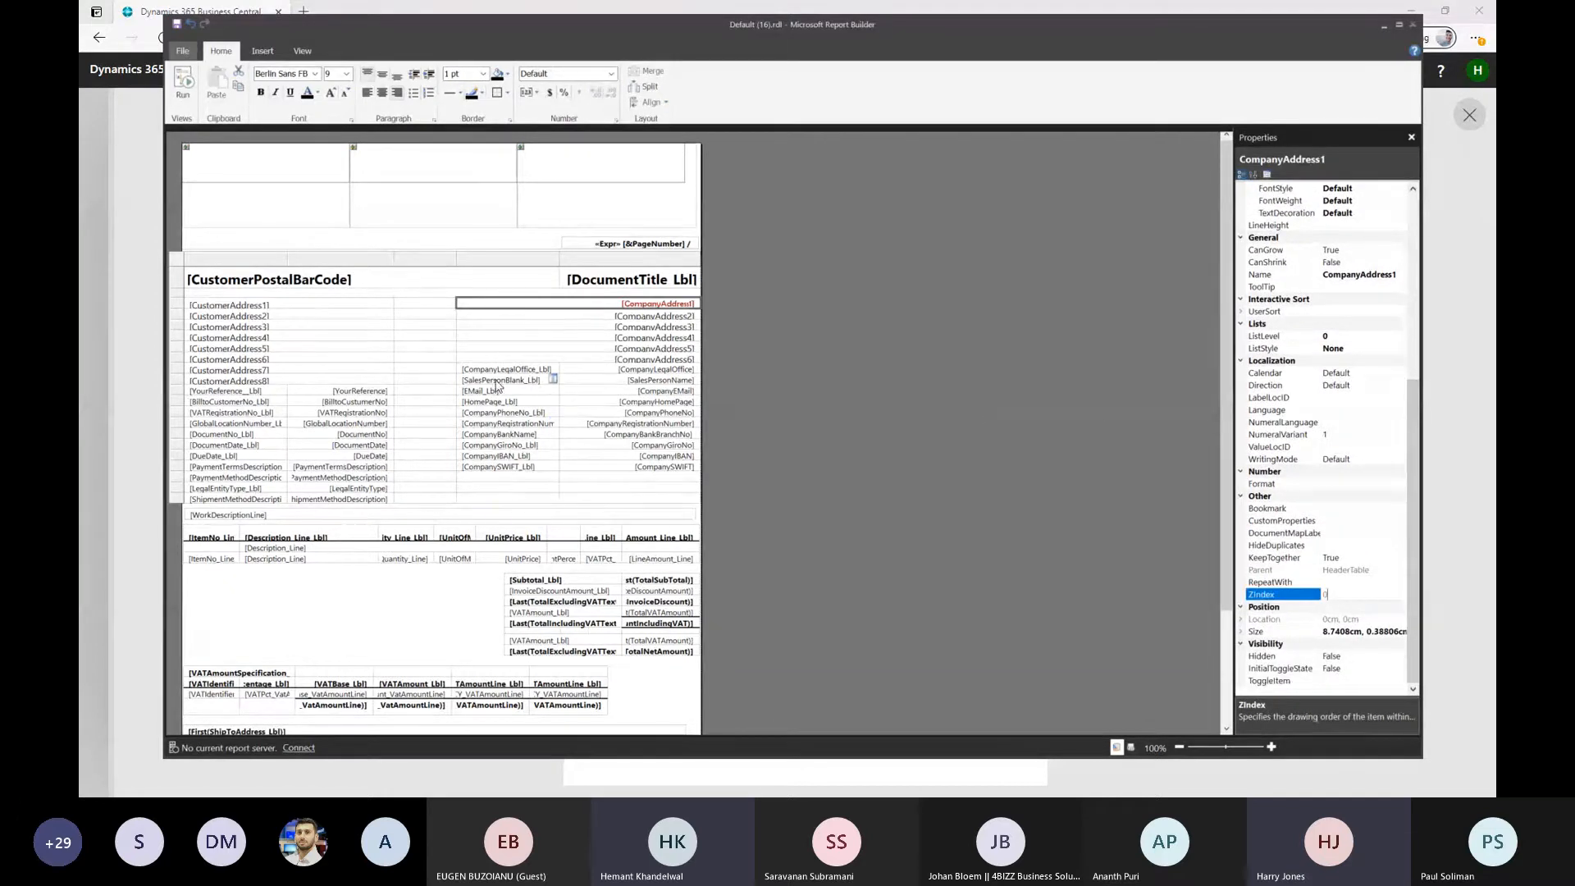
Check the CanGrow options of the UnitOfMeasure text box in the quote lines table, keeping True selected
{"action": "left_click", "coordinate": [454, 560]}
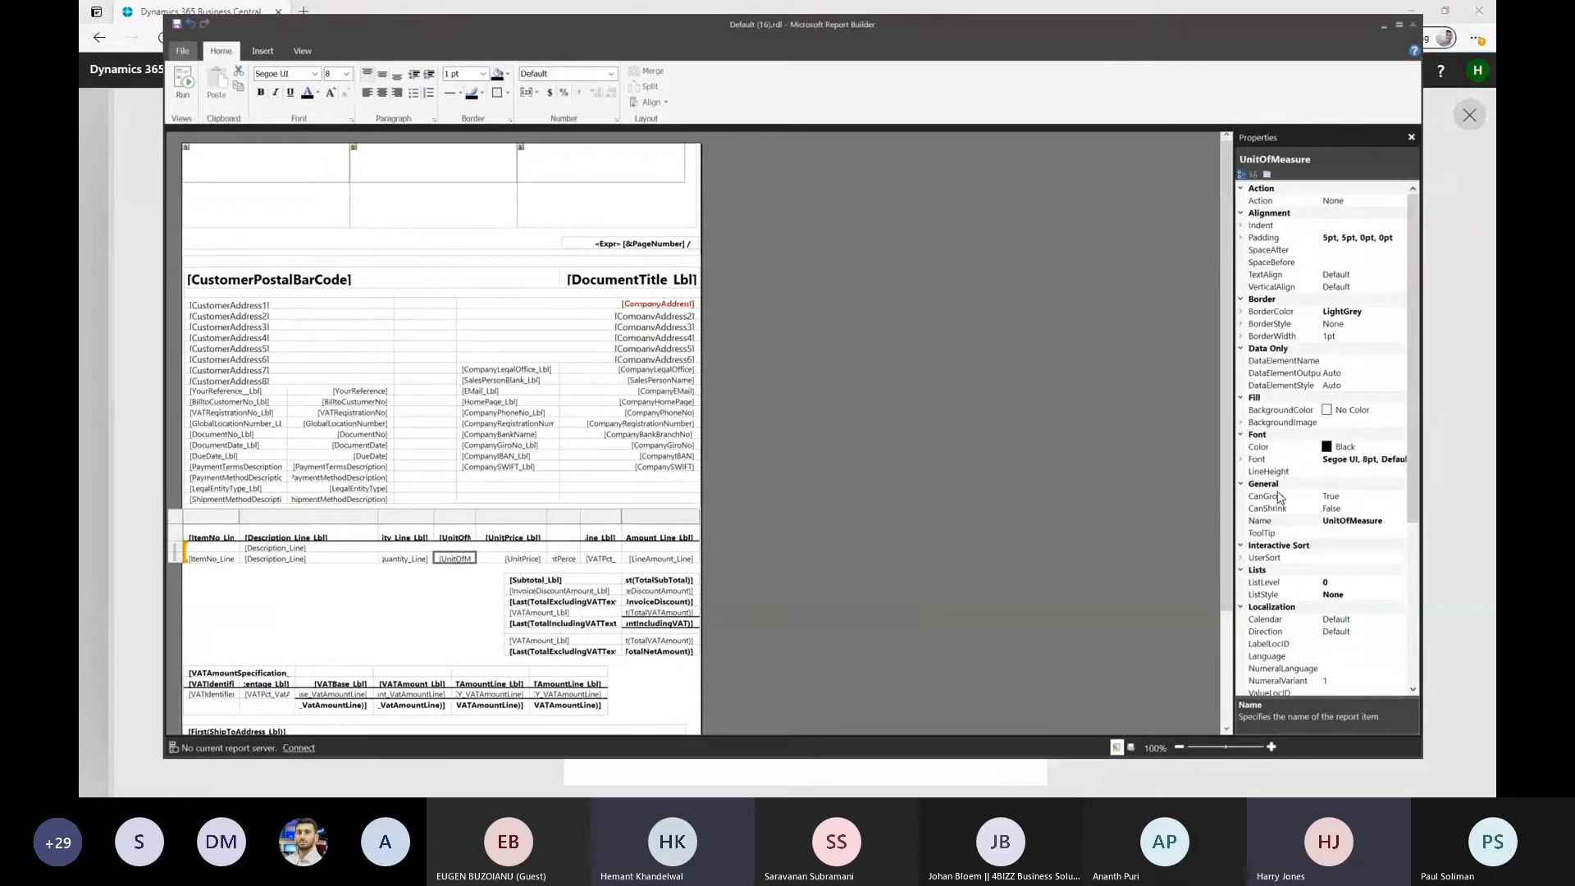
{"action": "left_click", "coordinate": [1337, 496]}
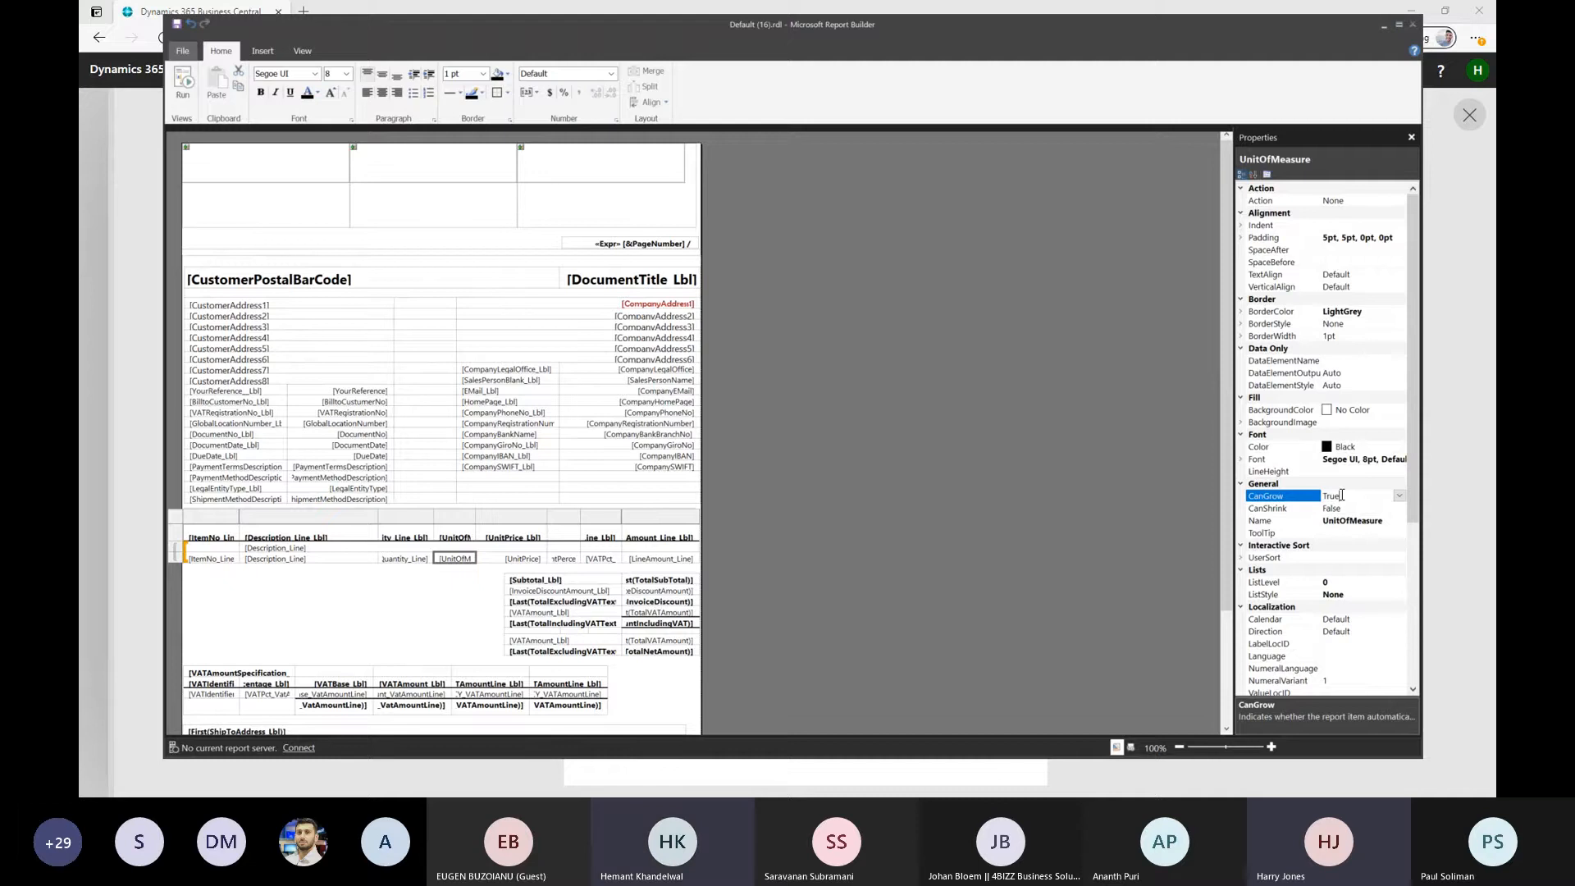
{"action": "left_click", "coordinate": [1398, 495]}
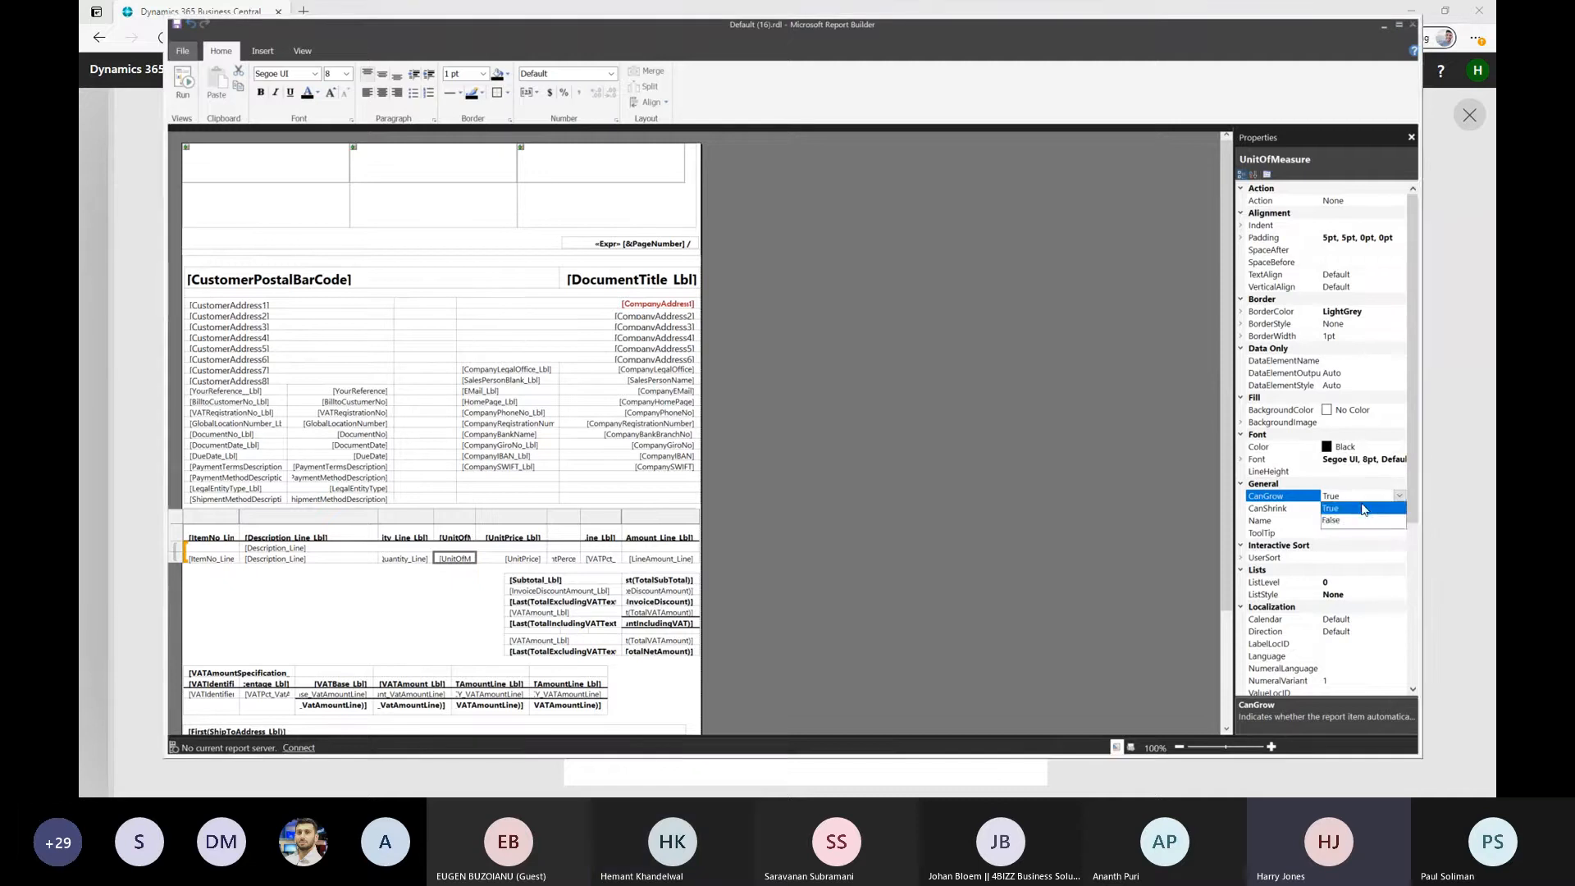
{"action": "left_click", "coordinate": [1365, 507]}
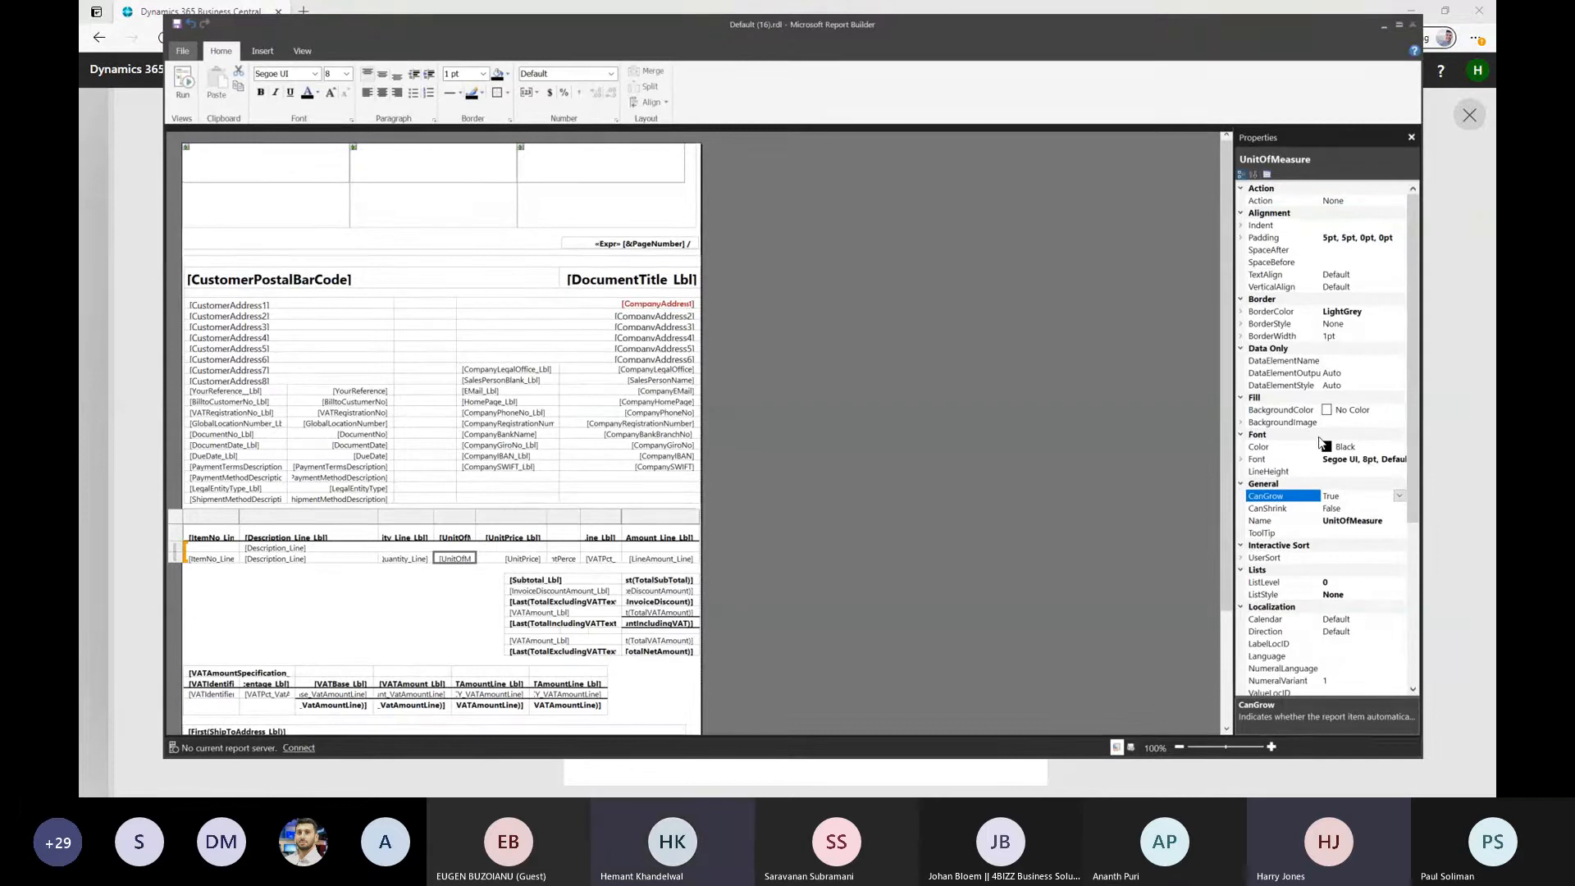
Examine the remaining properties of the UnitOfMeasure text box, expanding Size to show its width and height and reviewing the visibility settings
{"action": "scroll", "coordinate": [1337, 511], "scroll_direction": "down", "scroll_amount": 2}
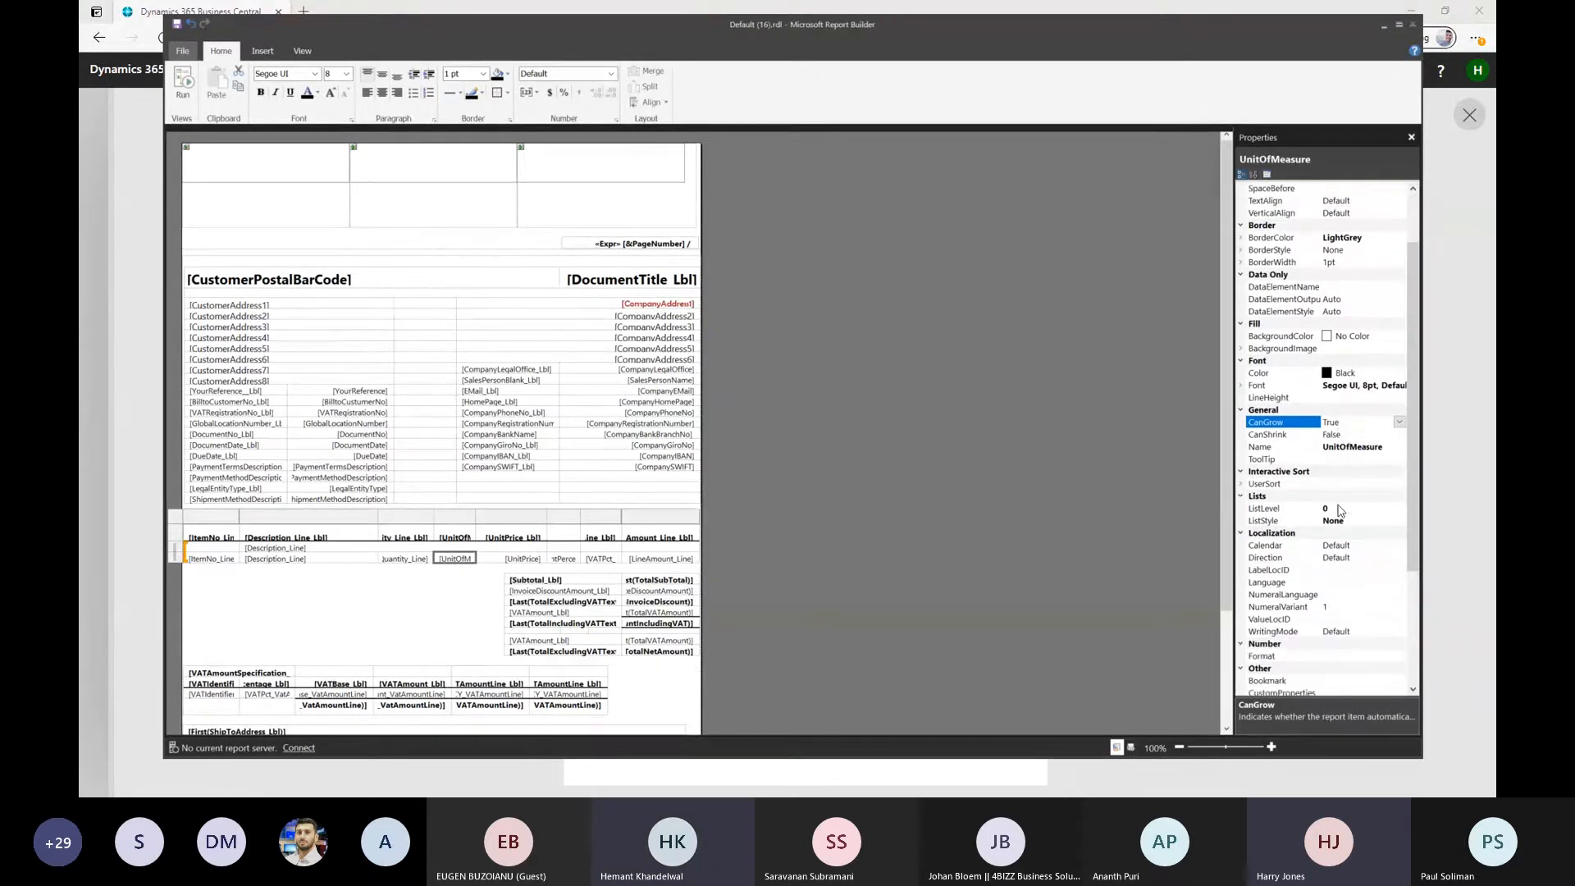
{"action": "scroll", "coordinate": [1340, 513], "scroll_direction": "up", "scroll_amount": 2}
{"action": "scroll", "coordinate": [1338, 509], "scroll_direction": "down", "scroll_amount": 3}
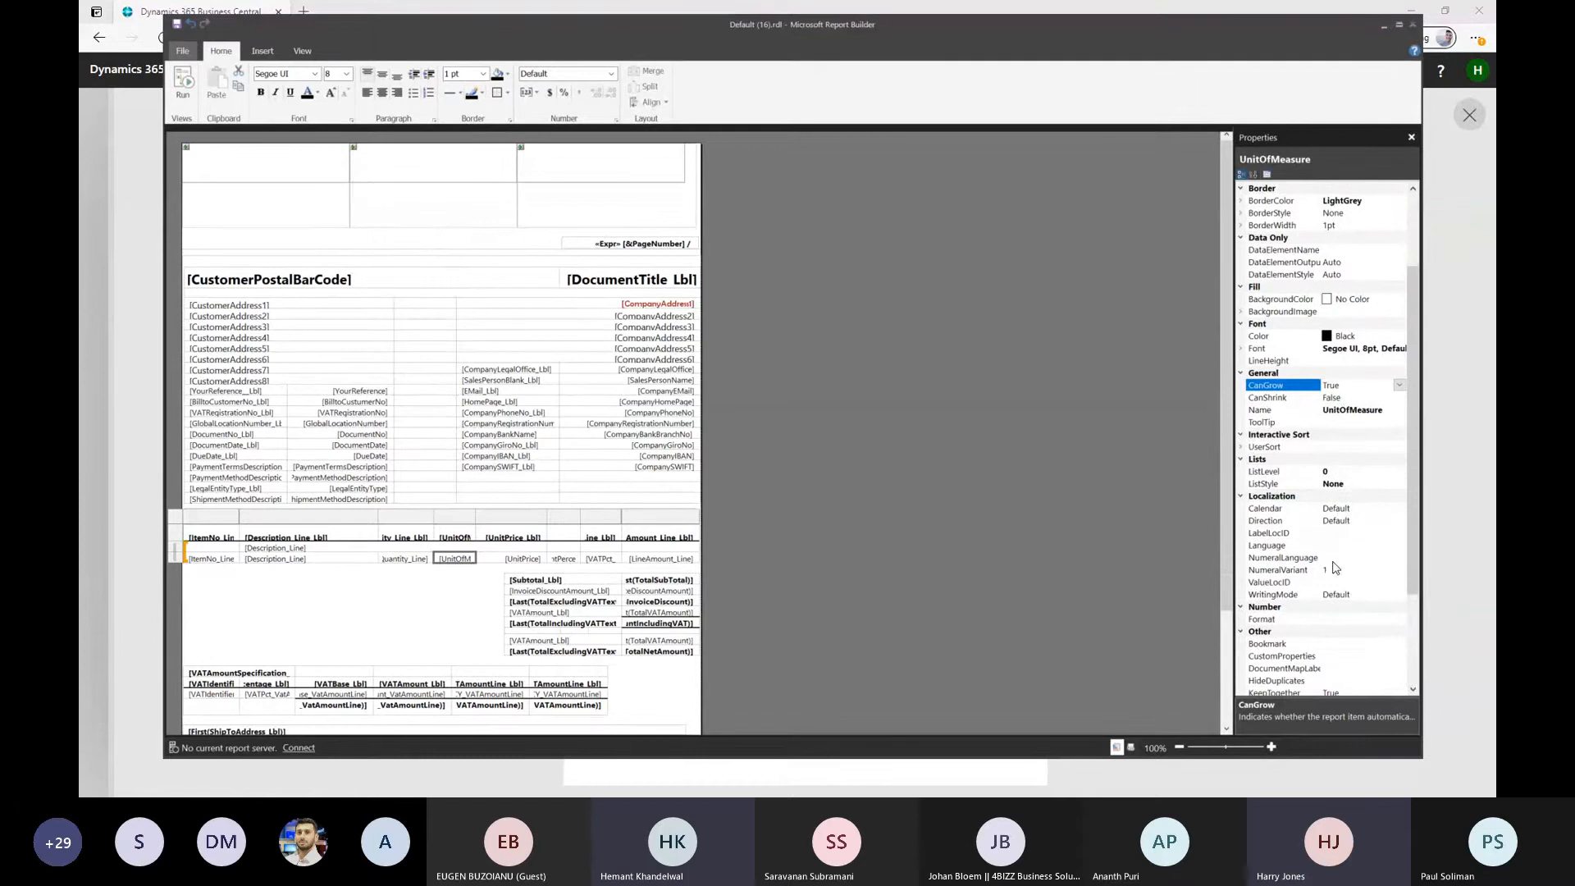
{"action": "scroll", "coordinate": [1294, 639], "scroll_direction": "down", "scroll_amount": 3}
{"action": "scroll", "coordinate": [1293, 639], "scroll_direction": "down", "scroll_amount": 1}
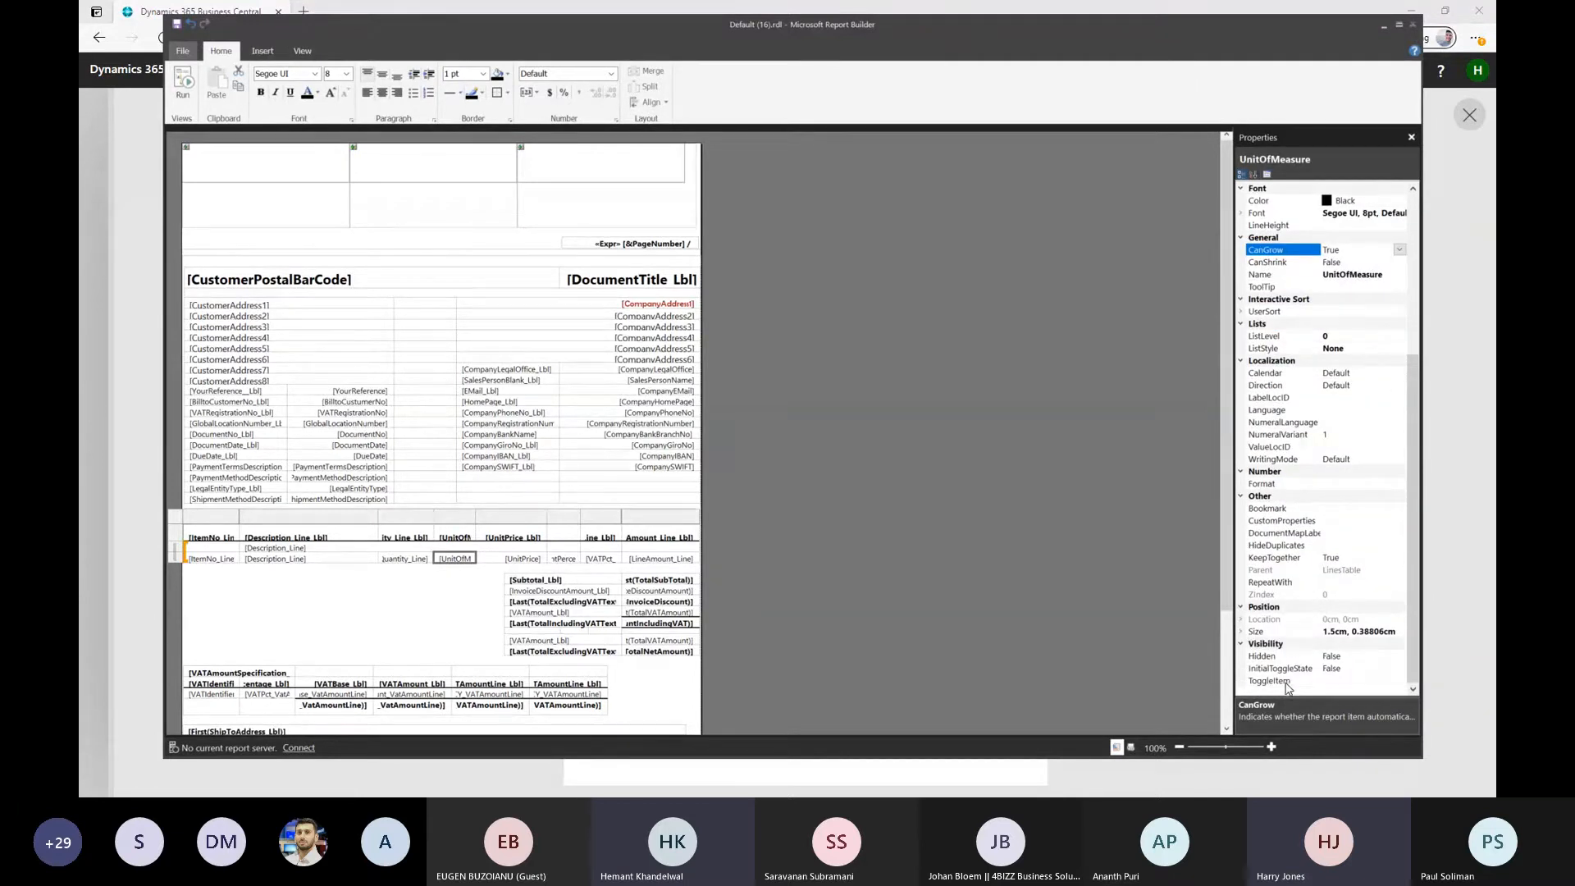
{"action": "left_click", "coordinate": [1240, 631]}
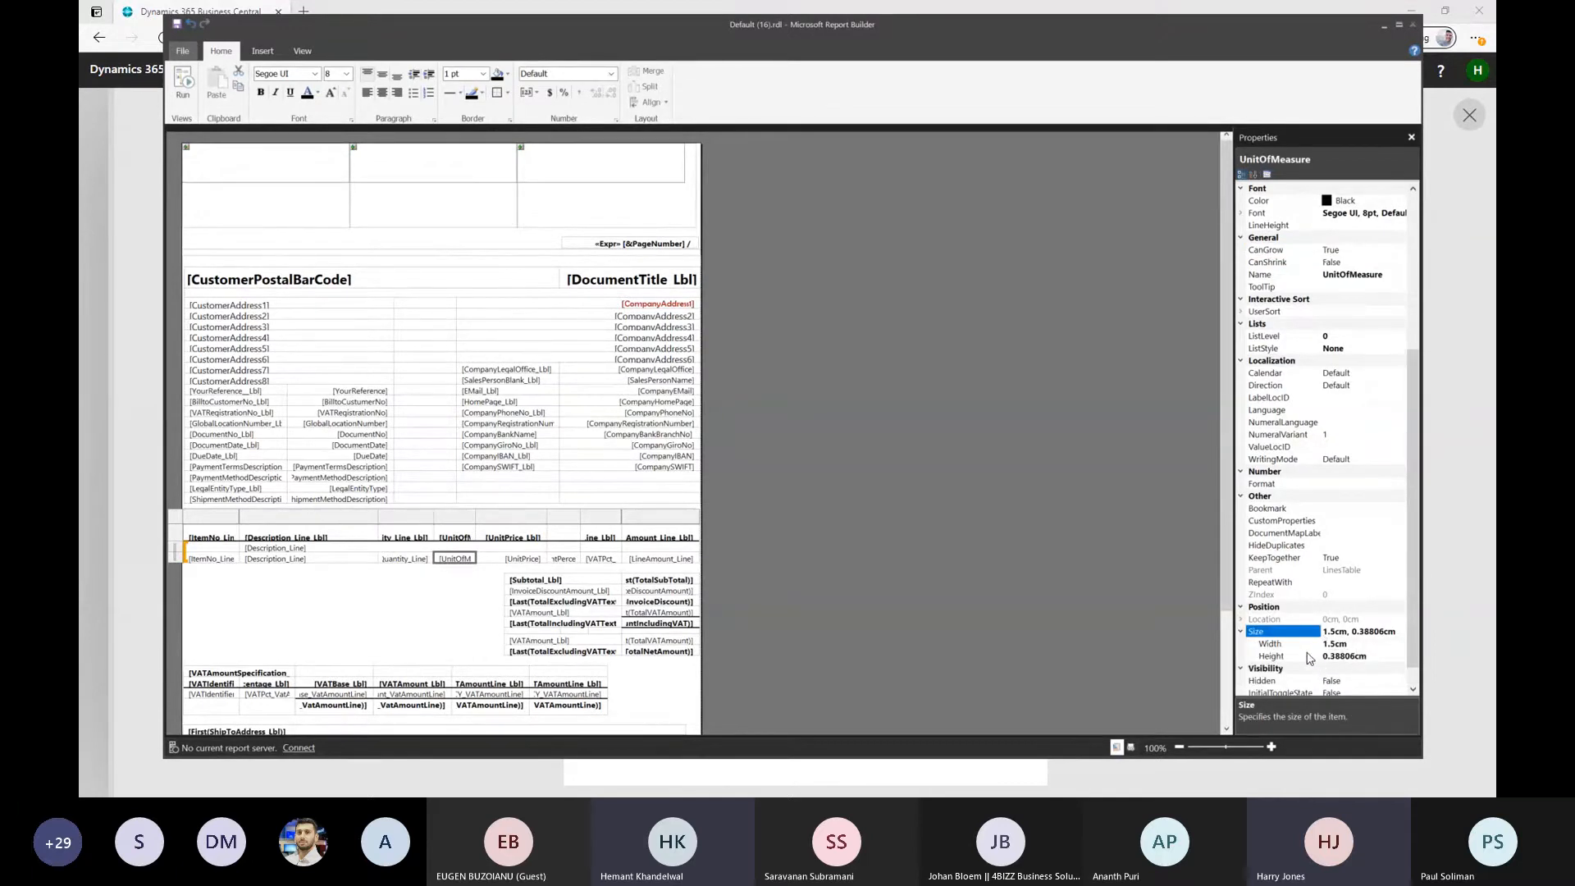
{"action": "scroll", "coordinate": [1248, 628], "scroll_direction": "down", "scroll_amount": 1}
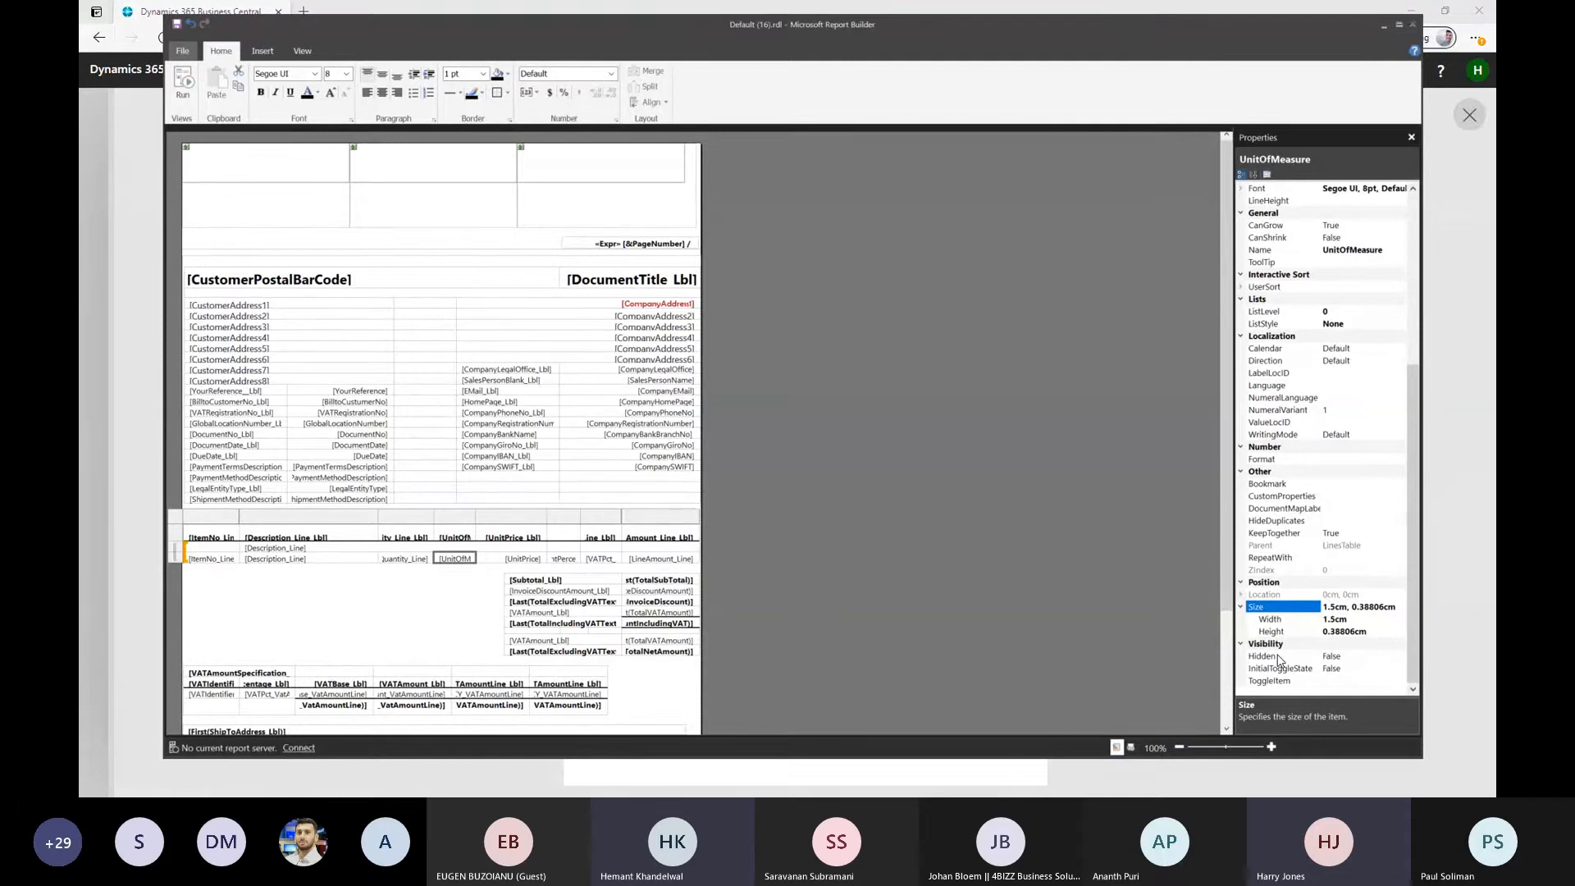
{"action": "scroll", "coordinate": [1346, 510], "scroll_direction": "up", "scroll_amount": 5}
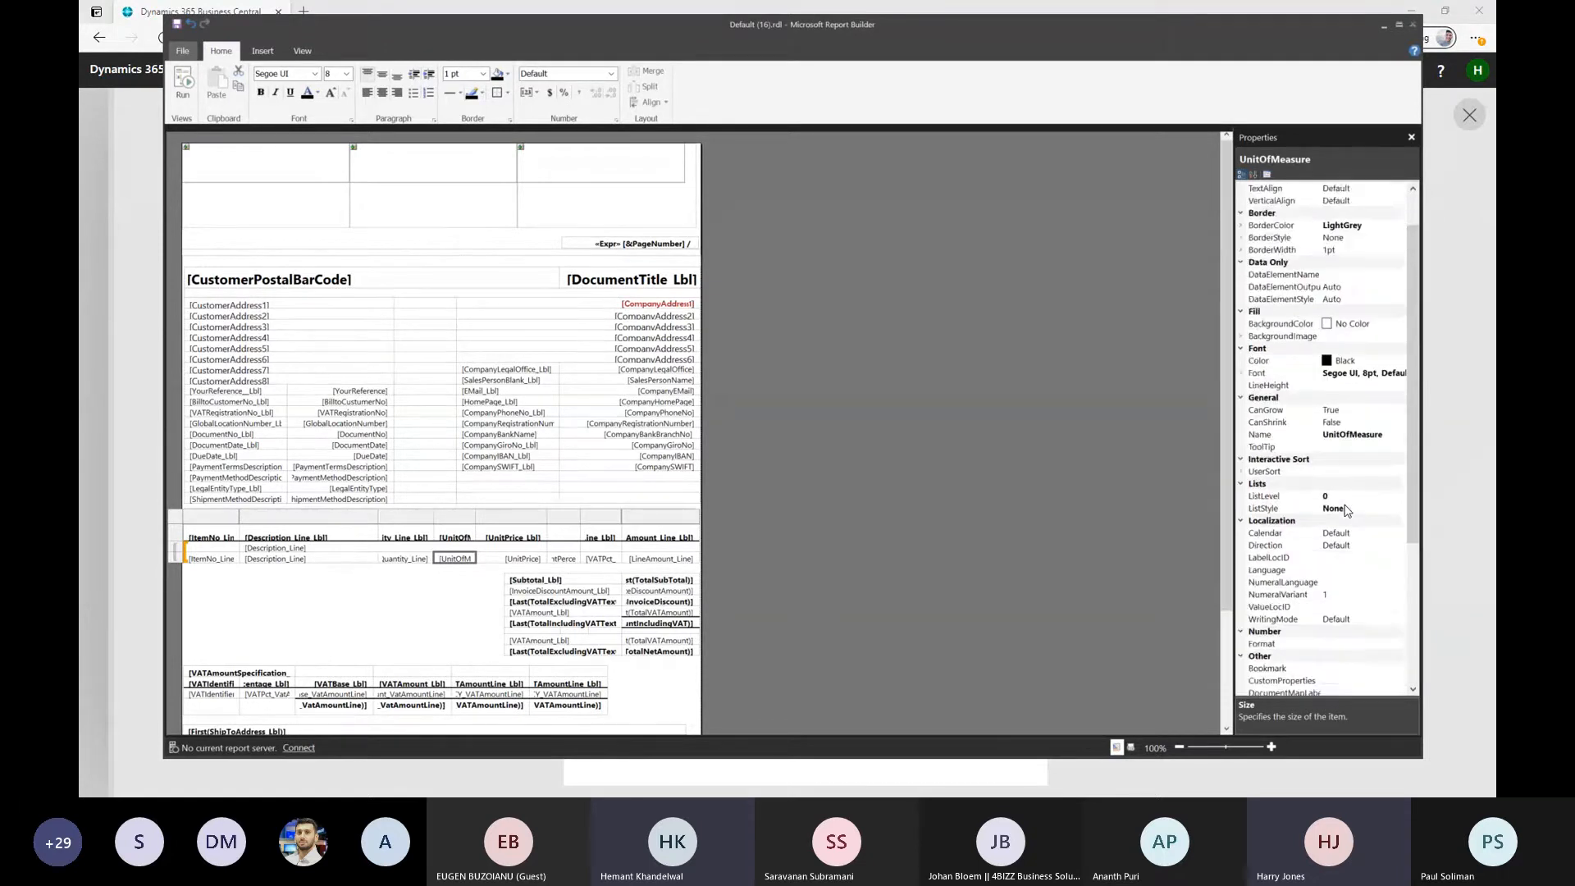
Compare the DueDate value text box with the DueDate_Lbl label text box in the document details by selecting each of them
{"action": "scroll", "coordinate": [1345, 510], "scroll_direction": "up", "scroll_amount": 2}
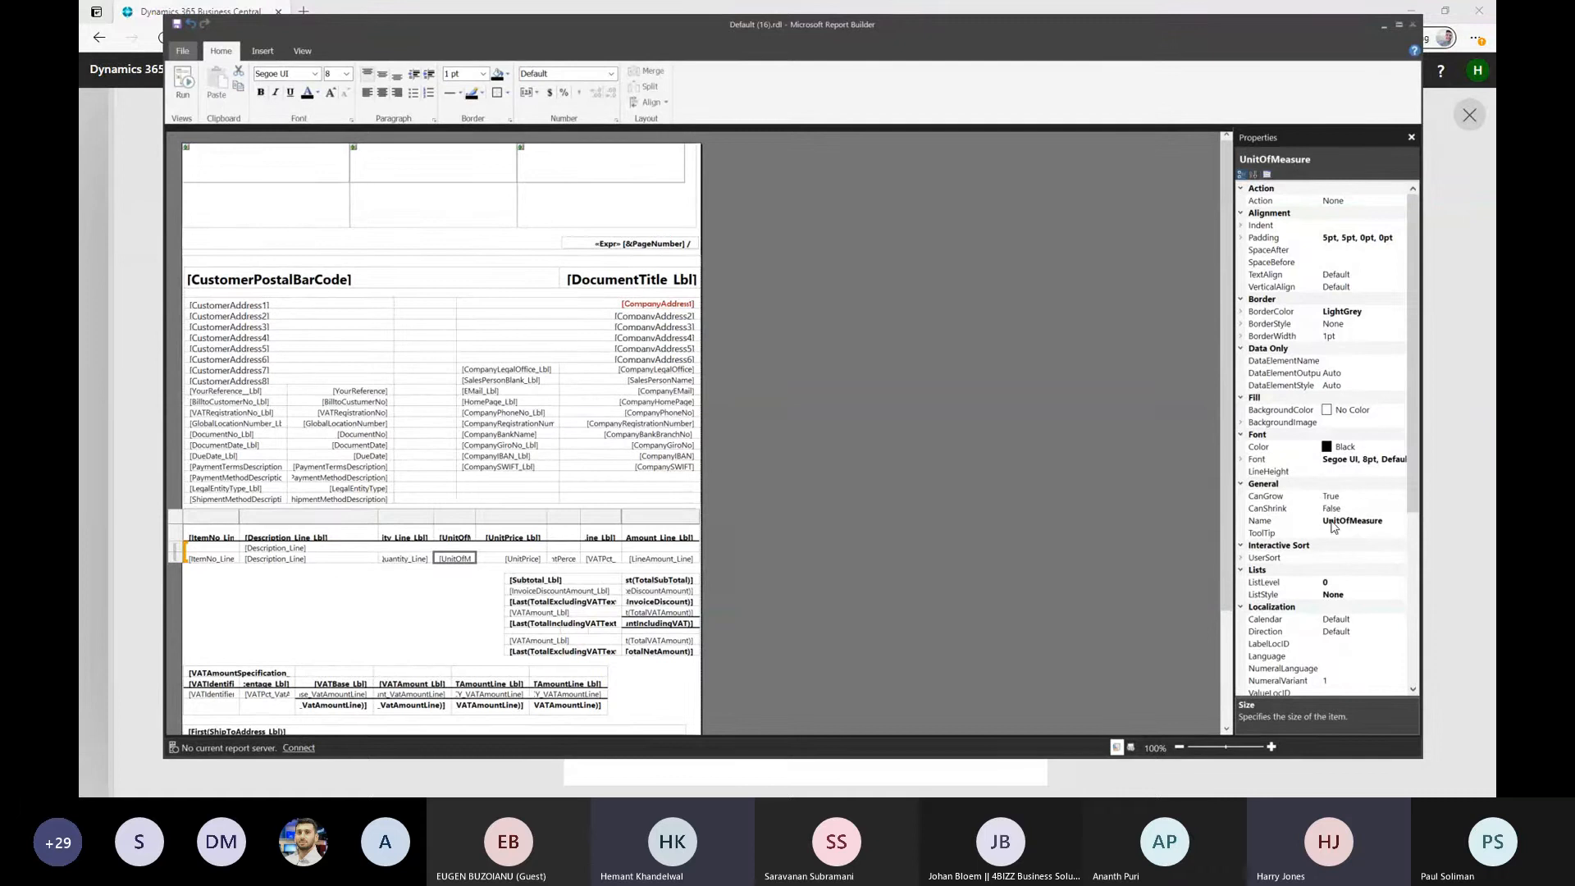
{"action": "left_click", "coordinate": [444, 632]}
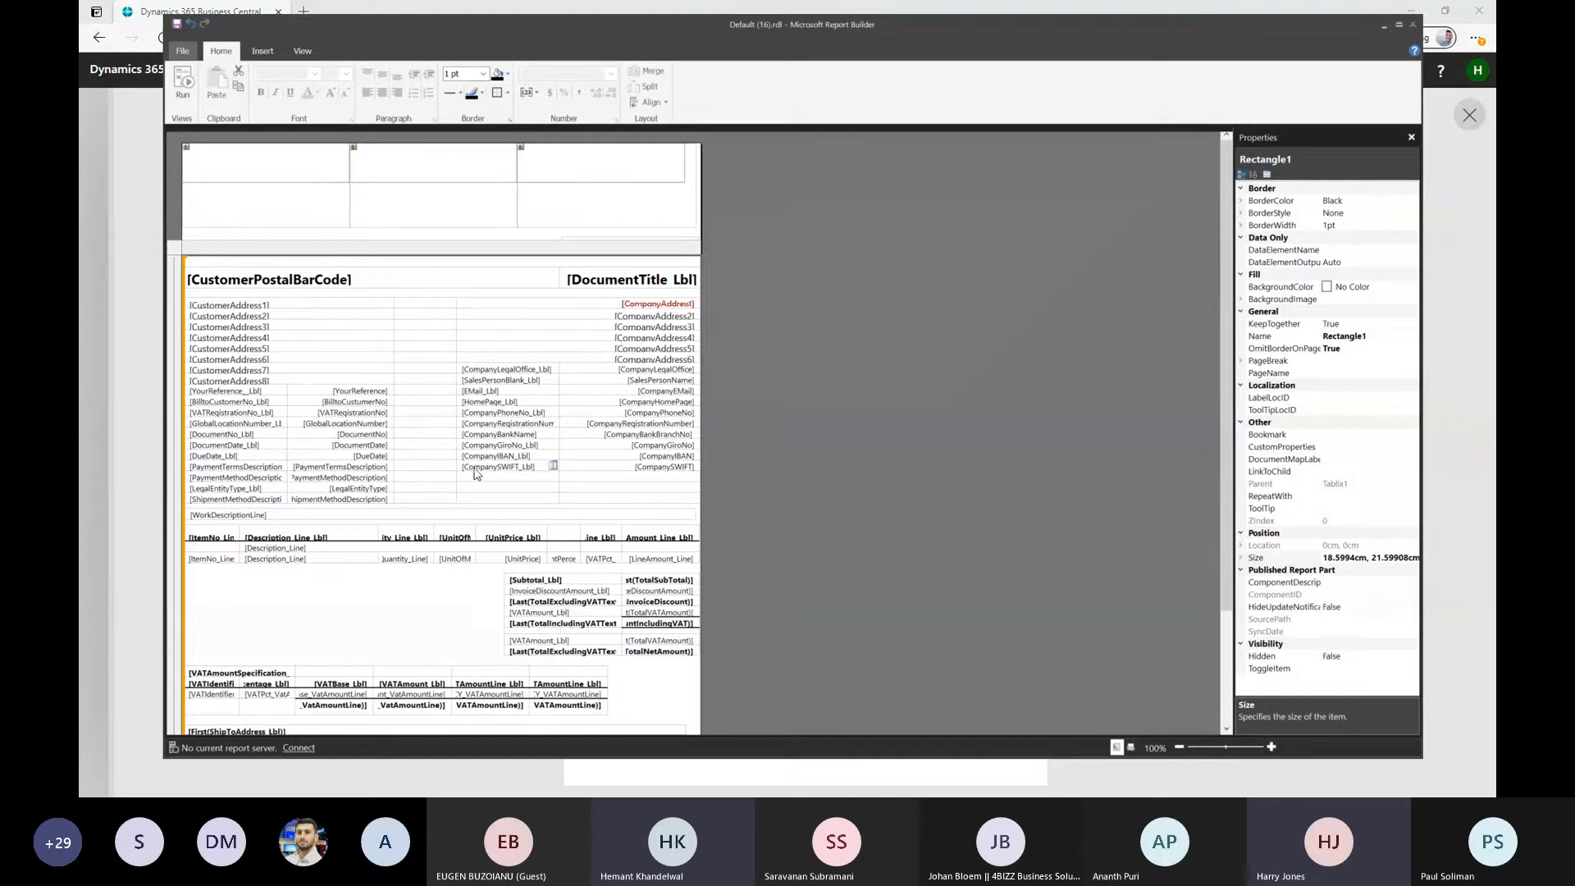
{"action": "left_click", "coordinate": [367, 458]}
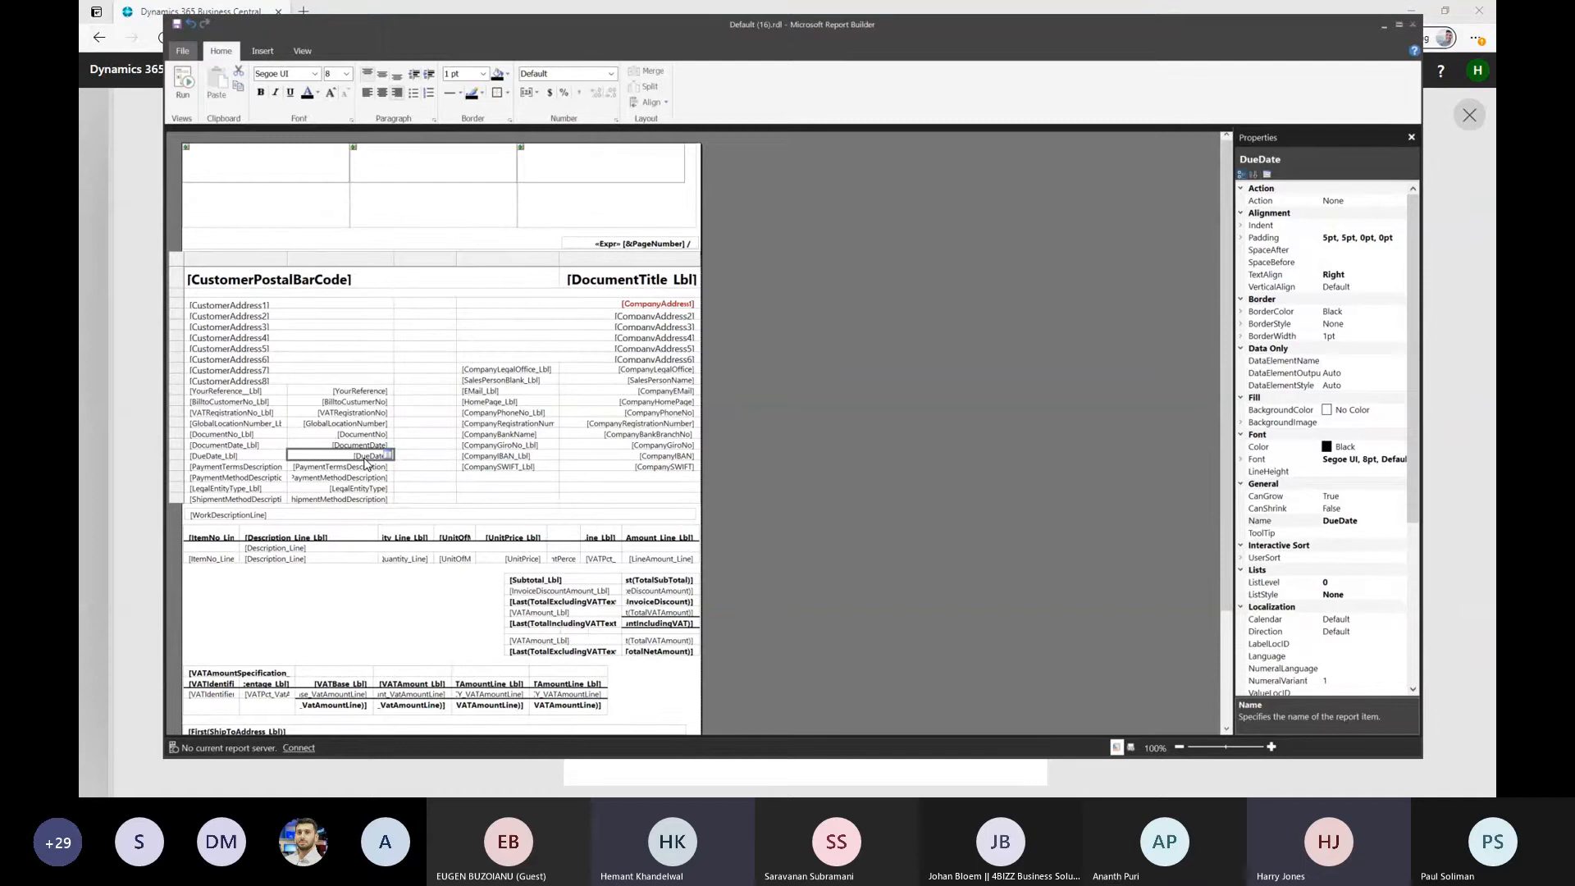
{"action": "left_click", "coordinate": [233, 459]}
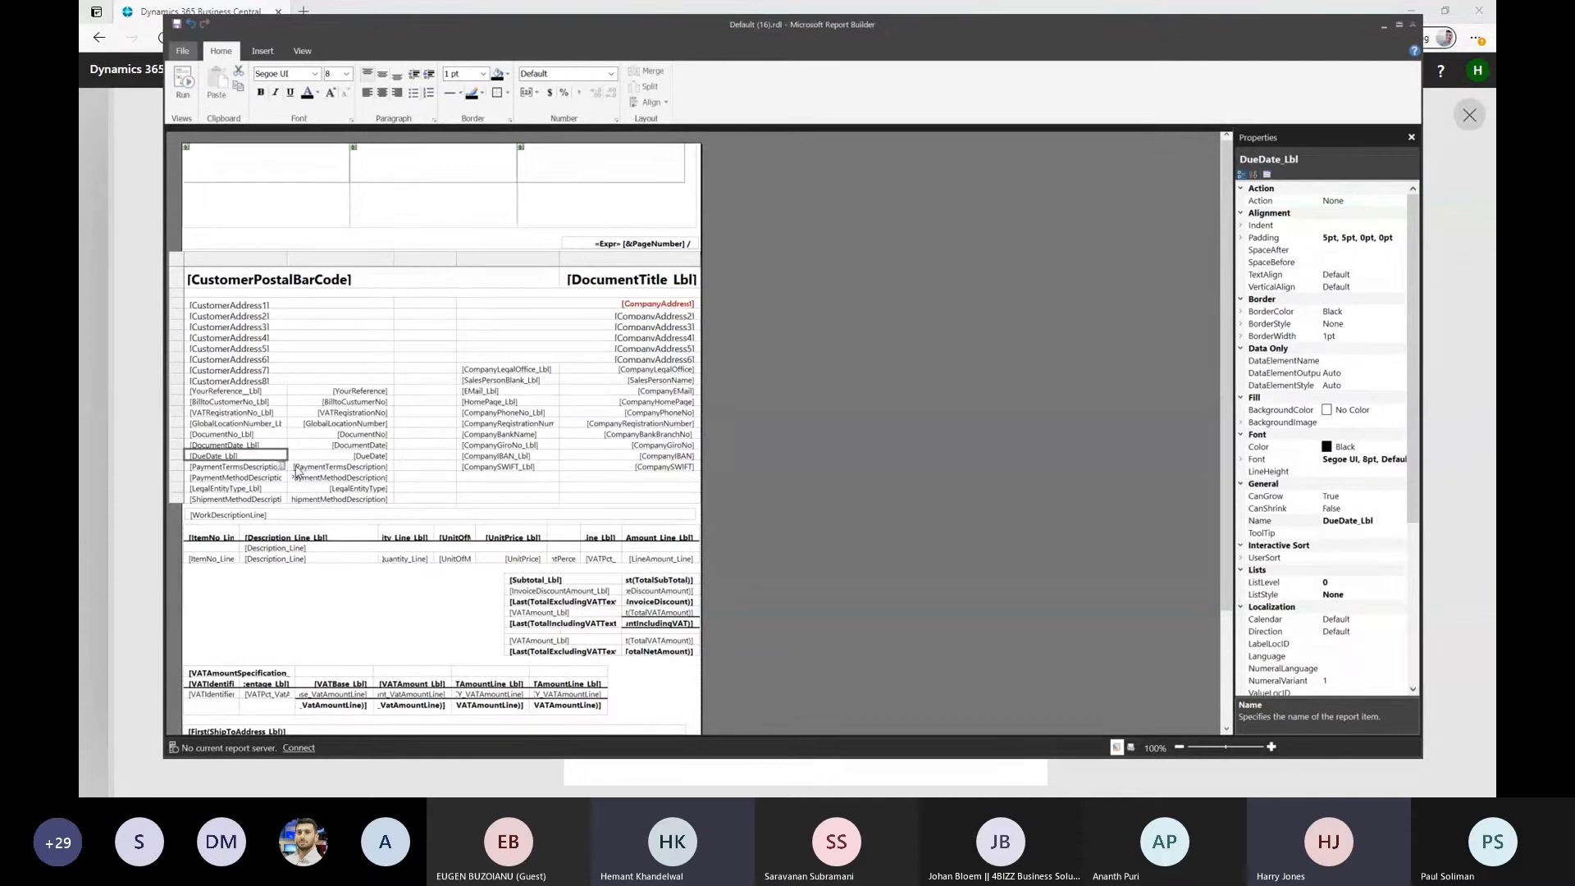
{"action": "left_click", "coordinate": [354, 457]}
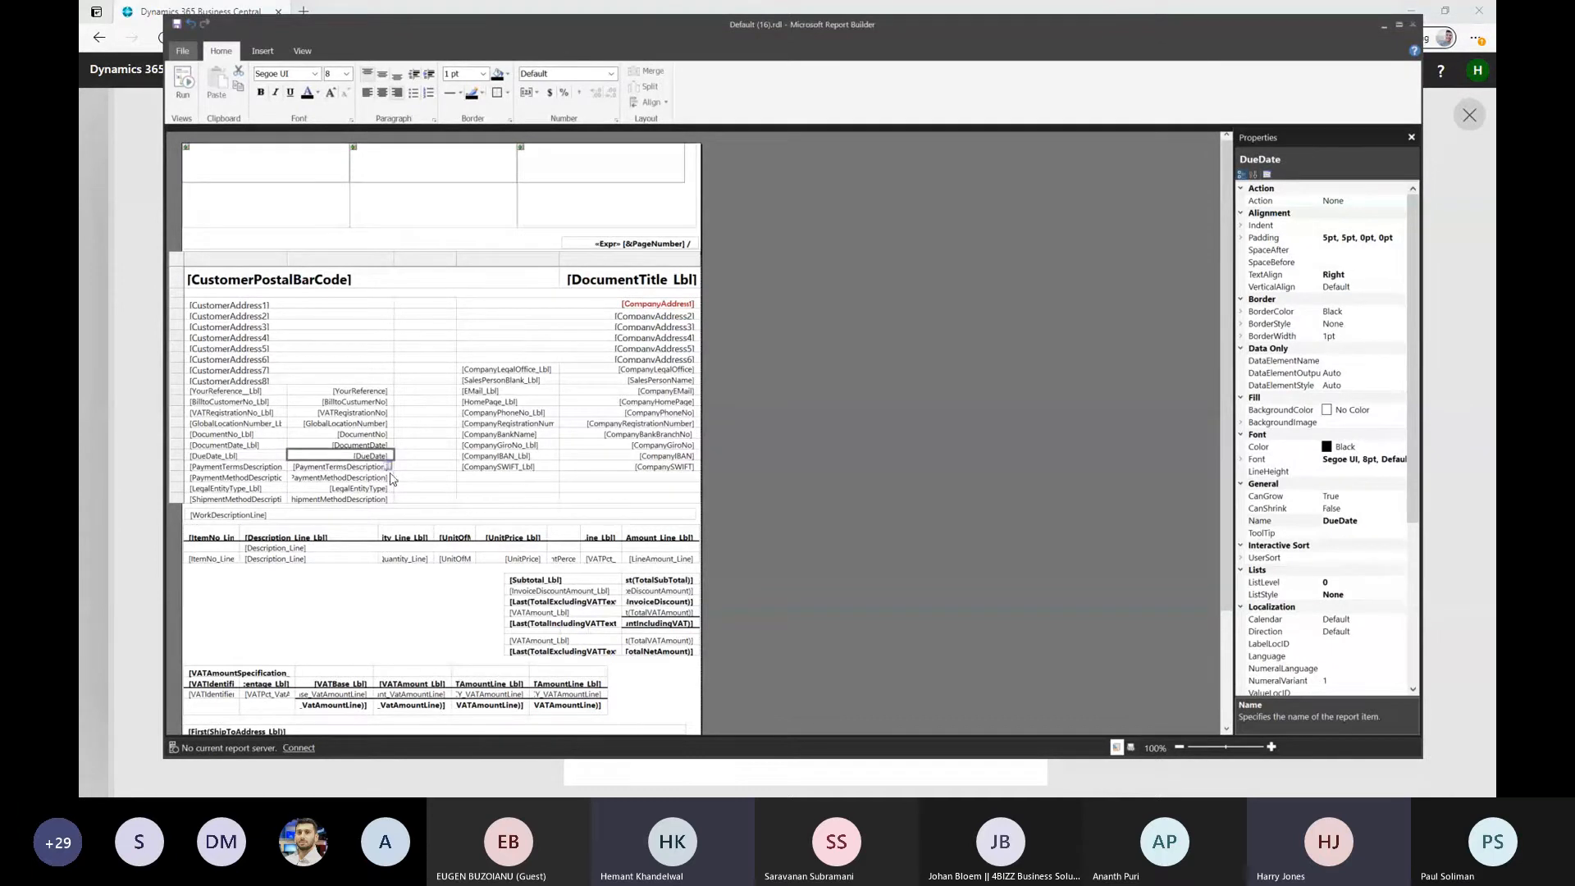
{"action": "left_click", "coordinate": [245, 461]}
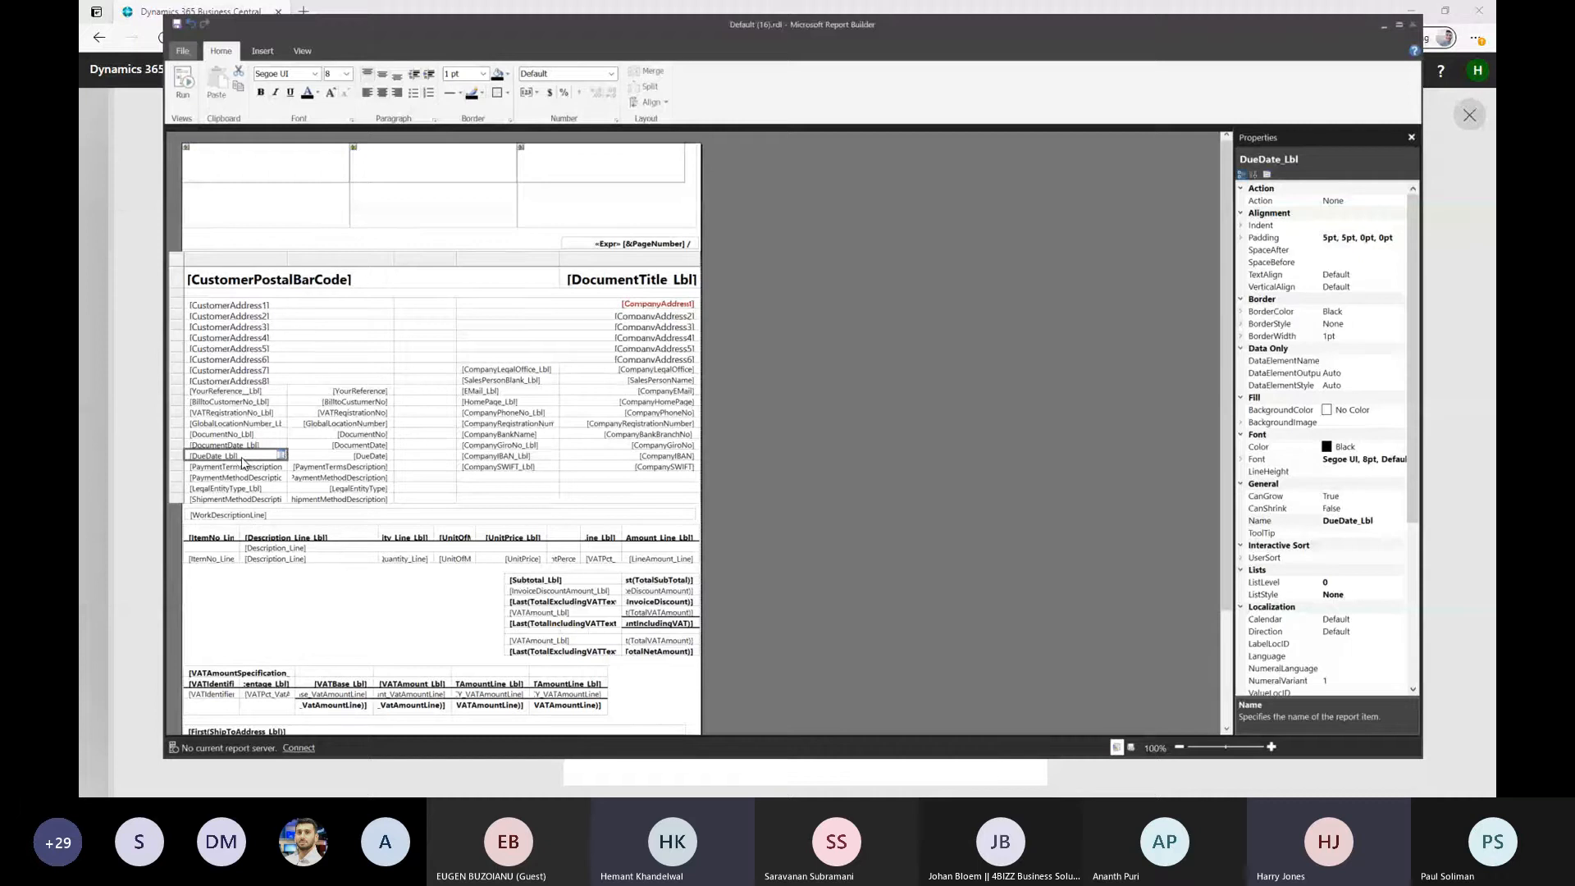
Switch to the Business Central quote preview and examine the Due Date label and the date printed beside it
{"action": "key", "text": "alt+Tab"}
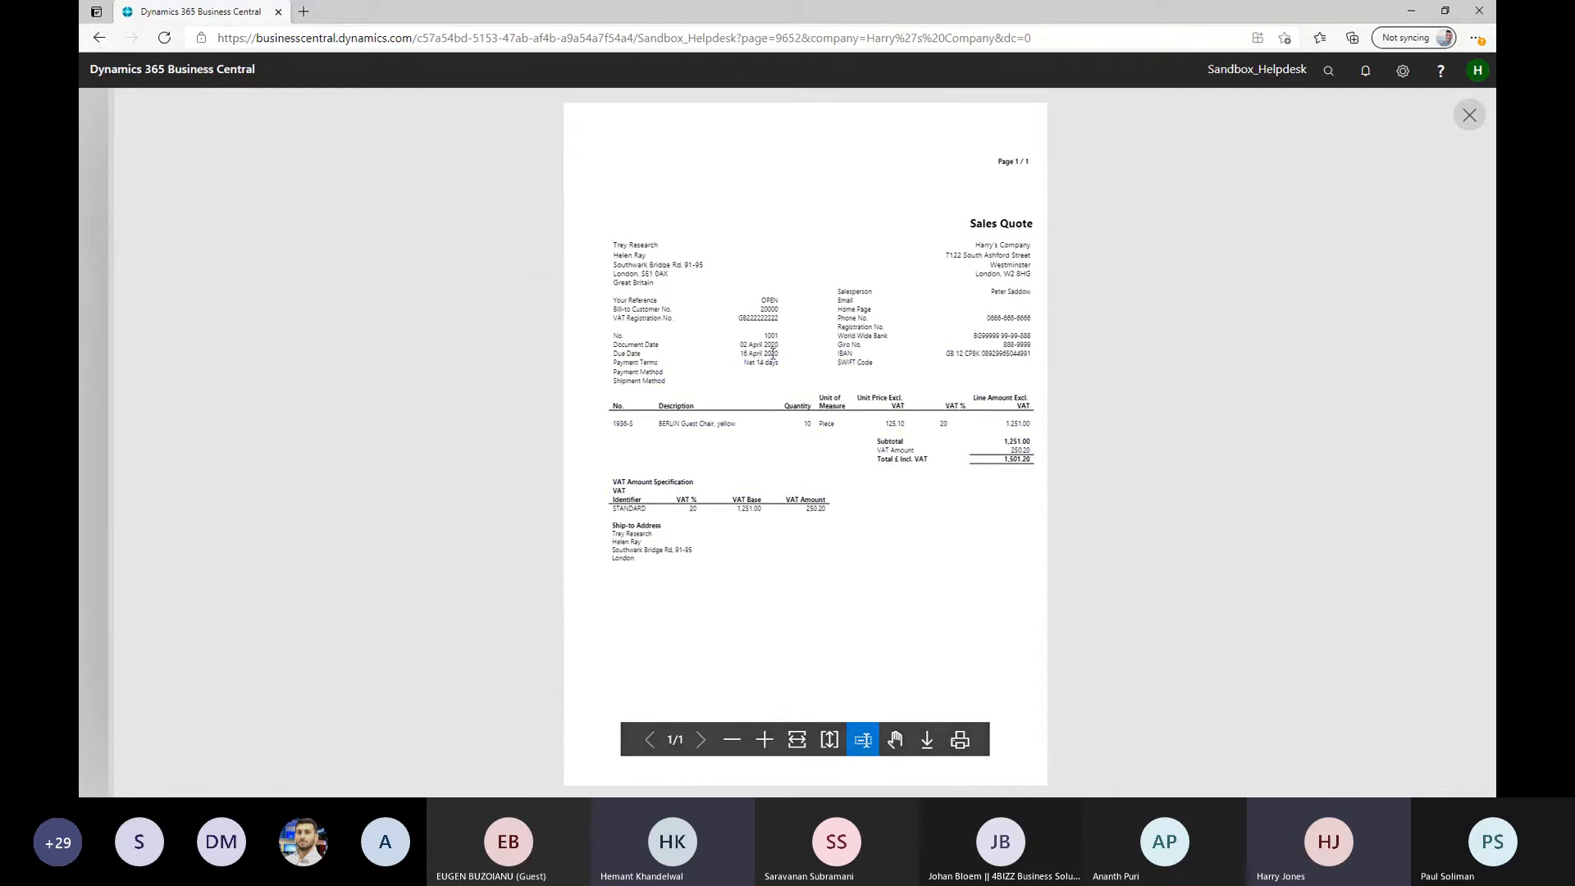
{"action": "left_click_drag", "start_coordinate": [776, 353], "coordinate": [741, 354]}
{"action": "double_click", "coordinate": [757, 354]}
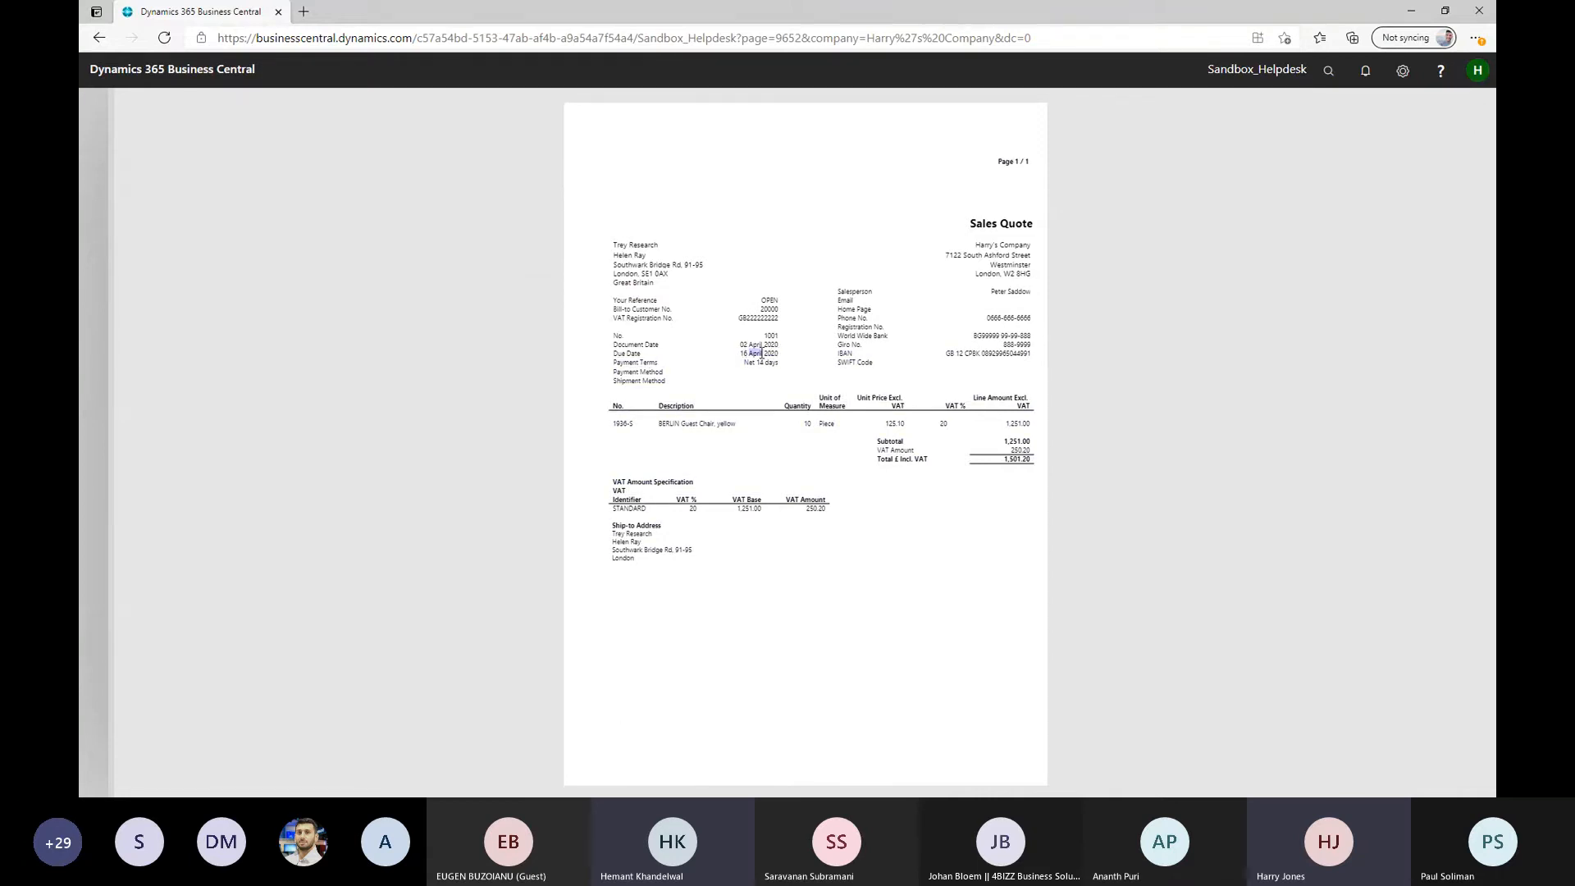
{"action": "left_click", "coordinate": [619, 354]}
{"action": "double_click", "coordinate": [619, 354]}
{"action": "left_click", "coordinate": [619, 353]}
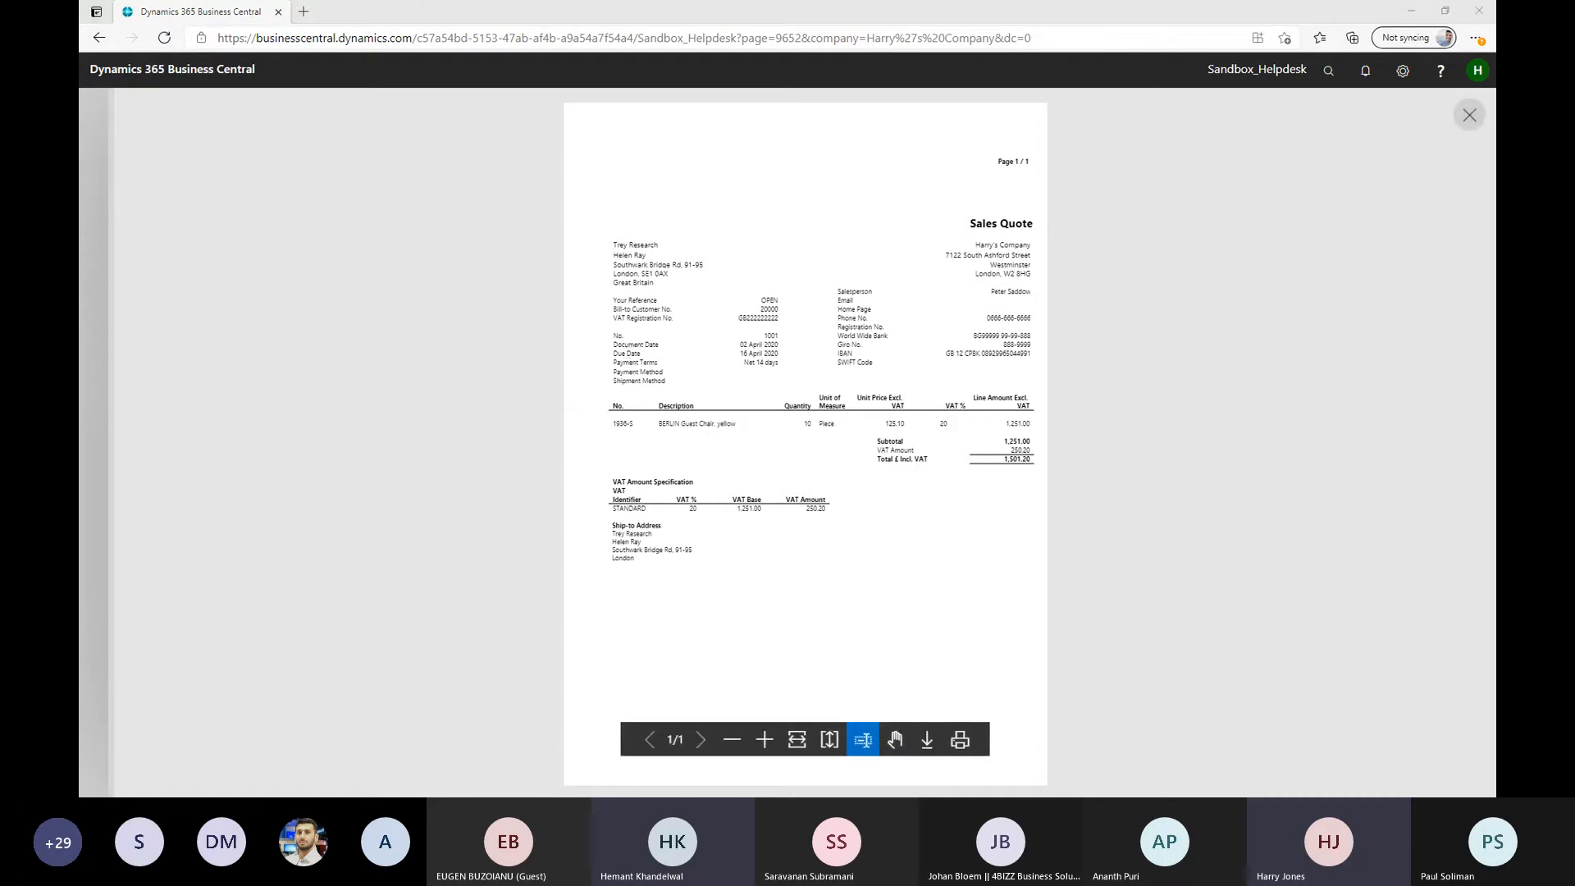
Return to Report Builder and inspect the DueDate value box and the DueDate_Lbl, ItemNo_Line_Lbl and Description_Line_Lbl label boxes
{"action": "key", "text": "alt+Tab"}
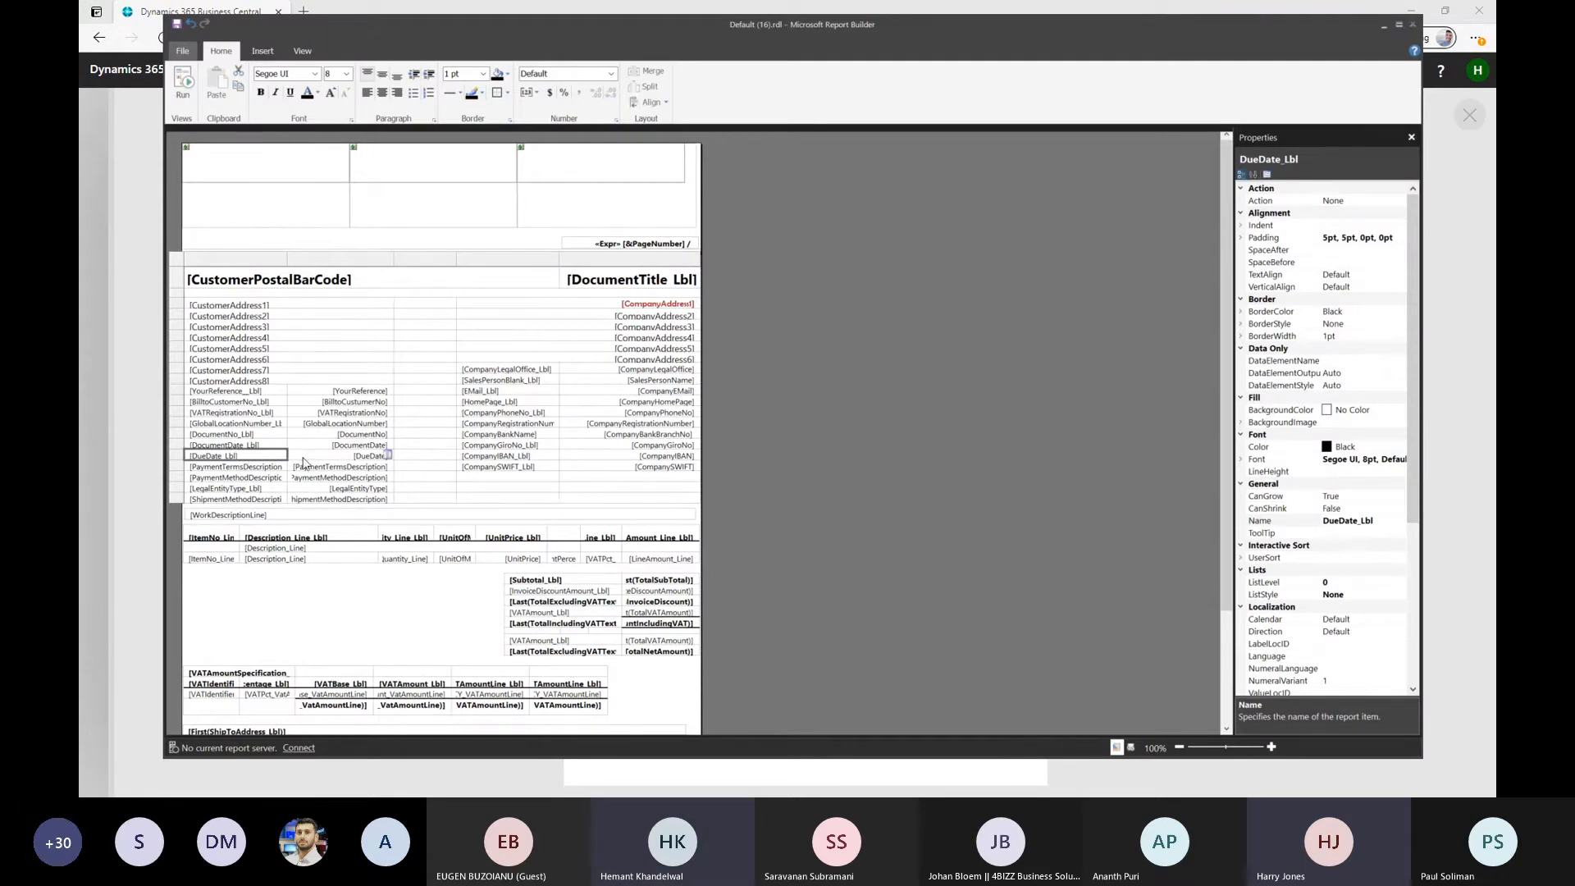
{"action": "left_click", "coordinate": [341, 459]}
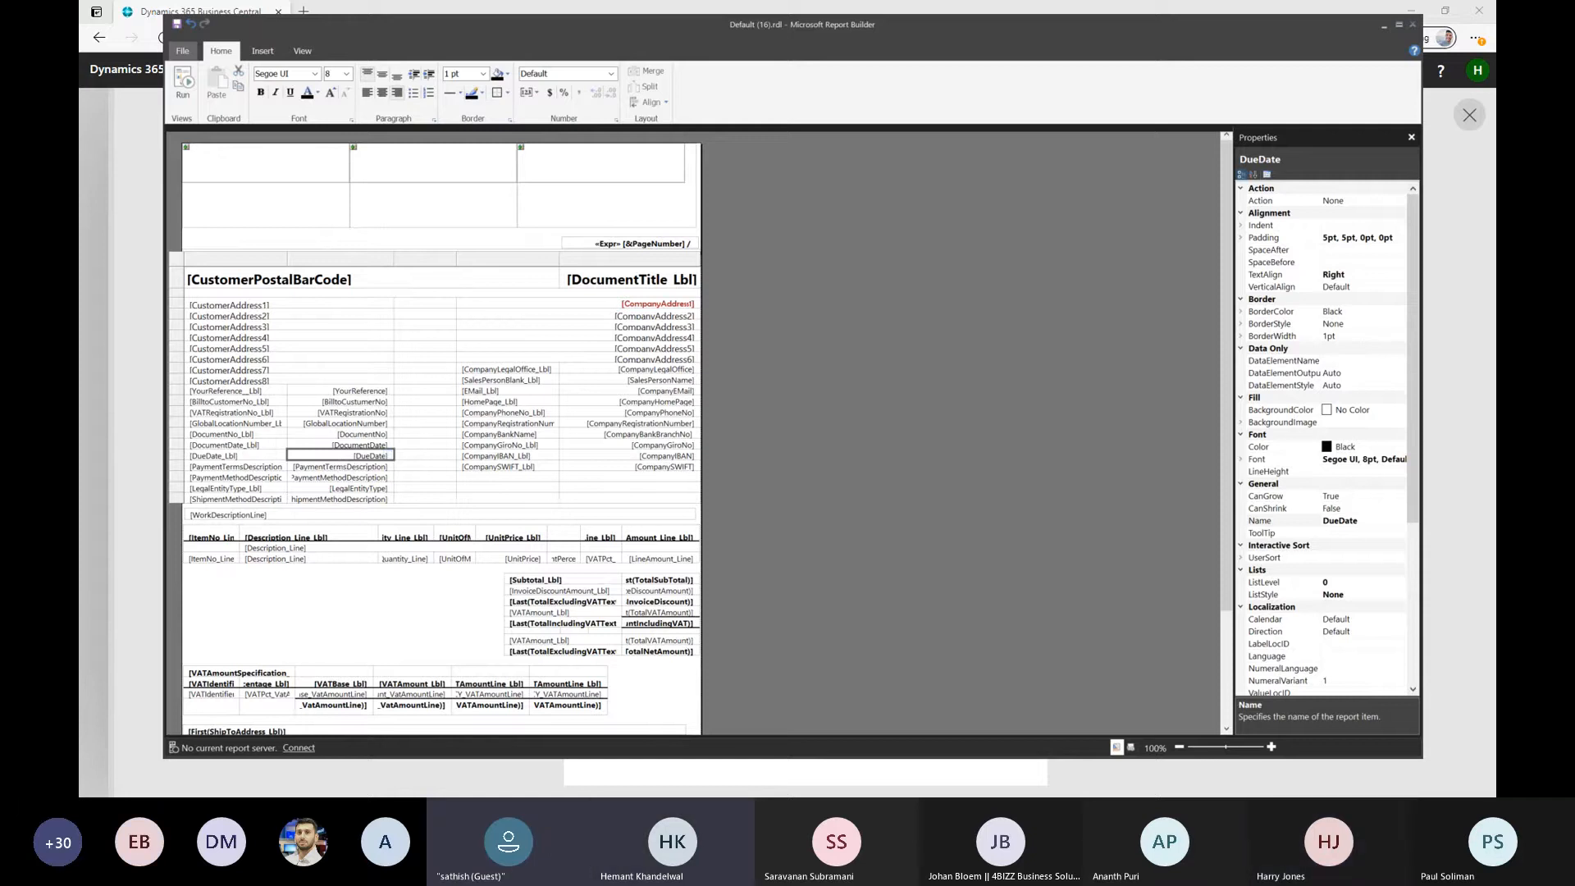
{"action": "left_click", "coordinate": [237, 458]}
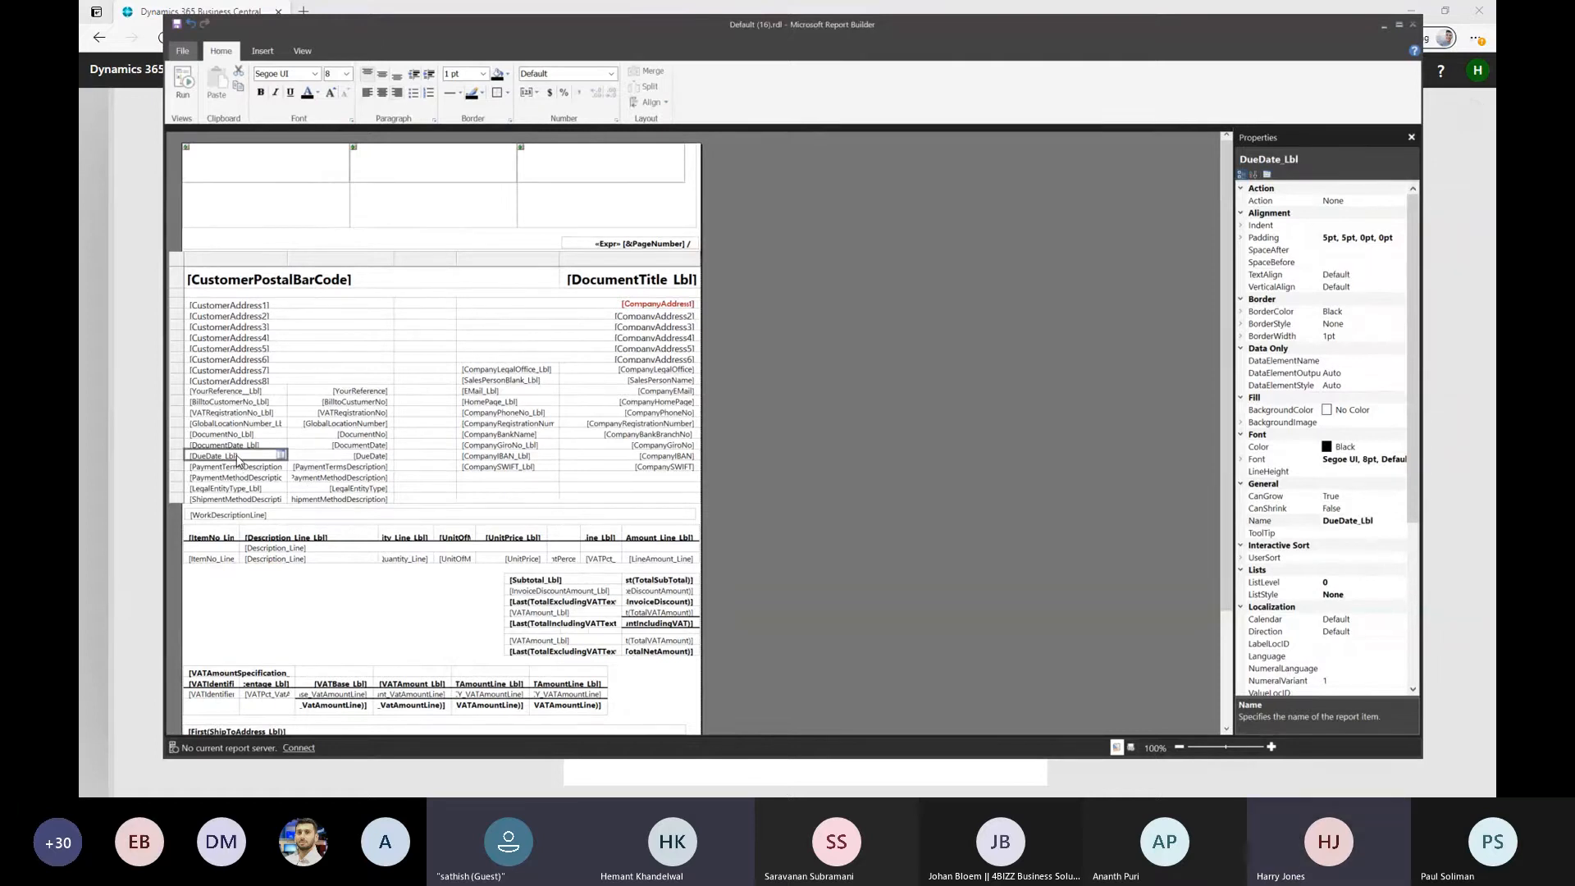
{"action": "left_click", "coordinate": [211, 537]}
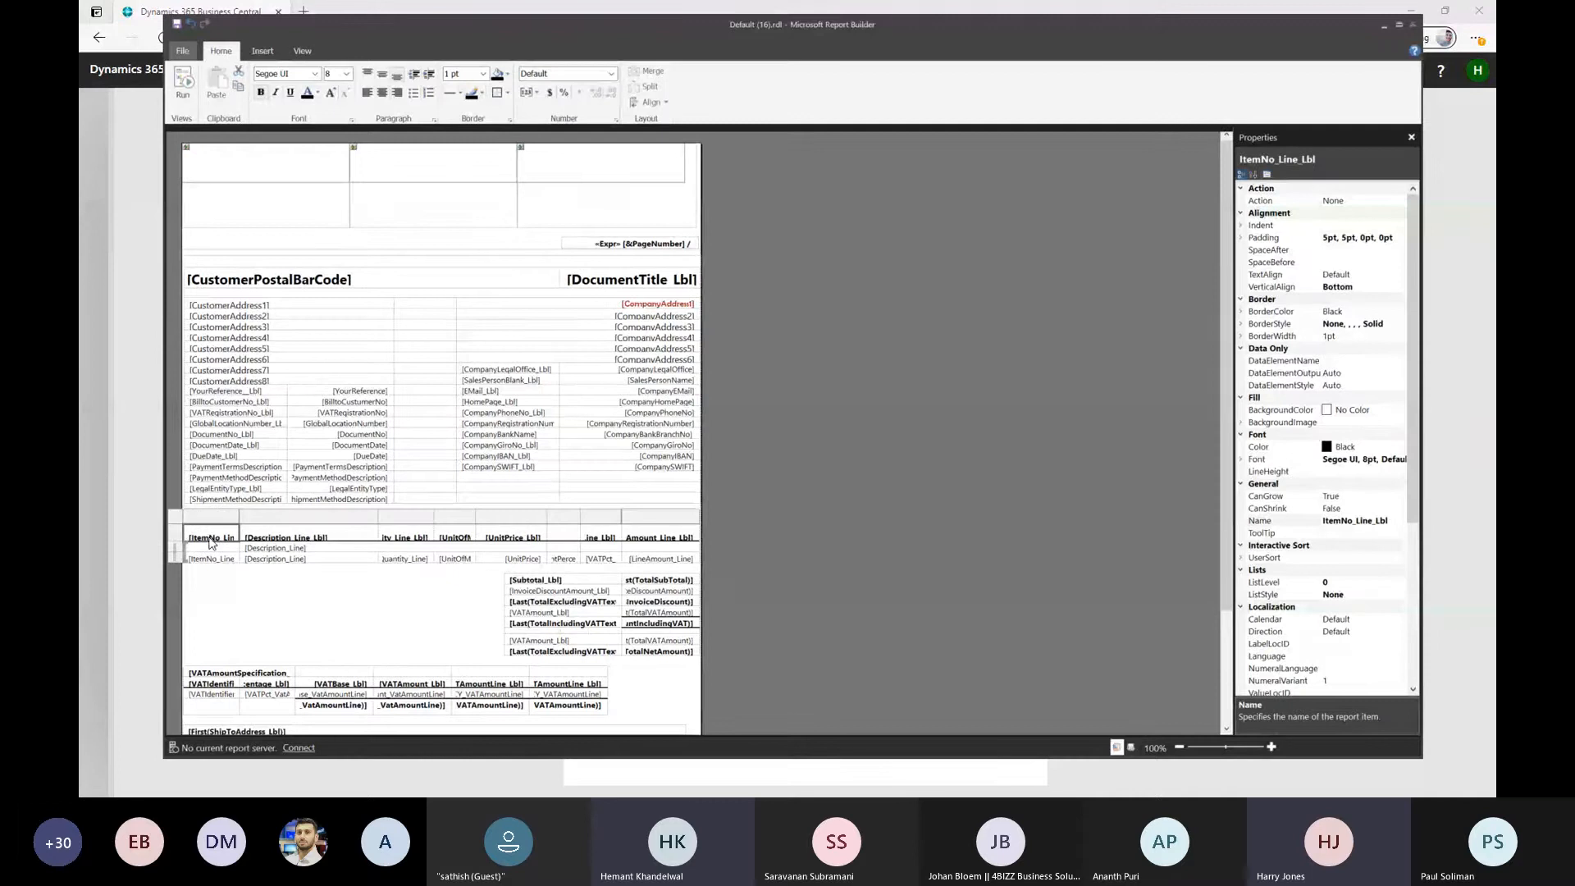
{"action": "double_click", "coordinate": [306, 534]}
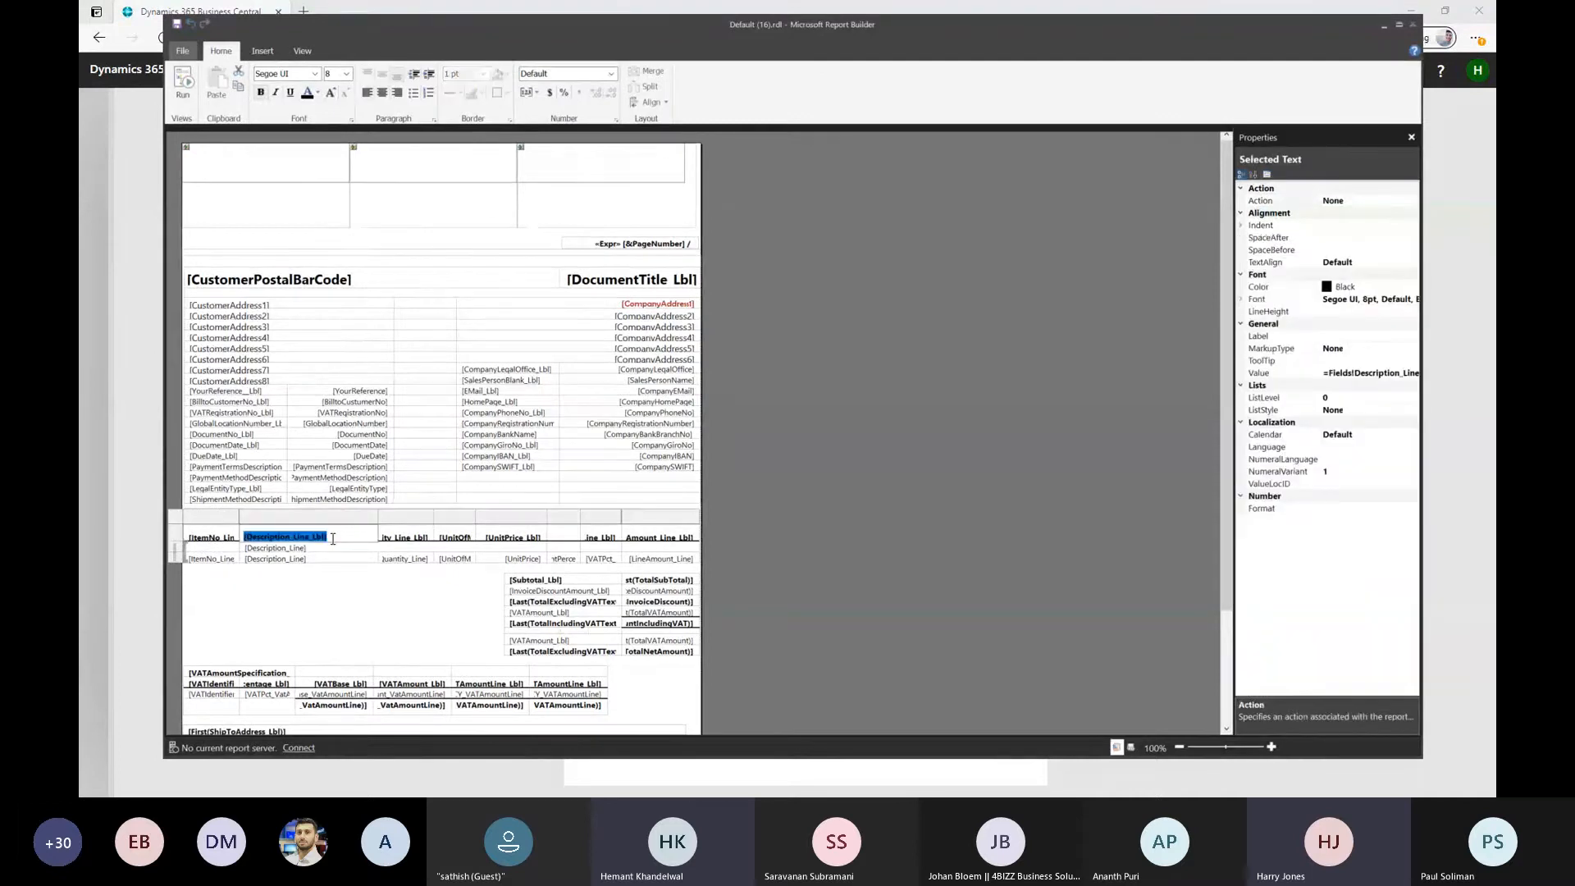
Make the DueDate_Lbl, DocumentDate_Lbl and DocumentNo_Lbl labels bold
{"action": "left_click", "coordinate": [216, 457]}
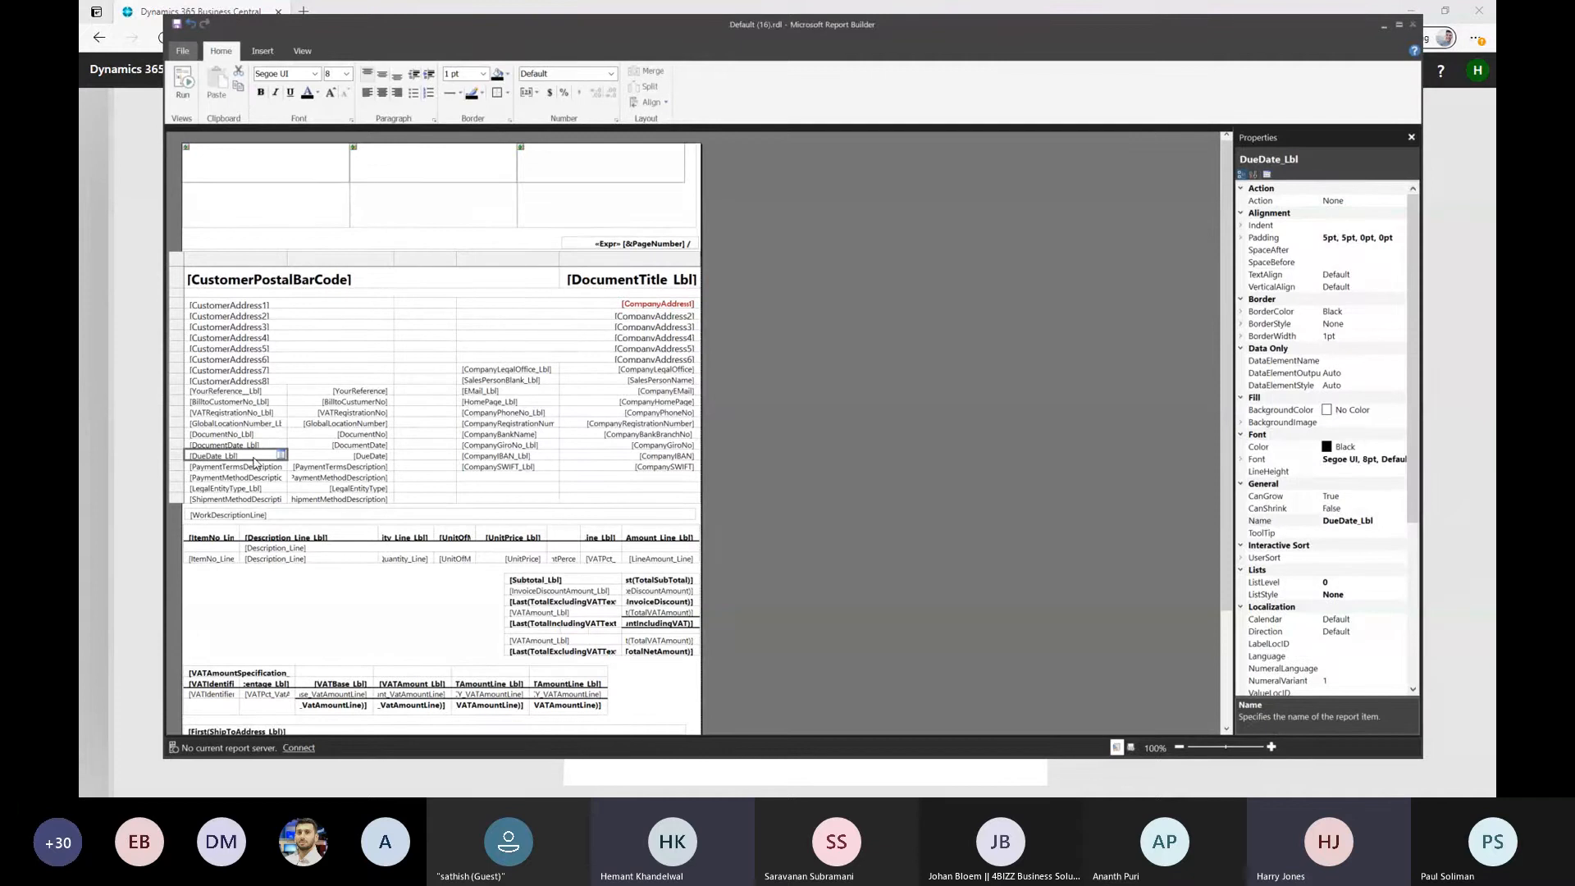
{"action": "left_click", "coordinate": [260, 92]}
{"action": "left_click", "coordinate": [234, 469]}
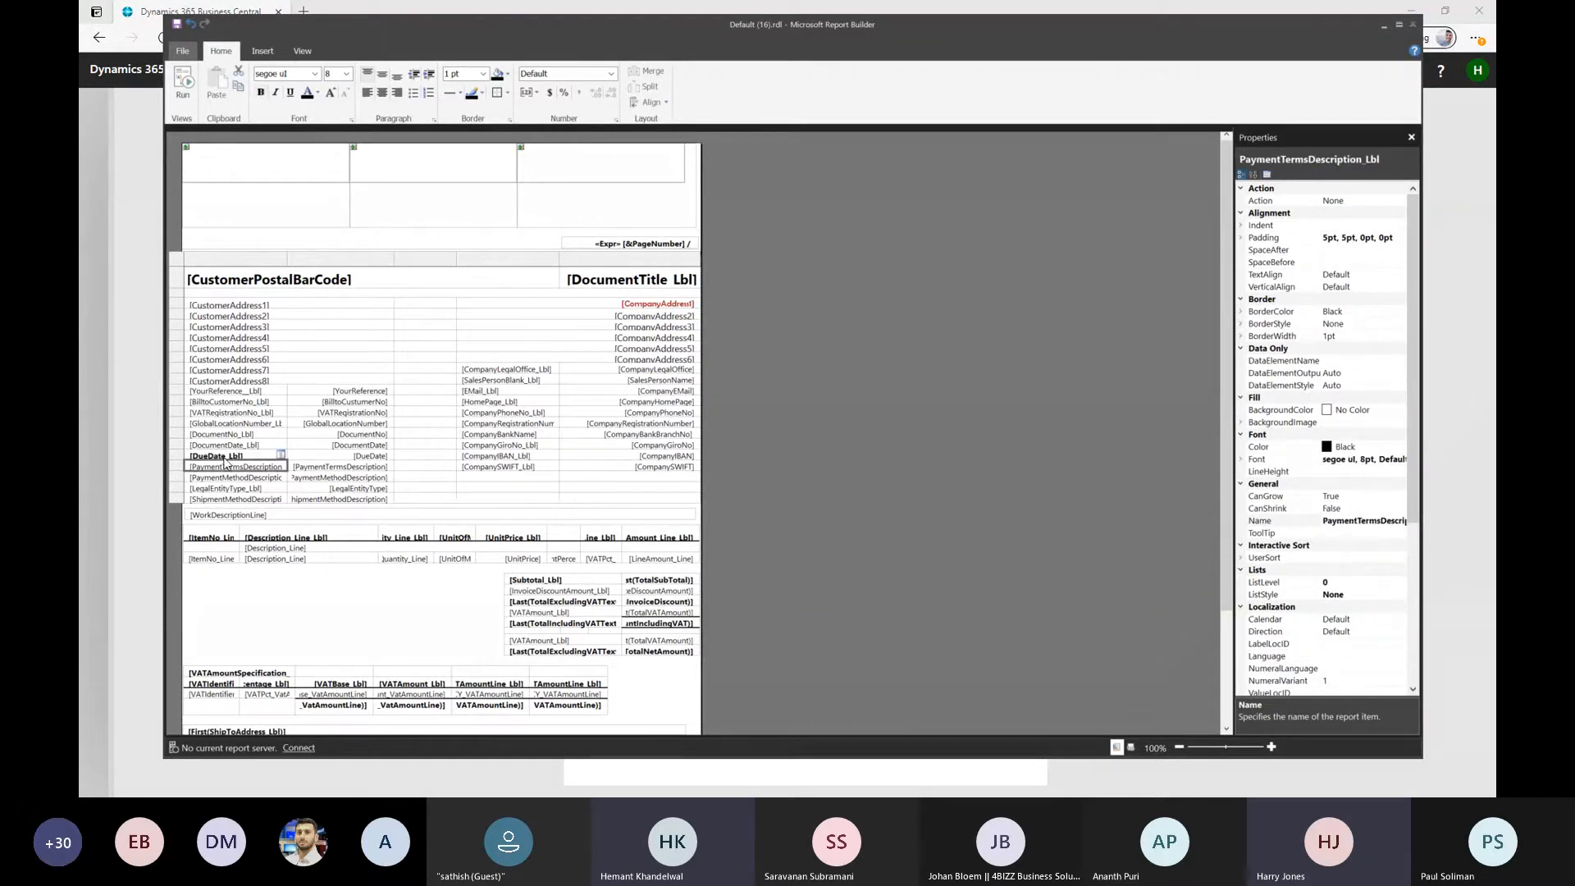
{"action": "double_click", "coordinate": [224, 444]}
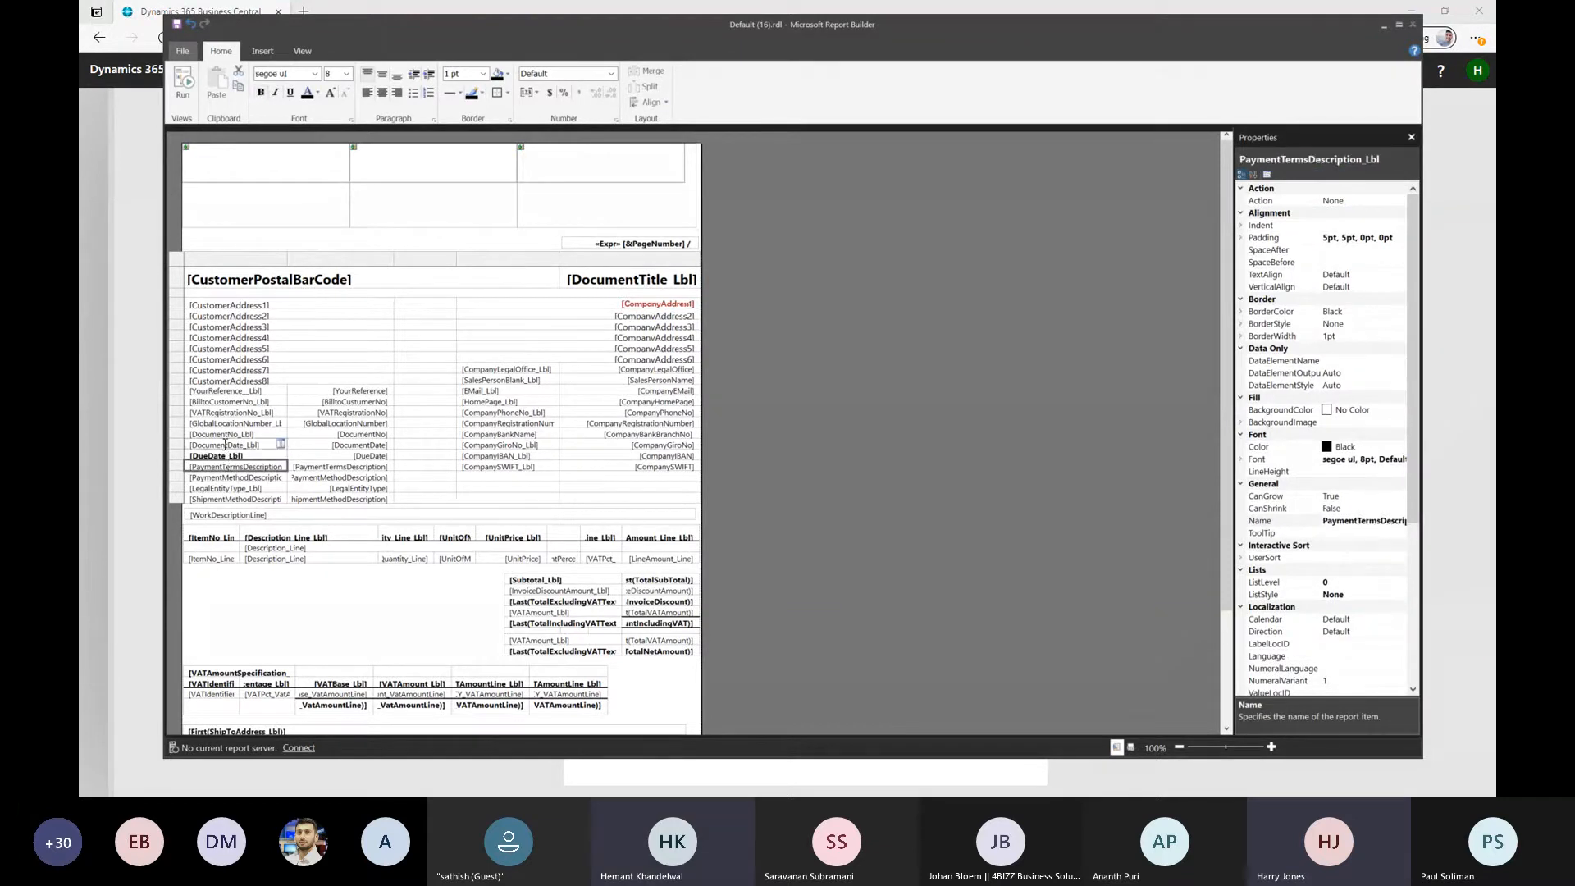
{"action": "left_click", "coordinate": [260, 92]}
{"action": "left_click", "coordinate": [229, 434]}
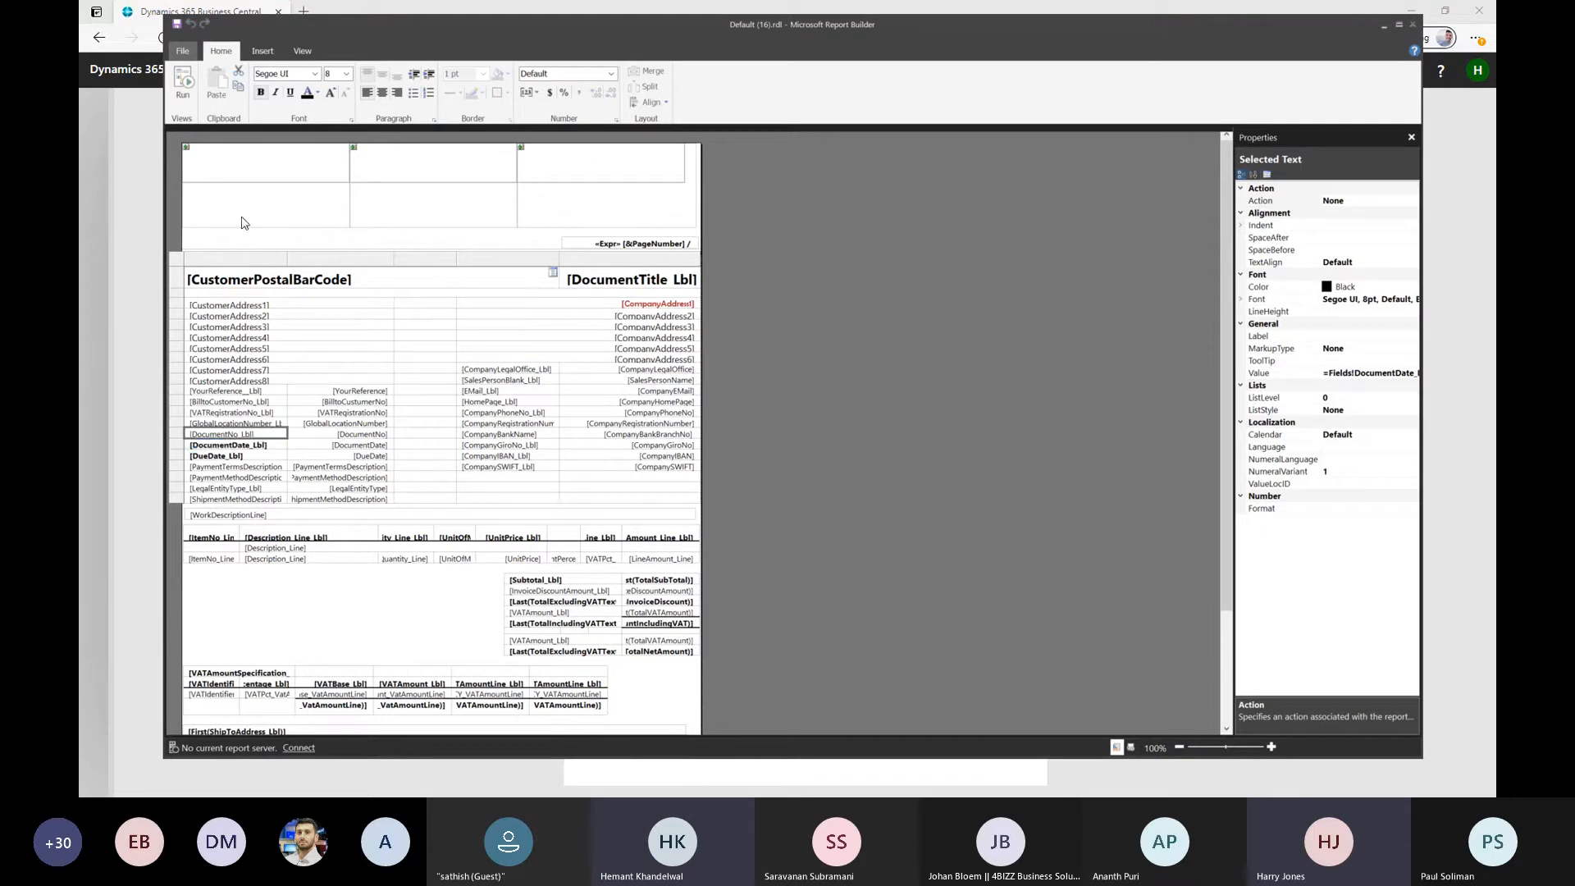
{"action": "left_click", "coordinate": [260, 92]}
Open the value expression of the DueDate_Lbl text box and browse the fields available in DataSet_Result
{"action": "left_click", "coordinate": [248, 458]}
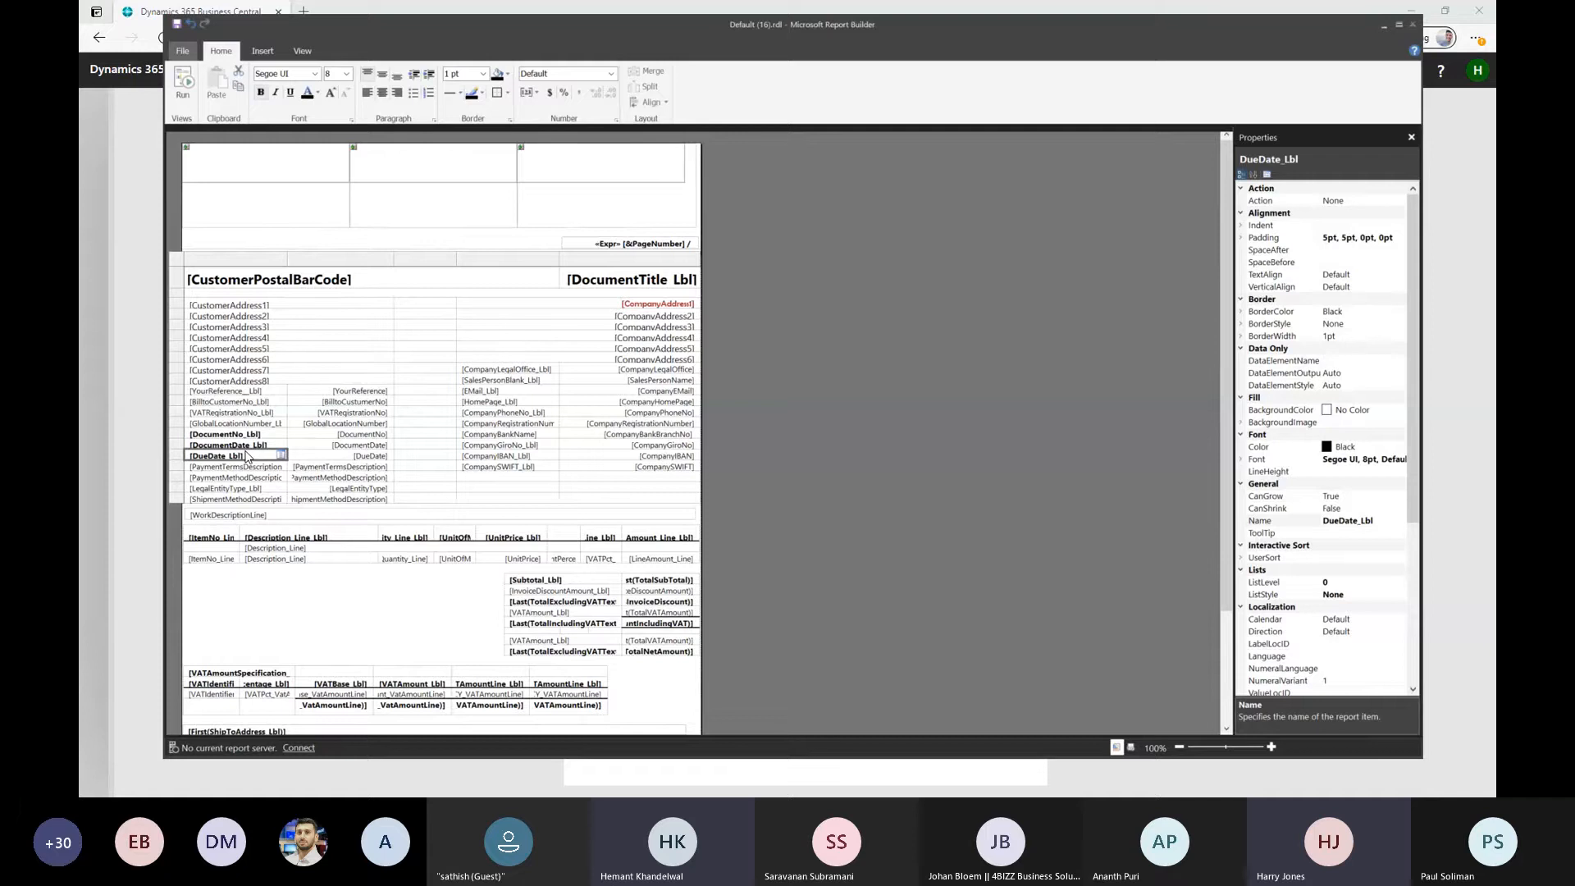
{"action": "right_click", "coordinate": [247, 459]}
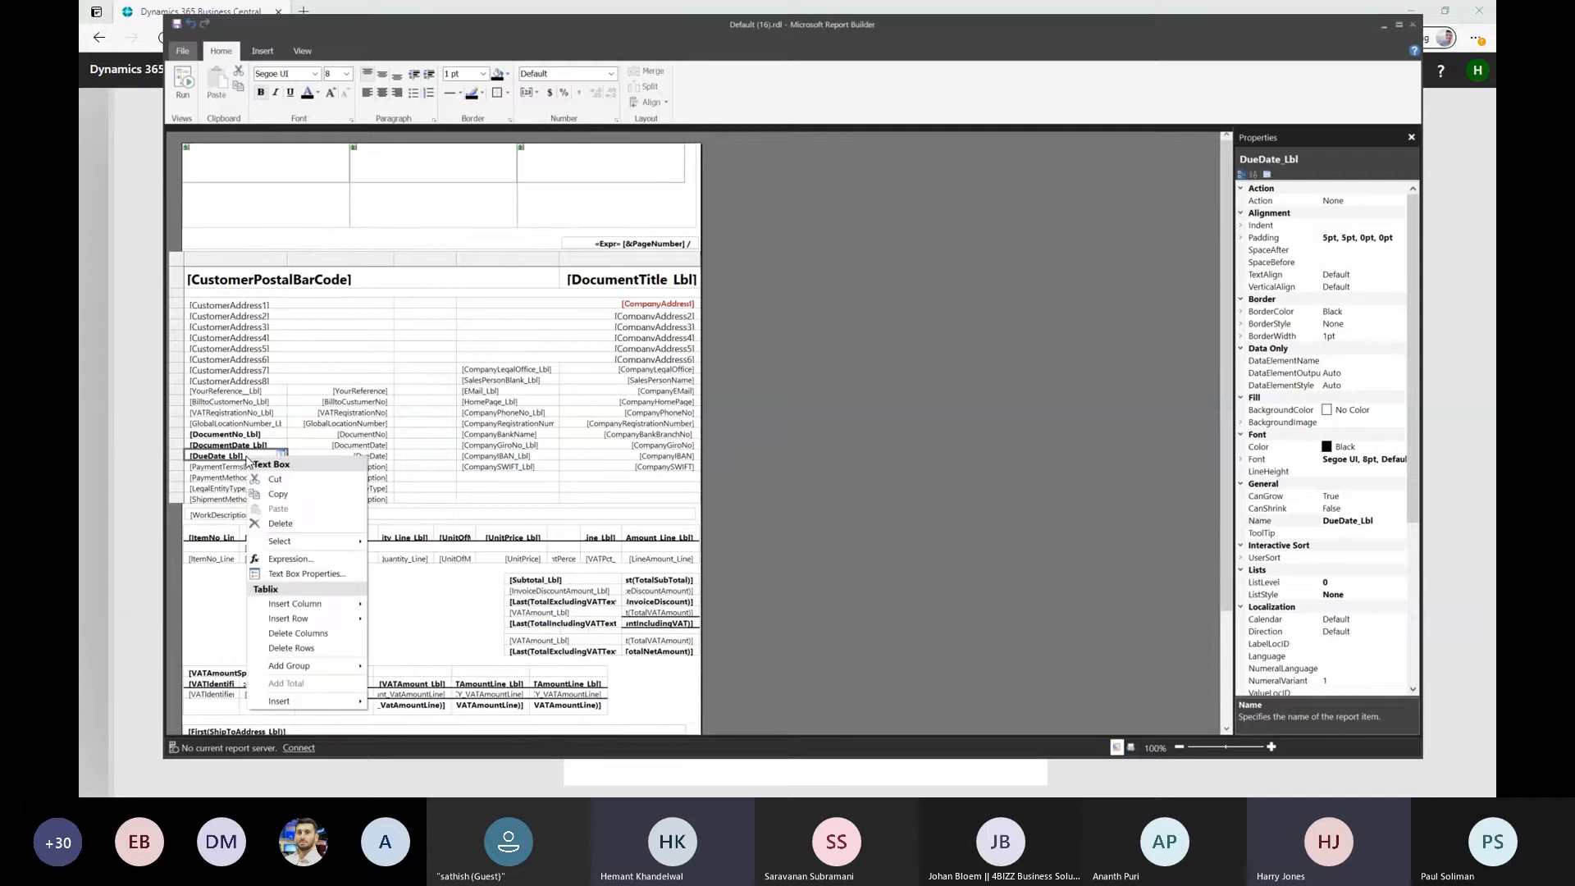
{"action": "left_click", "coordinate": [289, 558]}
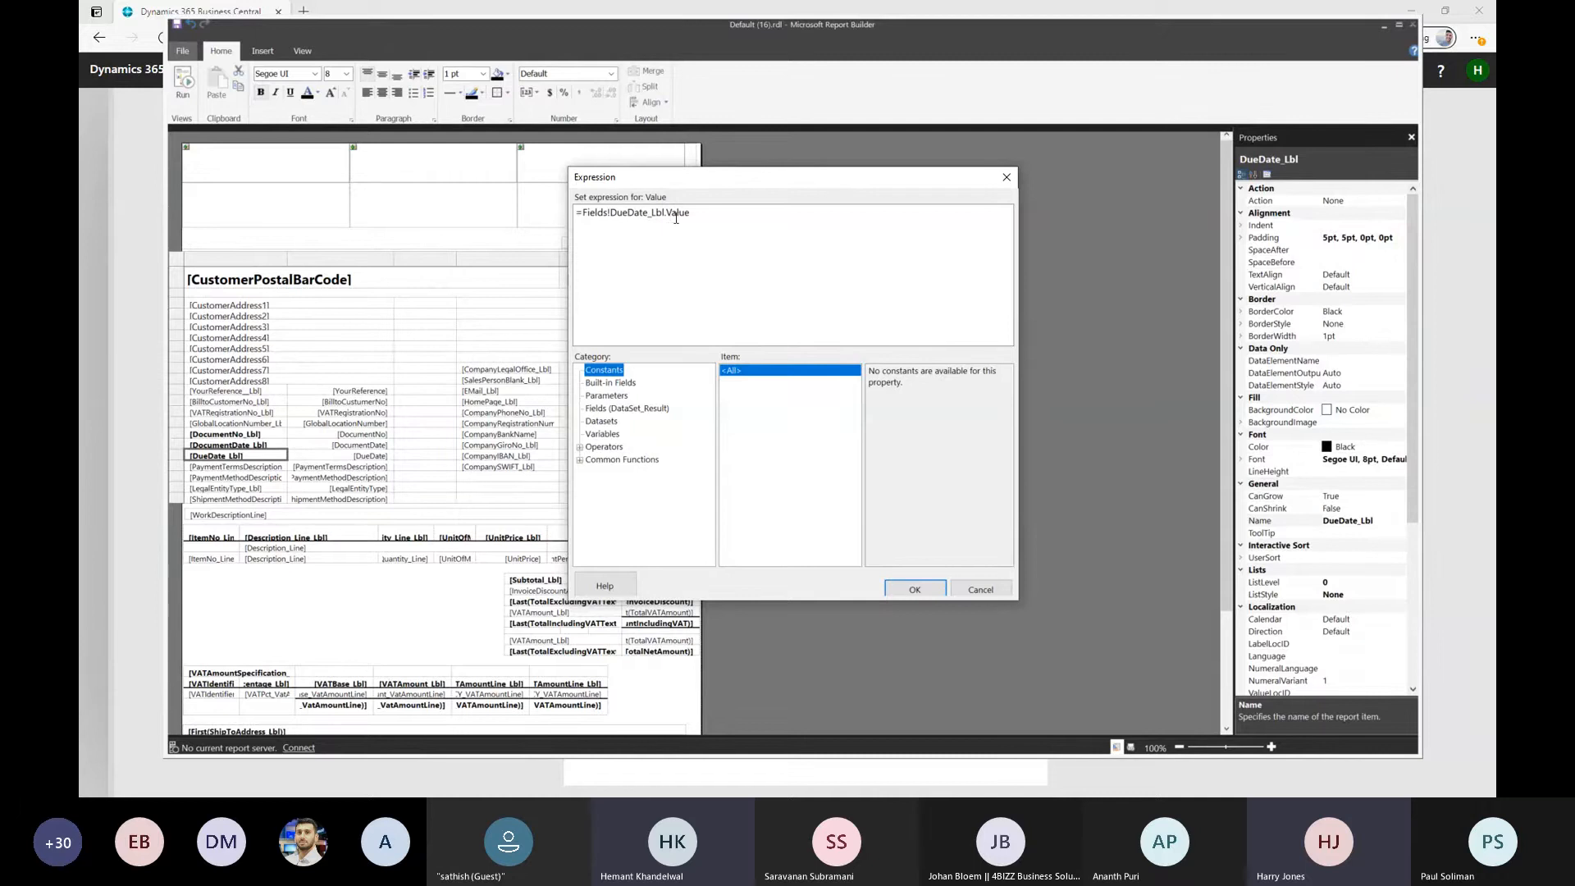
{"action": "left_click", "coordinate": [615, 409]}
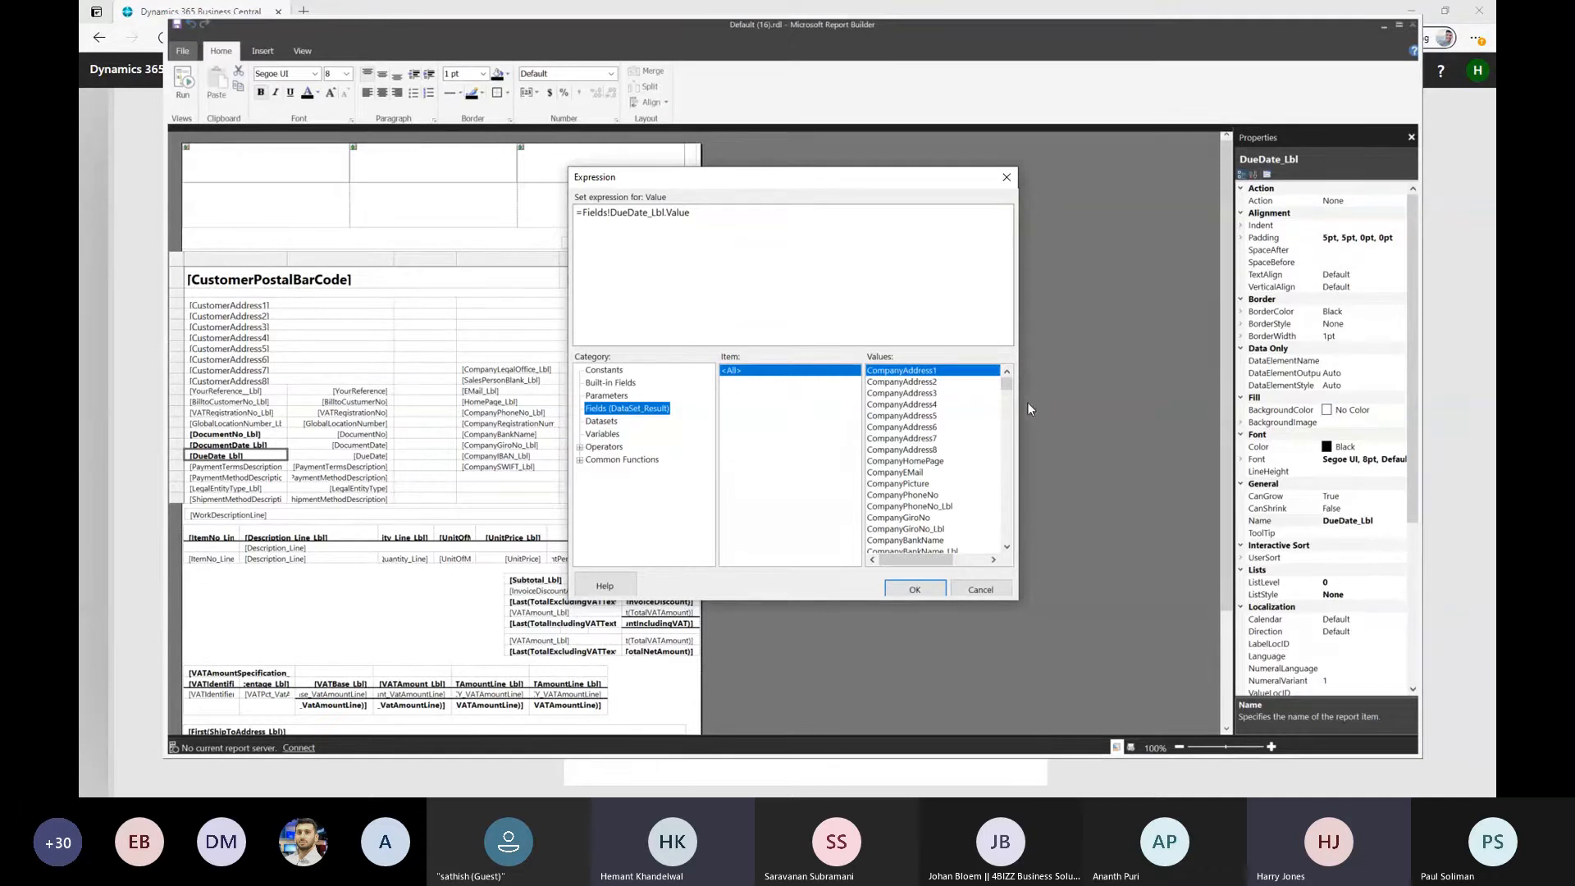
{"action": "left_click_drag", "start_coordinate": [1013, 392], "coordinate": [1015, 503]}
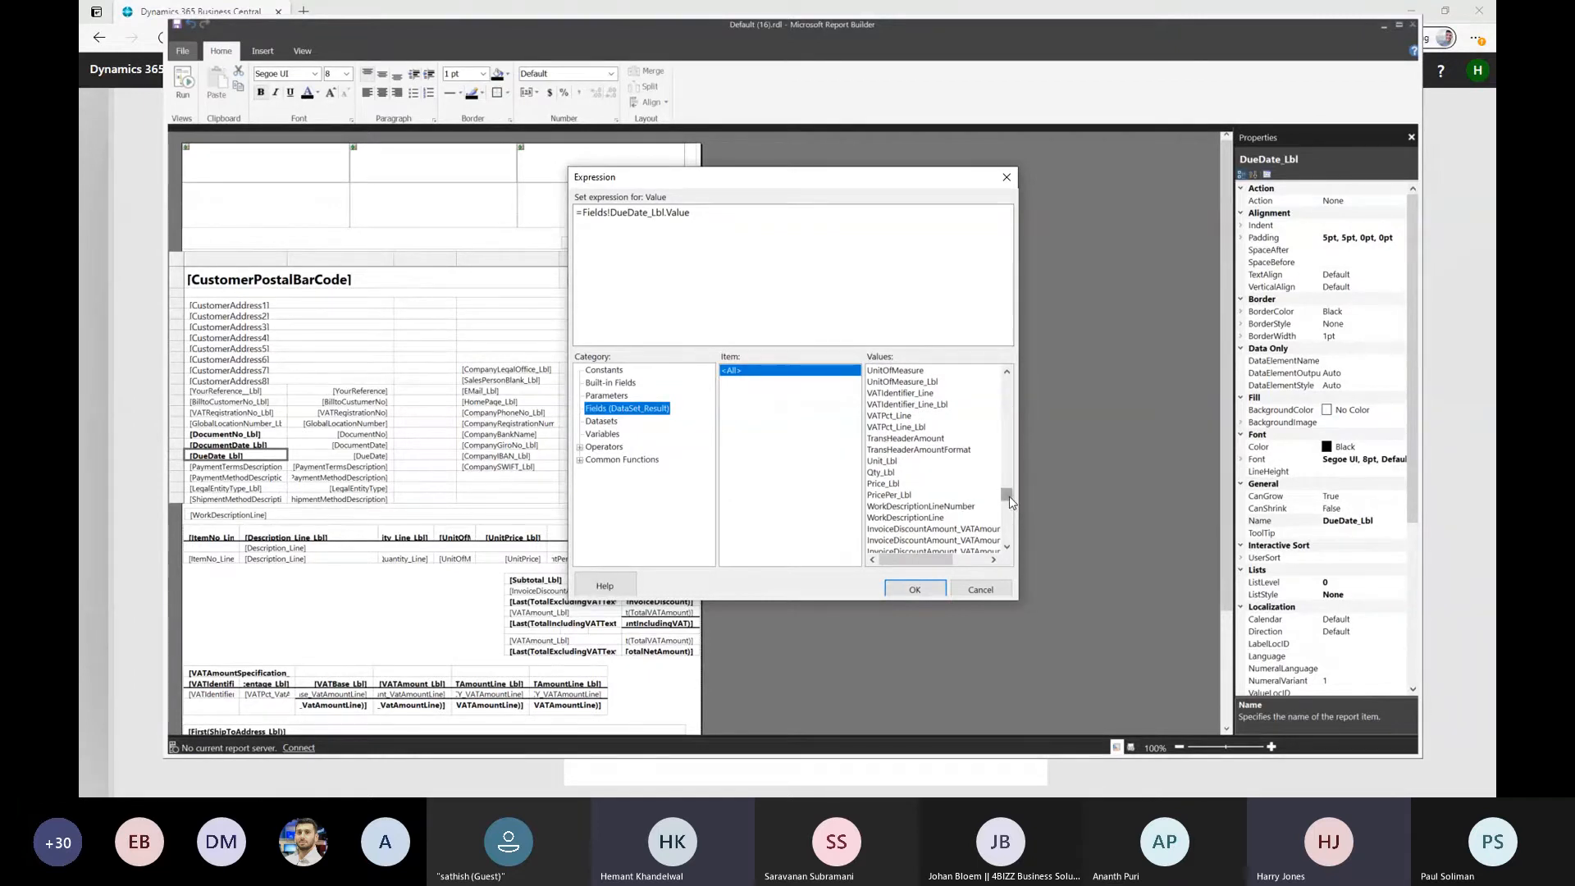
{"action": "left_click_drag", "start_coordinate": [1006, 497], "coordinate": [1011, 382]}
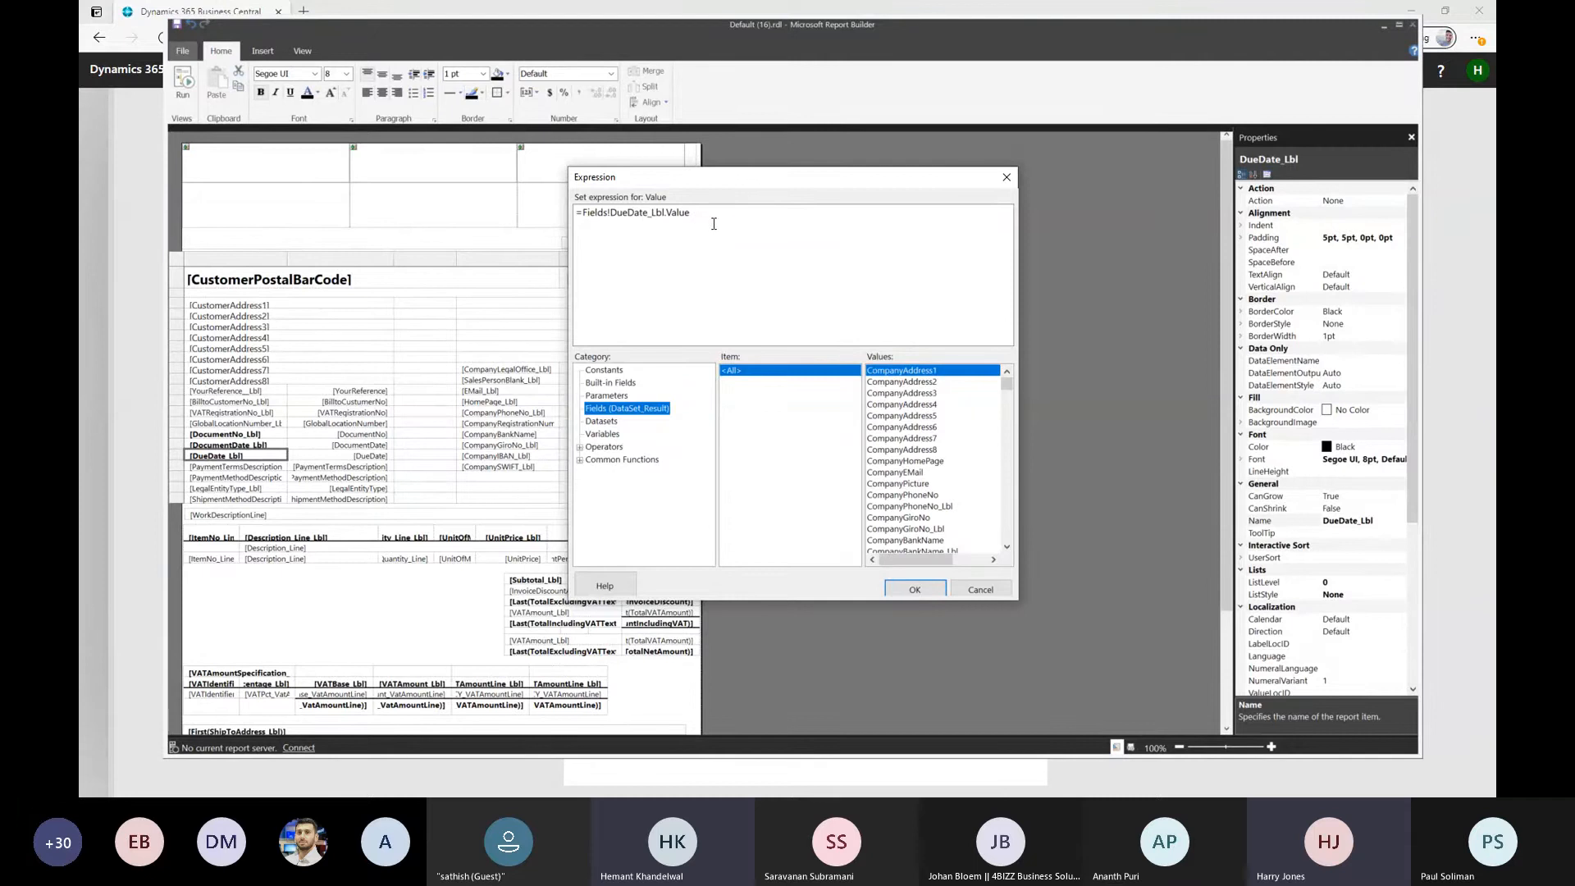
Clear the entire value expression of the DueDate_Lbl text box and apply it empty
{"action": "left_click", "coordinate": [718, 215]}
{"action": "left_click_drag", "start_coordinate": [712, 214], "coordinate": [534, 219]}
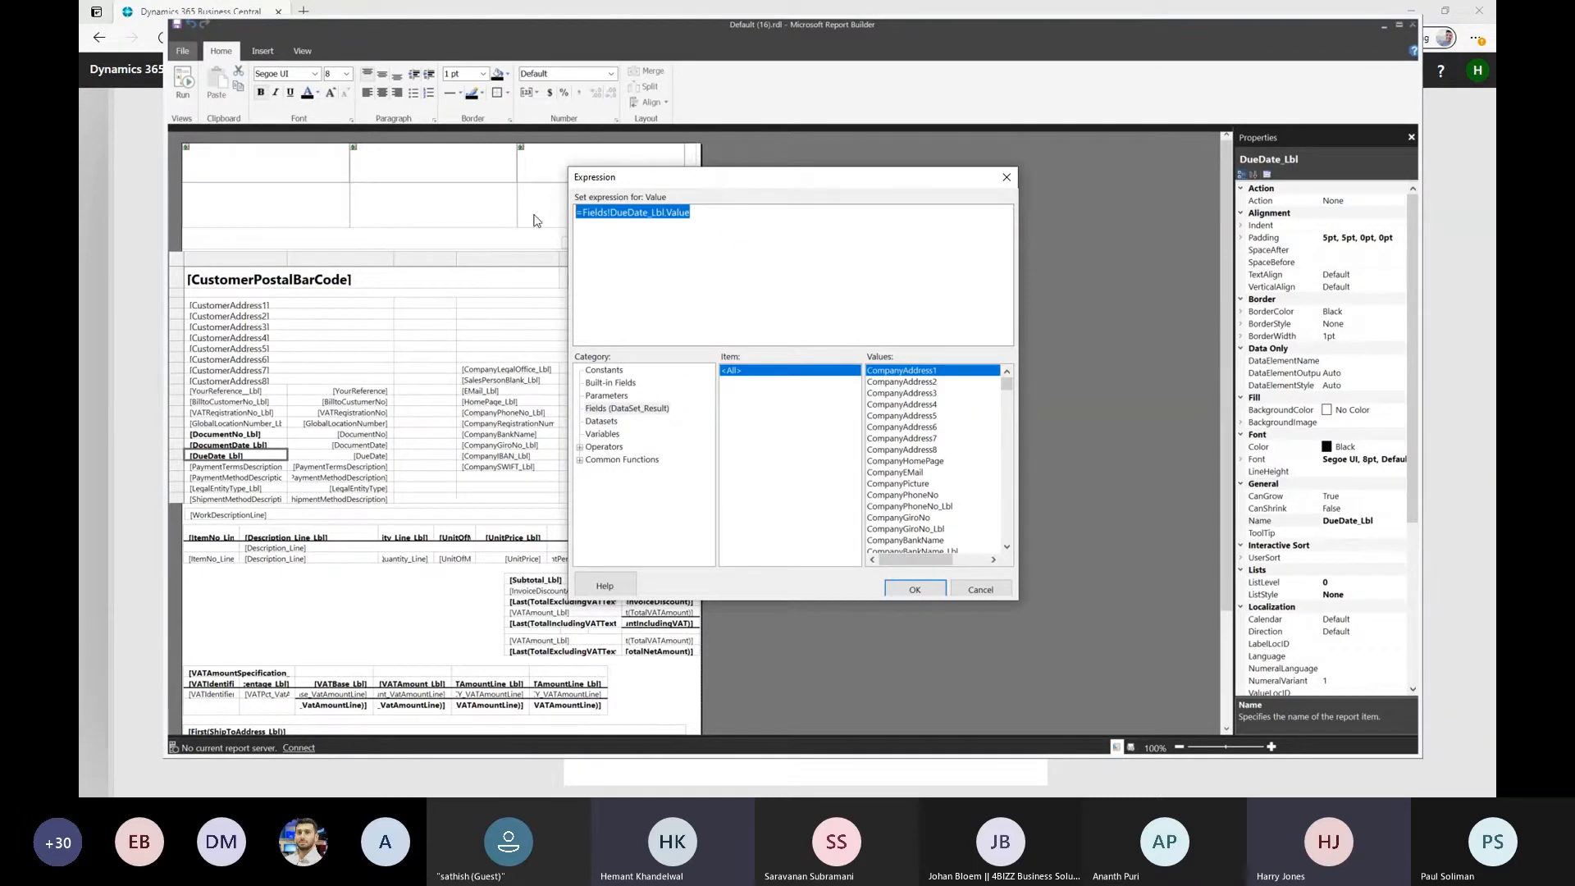
{"action": "key", "text": "Delete"}
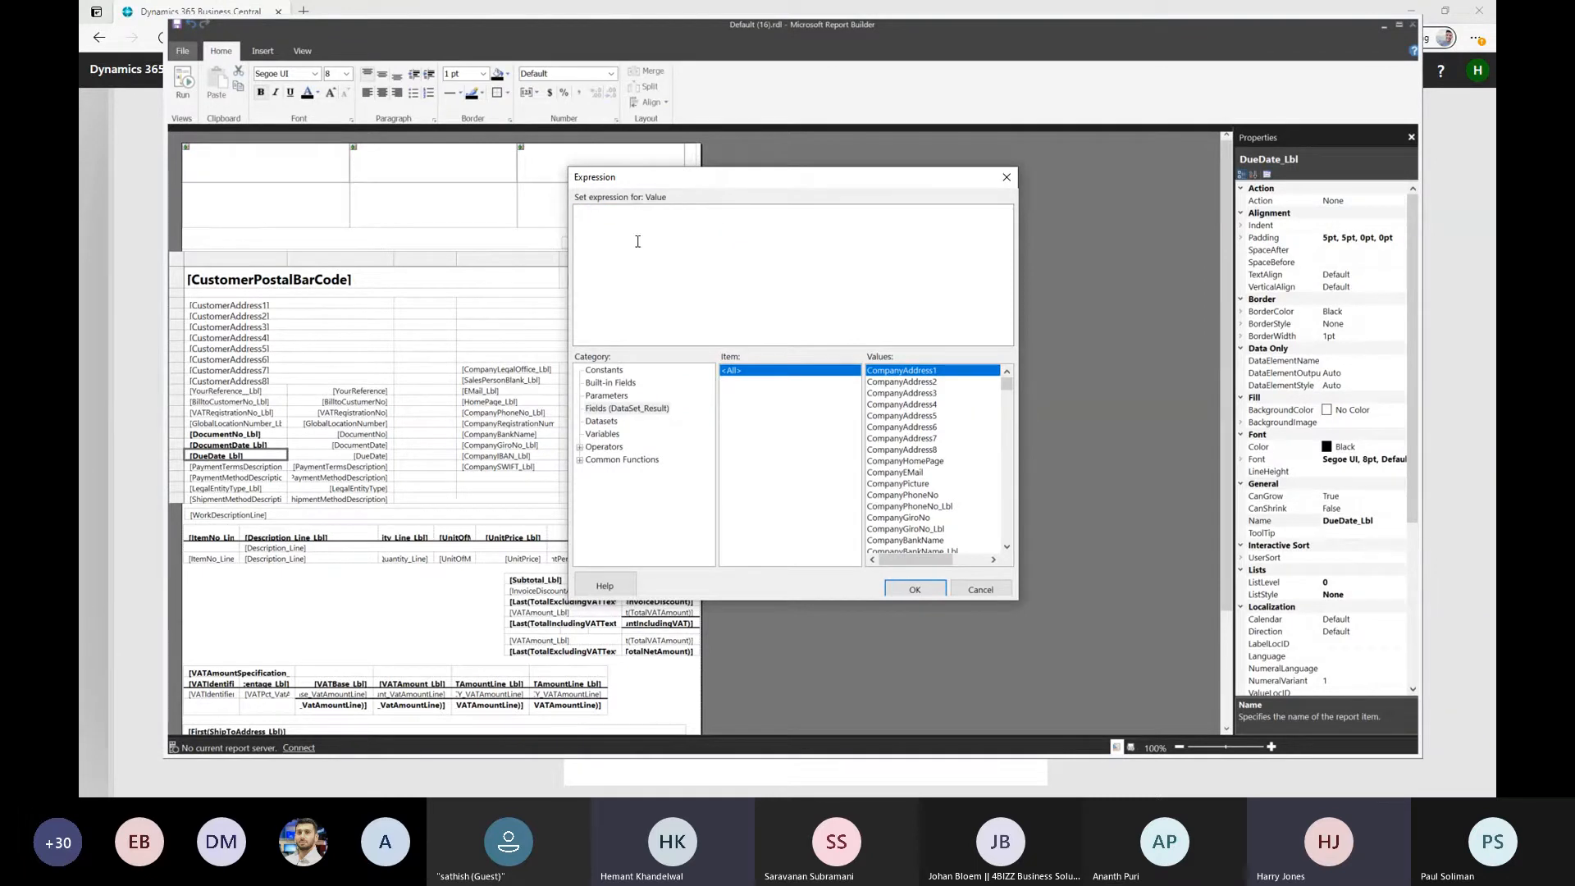
{"action": "left_click", "coordinate": [931, 587]}
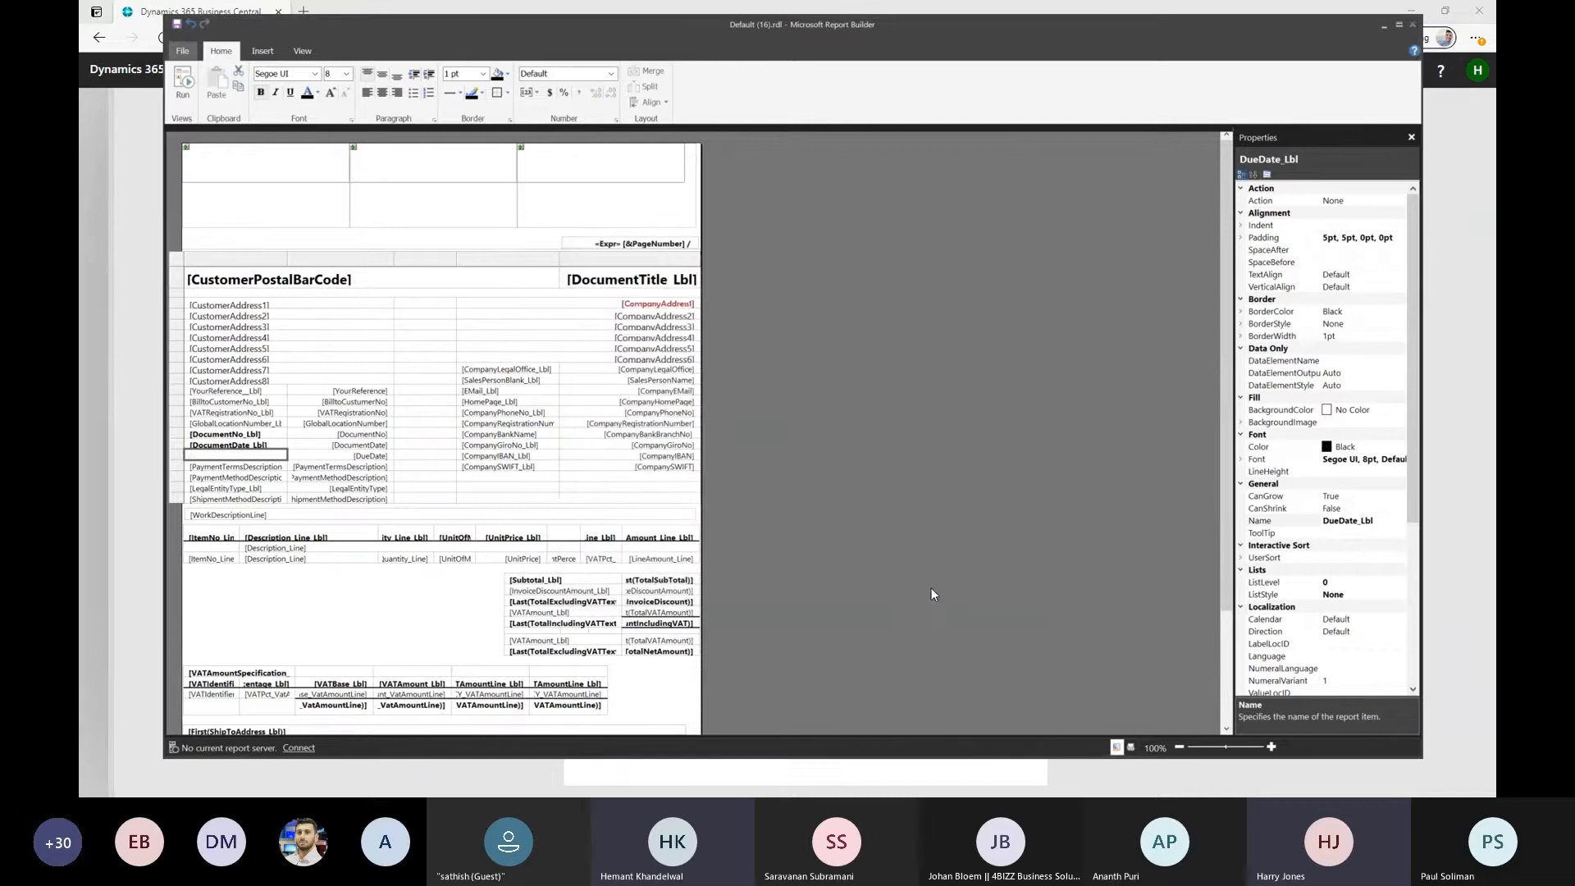
Set the value expression of the emptied DueDate_Lbl text box to =Fields!DueDate_Lbl.Value, picking the field from DataSet_Result
{"action": "right_click", "coordinate": [224, 456]}
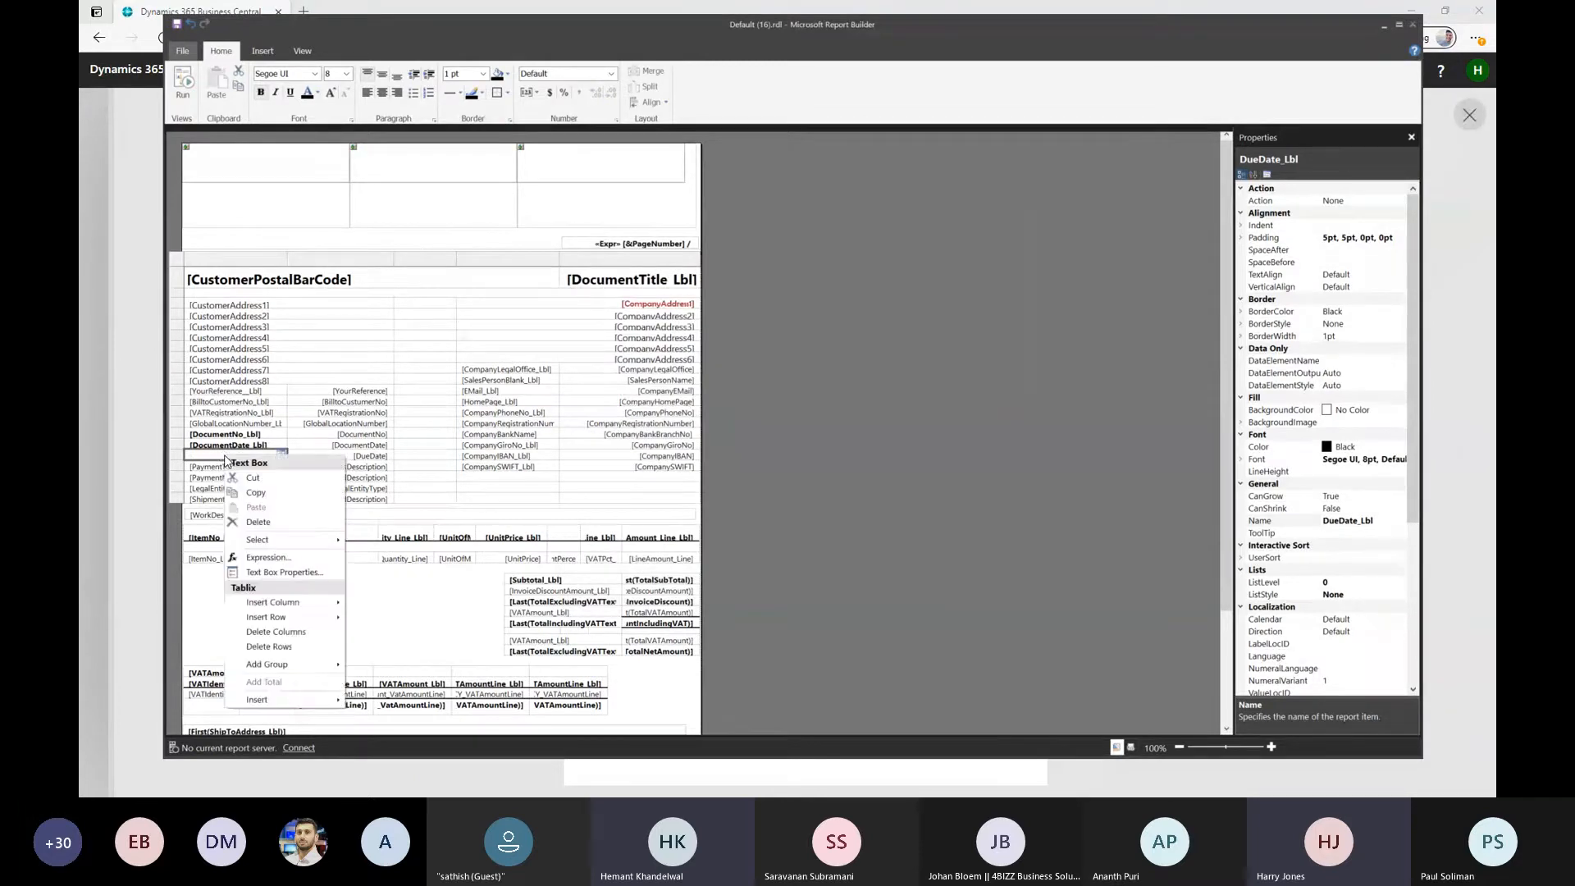
{"action": "left_click", "coordinate": [270, 558]}
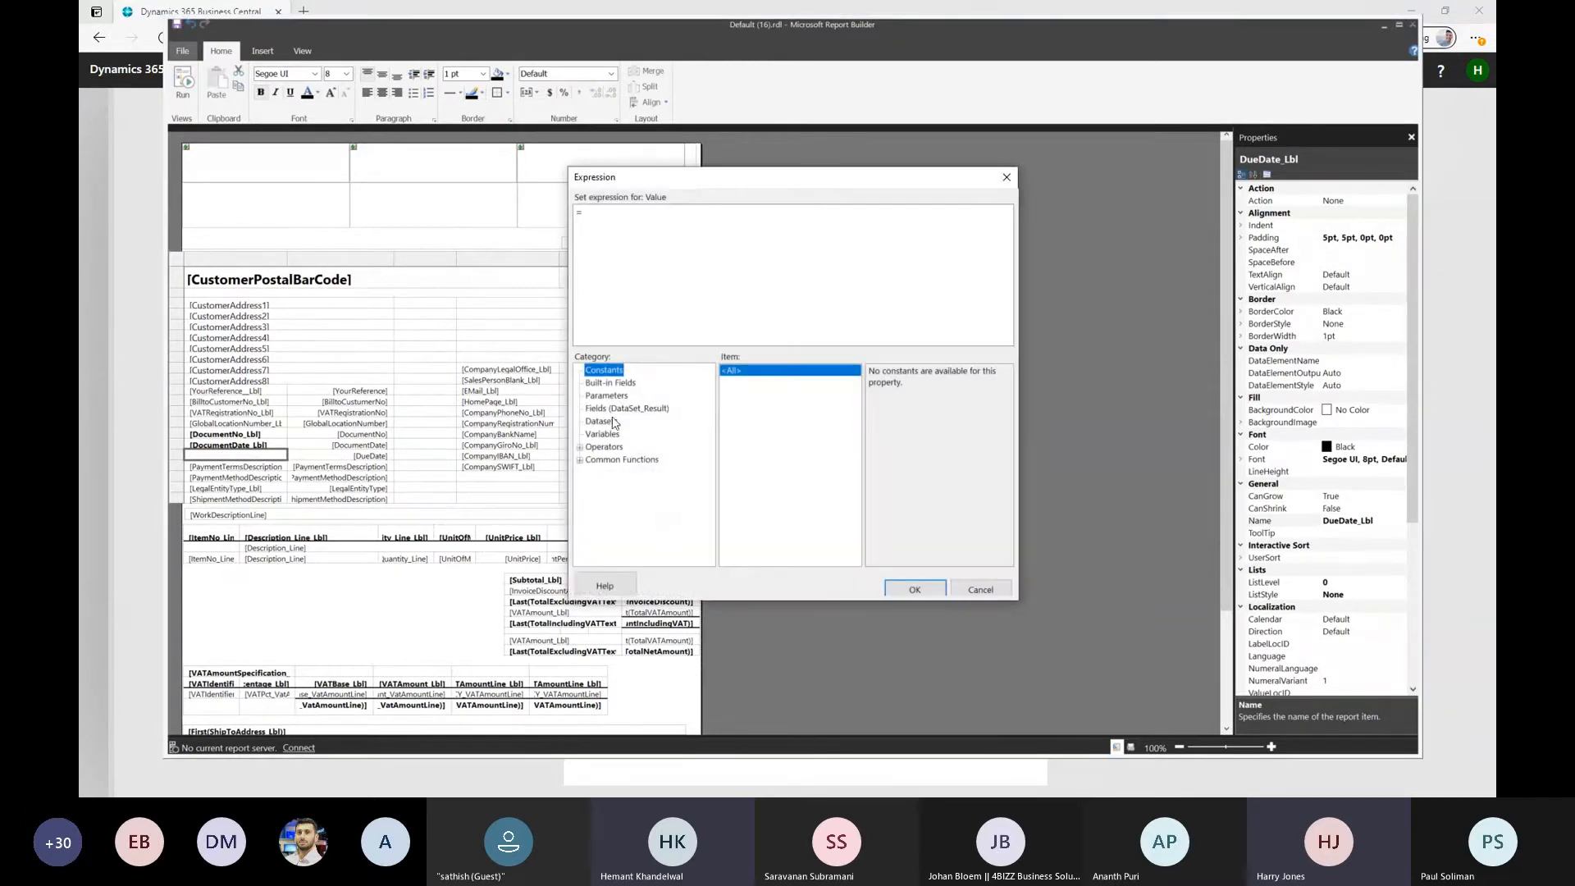
{"action": "left_click", "coordinate": [587, 214]}
{"action": "left_click", "coordinate": [609, 410]}
{"action": "scroll", "coordinate": [970, 504], "scroll_direction": "down", "scroll_amount": 10}
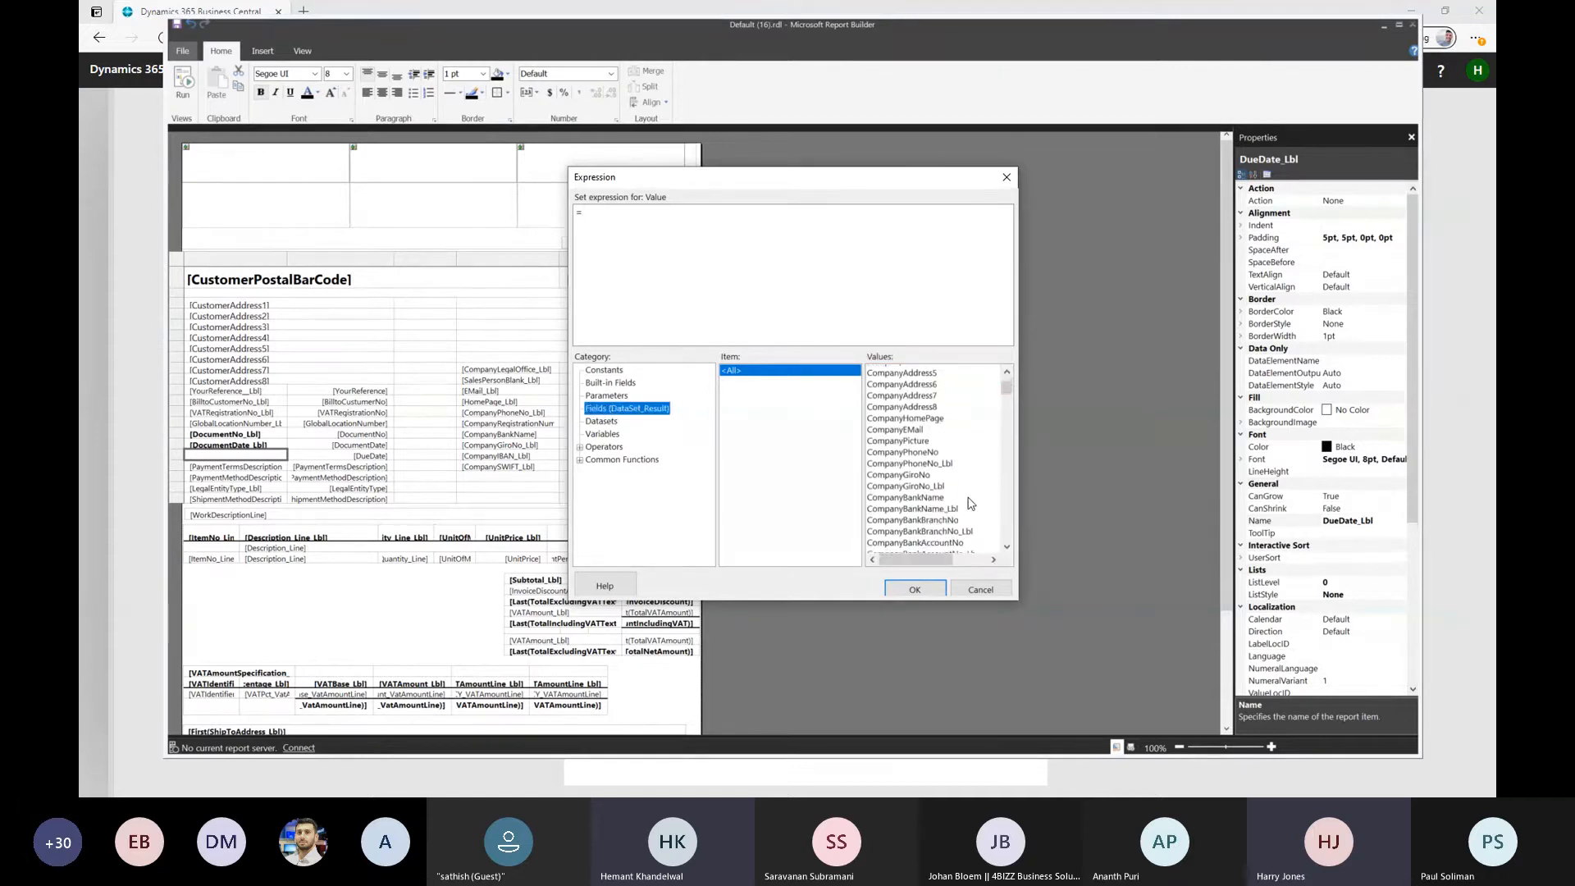
{"action": "scroll", "coordinate": [971, 504], "scroll_direction": "down", "scroll_amount": 10}
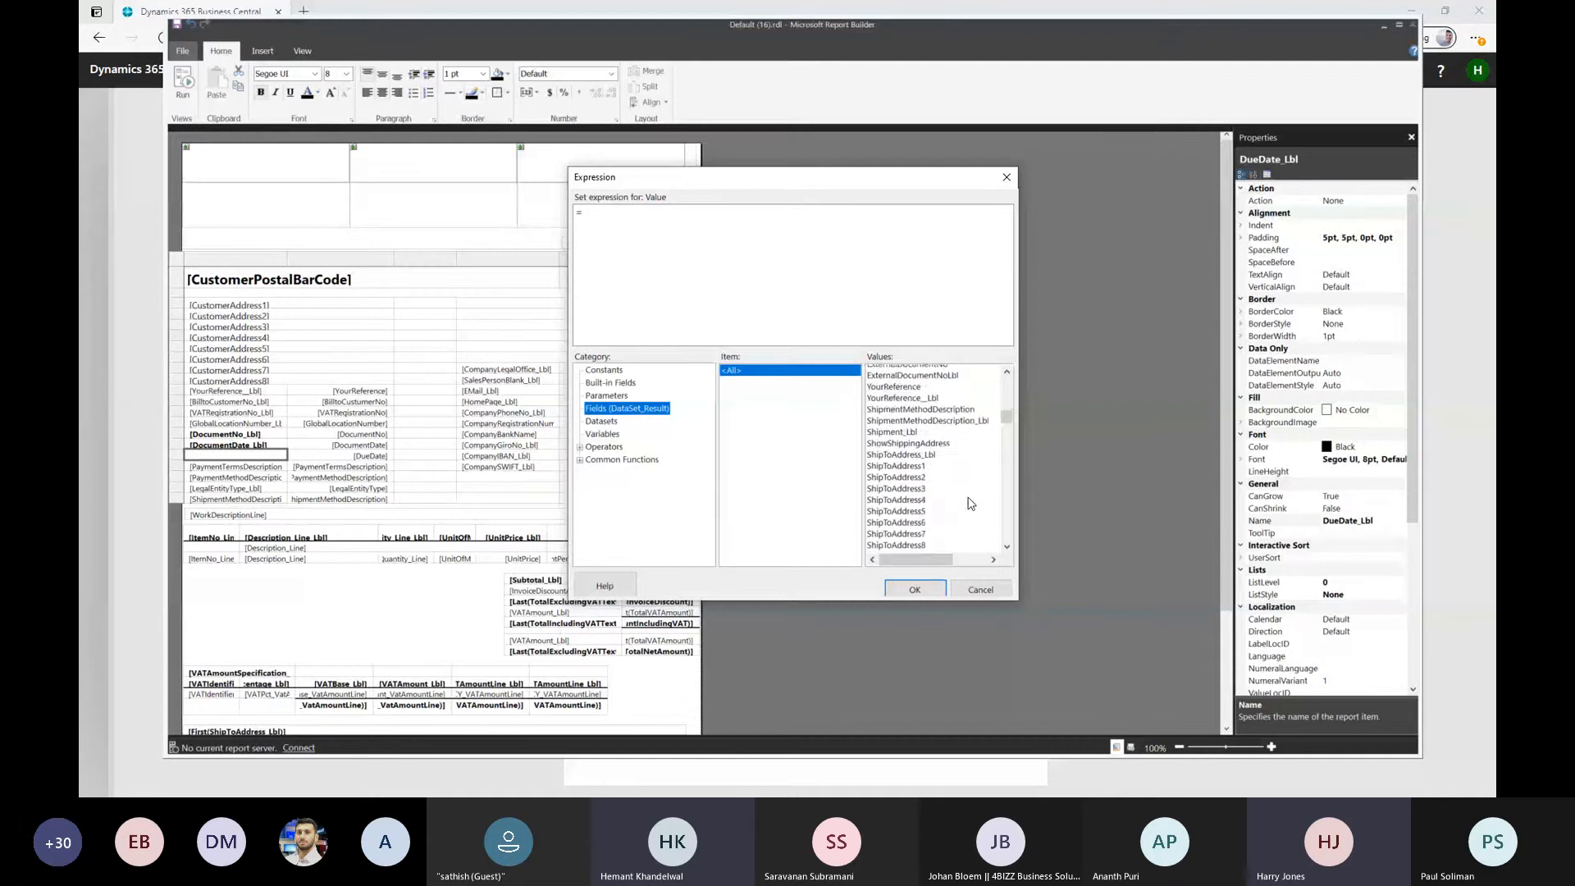
{"action": "scroll", "coordinate": [970, 504], "scroll_direction": "down", "scroll_amount": 4}
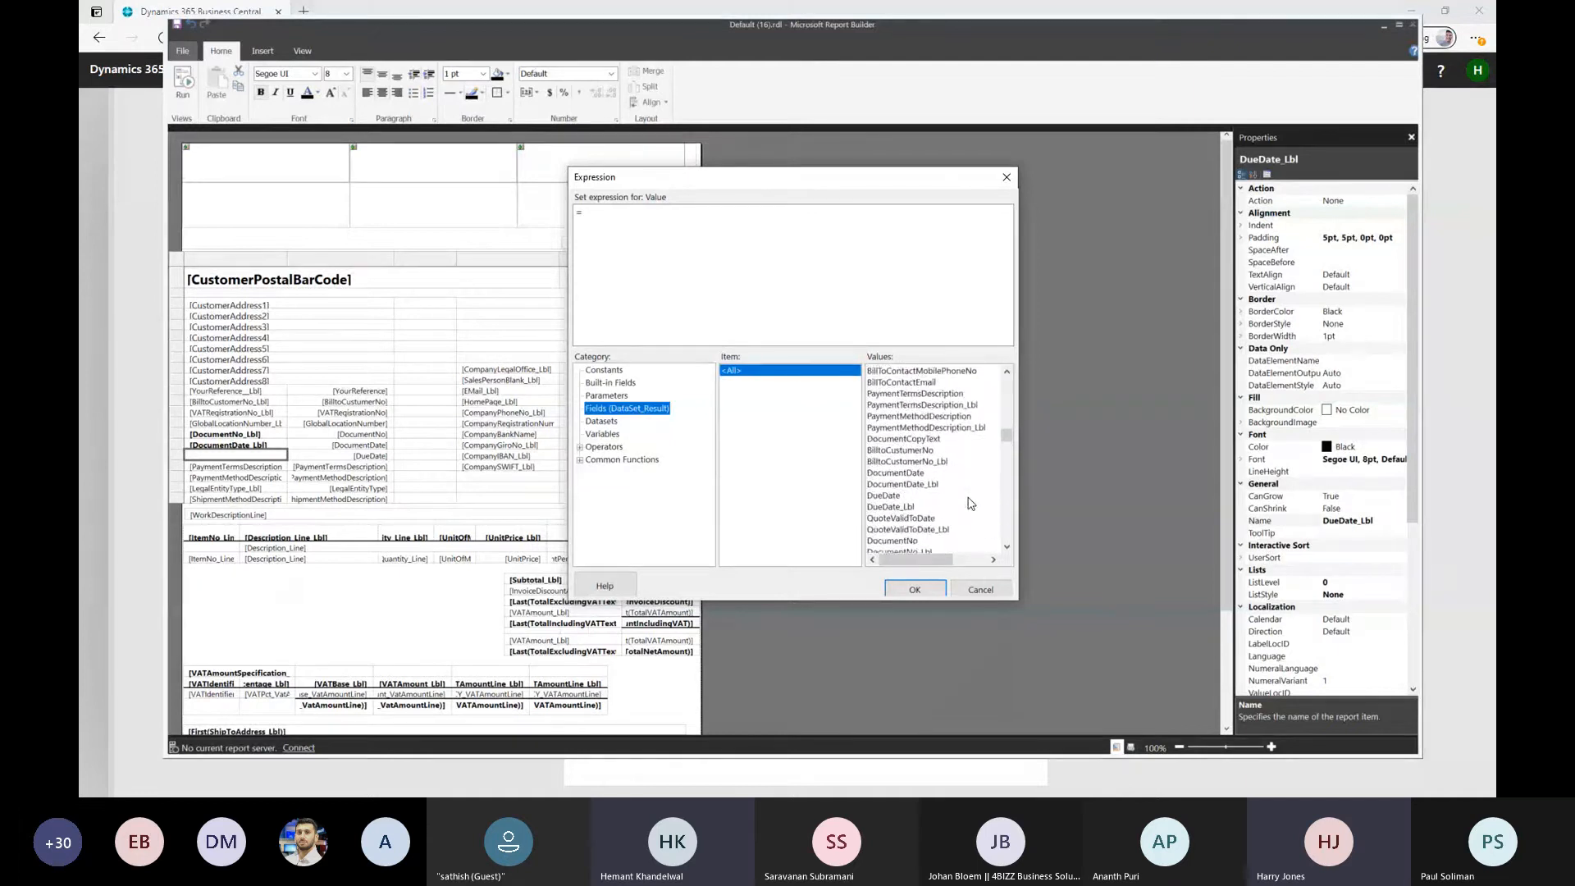
{"action": "left_click", "coordinate": [898, 451]}
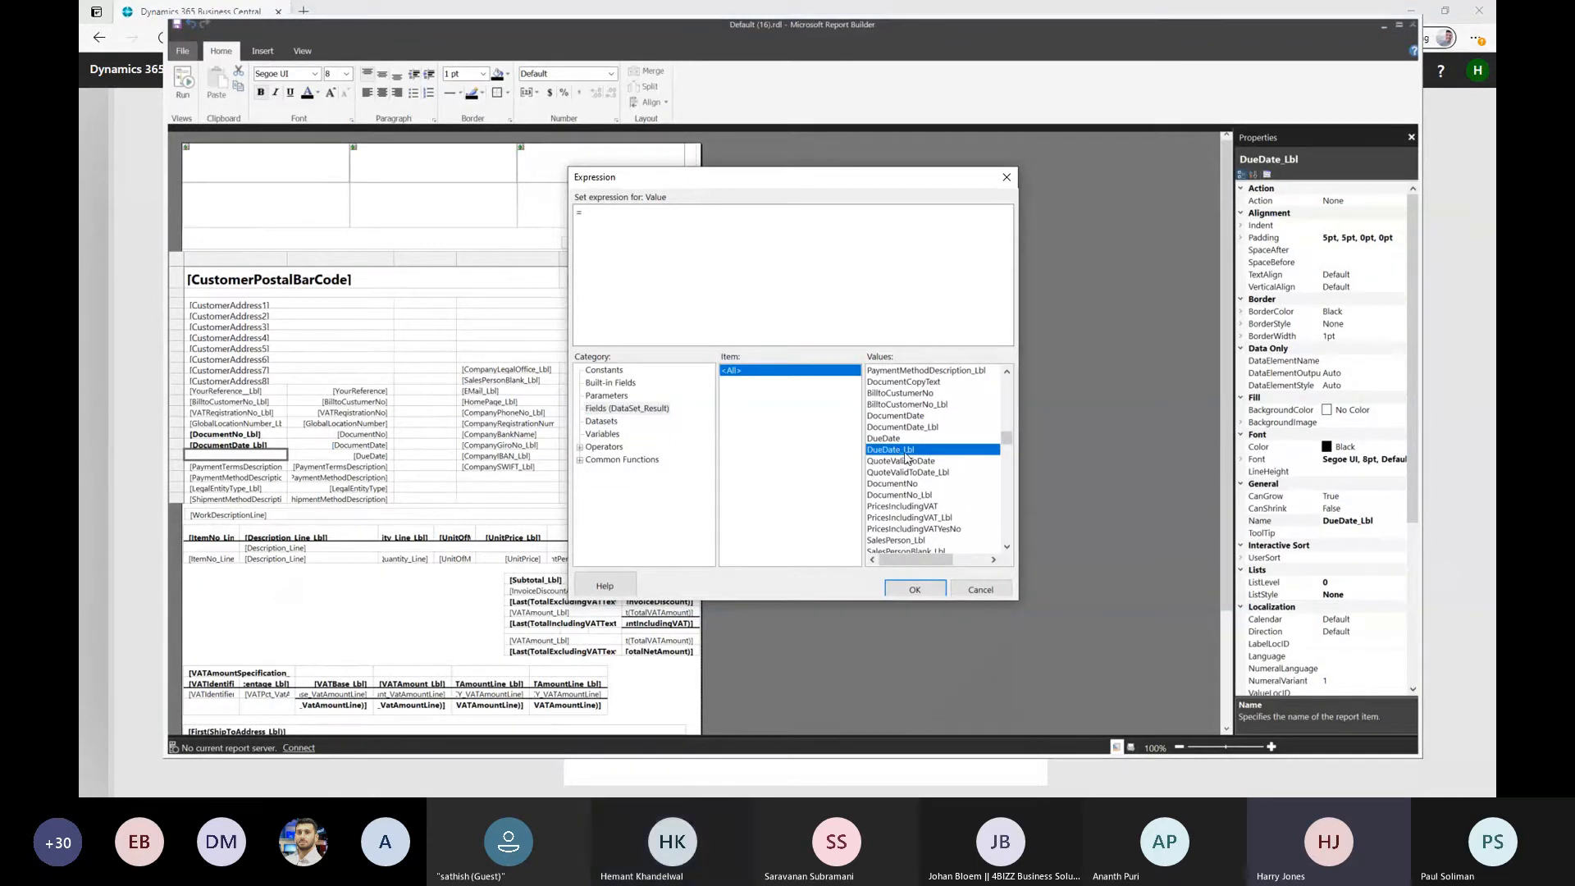
{"action": "double_click", "coordinate": [898, 451]}
{"action": "left_click", "coordinate": [913, 590]}
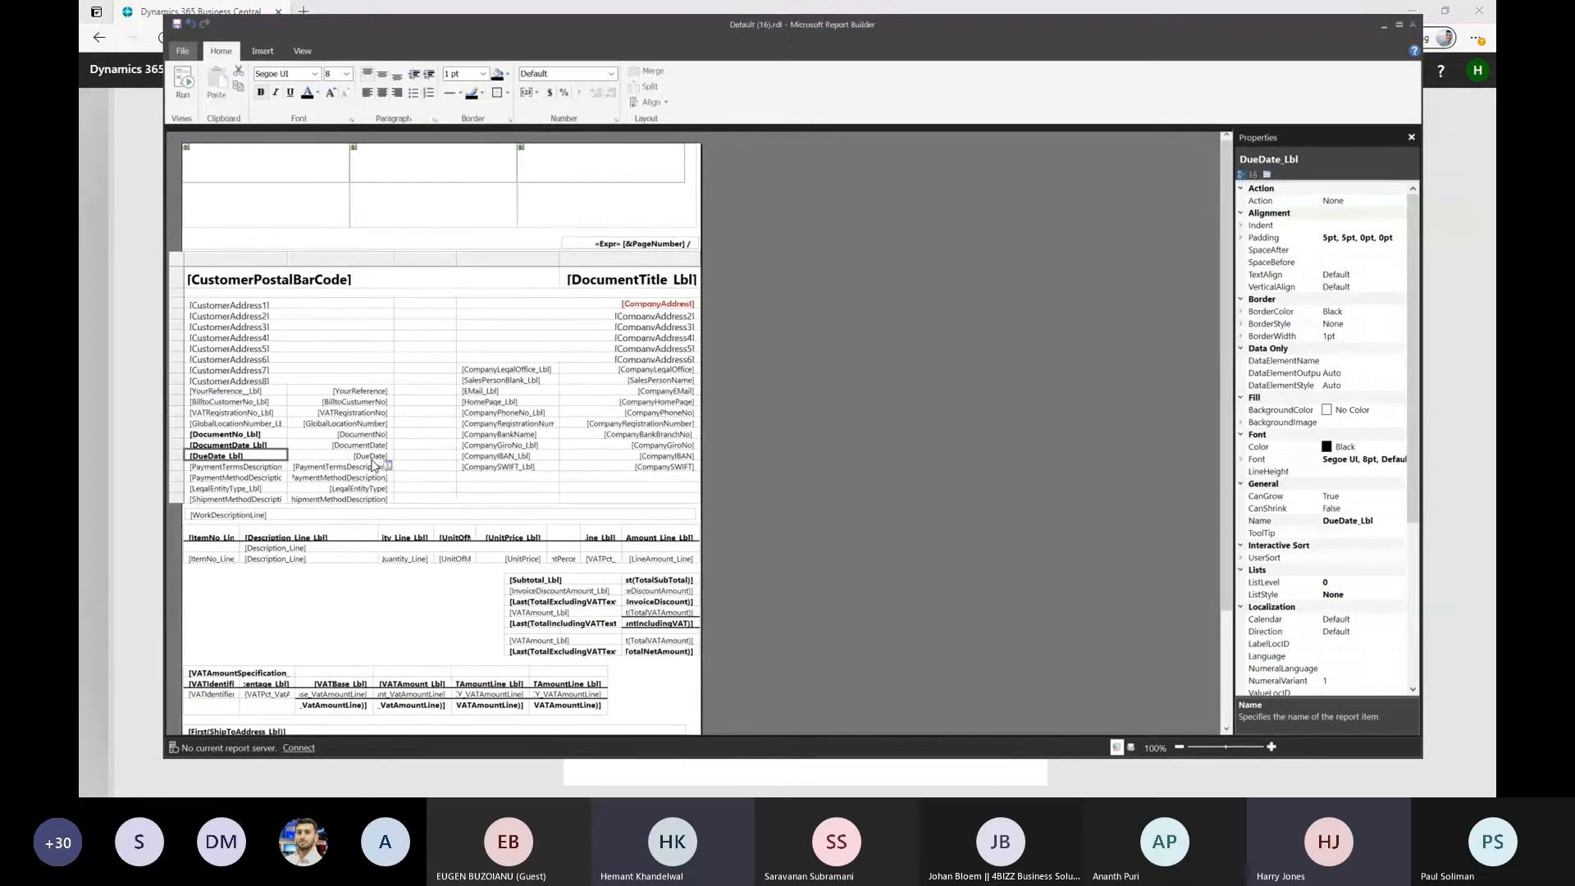
Open the value expression of the DueDate text box, highlight its field name, and close the expression without changes
{"action": "double_click", "coordinate": [369, 455]}
{"action": "right_click", "coordinate": [366, 455]}
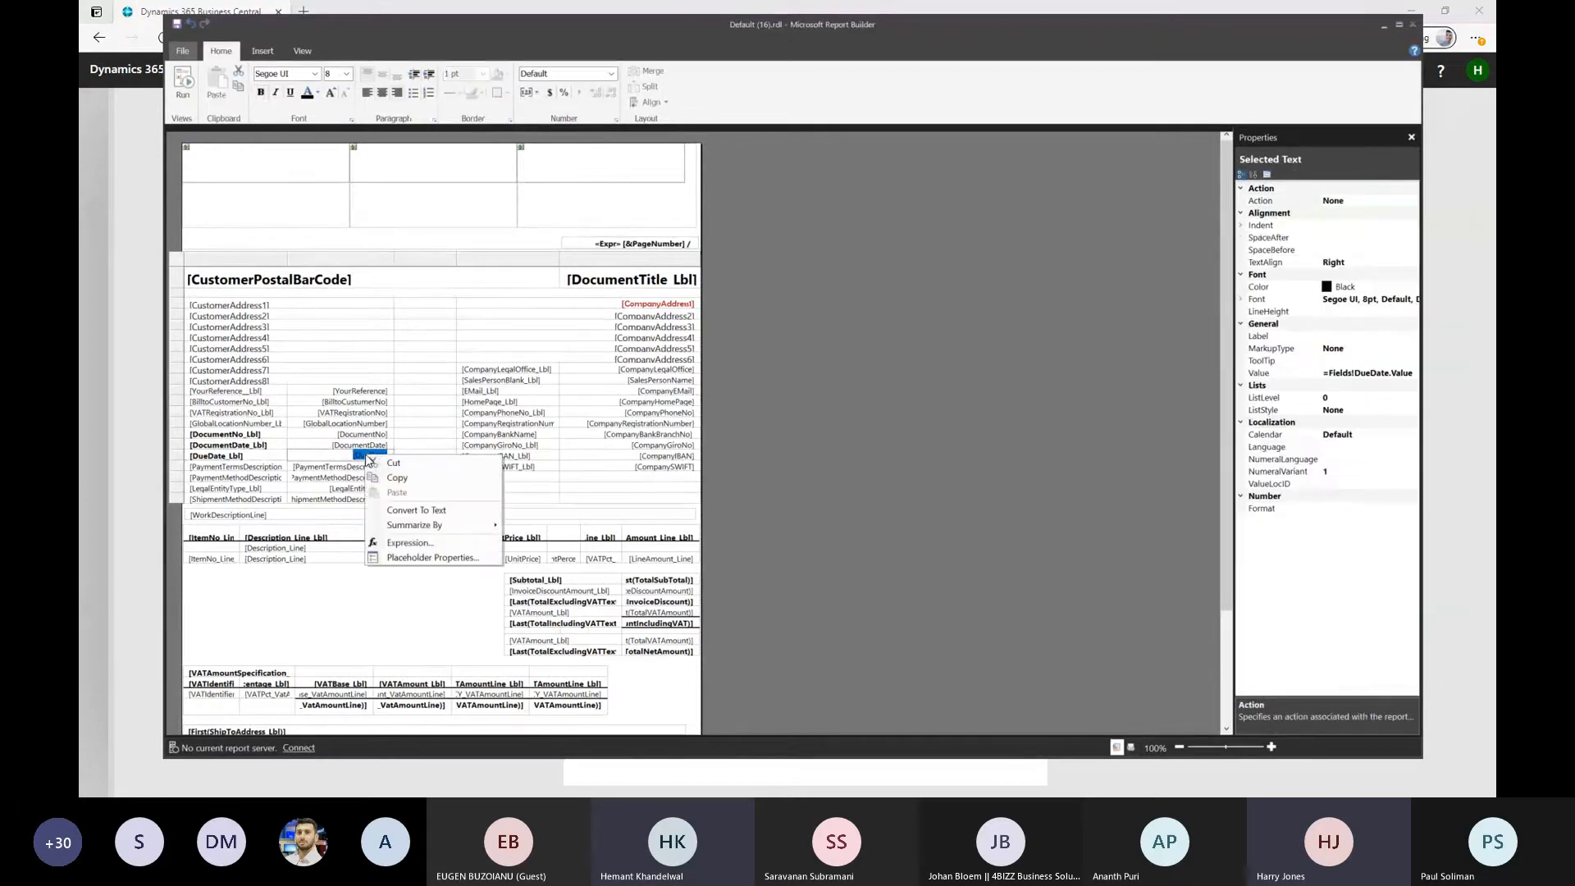
{"action": "left_click", "coordinate": [408, 543]}
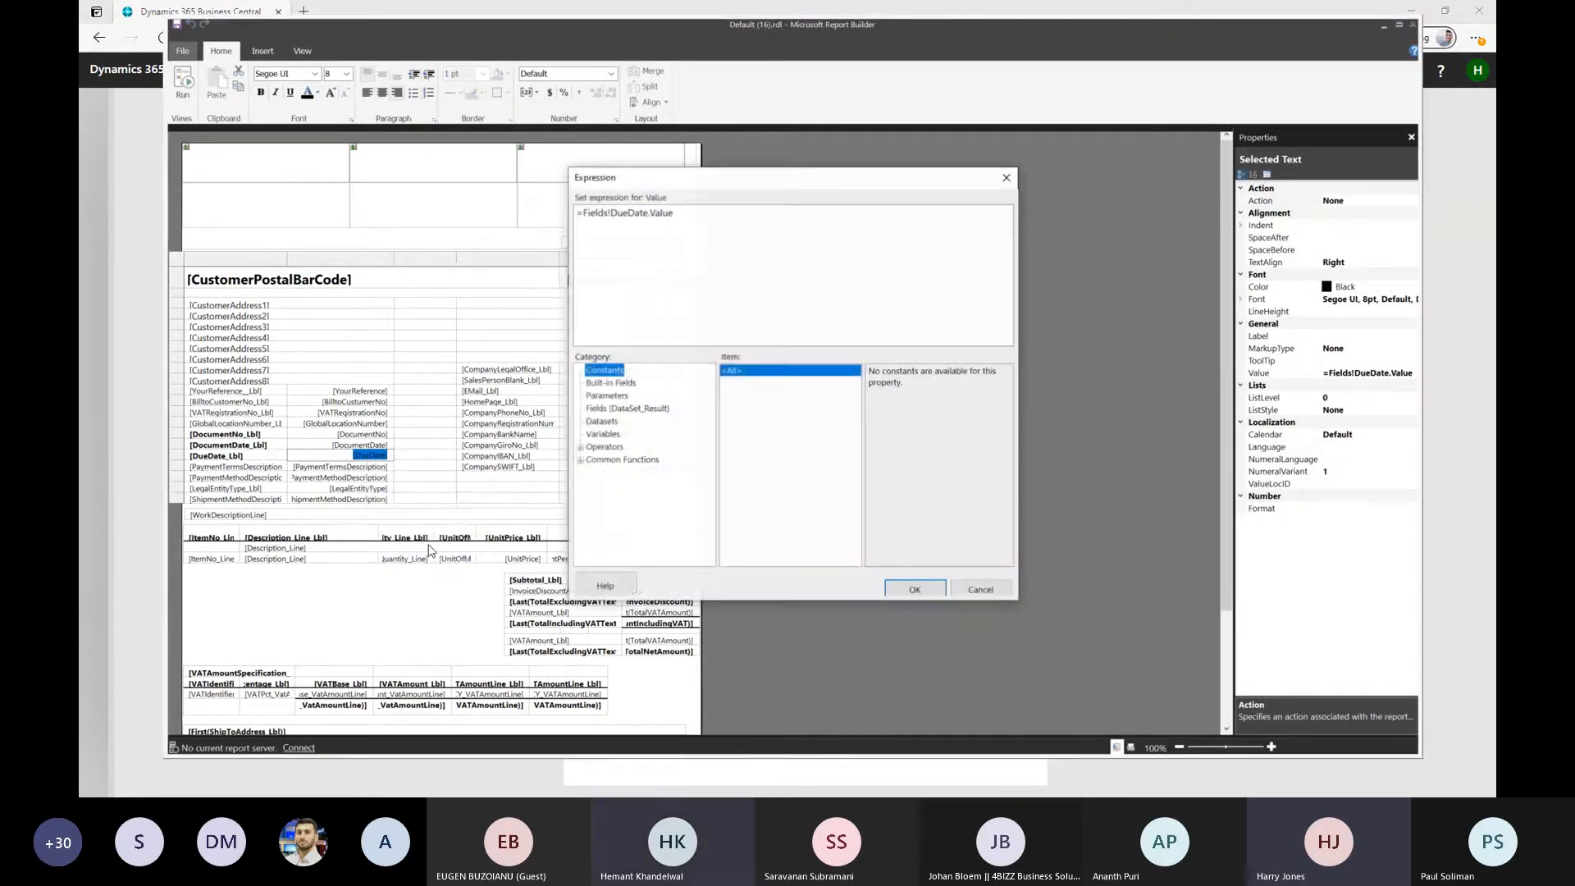
{"action": "left_click", "coordinate": [648, 214]}
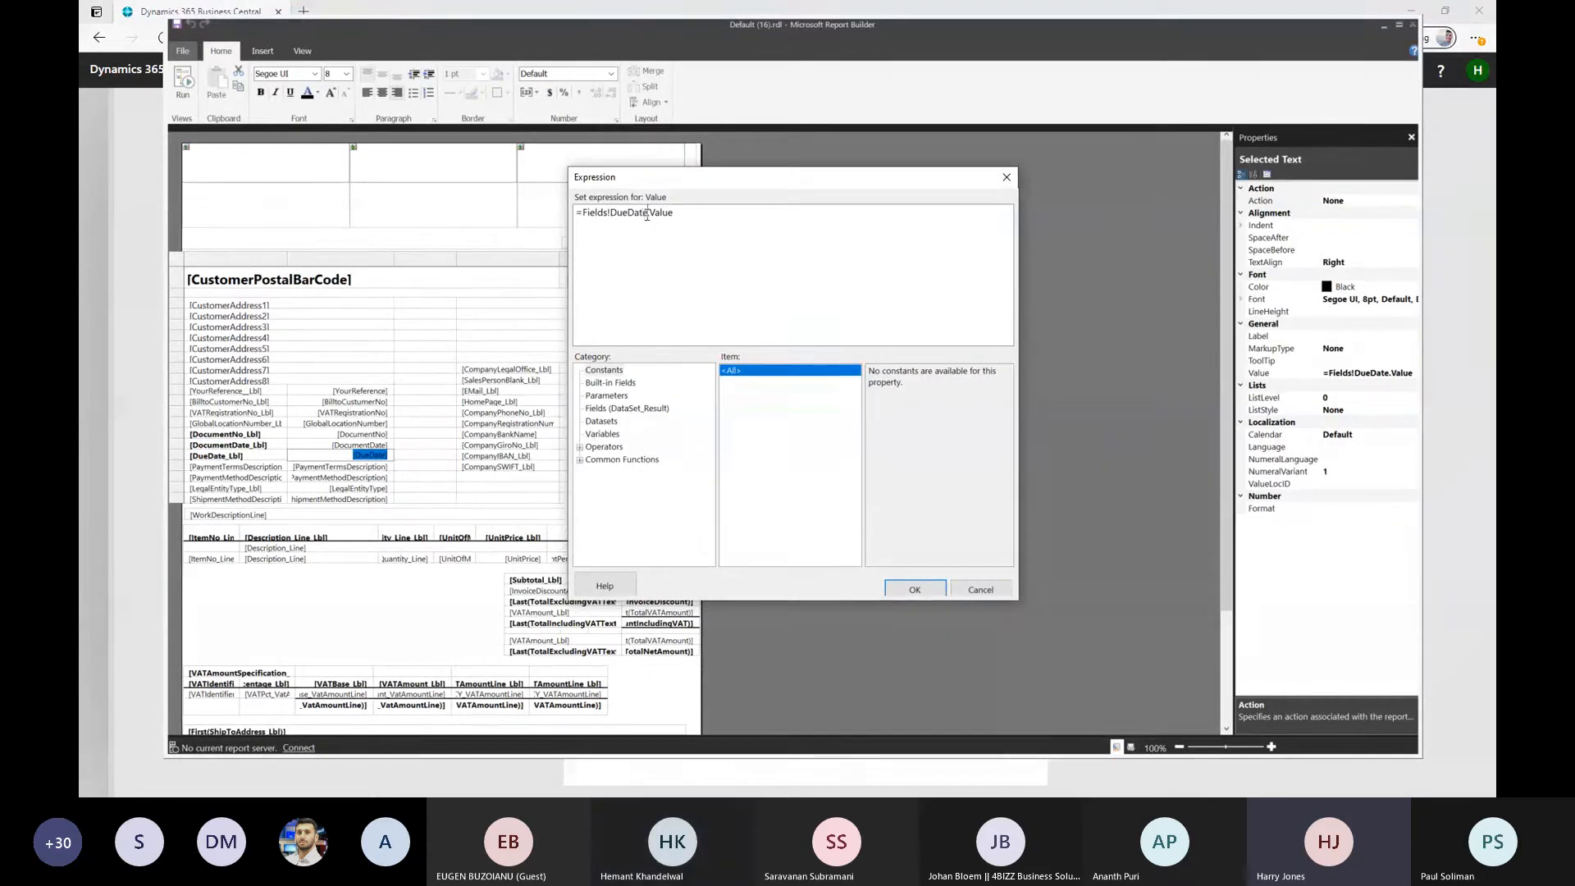
{"action": "left_click_drag", "start_coordinate": [648, 213], "coordinate": [610, 213]}
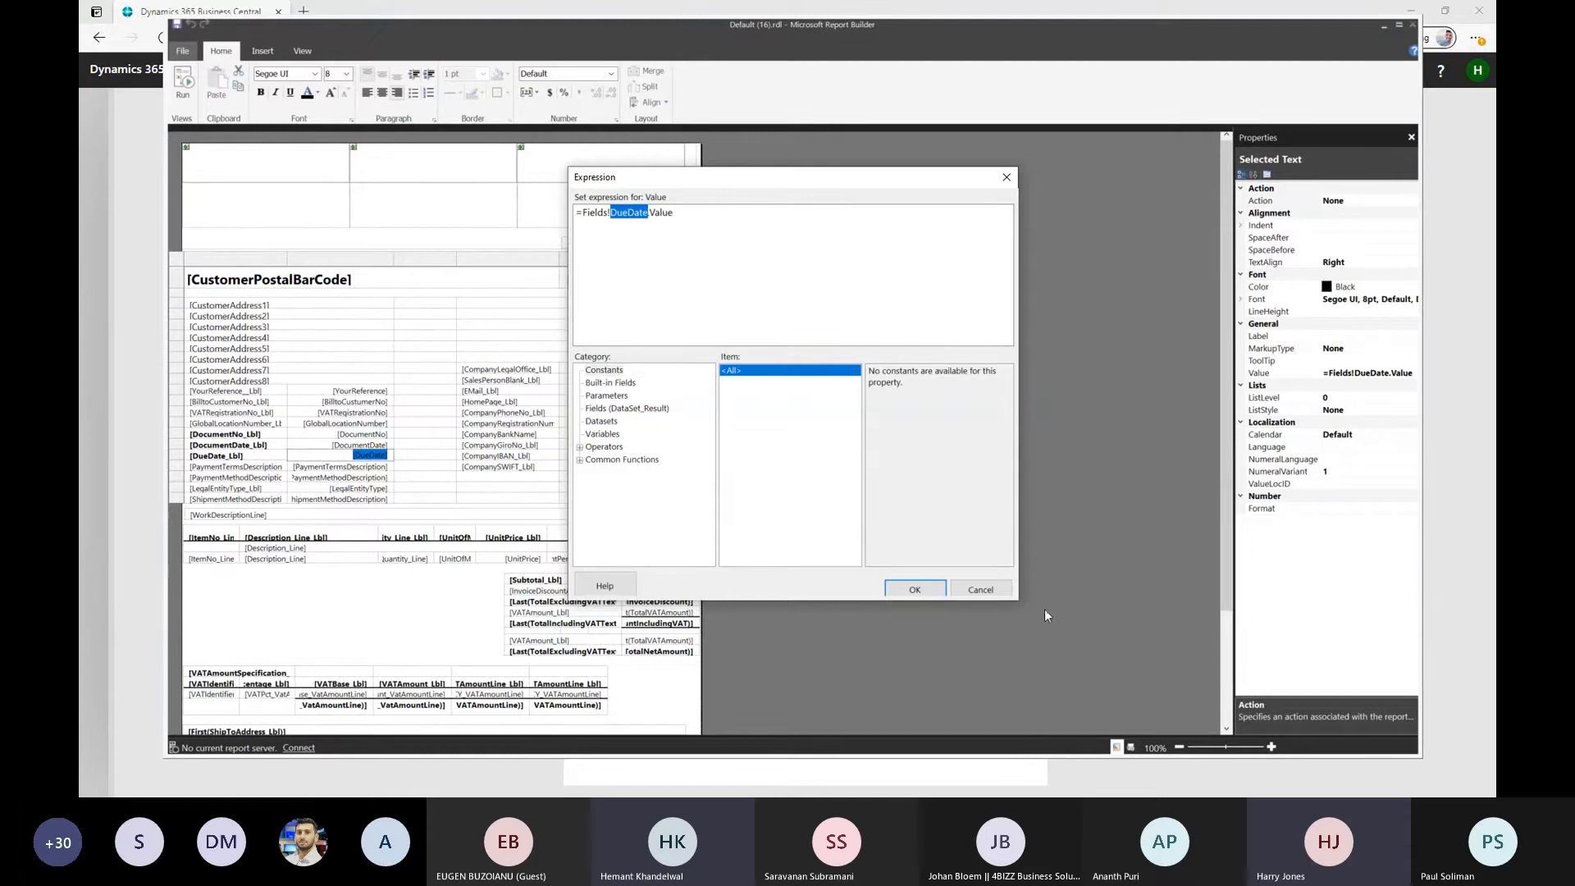
{"action": "left_click", "coordinate": [980, 589]}
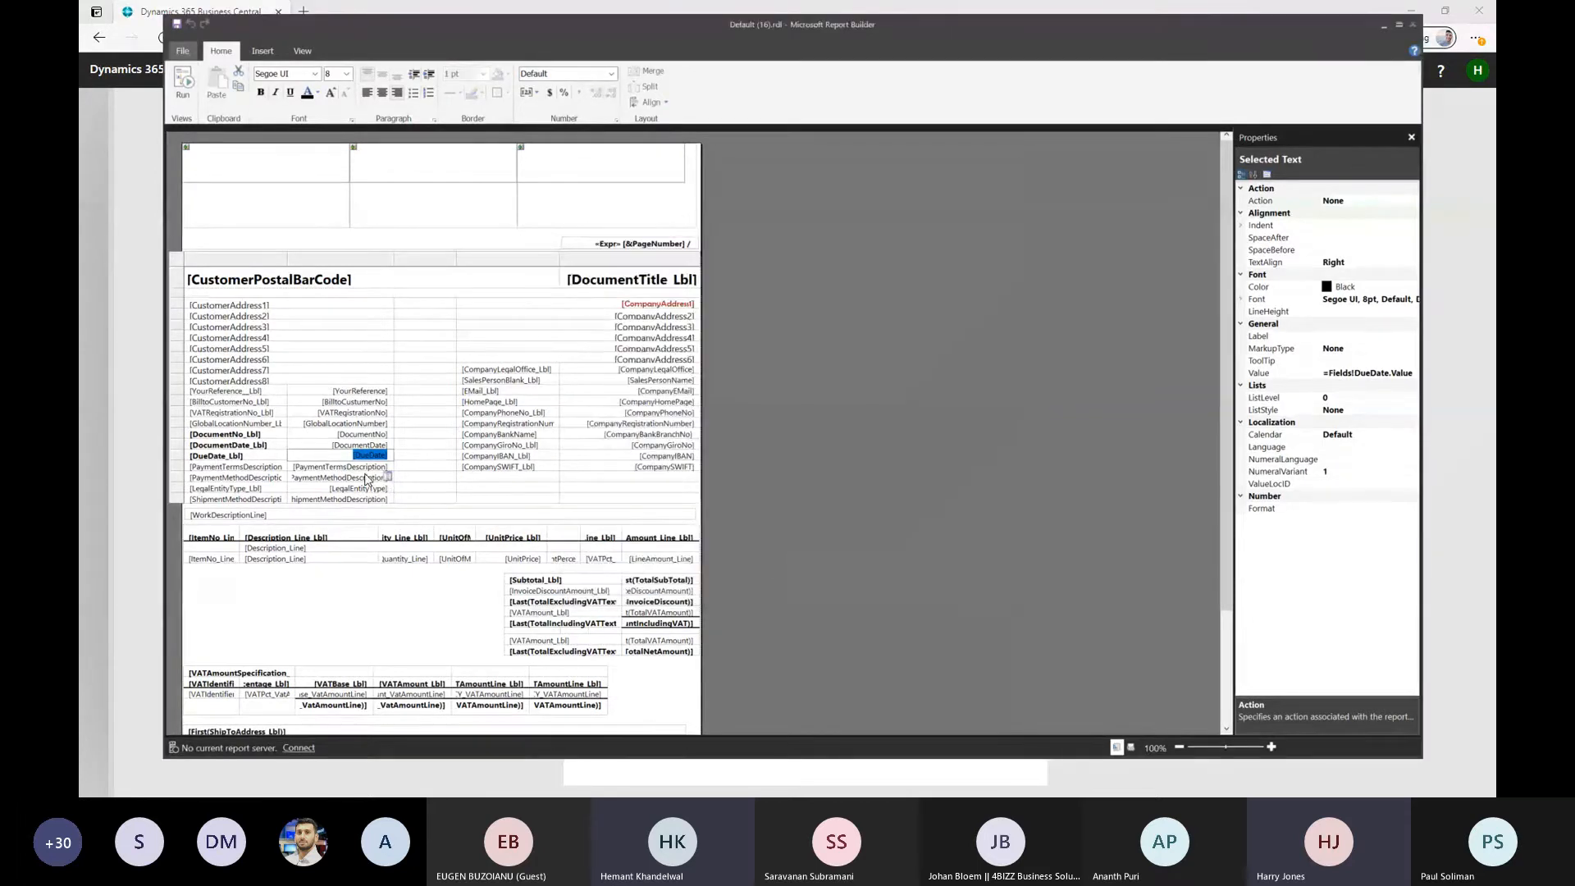
Reopen the DueDate text box's value expression, browse the full list of fields in DataSet_Result, and cancel
{"action": "left_click", "coordinate": [338, 469]}
{"action": "right_click", "coordinate": [353, 456]}
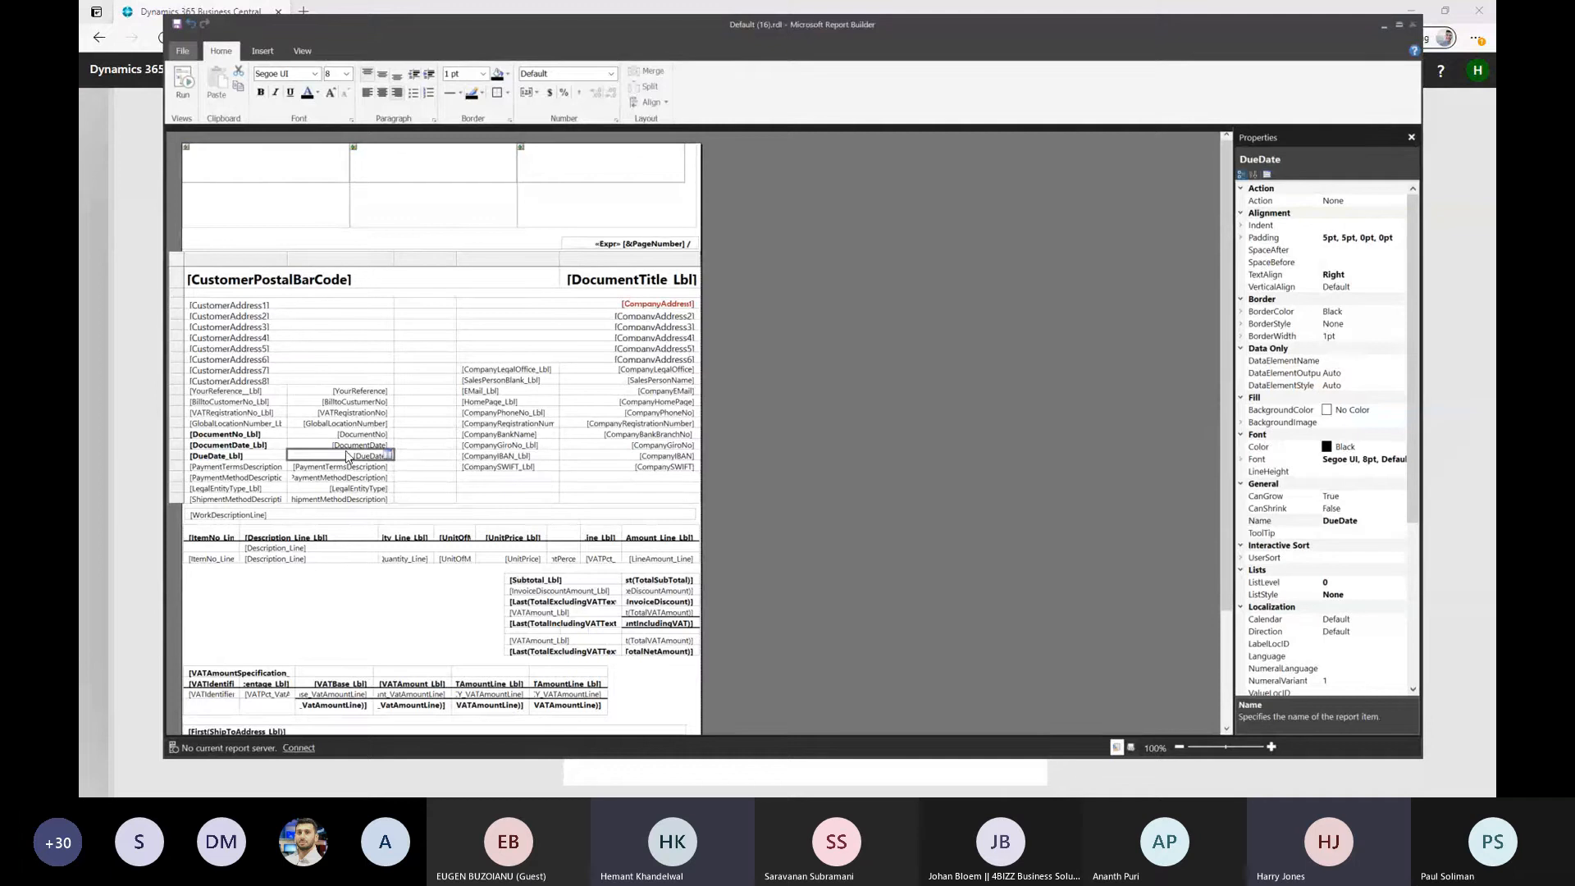
{"action": "left_click", "coordinate": [395, 557]}
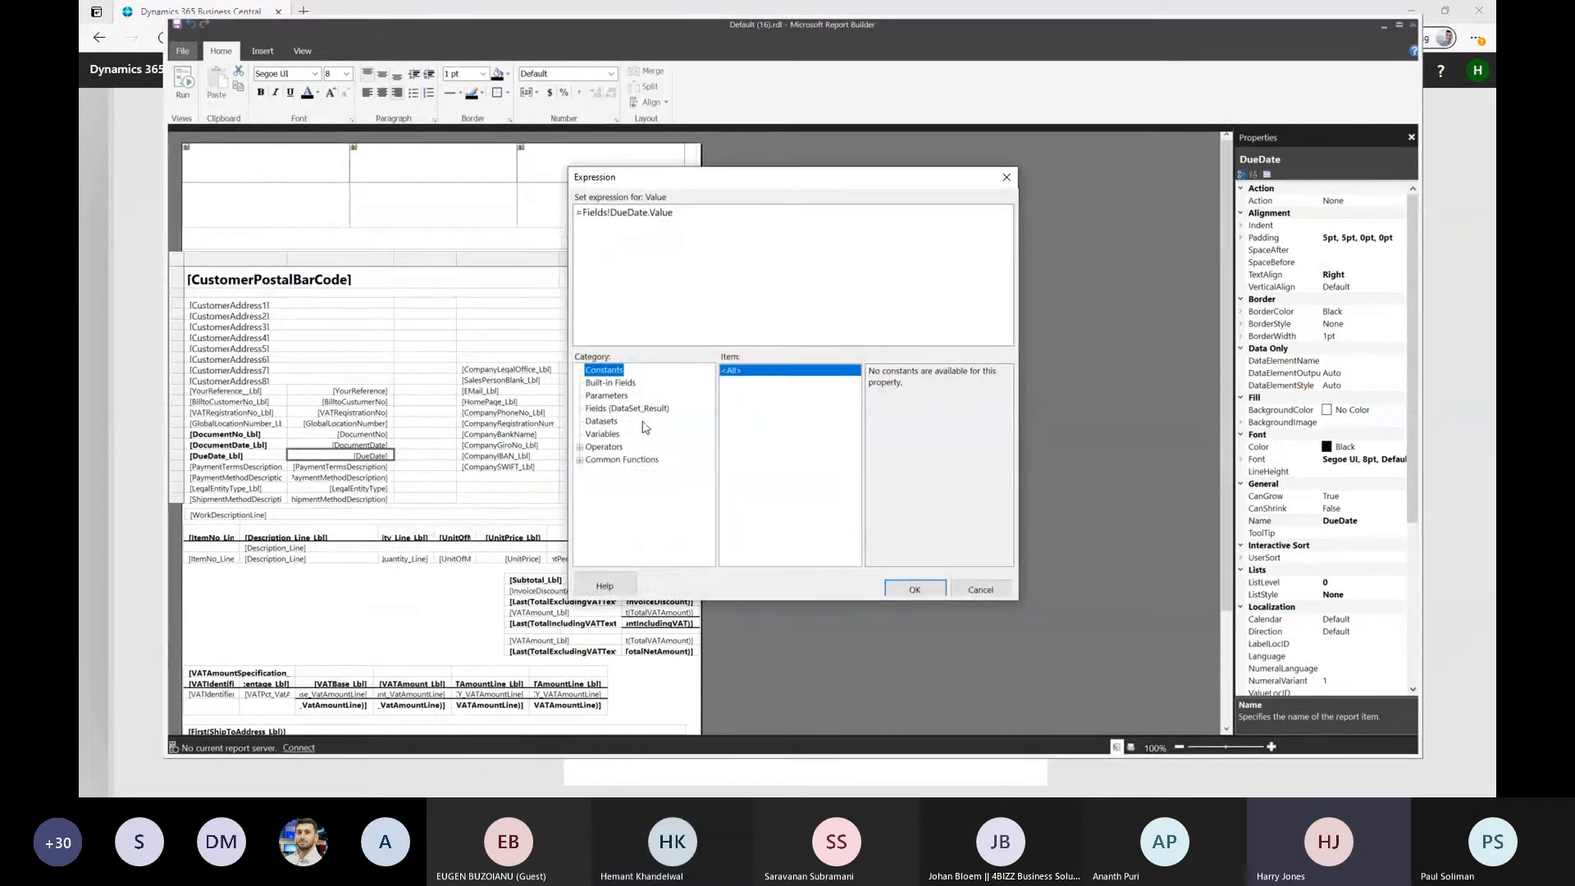
{"action": "left_click", "coordinate": [603, 409]}
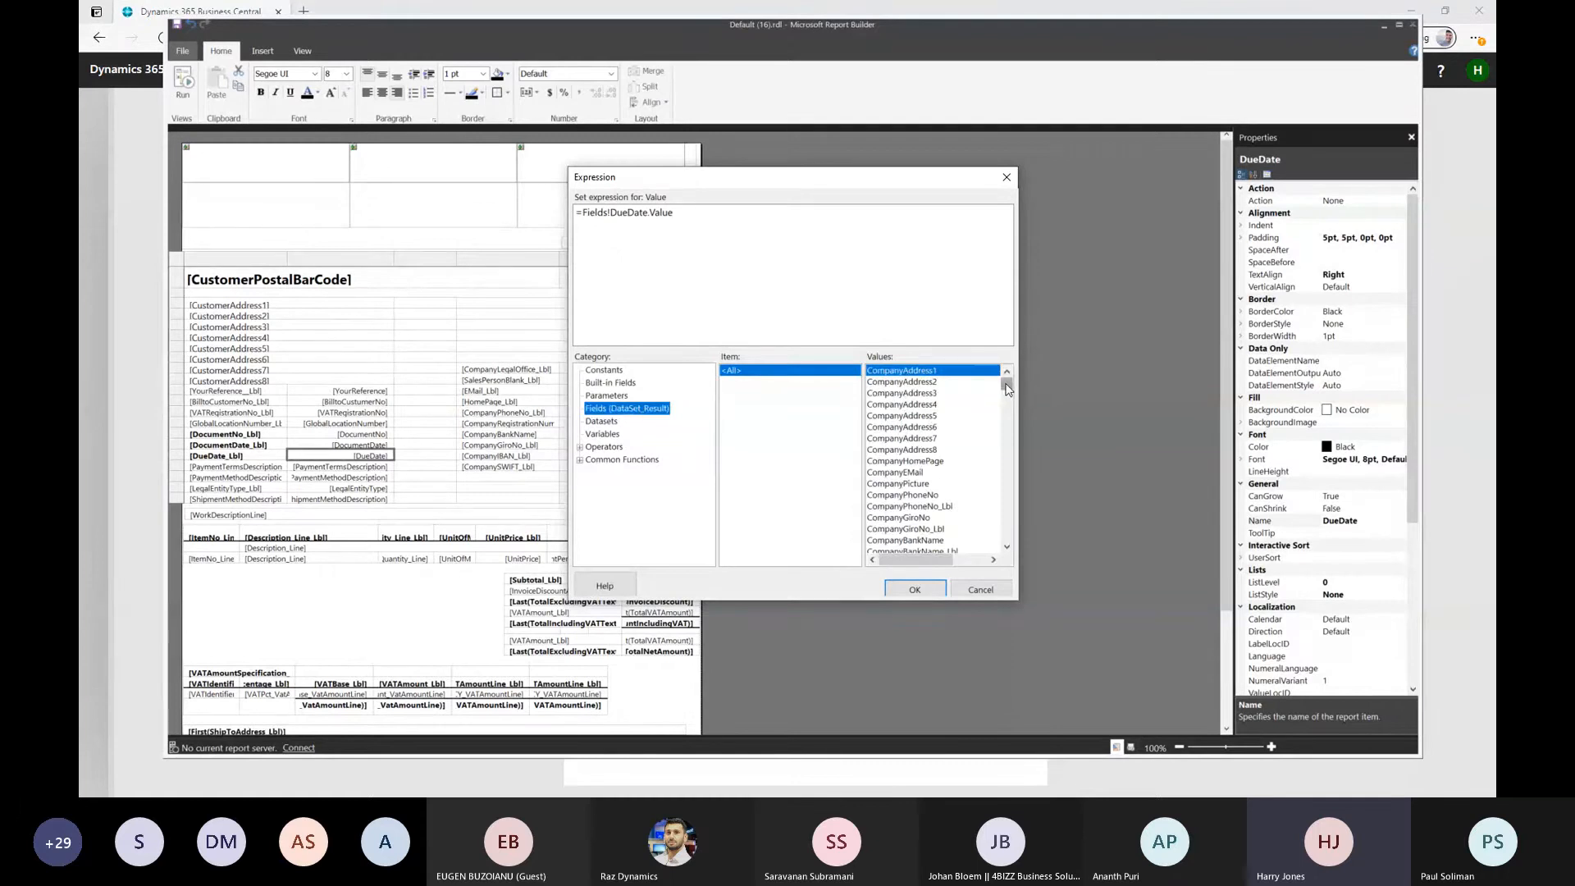
{"action": "left_click_drag", "start_coordinate": [1008, 389], "coordinate": [1008, 460]}
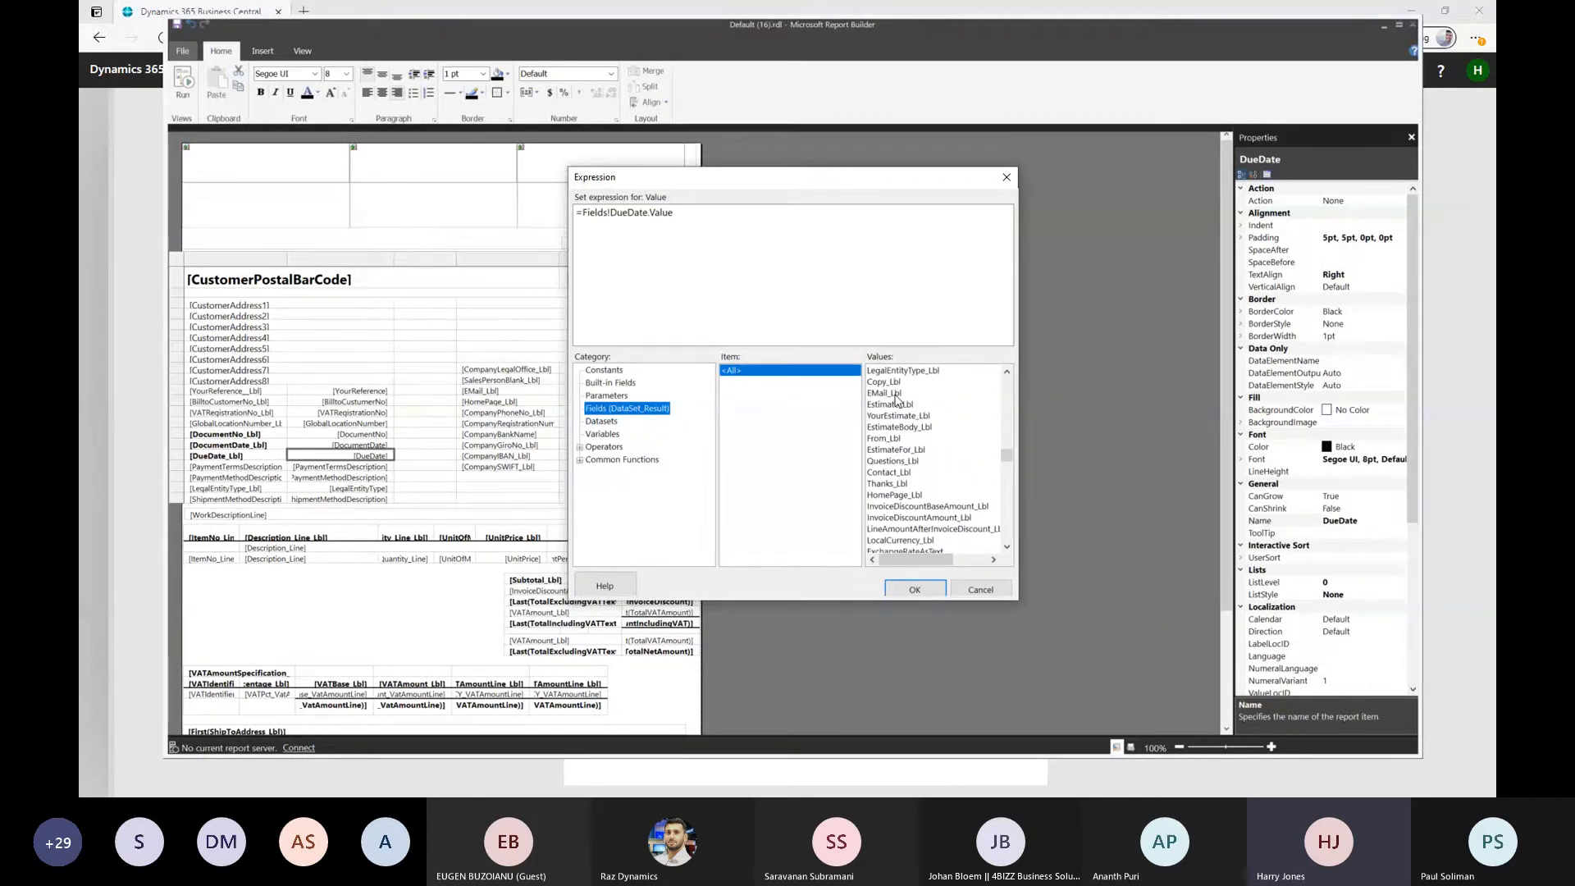
{"action": "left_click_drag", "start_coordinate": [1011, 456], "coordinate": [1010, 505]}
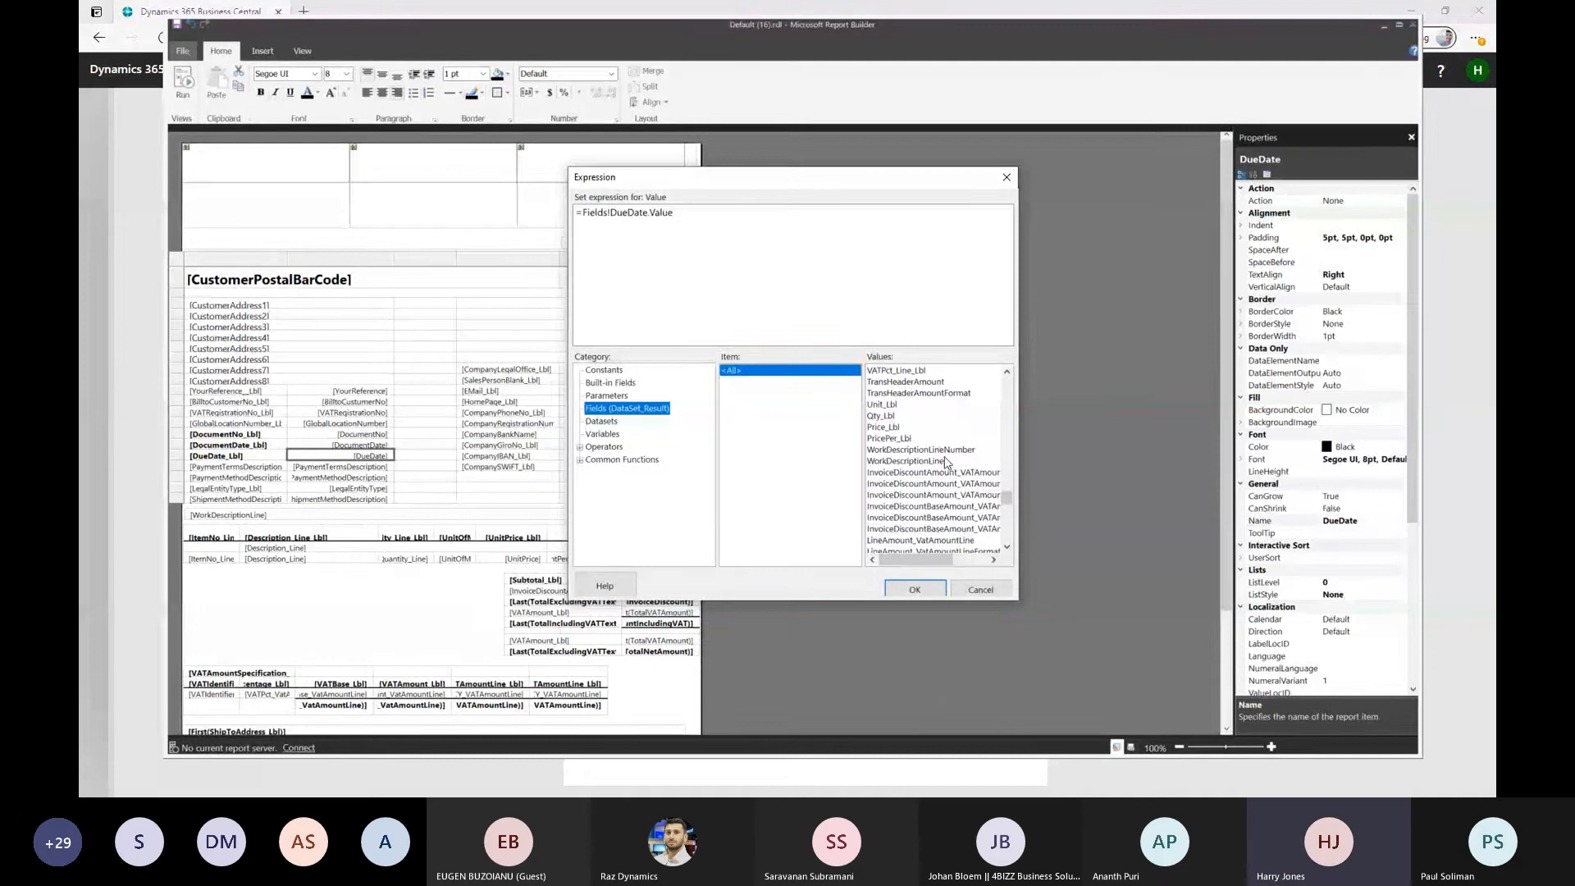
{"action": "left_click", "coordinate": [1010, 512]}
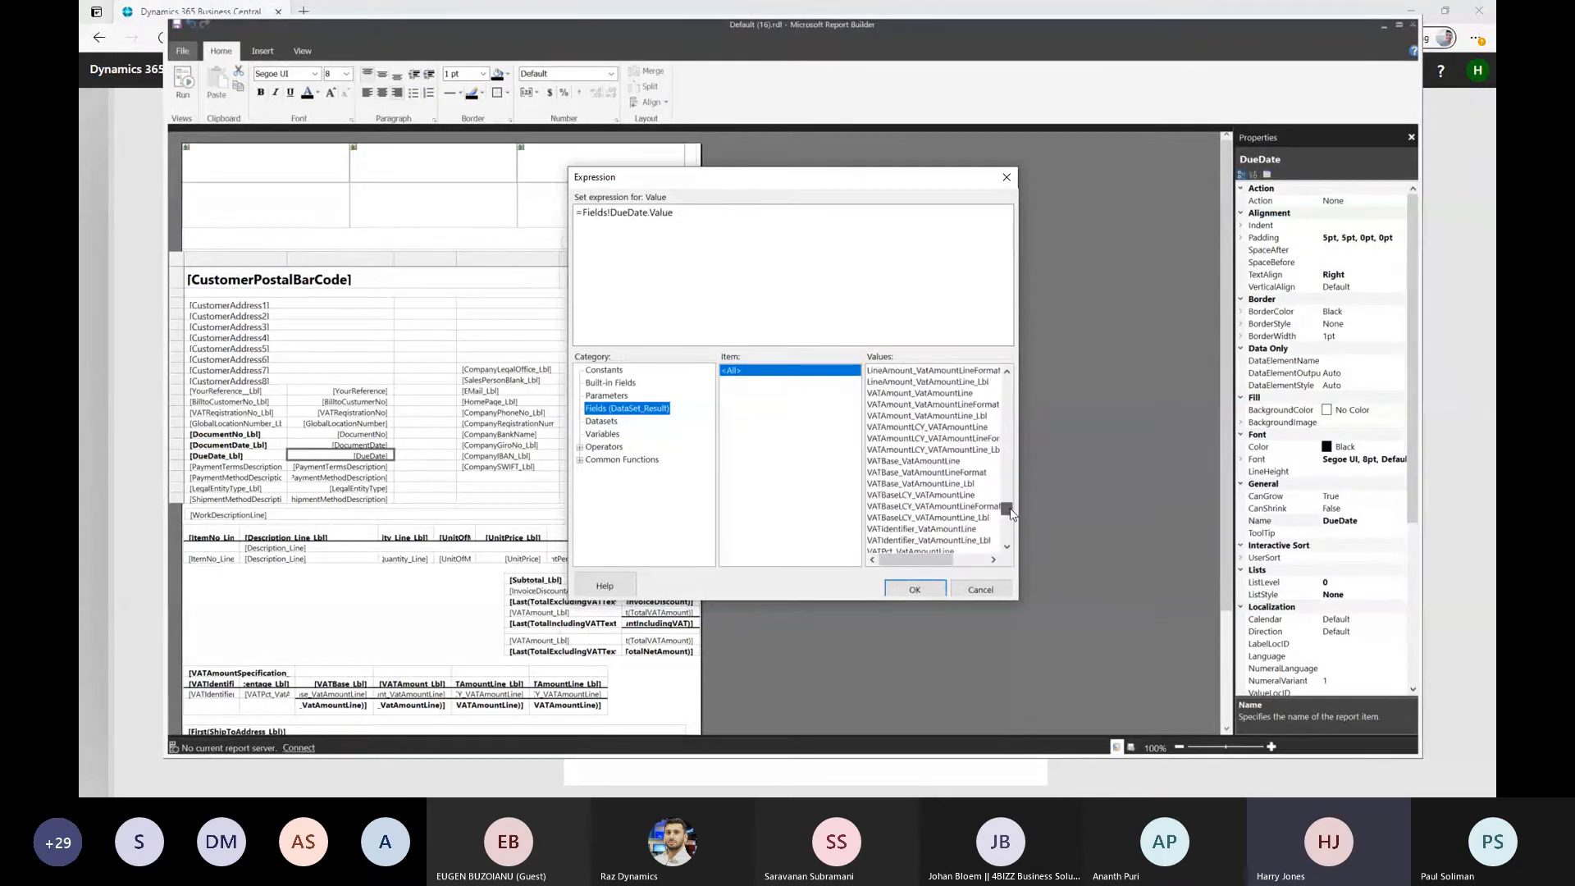
{"action": "left_click_drag", "start_coordinate": [1011, 513], "coordinate": [995, 535]}
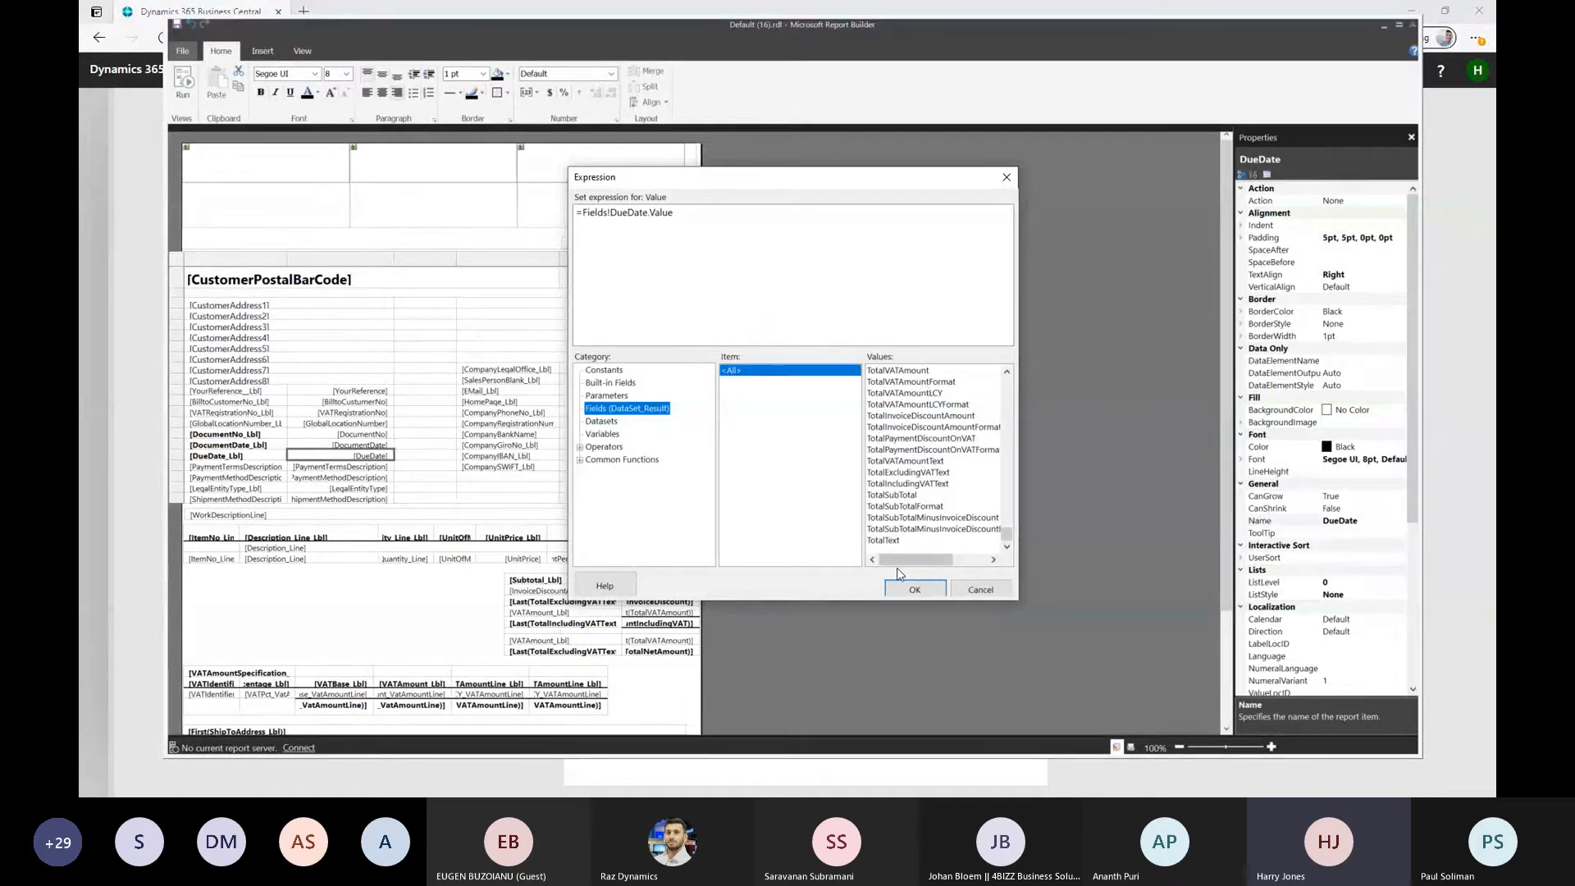
{"action": "left_click", "coordinate": [982, 589]}
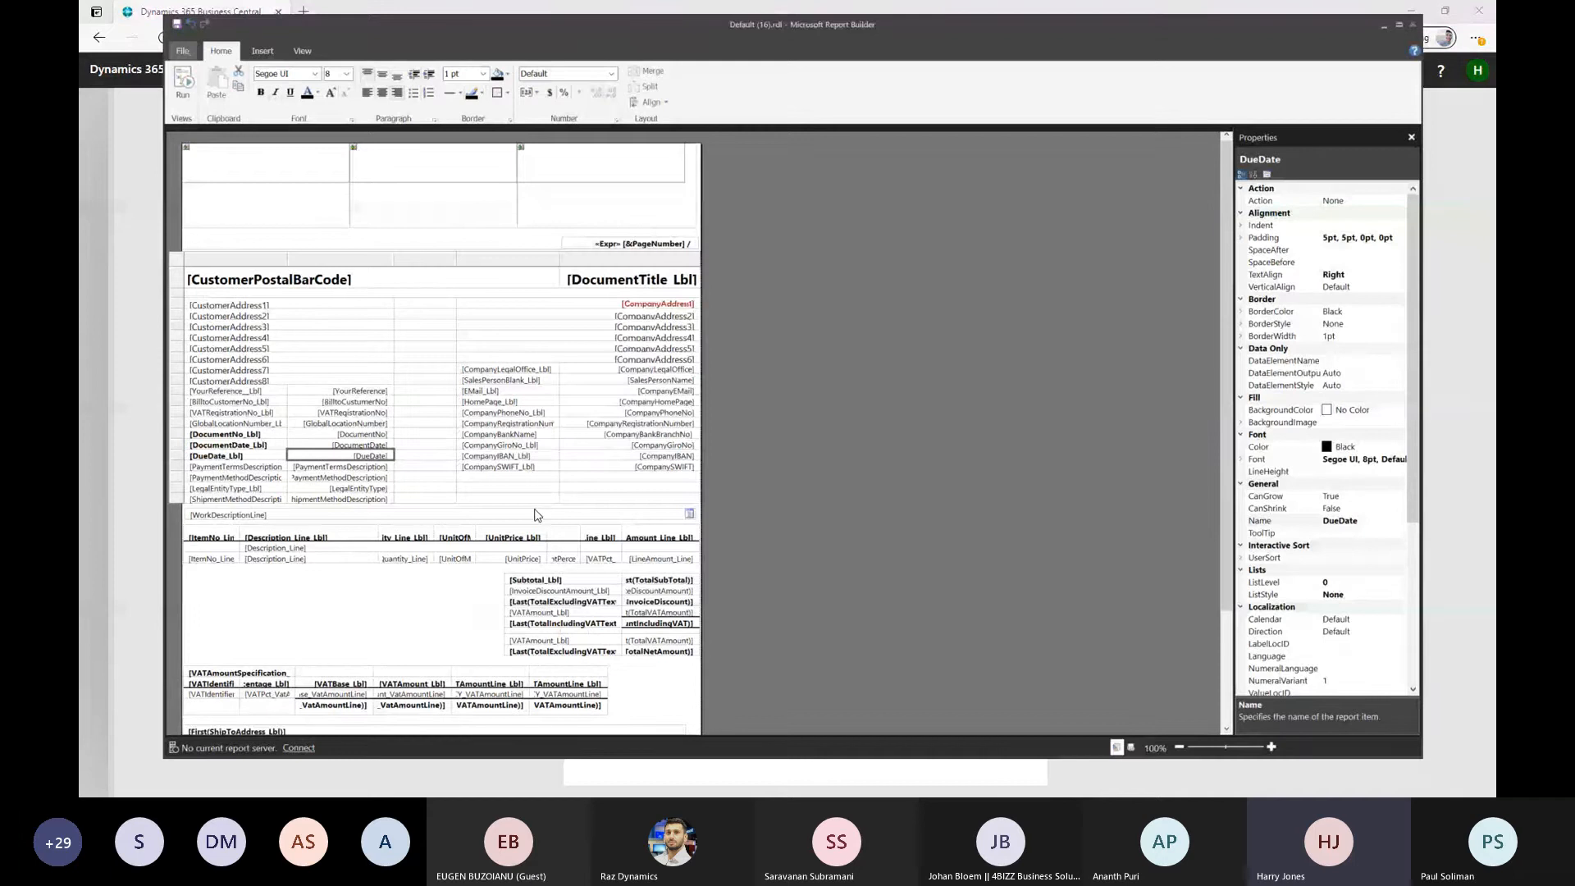
Clear the DueDate text box's value expression after the equals sign and insert the DueDate field from DataSet_Result again
{"action": "right_click", "coordinate": [343, 460]}
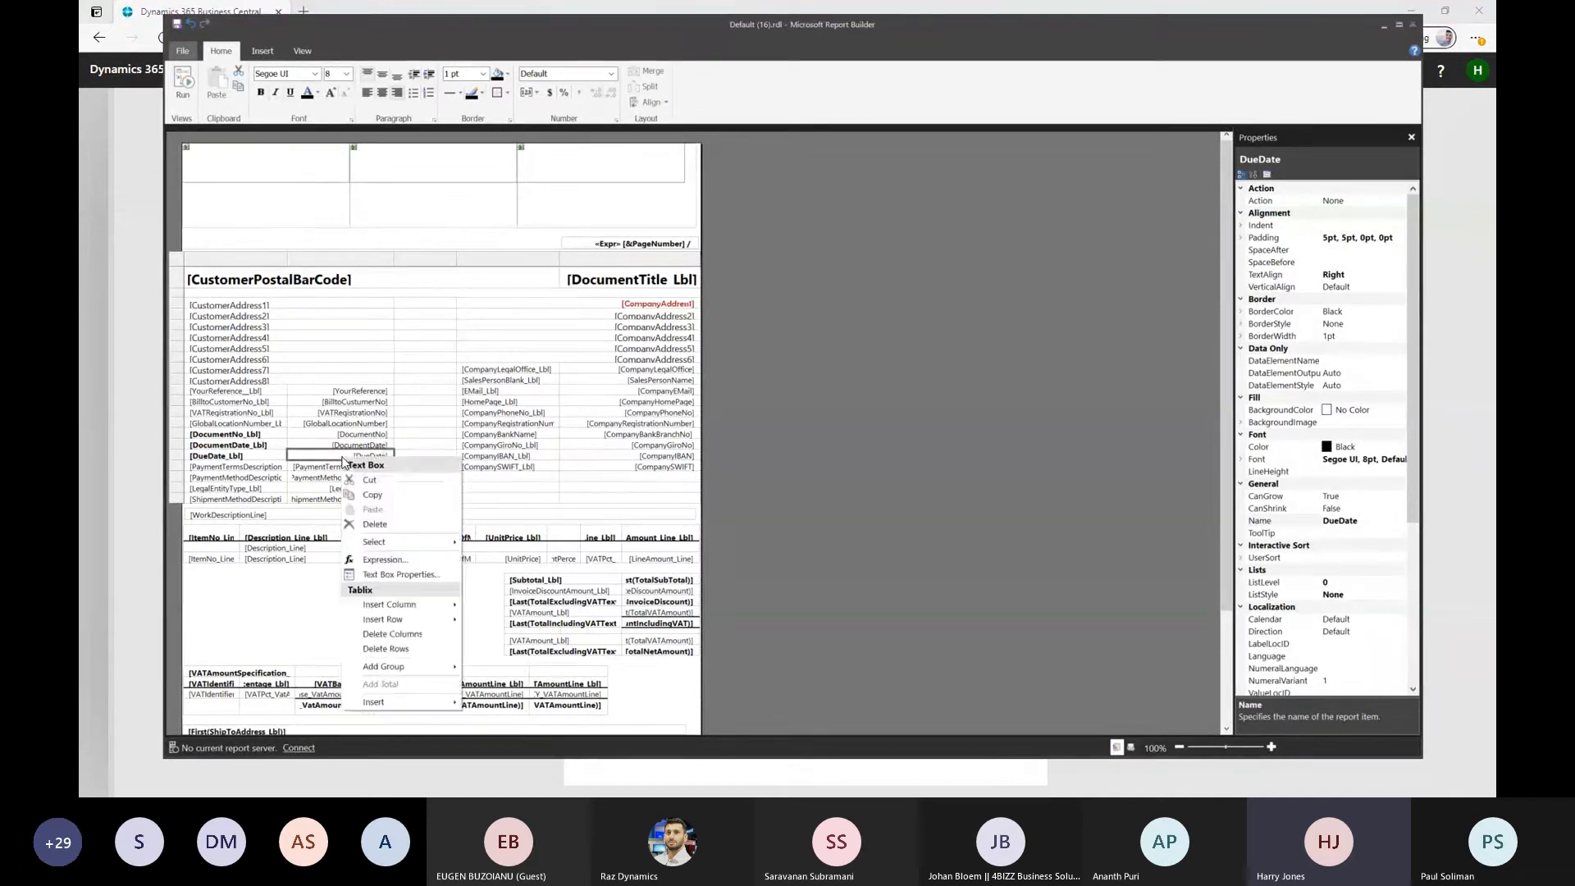
{"action": "left_click", "coordinate": [385, 559]}
{"action": "left_click_drag", "start_coordinate": [580, 221], "coordinate": [586, 218]}
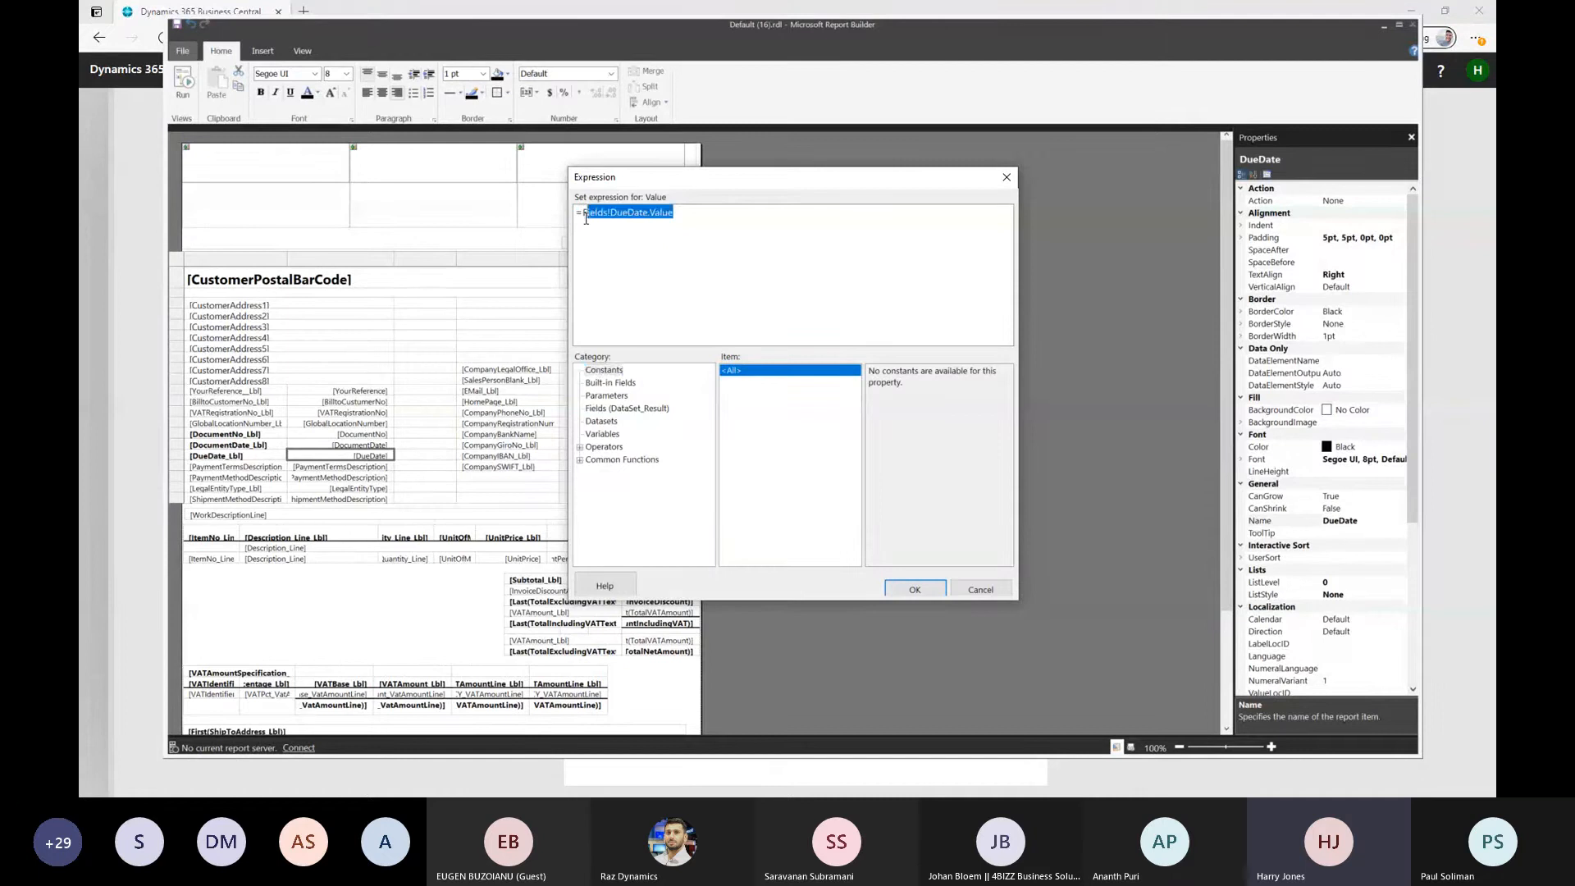
{"action": "key", "text": "BackSpace"}
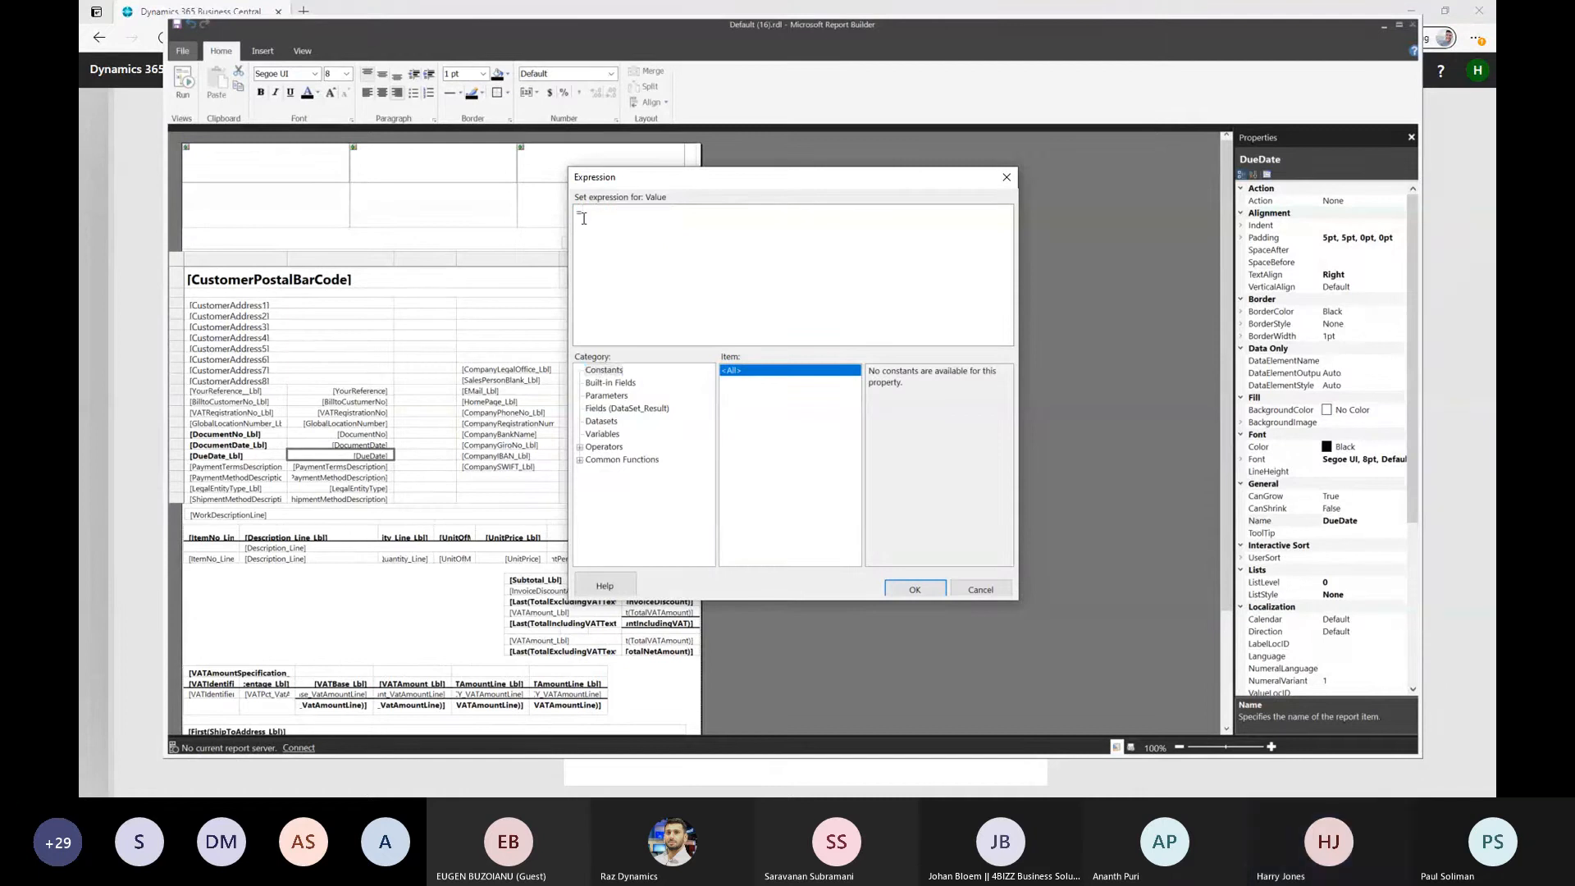
{"action": "left_click", "coordinate": [619, 408]}
{"action": "scroll", "coordinate": [923, 422], "scroll_direction": "down", "scroll_amount": 10}
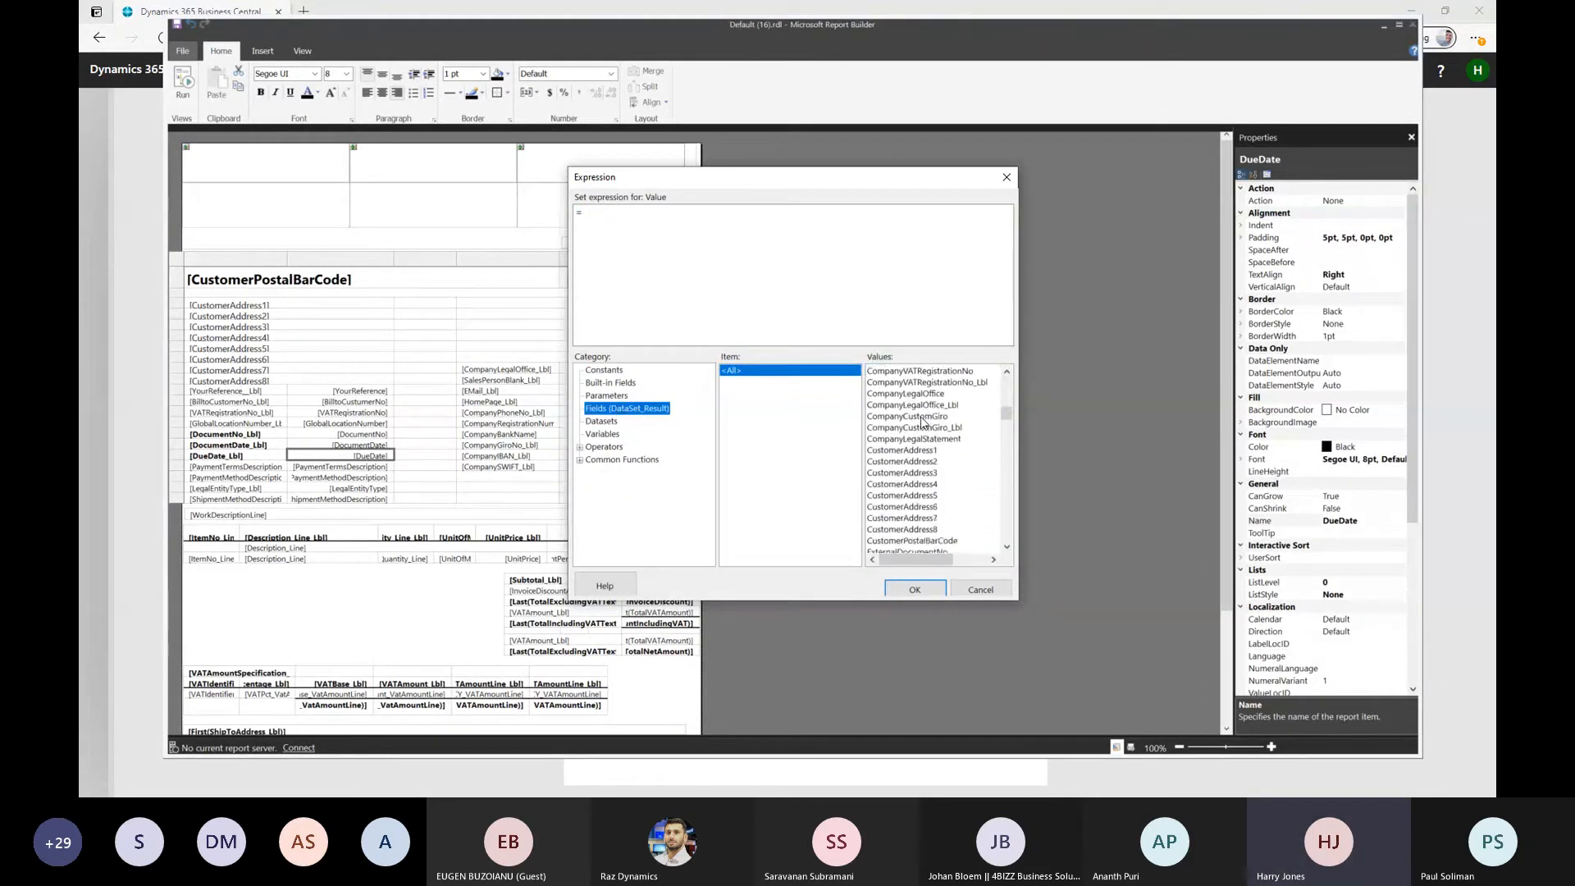
{"action": "scroll", "coordinate": [923, 423], "scroll_direction": "down", "scroll_amount": 10}
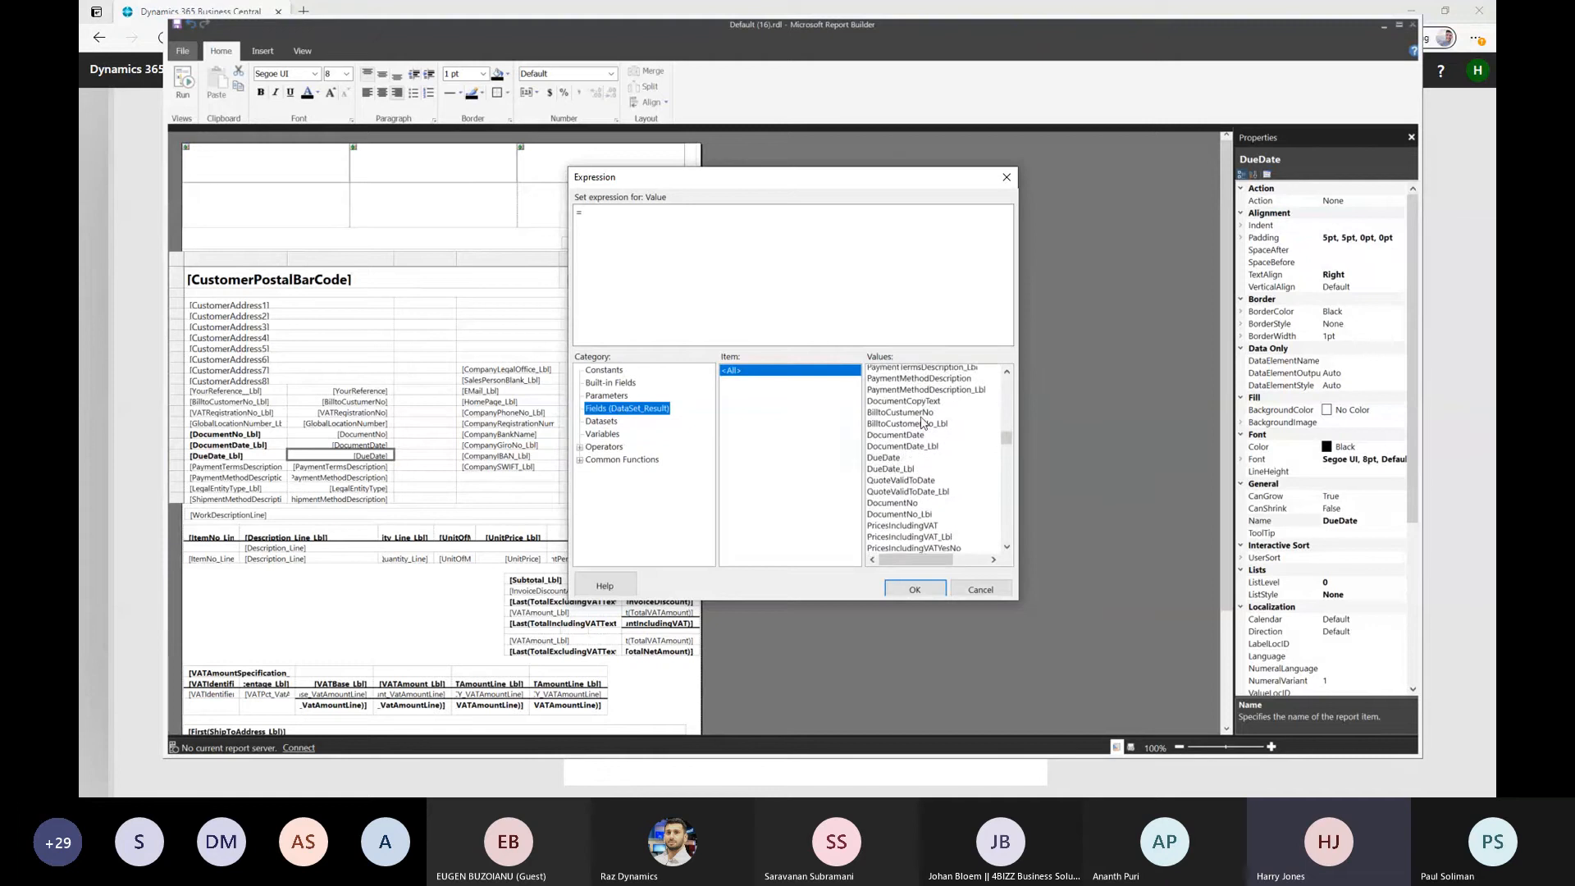
{"action": "left_click", "coordinate": [887, 442]}
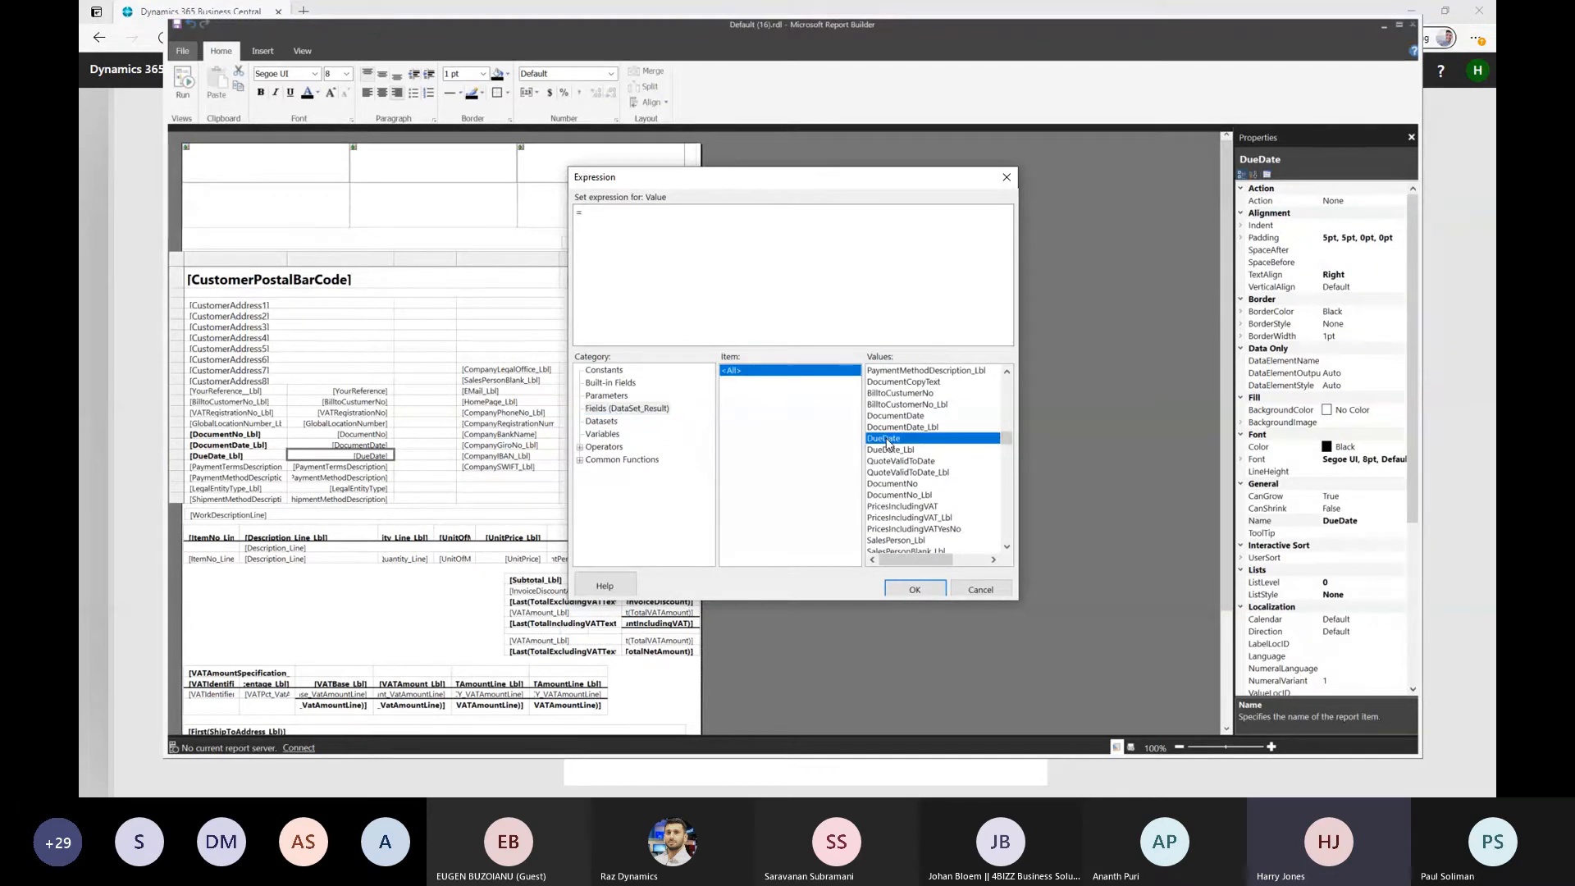
{"action": "double_click", "coordinate": [887, 441]}
{"action": "left_click", "coordinate": [914, 588]}
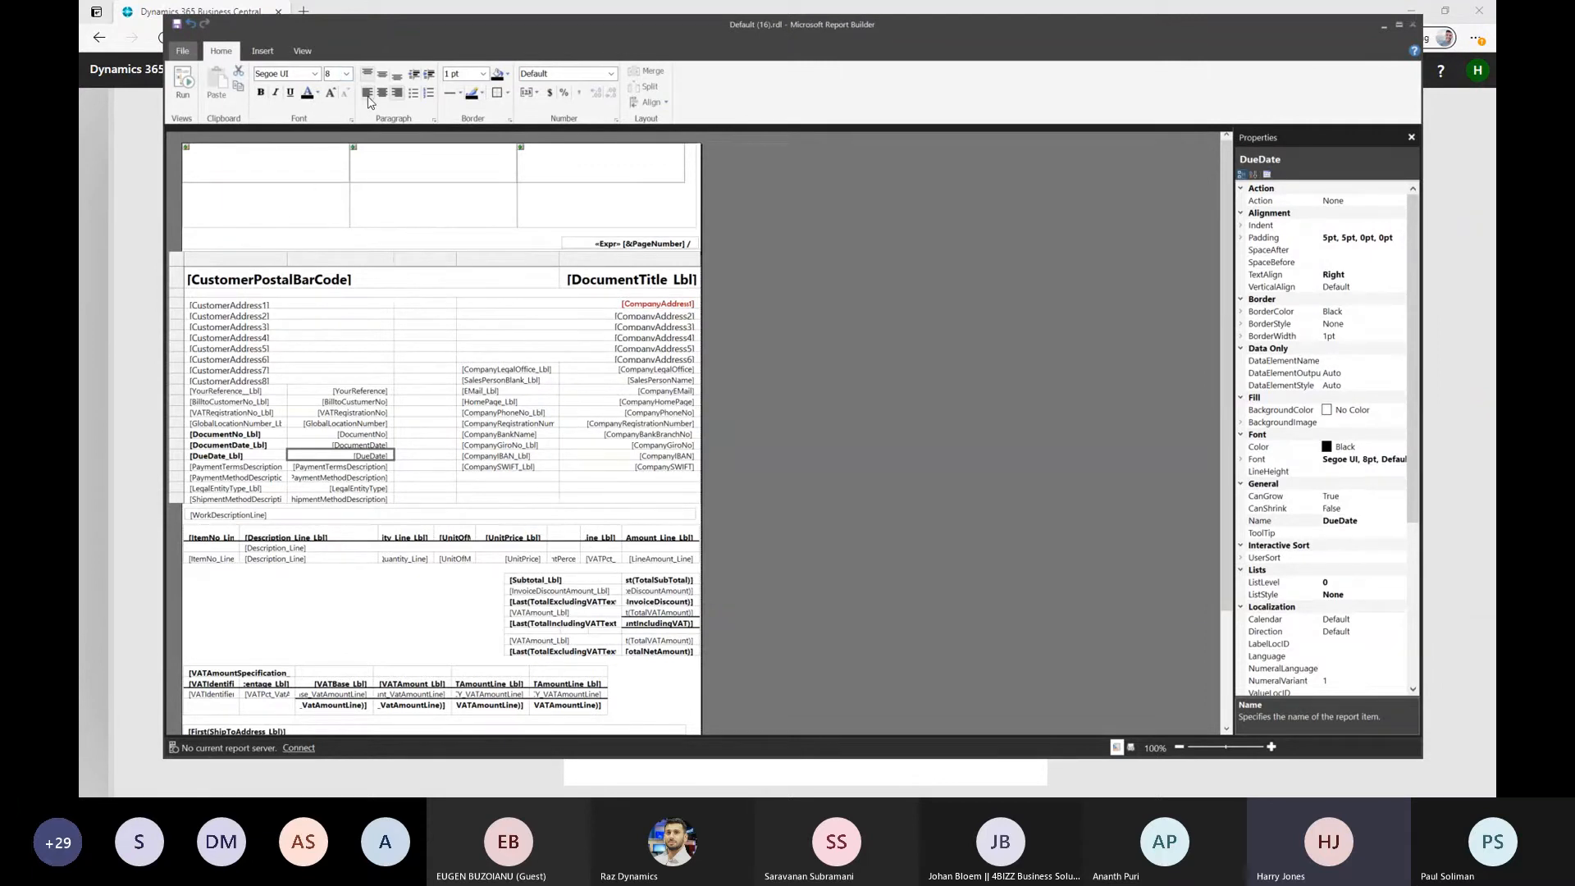
Delete the payment terms, payment method, legal entity type and shipment method labels below DueDate_Lbl
{"action": "left_click", "coordinate": [327, 593]}
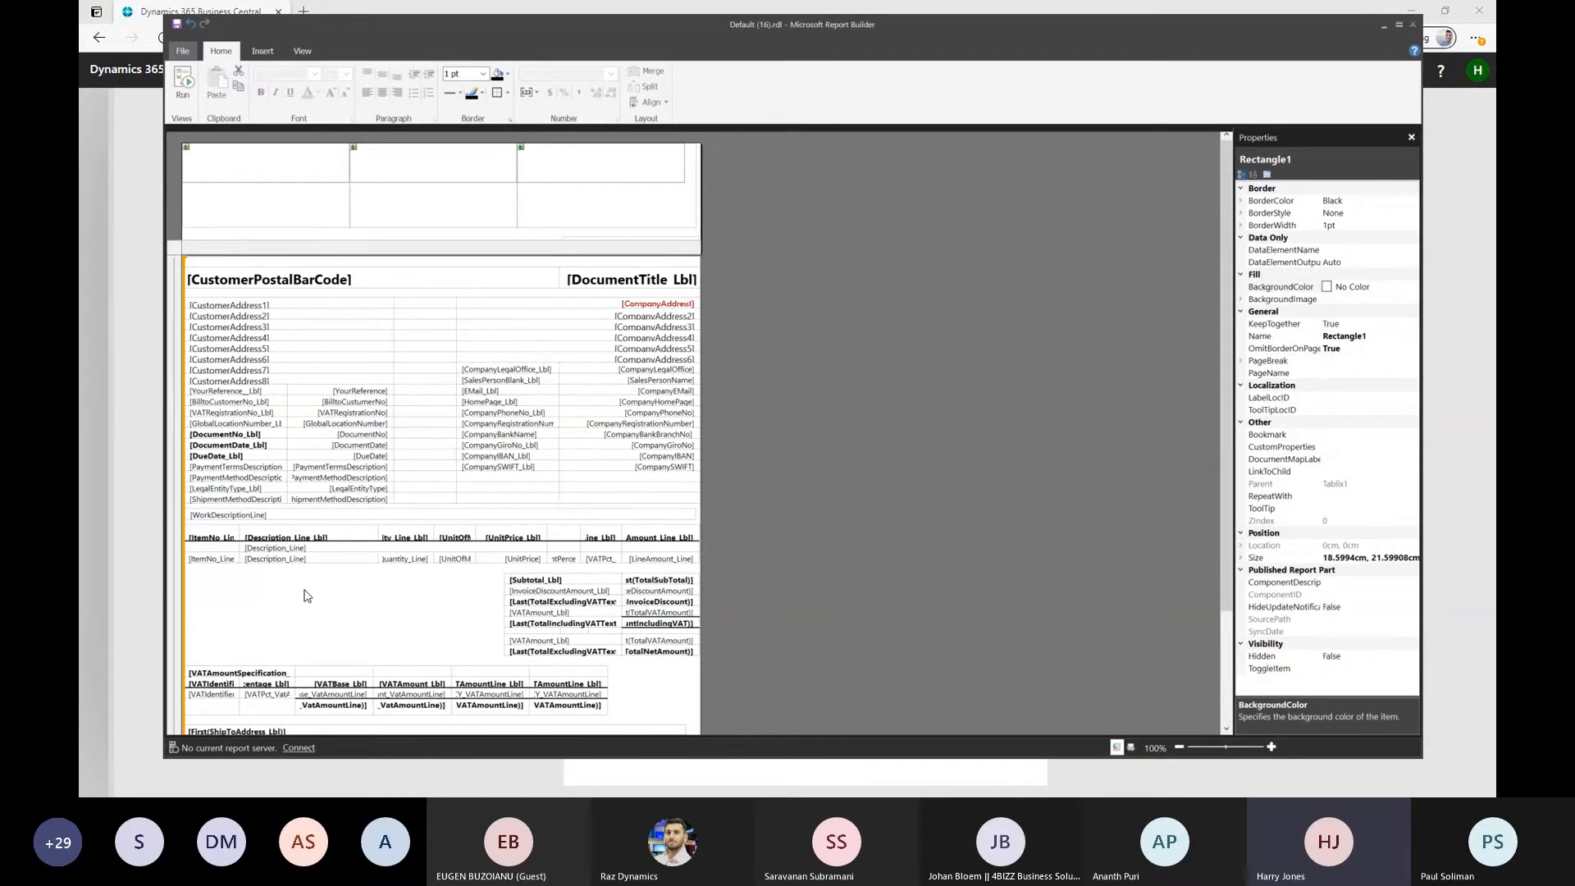
{"action": "scroll", "coordinate": [402, 569], "scroll_direction": "down", "scroll_amount": 3}
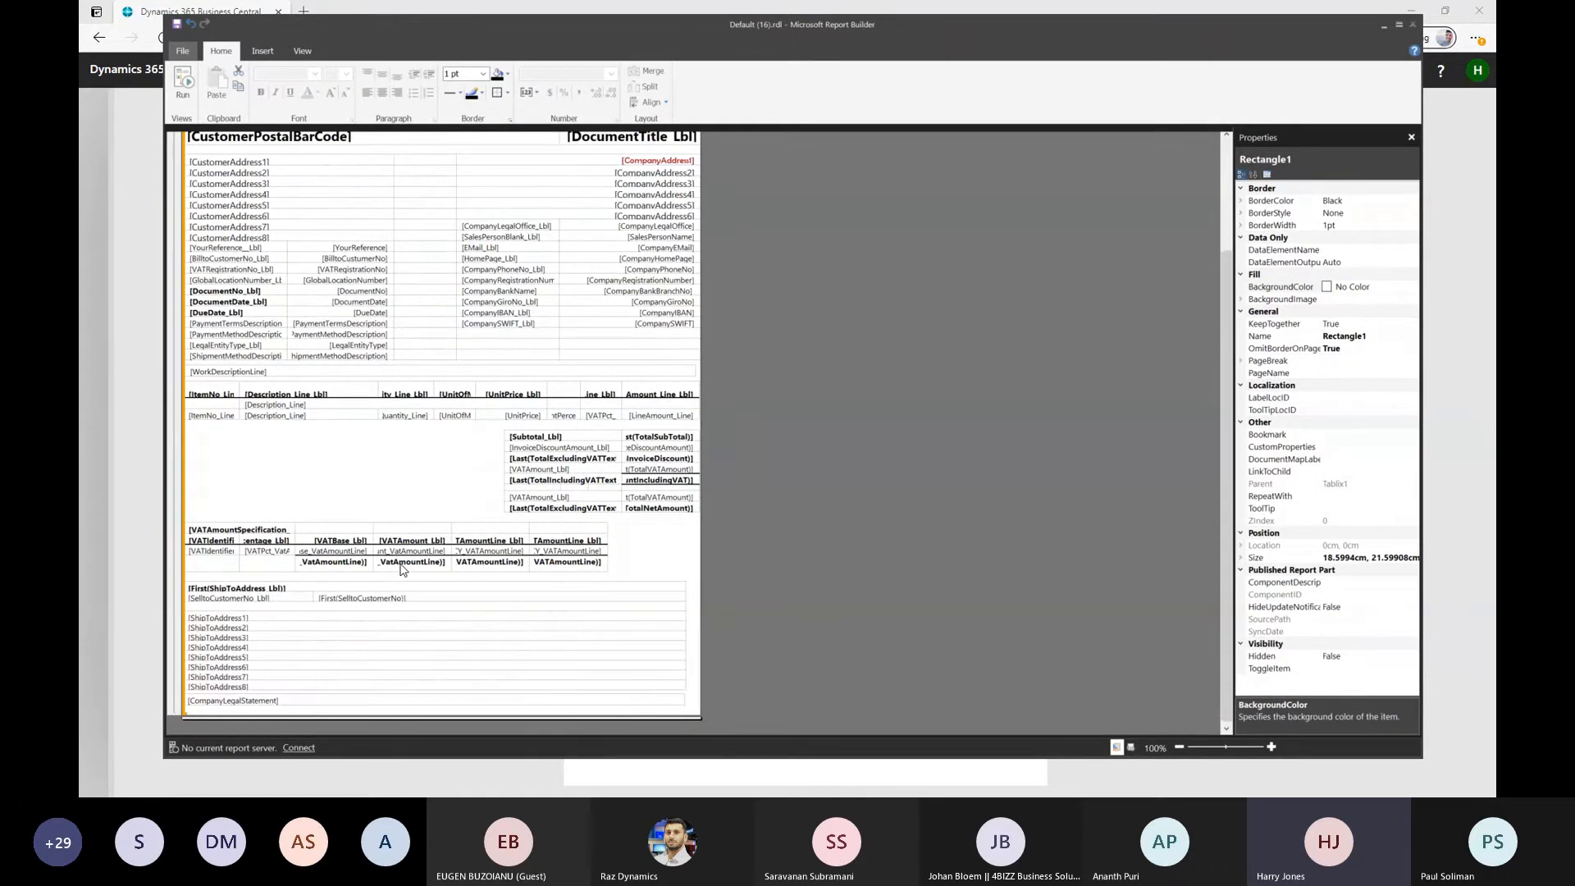
{"action": "scroll", "coordinate": [402, 569], "scroll_direction": "up", "scroll_amount": 2}
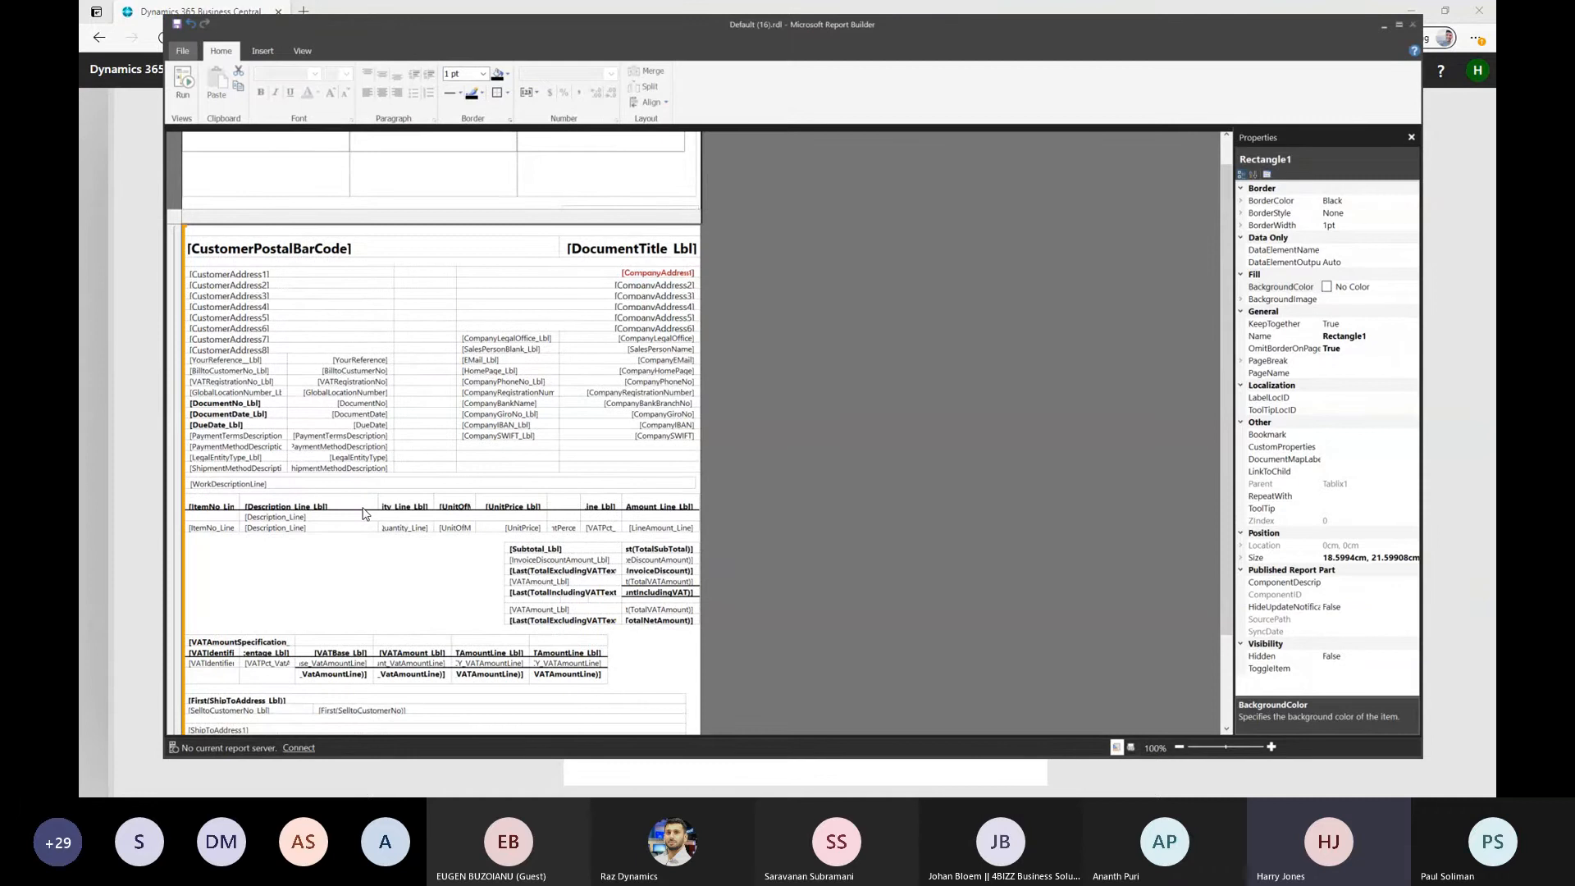
{"action": "left_click", "coordinate": [218, 437]}
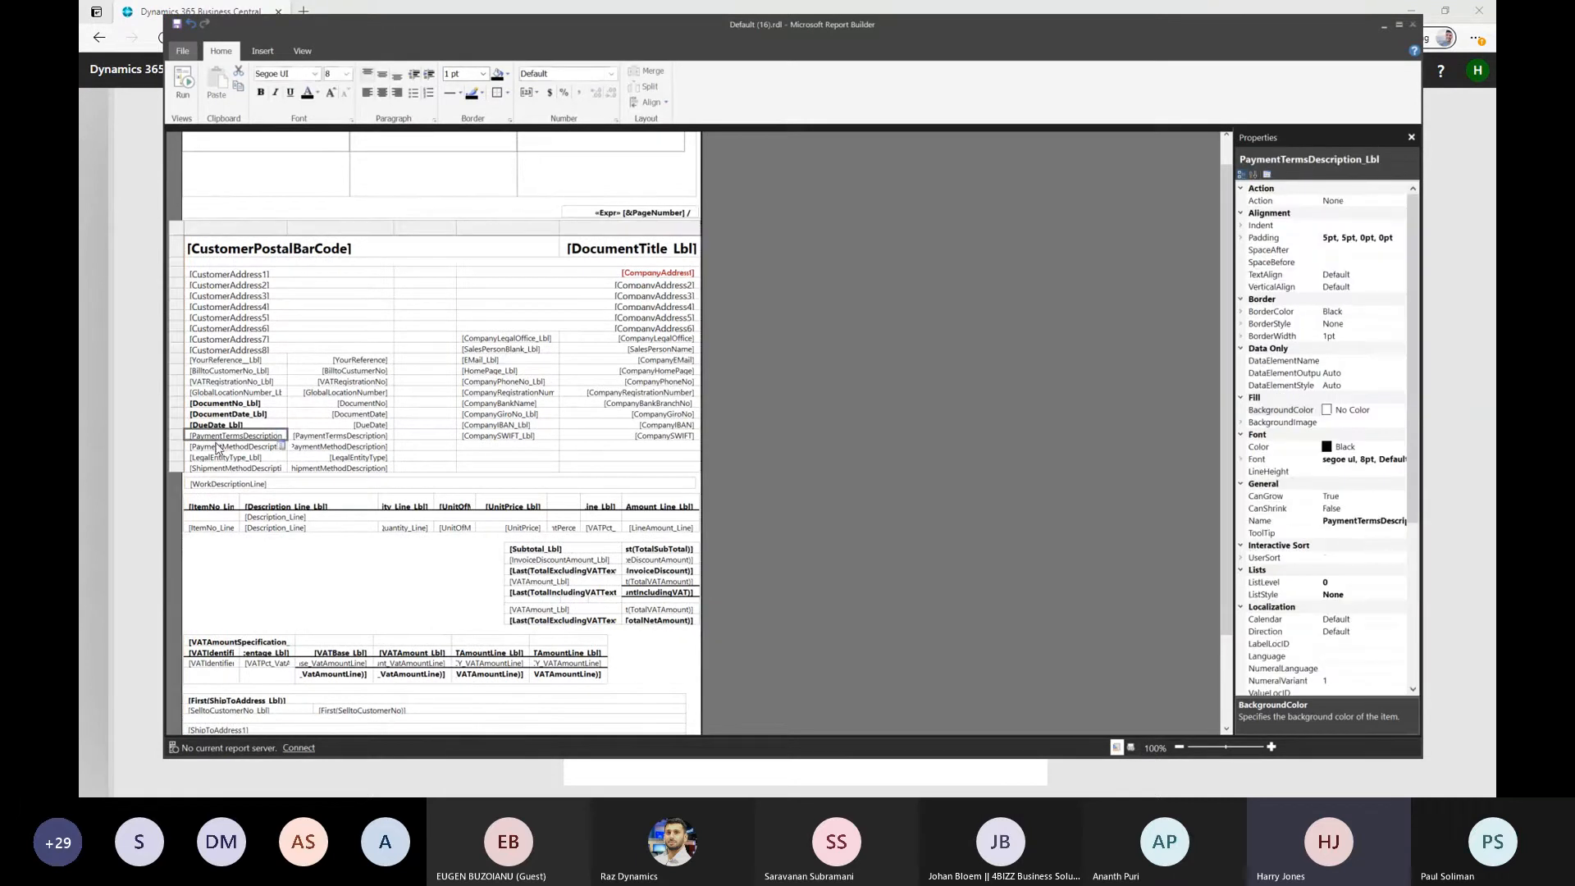
{"action": "left_click", "coordinate": [219, 468], "text": "ctrl"}
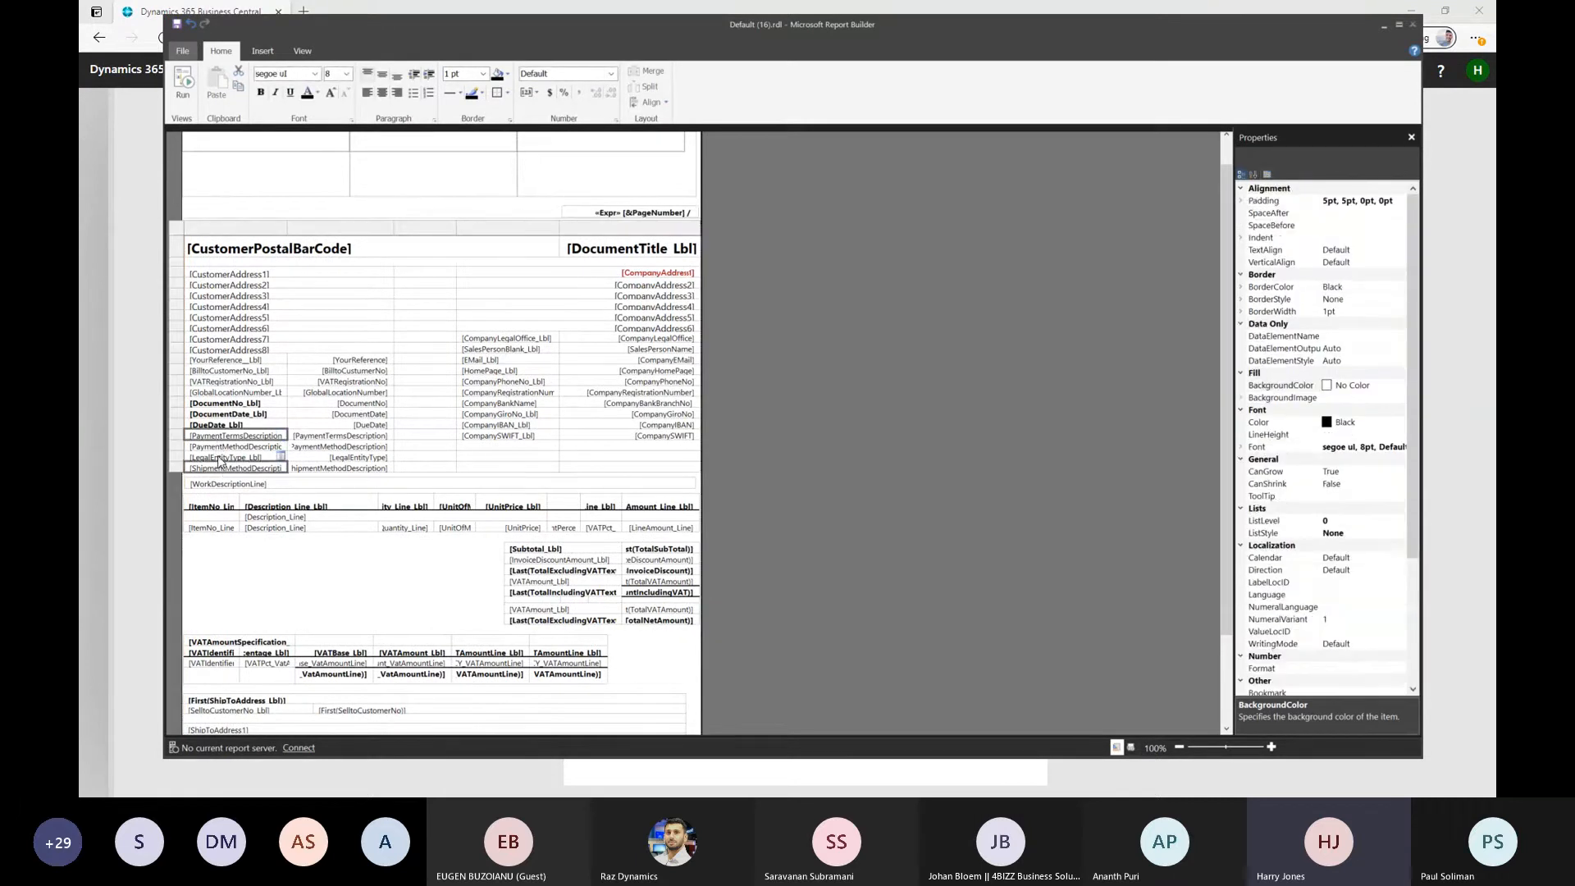
{"action": "left_click", "coordinate": [219, 458], "text": "ctrl"}
{"action": "left_click", "coordinate": [219, 450], "text": "ctrl"}
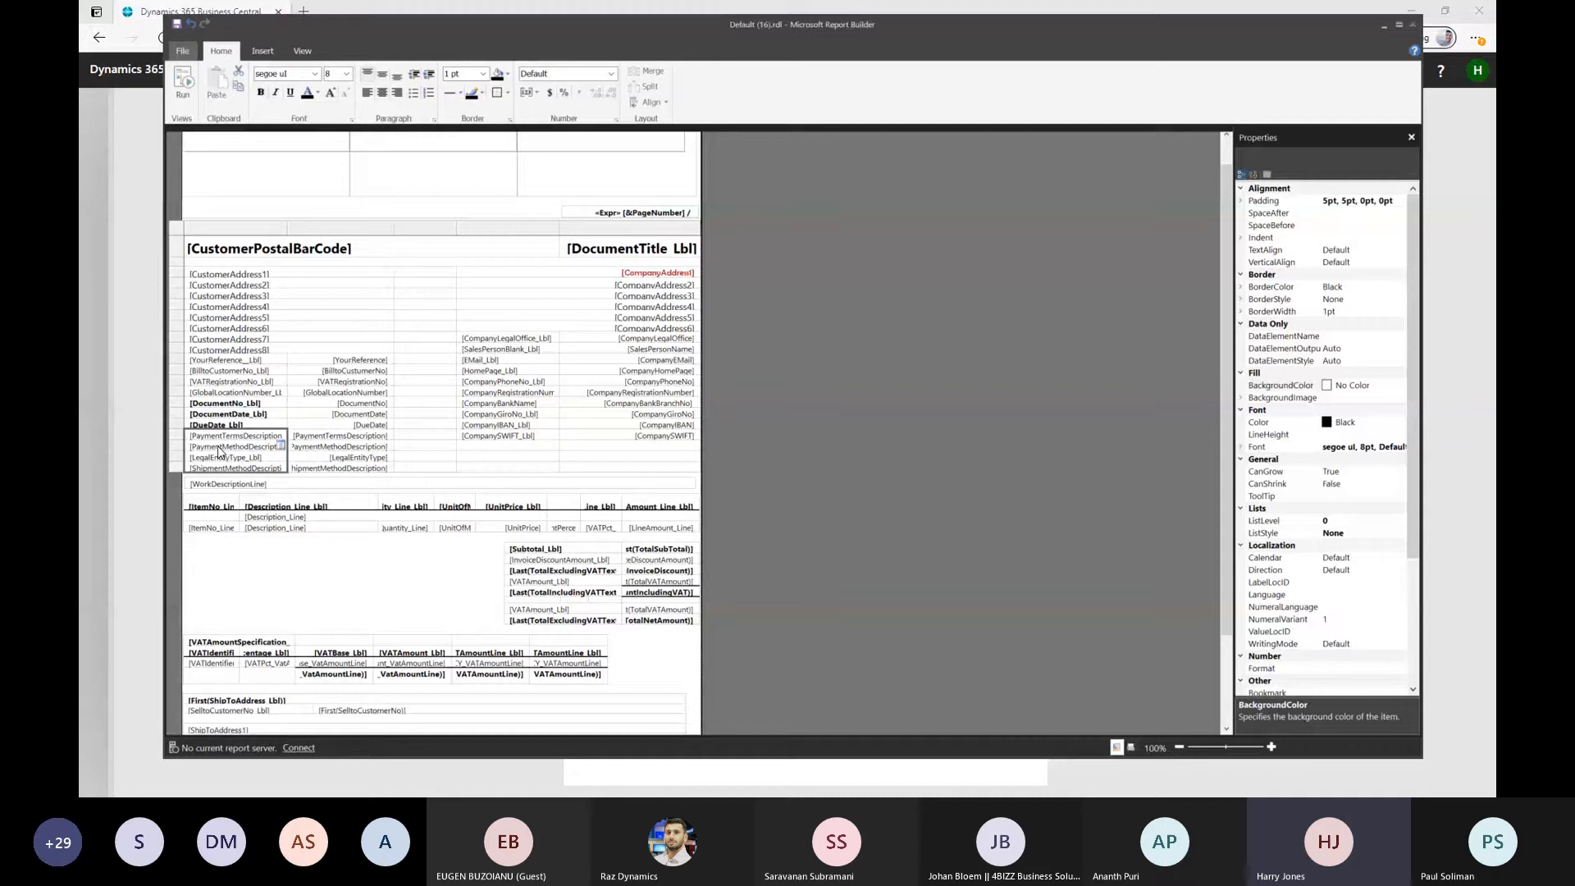
{"action": "key", "text": "Delete"}
Delete the PaymentTermsDescription, PaymentMethodDescription, LegalEntityType and ShipmentMethodDescription value fields below DueDate
{"action": "left_click", "coordinate": [344, 437]}
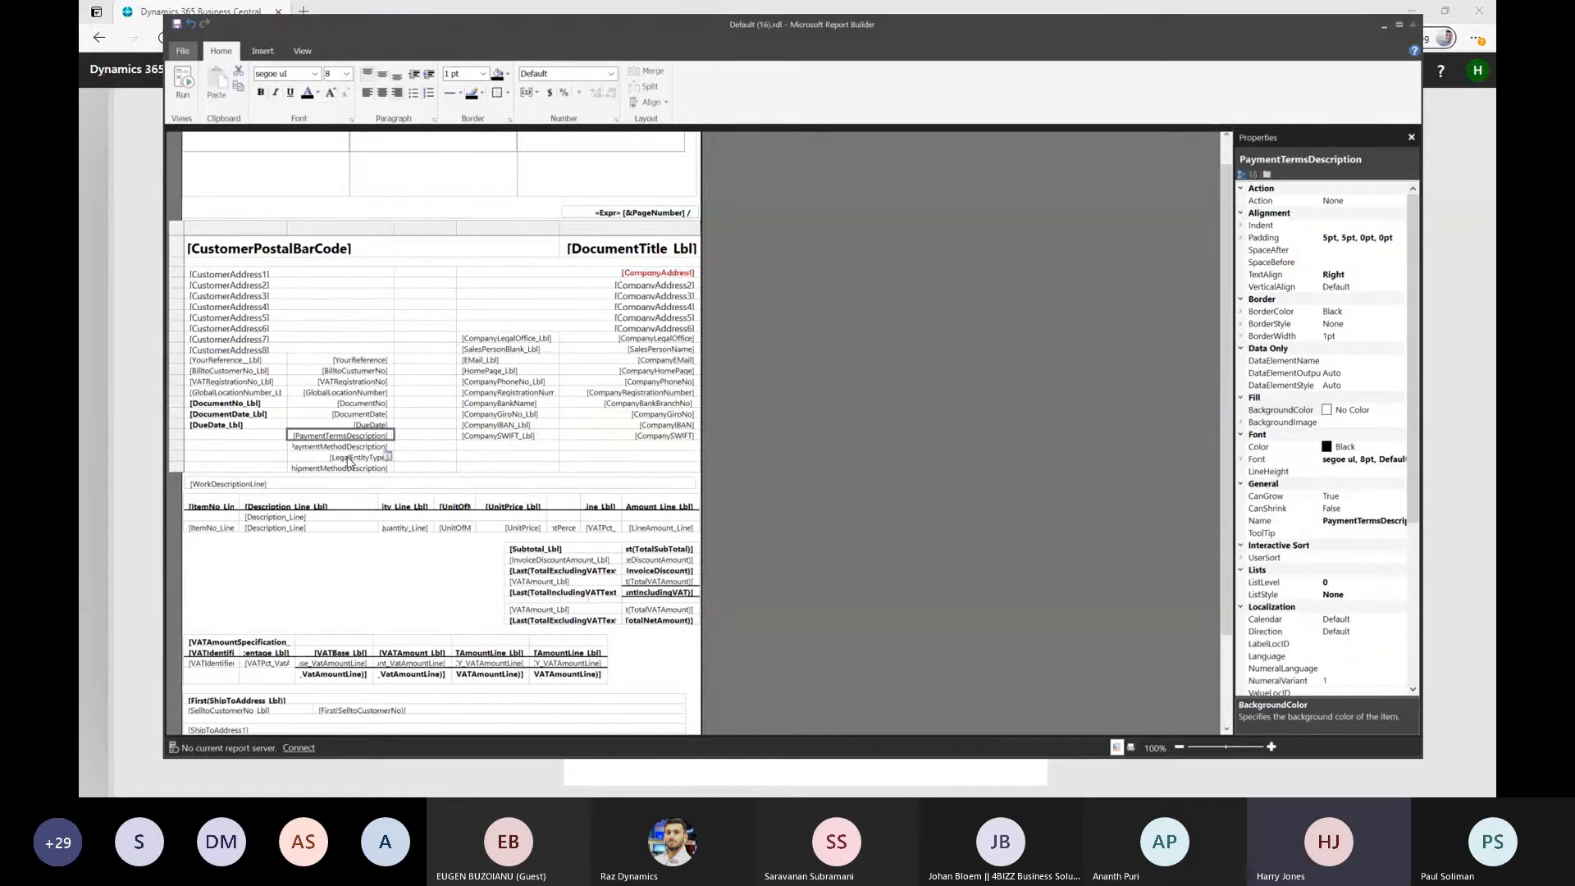
{"action": "left_click", "coordinate": [349, 469], "text": "ctrl"}
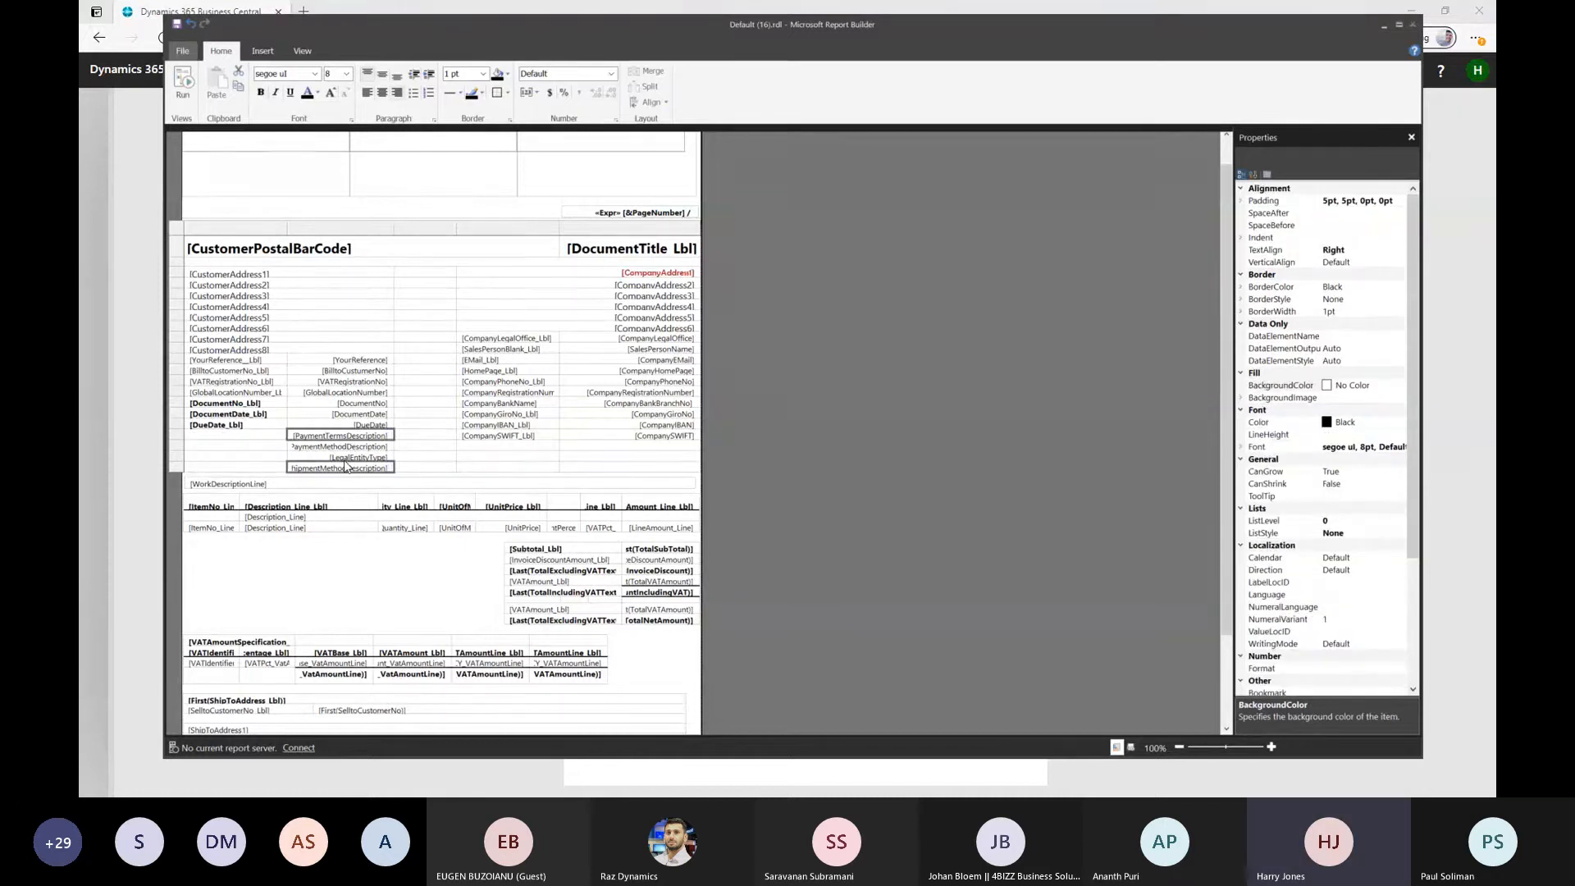
{"action": "left_click", "coordinate": [344, 458], "text": "ctrl"}
{"action": "left_click", "coordinate": [345, 447], "text": "ctrl"}
{"action": "key", "text": "Delete"}
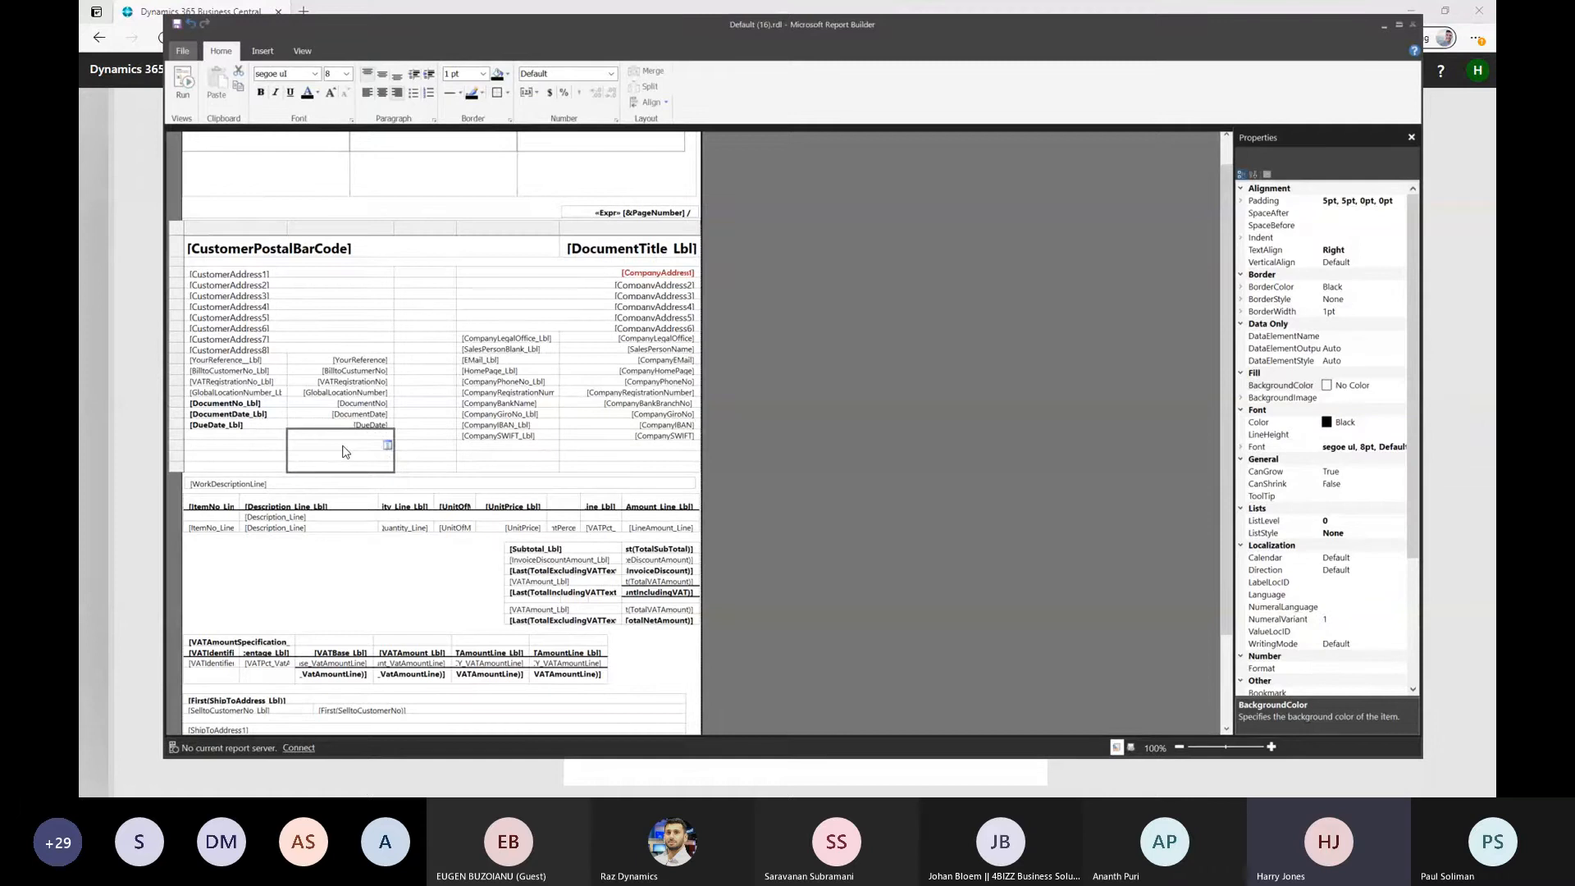
Delete the three empty rows at the end of the header table, below the CompanySWIFT row
{"action": "left_click", "coordinate": [447, 469]}
{"action": "left_click", "coordinate": [238, 446]}
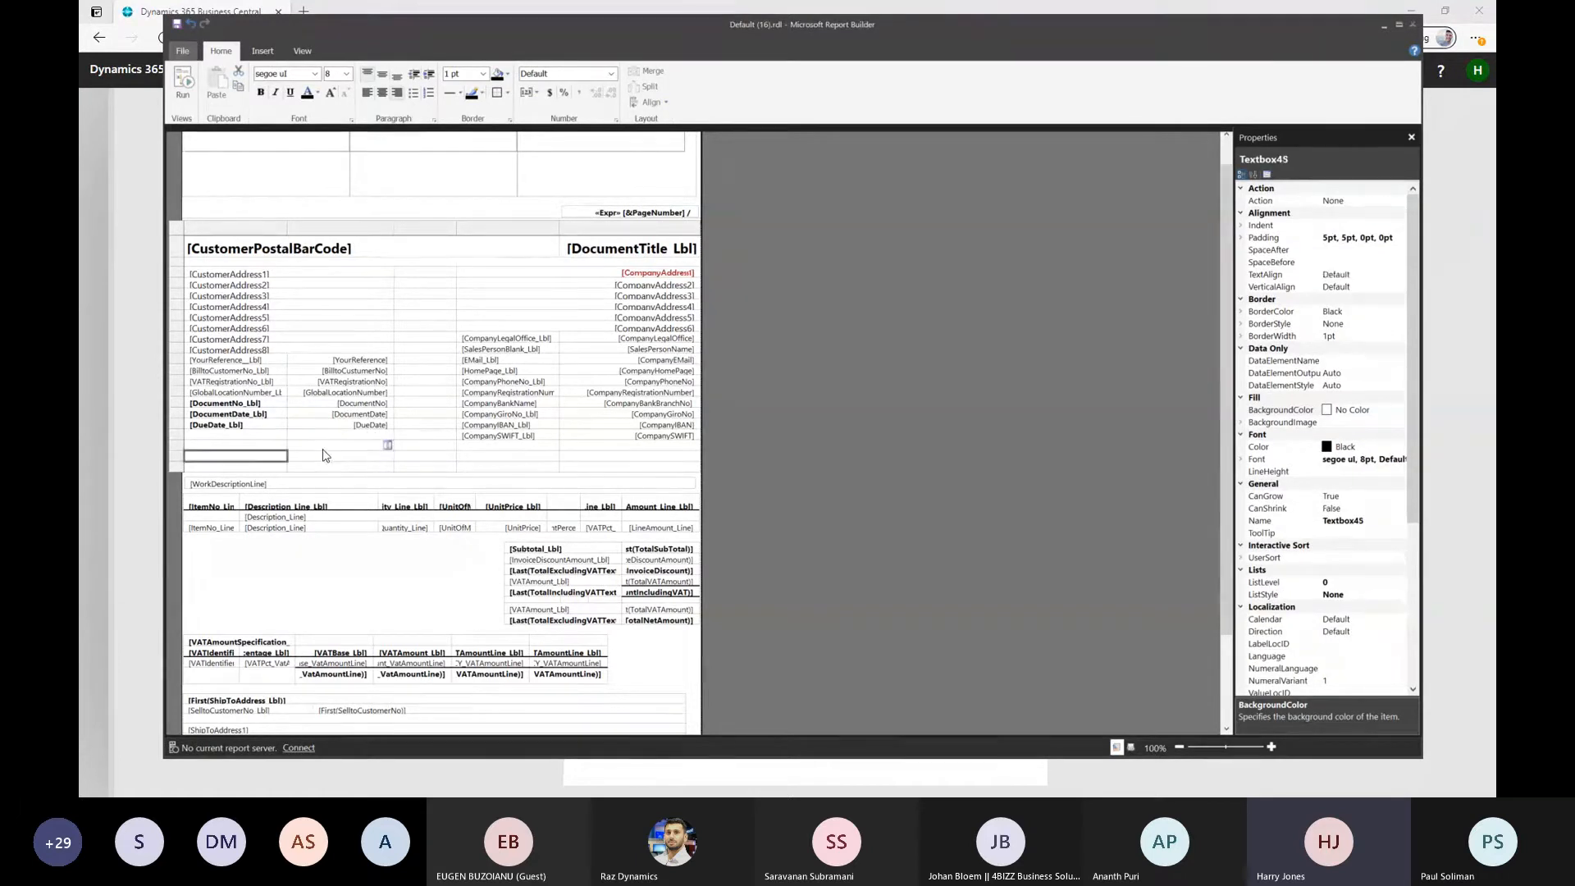
{"action": "left_click", "coordinate": [237, 458]}
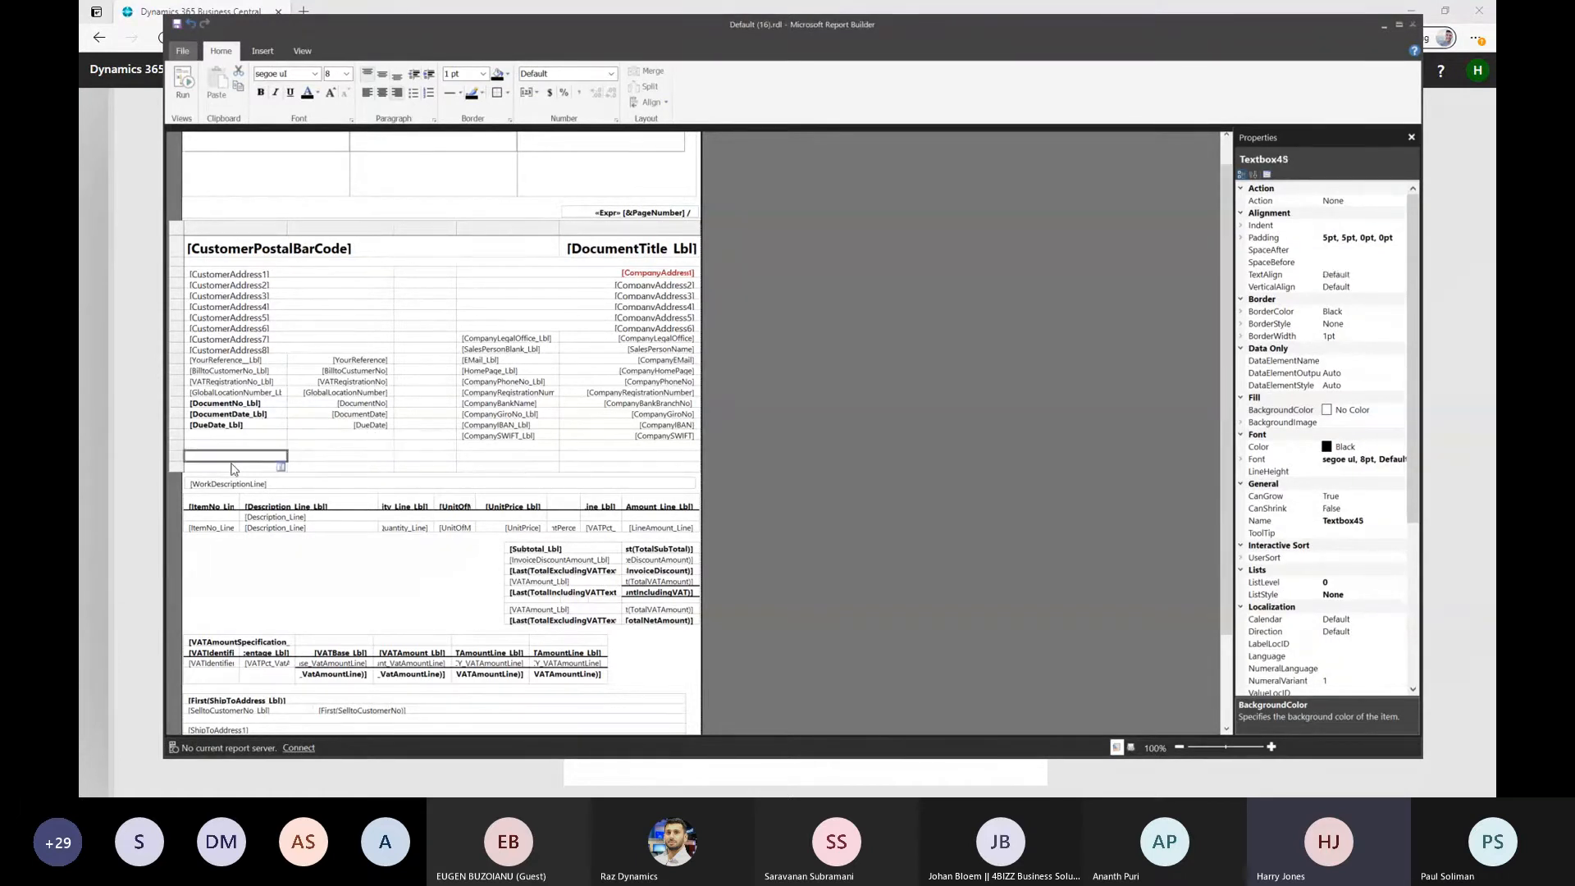
{"action": "left_click", "coordinate": [310, 468]}
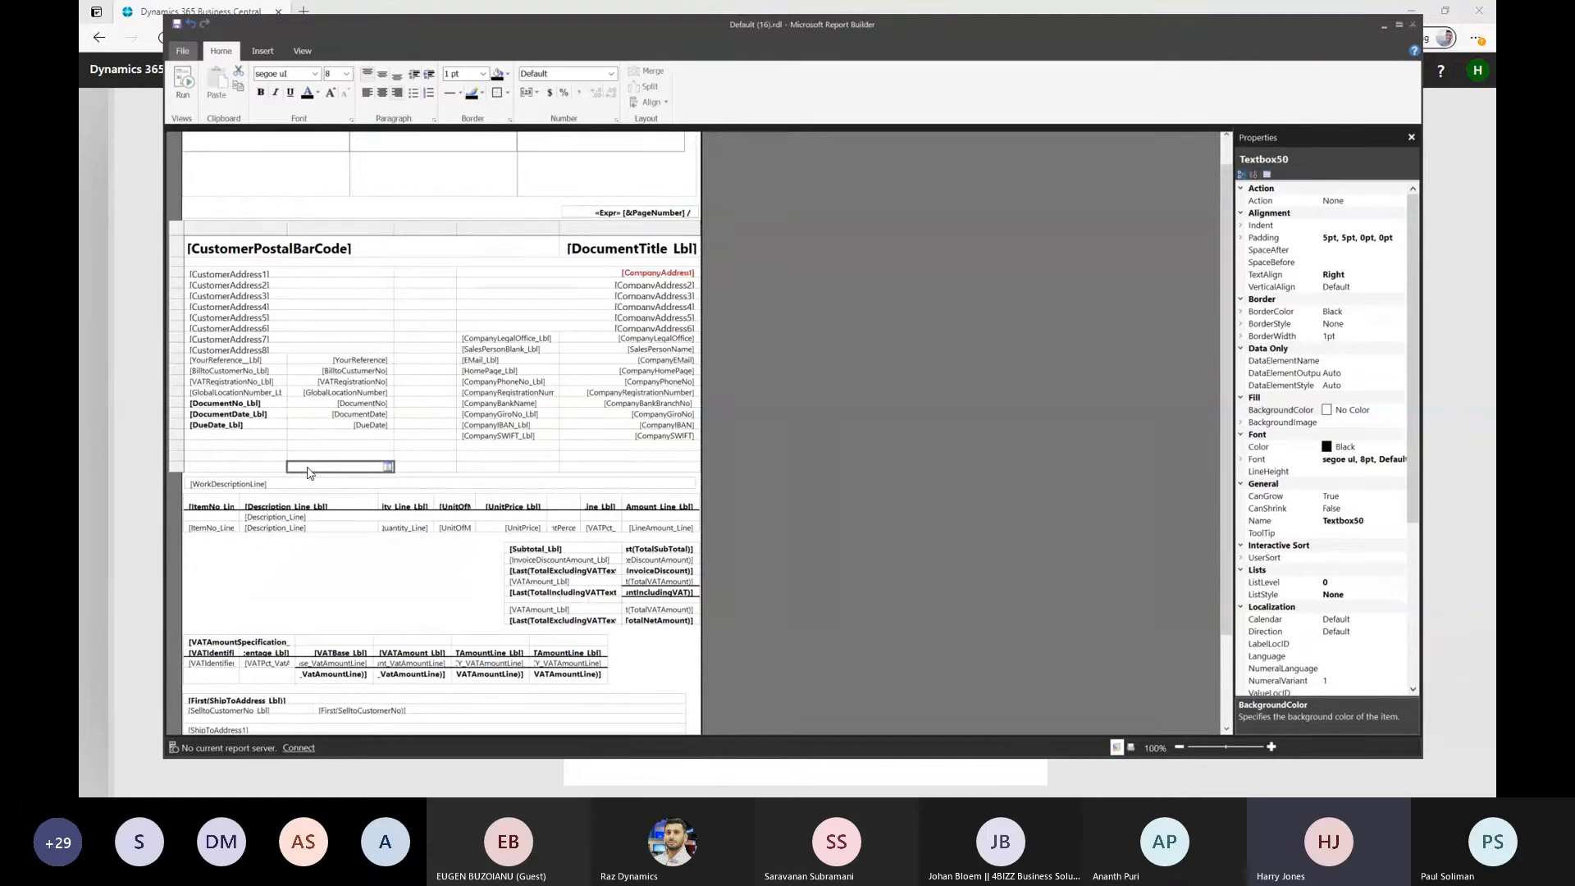
{"action": "left_click", "coordinate": [178, 469]}
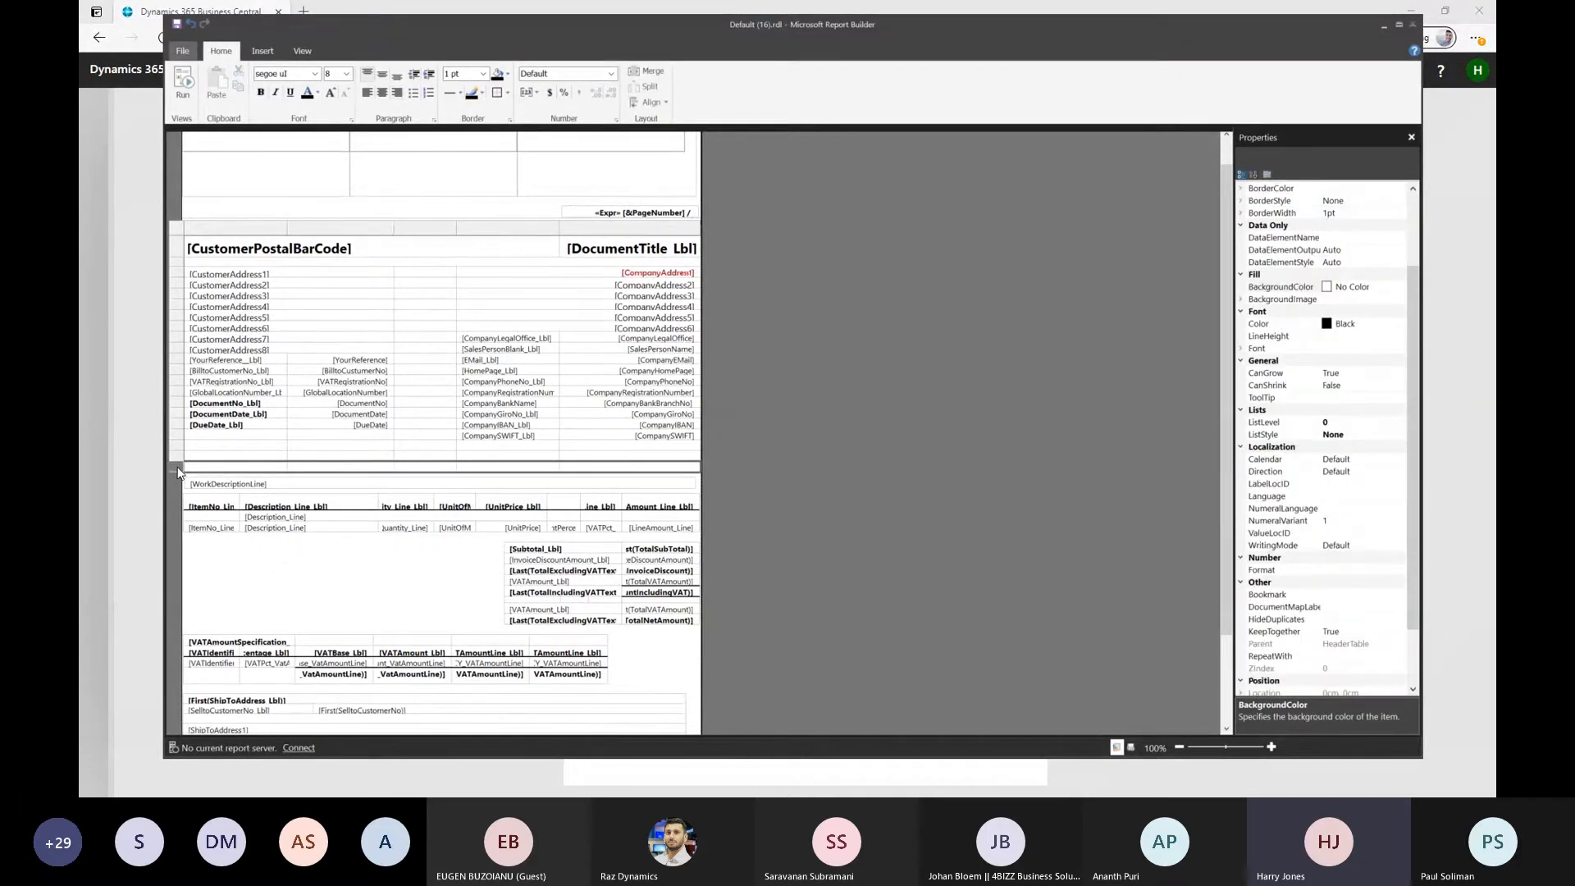
{"action": "right_click", "coordinate": [177, 470]}
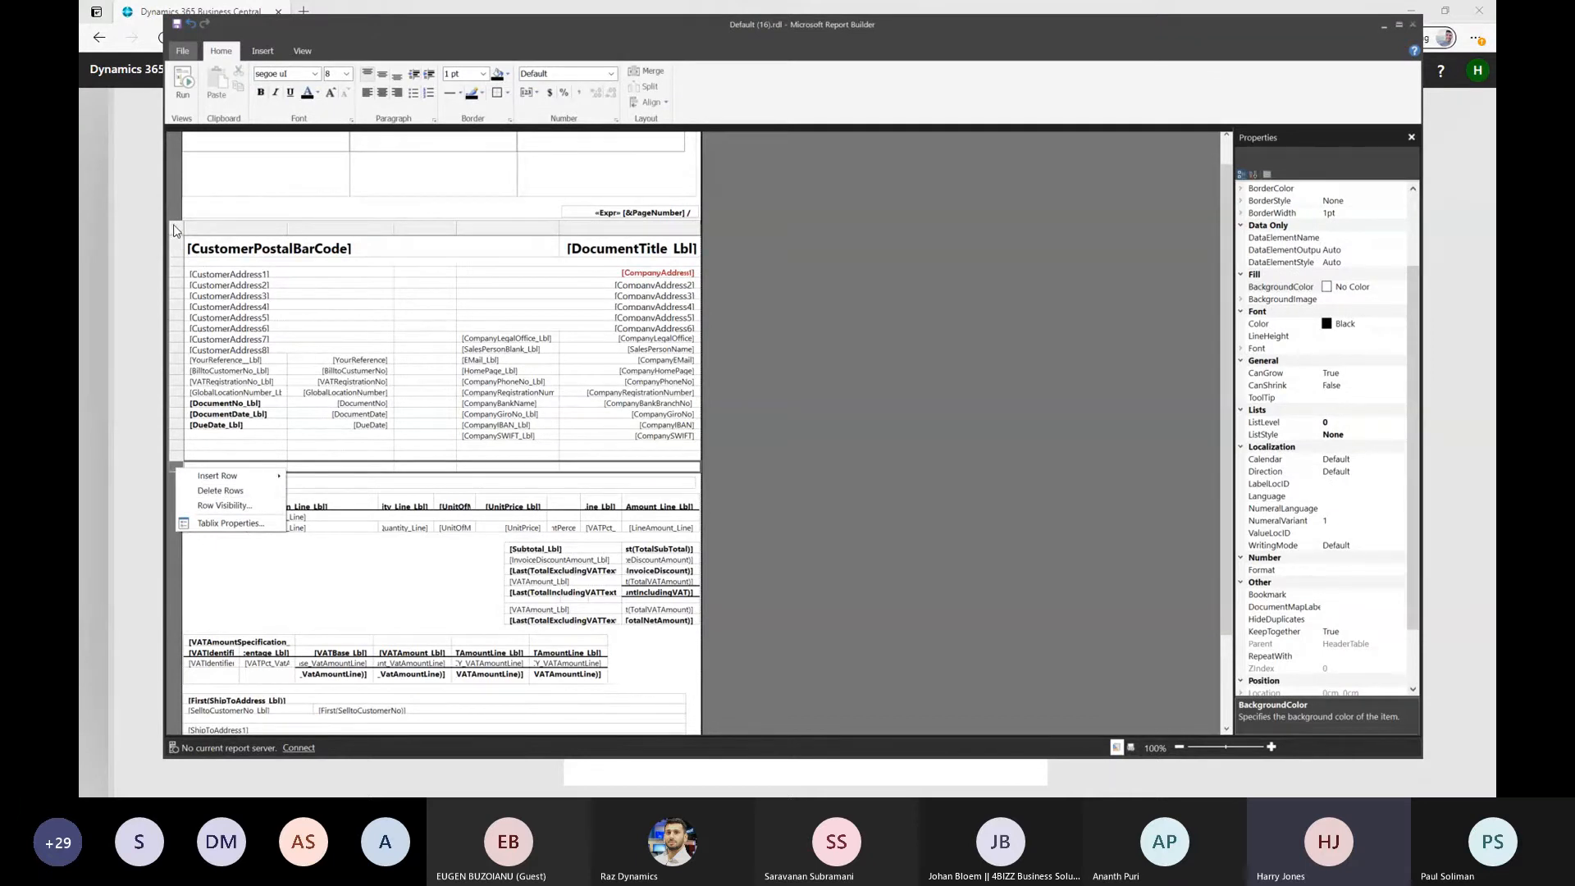
{"action": "left_click", "coordinate": [230, 492]}
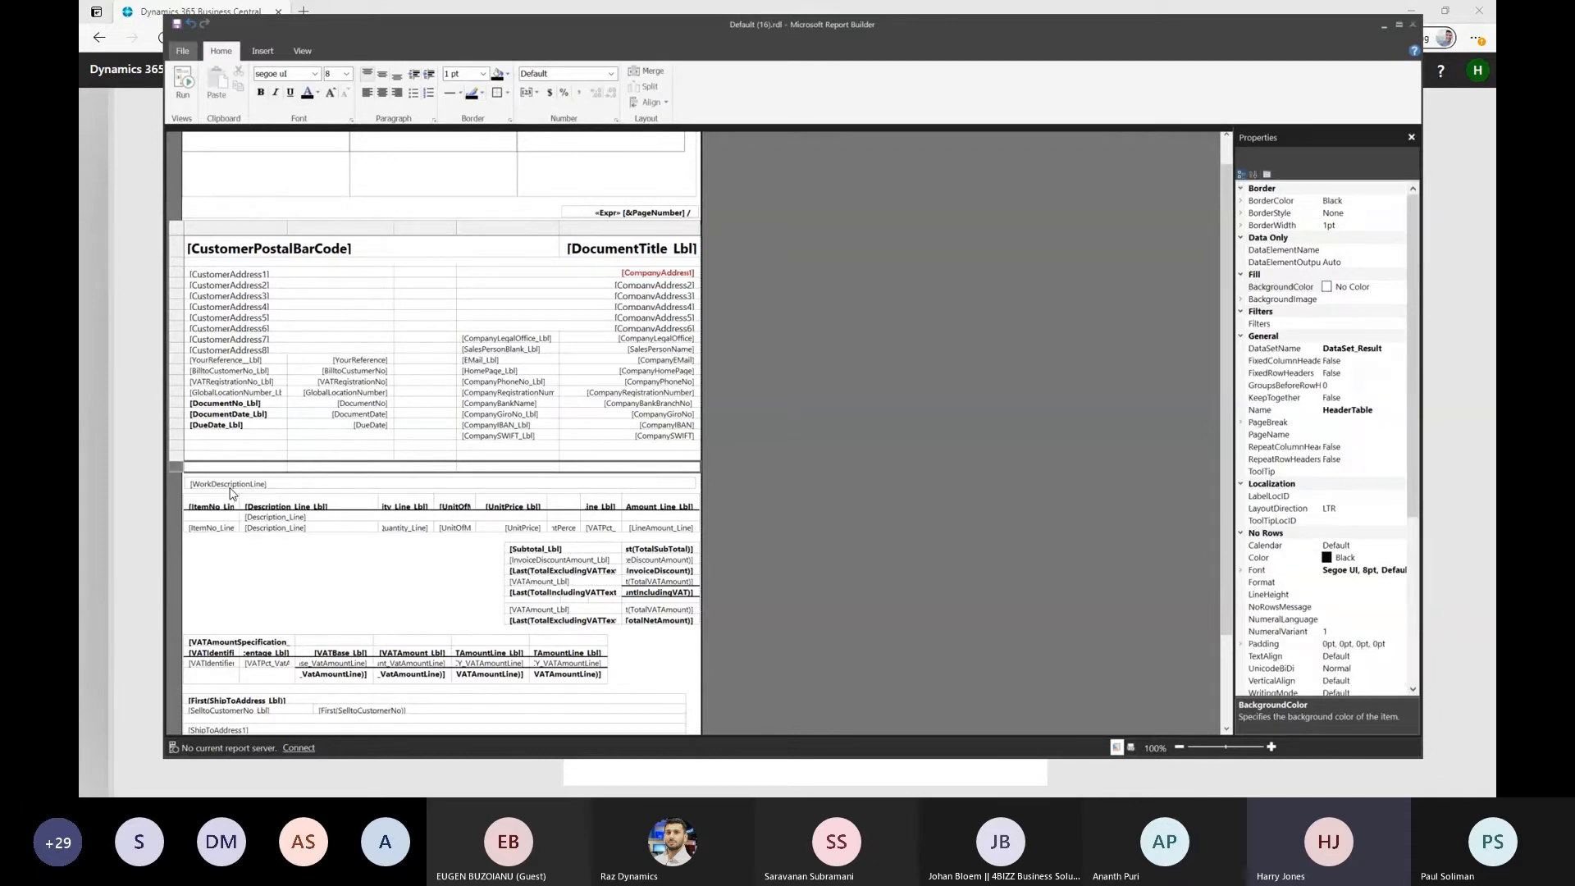
{"action": "right_click", "coordinate": [174, 454]}
{"action": "left_click", "coordinate": [215, 479]}
{"action": "right_click", "coordinate": [173, 445]}
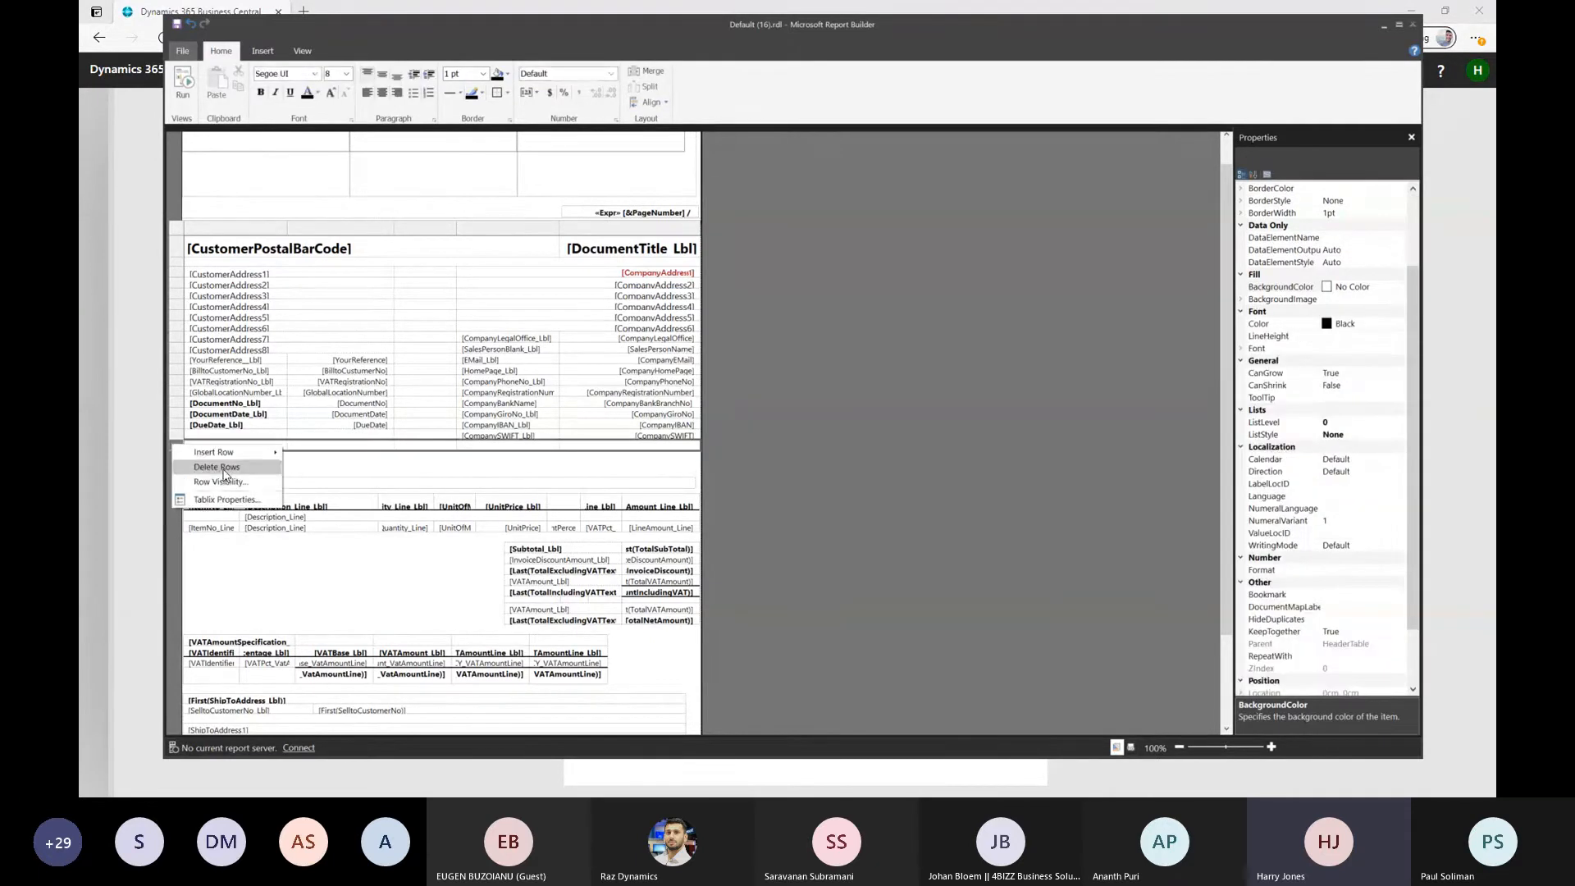
{"action": "left_click", "coordinate": [218, 472]}
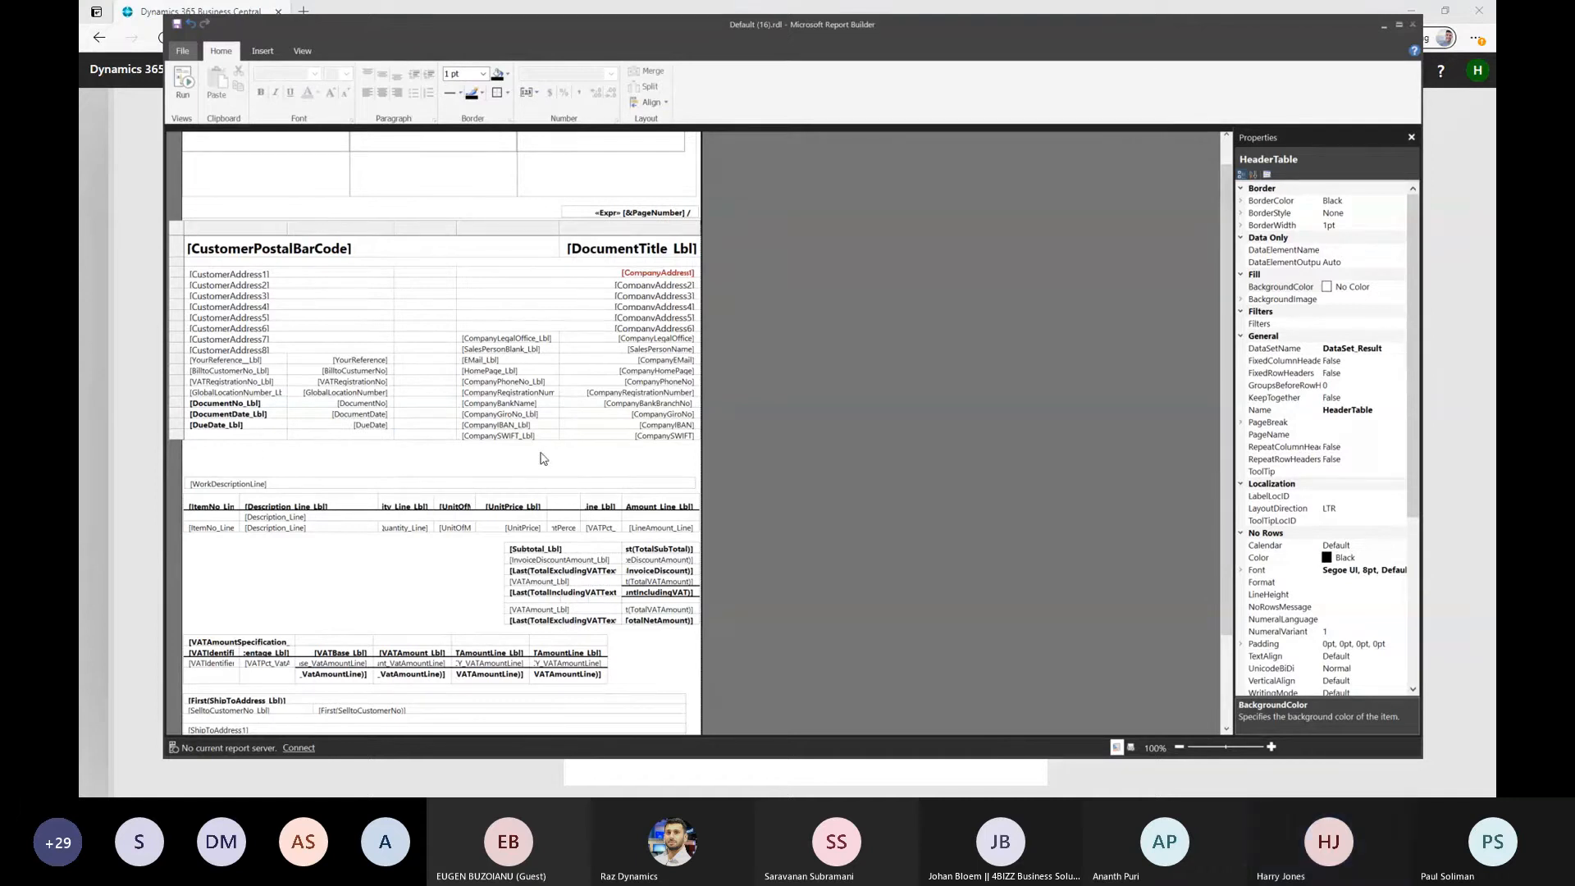
Delete the bank name, giro, IBAN and SWIFT labels and their company value fields from the header table
{"action": "left_click", "coordinate": [496, 406]}
{"action": "left_click_drag", "start_coordinate": [496, 410], "coordinate": [500, 438]}
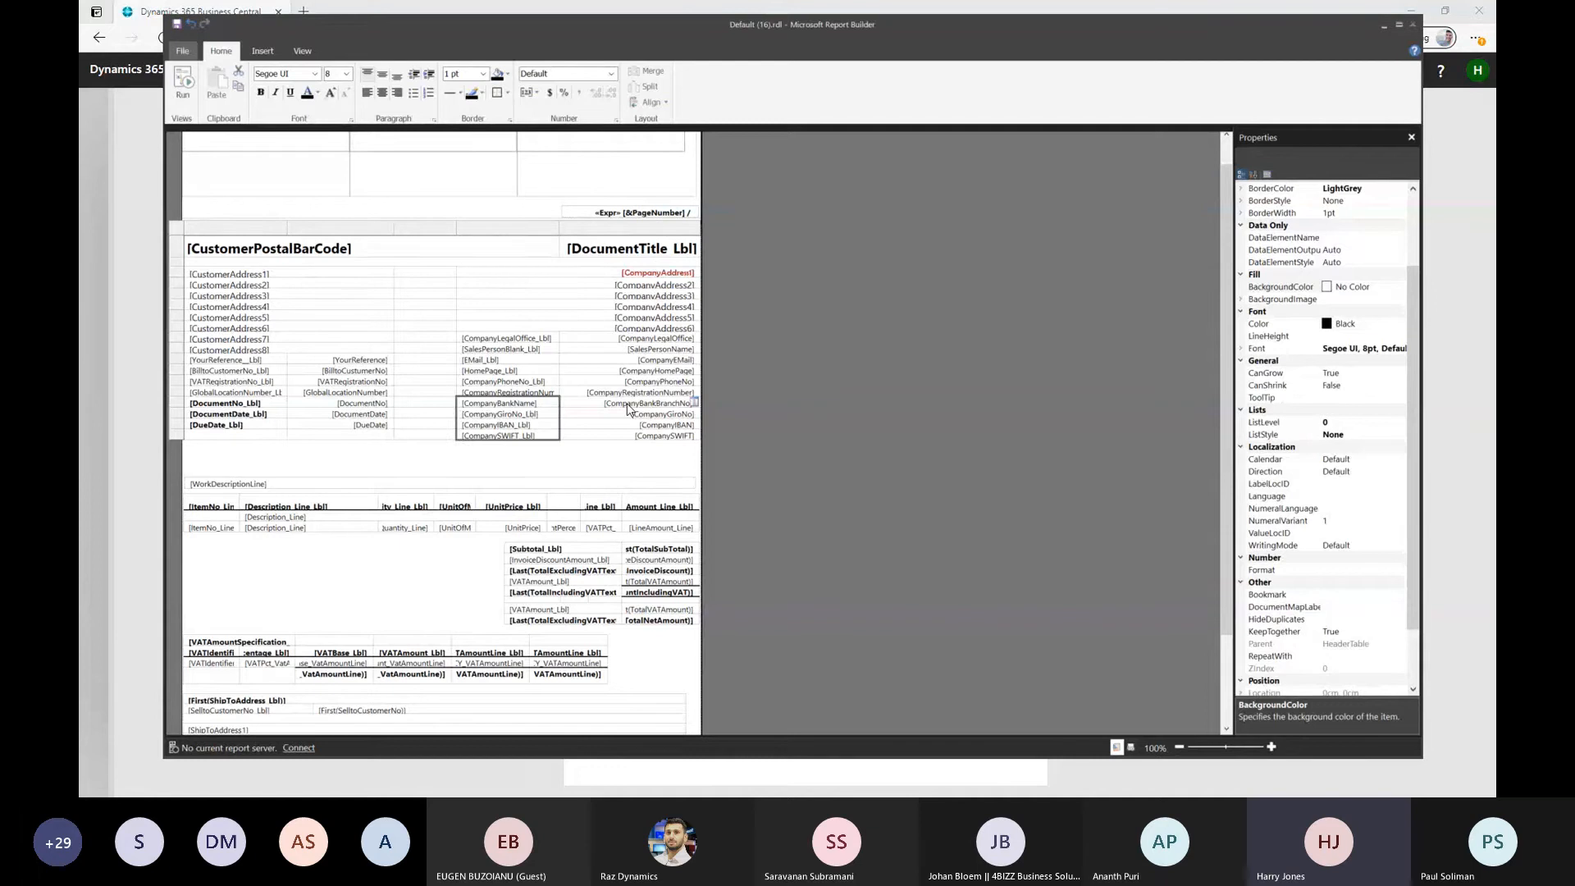
{"action": "left_click_drag", "start_coordinate": [628, 408], "coordinate": [633, 440]}
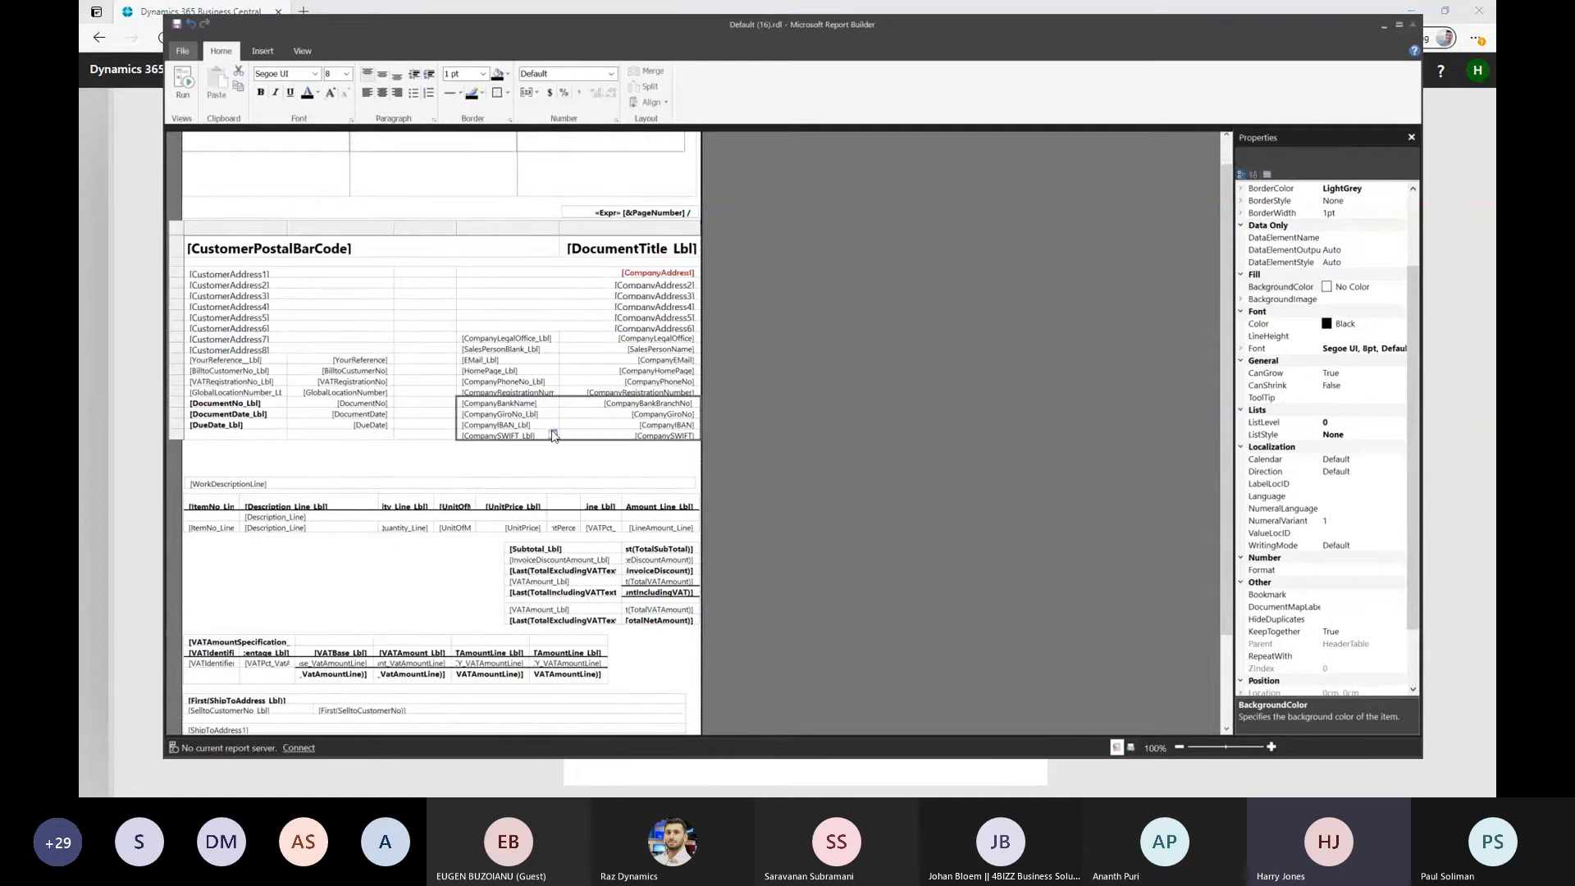
{"action": "key", "text": "Delete"}
{"action": "left_click", "coordinate": [504, 470]}
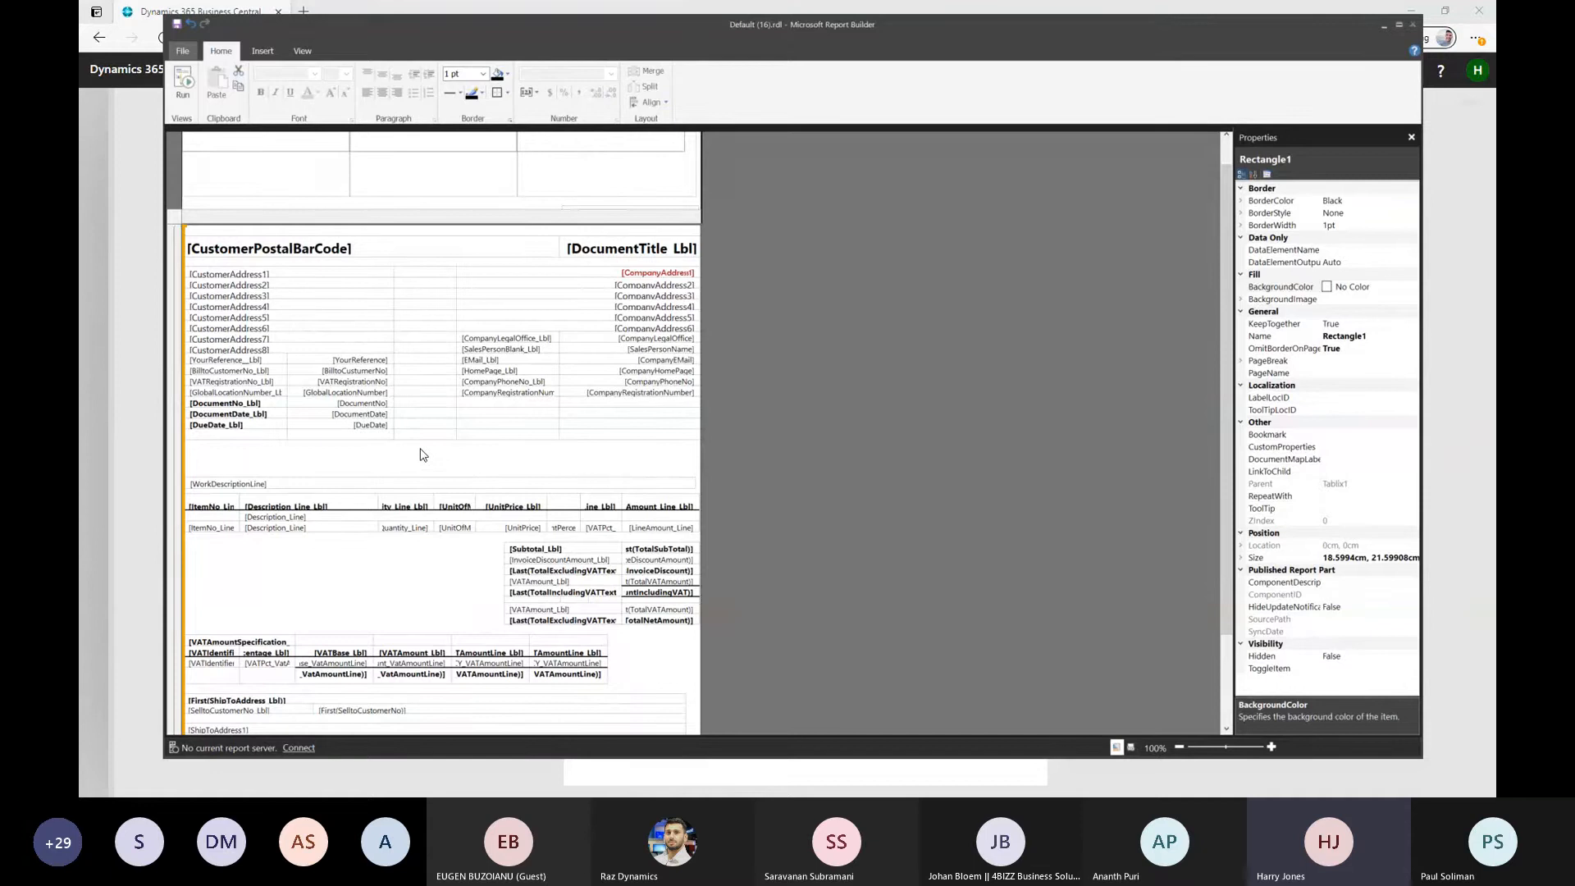
Check the printed quote preview, and delete the YourReference, BilltoCustomerNo, VATRegistrationNo and GlobalLocationNumber labels and values above DocumentNo
{"action": "key", "text": "alt+Tab"}
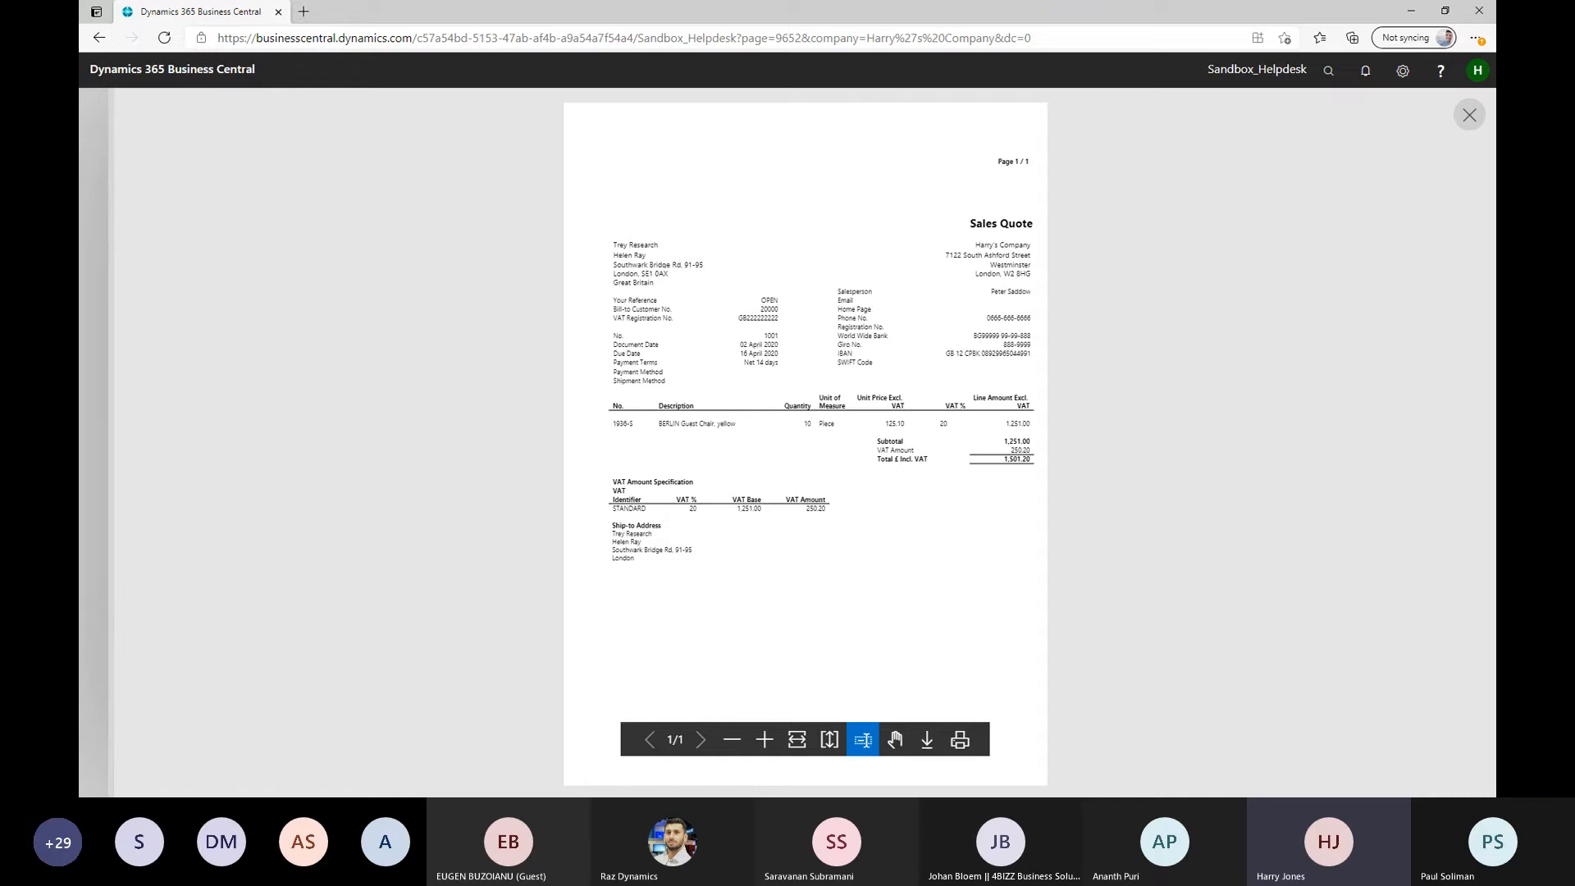
{"action": "key", "text": "alt+Tab"}
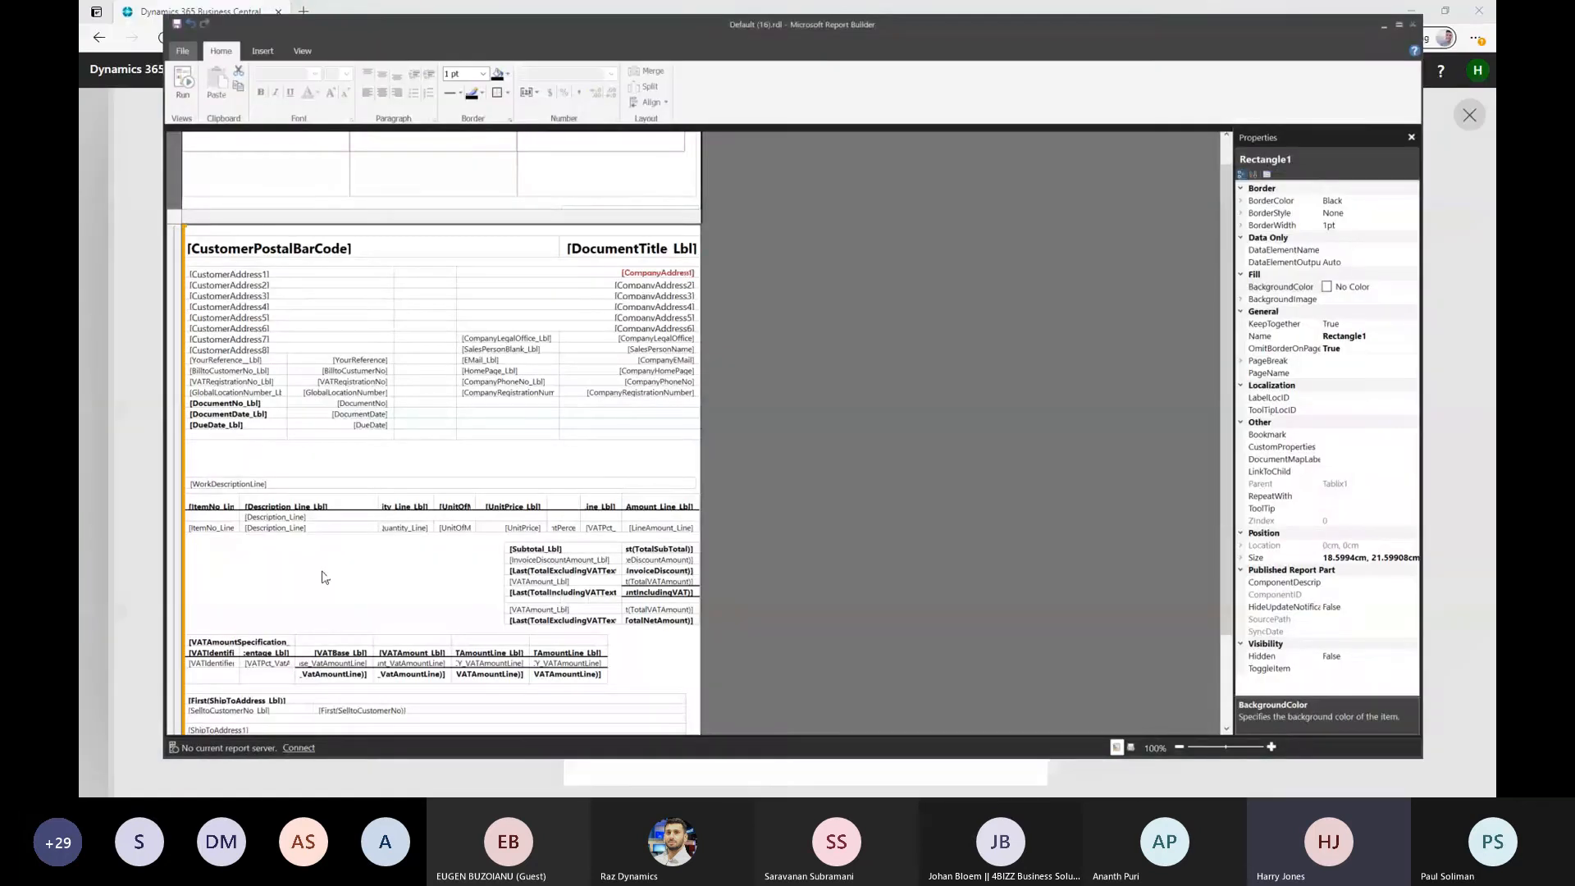
{"action": "left_click", "coordinate": [261, 360]}
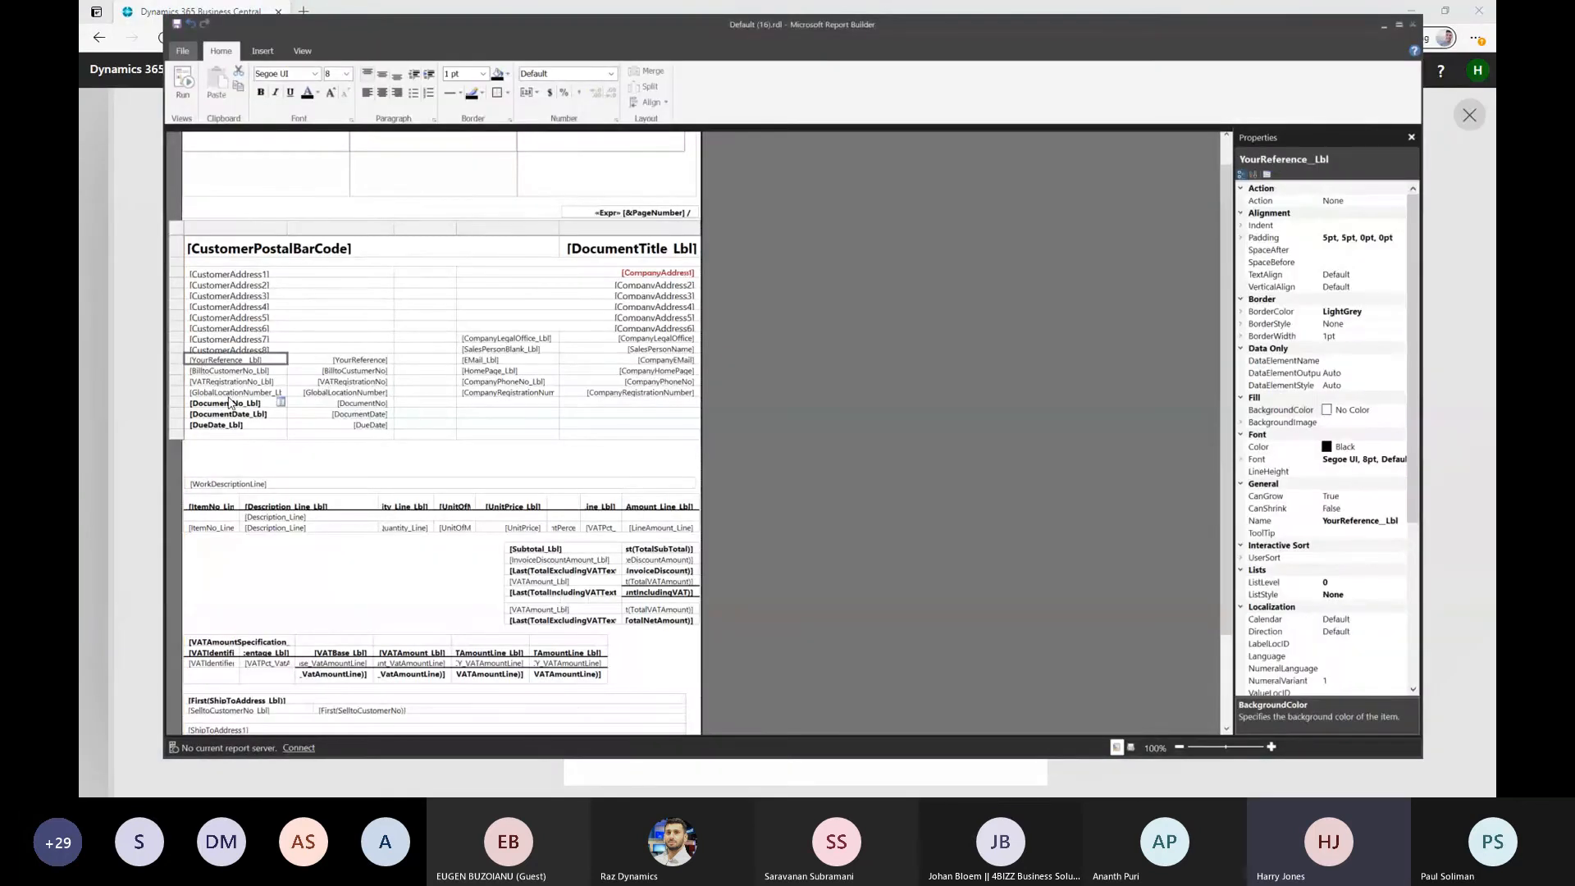
{"action": "left_click", "coordinate": [279, 392], "text": "shift"}
{"action": "left_click", "coordinate": [322, 394], "text": "shift"}
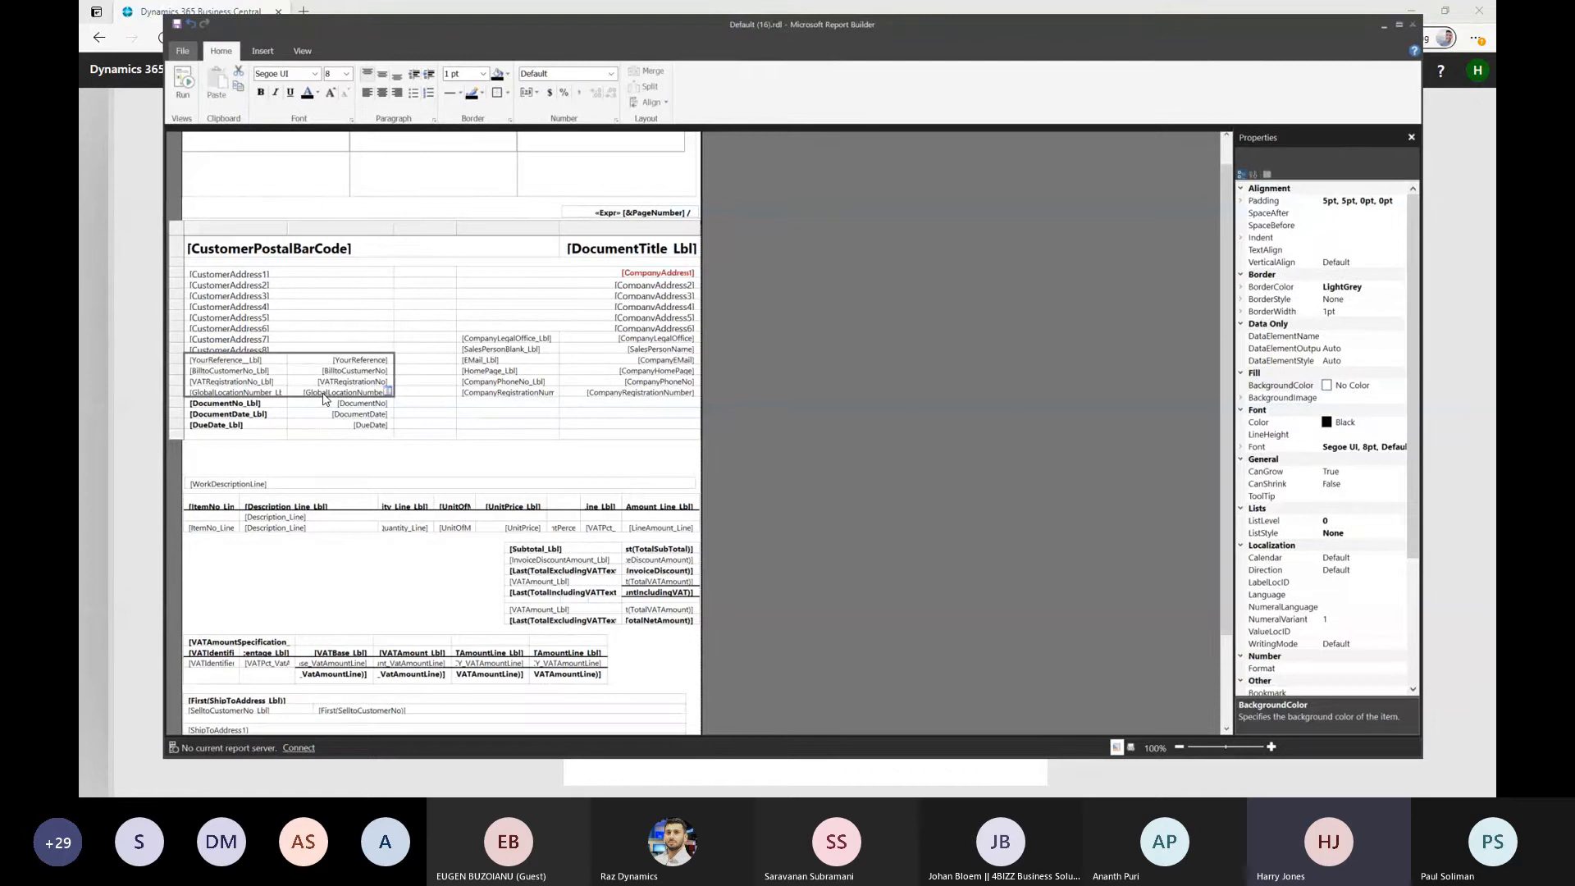
{"action": "key", "text": "Delete"}
{"action": "left_click", "coordinate": [474, 484]}
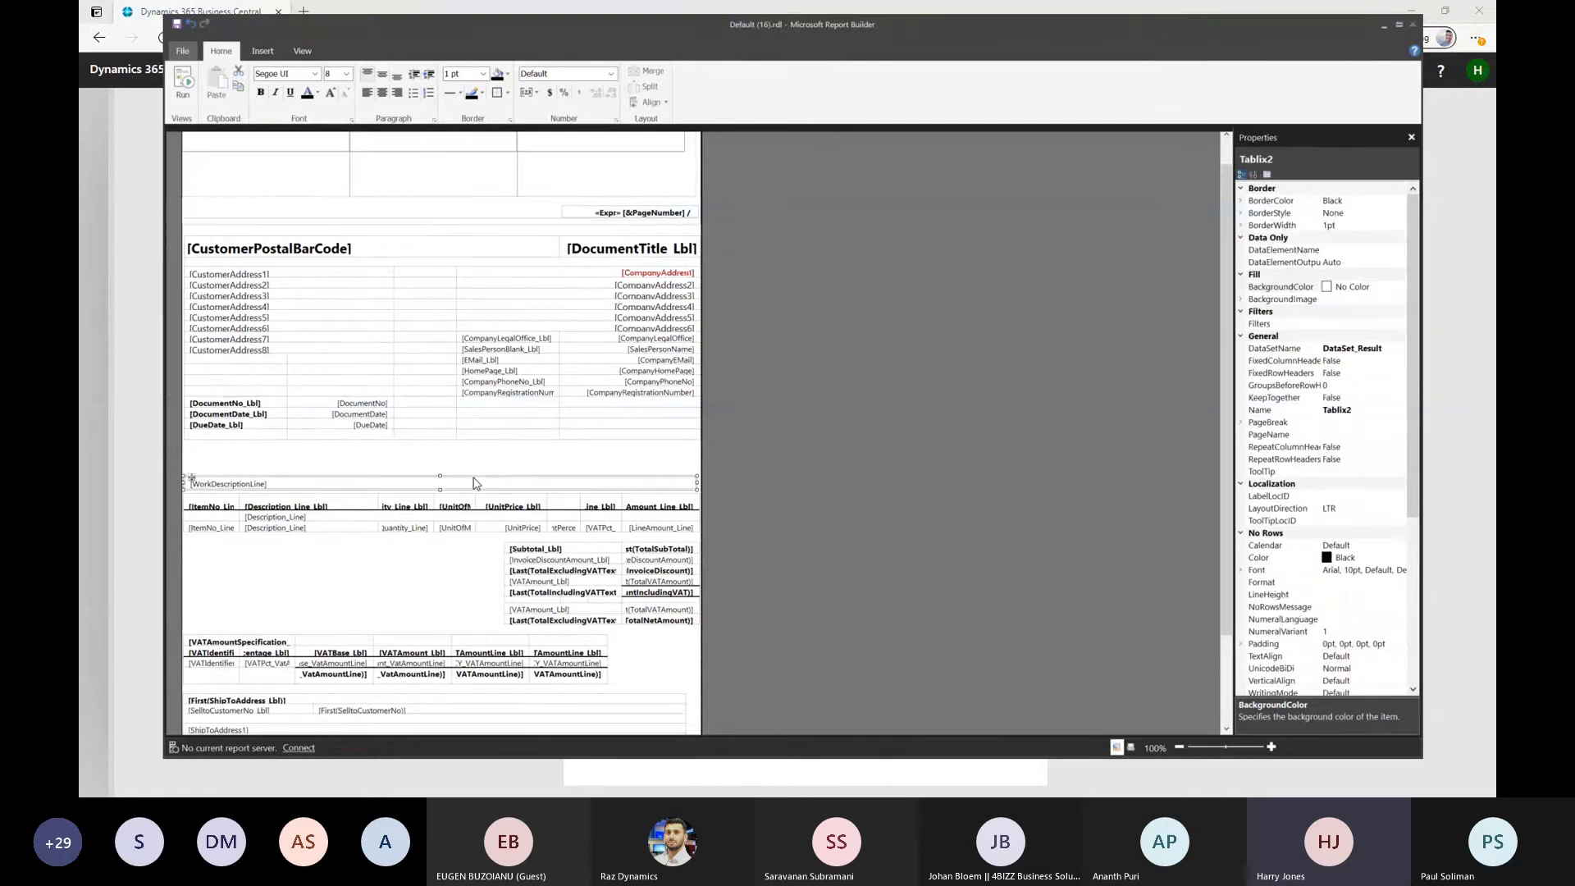
Delete the header table labels from CompanyLegalOffice_Lbl down to the company registration number label
{"action": "left_click", "coordinate": [464, 456]}
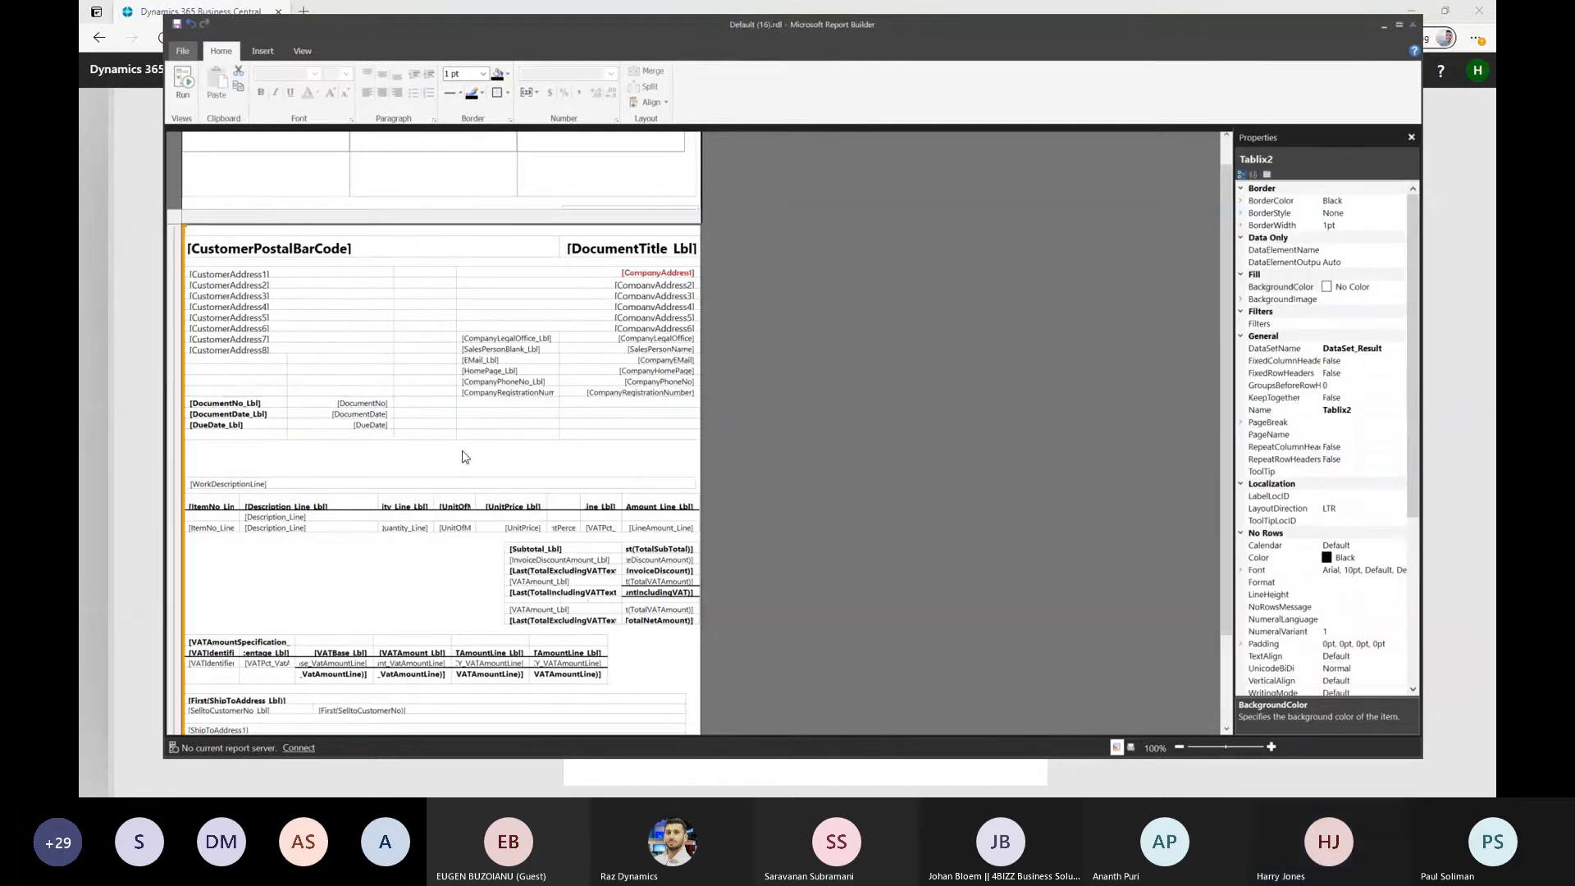
{"action": "double_click", "coordinate": [485, 392]}
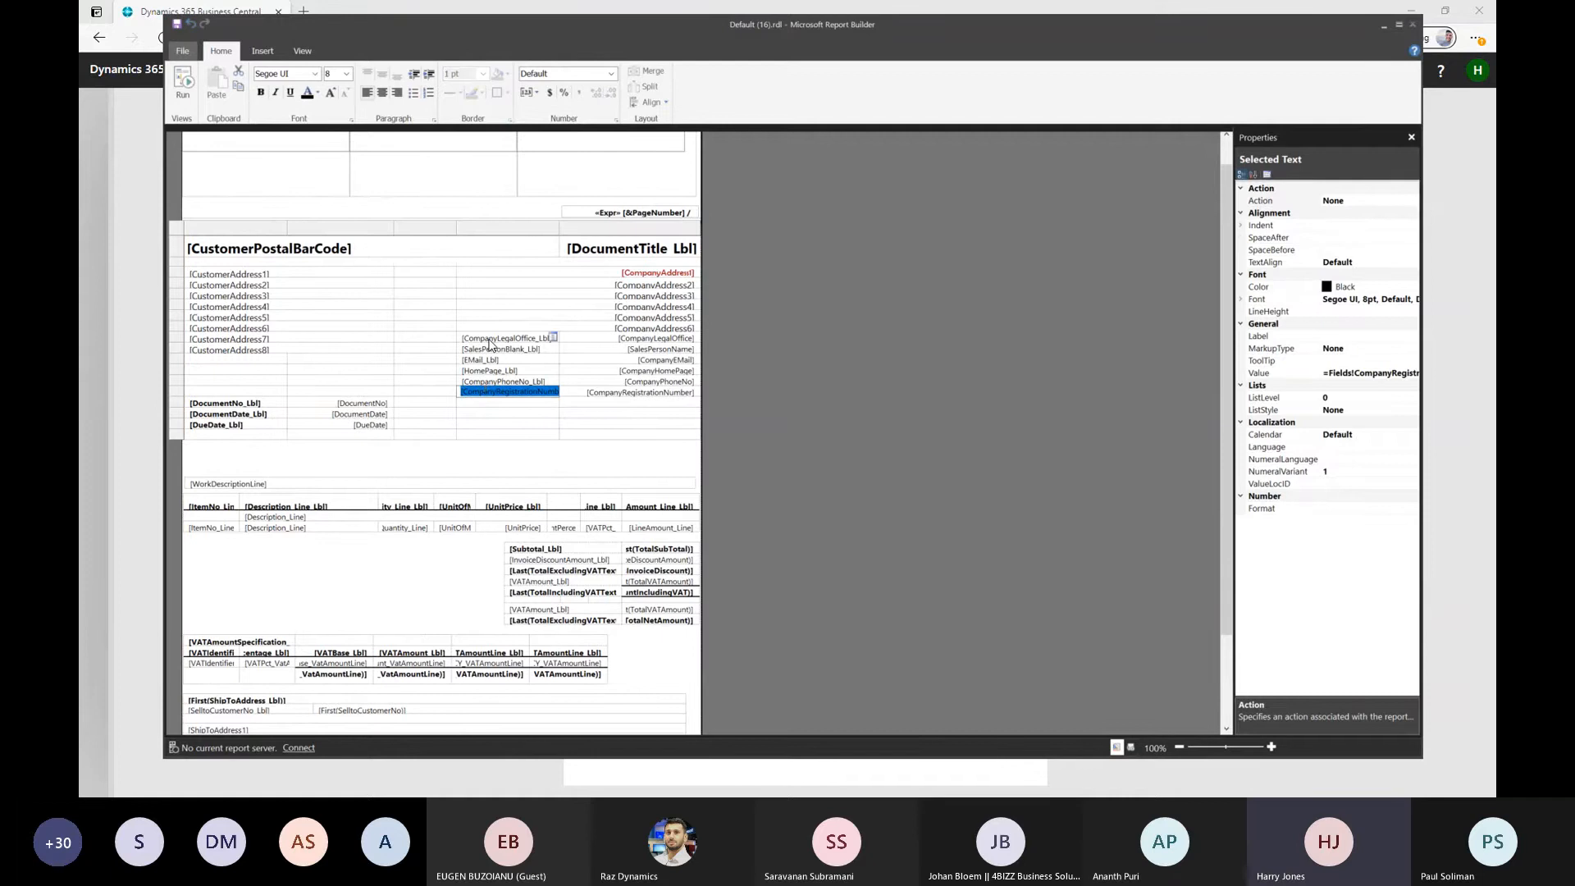
{"action": "key", "text": "Escape"}
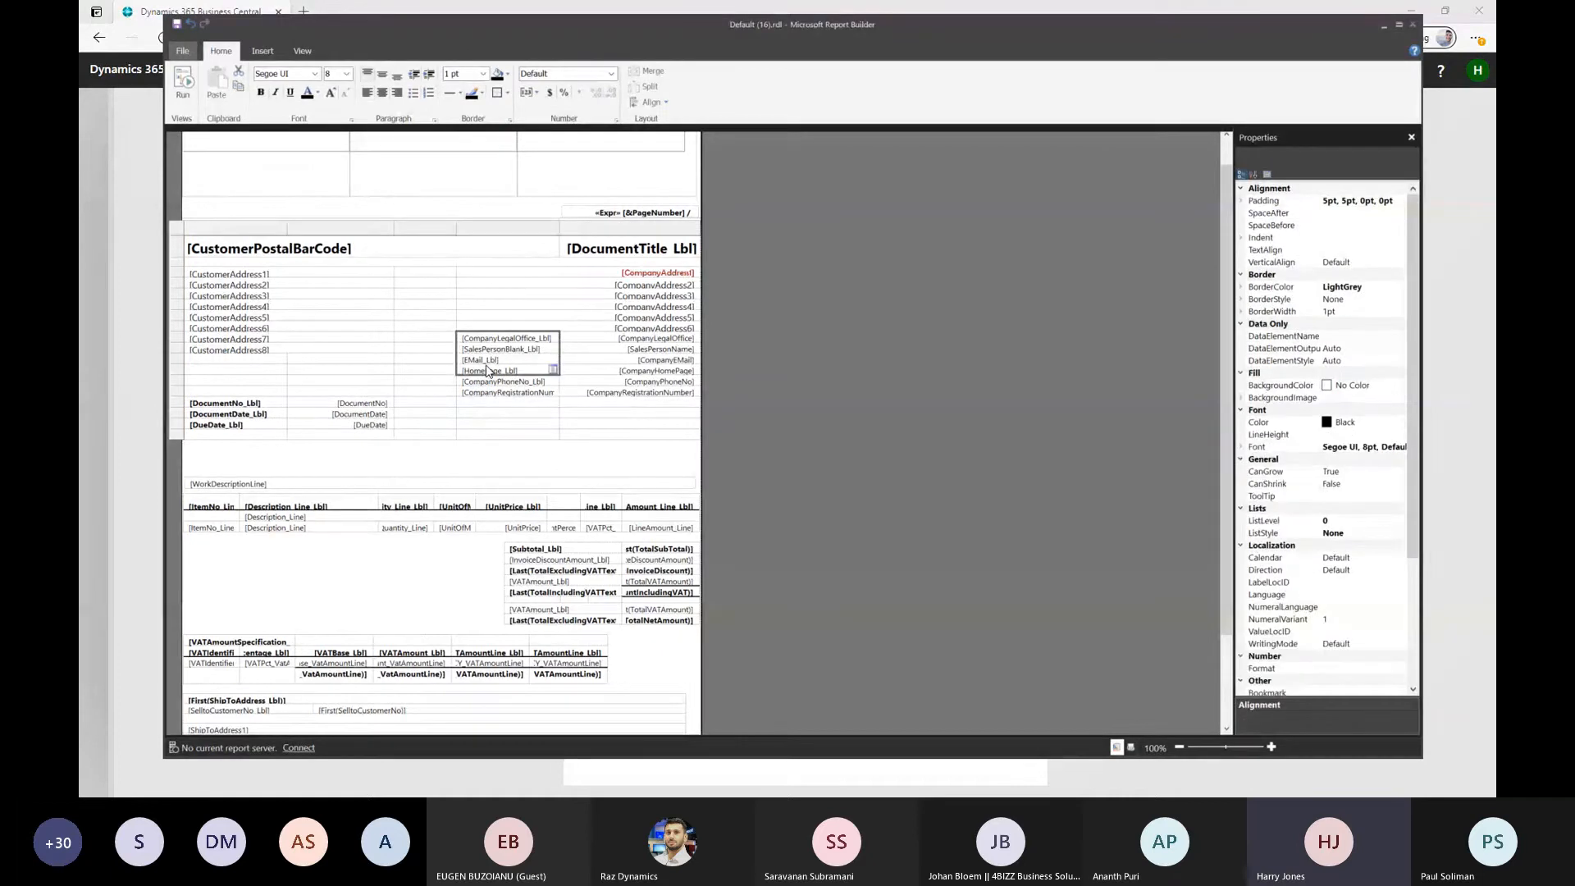
{"action": "key", "text": "Delete"}
{"action": "left_click", "coordinate": [502, 382]}
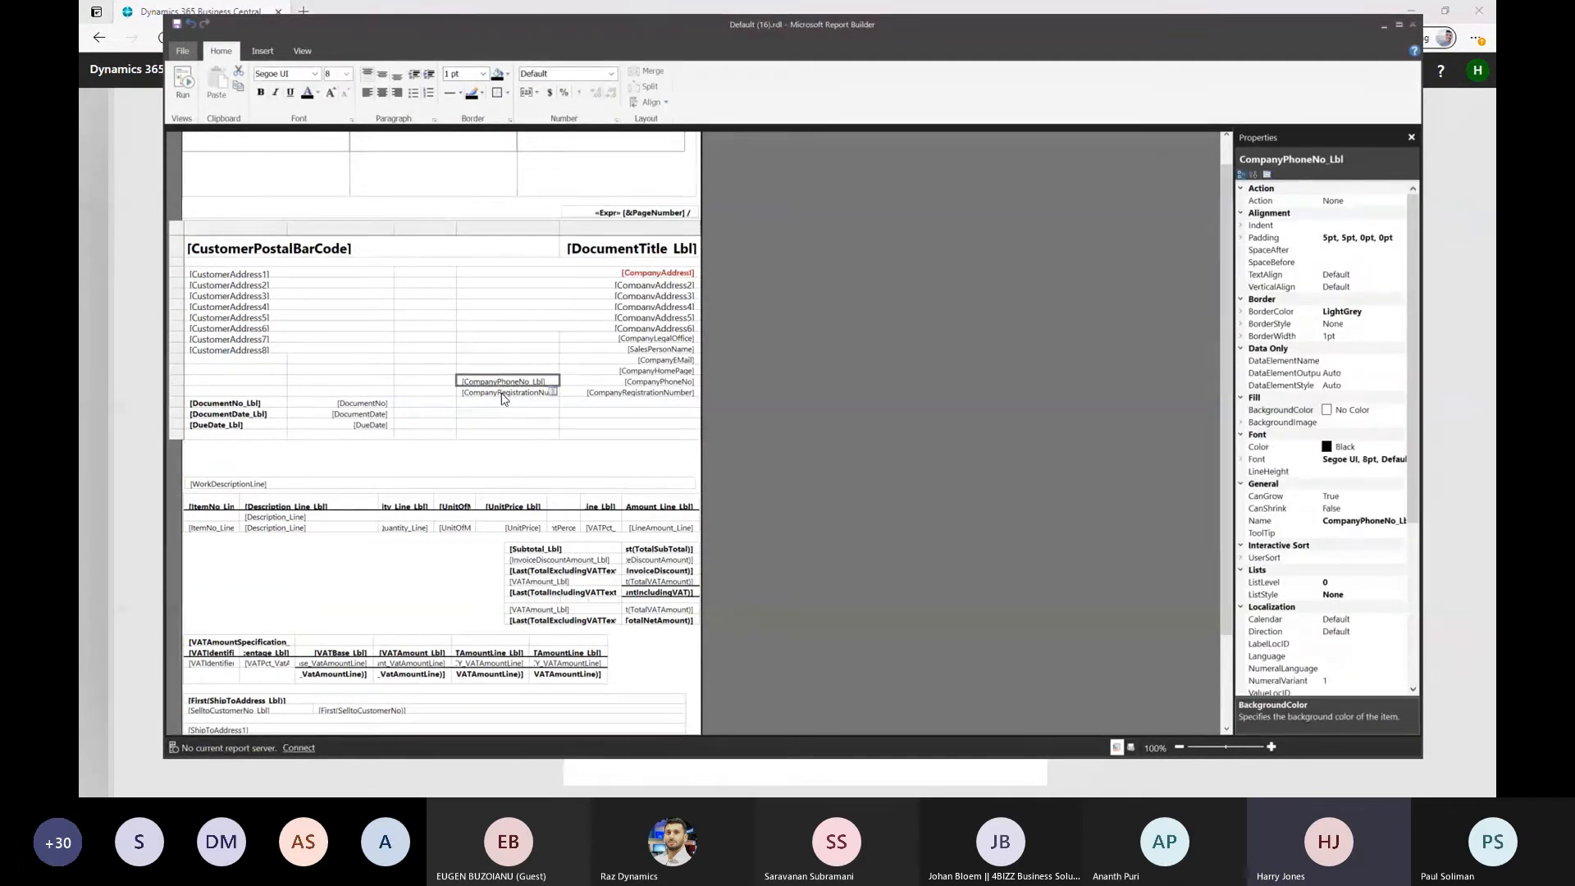
{"action": "left_click", "coordinate": [502, 396], "text": "ctrl"}
{"action": "key", "text": "Delete"}
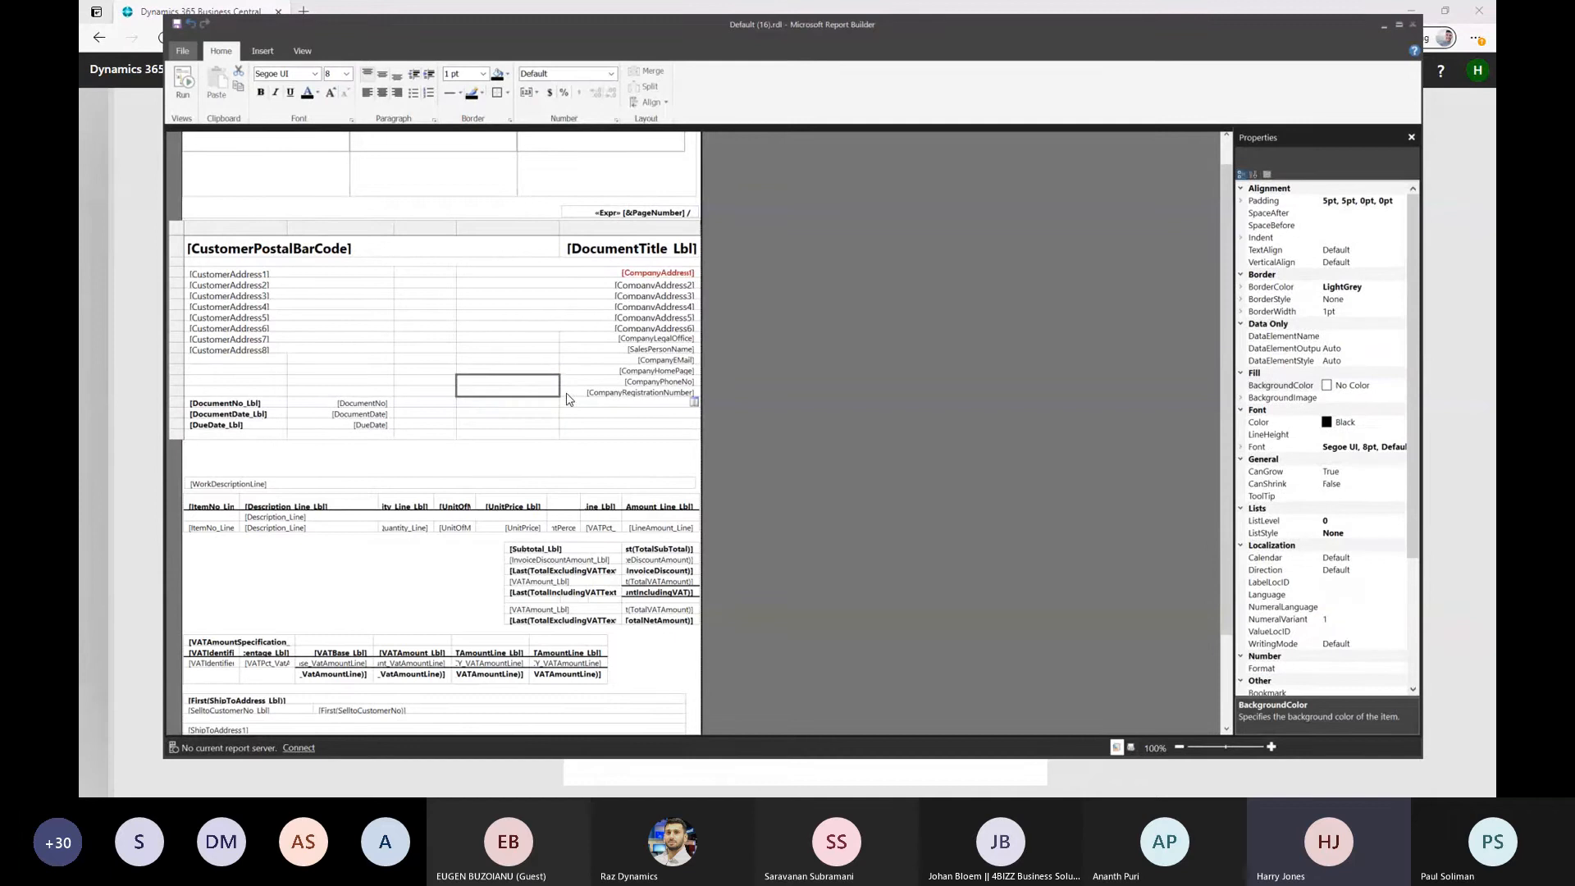
Delete the SalesPersonName, CompanyEMail, CompanyHomePage, CompanyPhoneNo and CompanyRegistrationNumber value fields below CompanyLegalOffice
{"action": "left_click", "coordinate": [628, 351]}
{"action": "left_click", "coordinate": [629, 394], "text": "shift"}
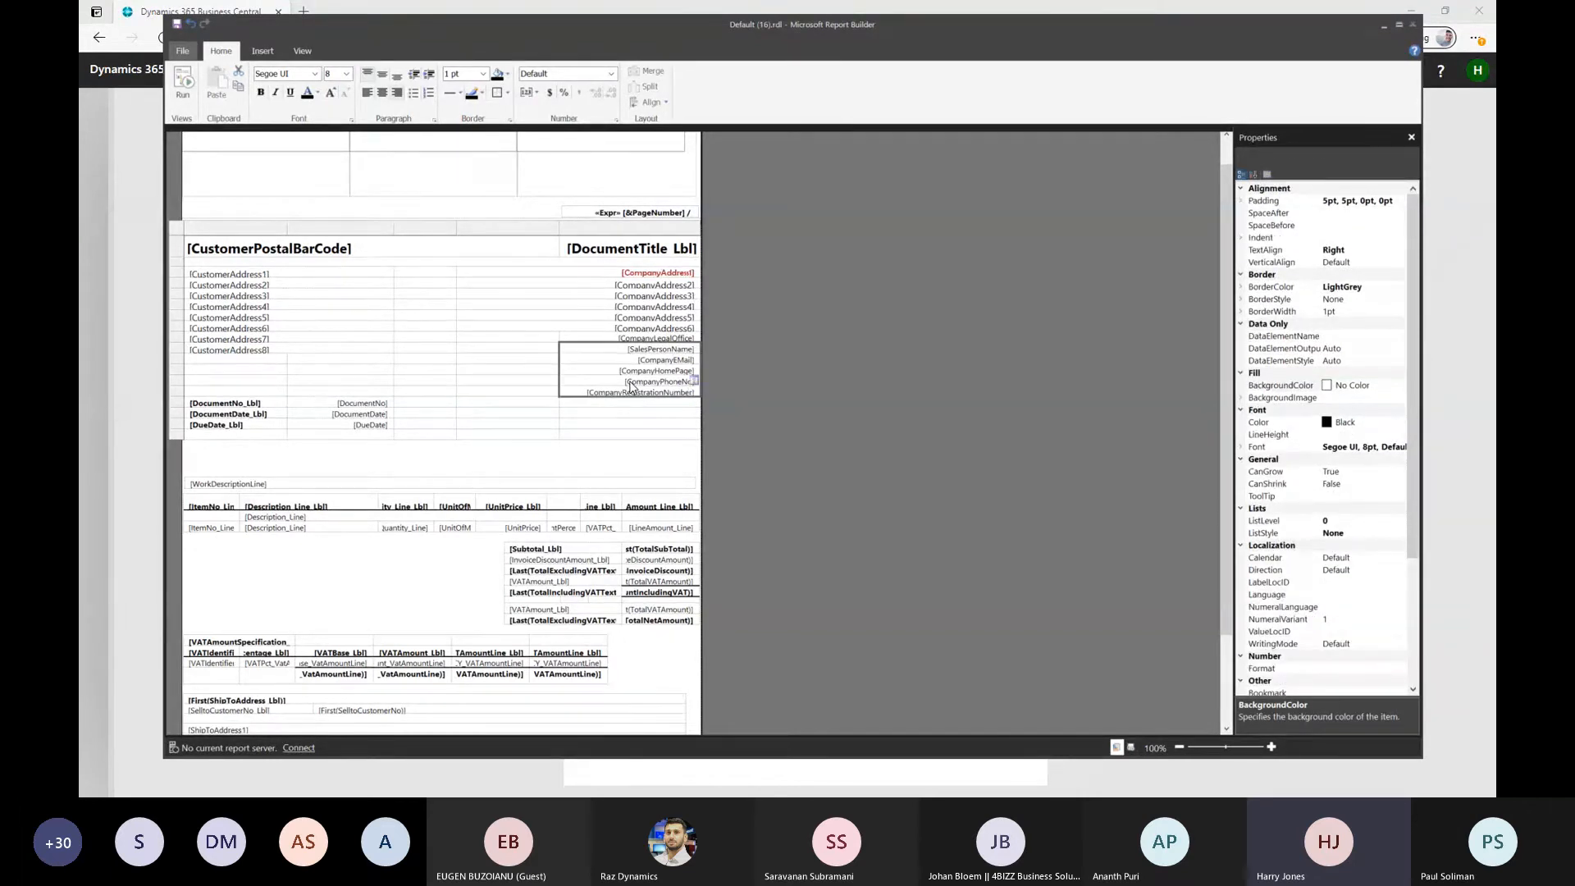
{"action": "key", "text": "Delete"}
{"action": "left_click", "coordinate": [625, 471]}
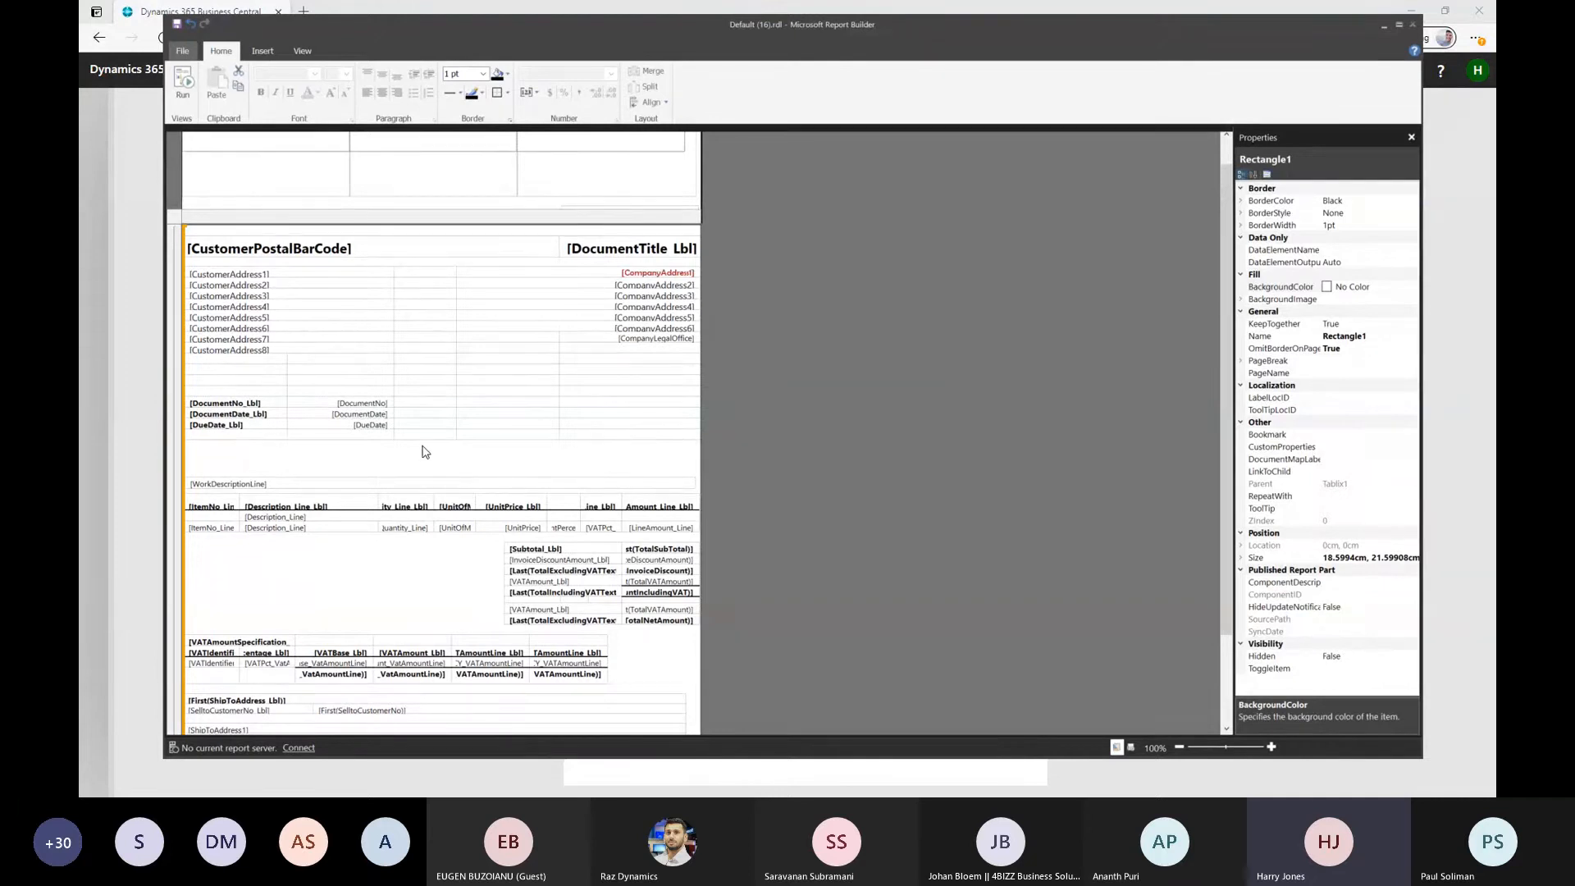
{"action": "scroll", "coordinate": [422, 452], "scroll_direction": "down", "scroll_amount": 3}
{"action": "scroll", "coordinate": [422, 451], "scroll_direction": "up", "scroll_amount": 3}
{"action": "left_click", "coordinate": [234, 428]}
{"action": "left_click", "coordinate": [343, 427]}
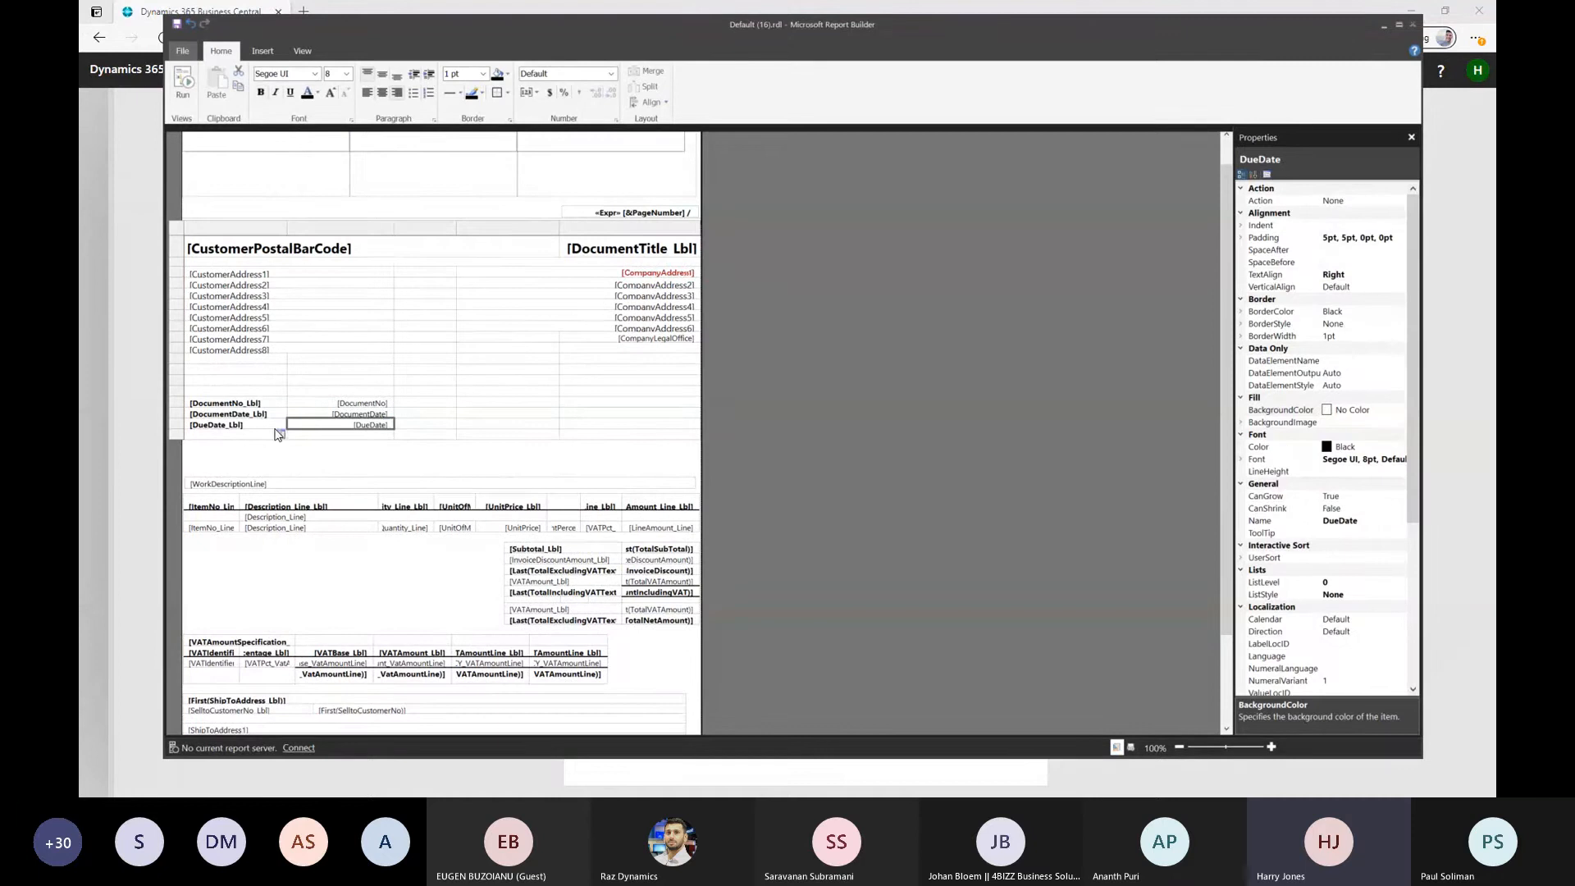
{"action": "left_click", "coordinate": [621, 406]}
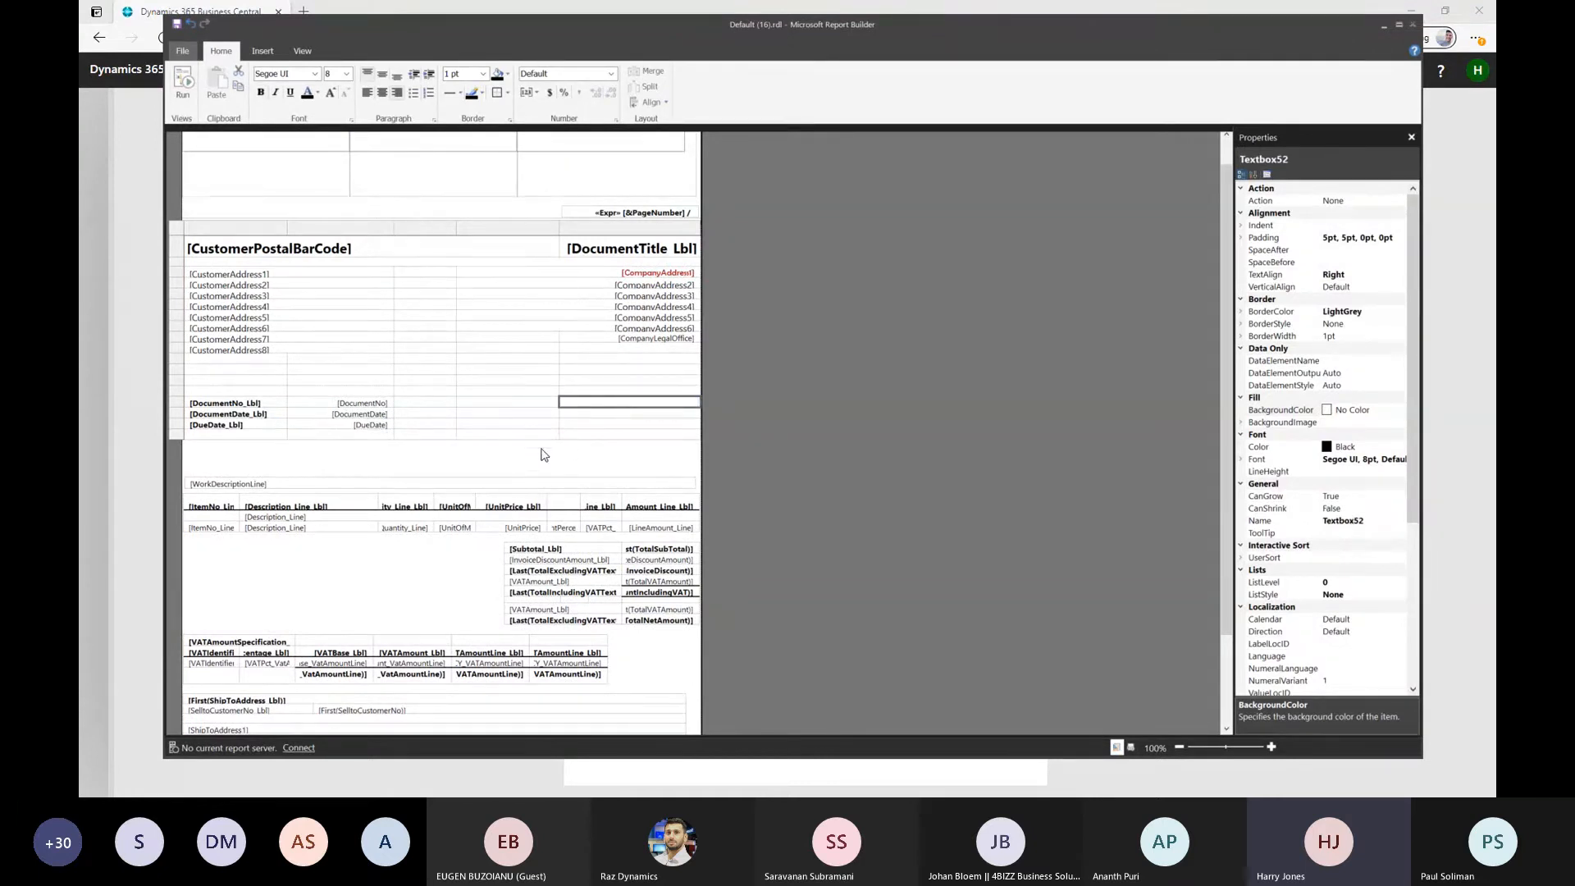
Delete the WorkDescriptionLine field from the table between the header table and the item lines
{"action": "left_click", "coordinate": [213, 483]}
{"action": "left_click", "coordinate": [216, 484]}
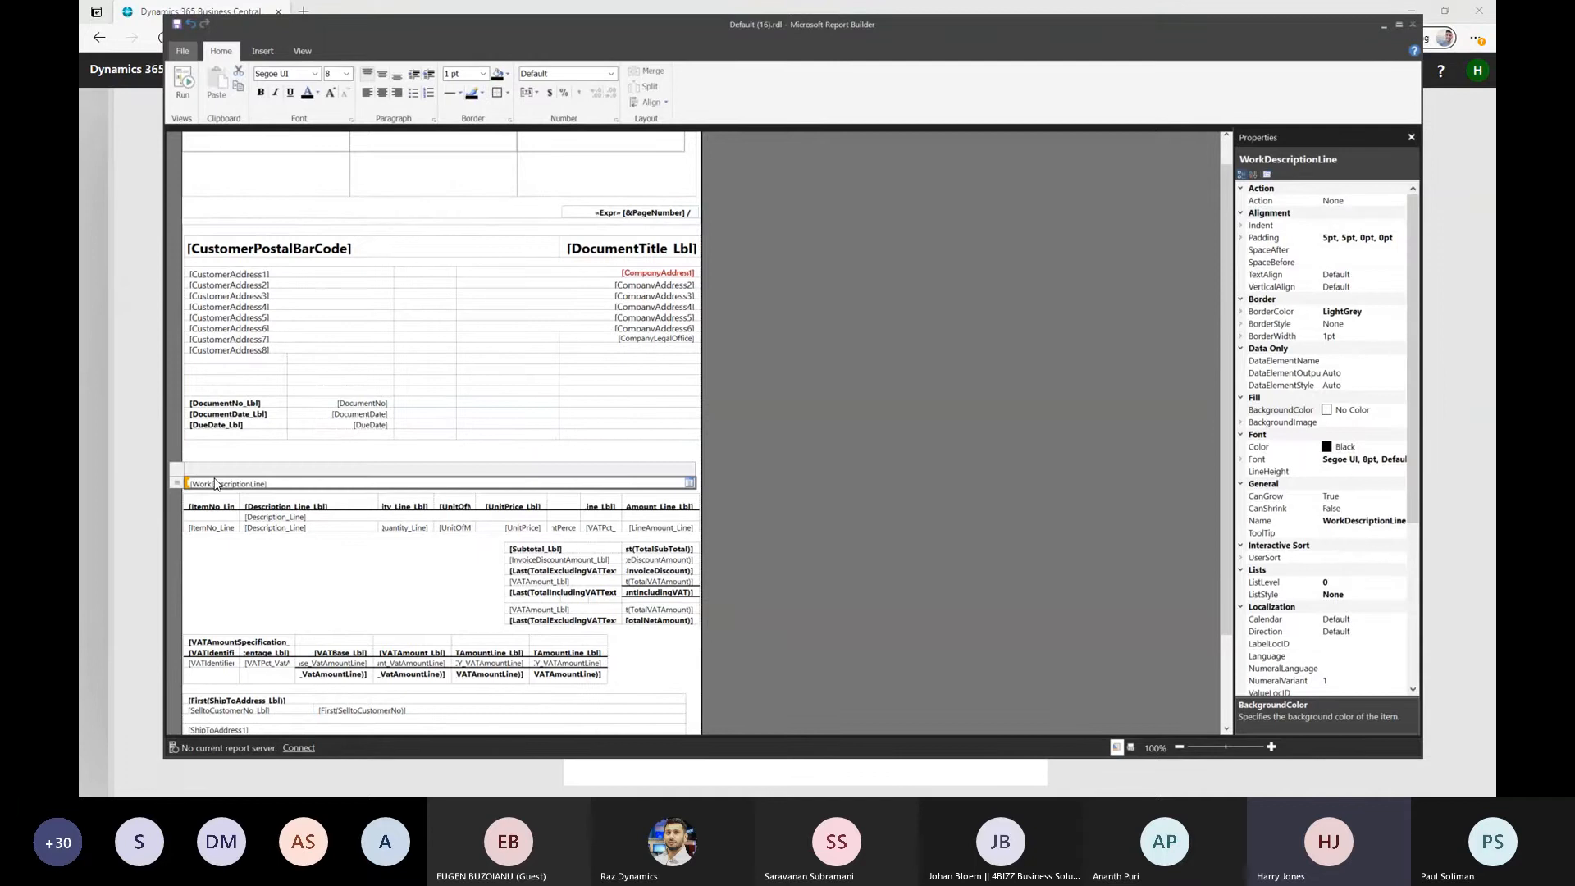
{"action": "key", "text": "Delete"}
{"action": "left_click", "coordinate": [220, 454]}
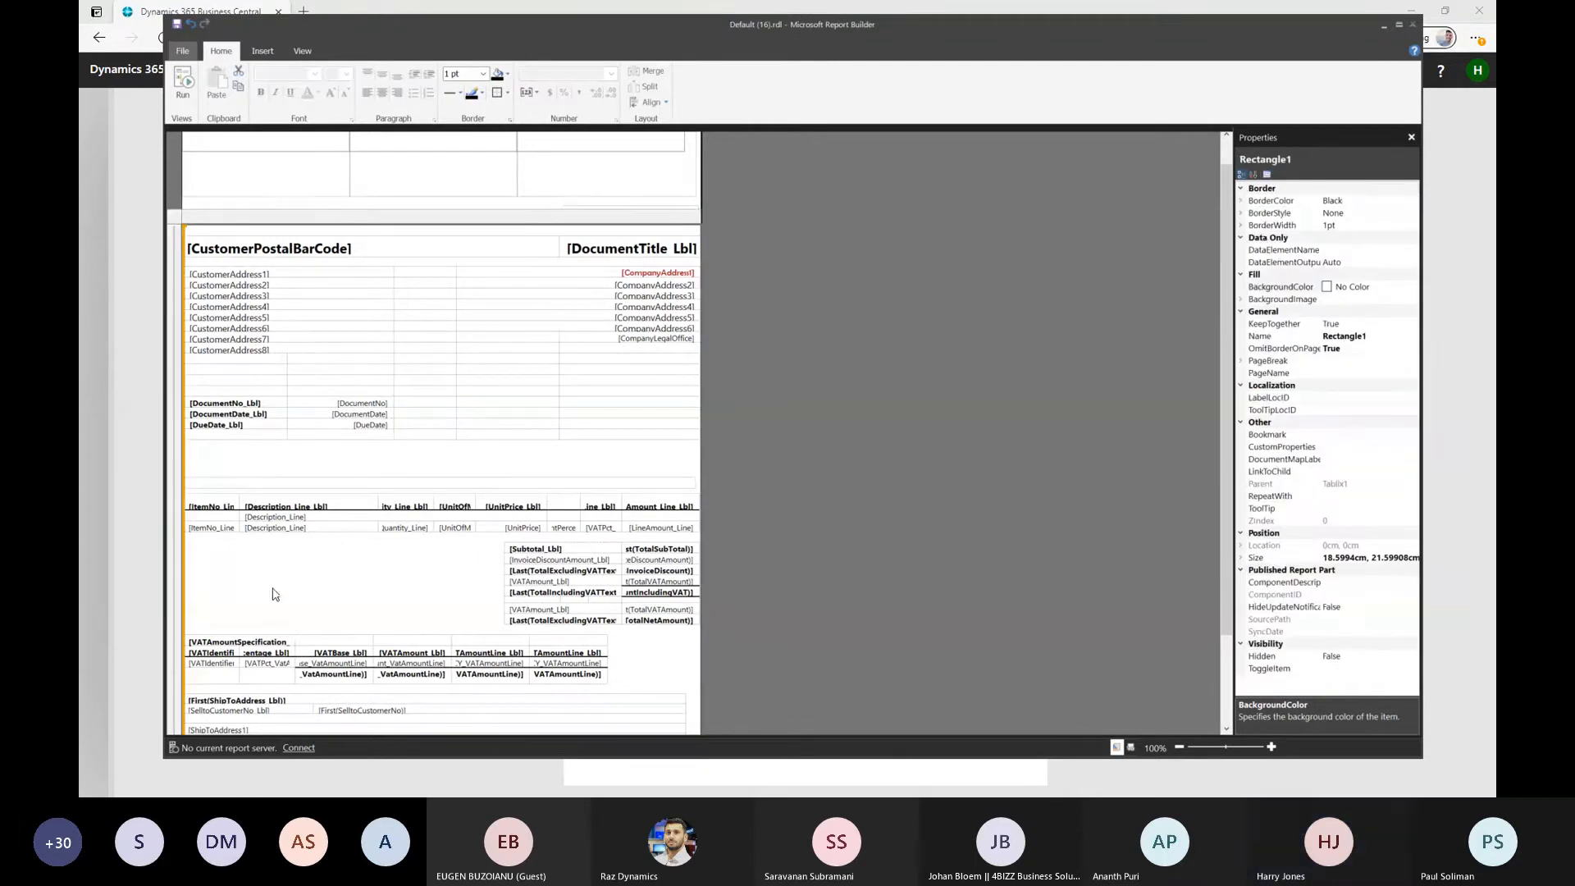
Delete the CompanyLegalStatement text box below the ship-to address fields
{"action": "scroll", "coordinate": [271, 588], "scroll_direction": "down", "scroll_amount": 3}
{"action": "left_click", "coordinate": [281, 707]}
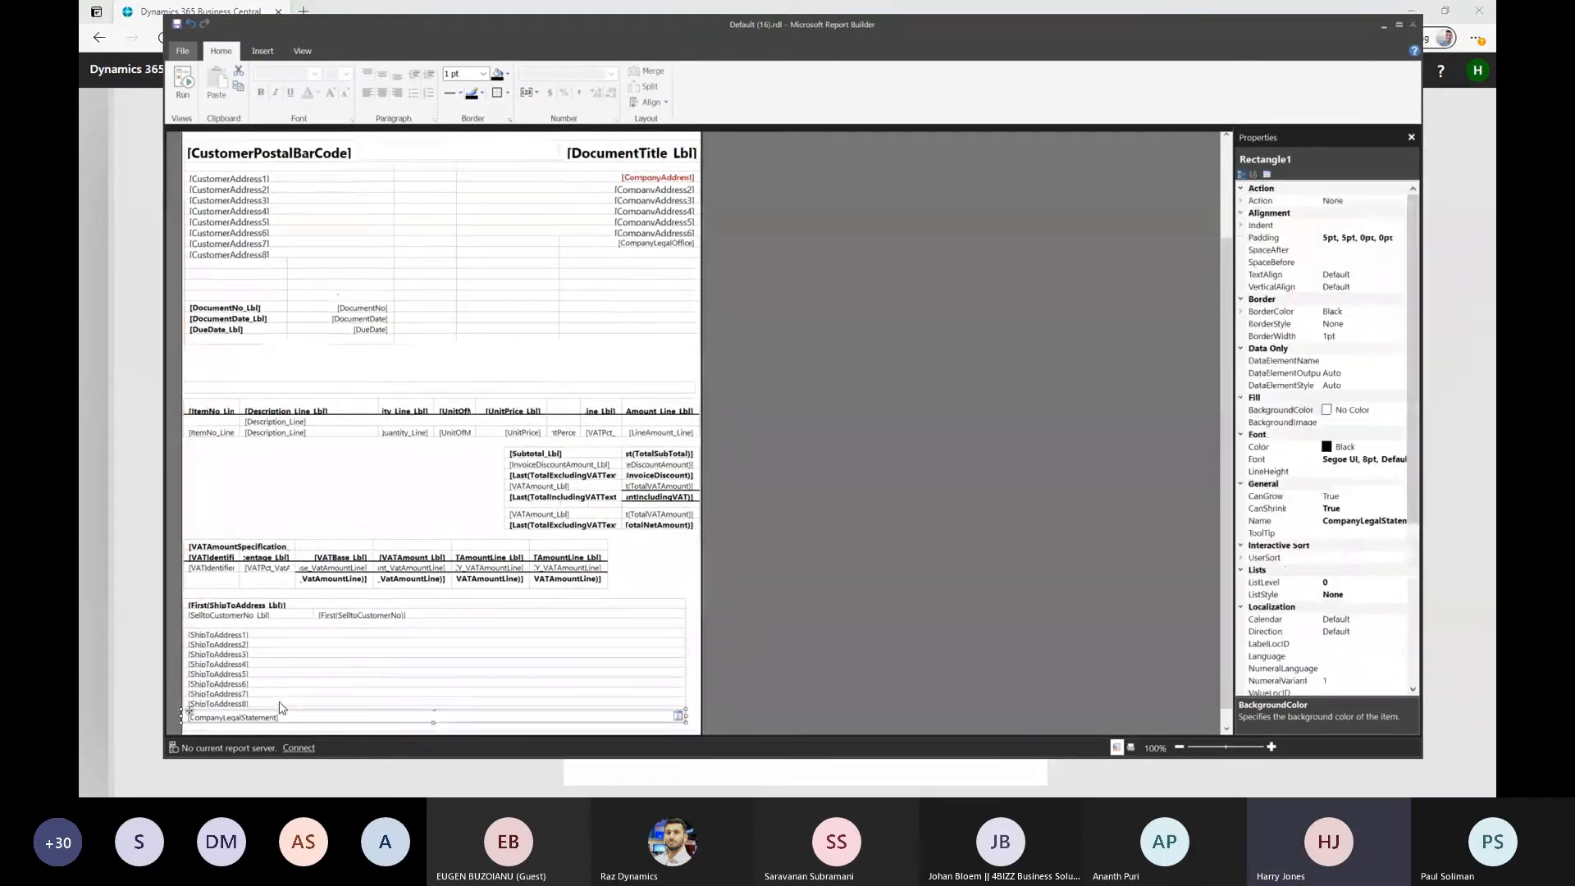
{"action": "key", "text": "Delete"}
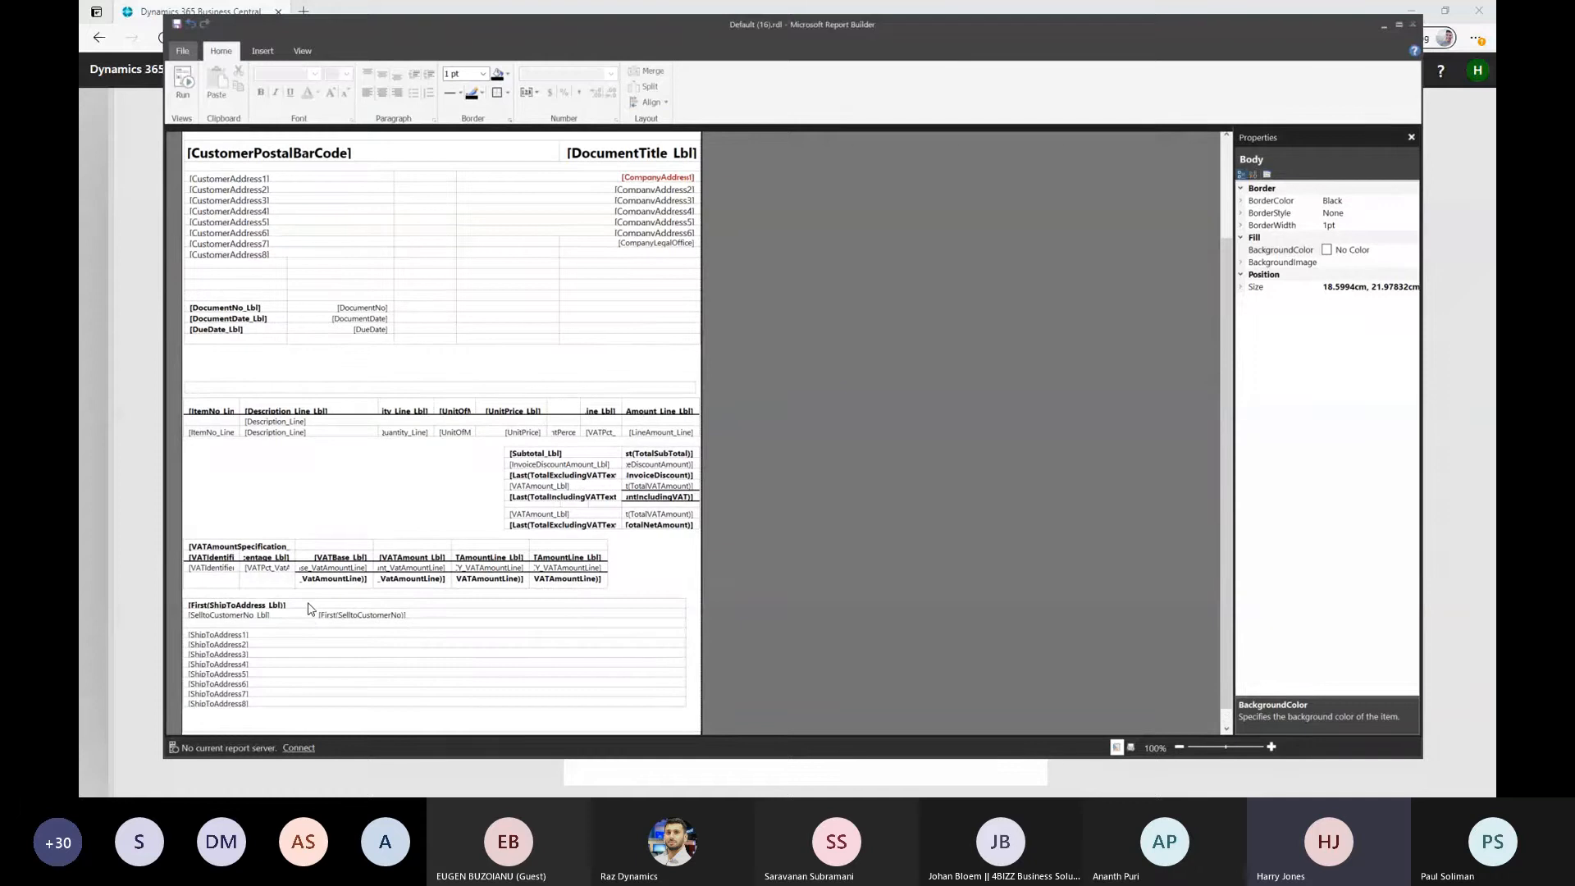
Compare with the printed quote preview, and delete the three image placeholders across the page header
{"action": "key", "text": "alt+Tab"}
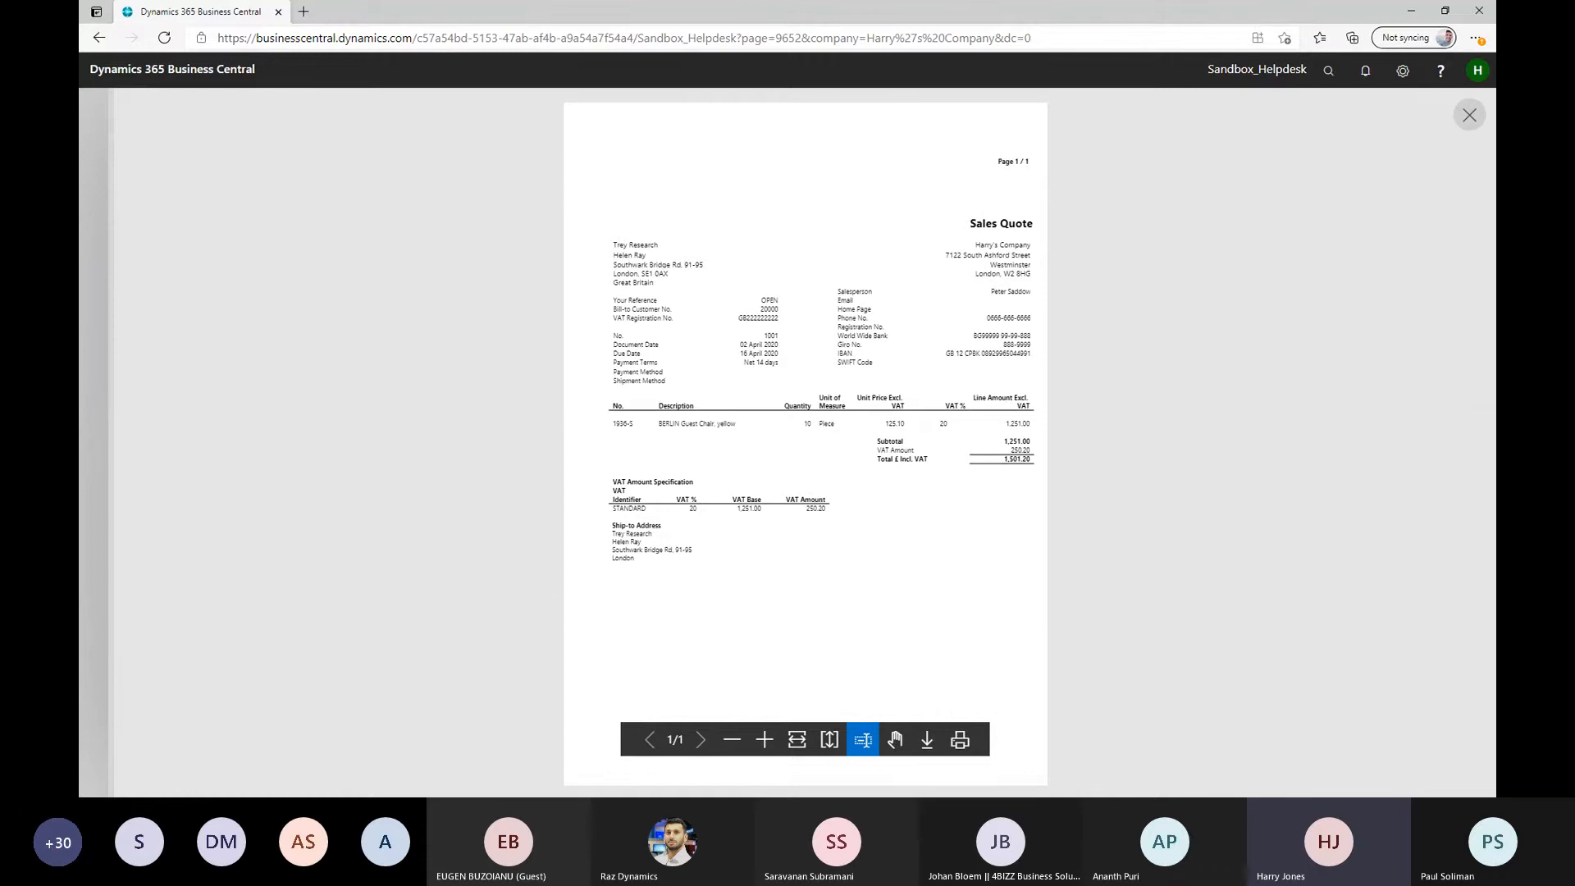
{"action": "key", "text": "alt+Tab"}
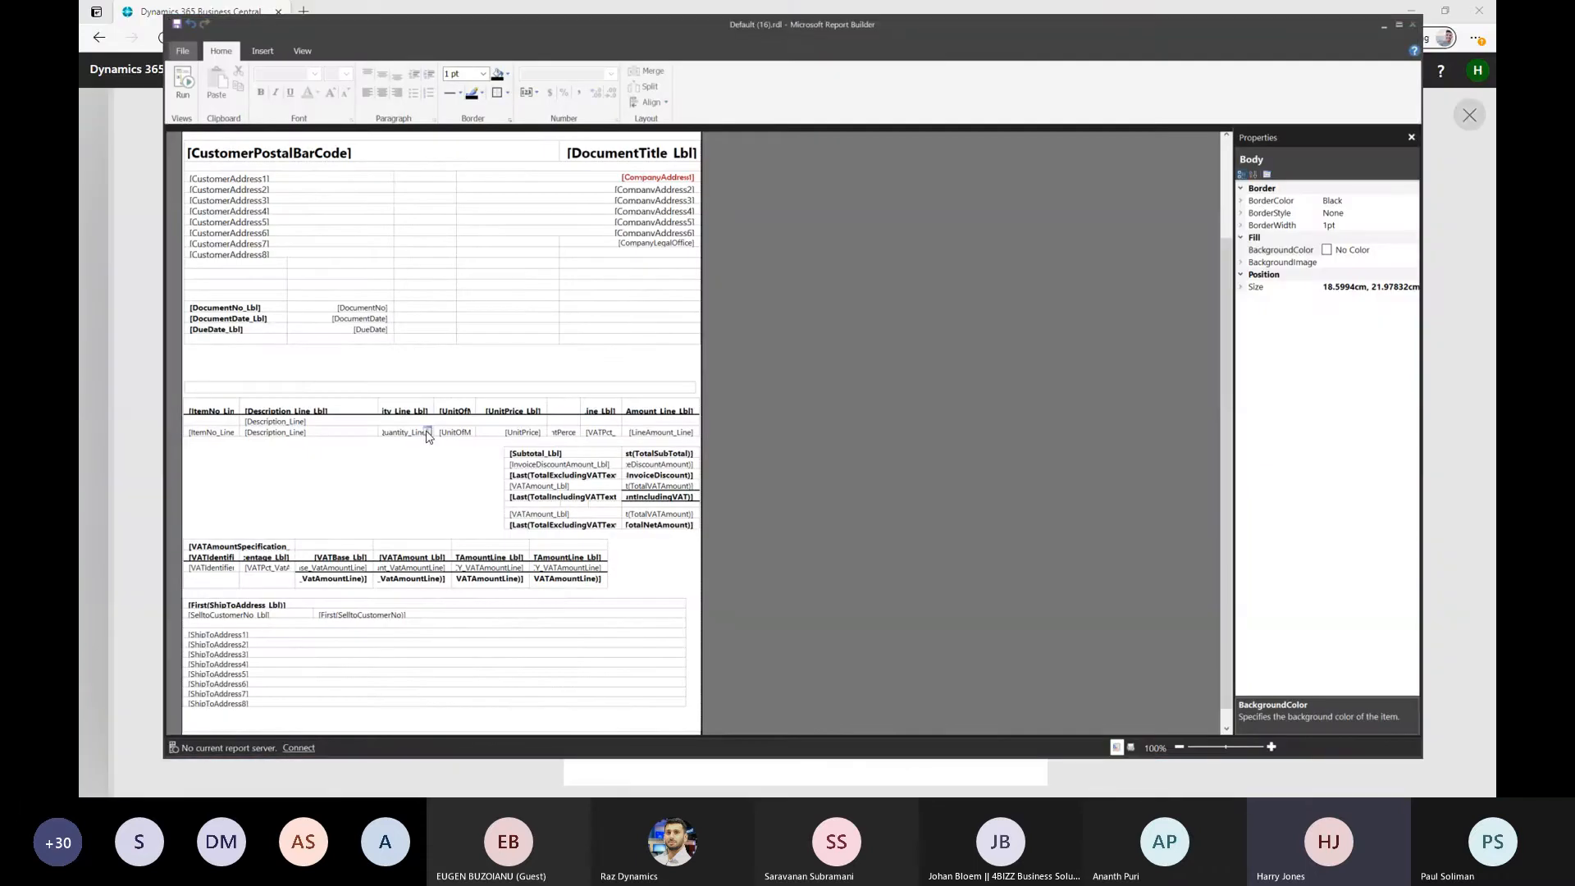
{"action": "left_click_drag", "start_coordinate": [1219, 336], "coordinate": [1219, 174]}
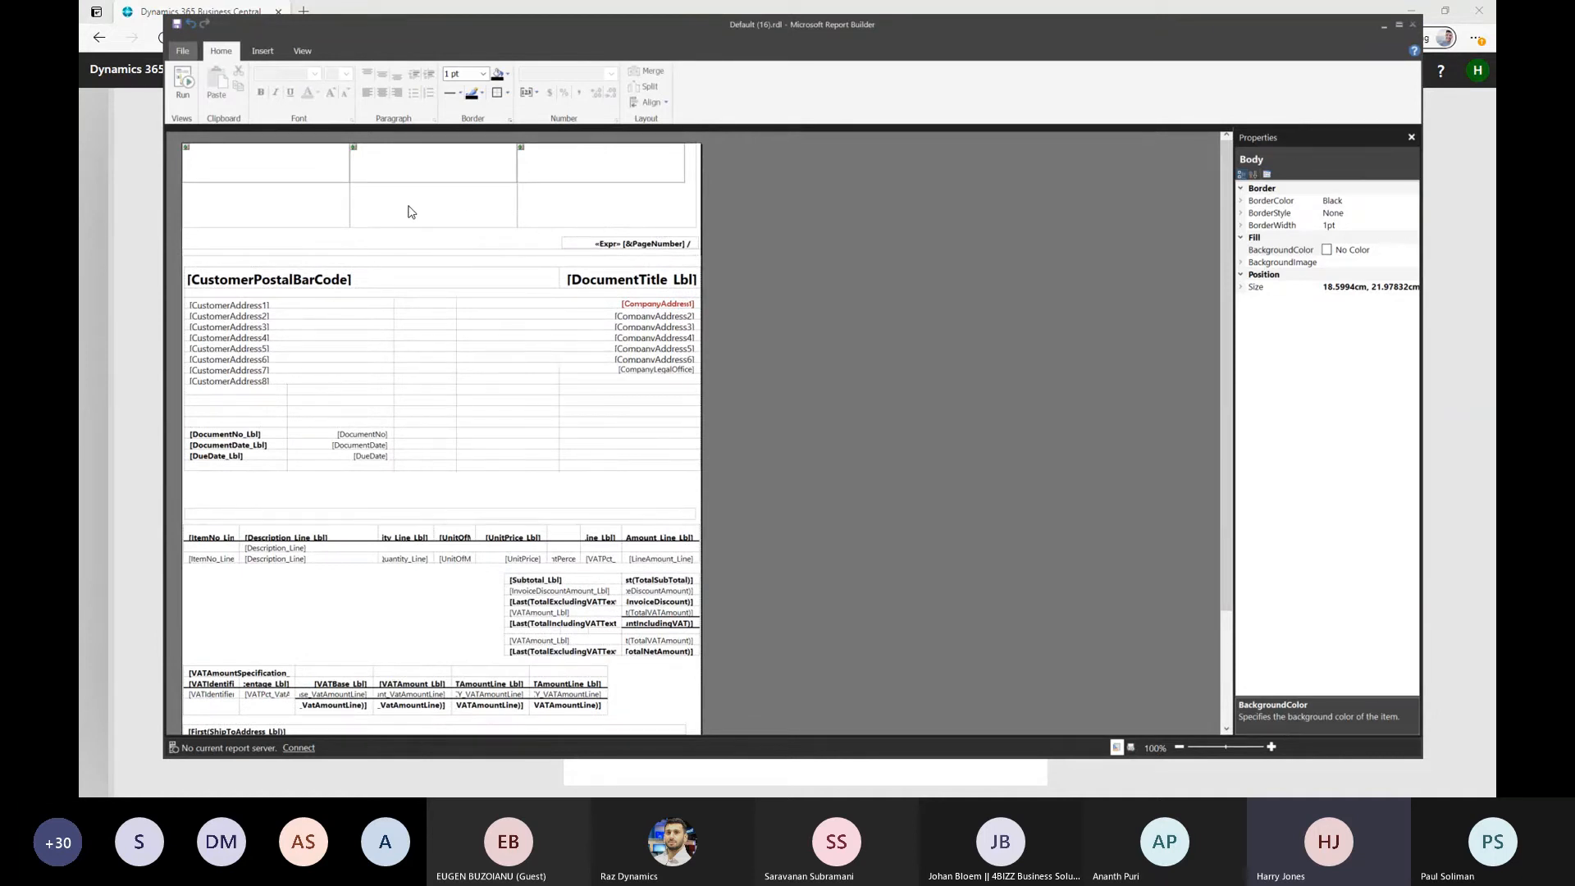
{"action": "left_click", "coordinate": [281, 174]}
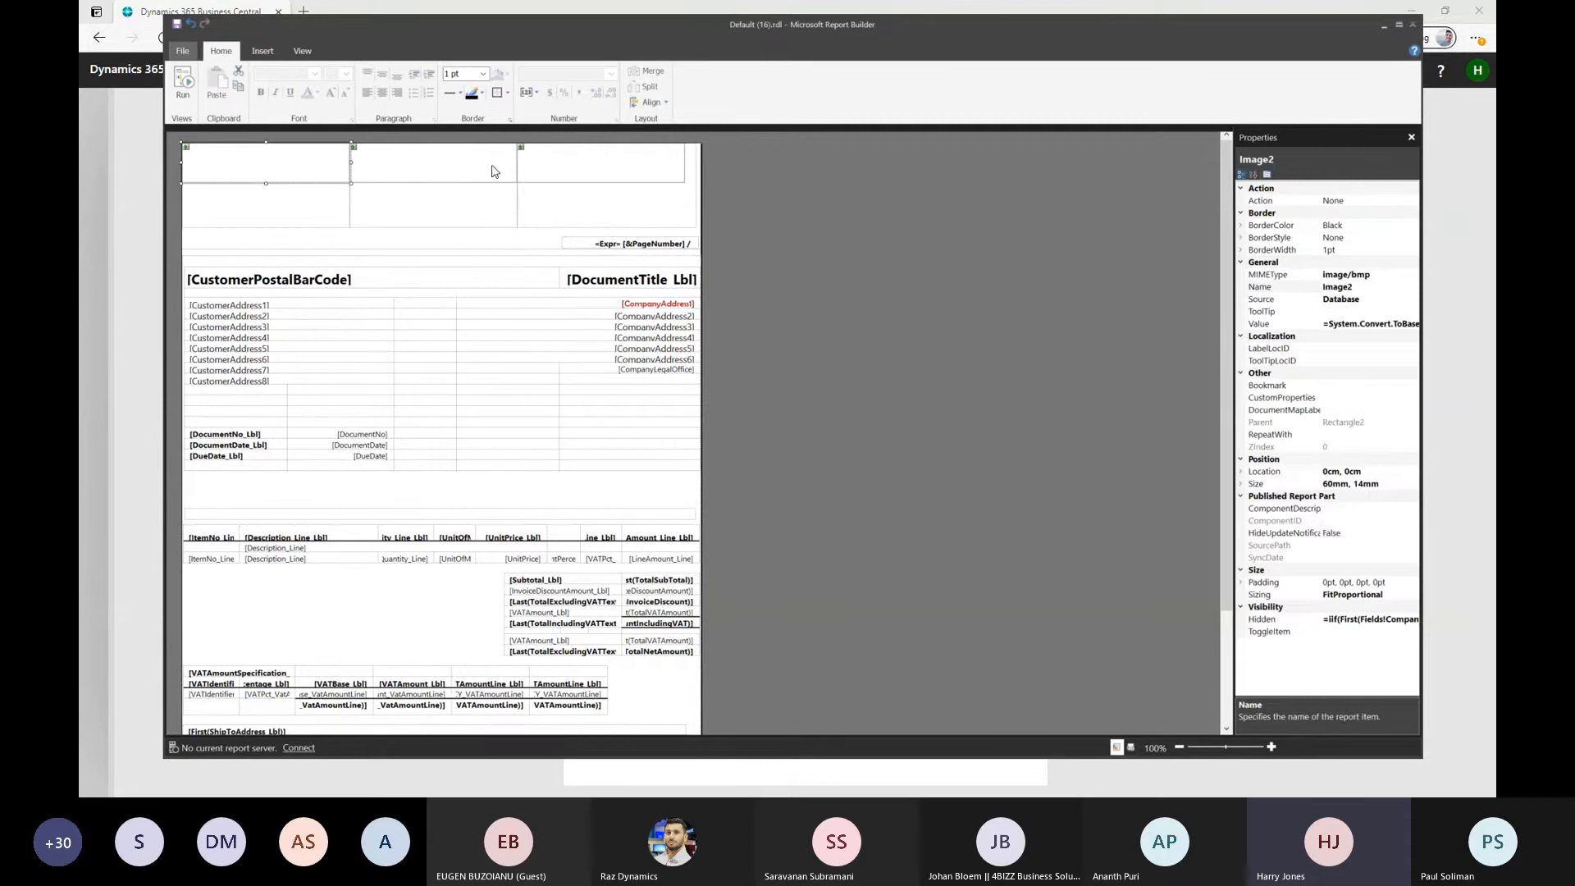
{"action": "left_click", "coordinate": [572, 164]}
{"action": "left_click_drag", "start_coordinate": [398, 164], "coordinate": [394, 164]}
{"action": "left_click", "coordinate": [305, 171]}
{"action": "key", "text": "Delete"}
{"action": "left_click", "coordinate": [440, 176]}
{"action": "key", "text": "Delete"}
{"action": "left_click", "coordinate": [605, 172]}
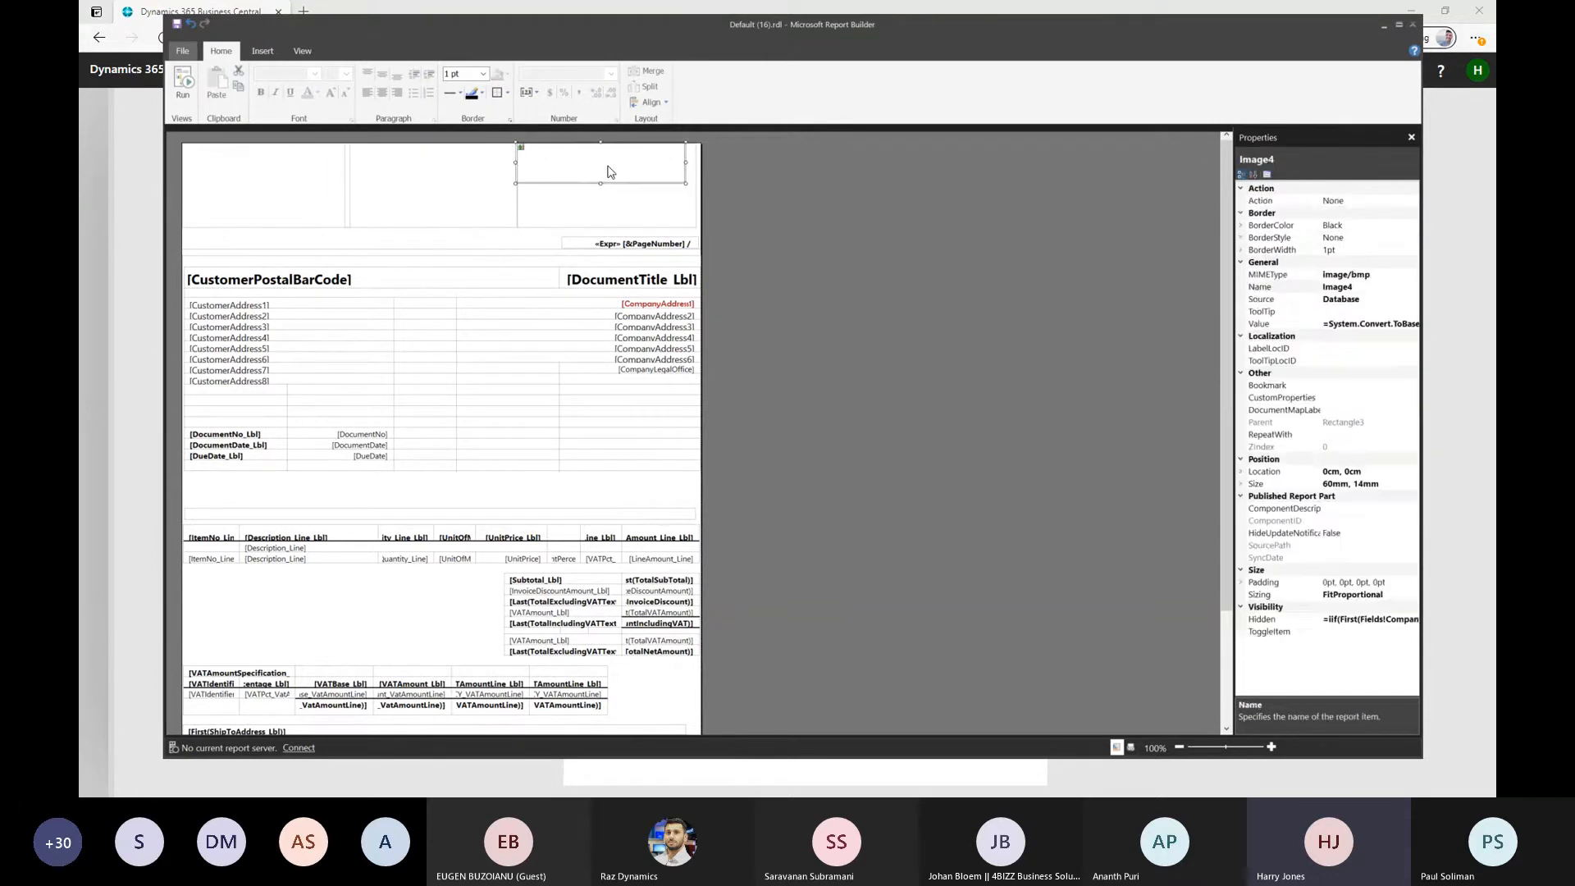
{"action": "key", "text": "Delete"}
{"action": "left_click", "coordinate": [347, 220]}
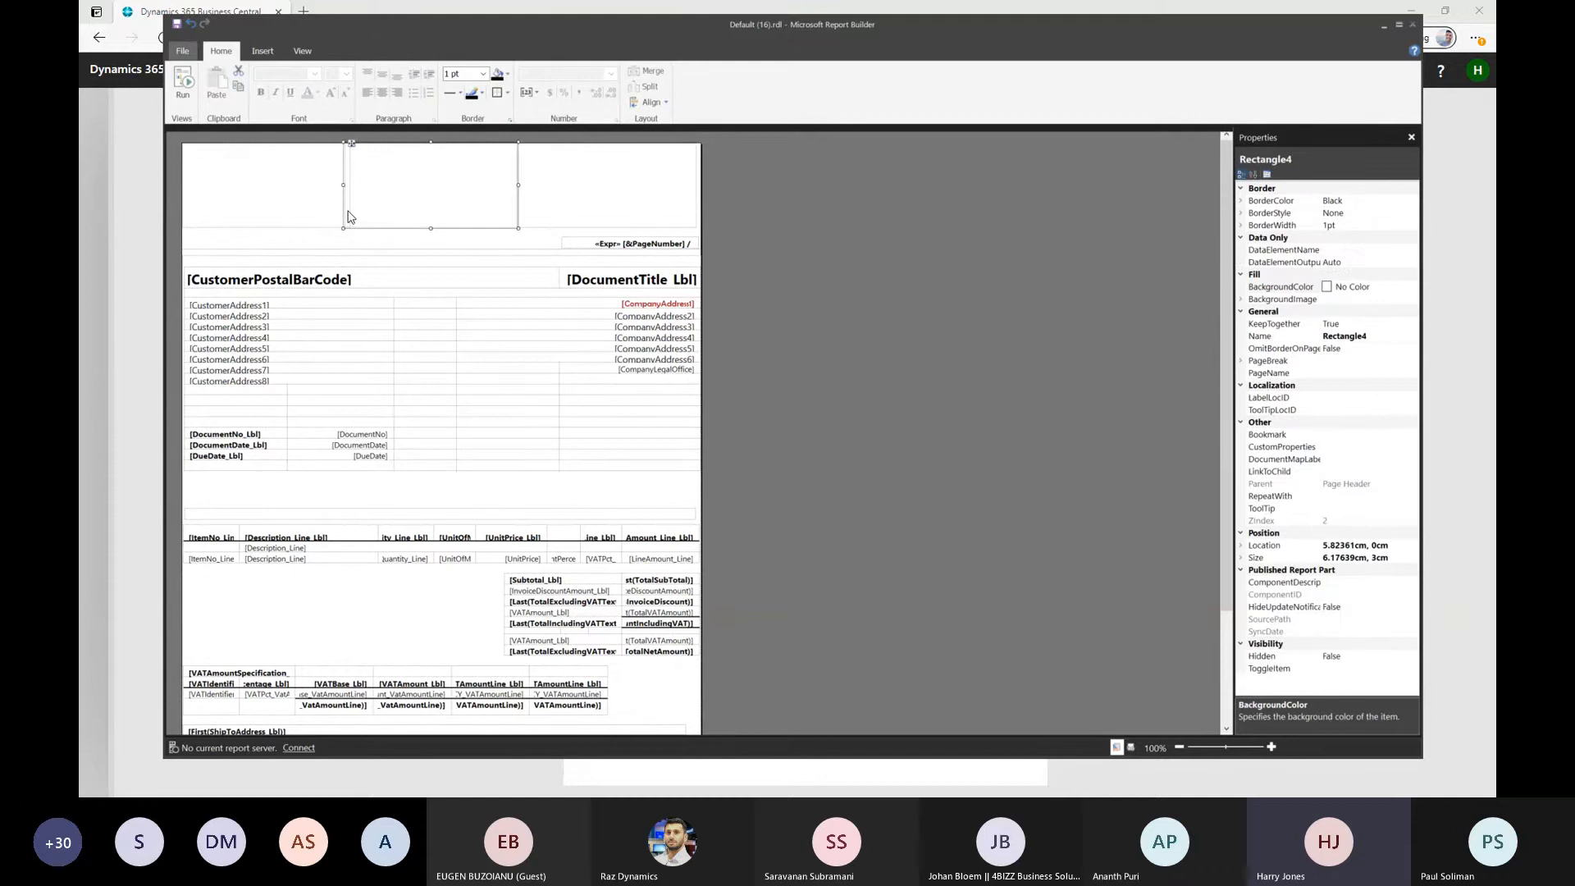
Resize the middle page header rectangle to 6 cm wide from the 6 cm mark, and start inserting an image in the first rectangle
{"action": "left_click_drag", "start_coordinate": [344, 184], "coordinate": [348, 185]}
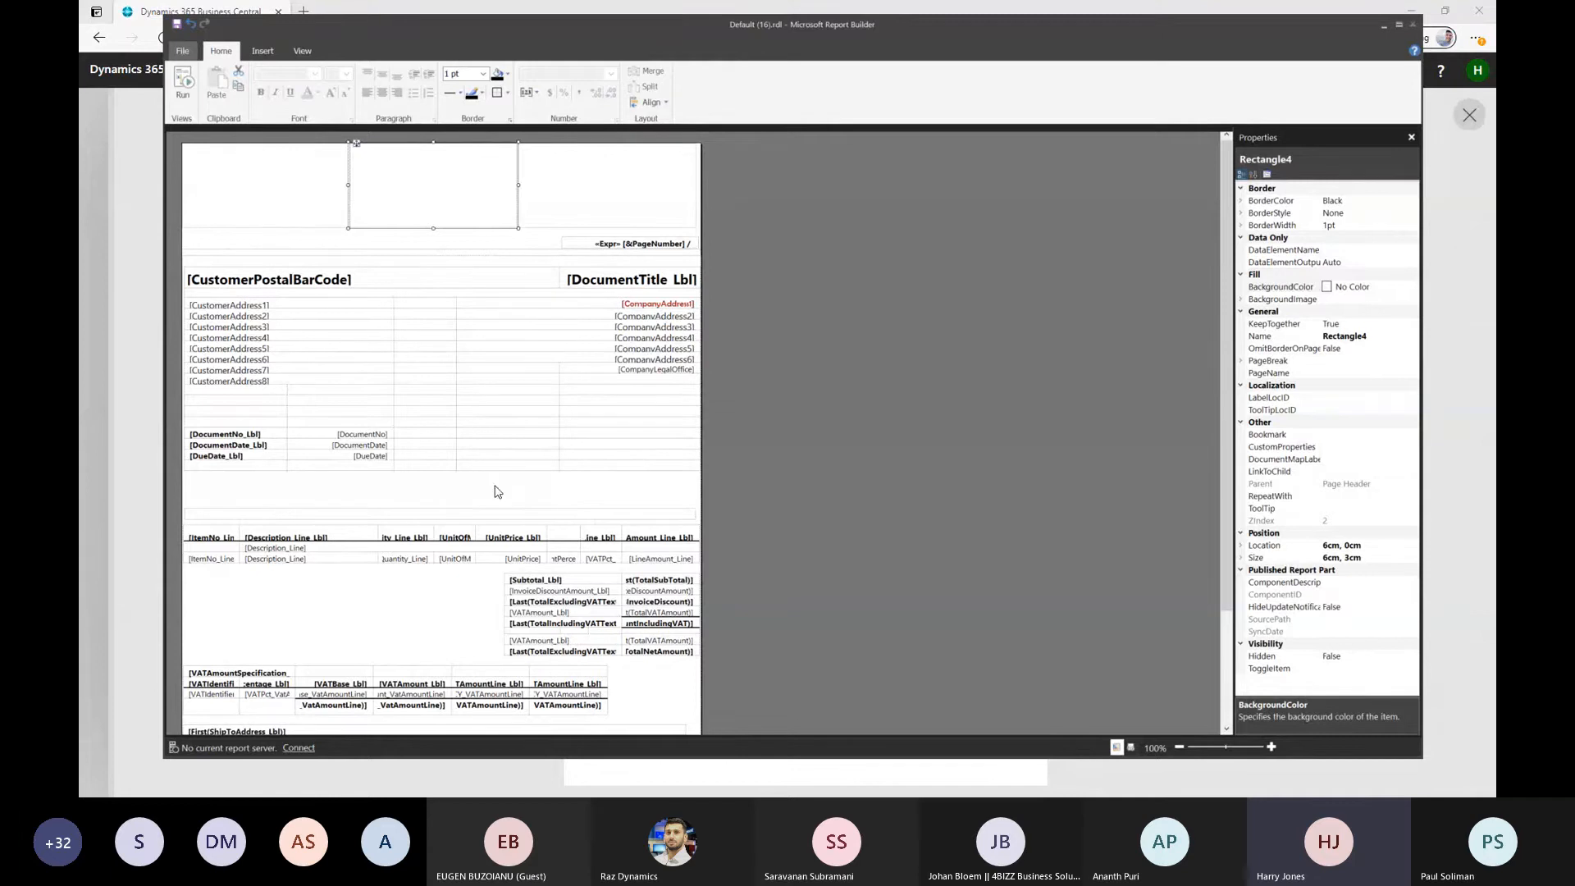
{"action": "left_click", "coordinate": [275, 187]}
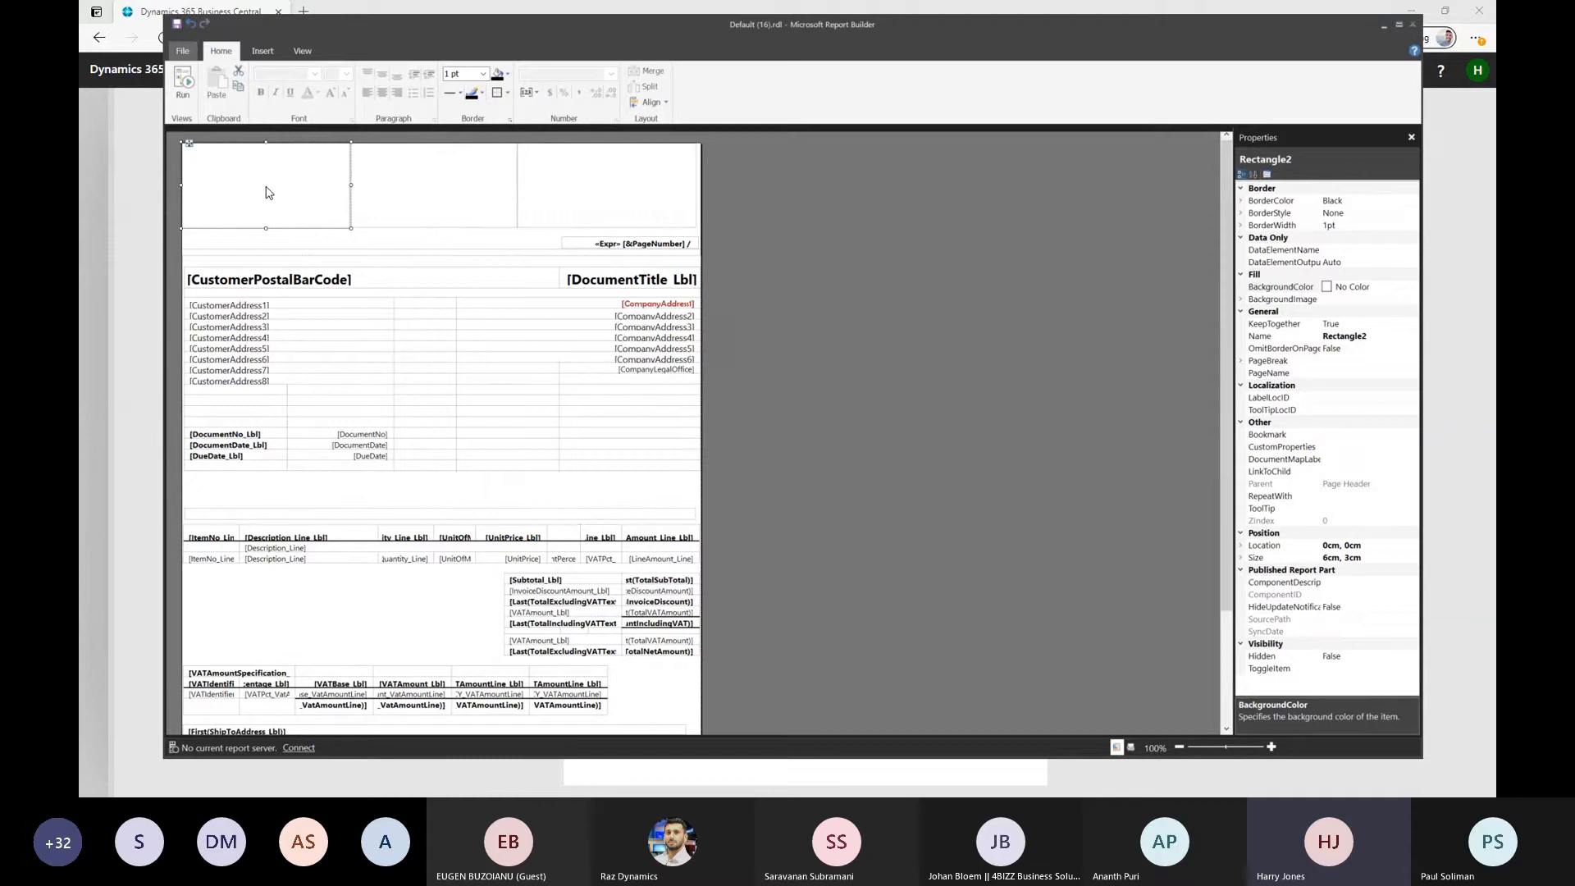
{"action": "right_click", "coordinate": [266, 193]}
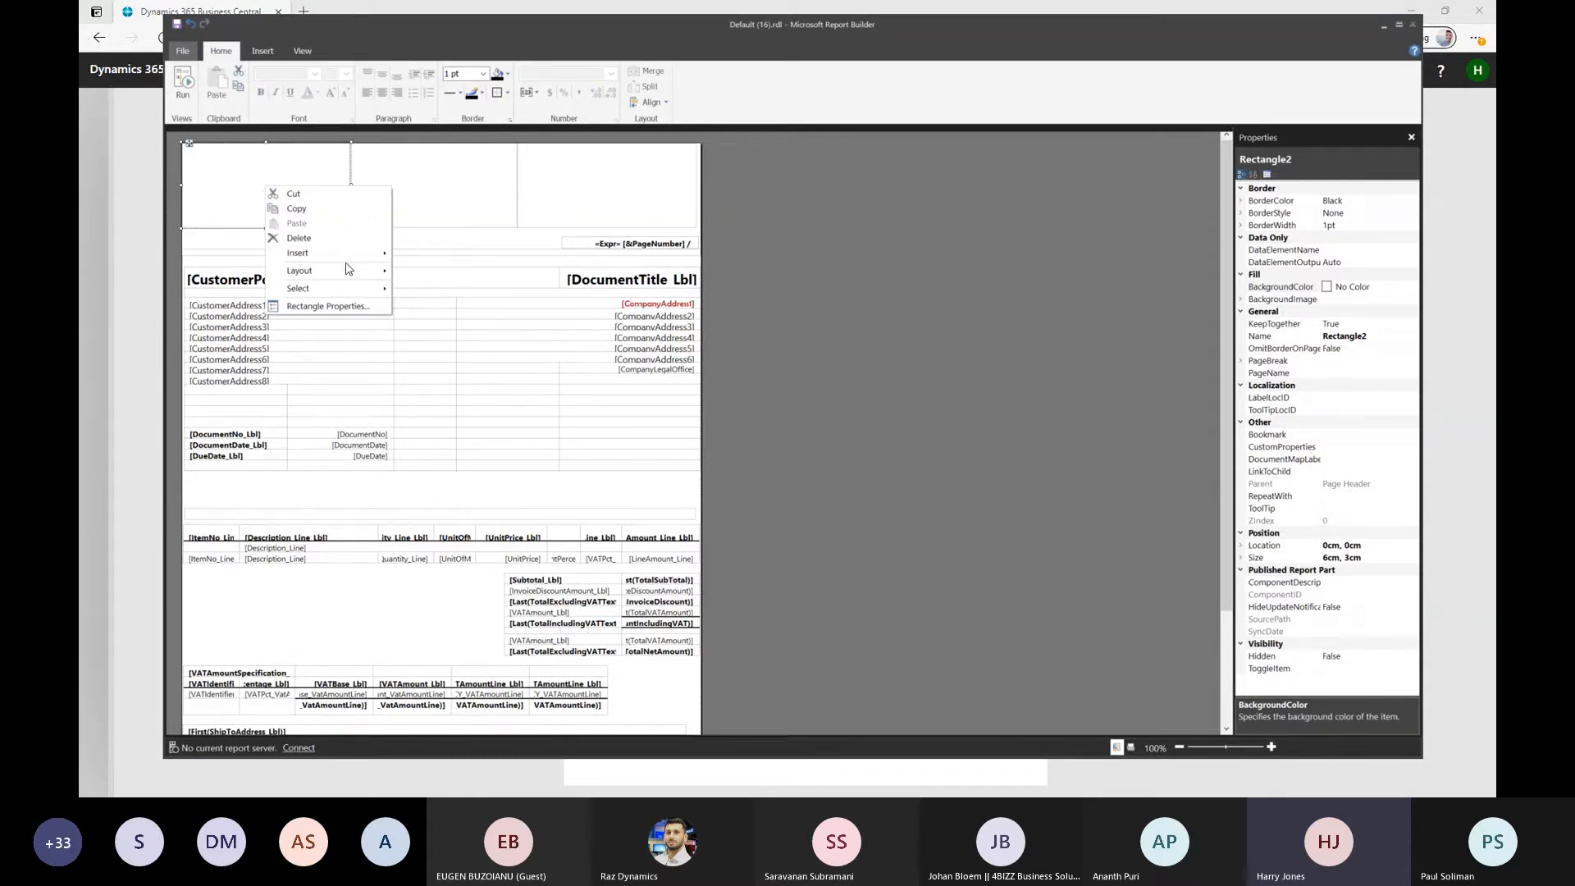
{"action": "mouse_move", "coordinate": [346, 255]}
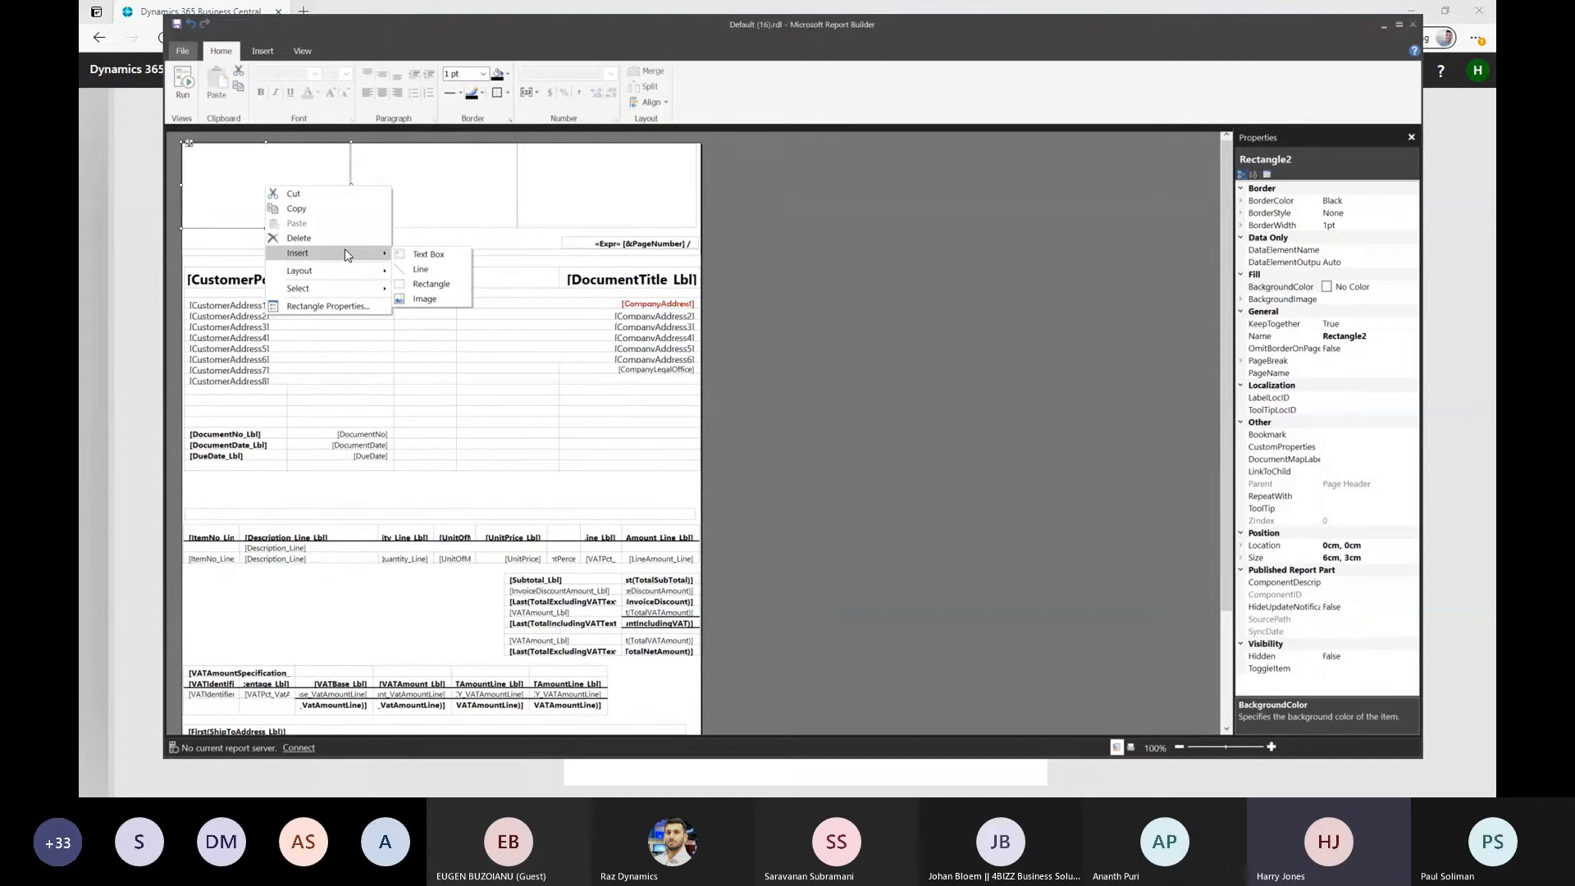
{"action": "left_click", "coordinate": [436, 298]}
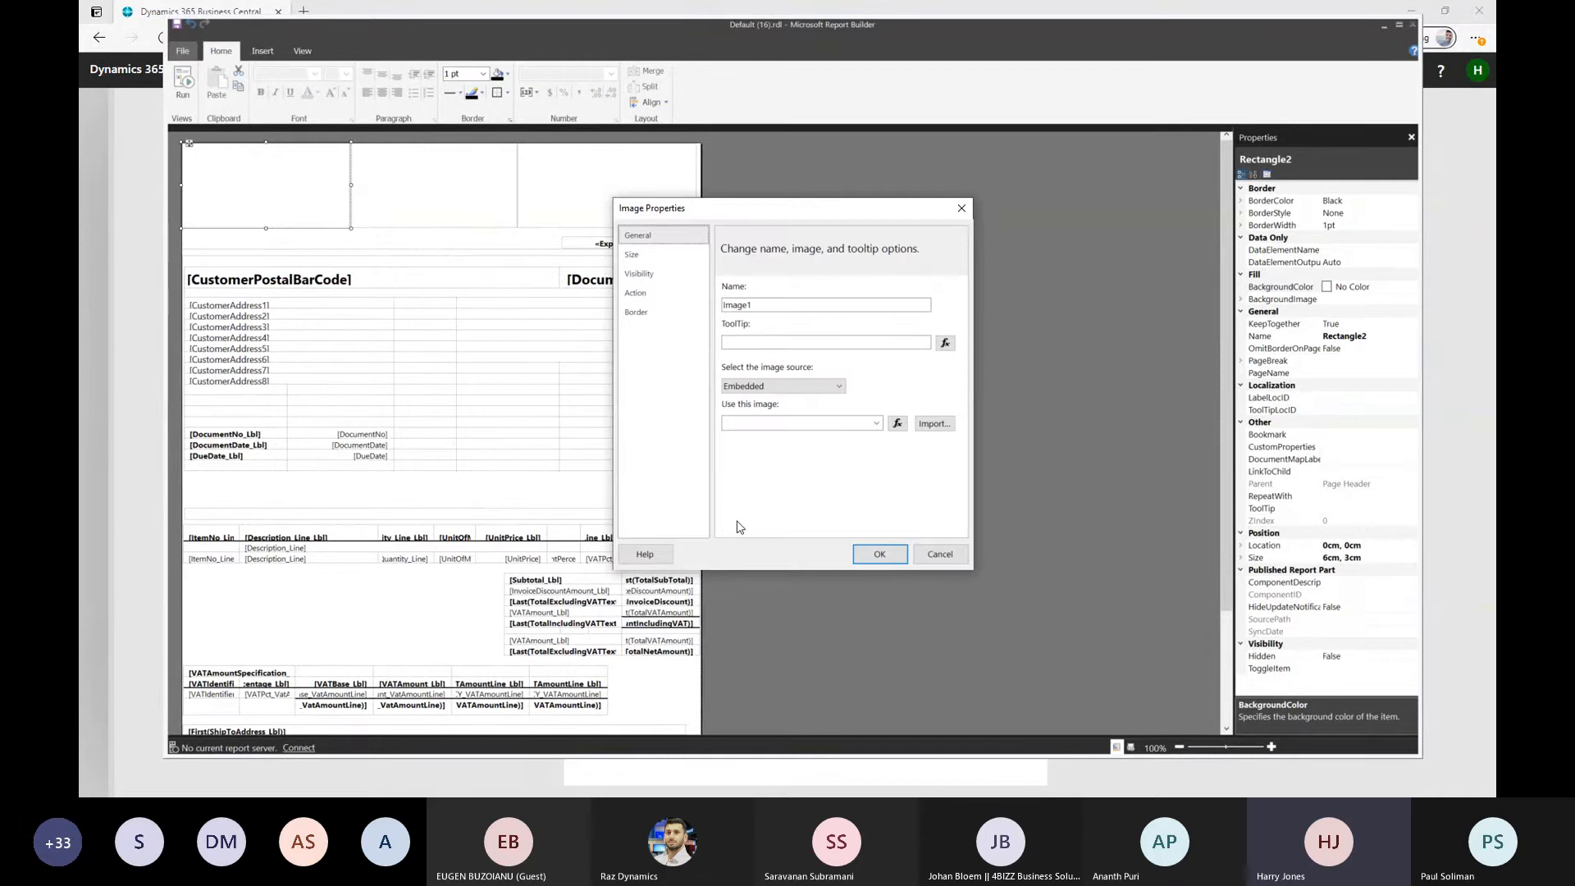
Review the new image's size, padding and visibility options, including the show-or-hide expression, keeping visibility on Show
{"action": "left_click", "coordinate": [647, 255]}
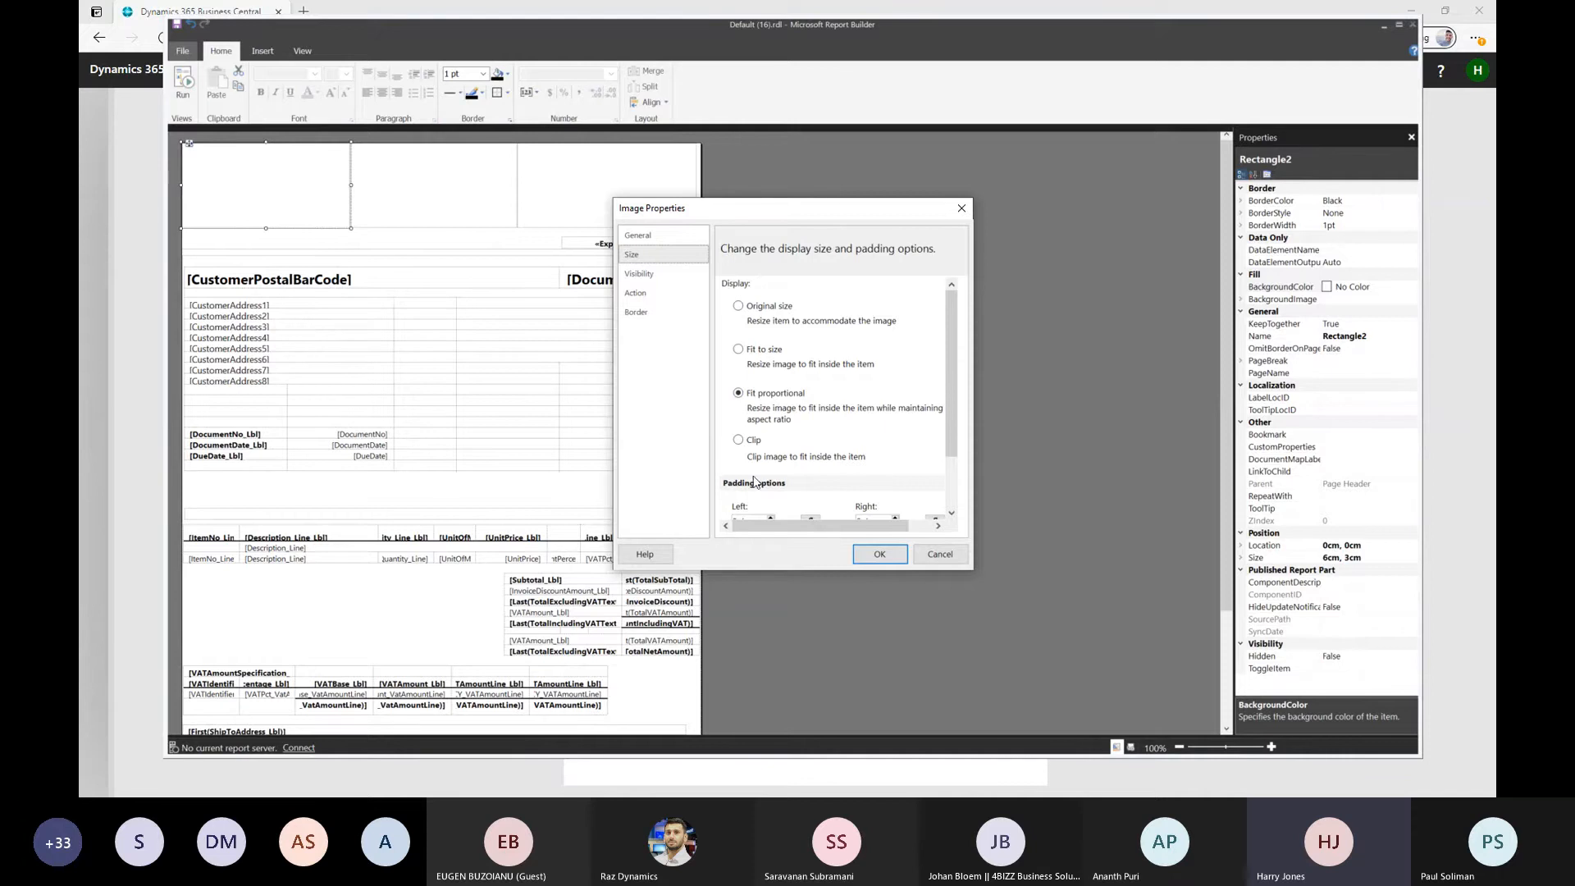
{"action": "scroll", "coordinate": [953, 370], "scroll_direction": "down", "scroll_amount": 2}
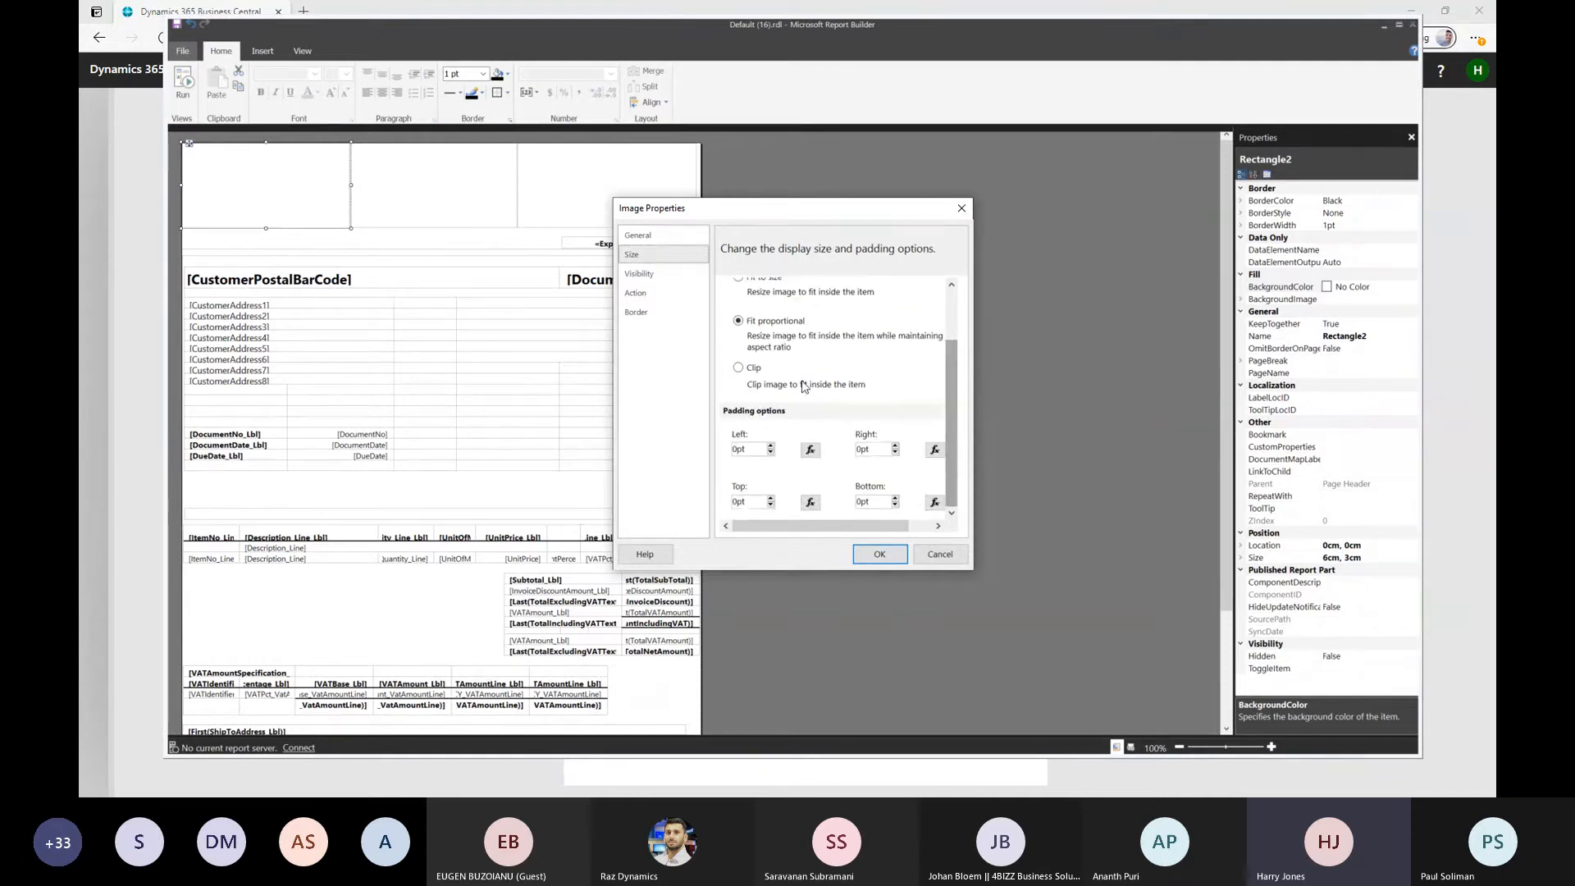
{"action": "left_click", "coordinate": [648, 274]}
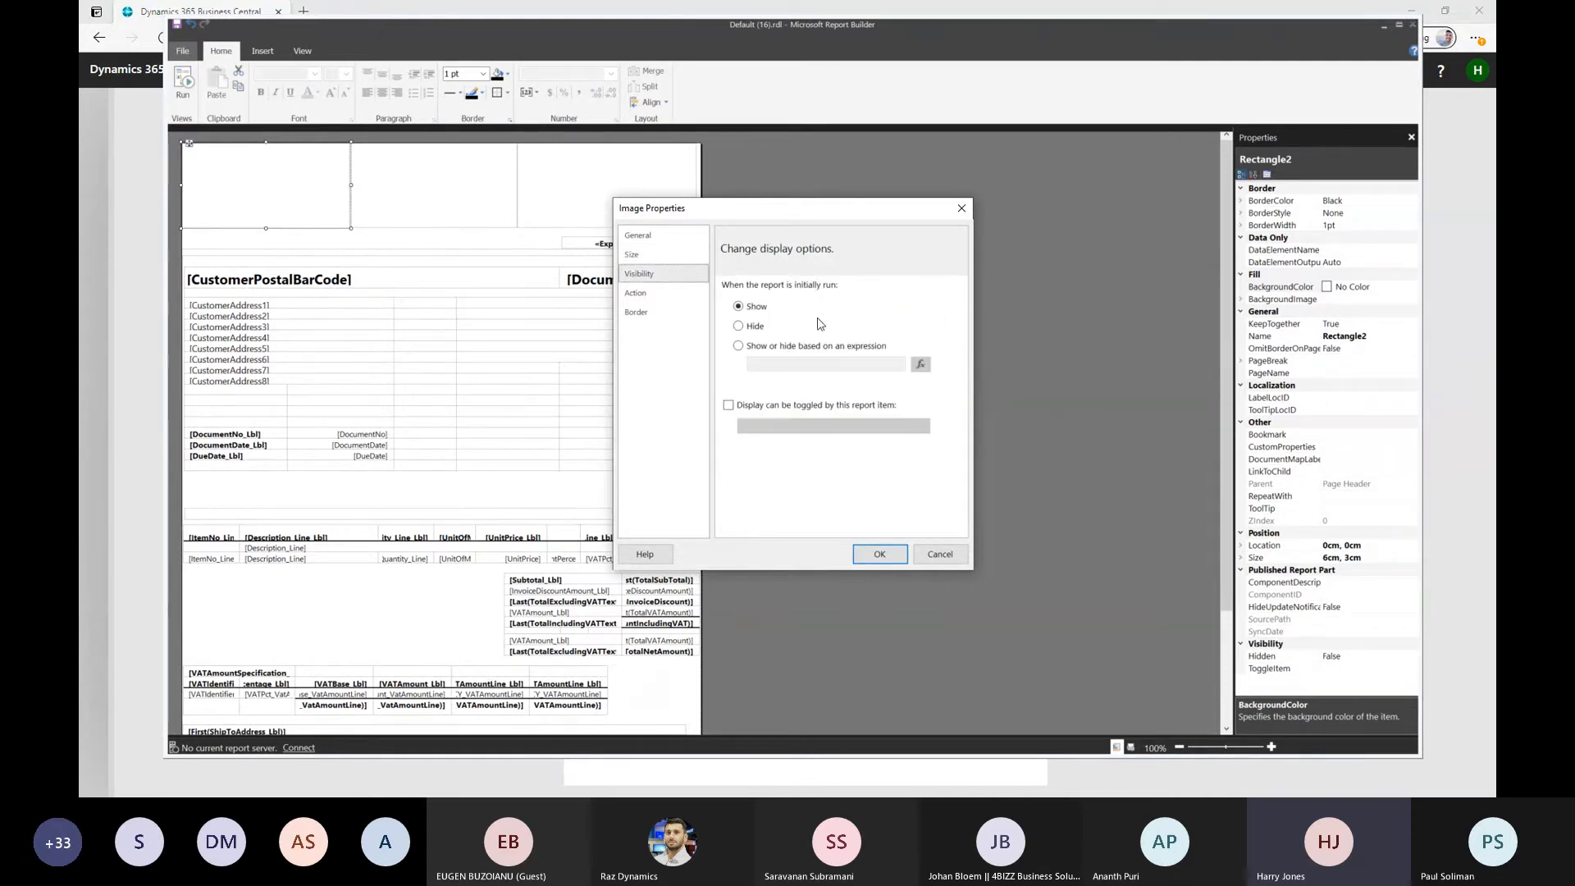
{"action": "left_click", "coordinate": [739, 346]}
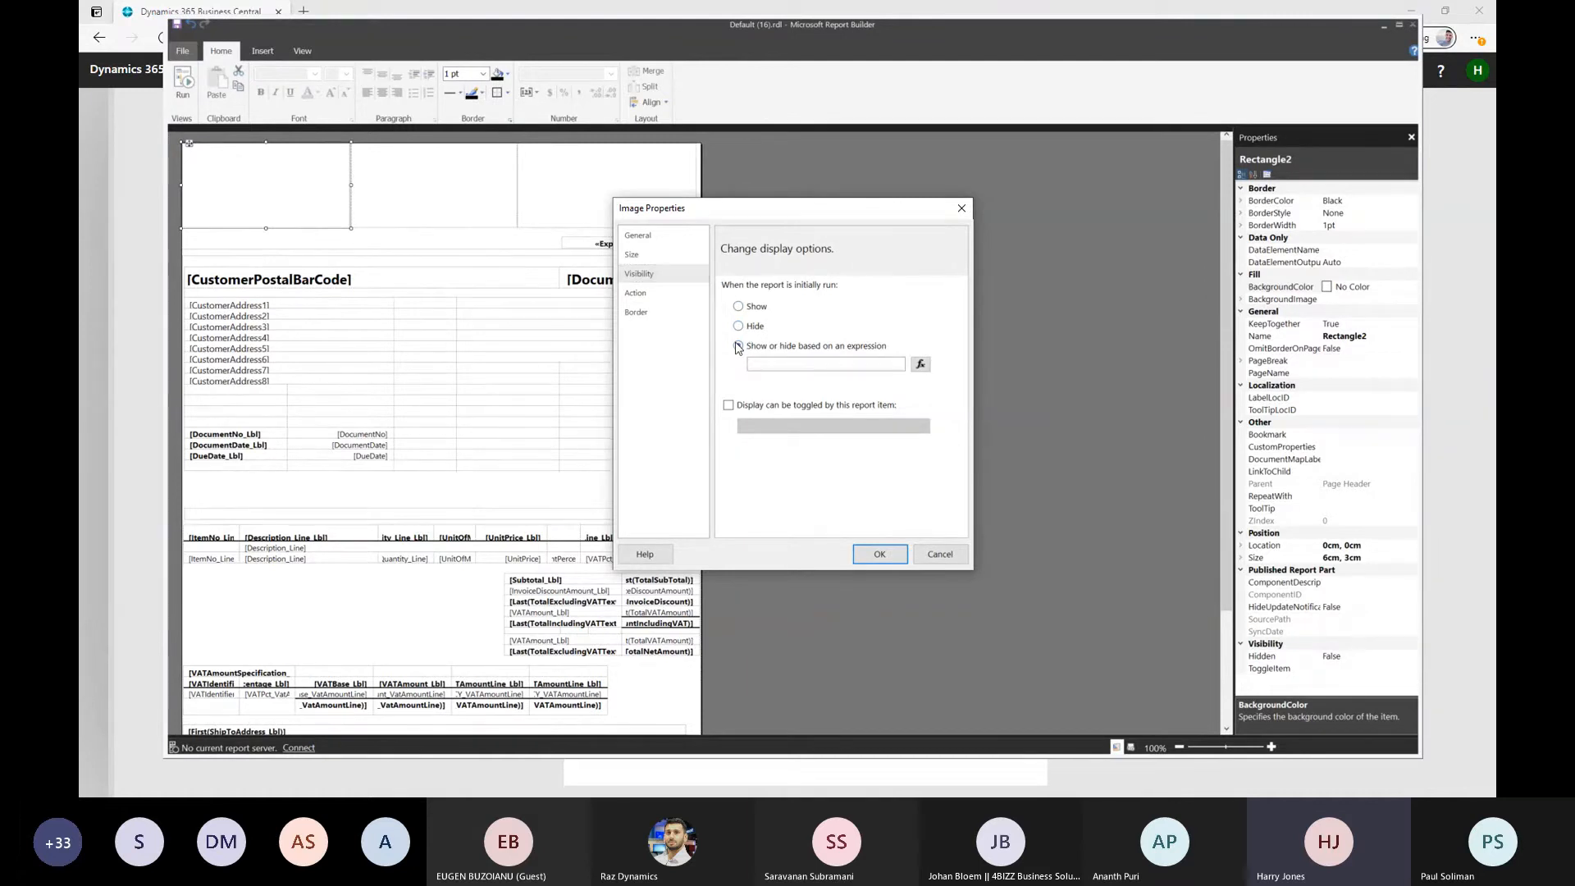
{"action": "left_click", "coordinate": [918, 363]}
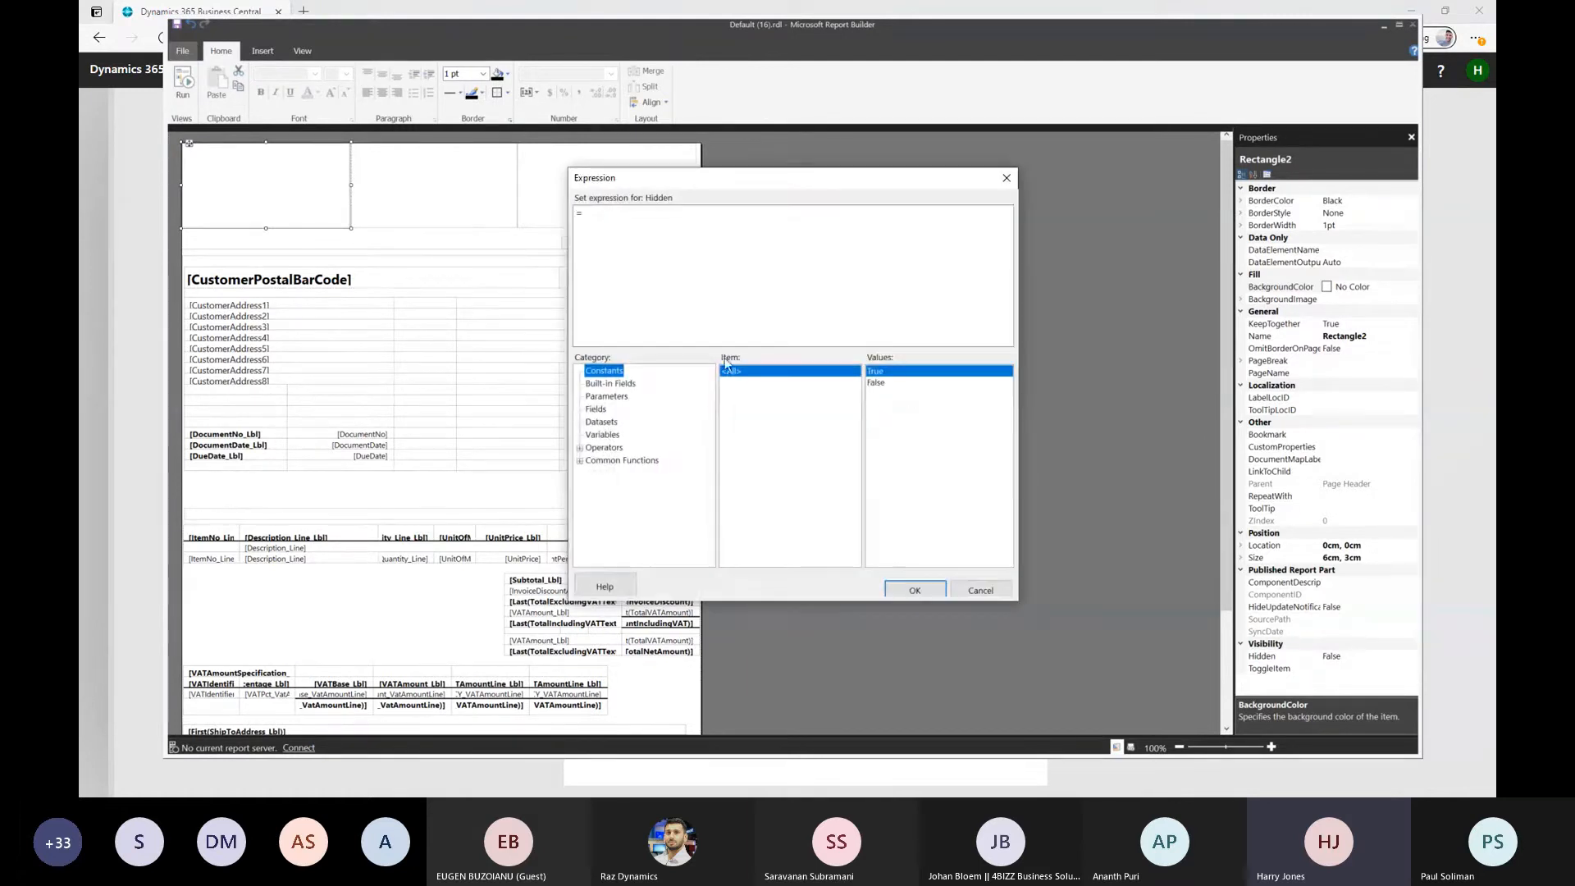
{"action": "left_click", "coordinate": [980, 591]}
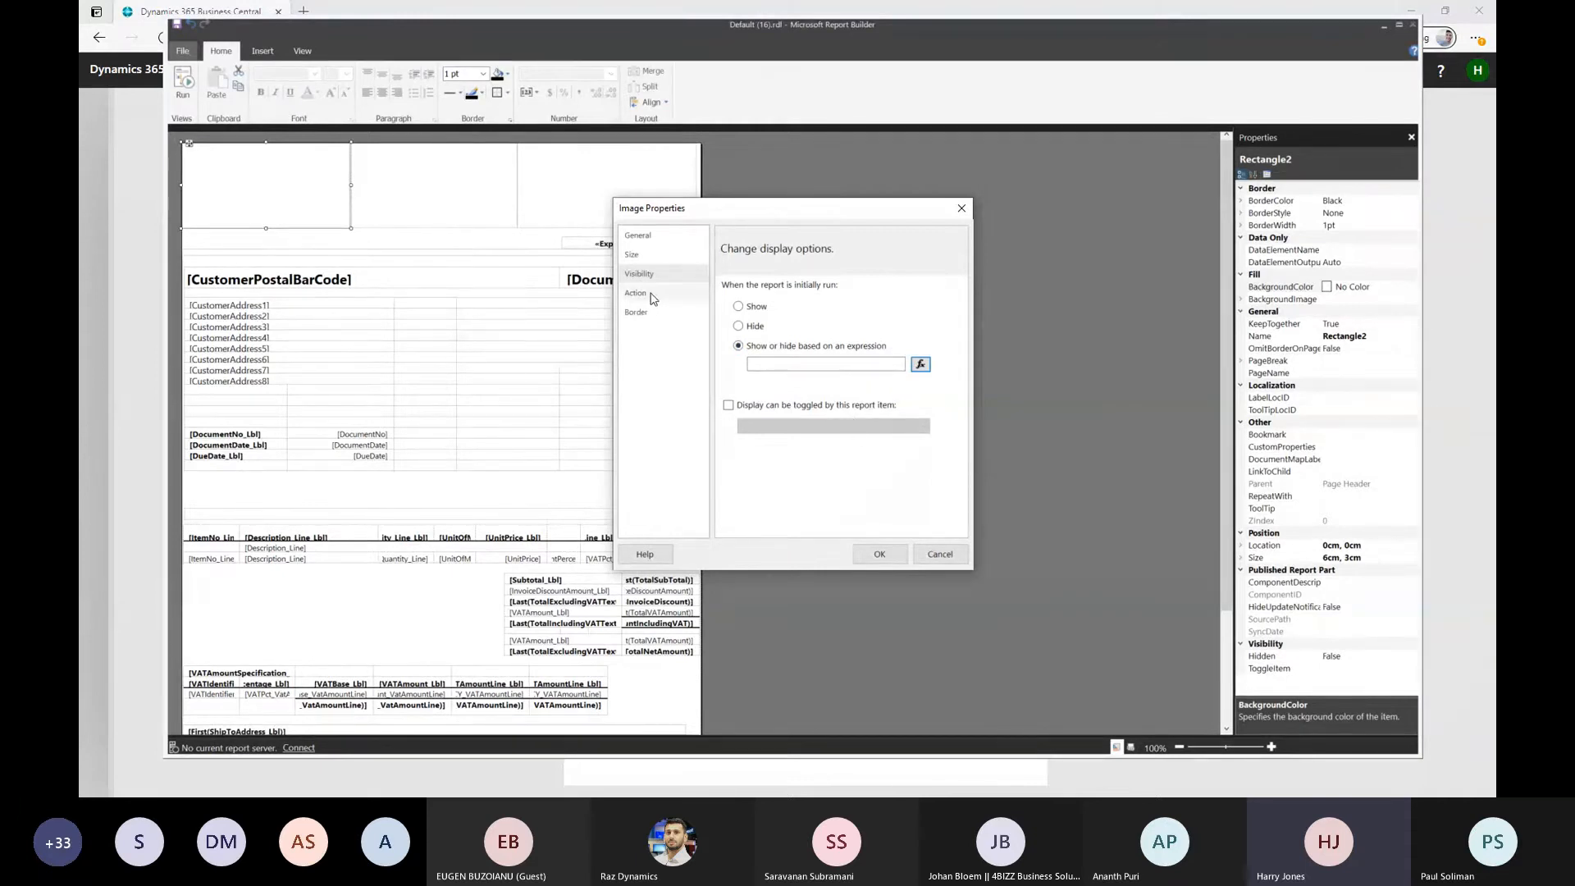
{"action": "left_click", "coordinate": [739, 306]}
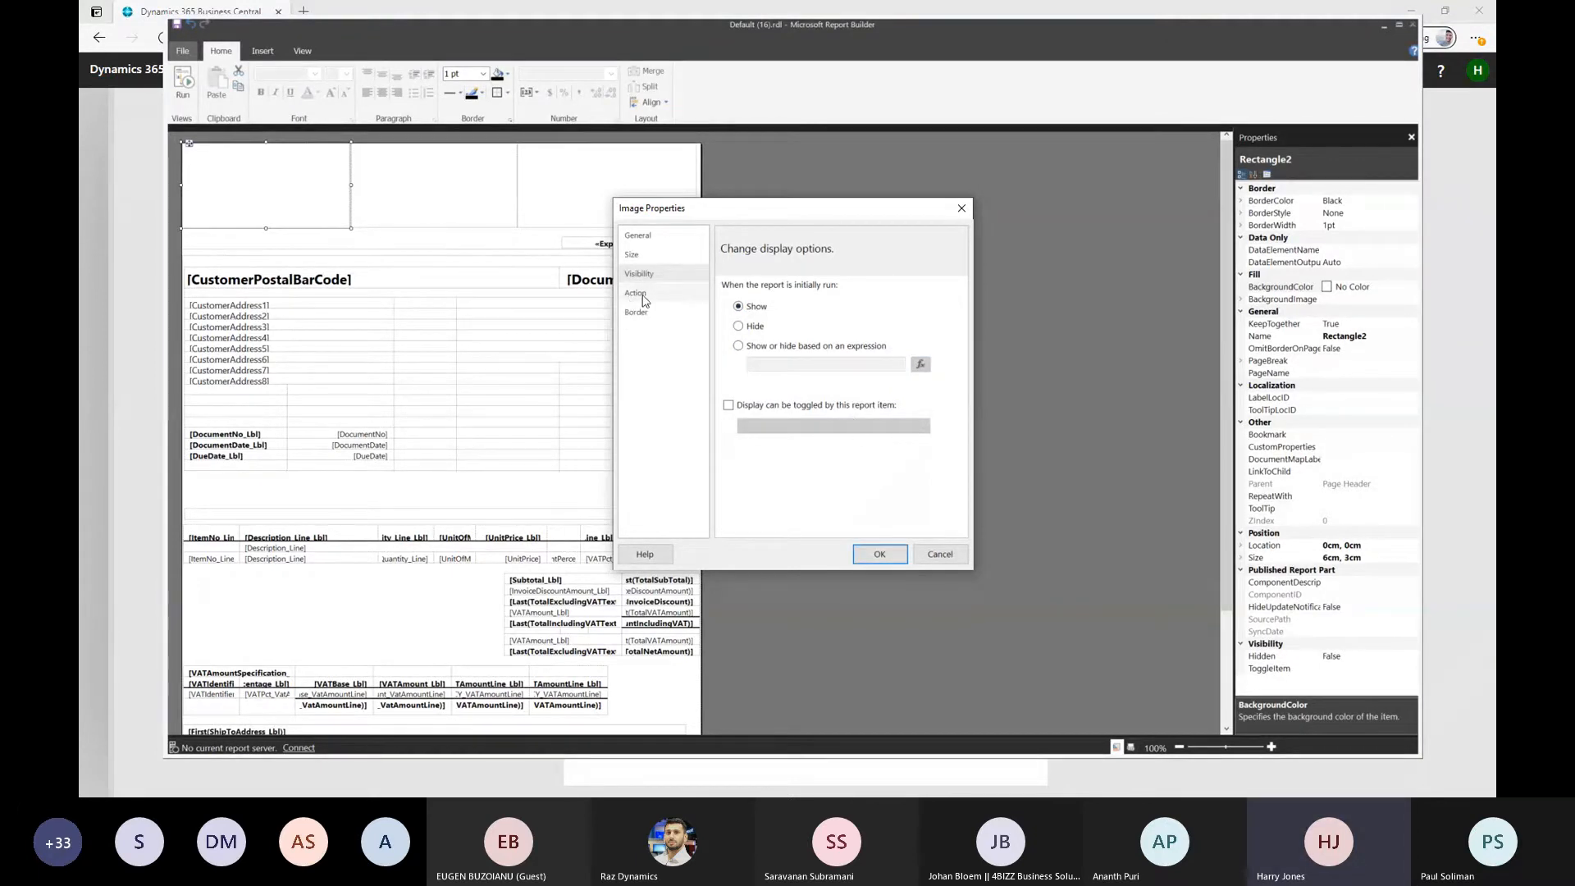
Review the new image's action options, including Go to URL, and its border style, width, colour and presets
{"action": "left_click", "coordinate": [644, 297]}
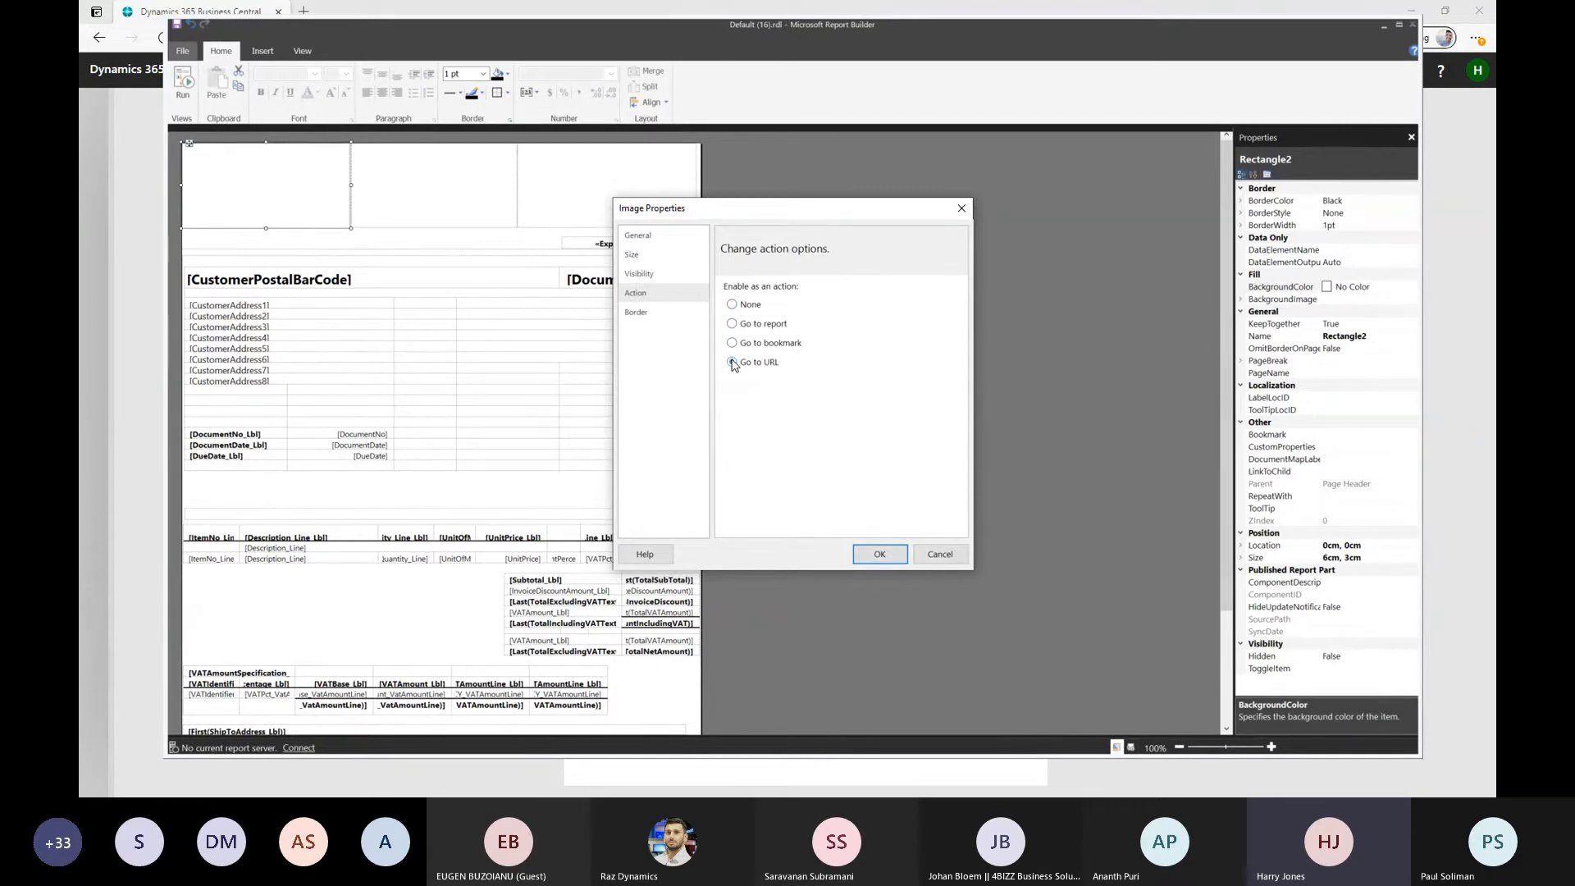
{"action": "left_click", "coordinate": [732, 362]}
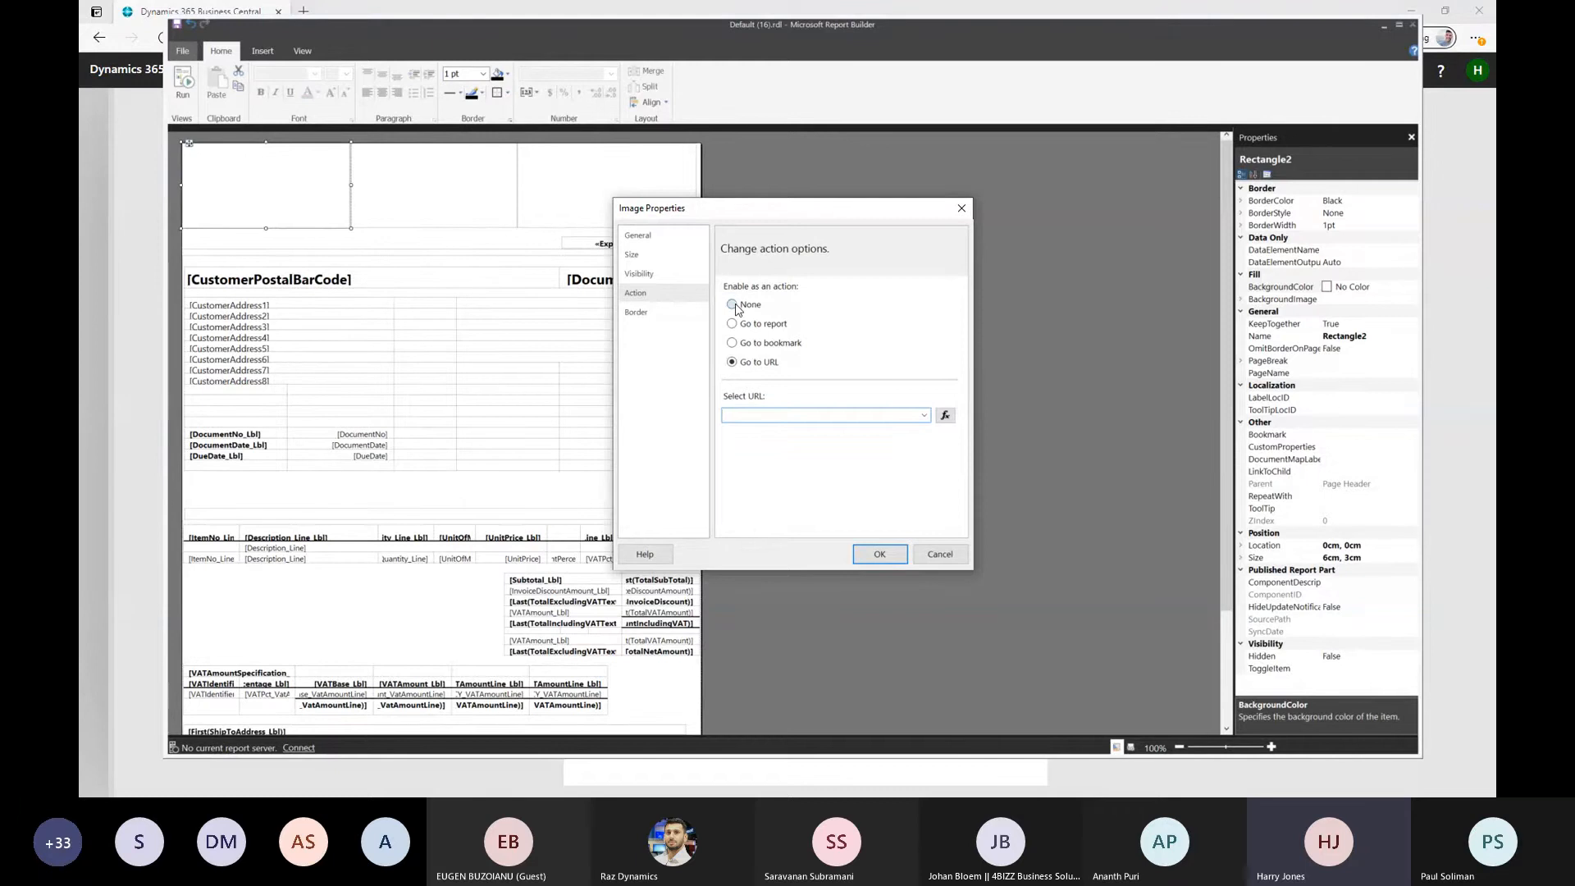
{"action": "left_click", "coordinate": [674, 311]}
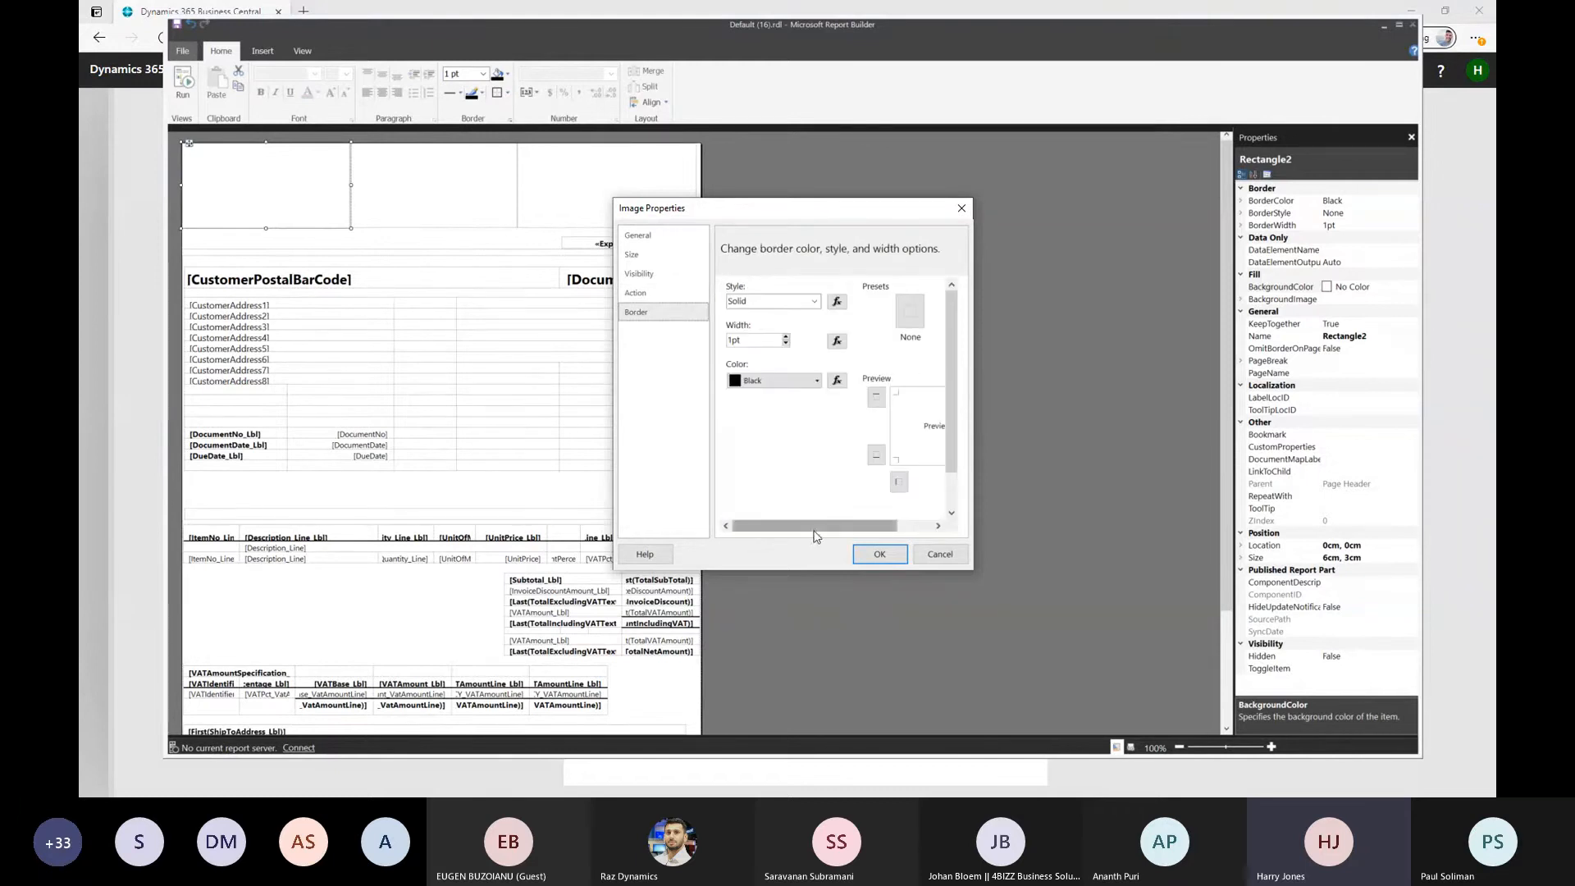
{"action": "mouse_move", "coordinate": [818, 538]}
{"action": "left_mouse_down"}
{"action": "mouse_move", "coordinate": [853, 529]}
{"action": "mouse_move", "coordinate": [805, 530]}
{"action": "left_mouse_up"}
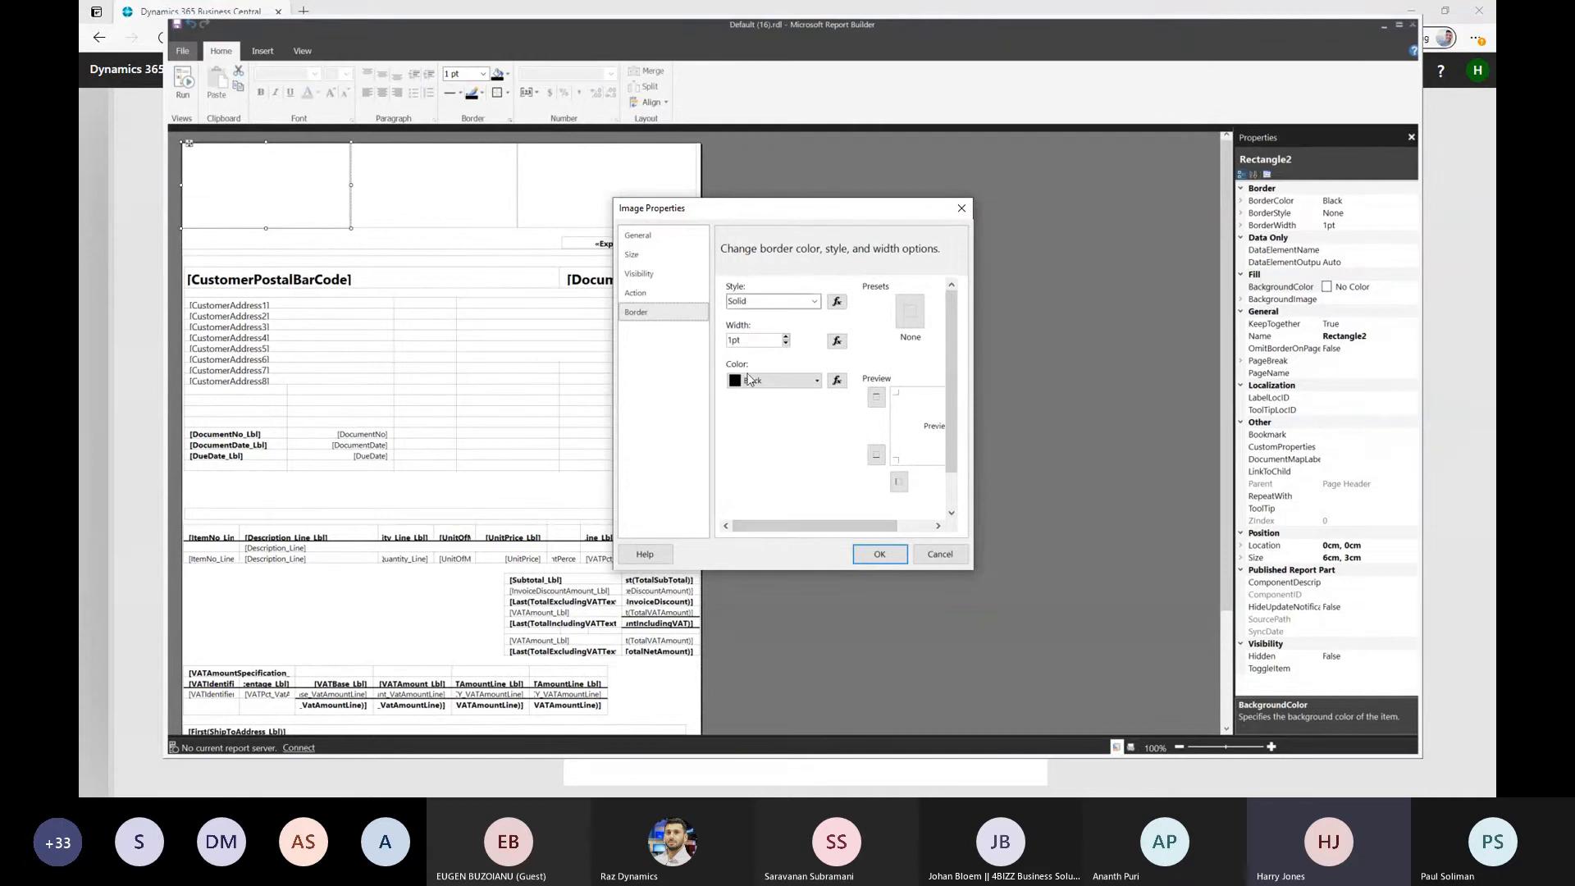
{"action": "left_click_drag", "start_coordinate": [825, 530], "coordinate": [939, 401]}
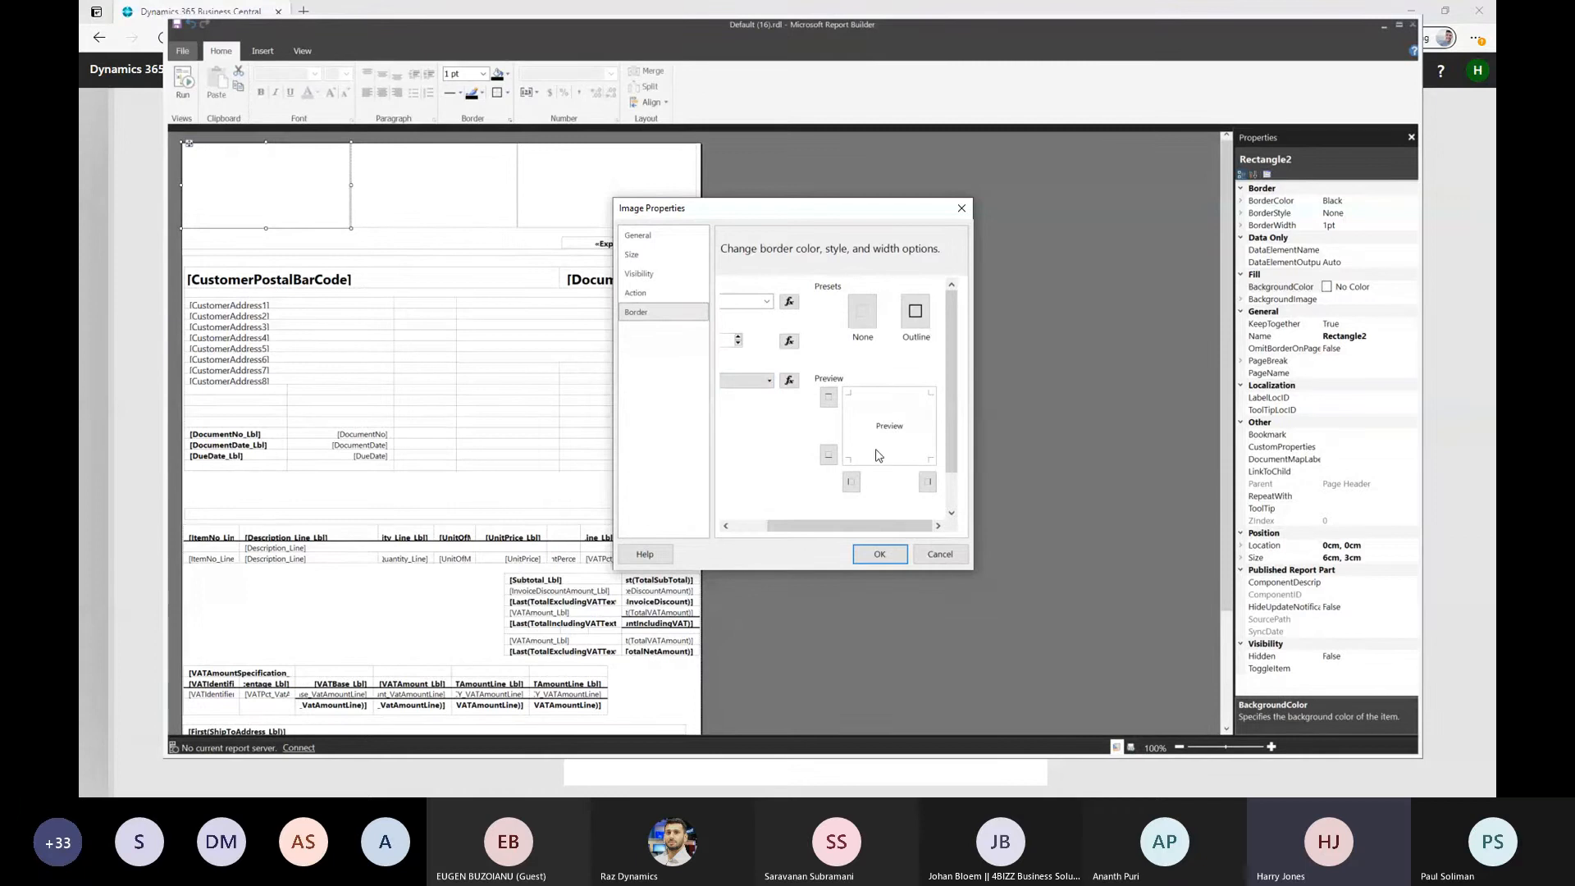
{"action": "left_click_drag", "start_coordinate": [775, 526], "coordinate": [741, 526]}
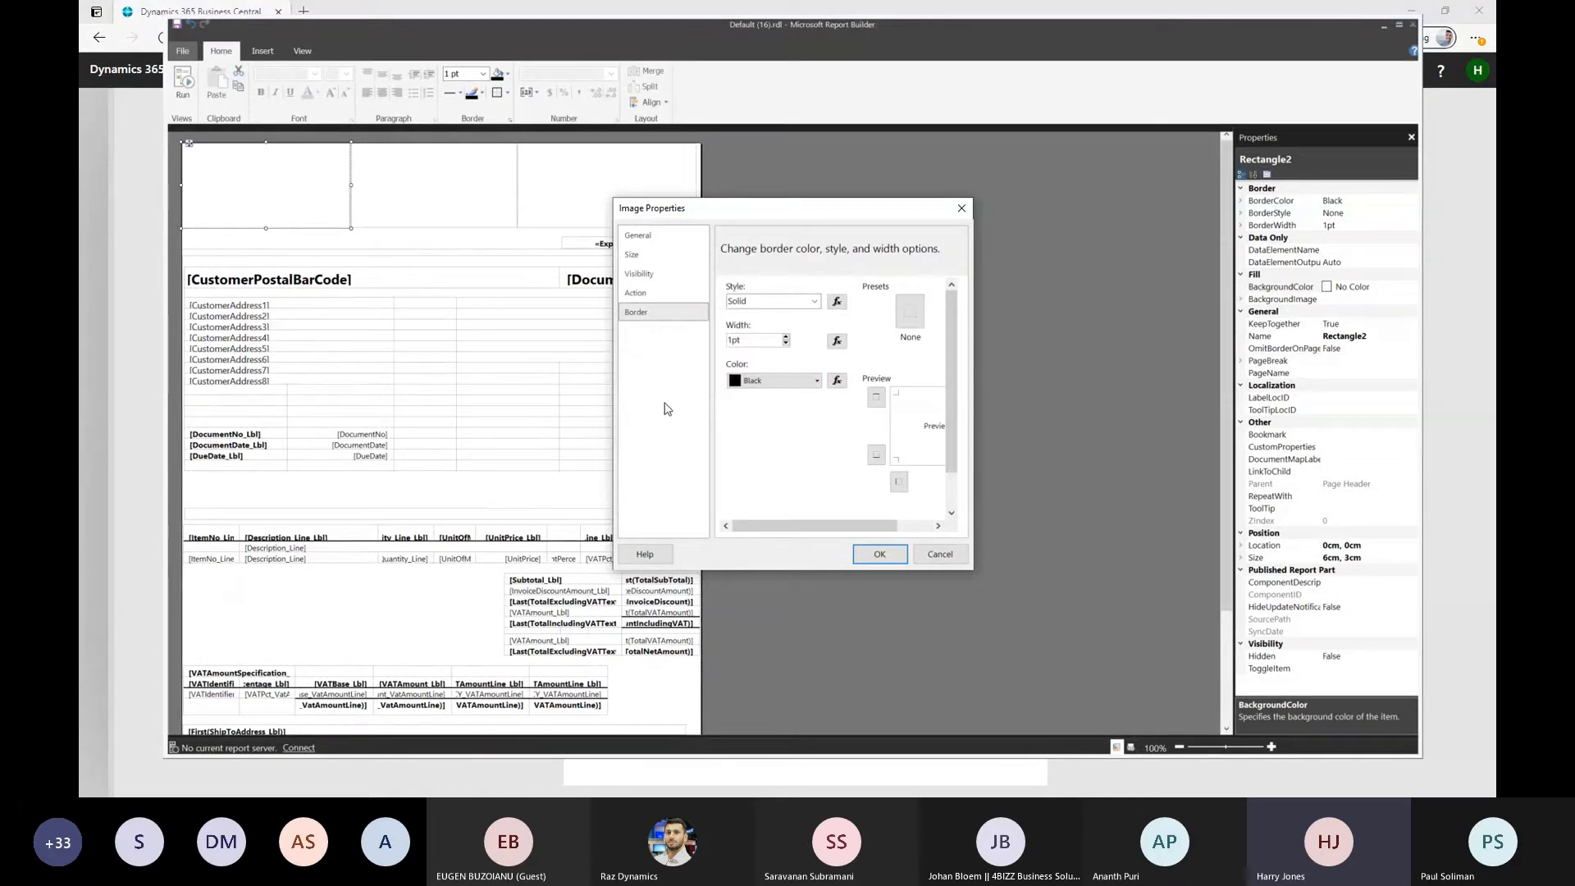
Try Database as the image source, look through its available fields, and return the source to Embedded
{"action": "left_click", "coordinate": [641, 236]}
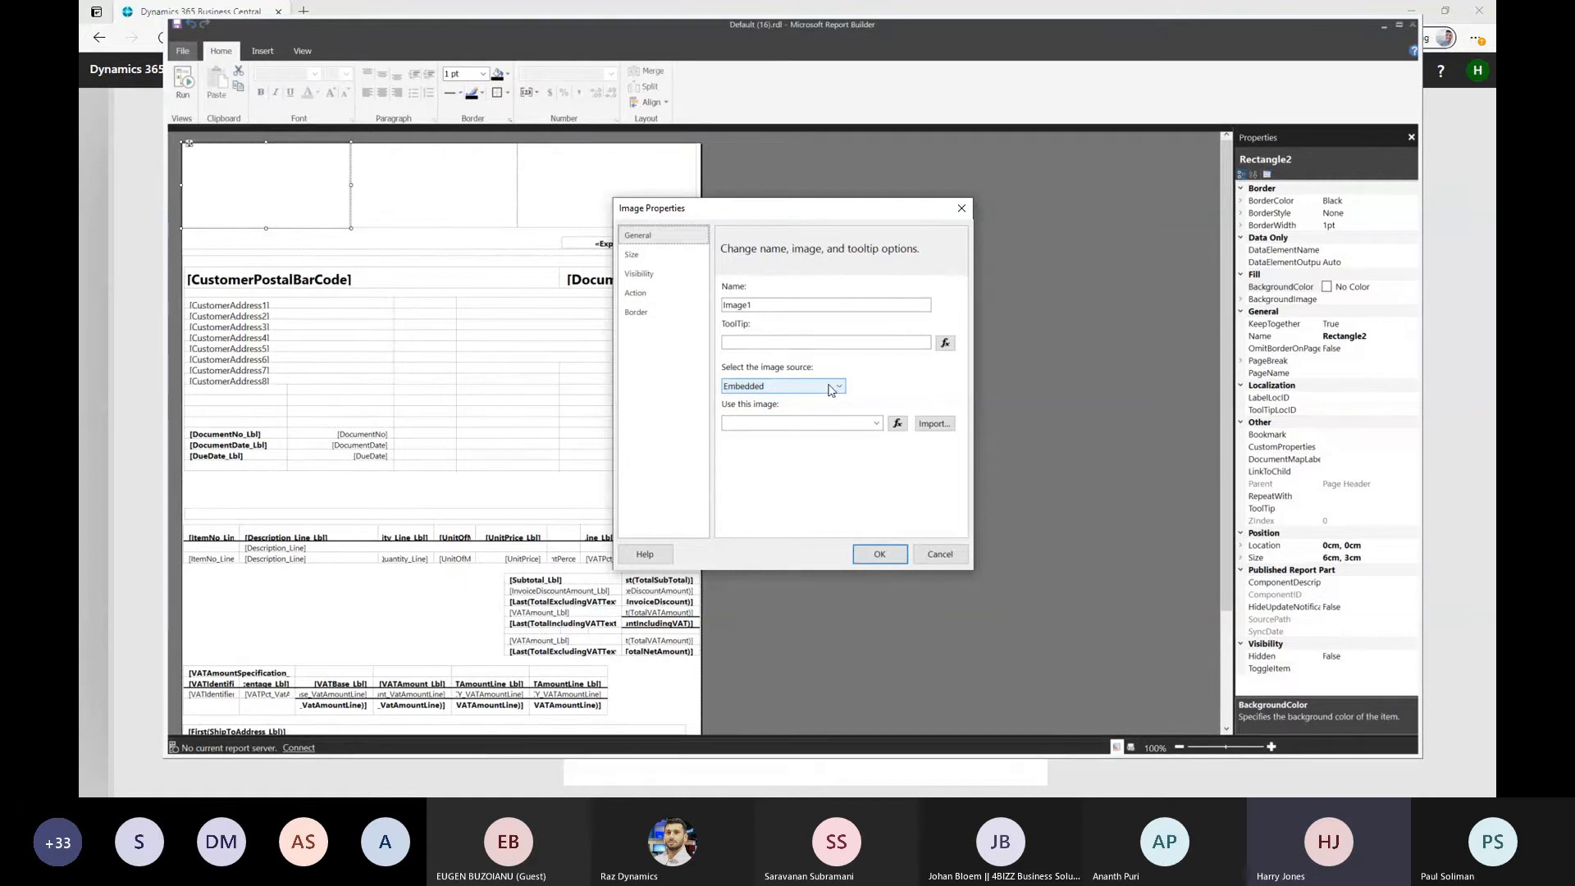
{"action": "left_click", "coordinate": [773, 386]}
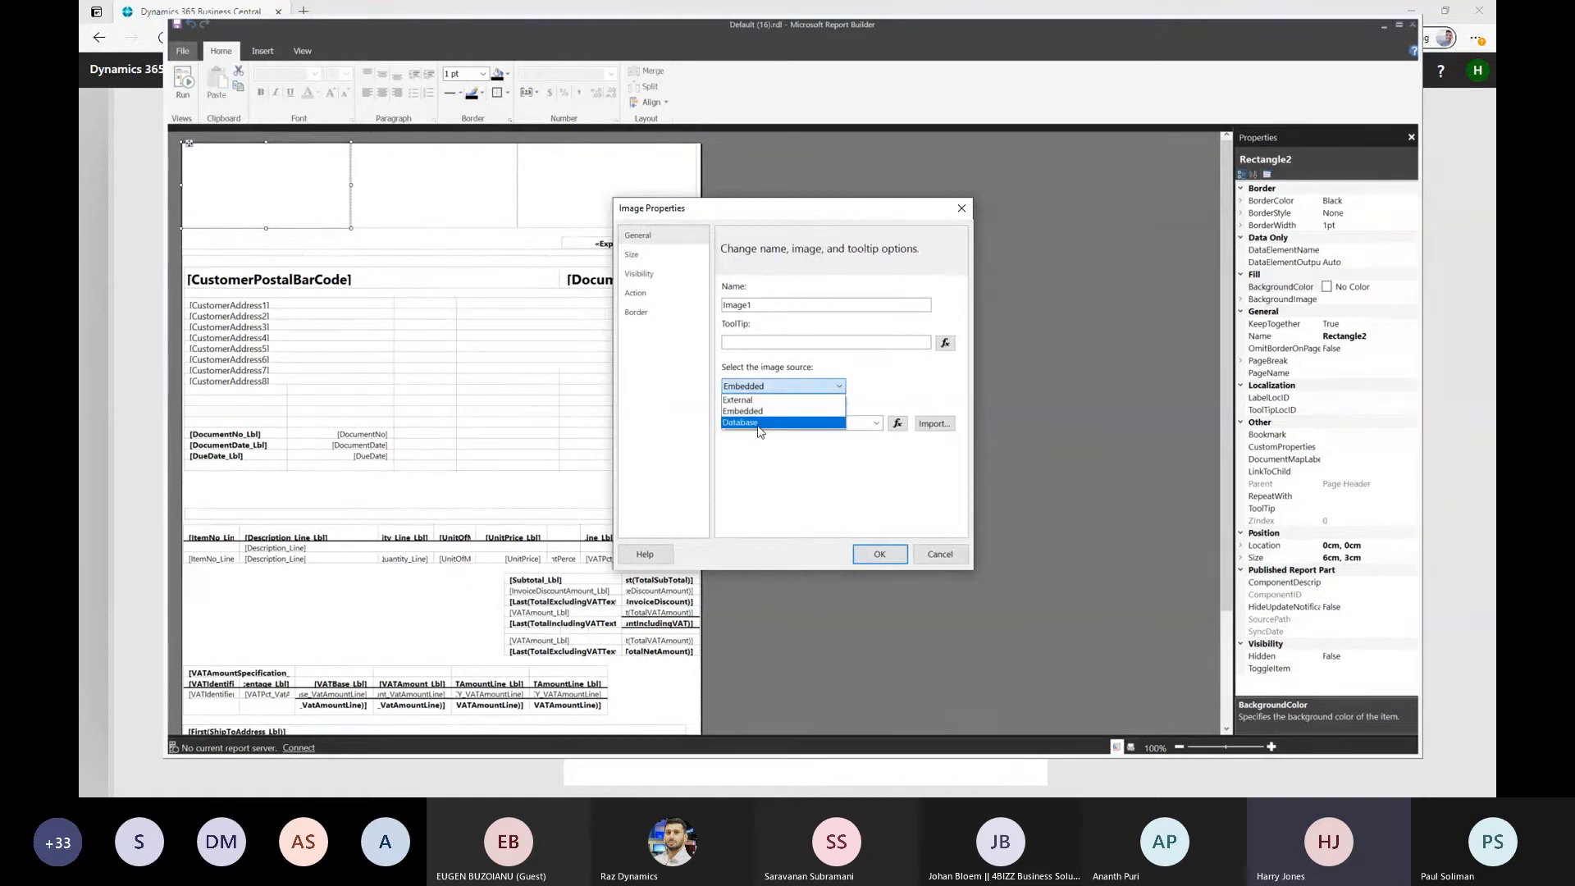
{"action": "left_click", "coordinate": [758, 424]}
{"action": "left_click", "coordinate": [833, 423]}
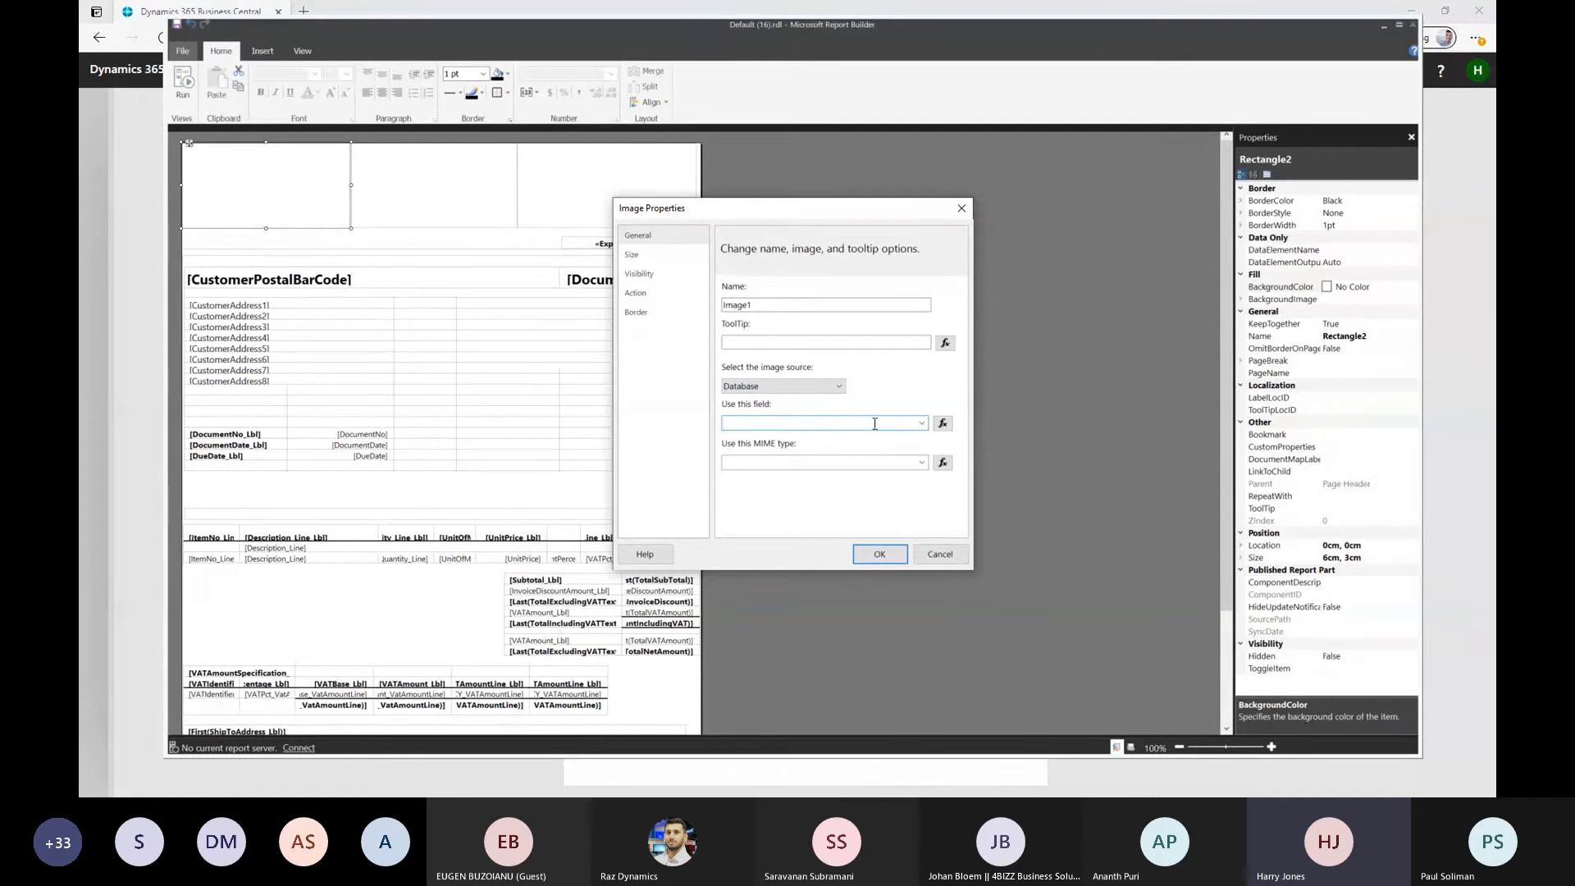
{"action": "left_click", "coordinate": [922, 423]}
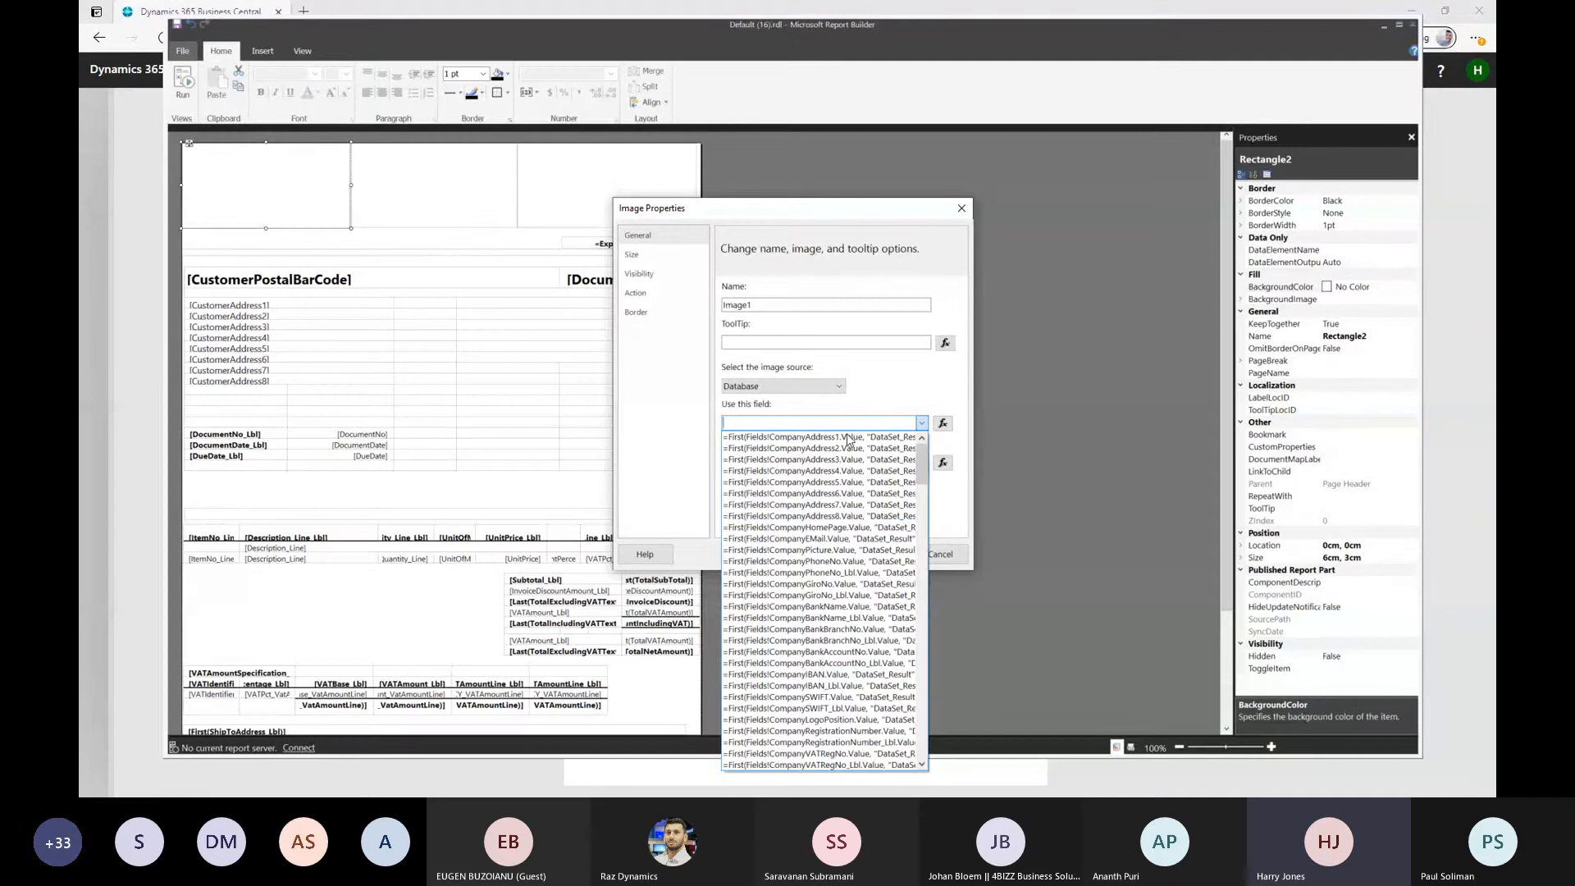
{"action": "left_click", "coordinate": [812, 408]}
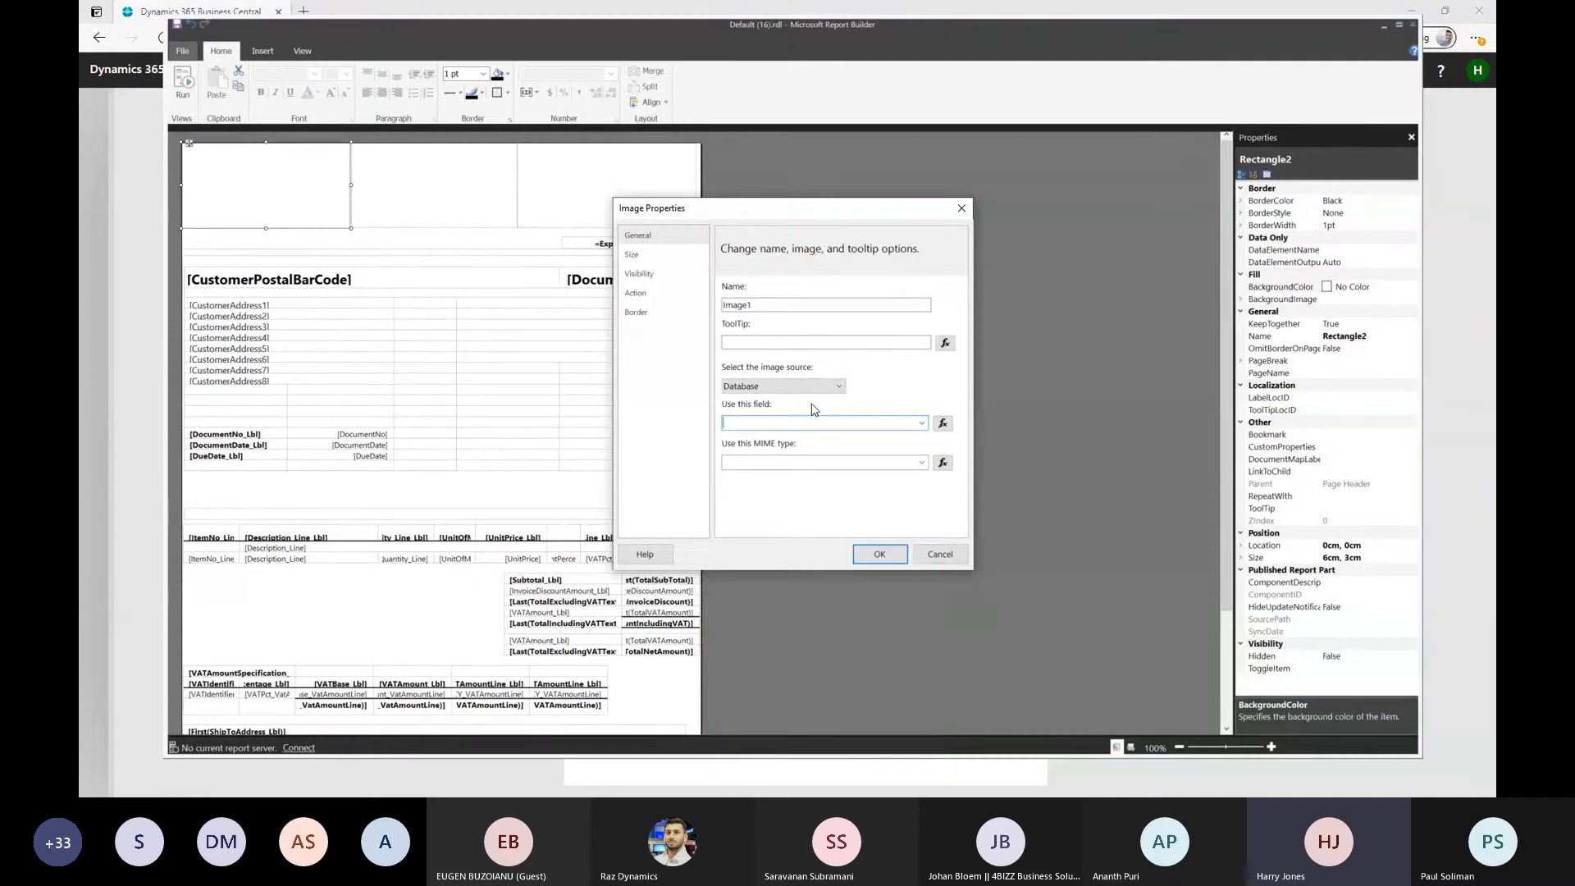
{"action": "left_click", "coordinate": [808, 386]}
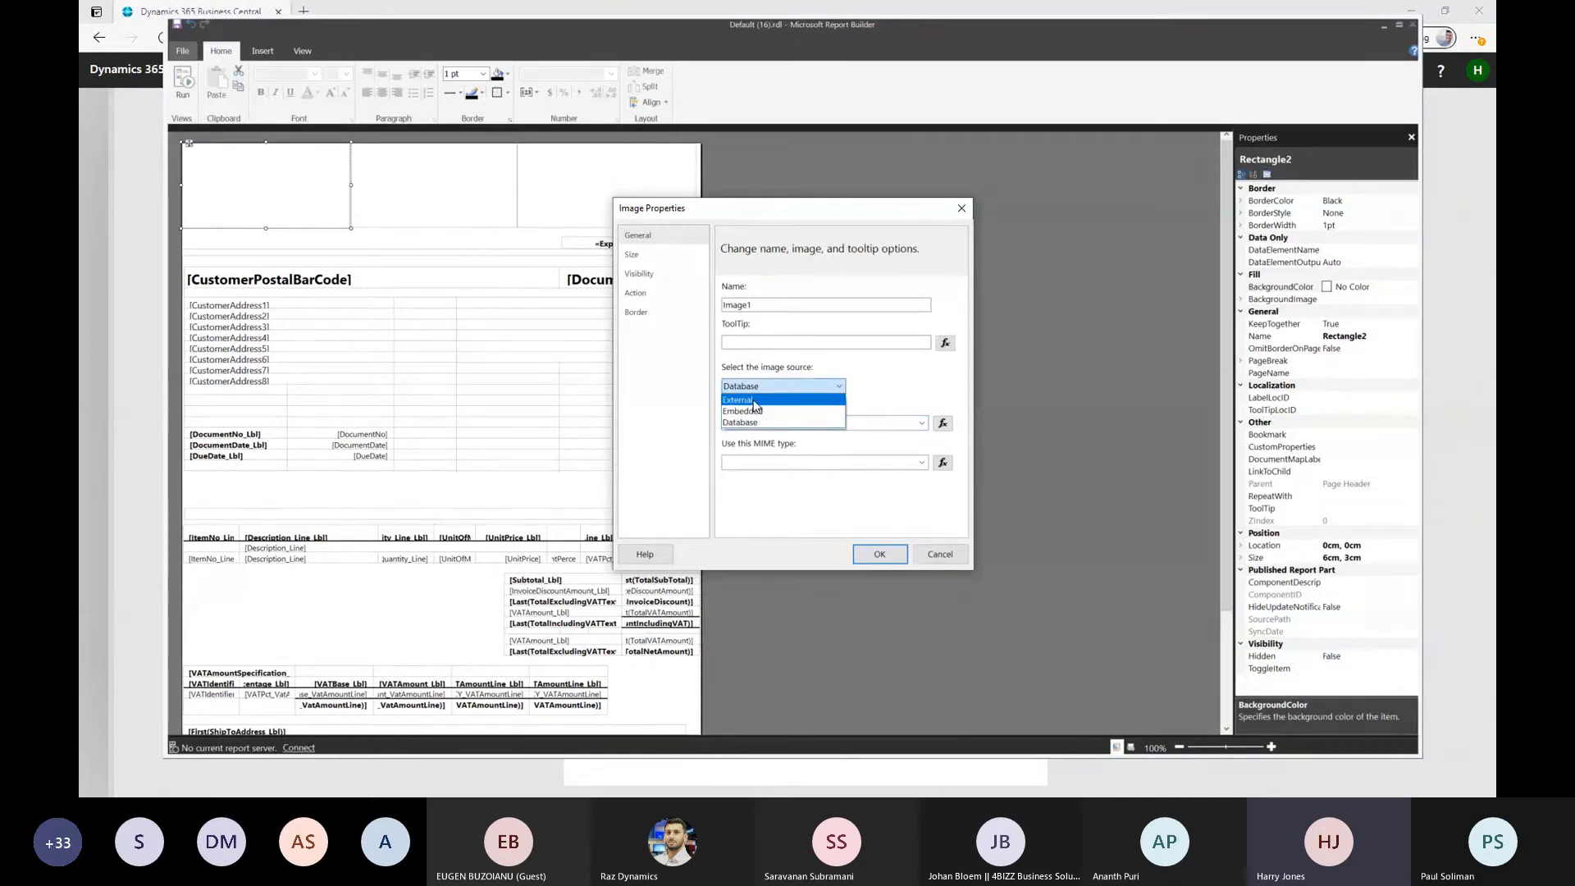
{"action": "left_click", "coordinate": [760, 412]}
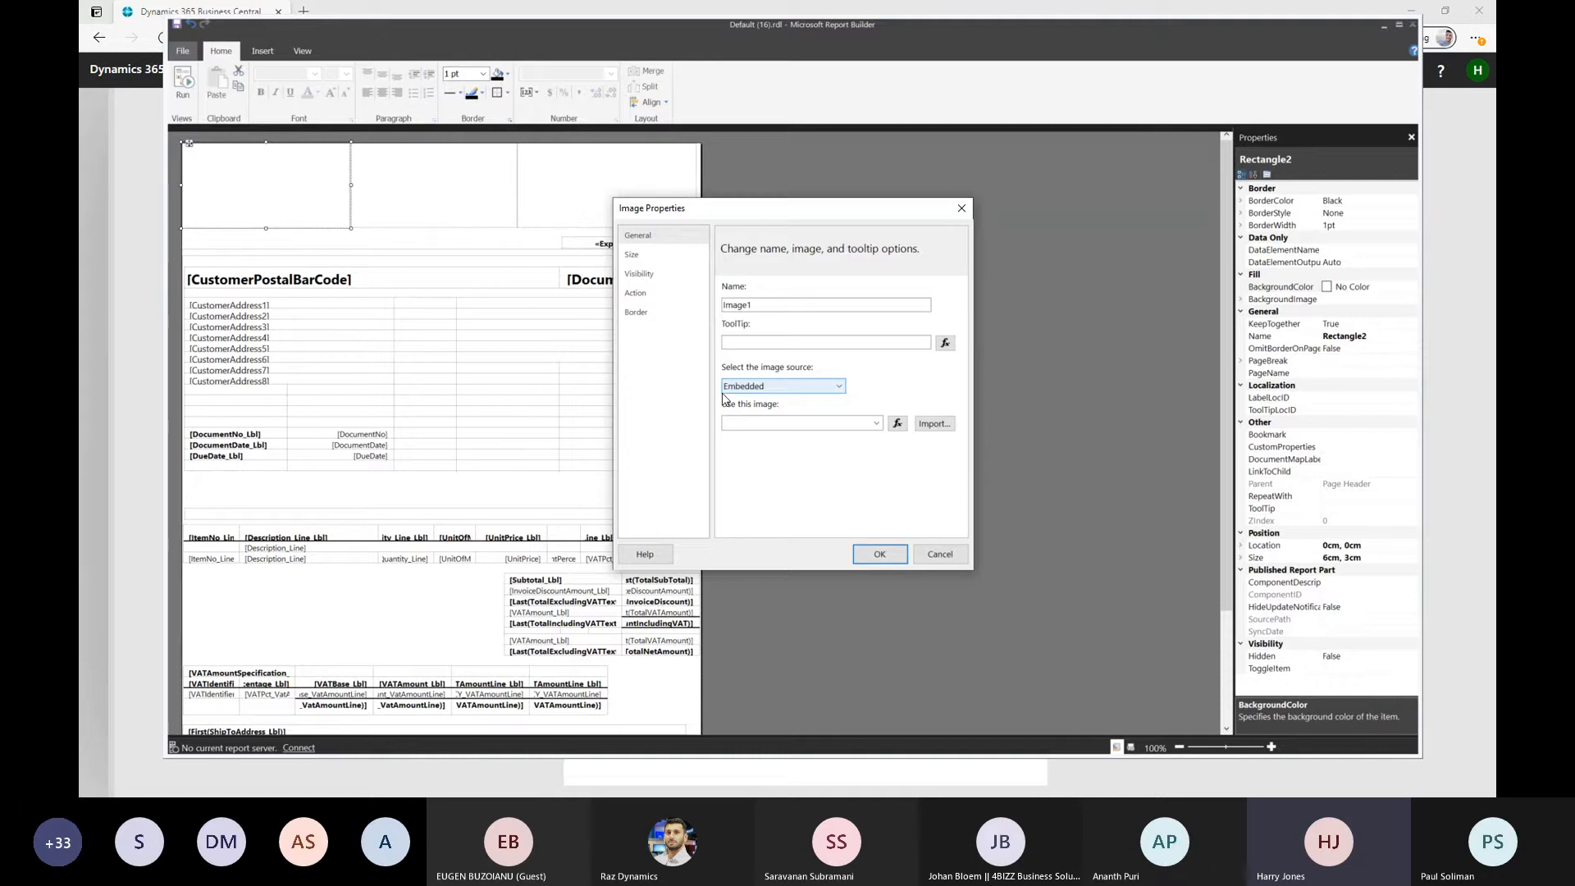
Import the Logo JPEG from the Demo pictures folder as the embedded image and insert it in the header
{"action": "left_click", "coordinate": [935, 424]}
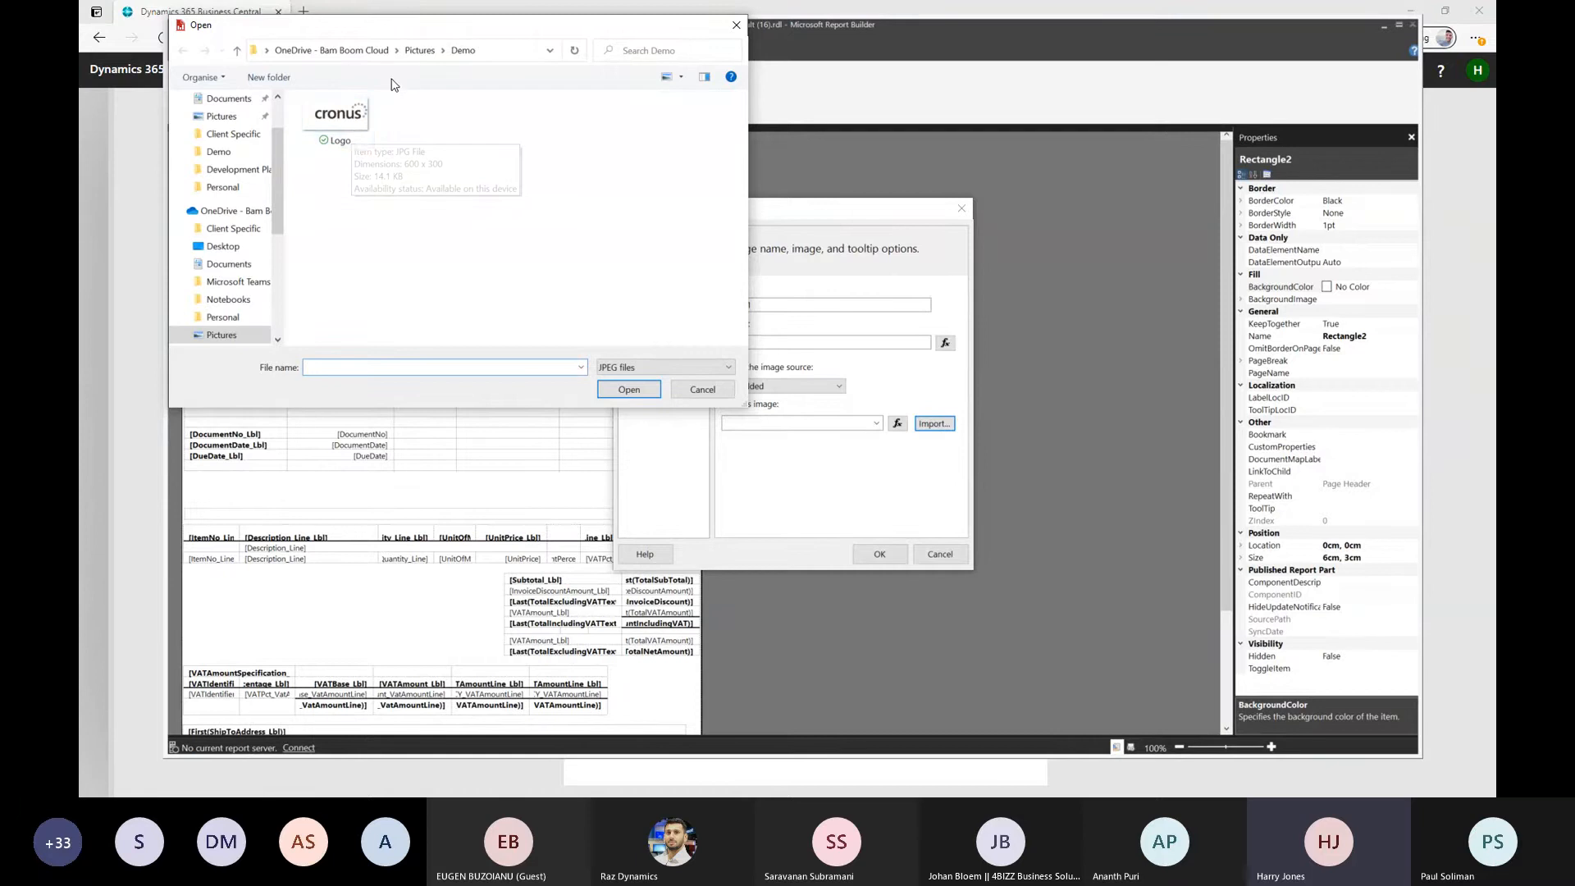
{"action": "left_click", "coordinate": [335, 123]}
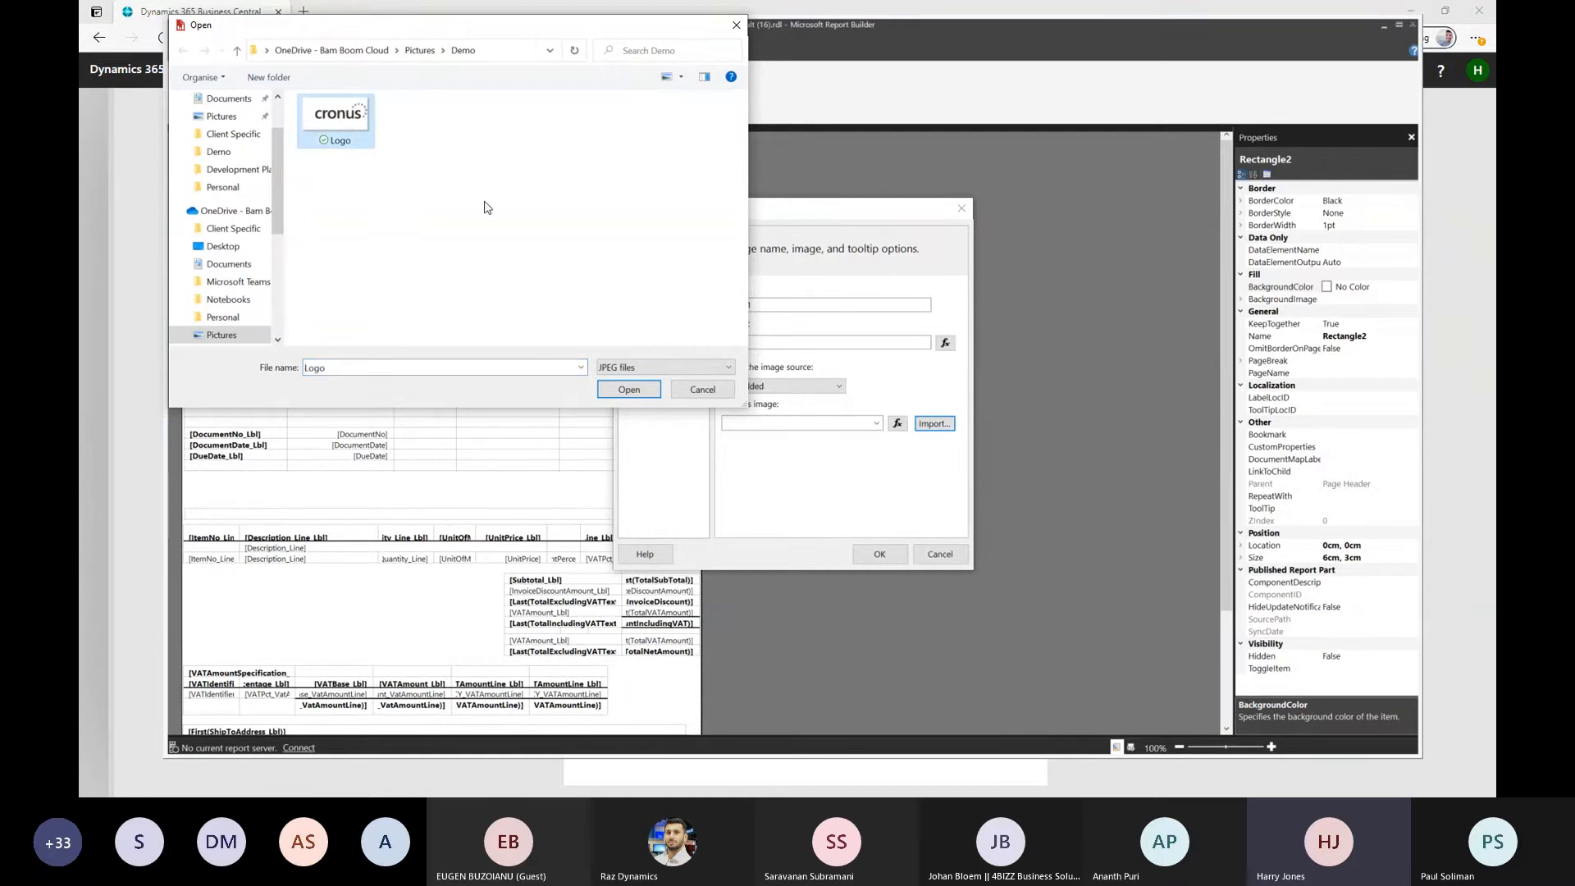
{"action": "left_click", "coordinate": [631, 389]}
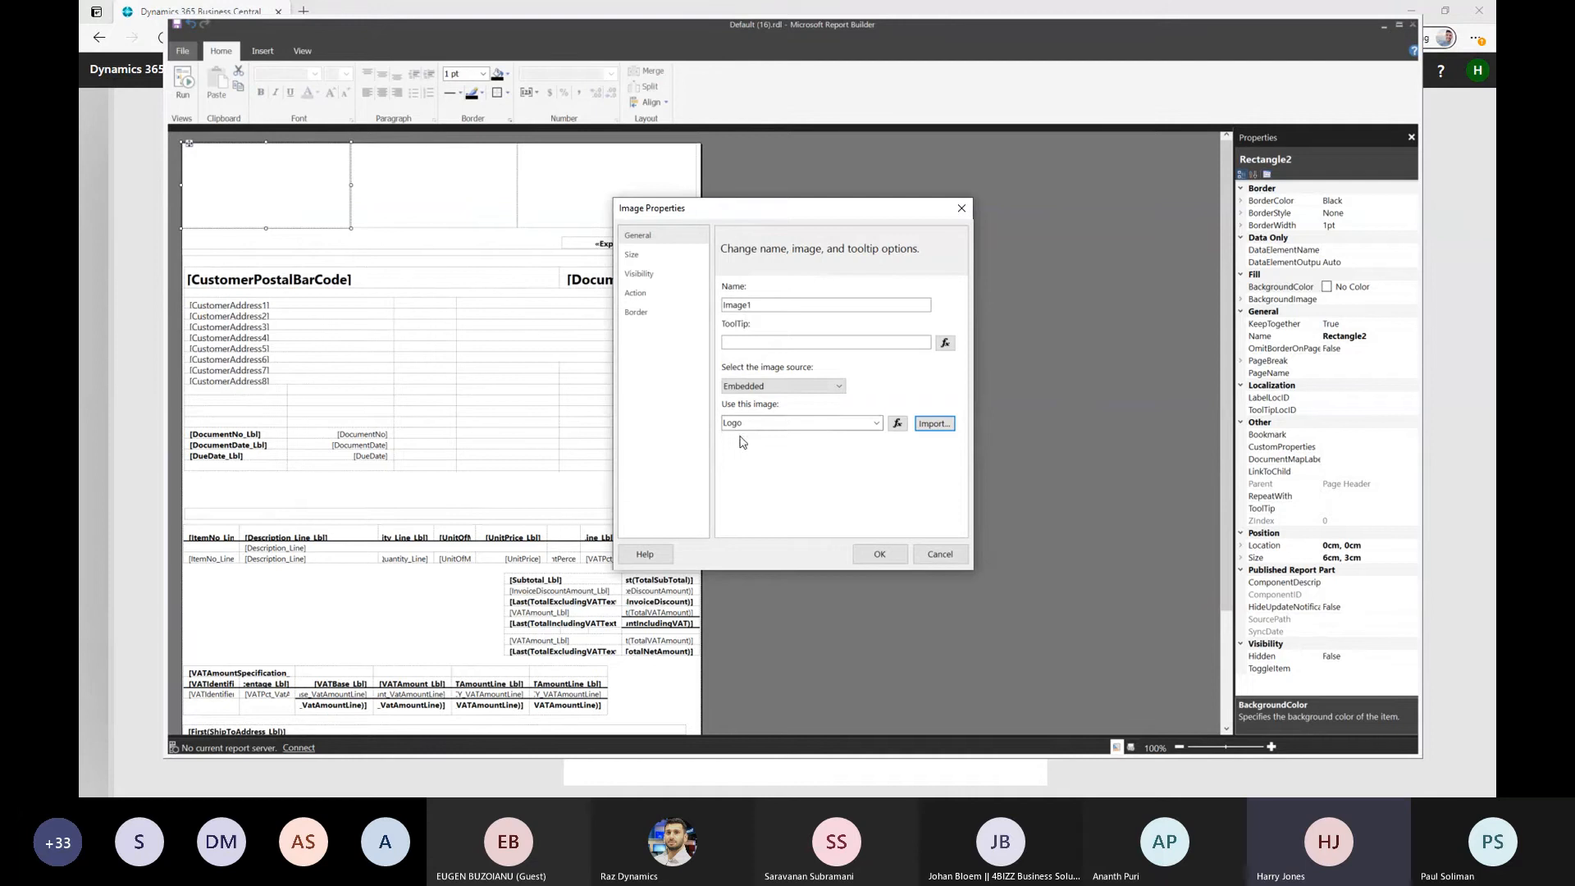
{"action": "left_click", "coordinate": [875, 554]}
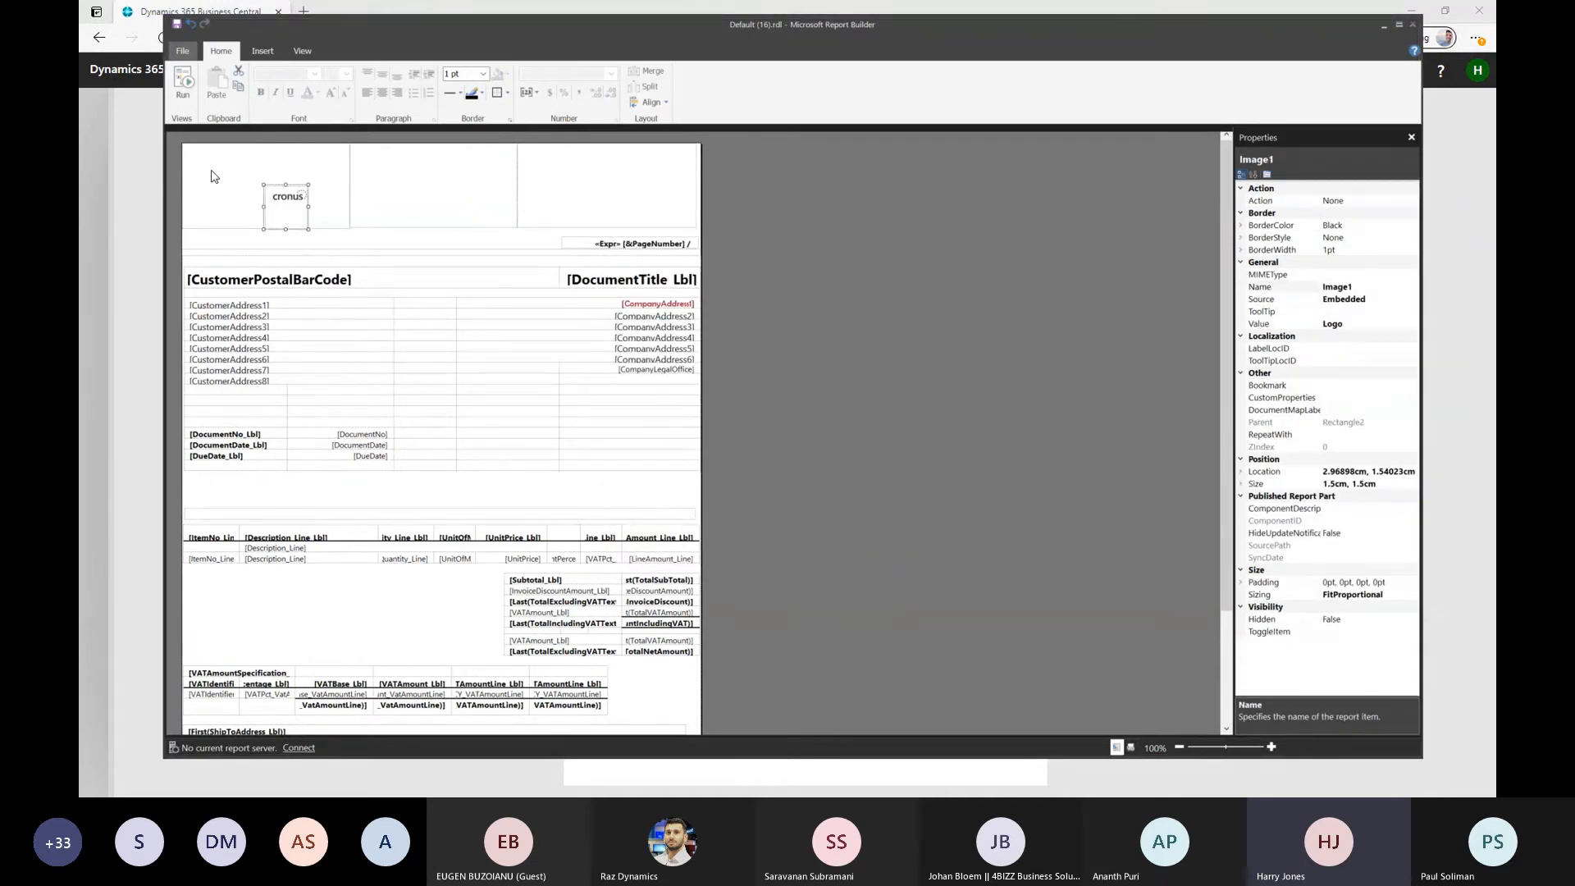
Try displaying the header logo at its original size, and undo that size change
{"action": "right_click", "coordinate": [283, 209]}
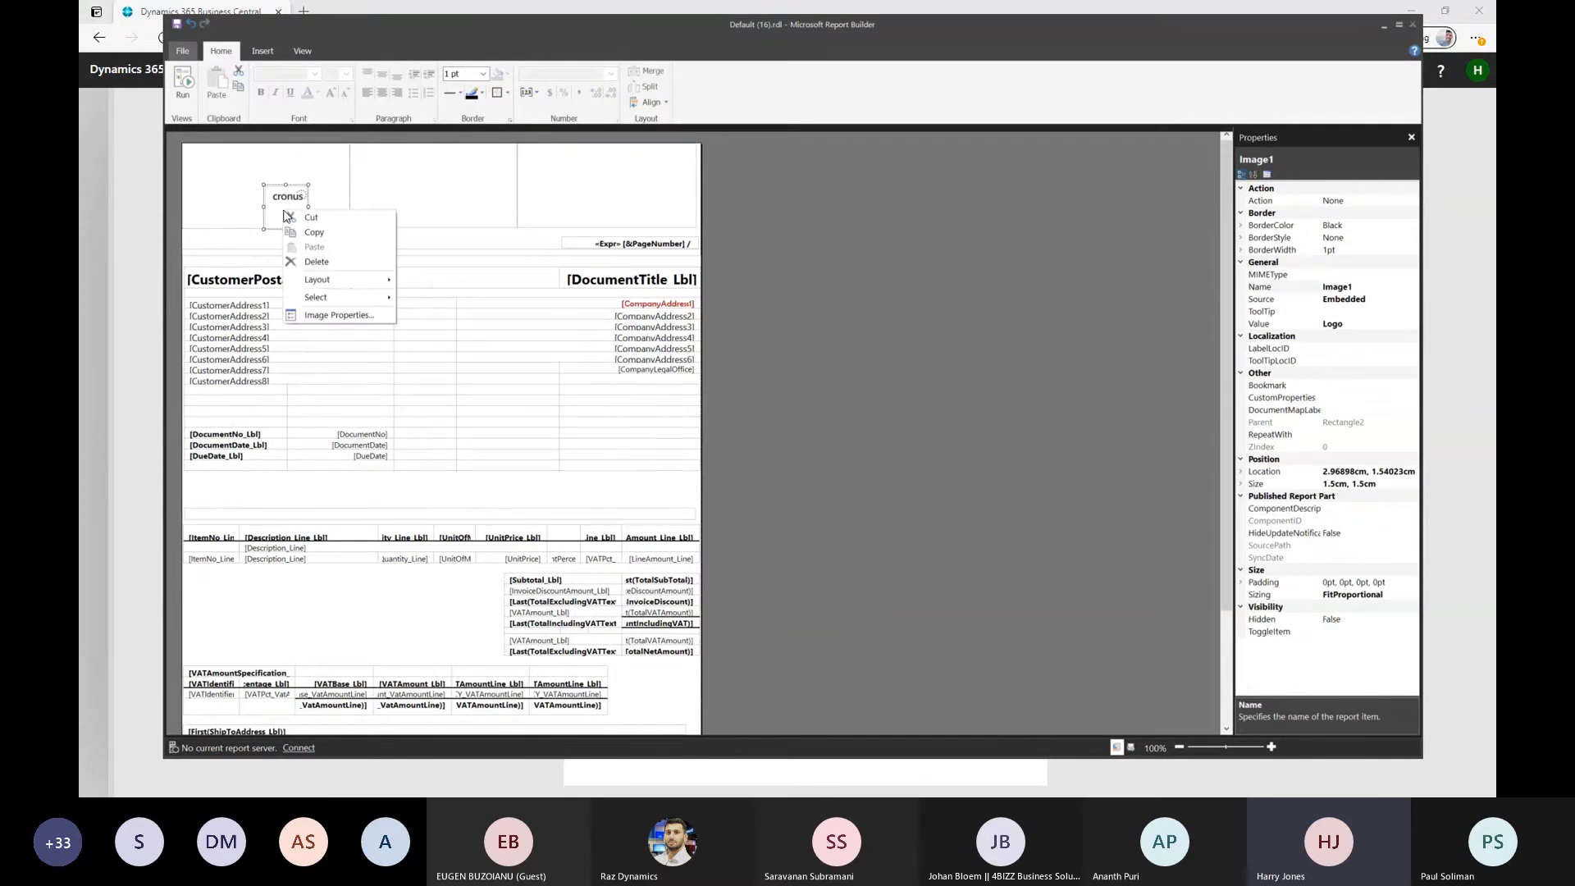
{"action": "left_click", "coordinate": [363, 318]}
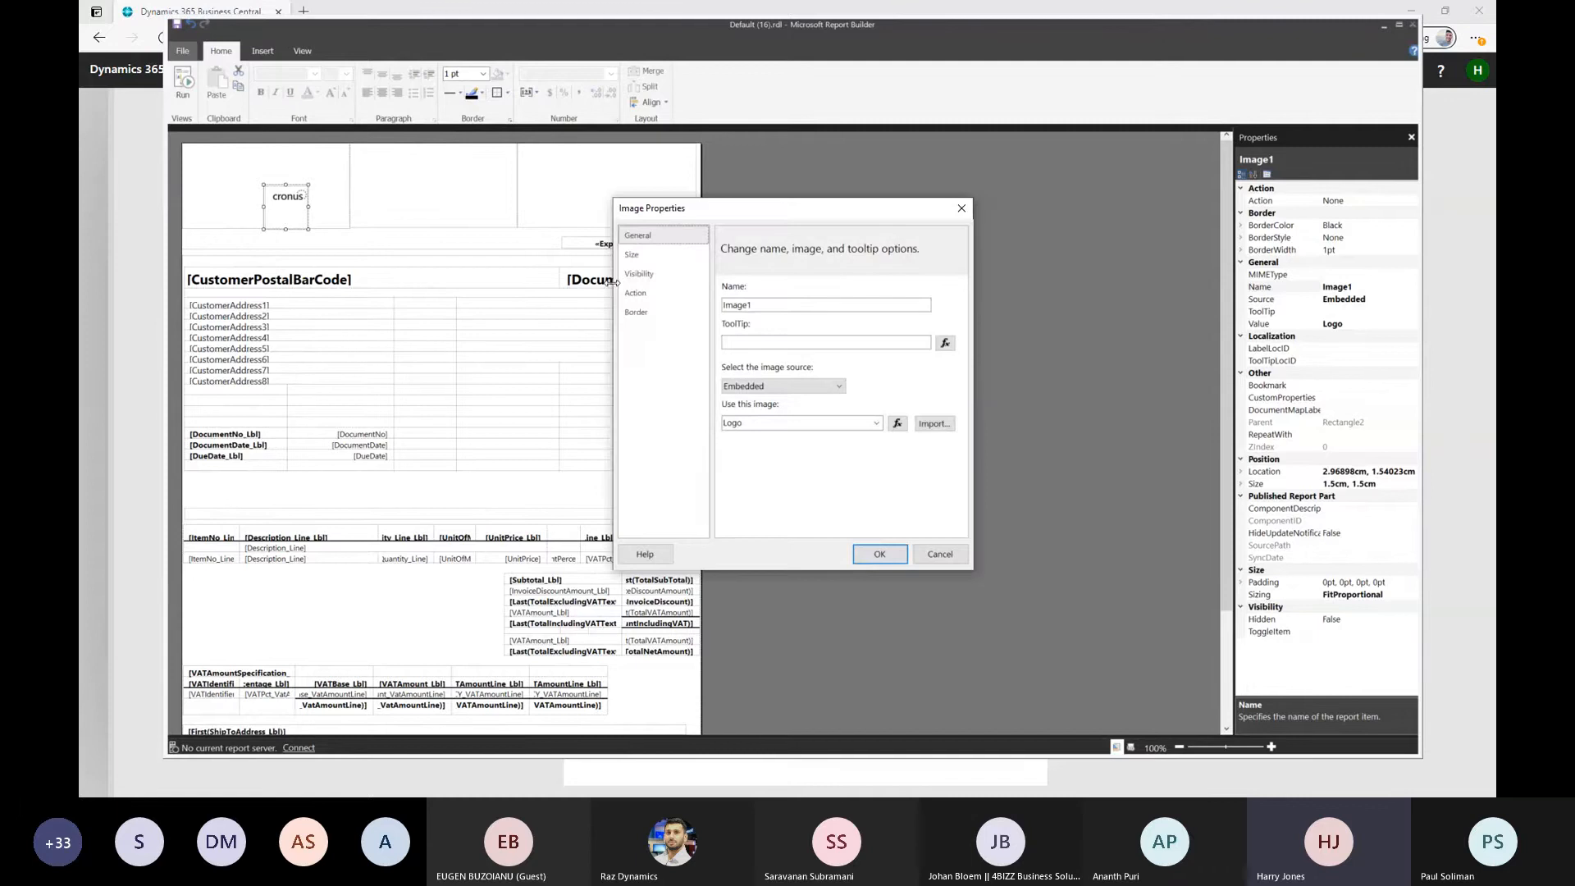
{"action": "left_click", "coordinate": [632, 258]}
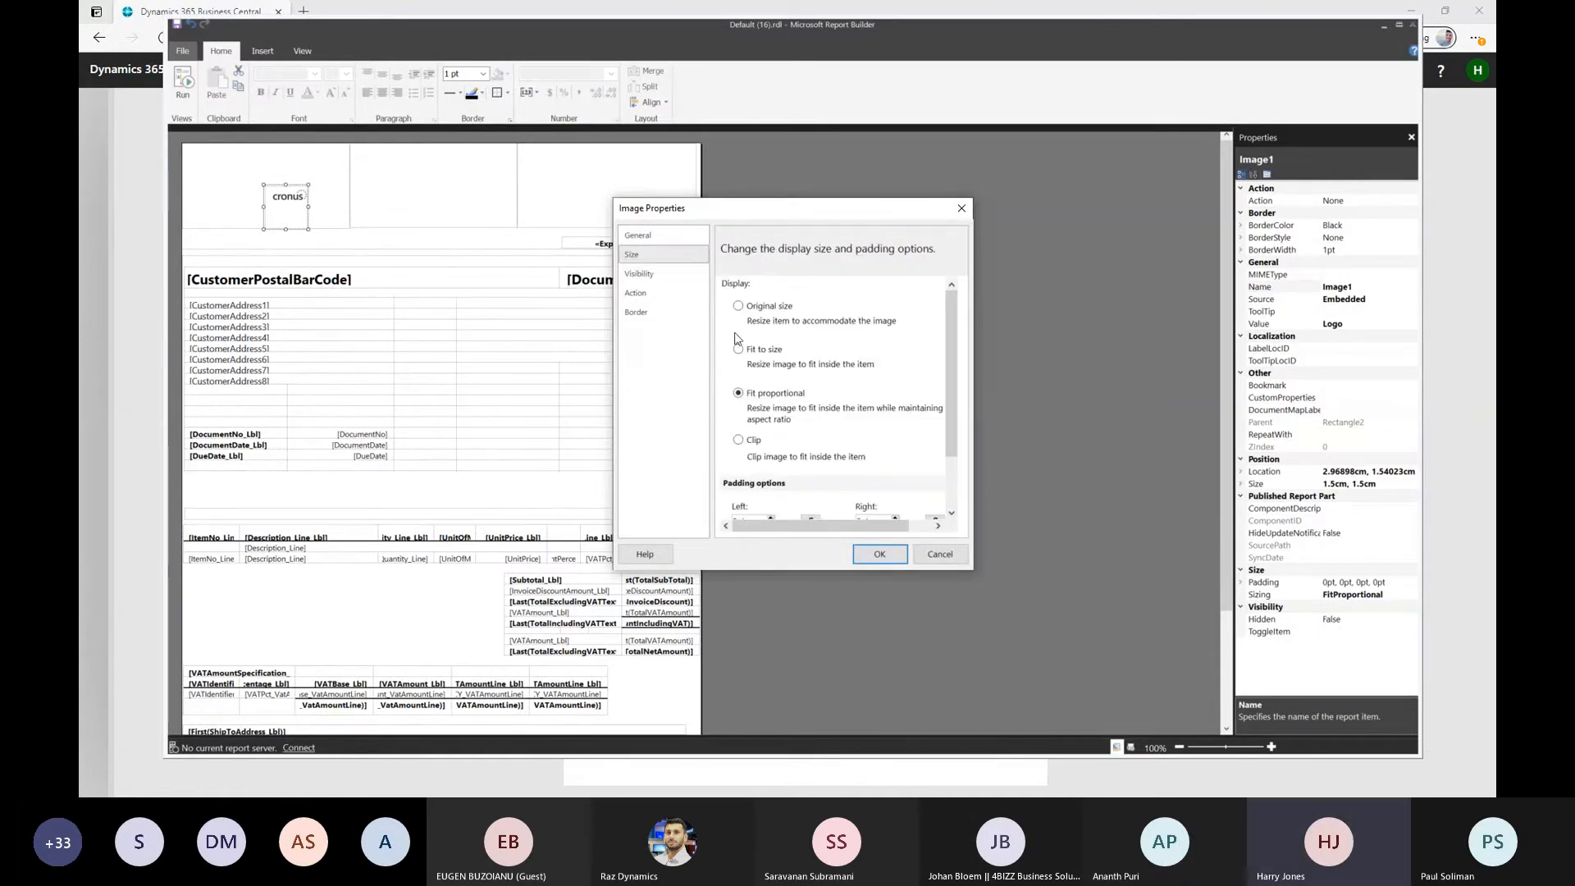
{"action": "left_click", "coordinate": [738, 305]}
{"action": "left_click", "coordinate": [878, 561]}
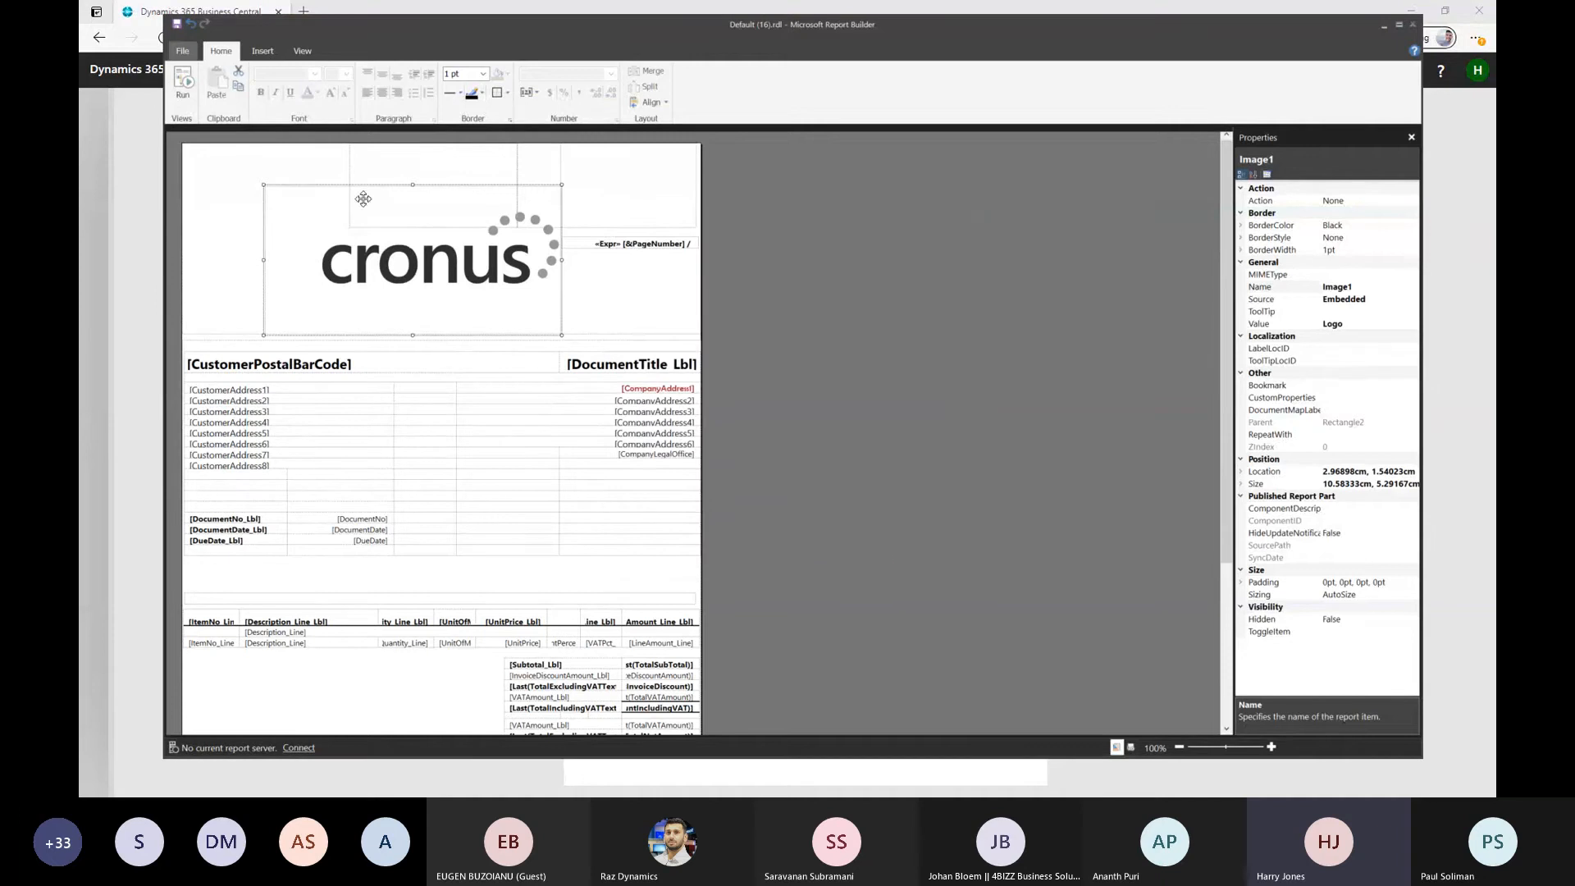
{"action": "left_click", "coordinate": [191, 23]}
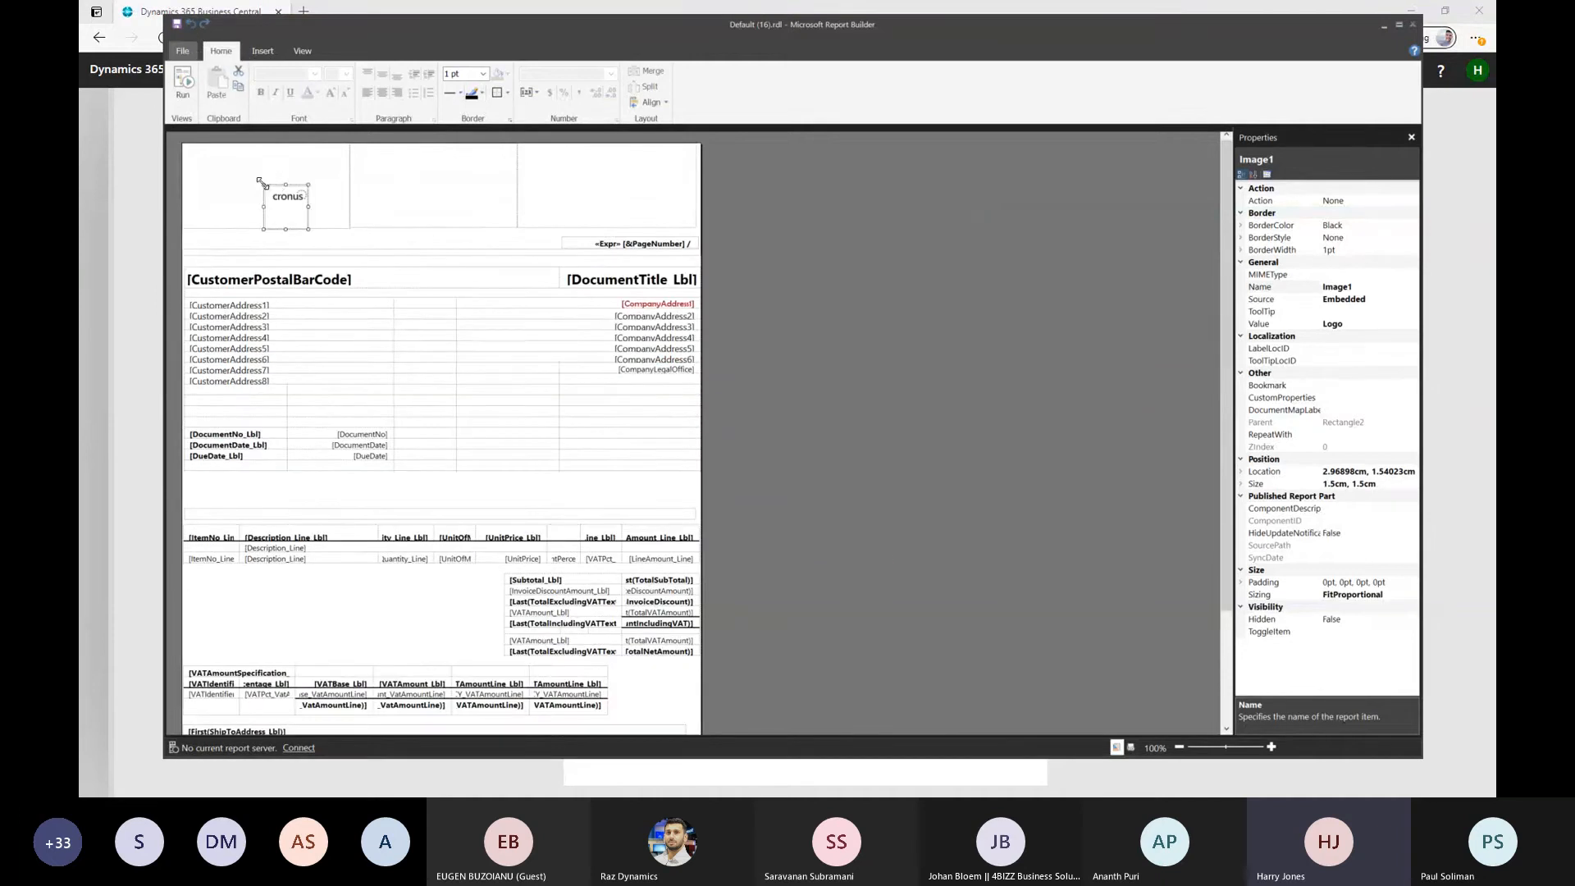
Enlarge the logo to the header rectangle's upper-left corner at 0 cm, 0 cm, making it about 4.47 by 3.04 cm
{"action": "left_click_drag", "start_coordinate": [263, 185], "coordinate": [174, 132]}
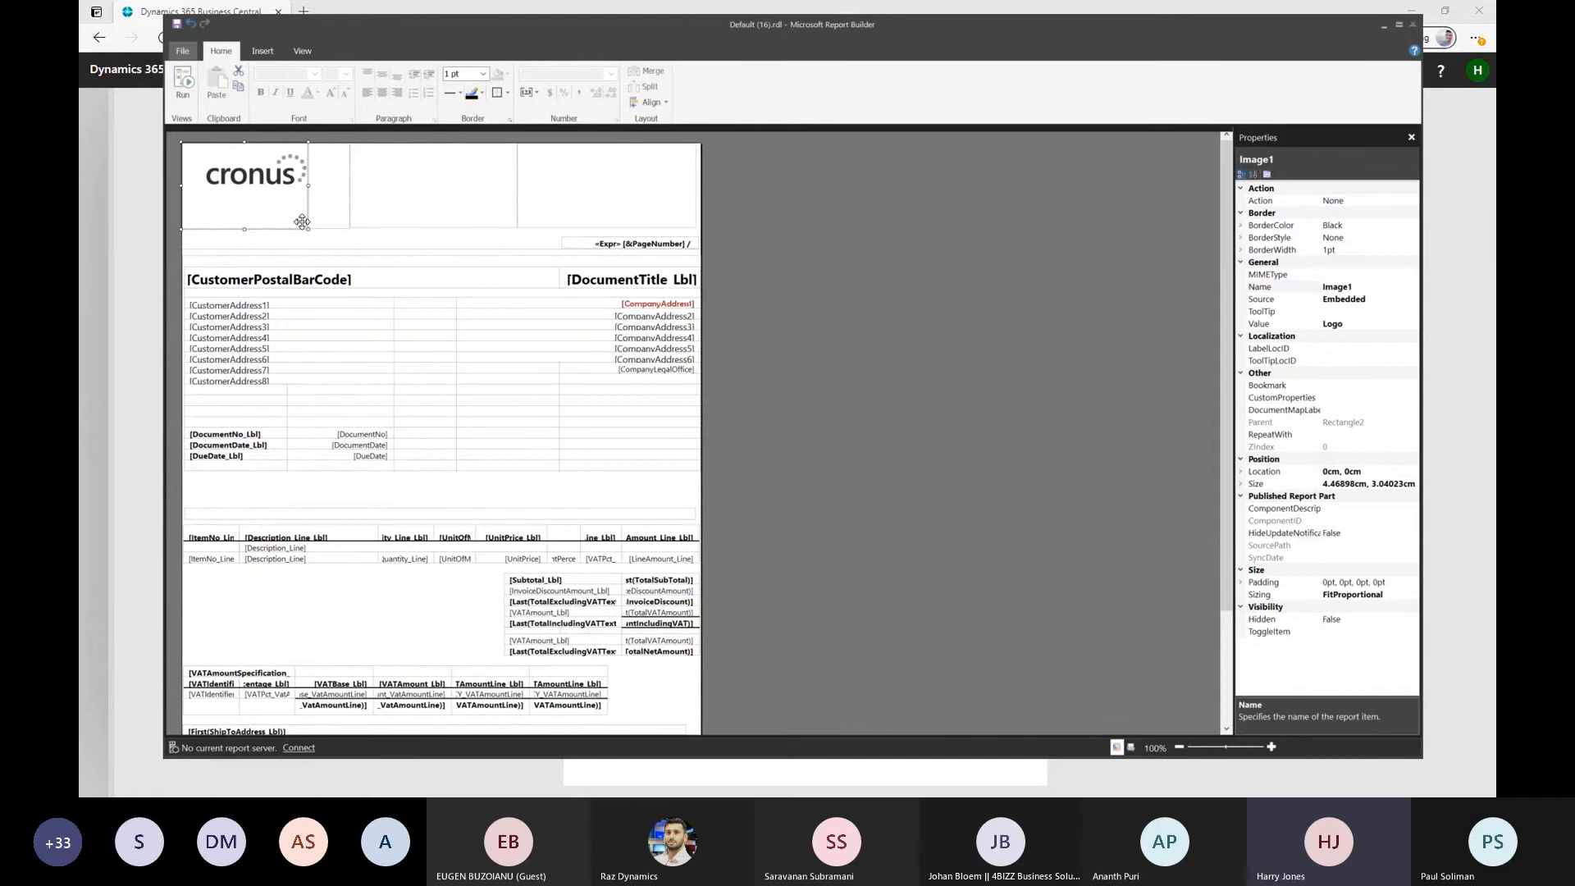
Widen the header logo to about 5.96 cm, up to the first vertical divider of the page header
{"action": "left_click_drag", "start_coordinate": [308, 185], "coordinate": [350, 186]}
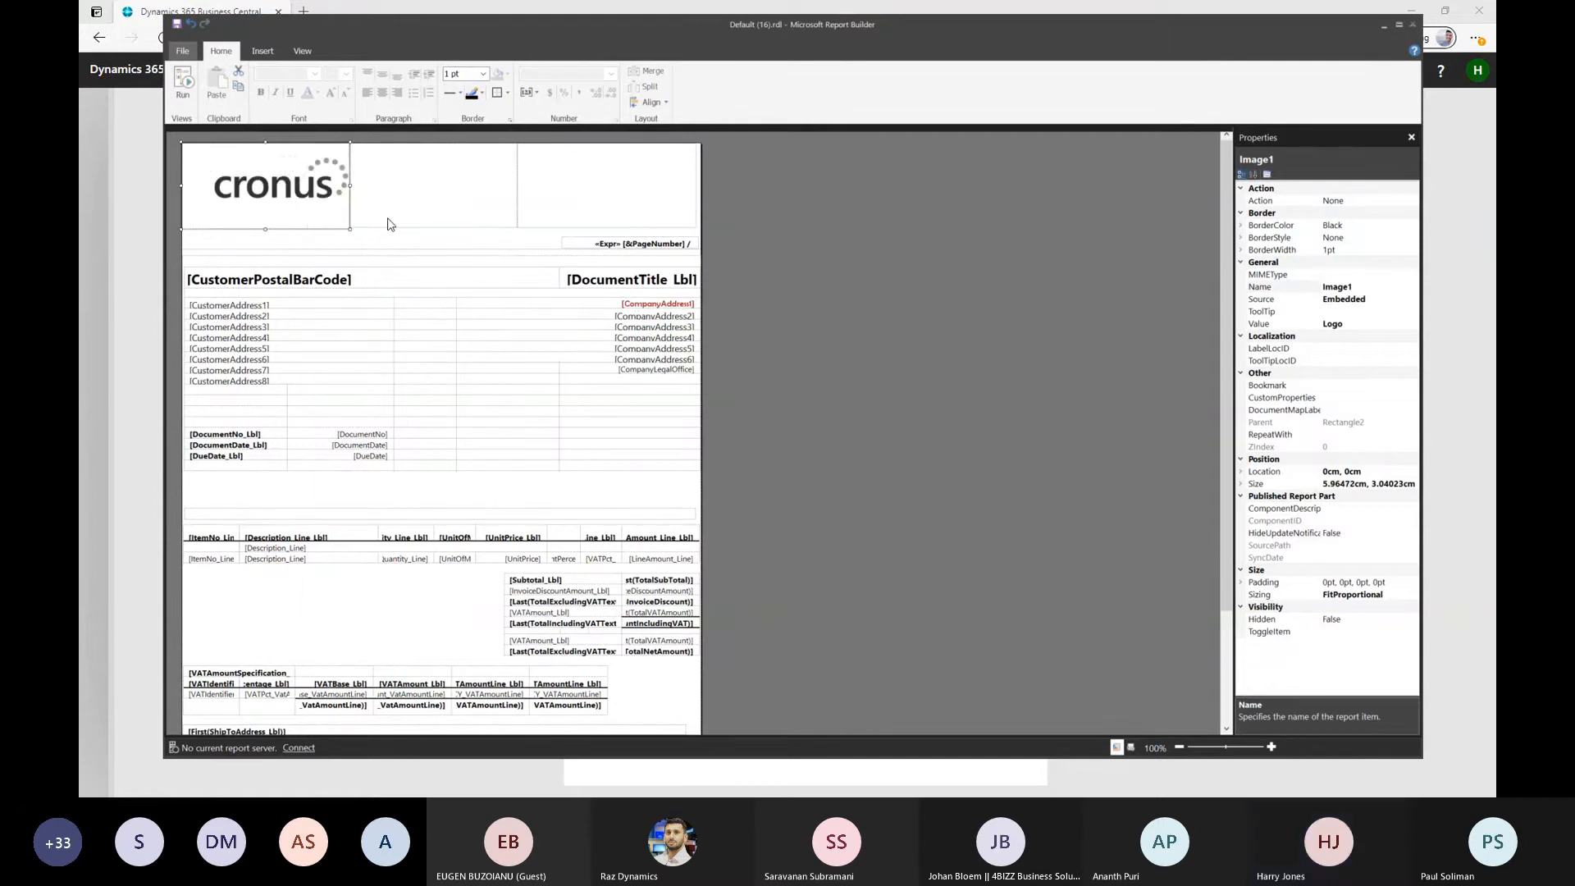
{"action": "left_click", "coordinate": [389, 220]}
{"action": "left_click", "coordinate": [389, 252]}
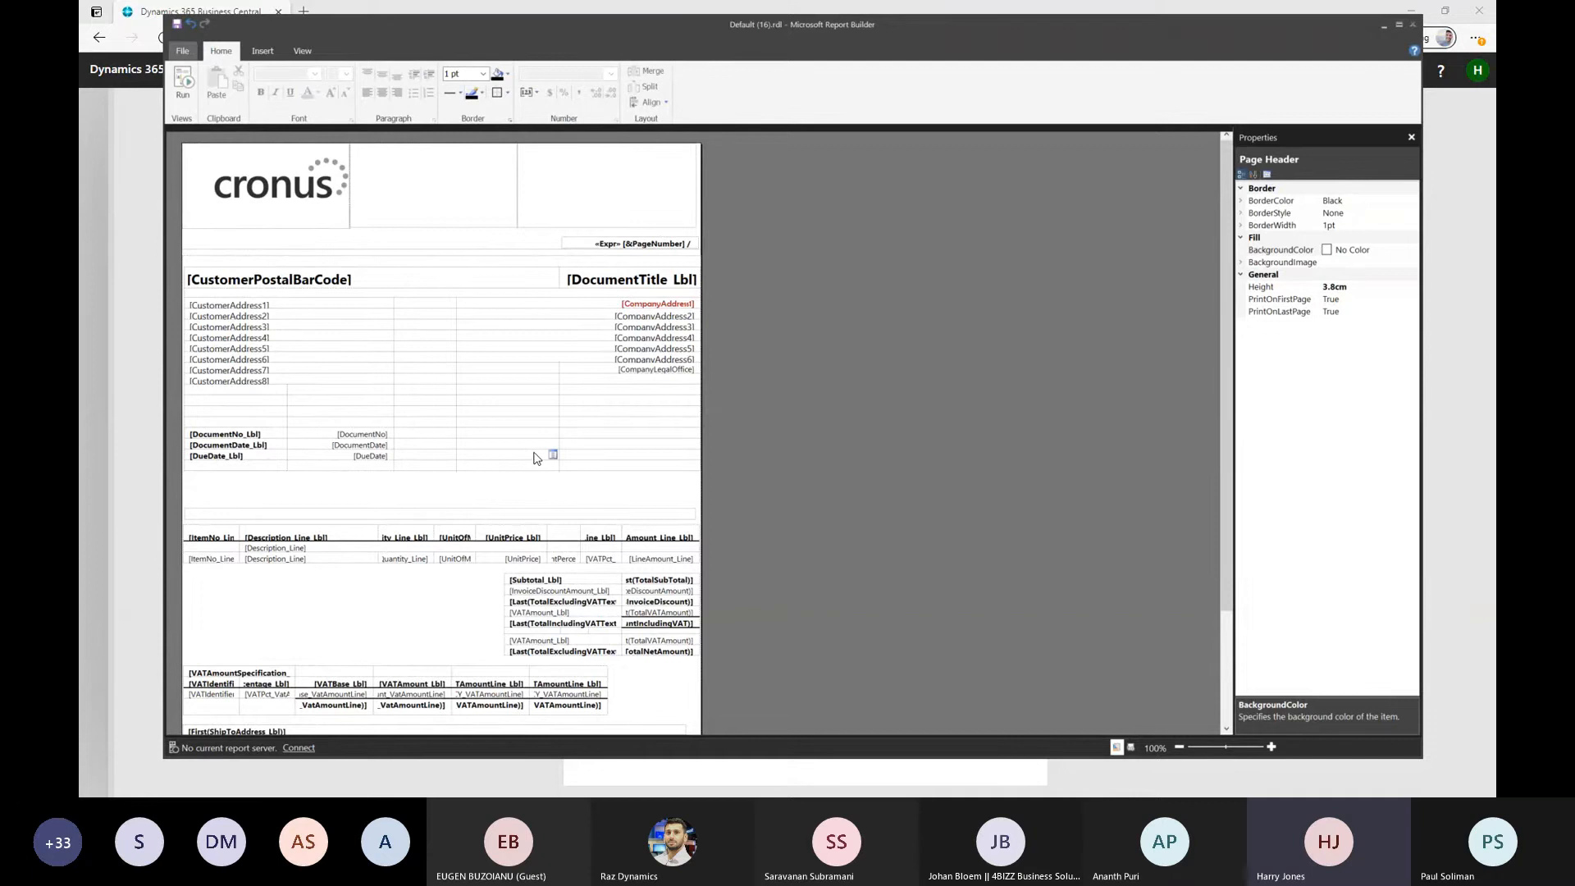
{"action": "left_click", "coordinate": [270, 603]}
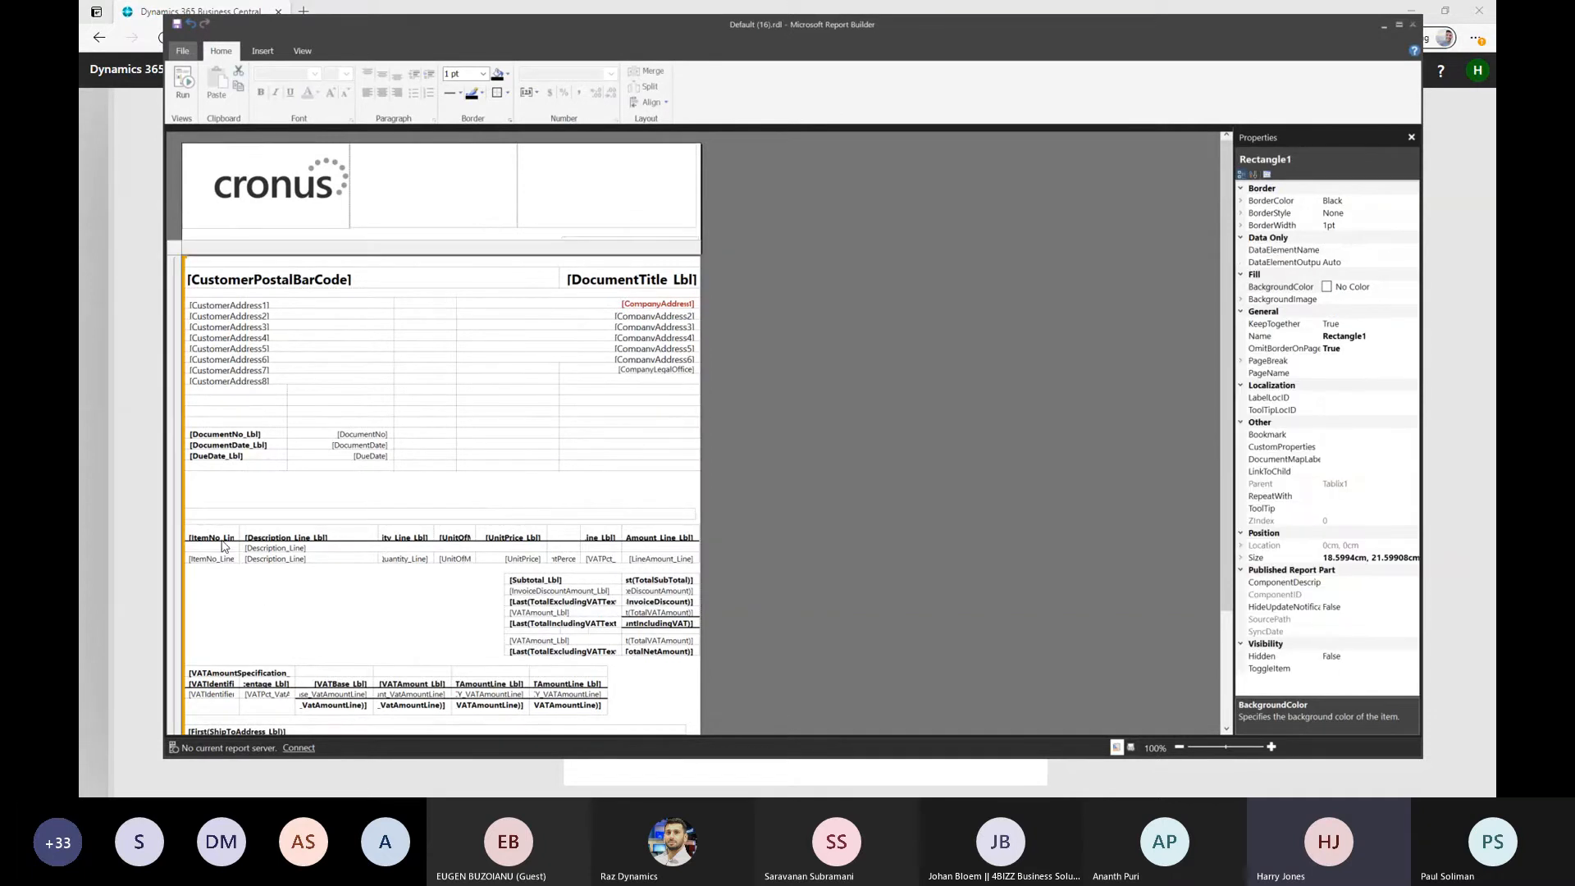
Set the font color of the CompanyAddress2 through CompanyAddress6 fields to Brown
{"action": "left_click", "coordinate": [653, 317]}
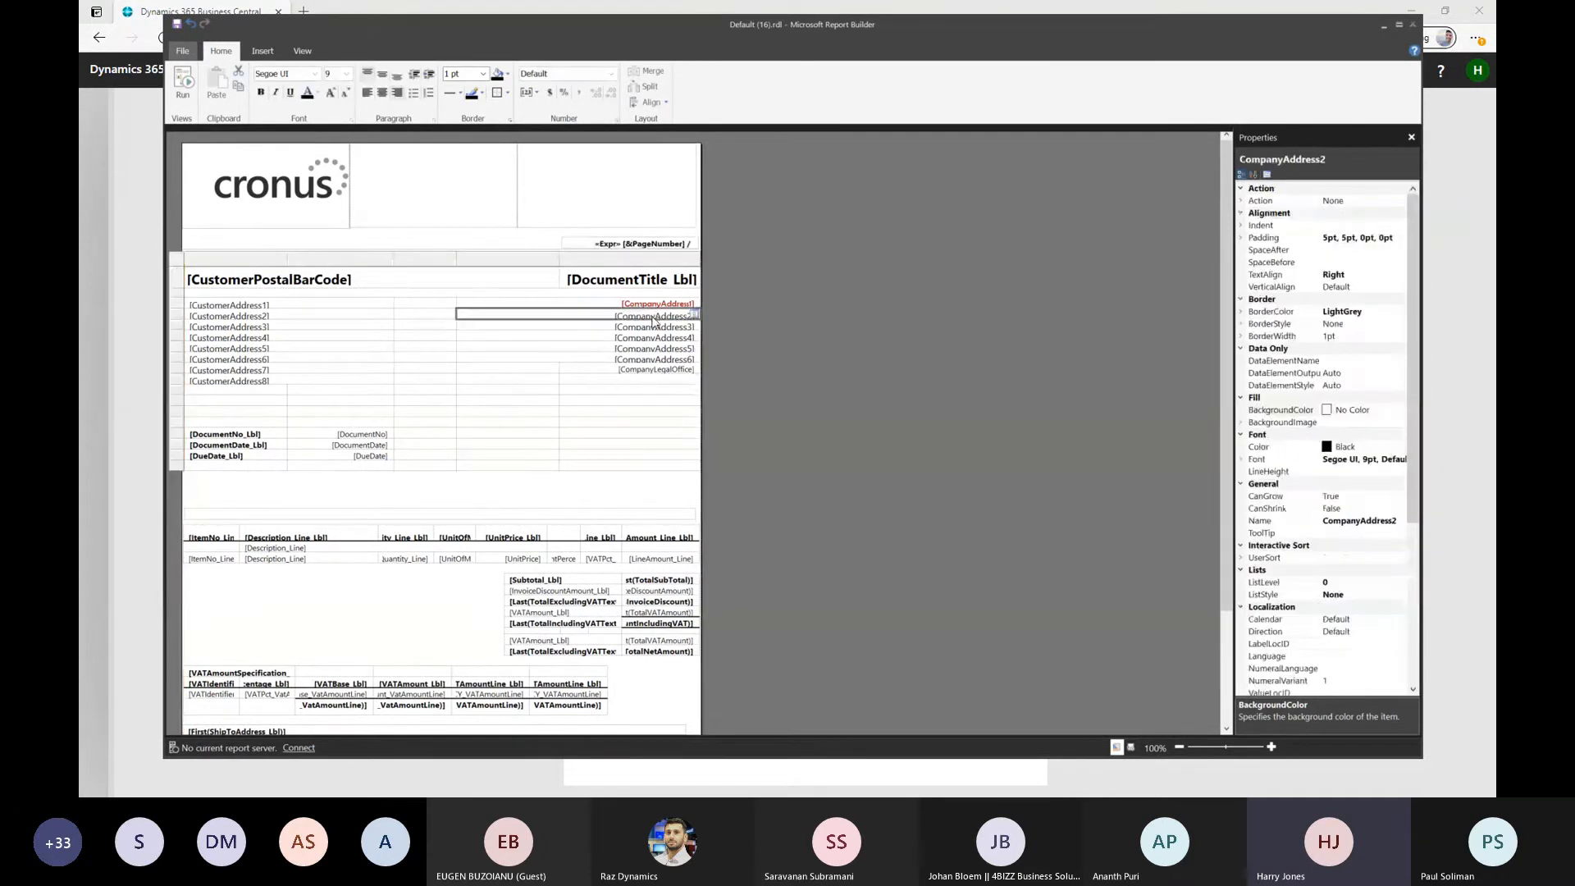
{"action": "left_click", "coordinate": [655, 360], "text": "shift"}
{"action": "left_click", "coordinate": [1341, 424]}
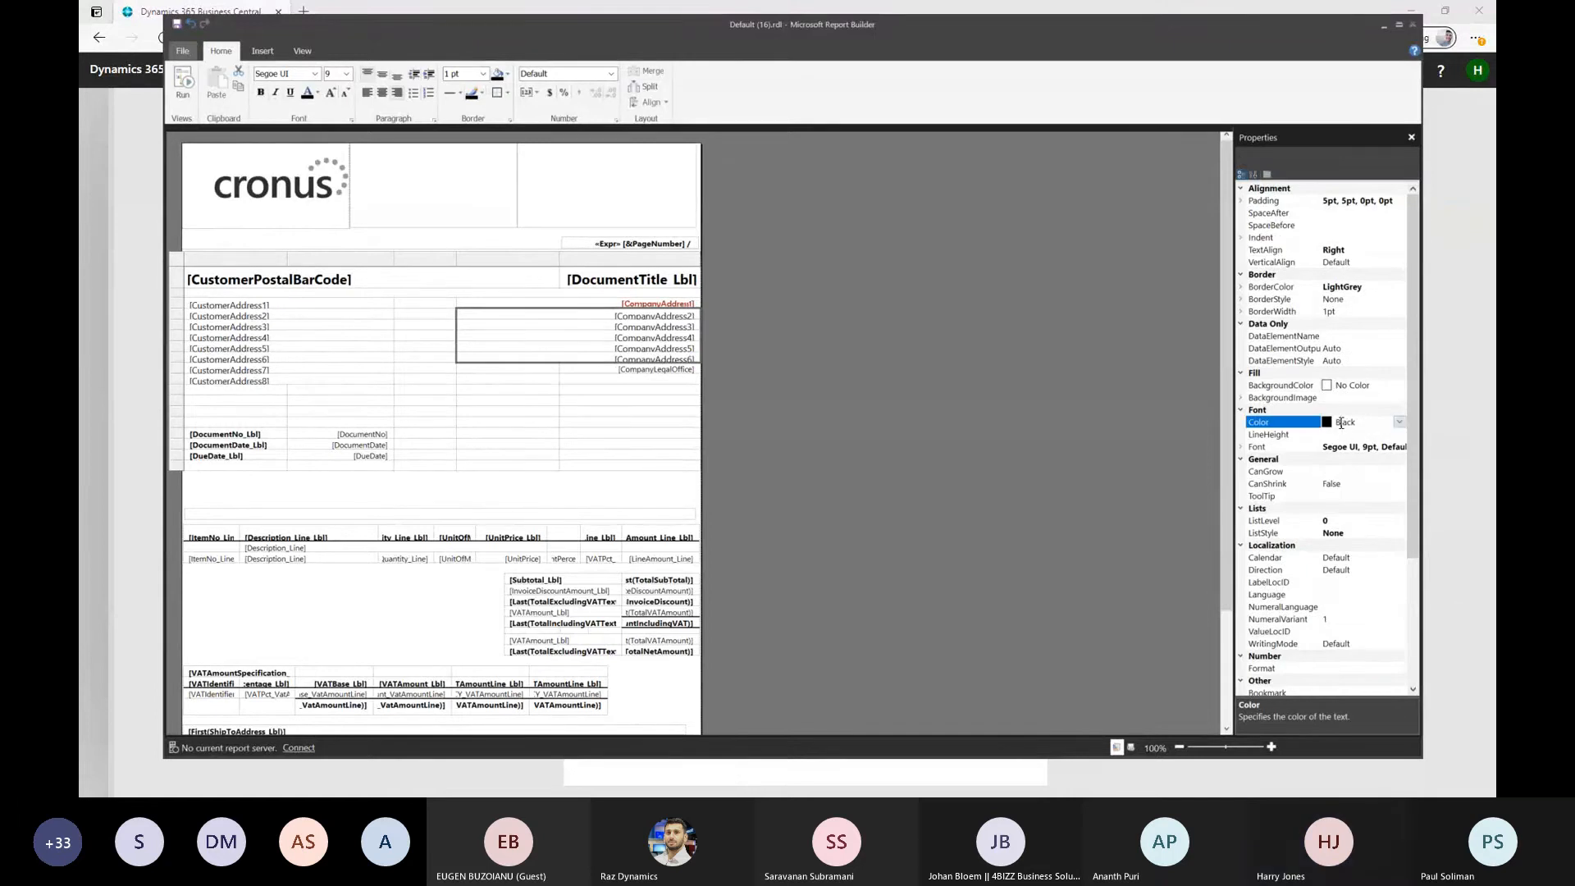
{"action": "left_click", "coordinate": [1399, 422]}
{"action": "left_click", "coordinate": [1308, 445]}
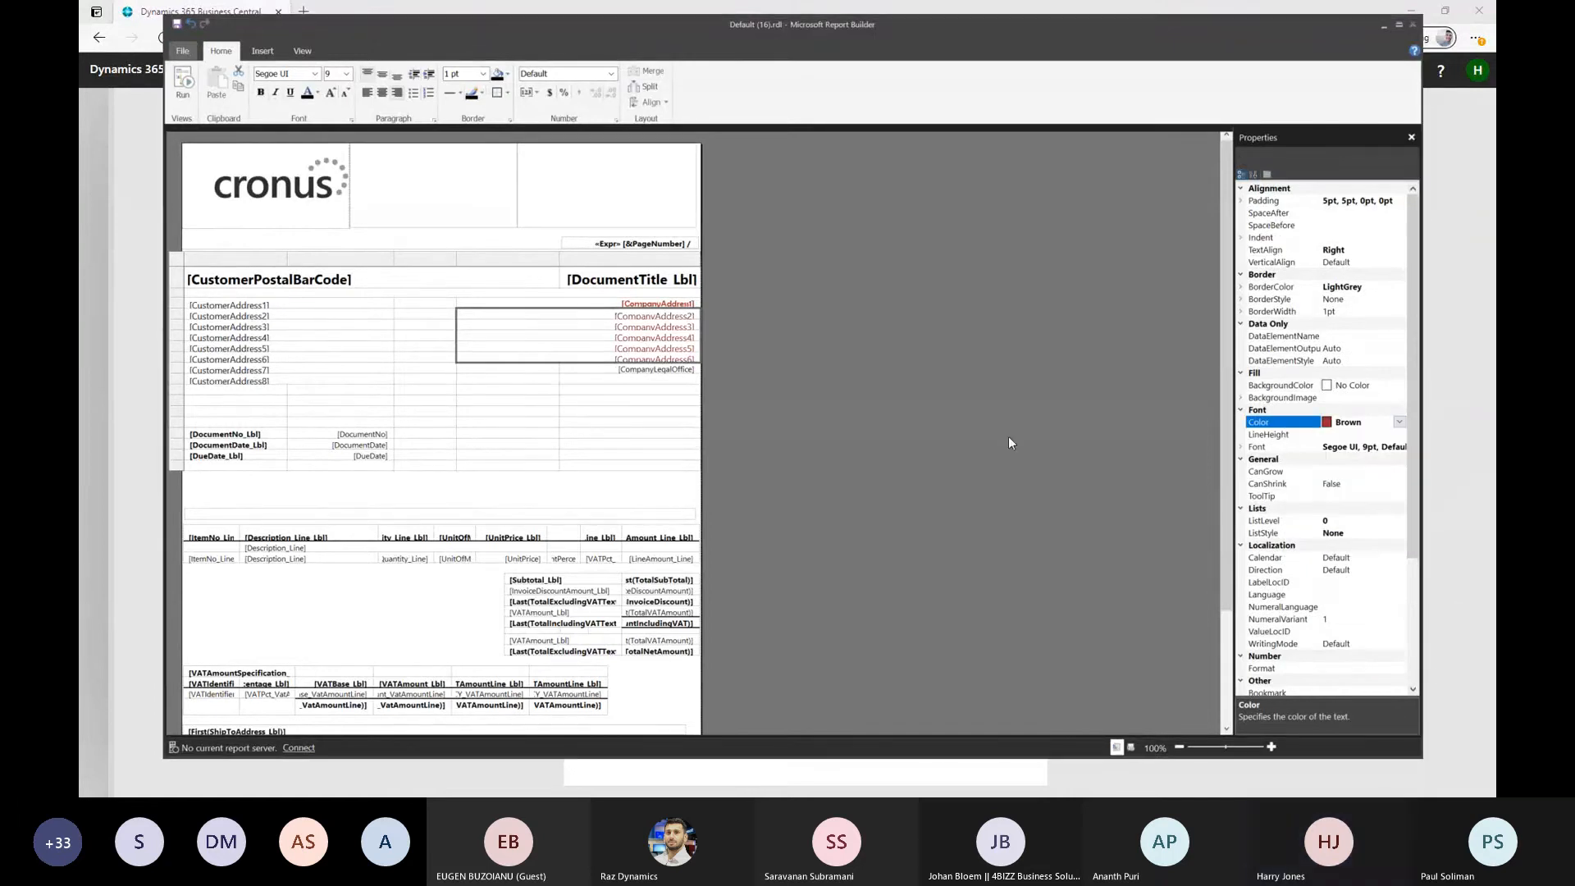
{"action": "left_click", "coordinate": [588, 402]}
Set the font family of the CompanyAddress2 through CompanyAddress6 fields to Berlin Sans FB
{"action": "left_click", "coordinate": [639, 323]}
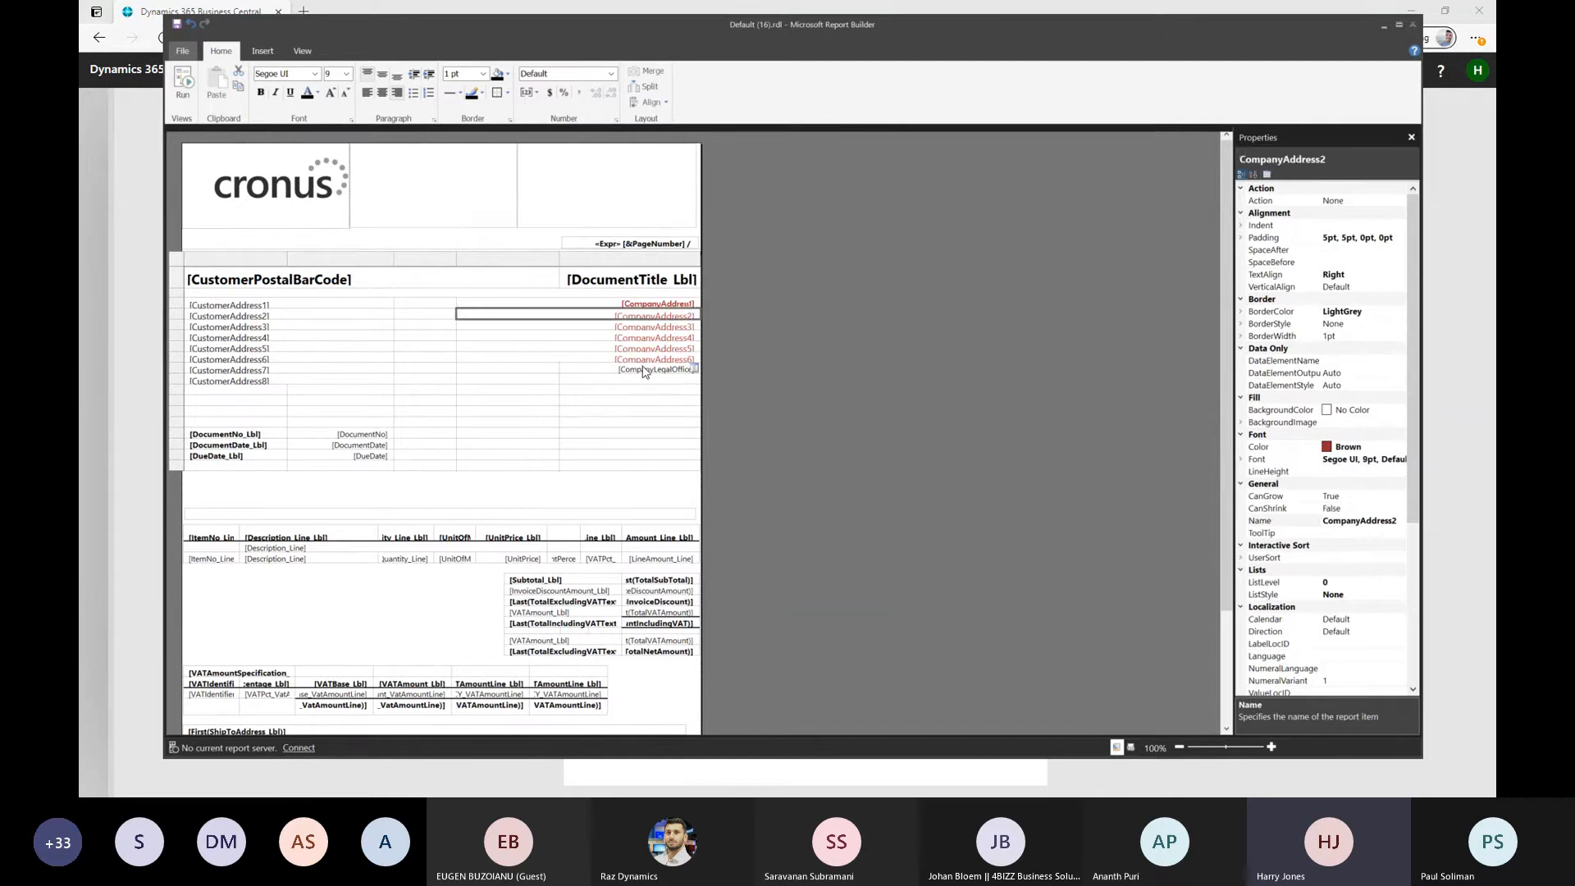
{"action": "left_click", "coordinate": [648, 360], "text": "shift"}
{"action": "left_click", "coordinate": [1350, 447]}
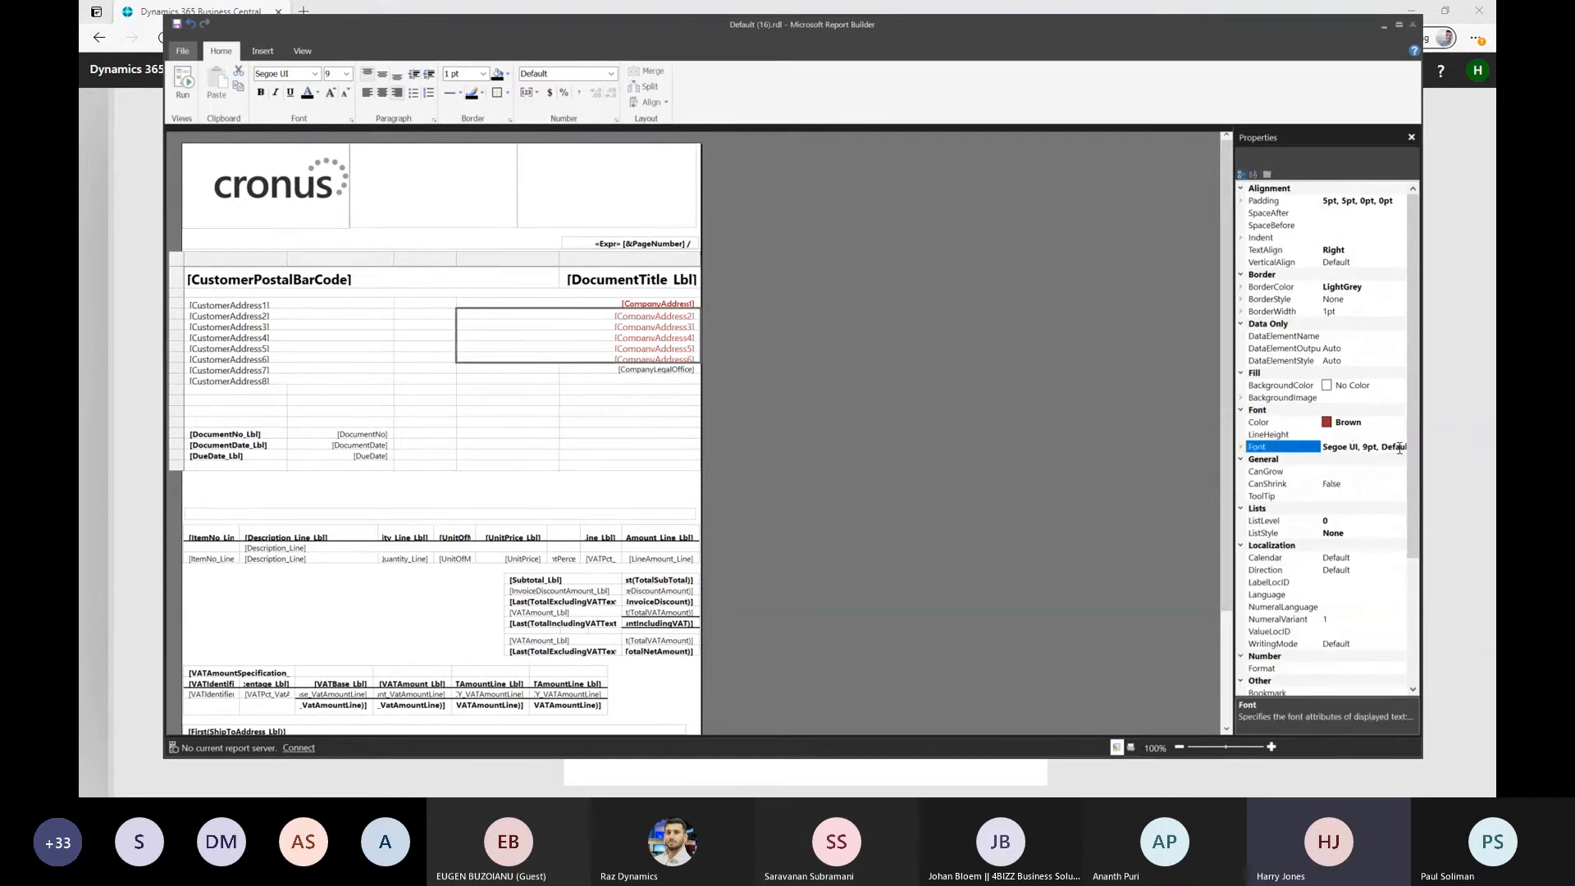
{"action": "double_click", "coordinate": [1350, 449]}
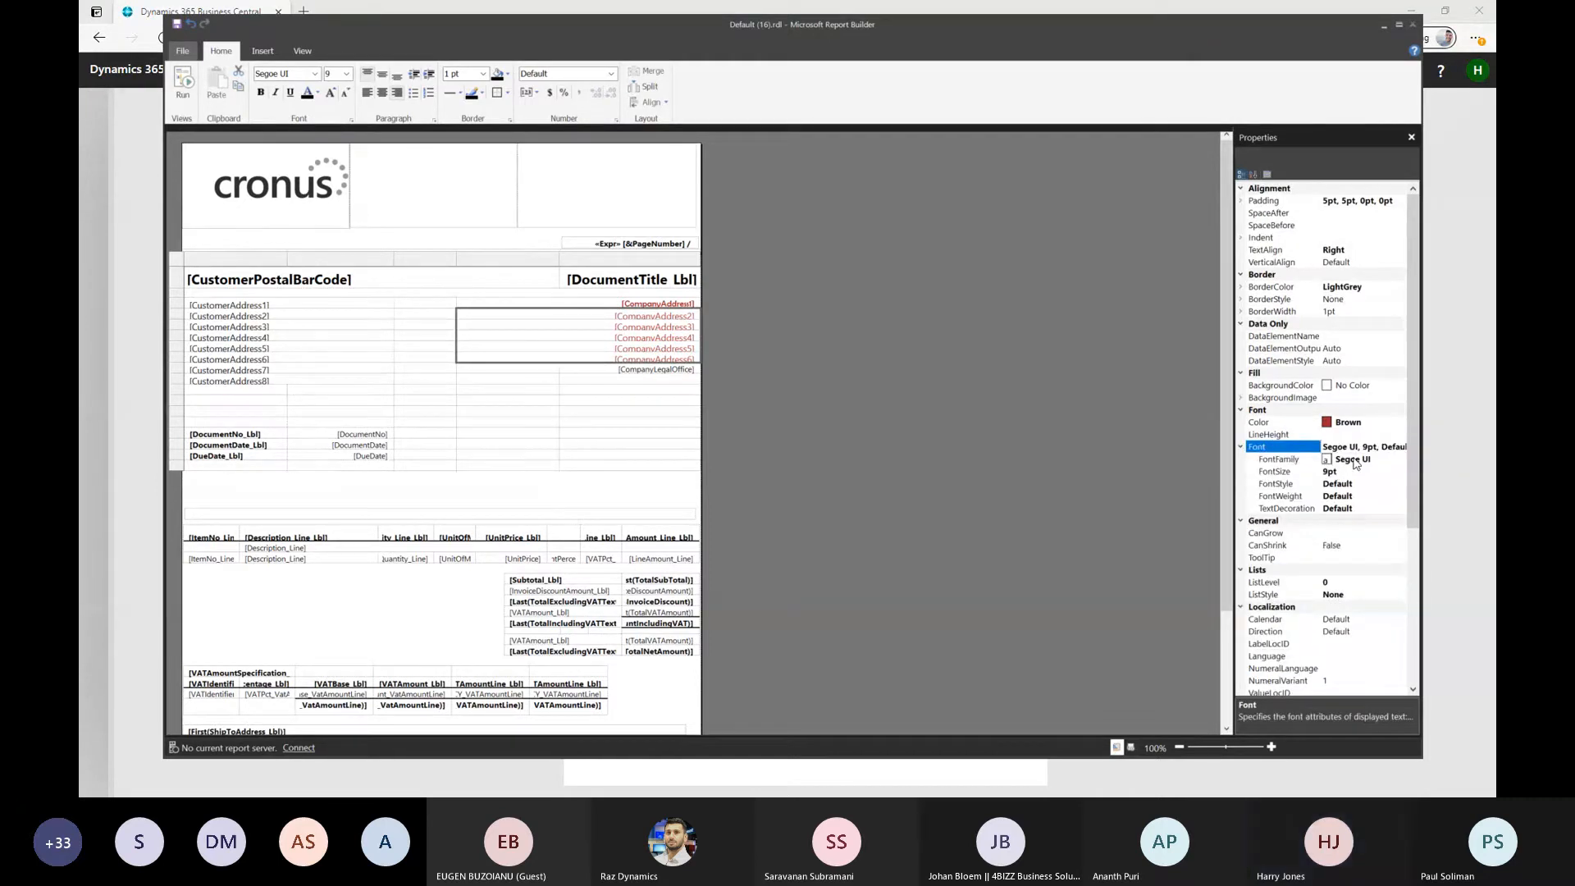
{"action": "left_click", "coordinate": [1354, 459]}
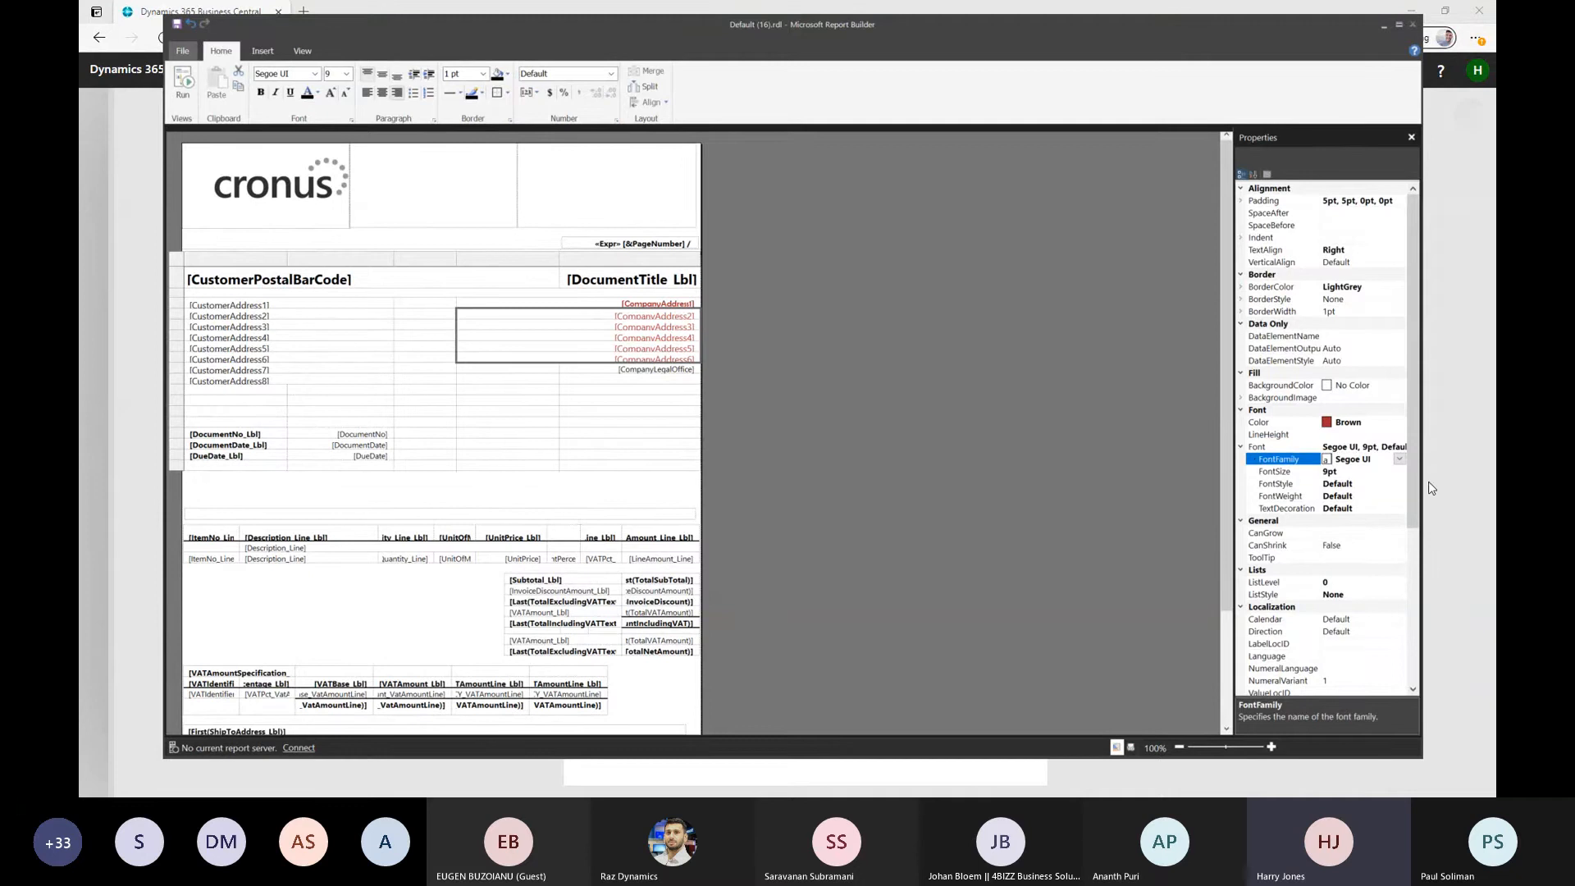
{"action": "left_click", "coordinate": [1399, 461]}
{"action": "scroll", "coordinate": [1355, 554], "scroll_direction": "down", "scroll_amount": 3}
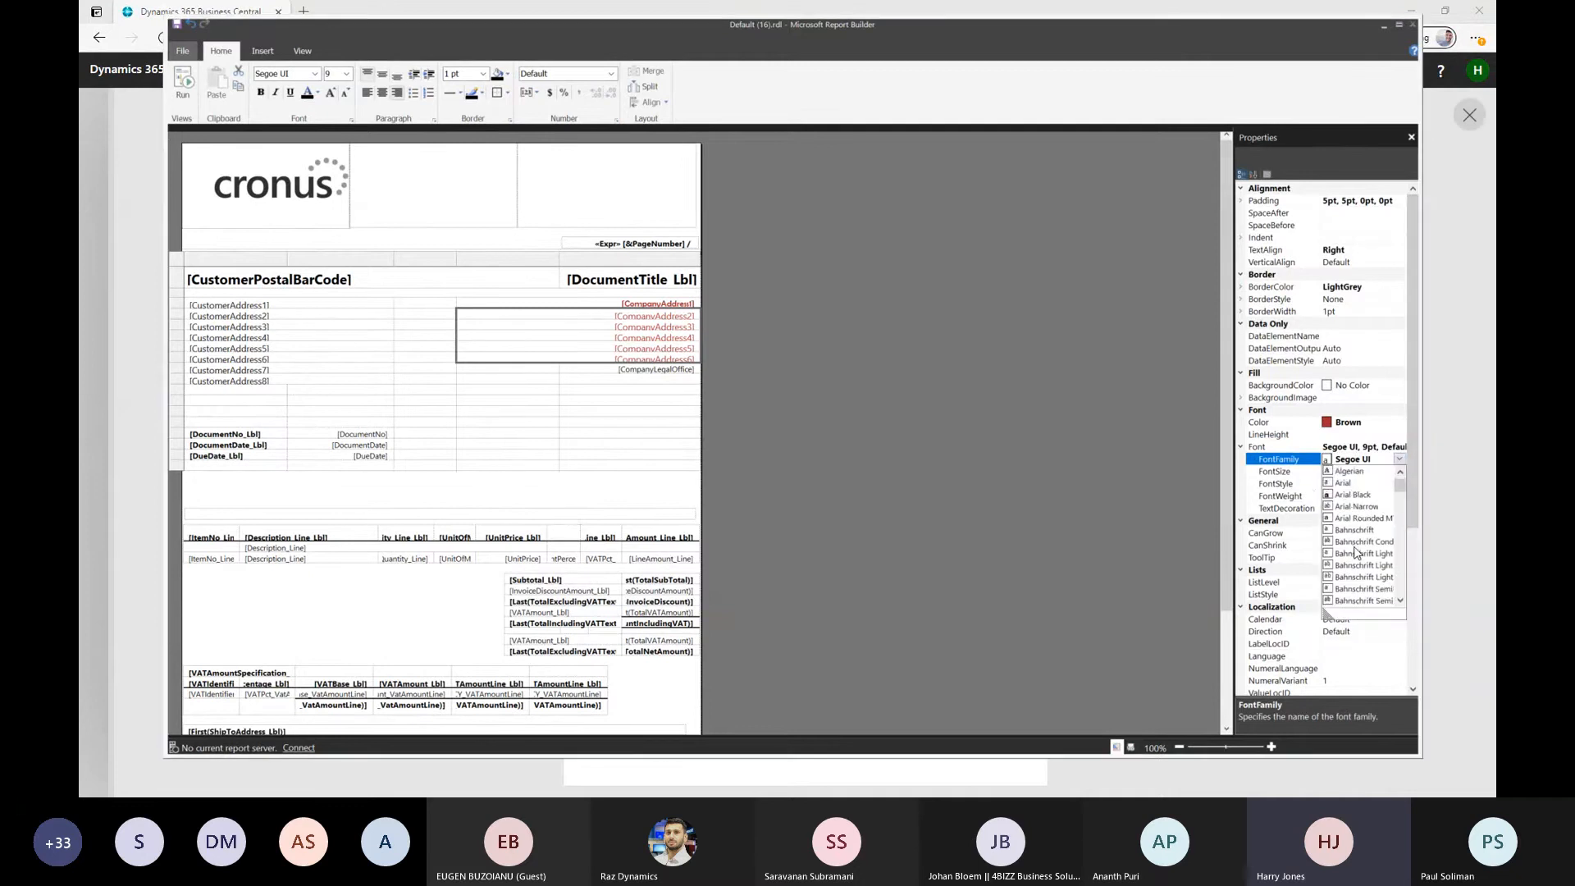
{"action": "scroll", "coordinate": [1357, 554], "scroll_direction": "down", "scroll_amount": 3}
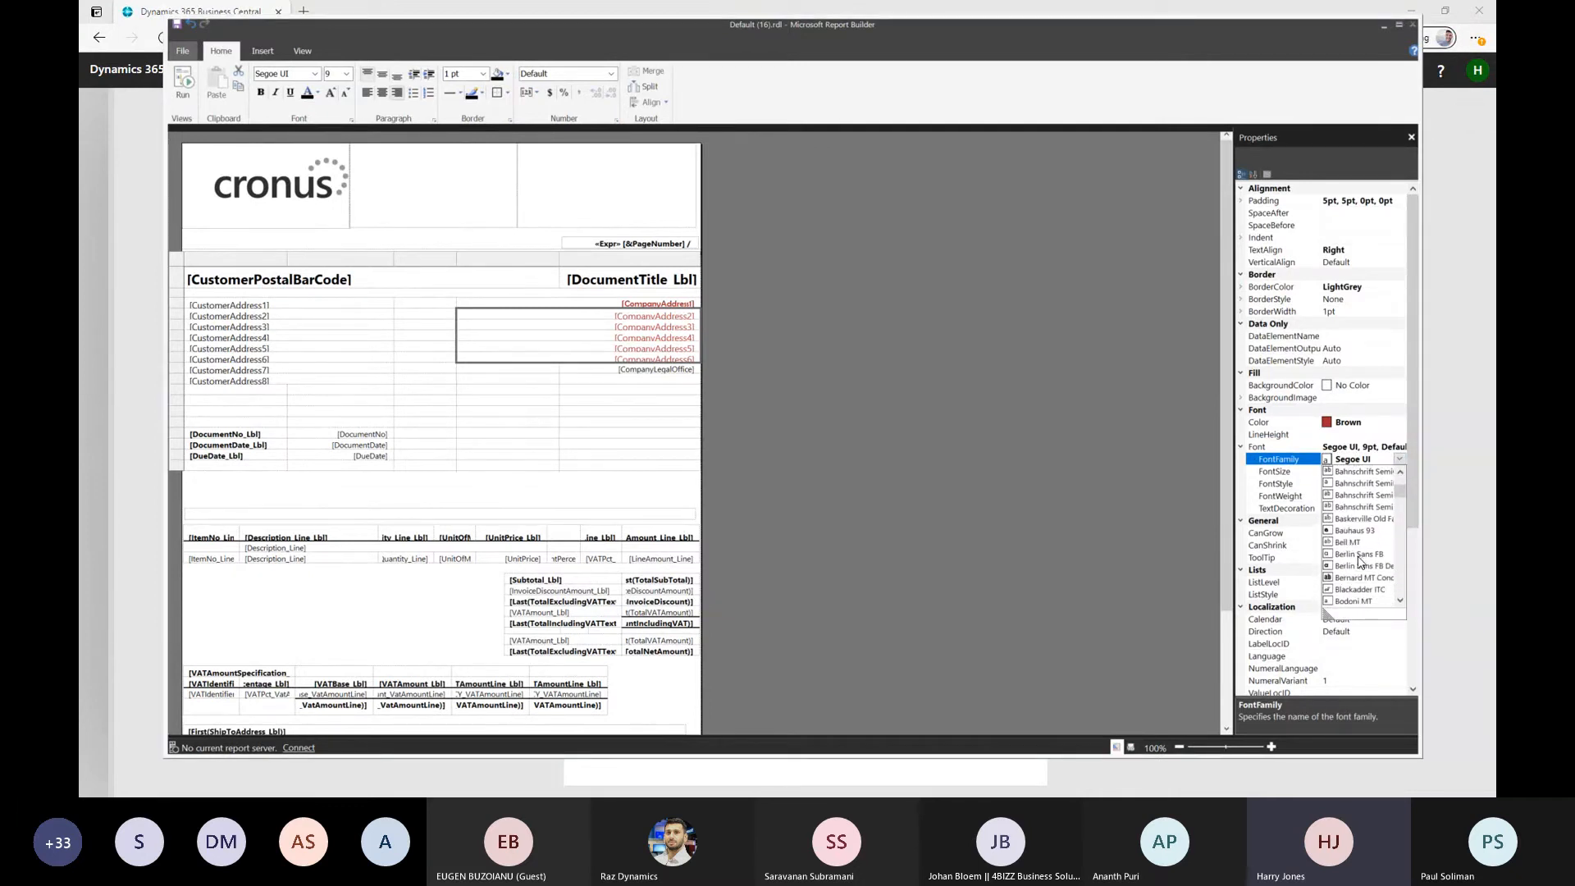
{"action": "left_click", "coordinate": [1357, 559]}
{"action": "left_click", "coordinate": [607, 360]}
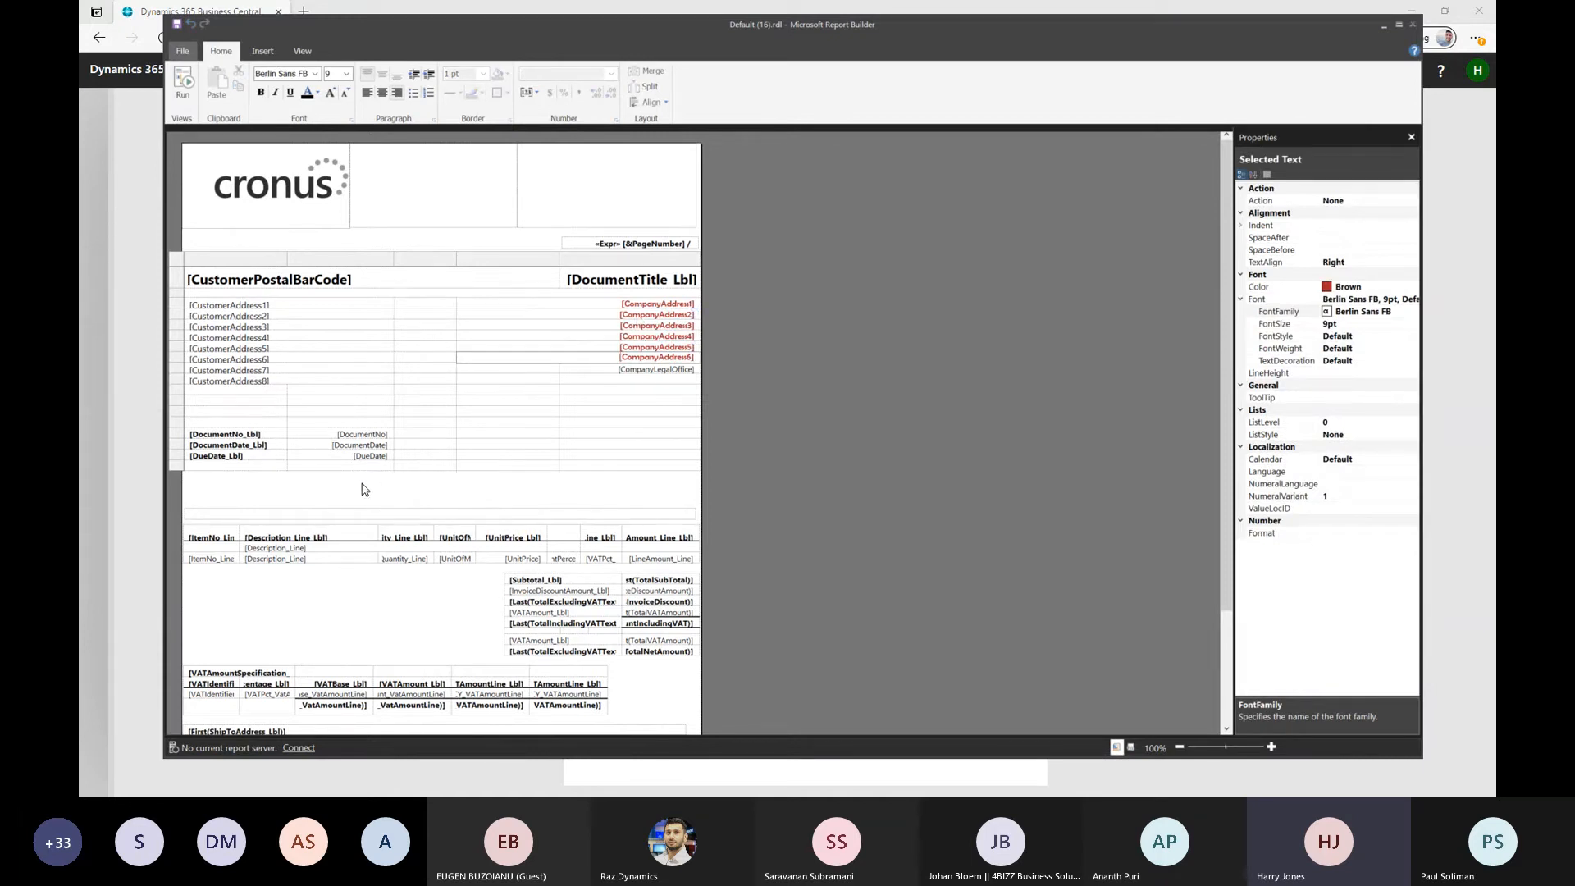
{"action": "left_click", "coordinate": [396, 620]}
Look over the report body down to the ship-to address table and find the option for adding a footer
{"action": "scroll", "coordinate": [394, 623], "scroll_direction": "down", "scroll_amount": 3}
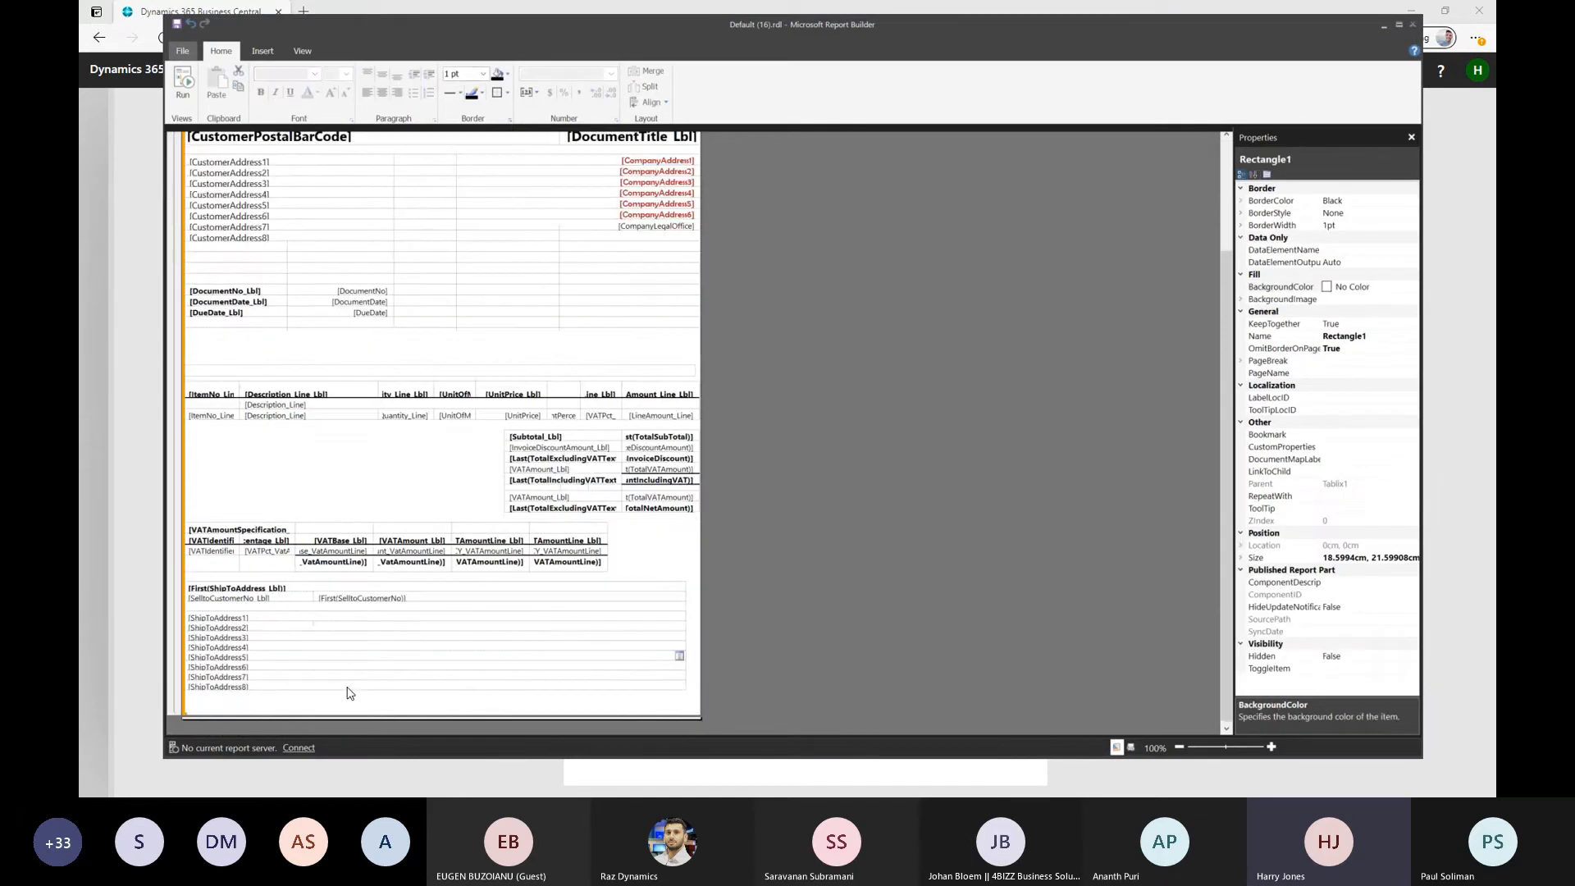
{"action": "scroll", "coordinate": [378, 591], "scroll_direction": "up", "scroll_amount": 4}
{"action": "scroll", "coordinate": [402, 619], "scroll_direction": "down", "scroll_amount": 4}
{"action": "left_click", "coordinate": [531, 699]}
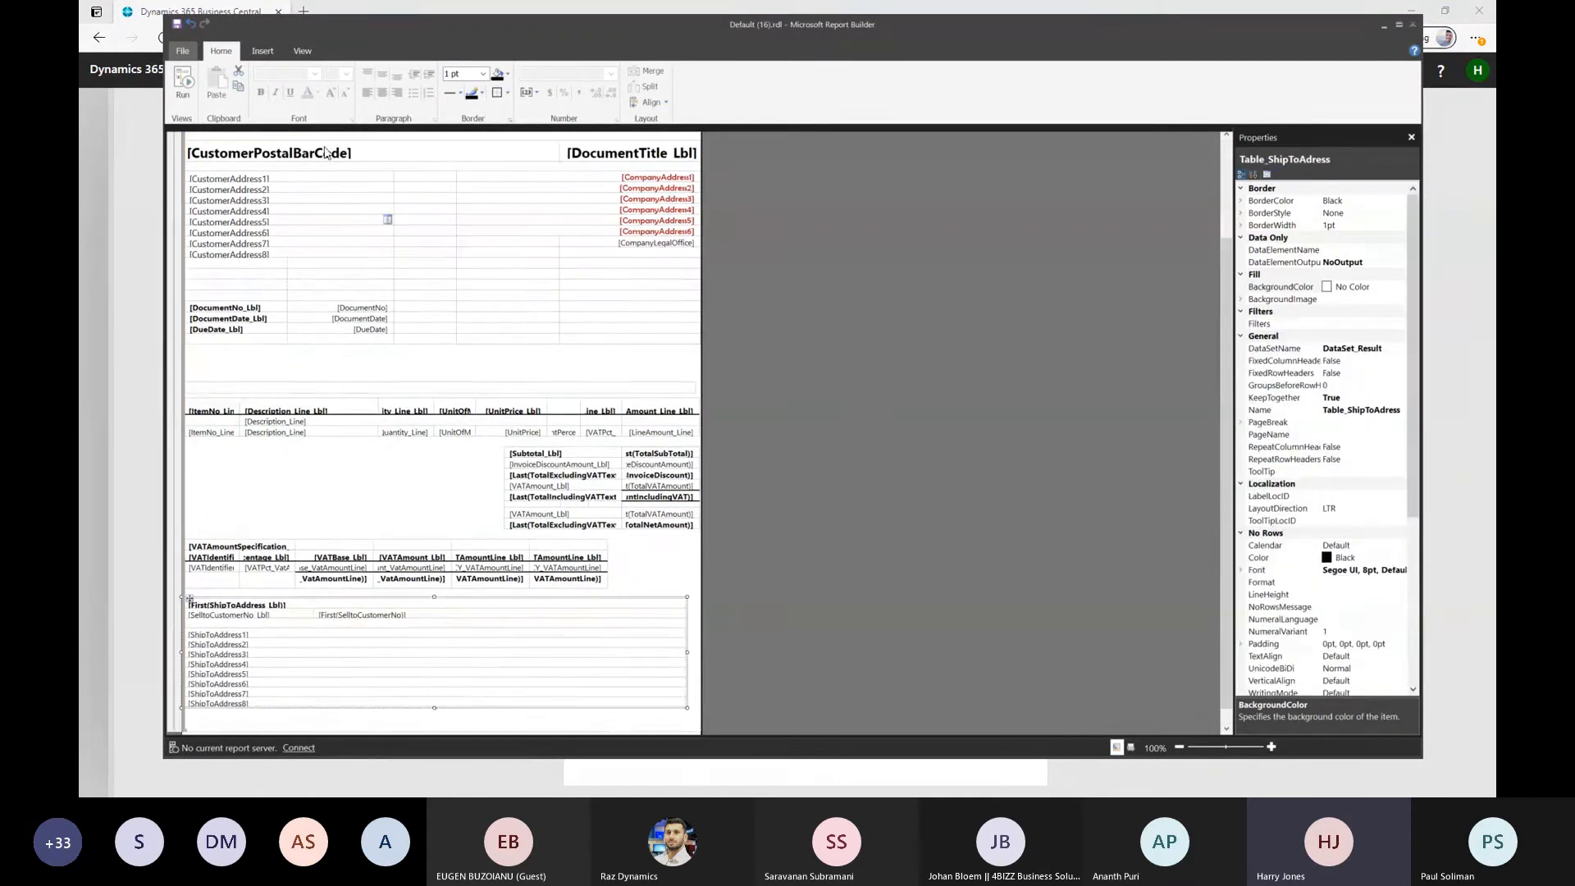
{"action": "left_click", "coordinate": [263, 52]}
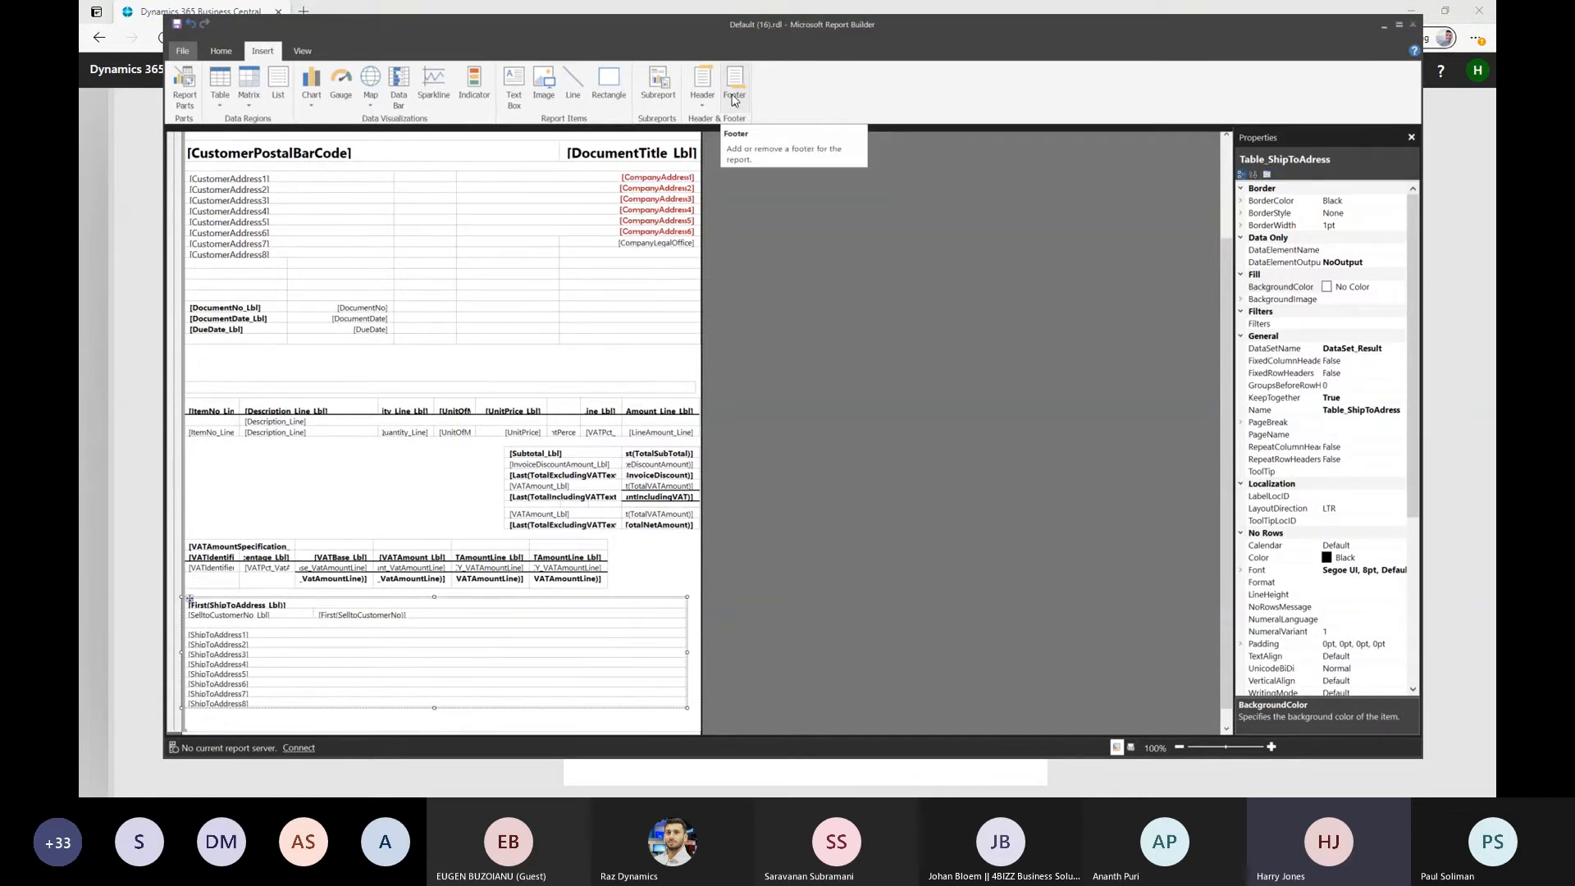
{"action": "scroll", "coordinate": [344, 522], "scroll_direction": "up", "scroll_amount": 3}
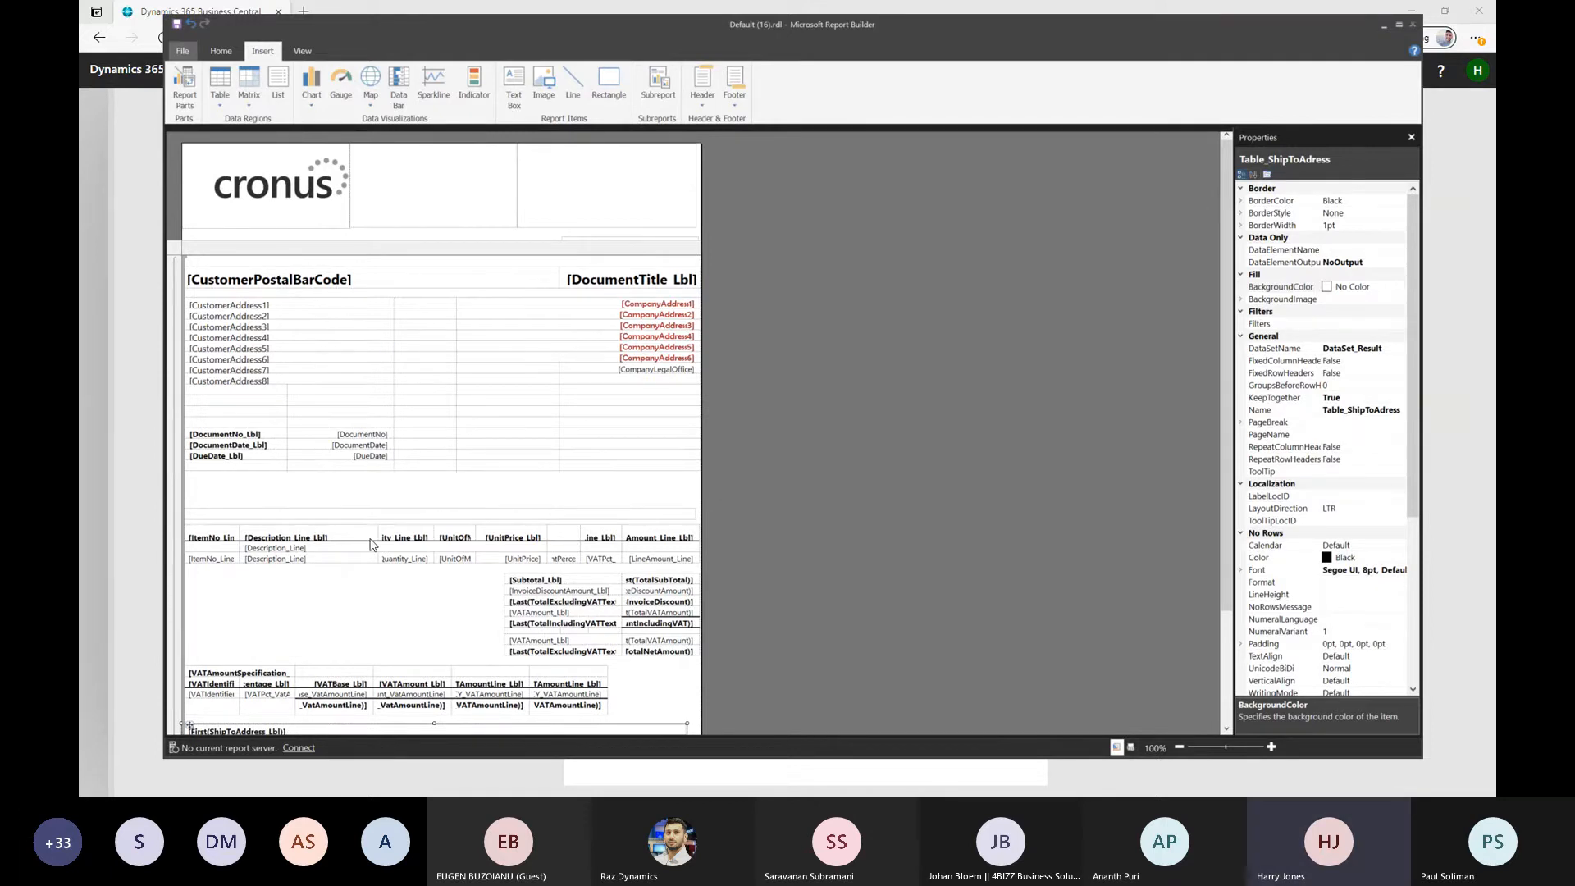
{"action": "left_click", "coordinate": [368, 604]}
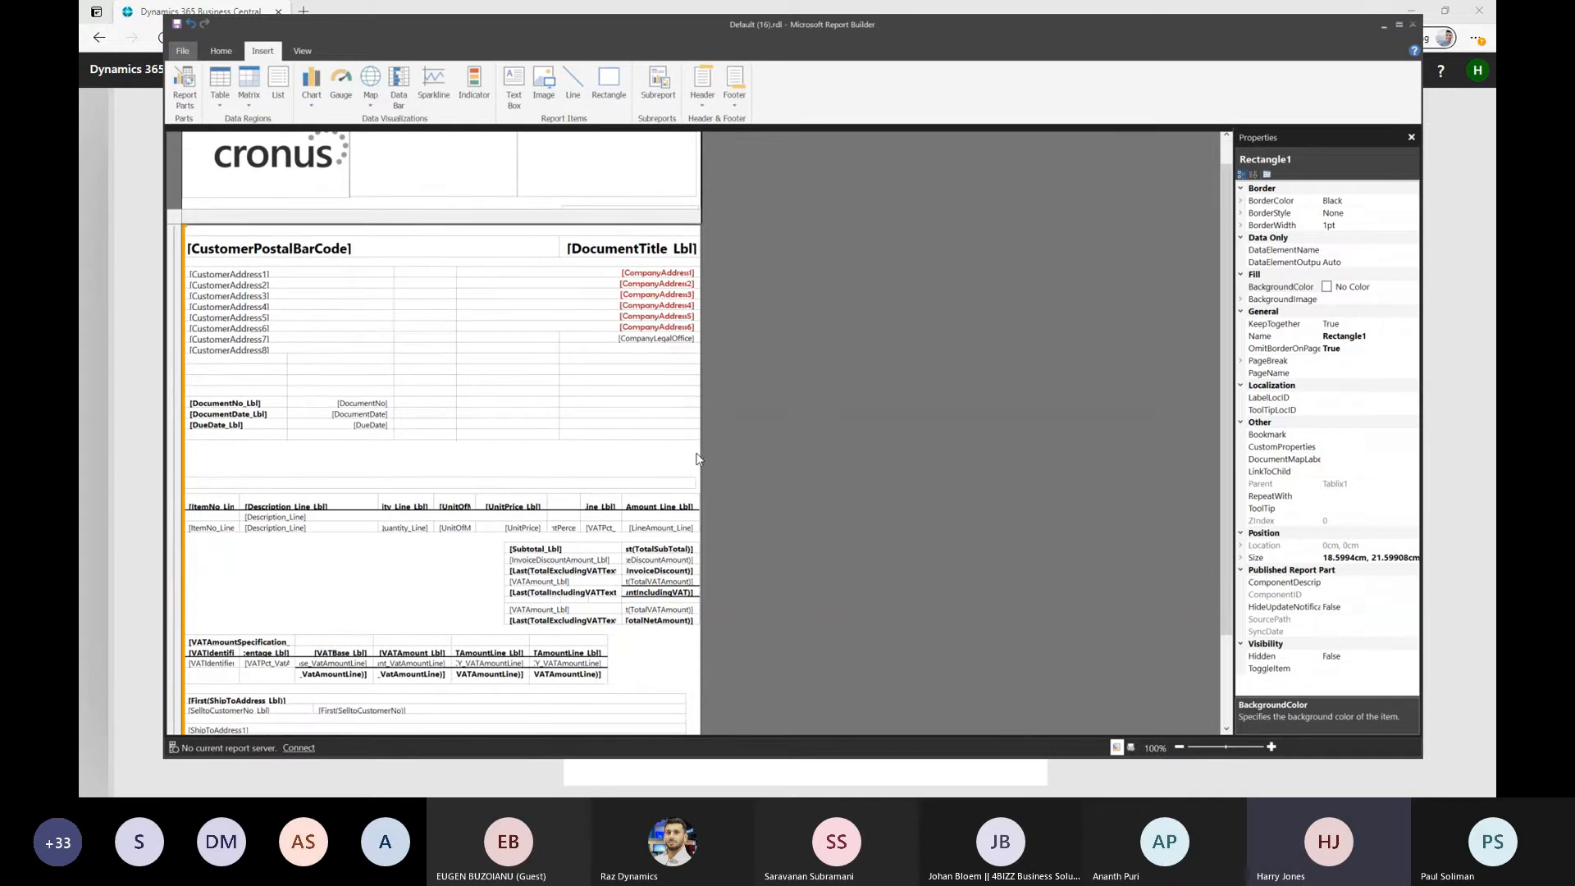
View the DueDate field's value expression and the available DataSet_Result fields, leaving the expression as it is
{"action": "right_click", "coordinate": [365, 428]}
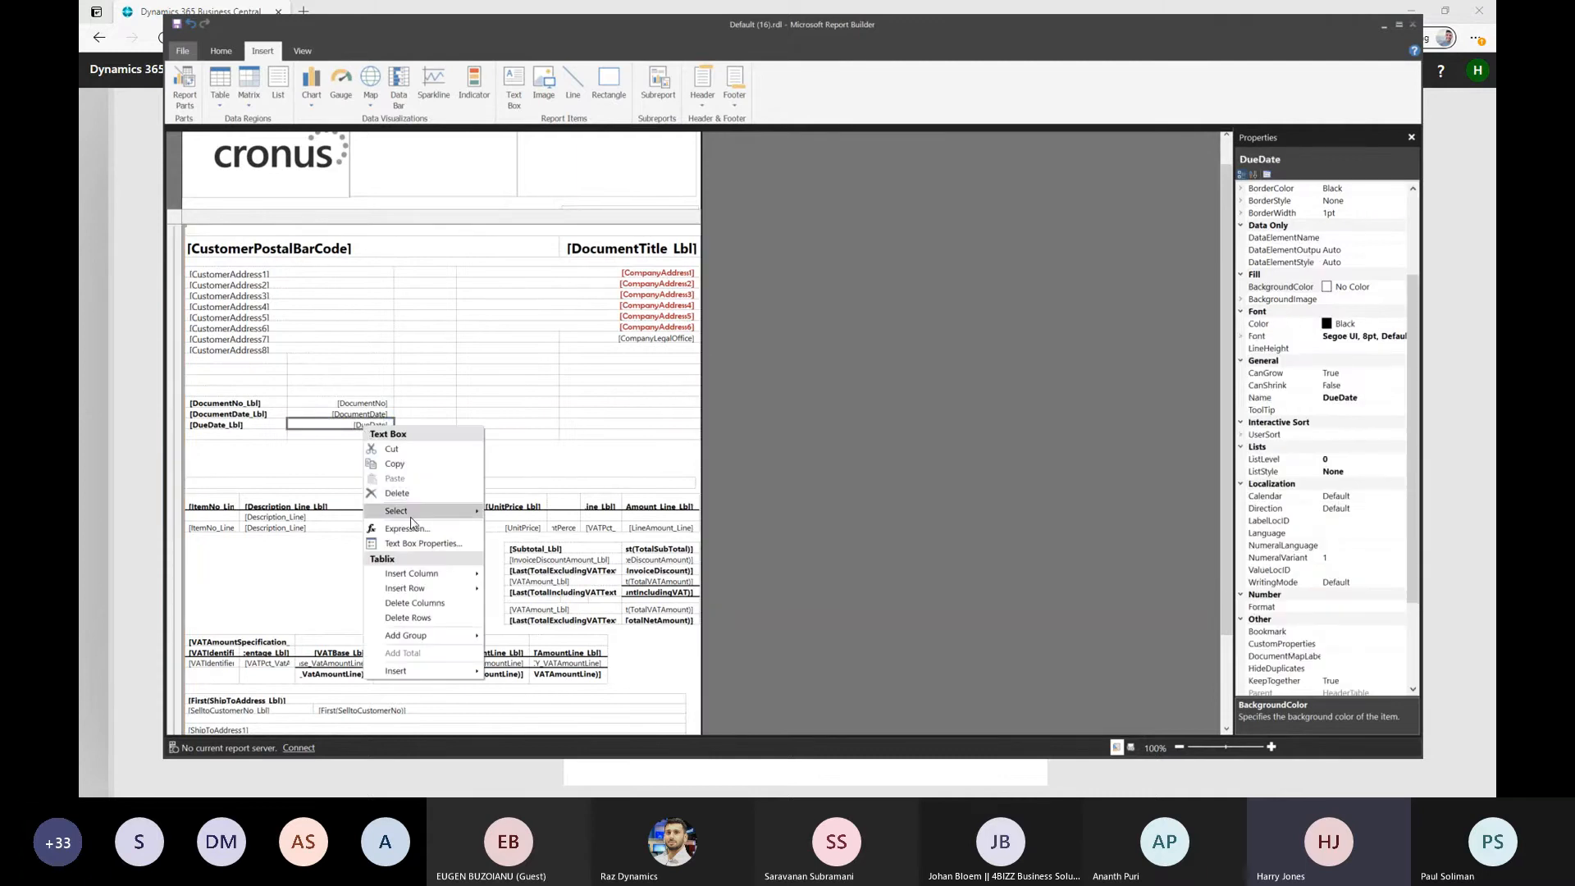
{"action": "left_click", "coordinate": [411, 529]}
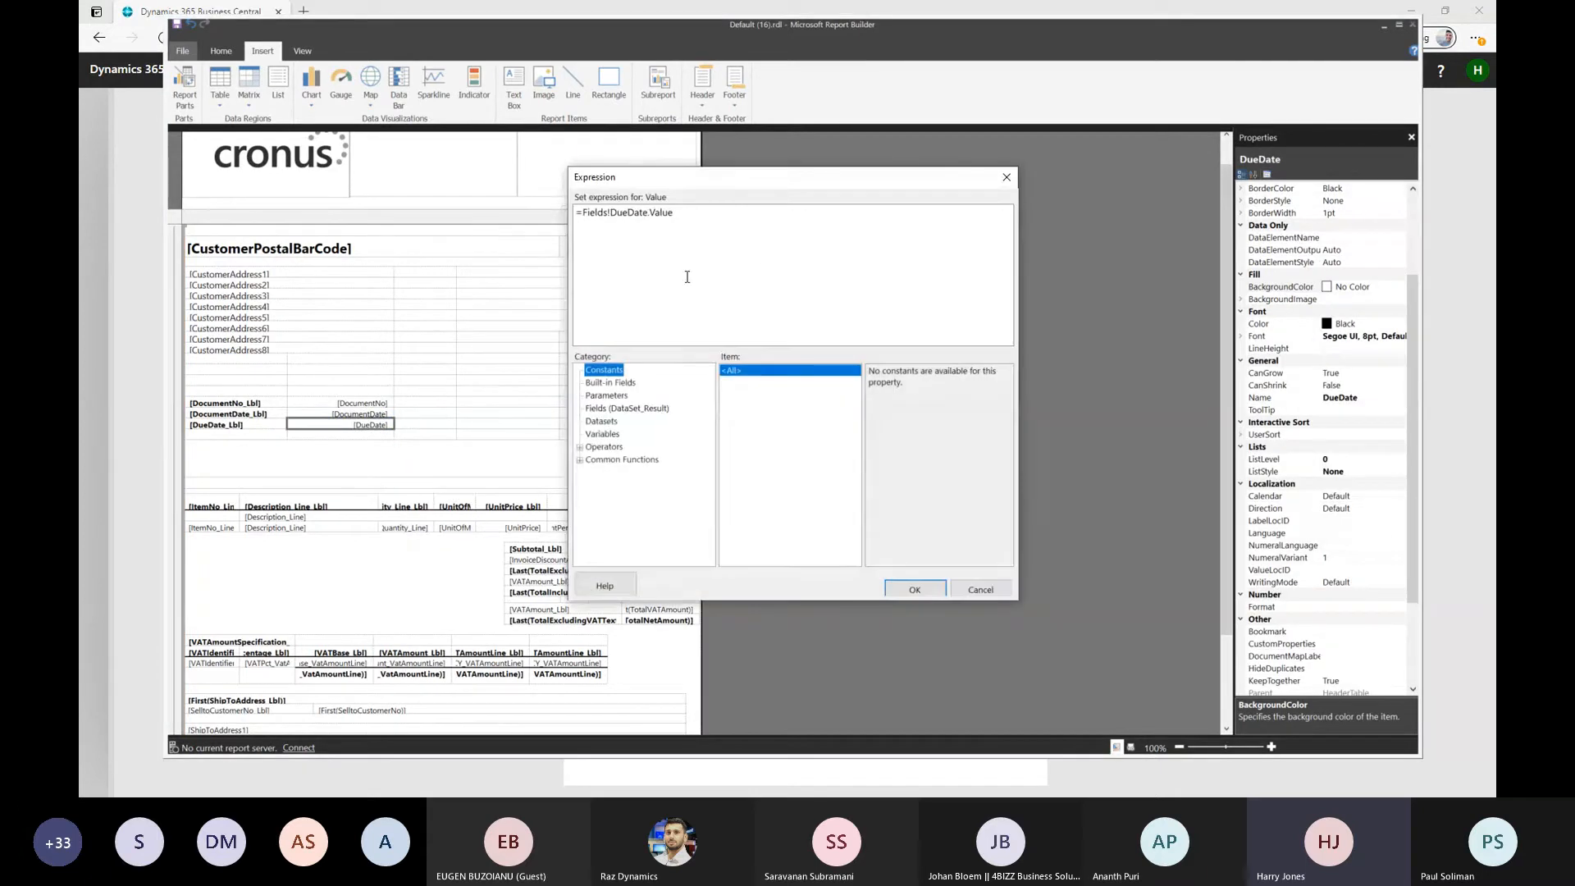
{"action": "left_click", "coordinate": [622, 408]}
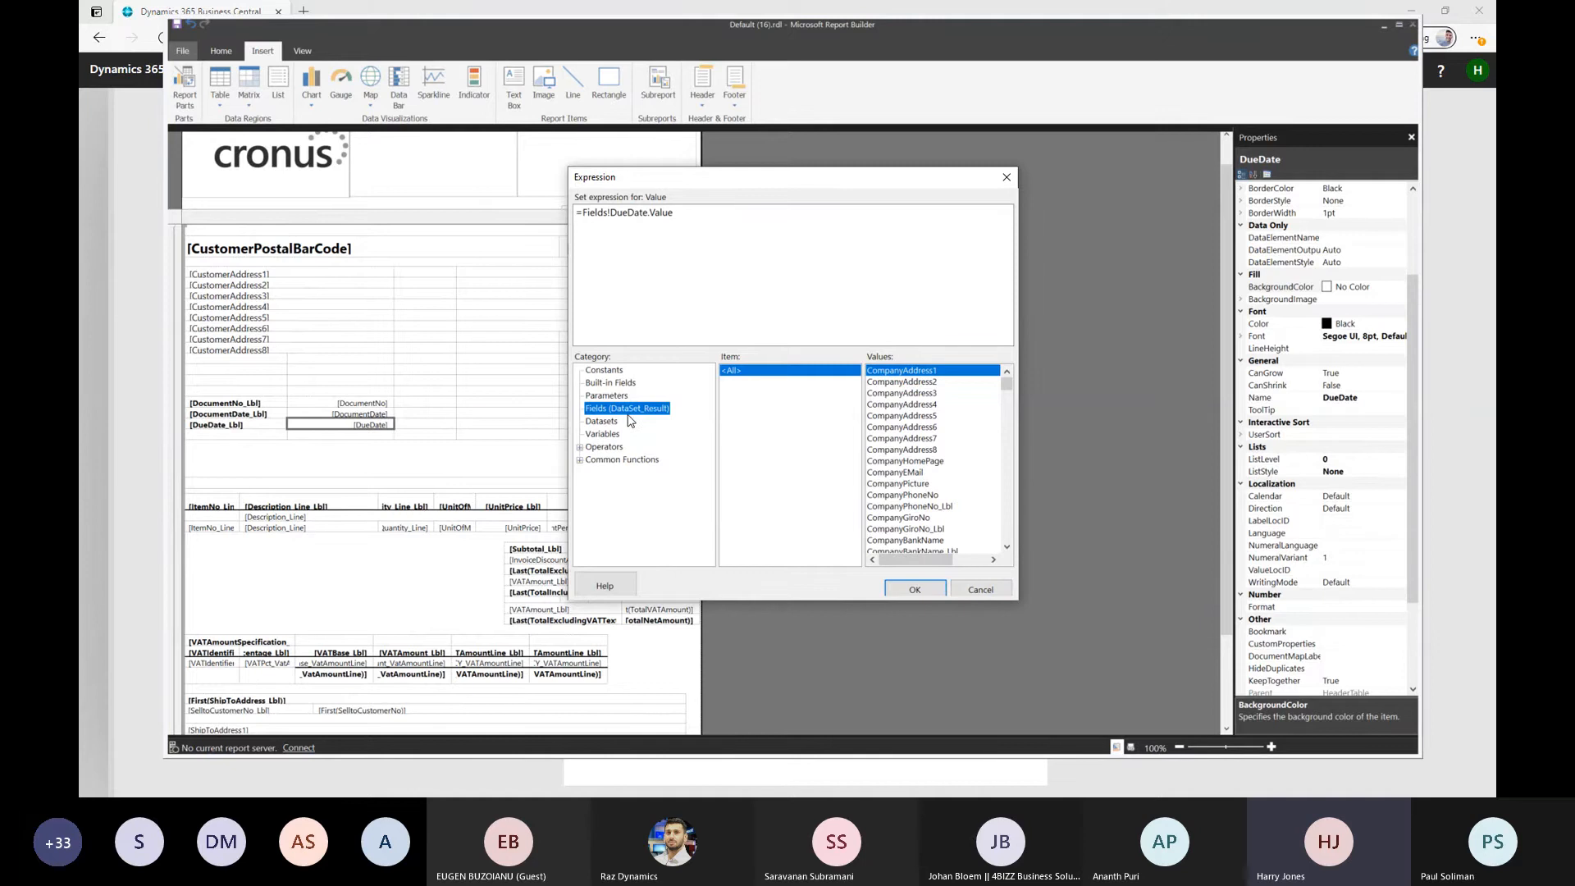
{"action": "left_click", "coordinate": [996, 593]}
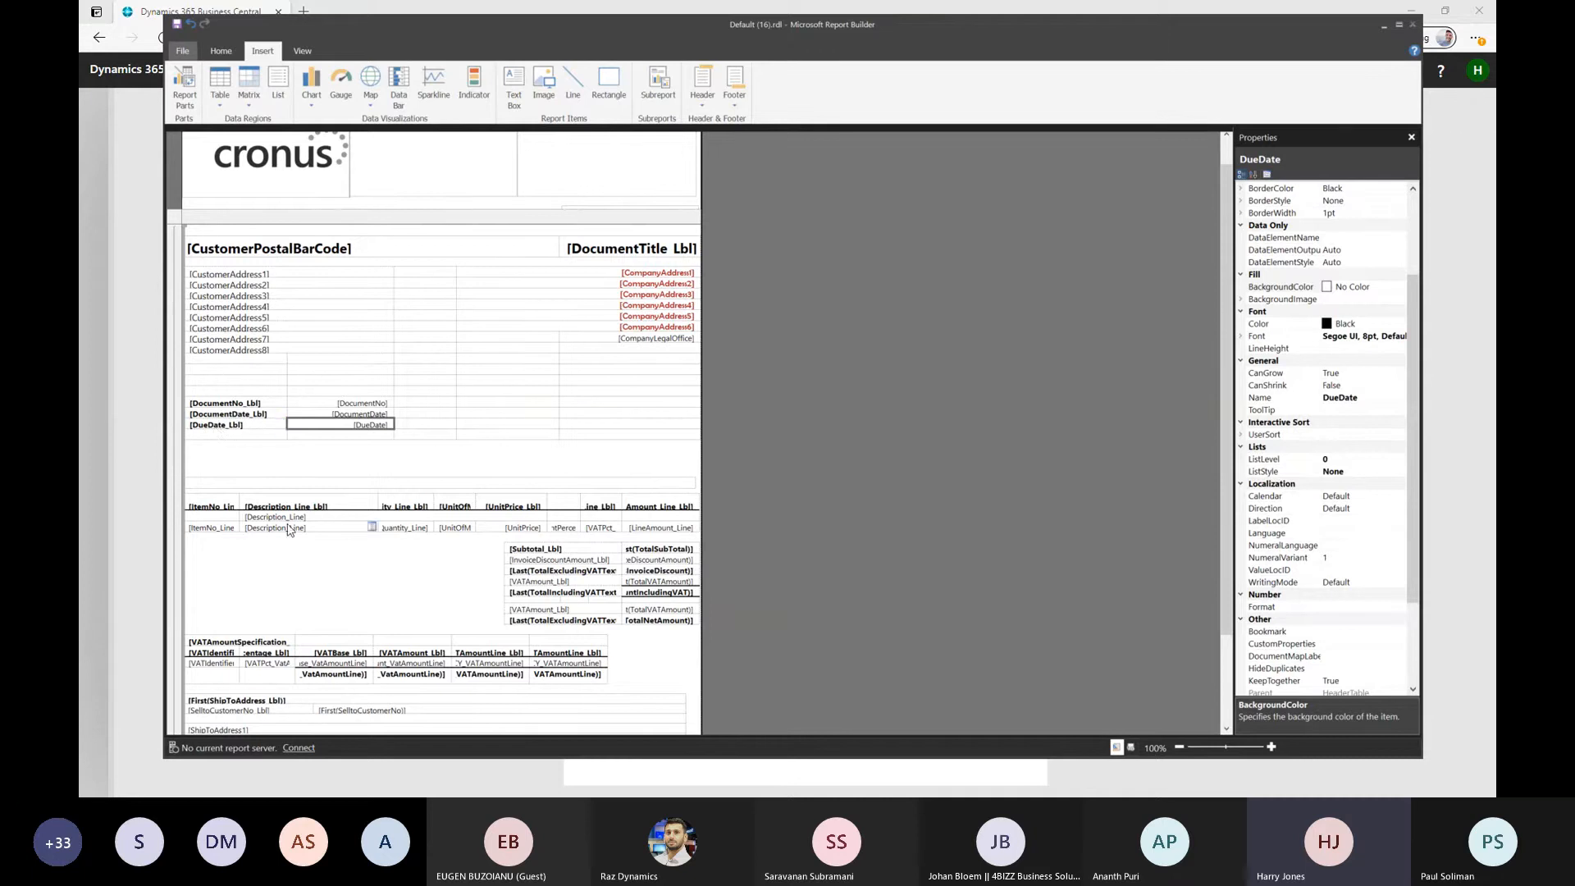
Replace the DueDate_Lbl placeholder with the fixed text "Due Date"
{"action": "left_click", "coordinate": [242, 427]}
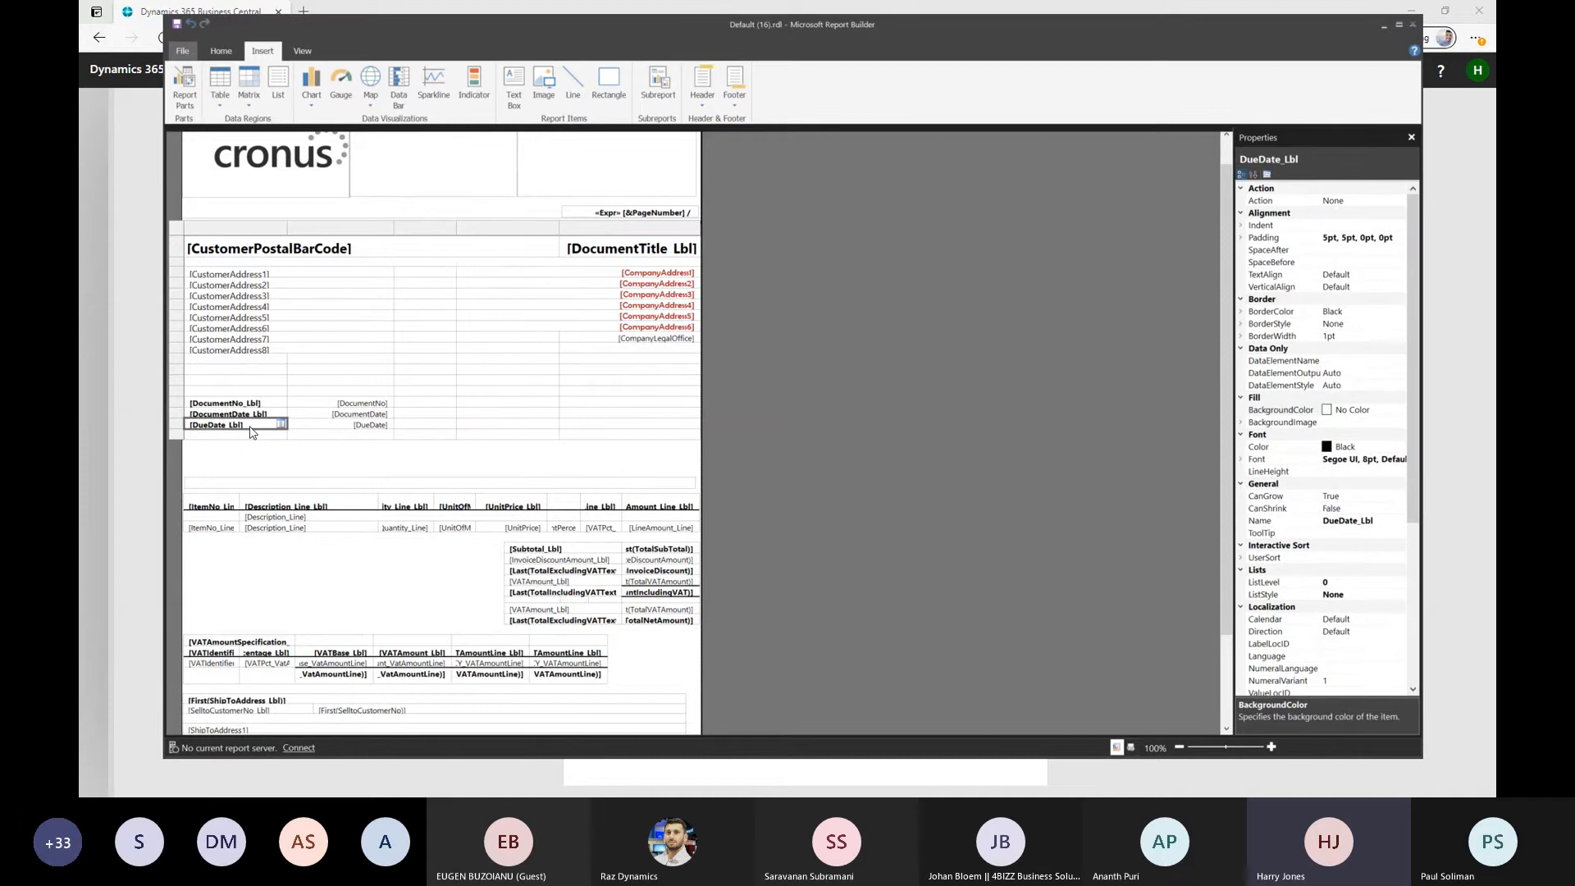
{"action": "left_click", "coordinate": [250, 428]}
{"action": "double_click", "coordinate": [251, 426]}
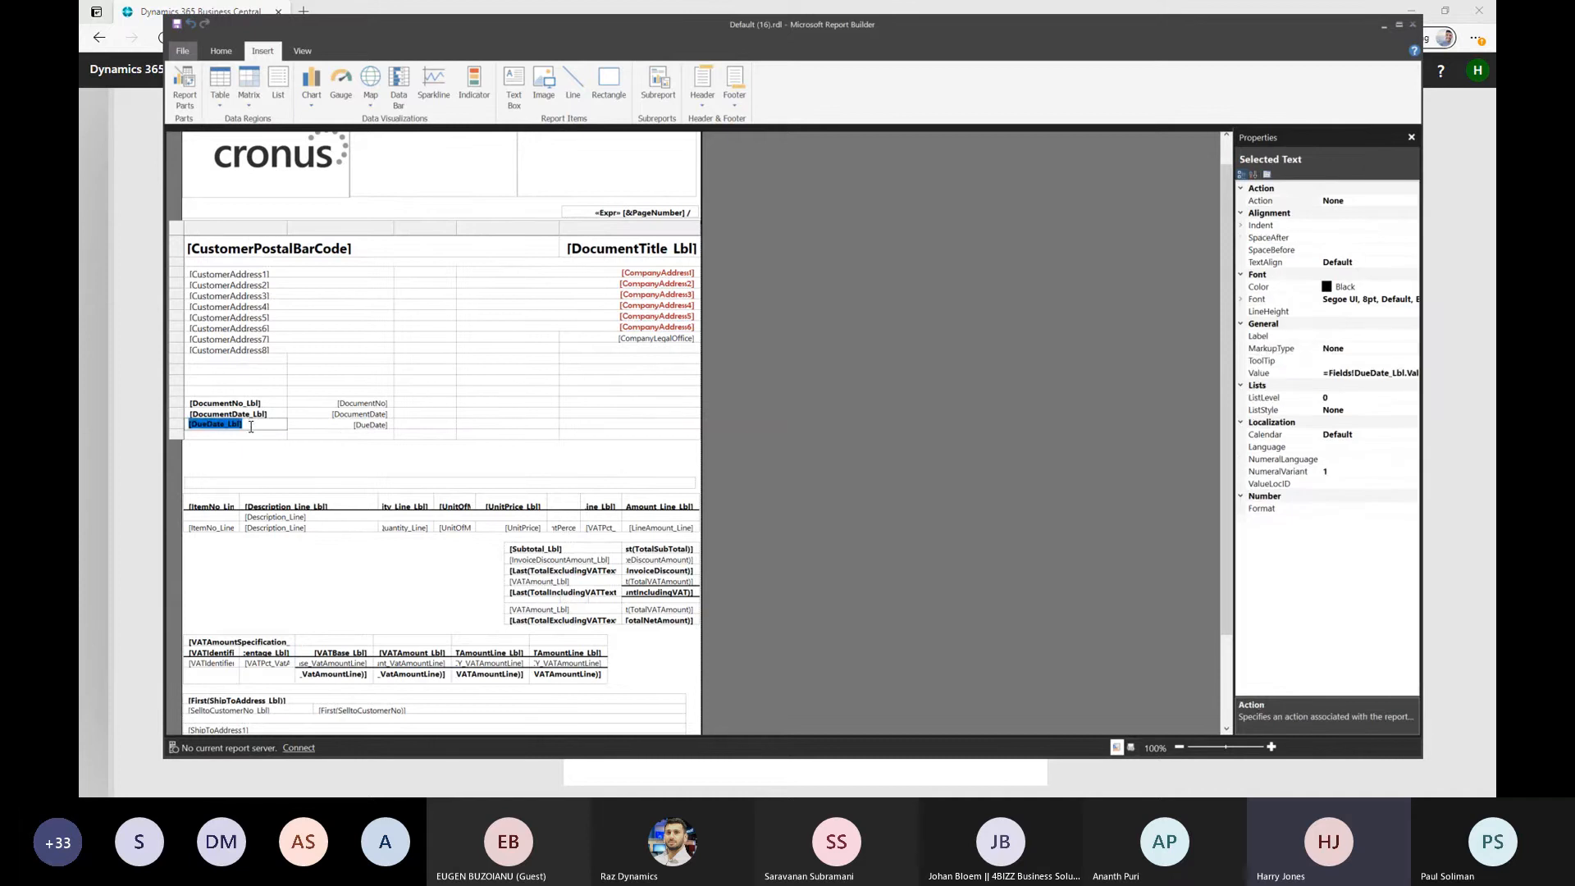
{"action": "key", "text": "BackSpace"}
{"action": "type", "text": "Due Date"}
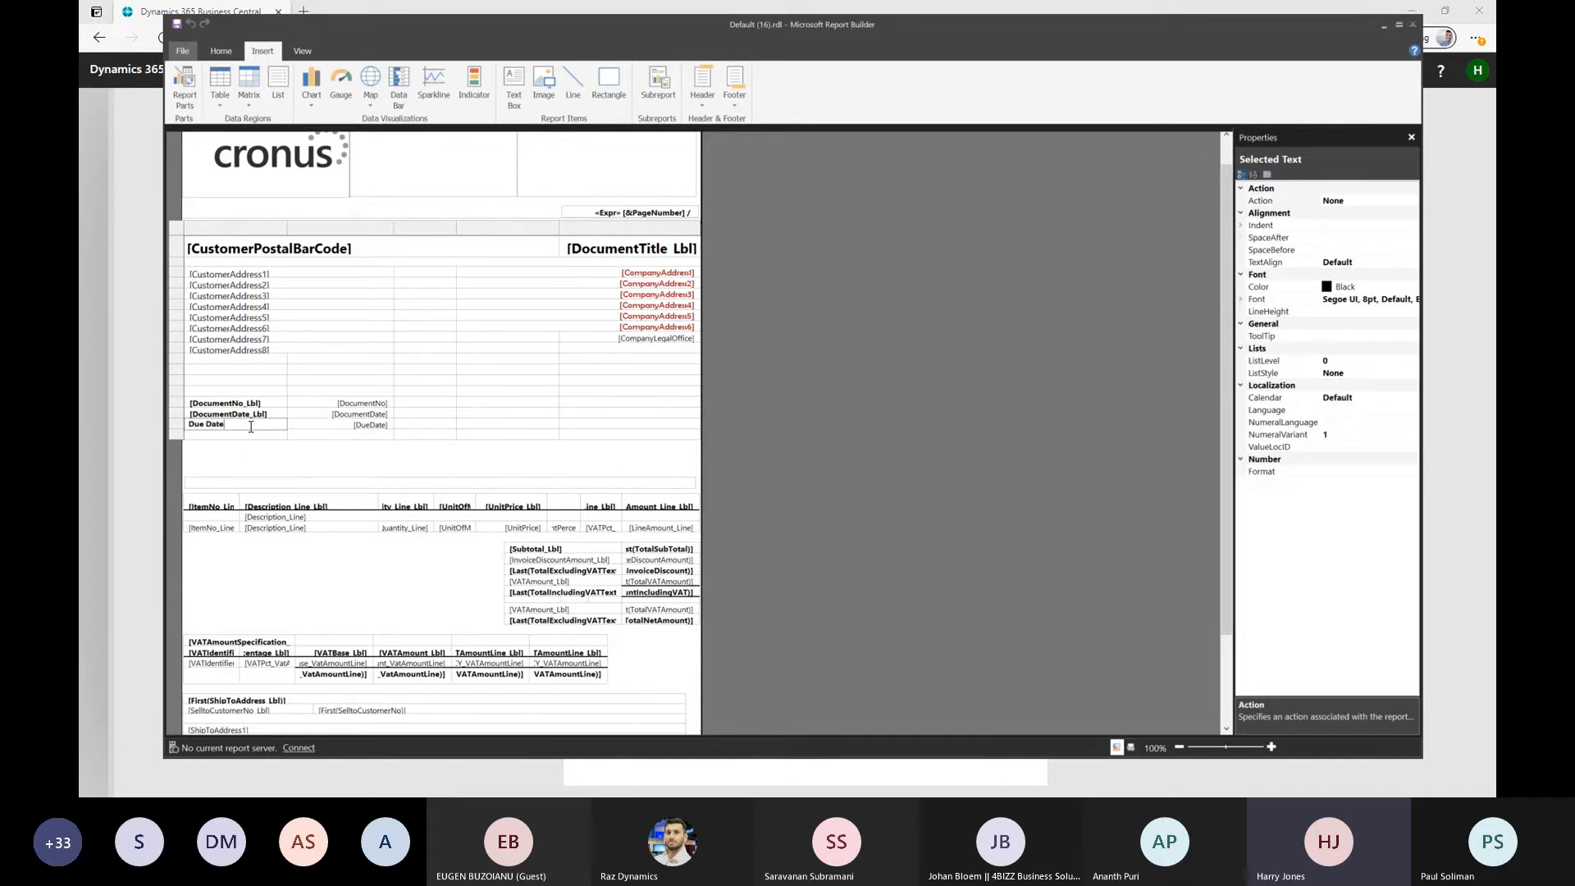
{"action": "left_click", "coordinate": [214, 434]}
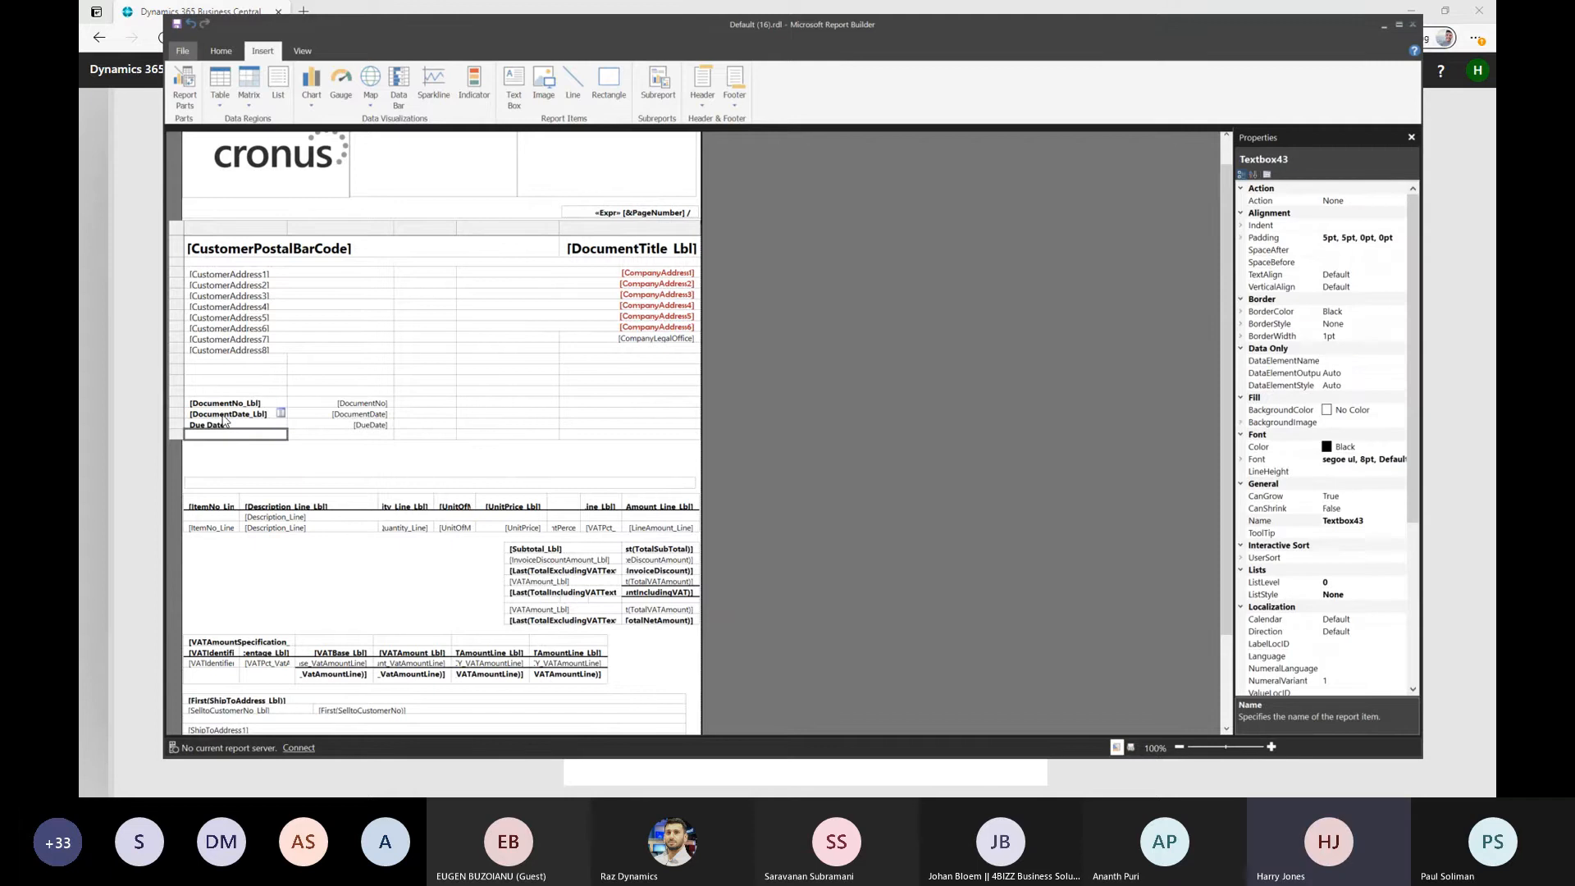
{"action": "left_click", "coordinate": [227, 429]}
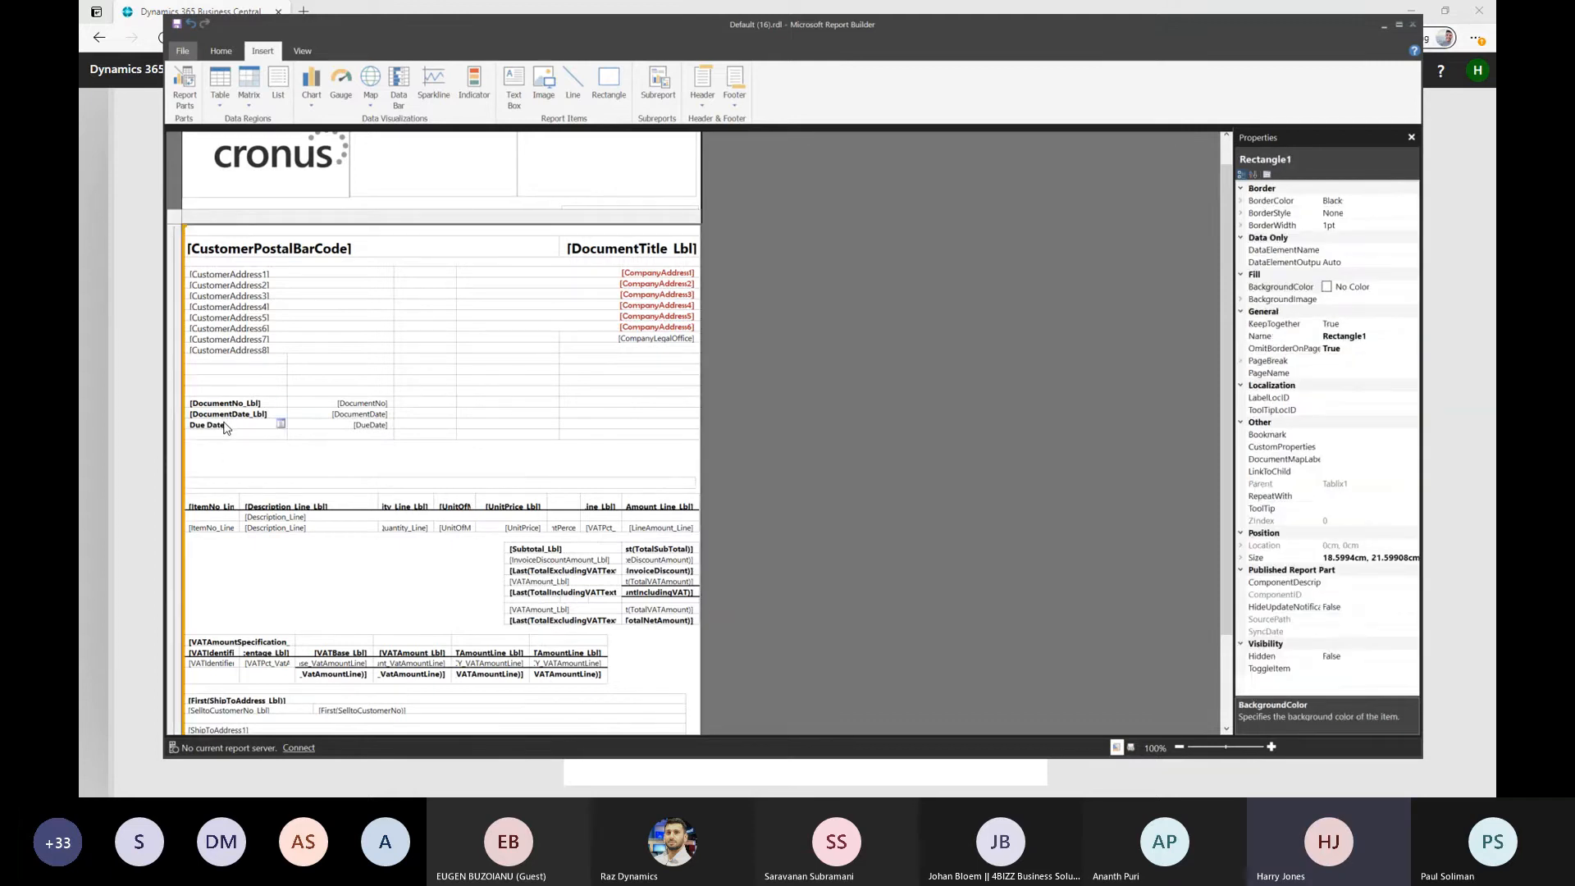
{"action": "left_click", "coordinate": [227, 429]}
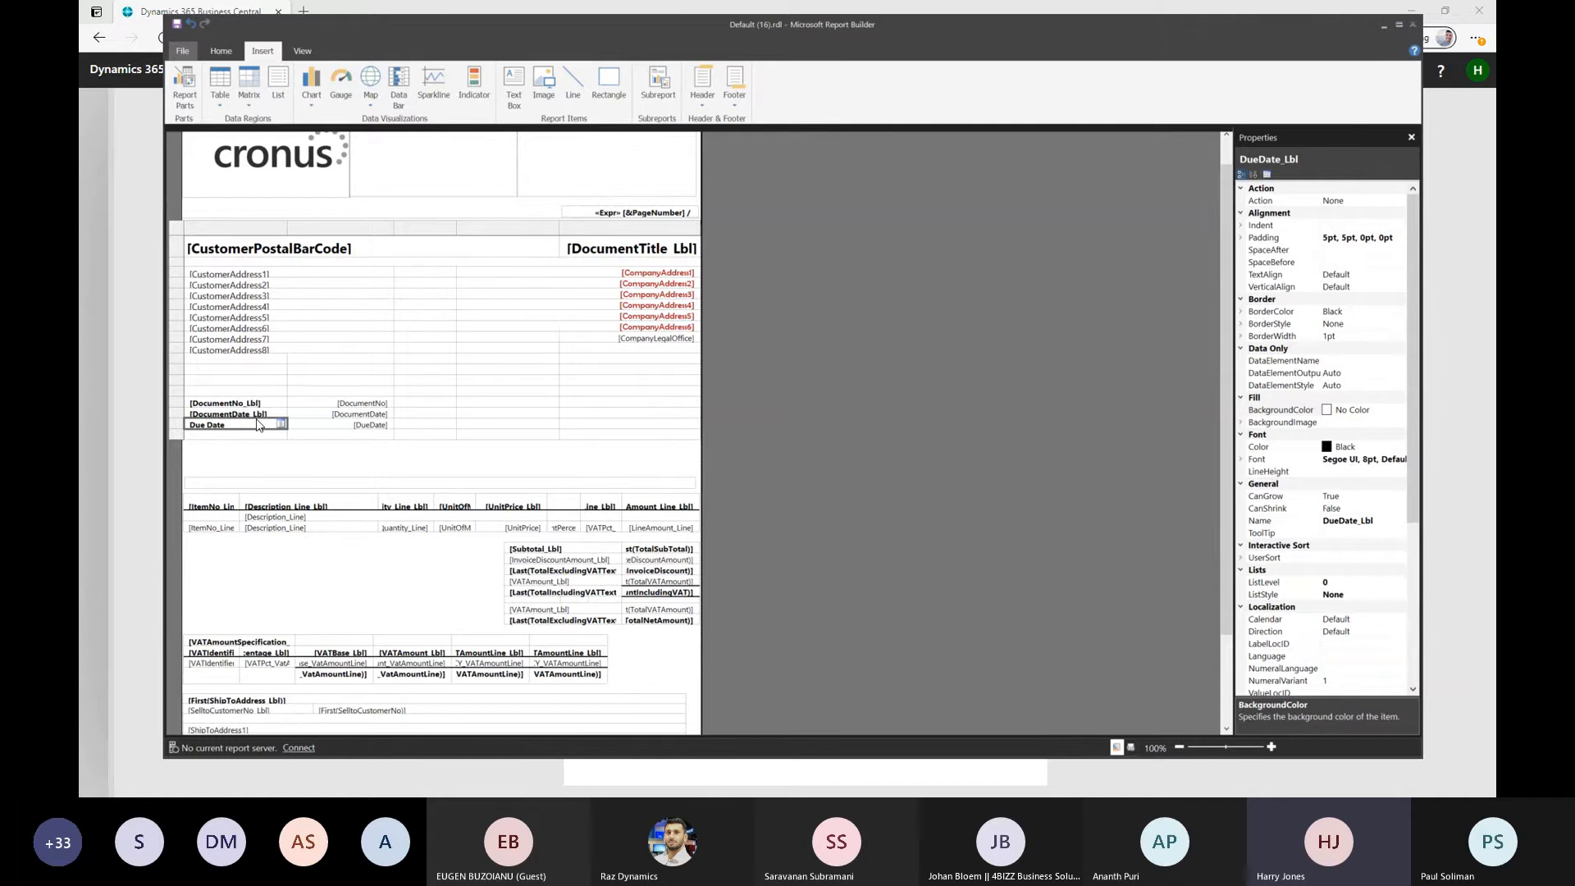
Save the report as Power community.rdl in the Downloads folder and switch back to Business Central in the browser
{"action": "scroll", "coordinate": [379, 239], "scroll_direction": "up", "scroll_amount": 1}
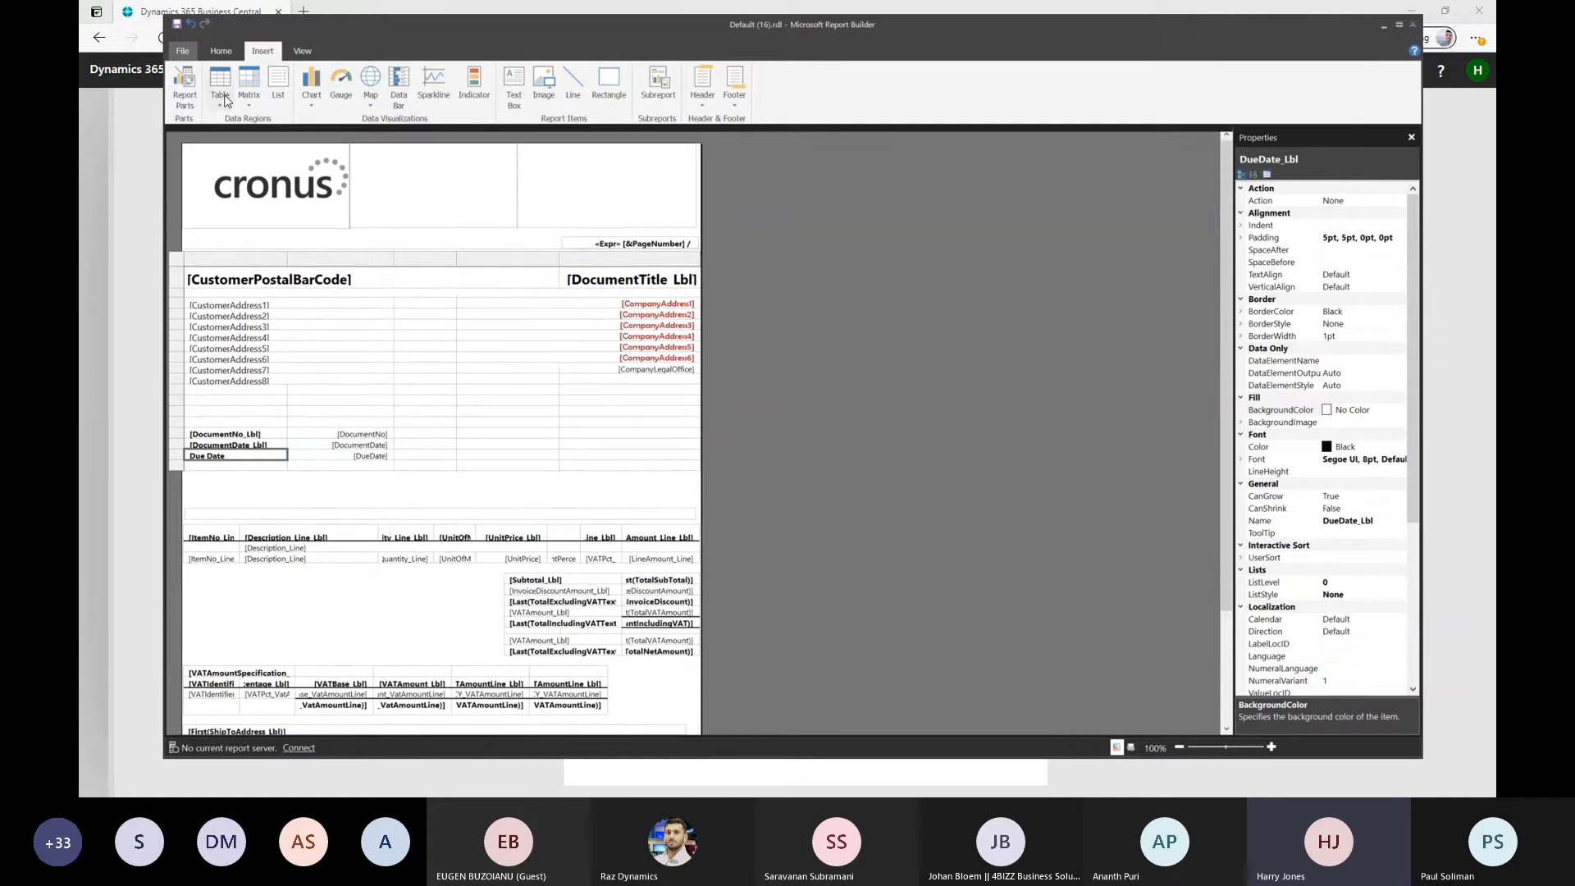
{"action": "left_click", "coordinate": [182, 51]}
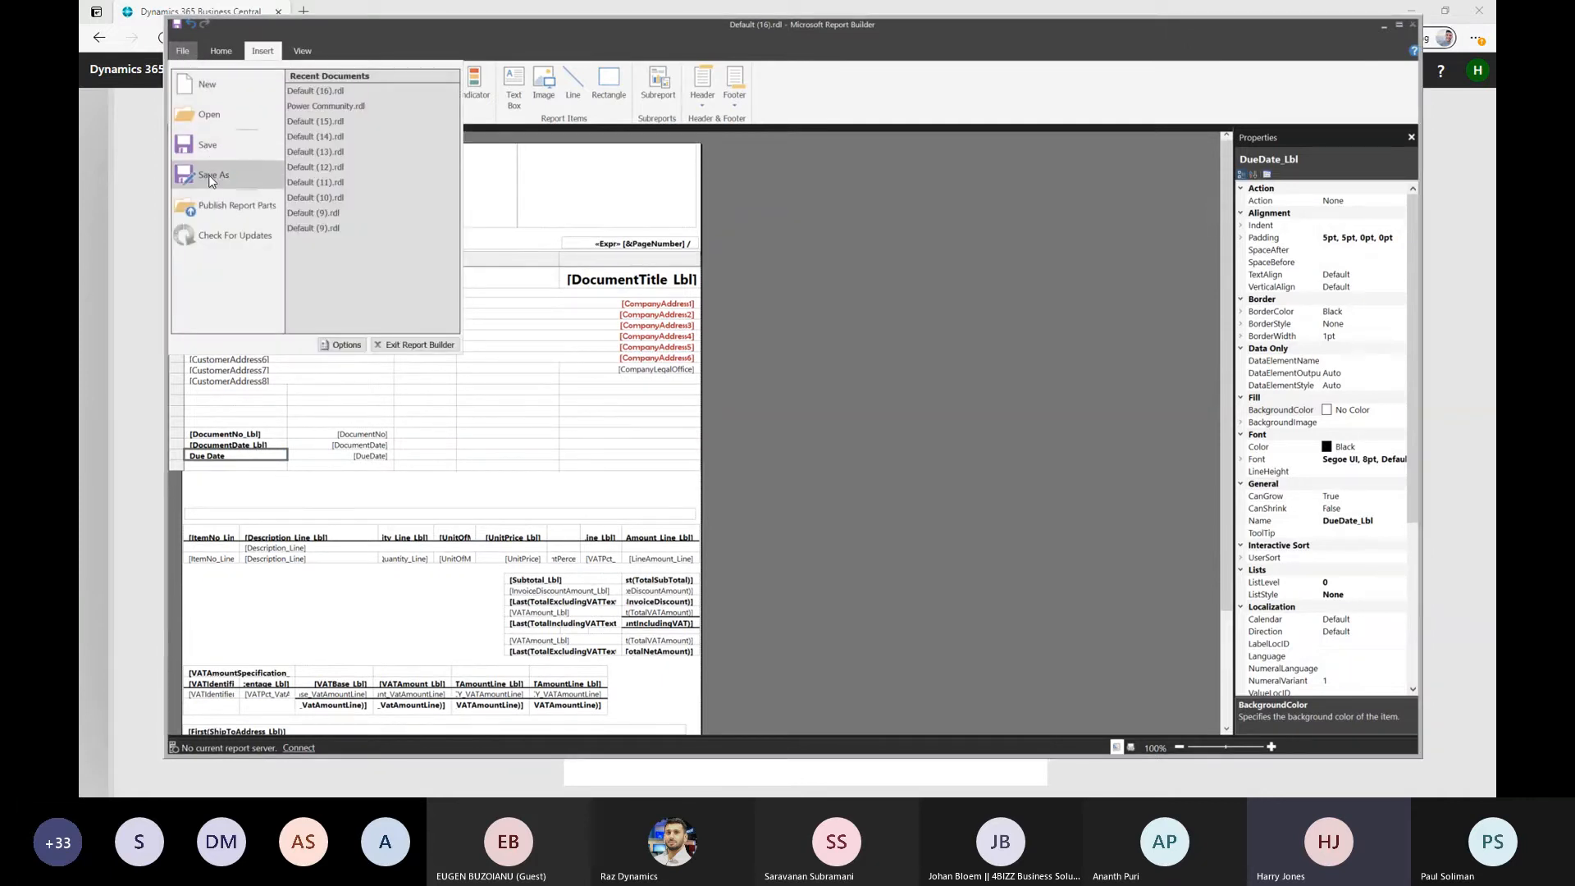
{"action": "left_click", "coordinate": [211, 176]}
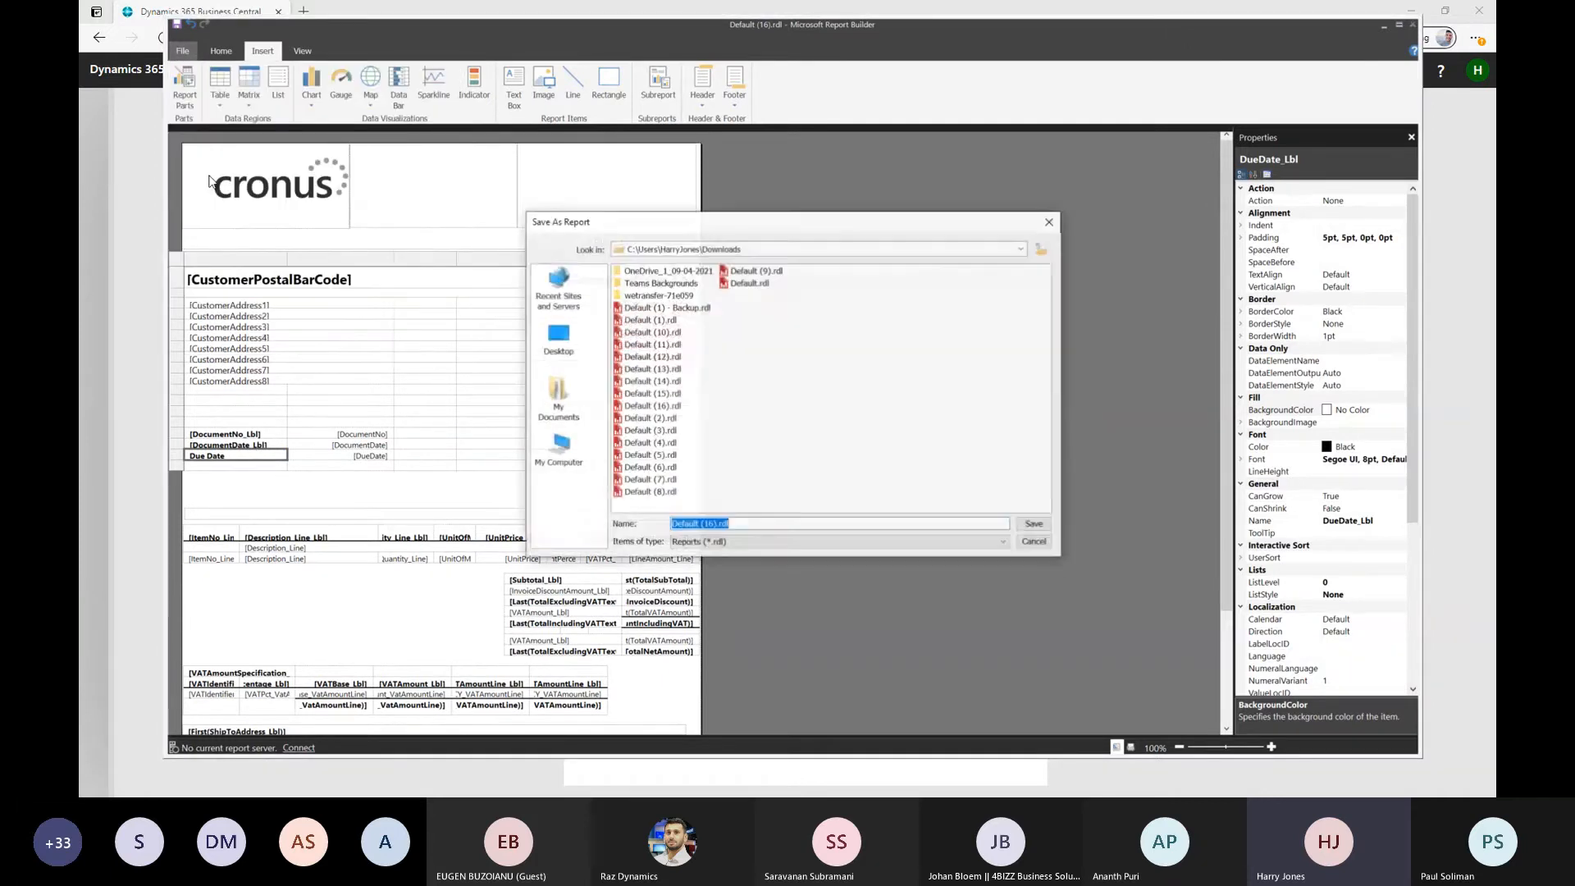
{"action": "left_click", "coordinate": [757, 522]}
{"action": "left_click_drag", "start_coordinate": [711, 527], "coordinate": [670, 503]}
{"action": "type", "text": "Powwe"}
{"action": "key", "text": "BackSpace"}
{"action": "key", "text": "BackSpace"}
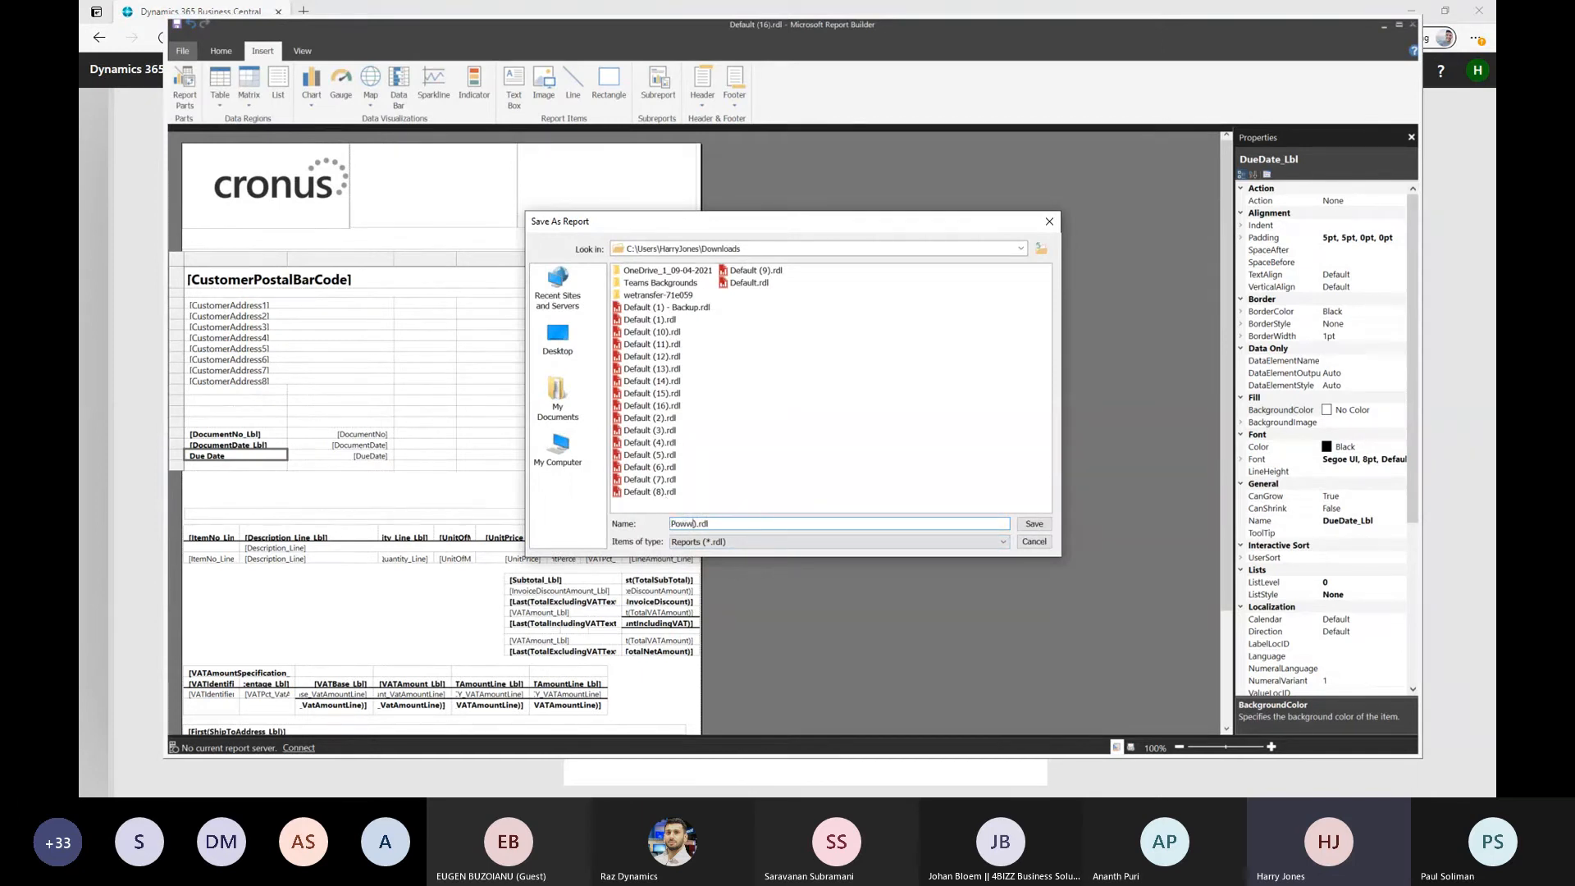
{"action": "type", "text": "er community"}
{"action": "key", "text": "Delete"}
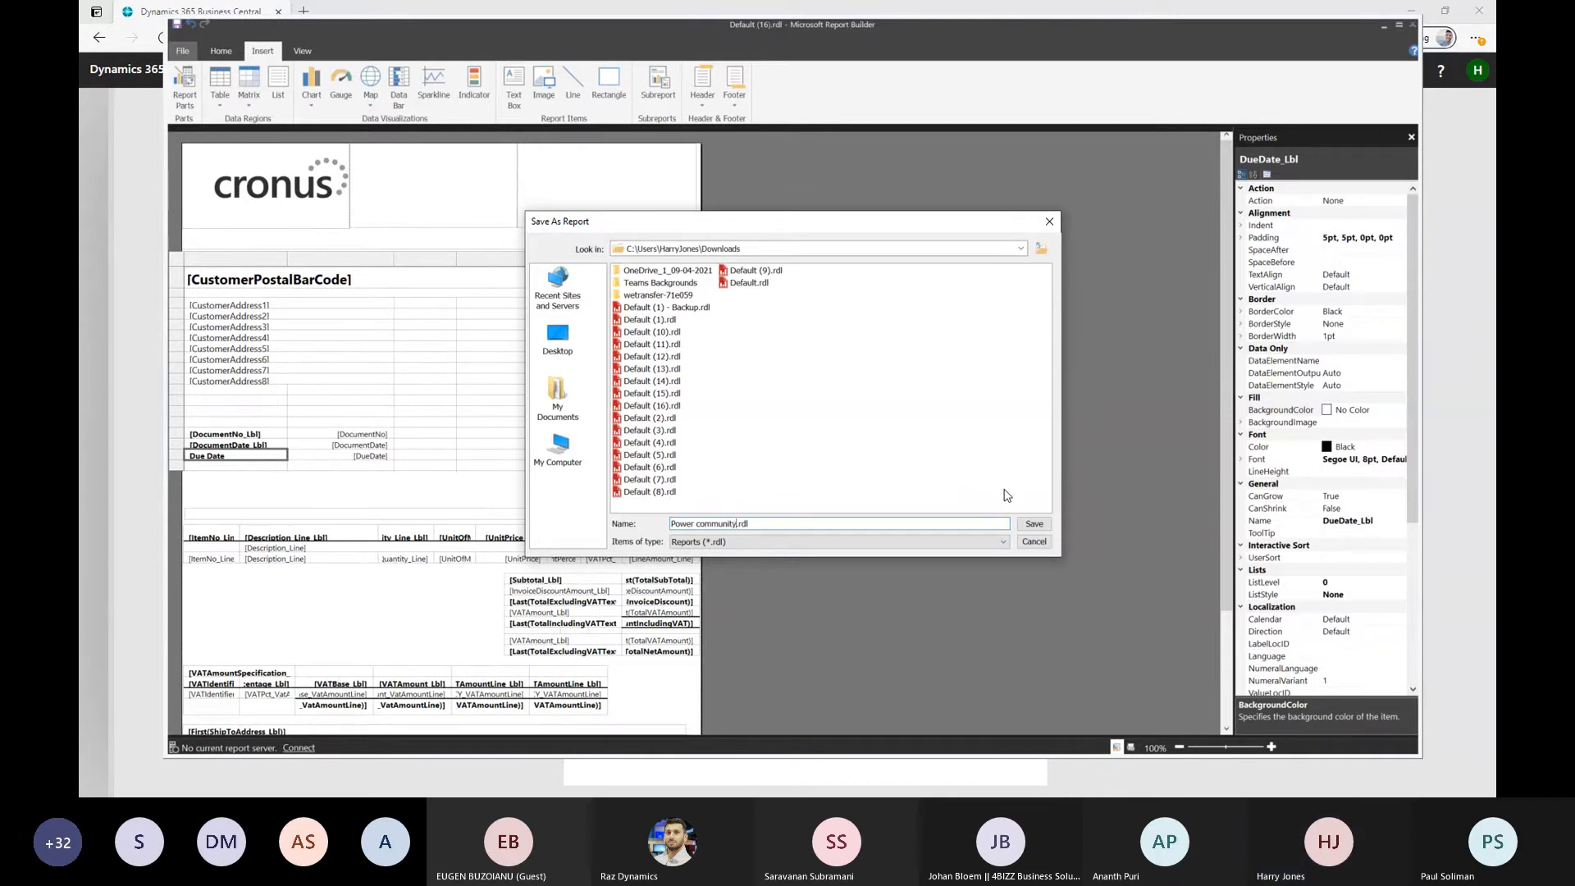
{"action": "left_click", "coordinate": [1035, 525]}
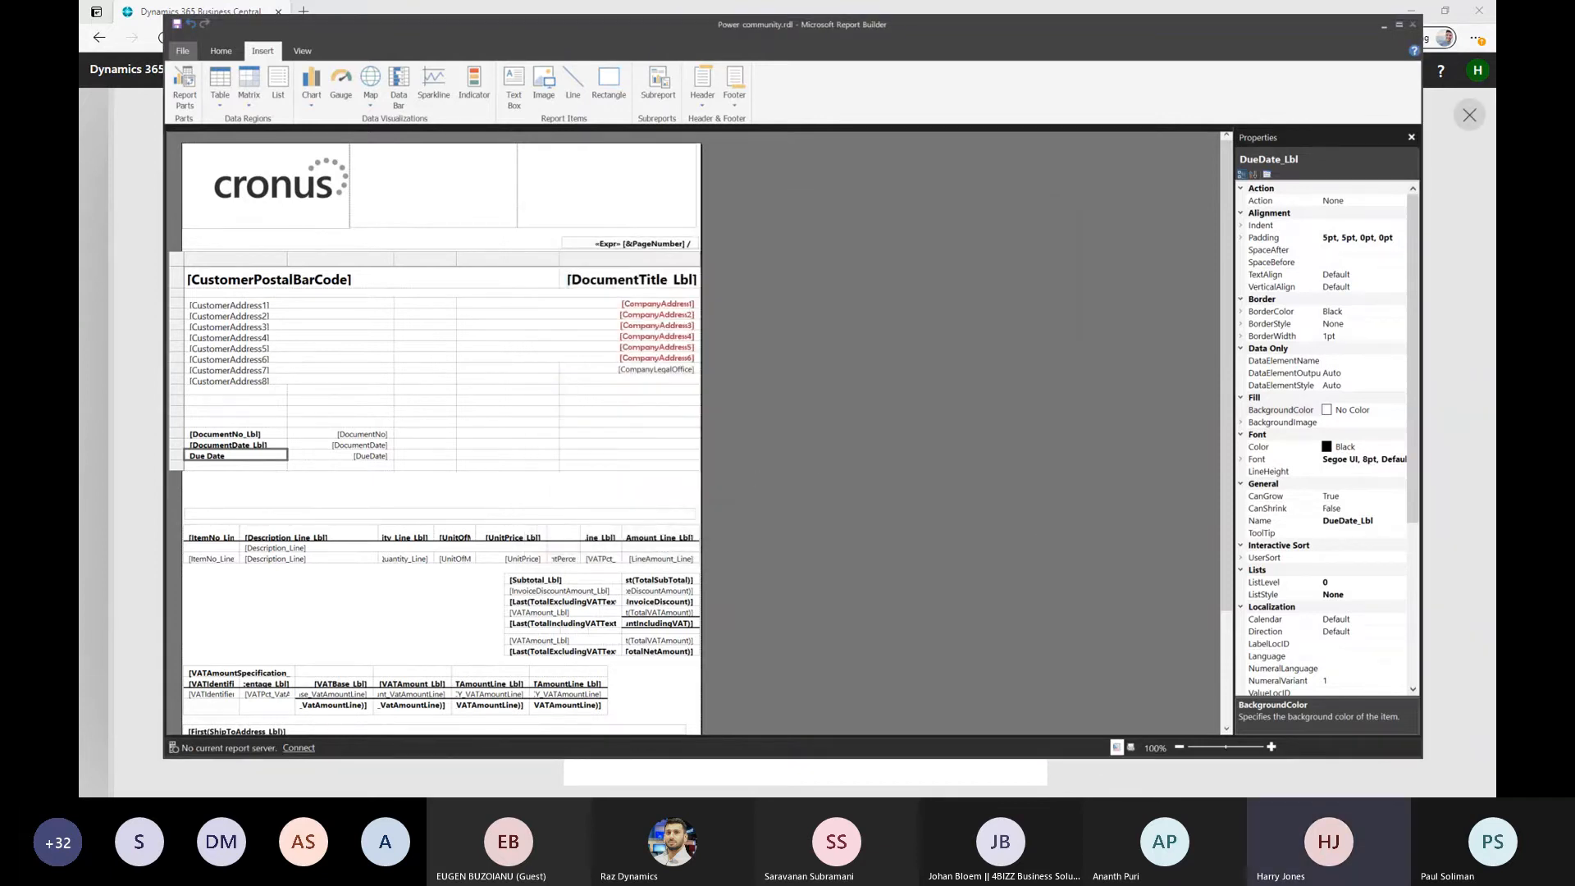
{"action": "key", "text": "alt+Tab"}
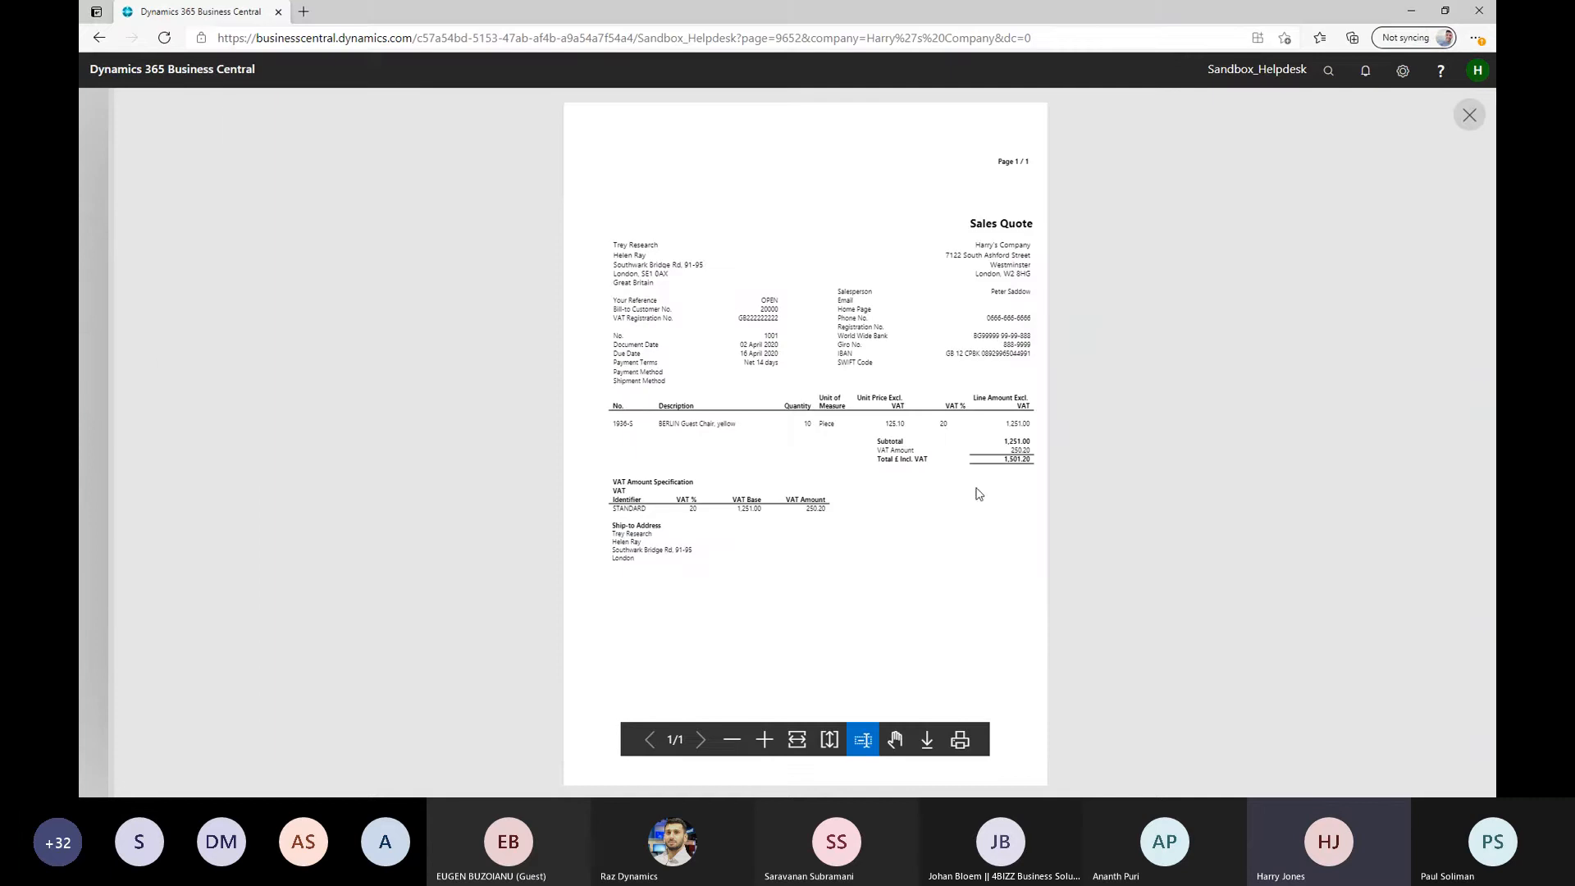
Close the quote preview and report options, and open the custom report layouts for report 1304 Sales - Quote
{"action": "left_click", "coordinate": [1469, 116]}
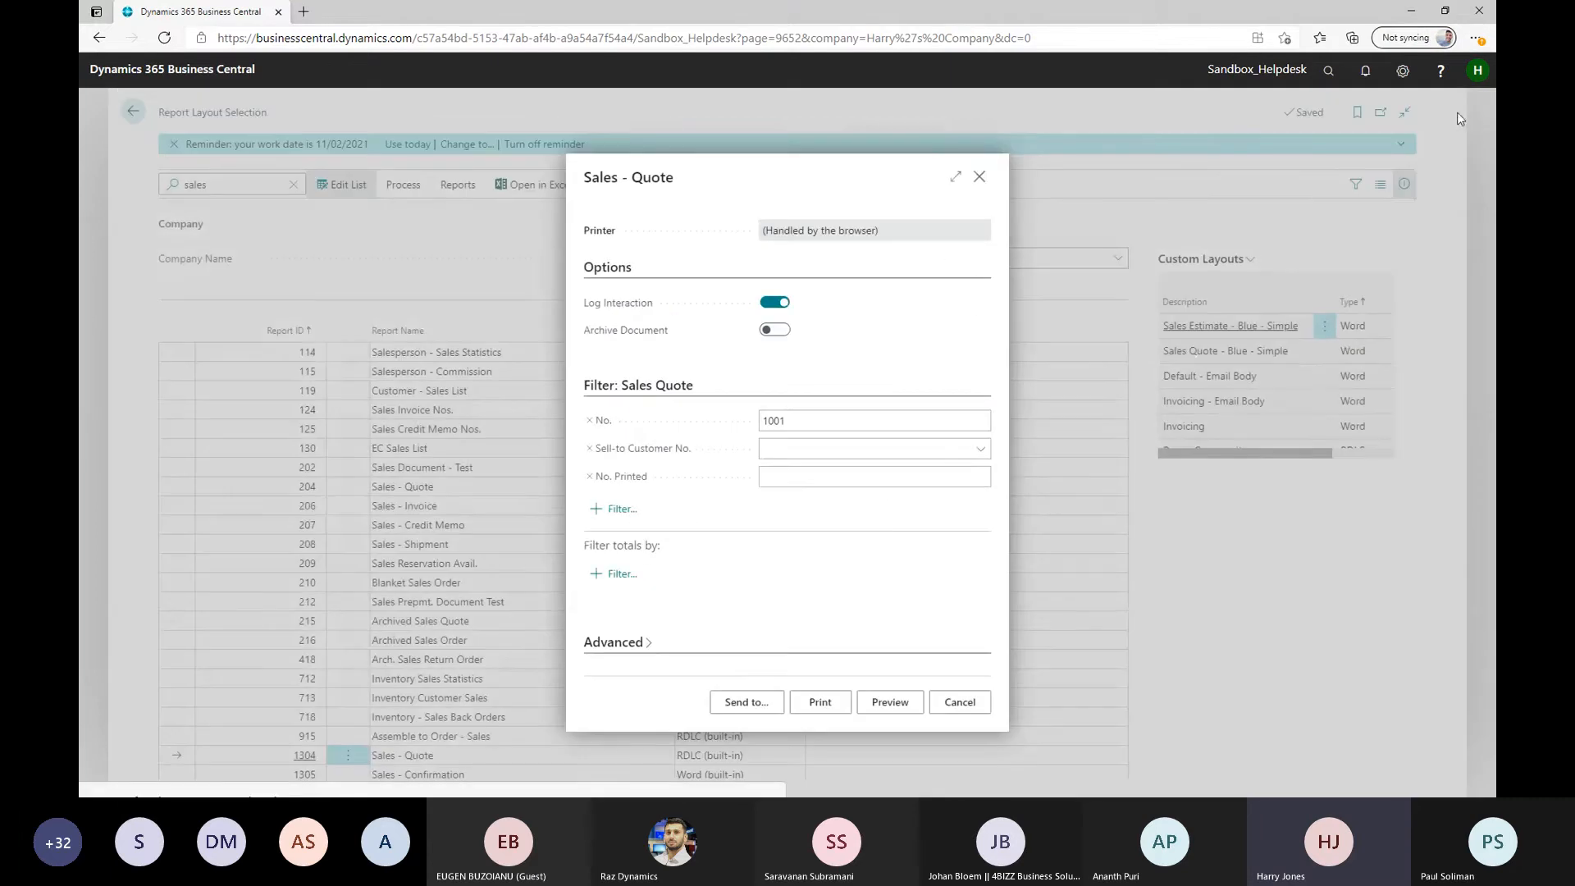
{"action": "left_click", "coordinate": [979, 179]}
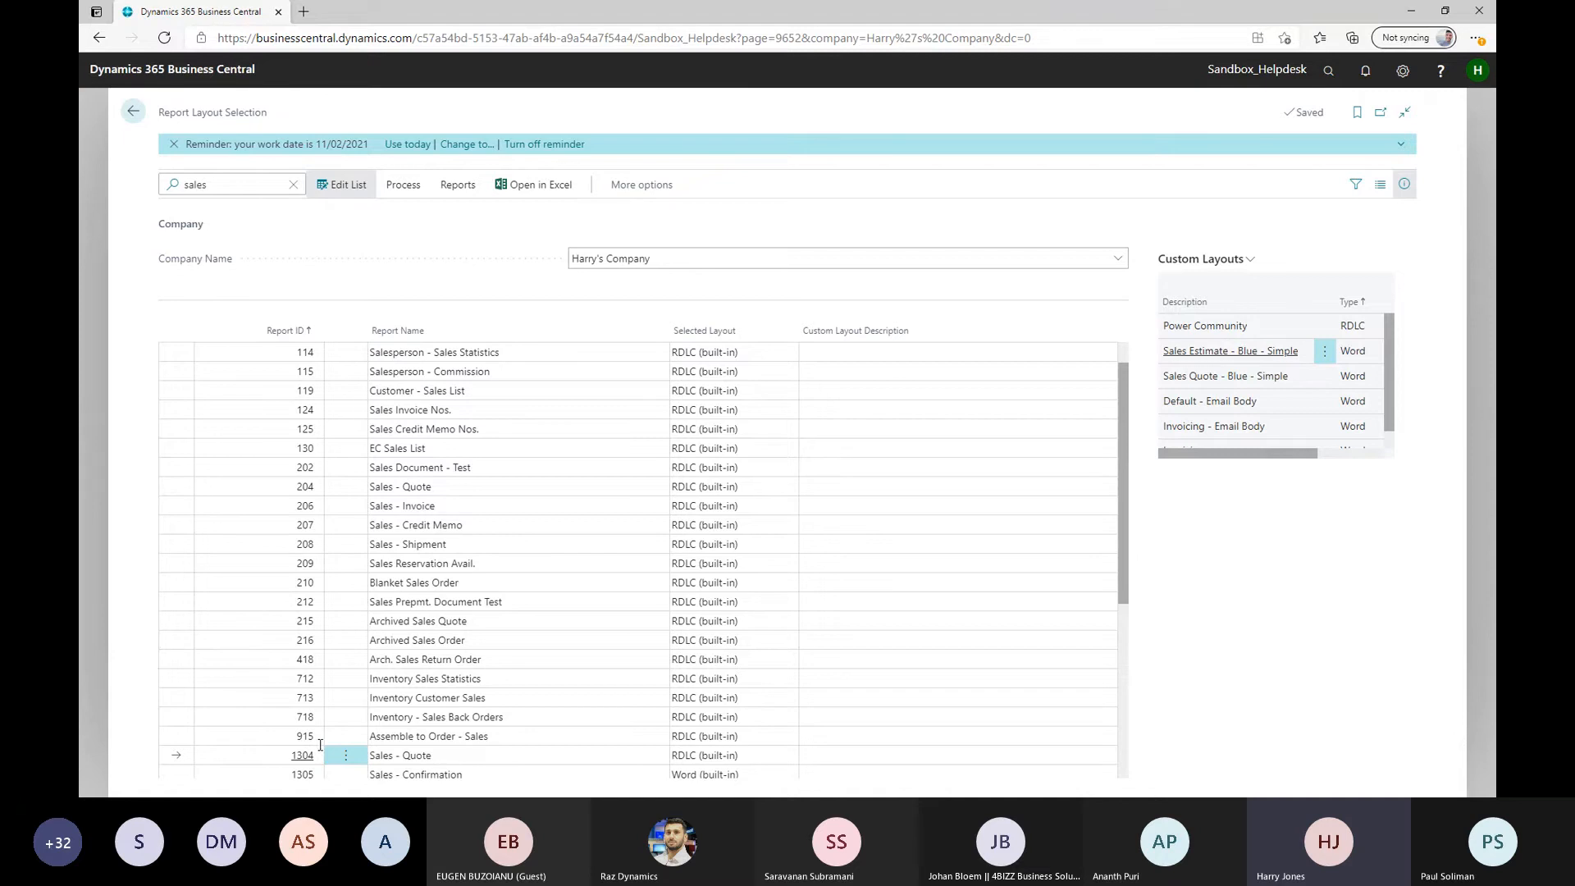
{"action": "left_click", "coordinate": [419, 189]}
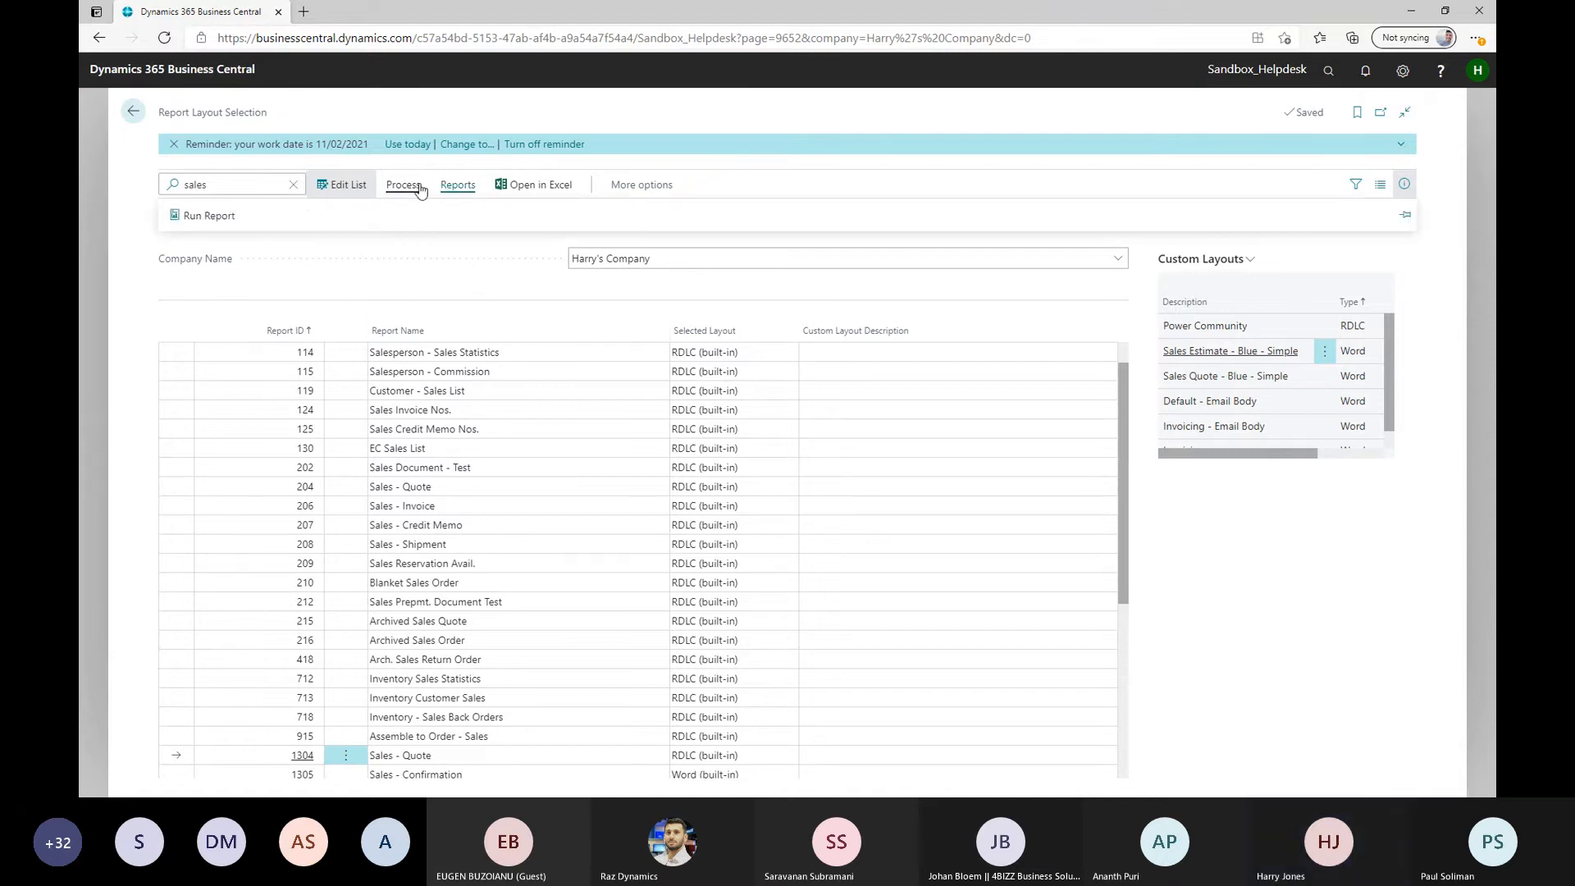
{"action": "left_click", "coordinate": [227, 216]}
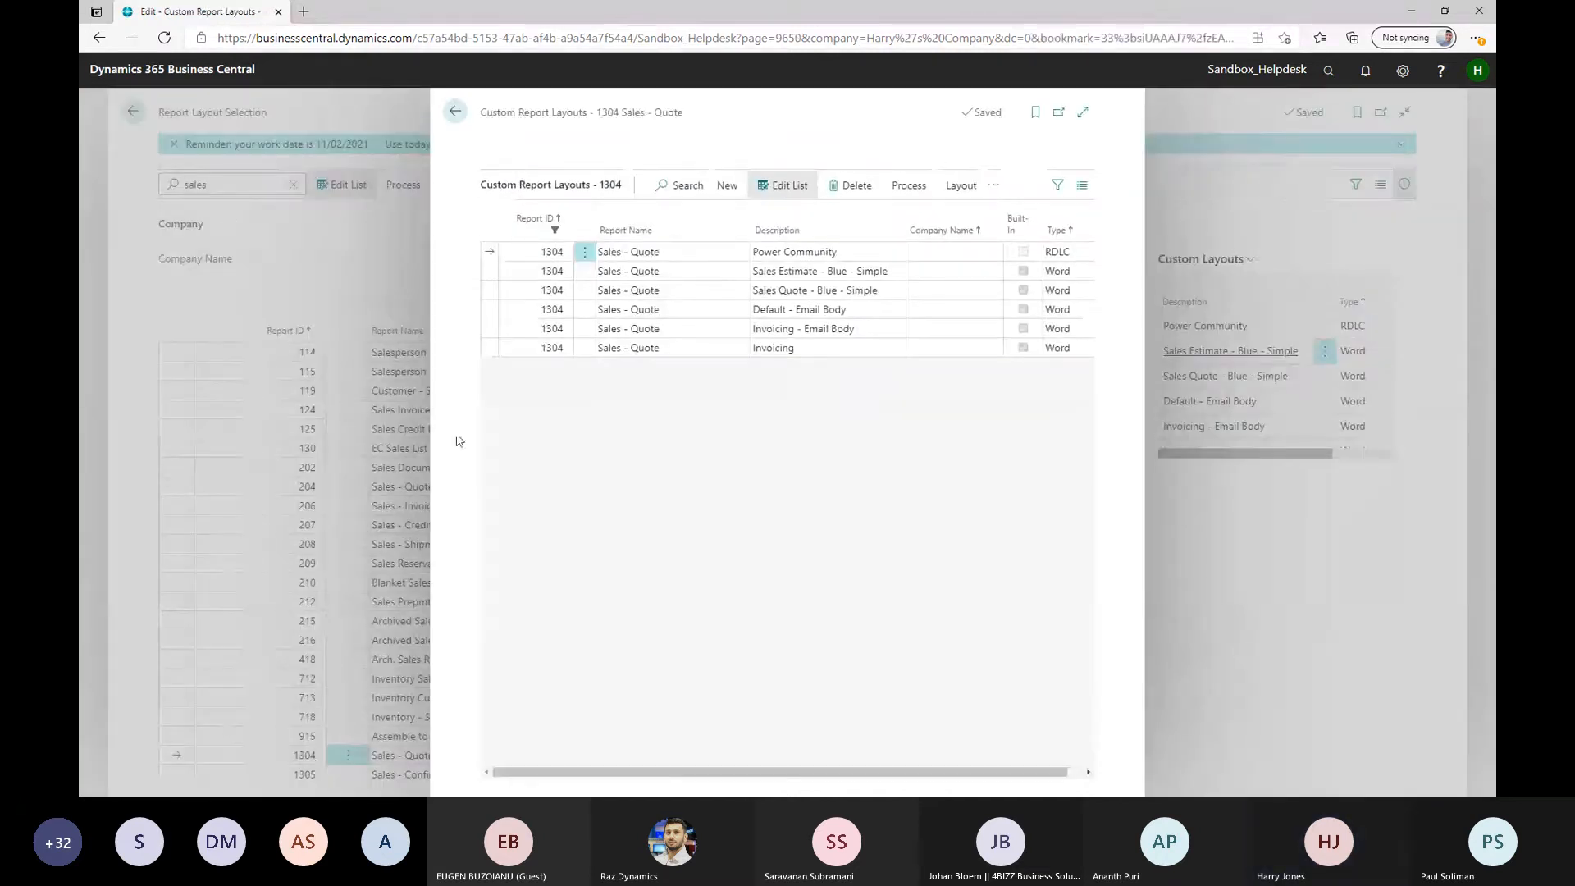
Run the Power Community layout's report with Log Interaction off and No. filtered to 1001, and preview it
{"action": "left_click", "coordinate": [861, 251]}
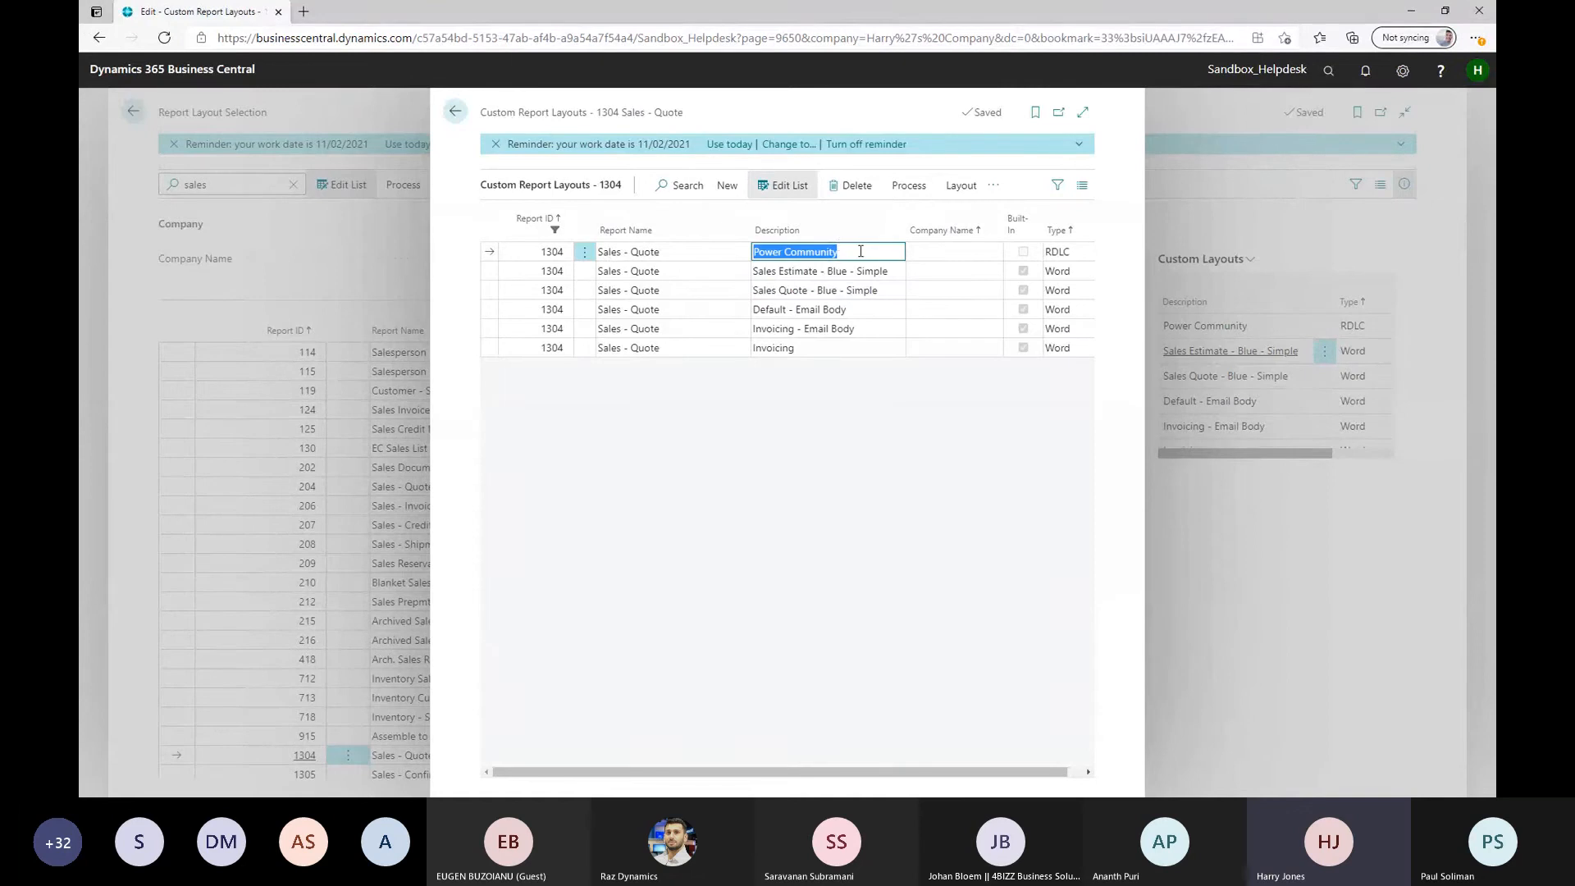
{"action": "left_click", "coordinate": [902, 188]}
{"action": "left_click", "coordinate": [527, 217]}
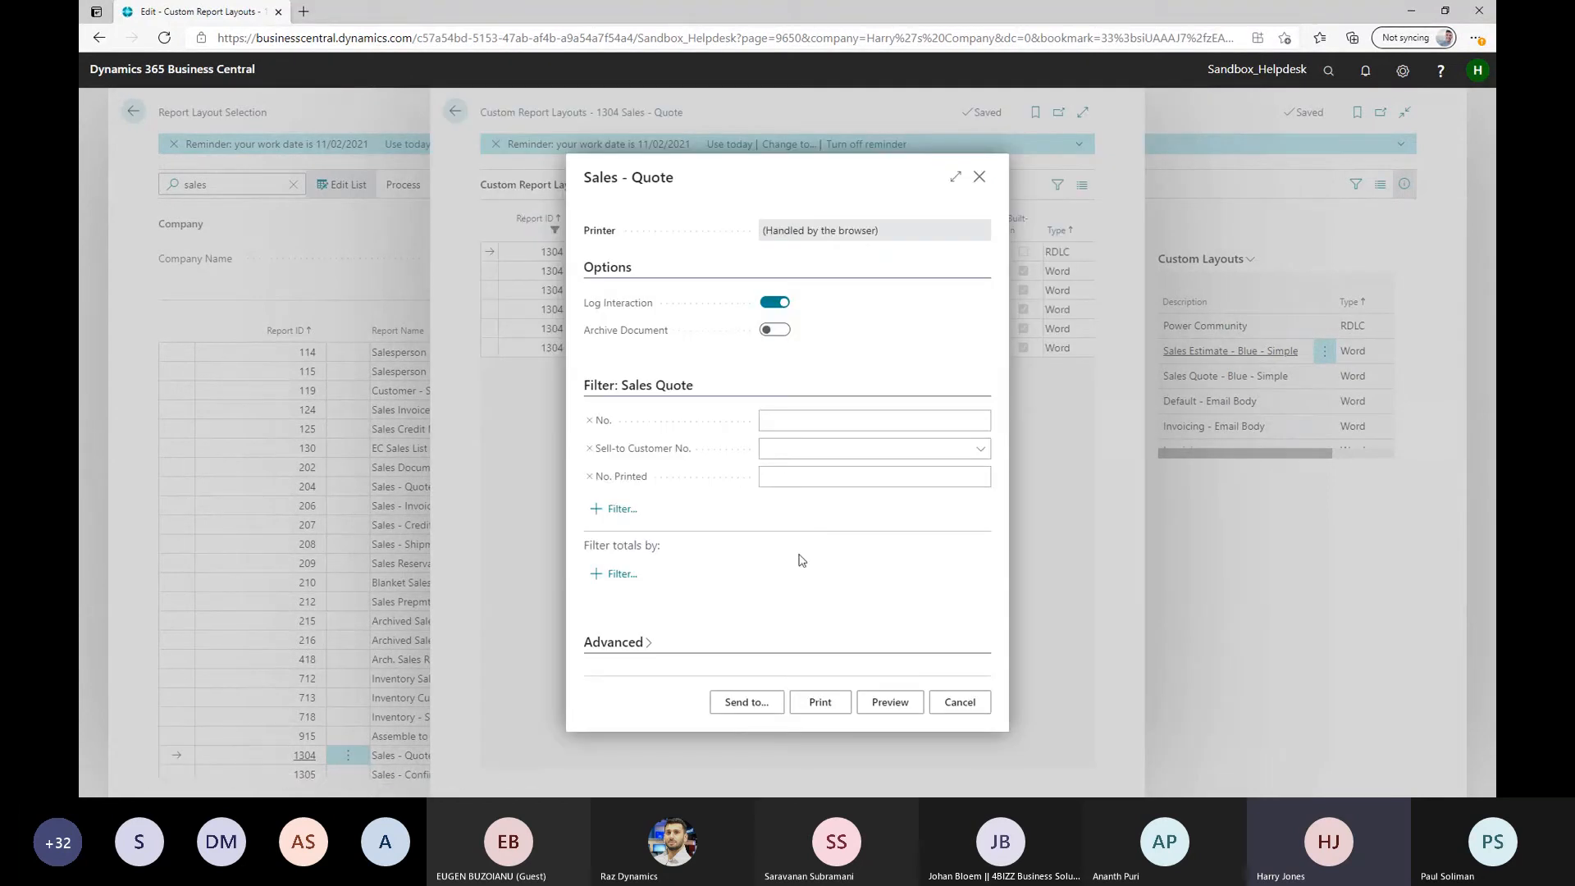
{"action": "left_click", "coordinate": [775, 302]}
{"action": "left_click", "coordinate": [888, 422]}
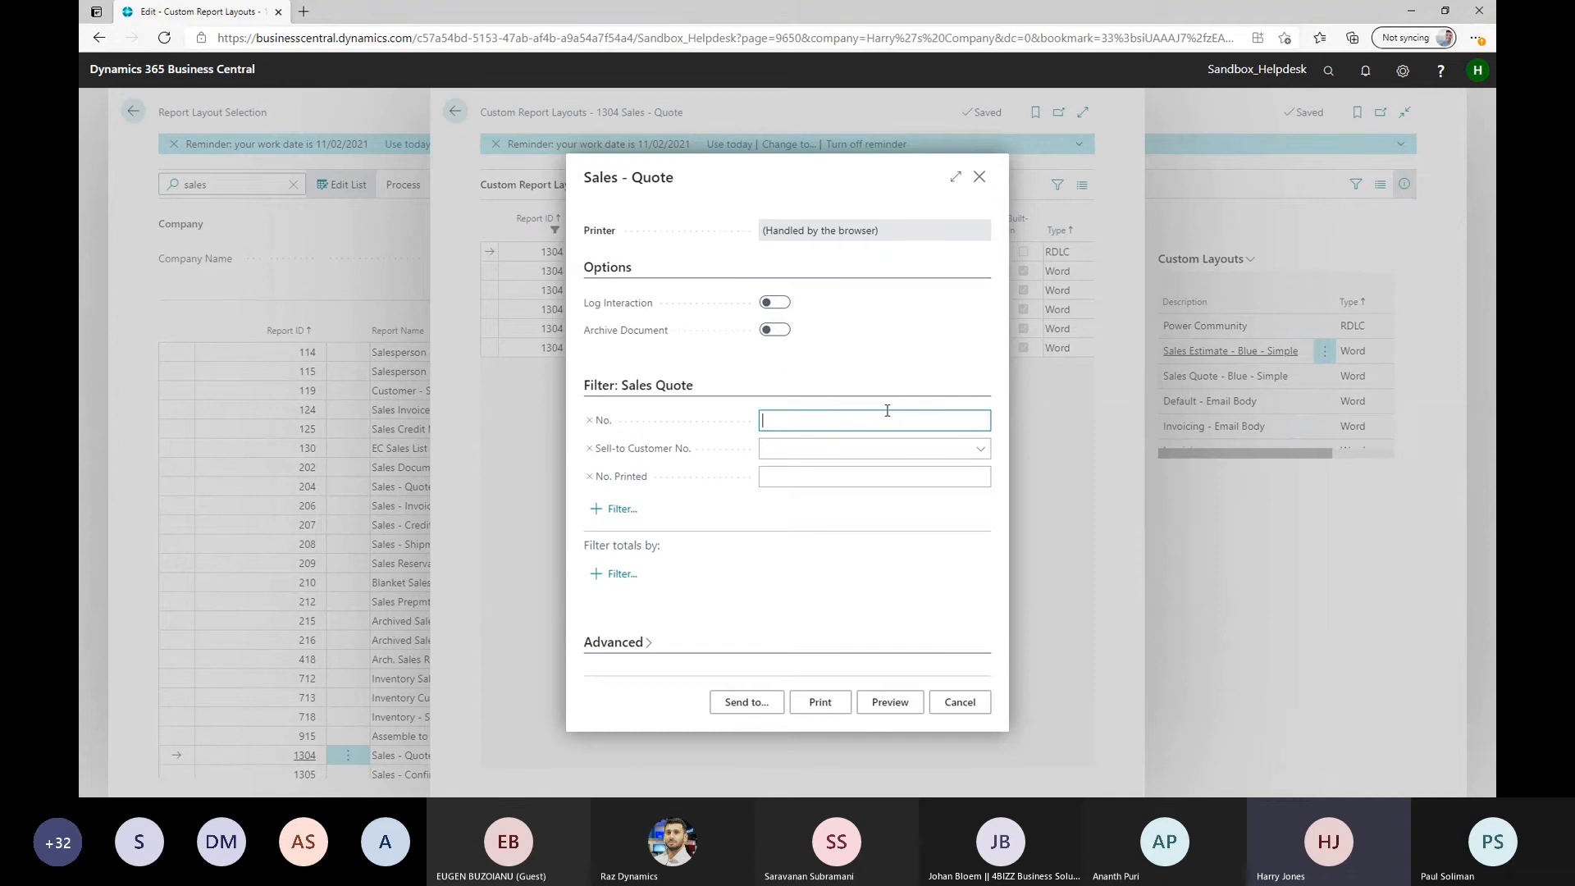
{"action": "type", "text": "1001"}
{"action": "left_click", "coordinate": [889, 702]}
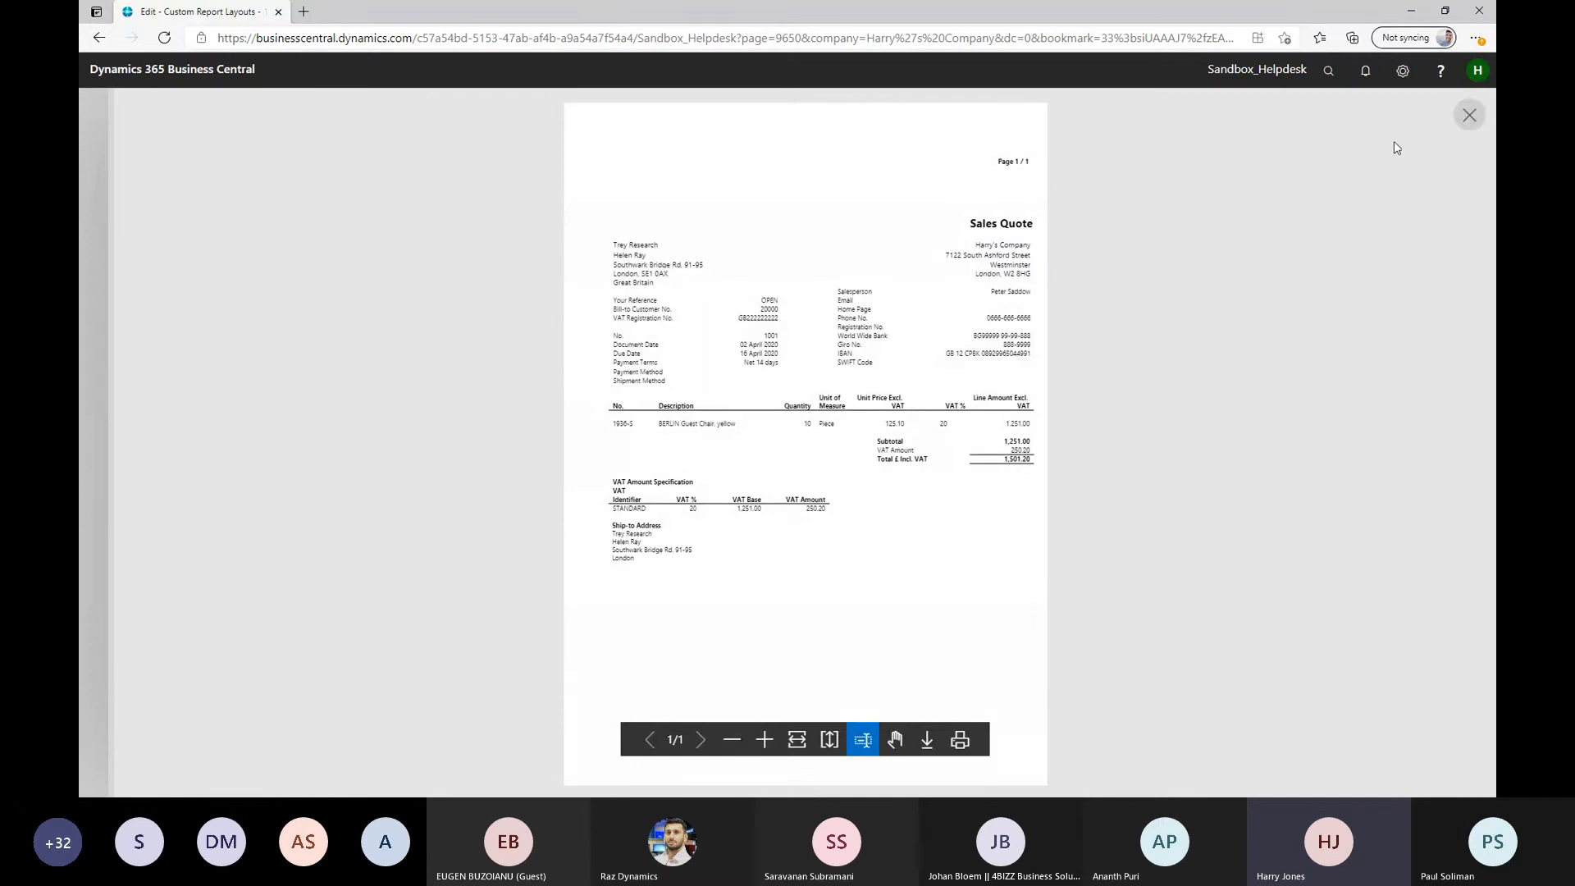
Close the preview and import the Power community file from Downloads into the Power Community layout
{"action": "left_click", "coordinate": [1469, 115]}
{"action": "left_click", "coordinate": [979, 176]}
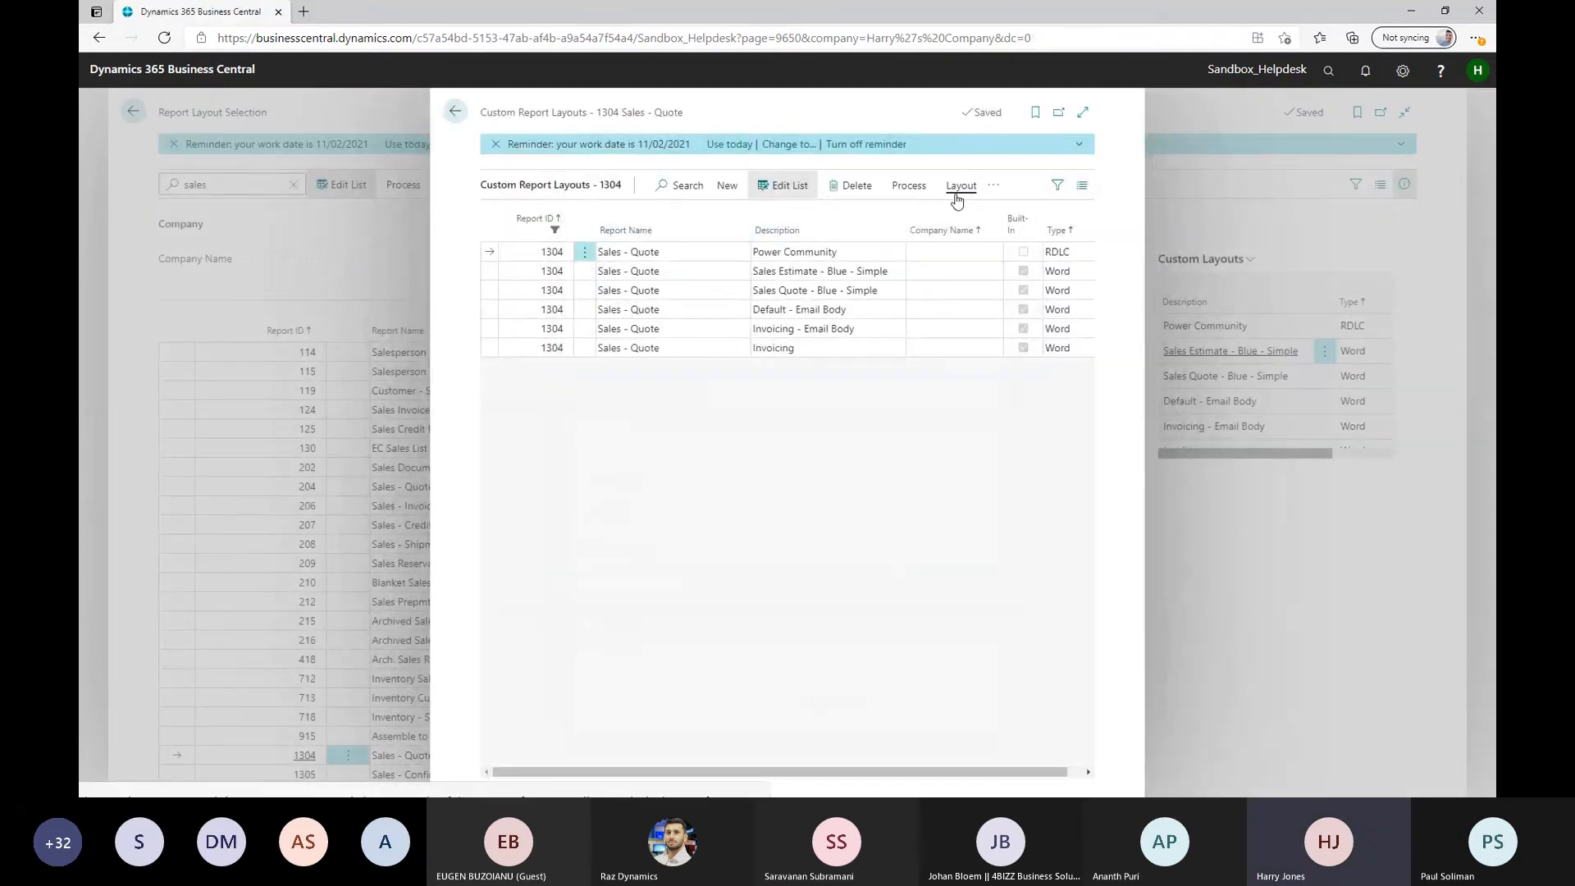
{"action": "left_click", "coordinate": [961, 186]}
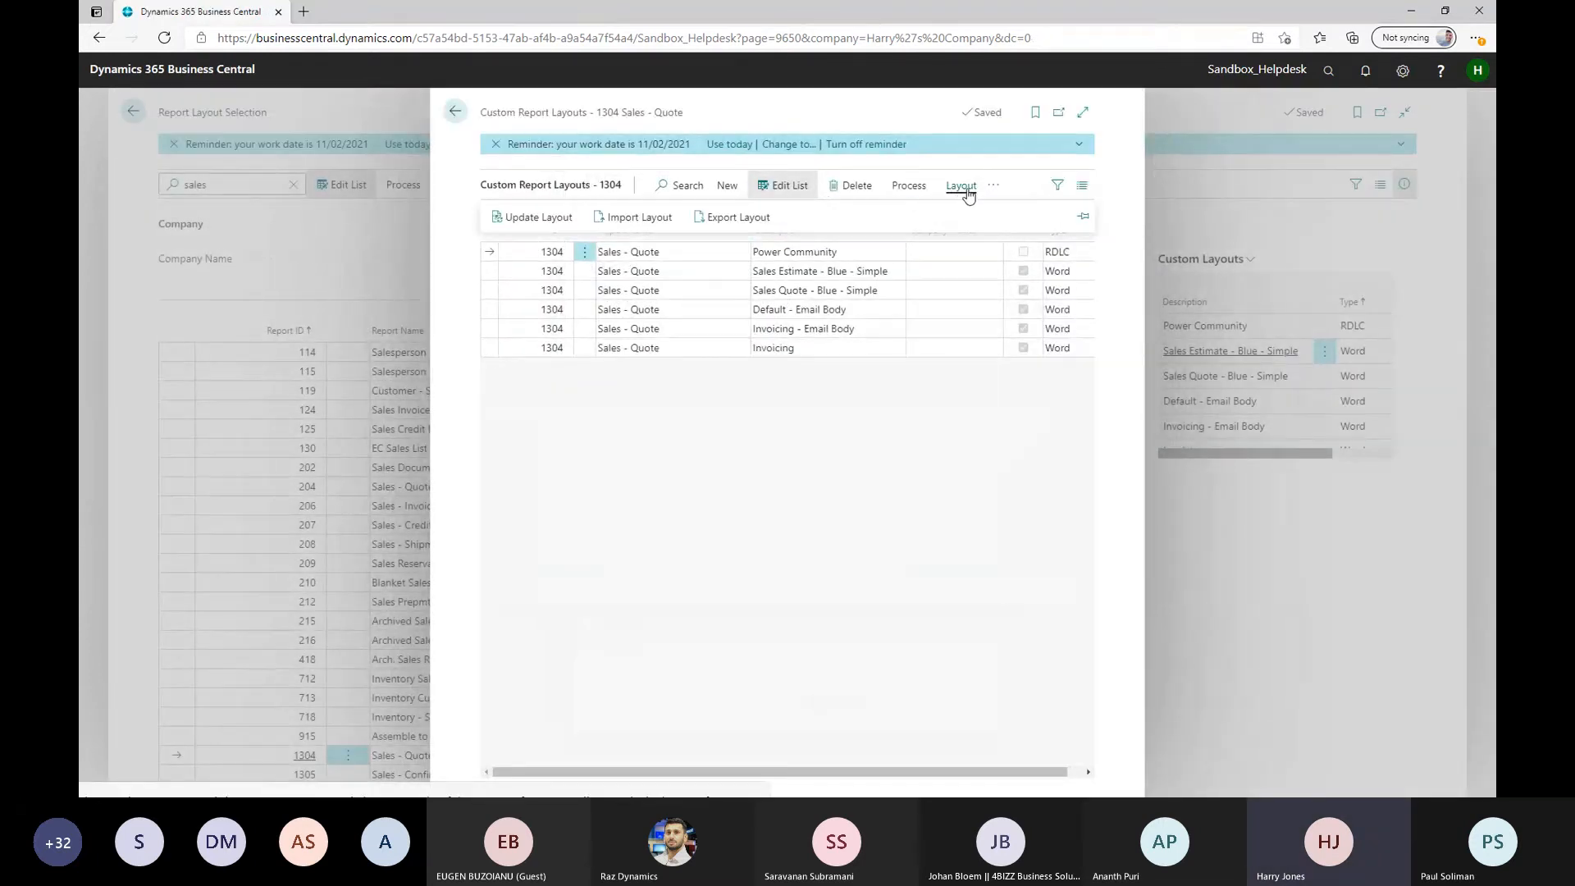
{"action": "left_click", "coordinate": [636, 228]}
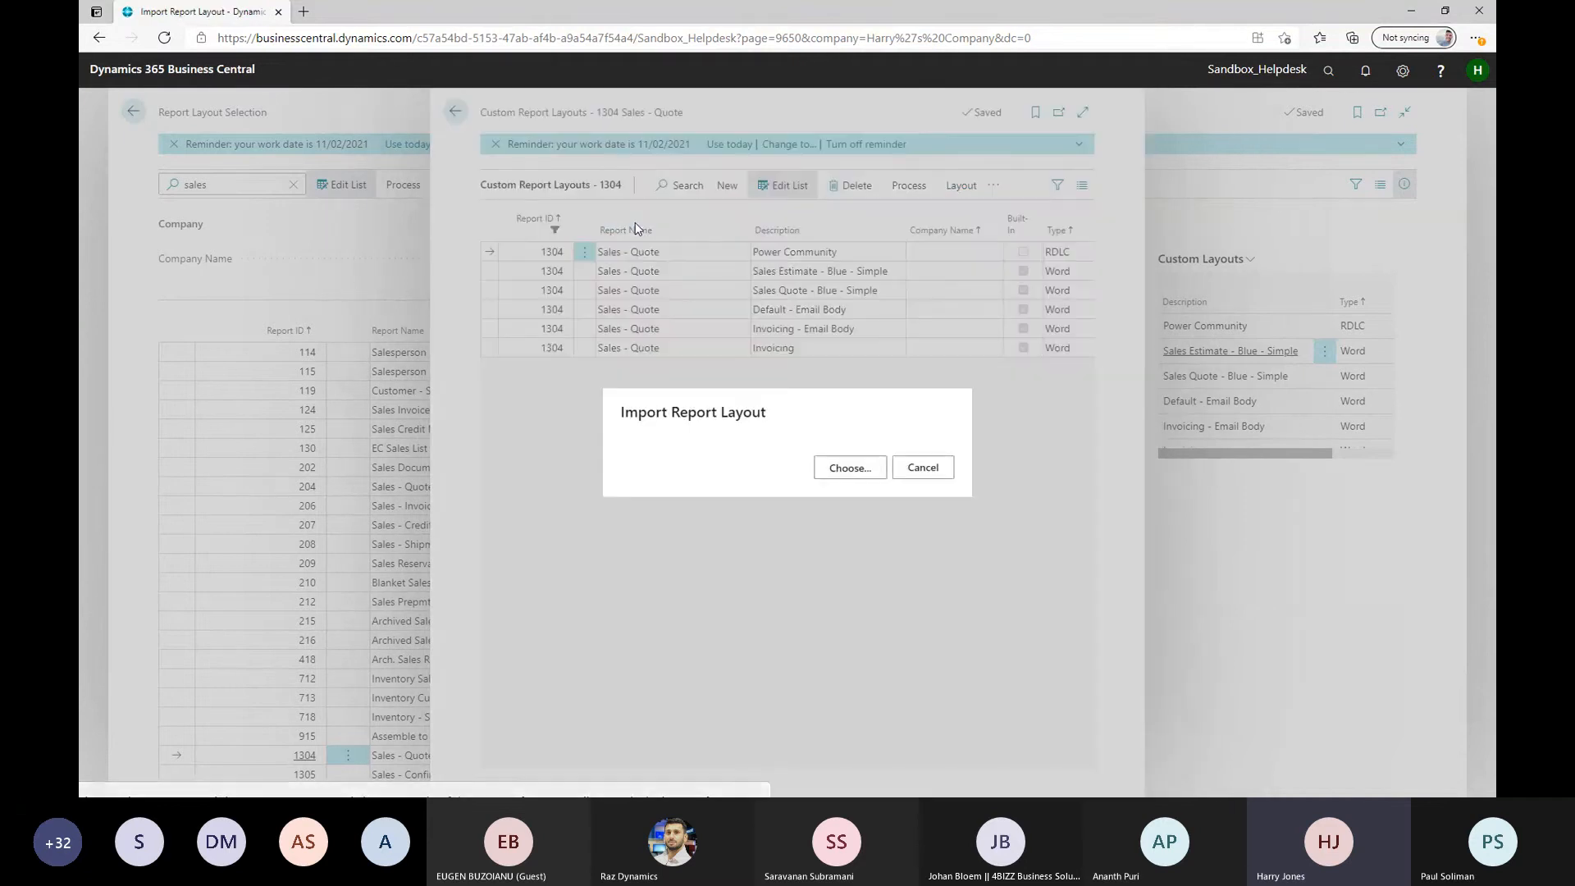
{"action": "left_click", "coordinate": [864, 469]}
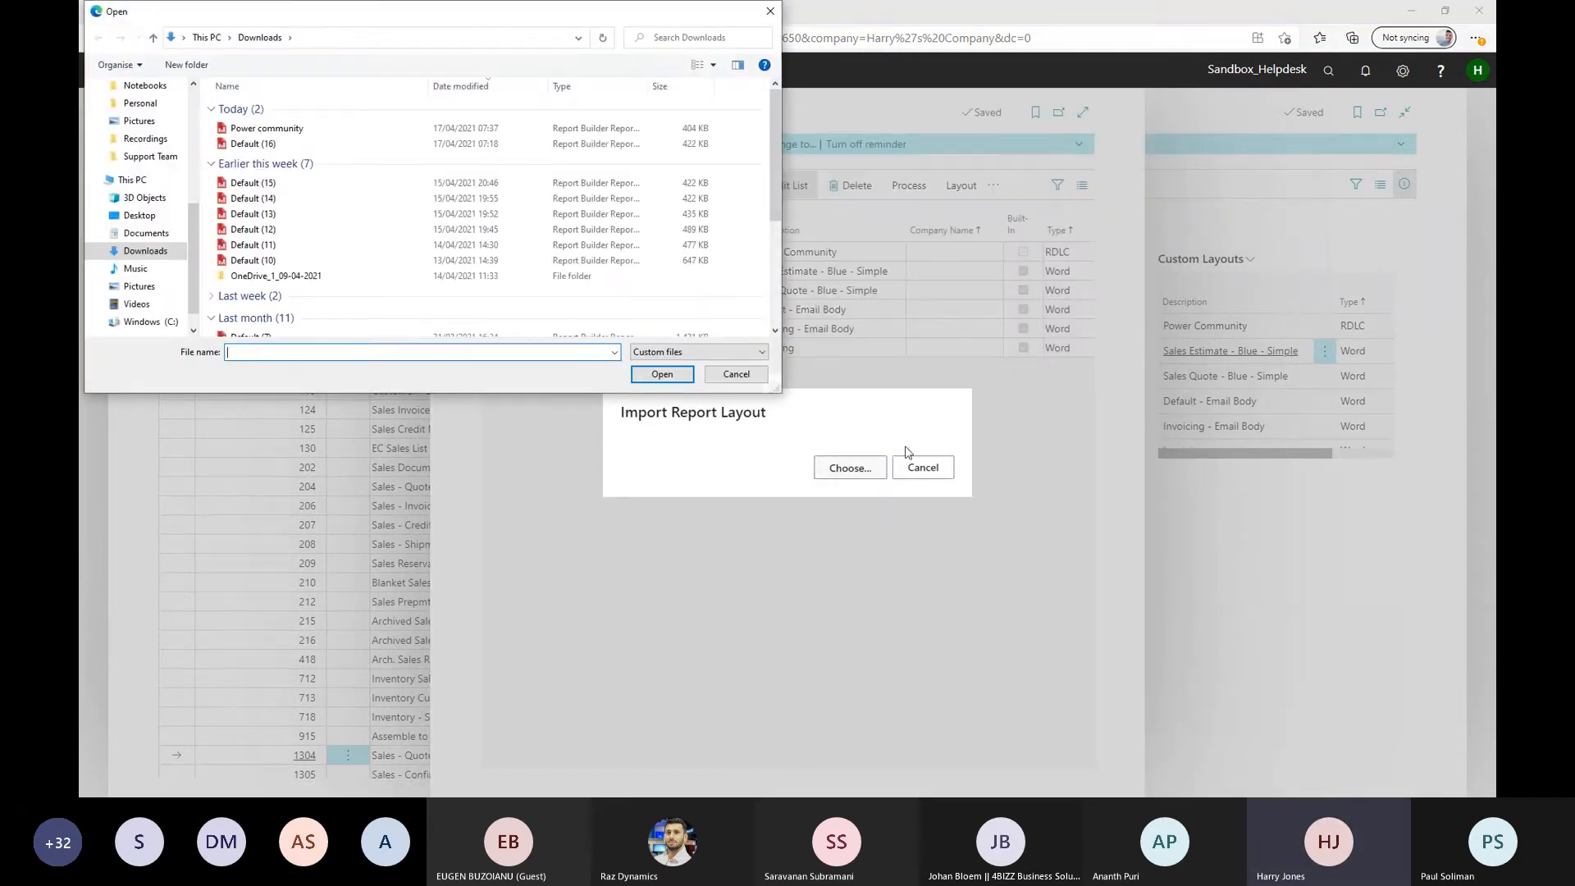
{"action": "left_click", "coordinate": [291, 132]}
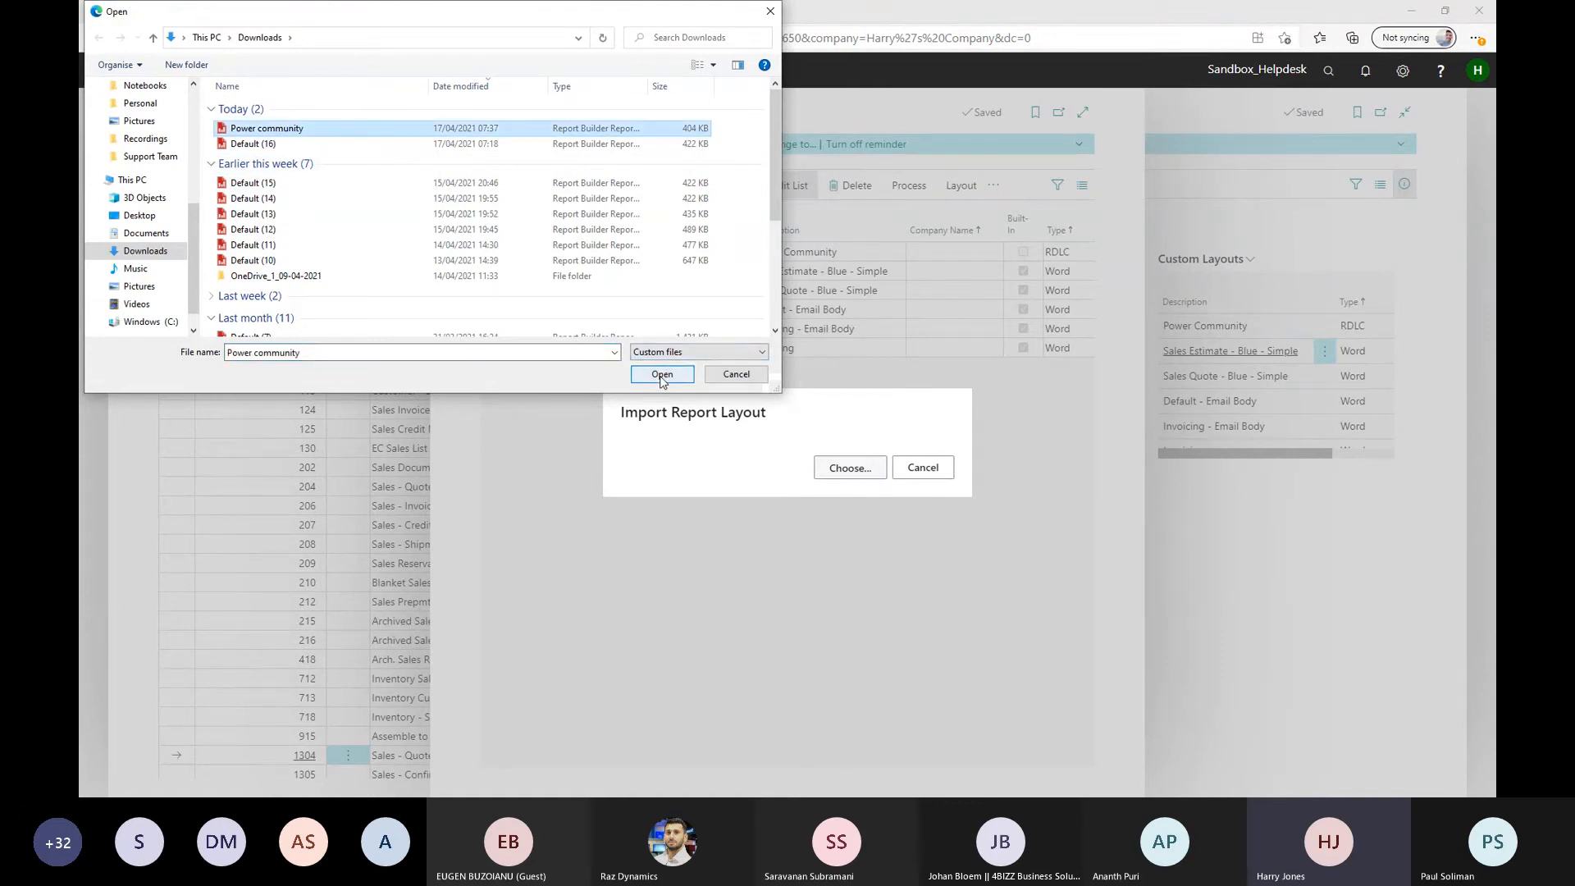
{"action": "left_click", "coordinate": [661, 375]}
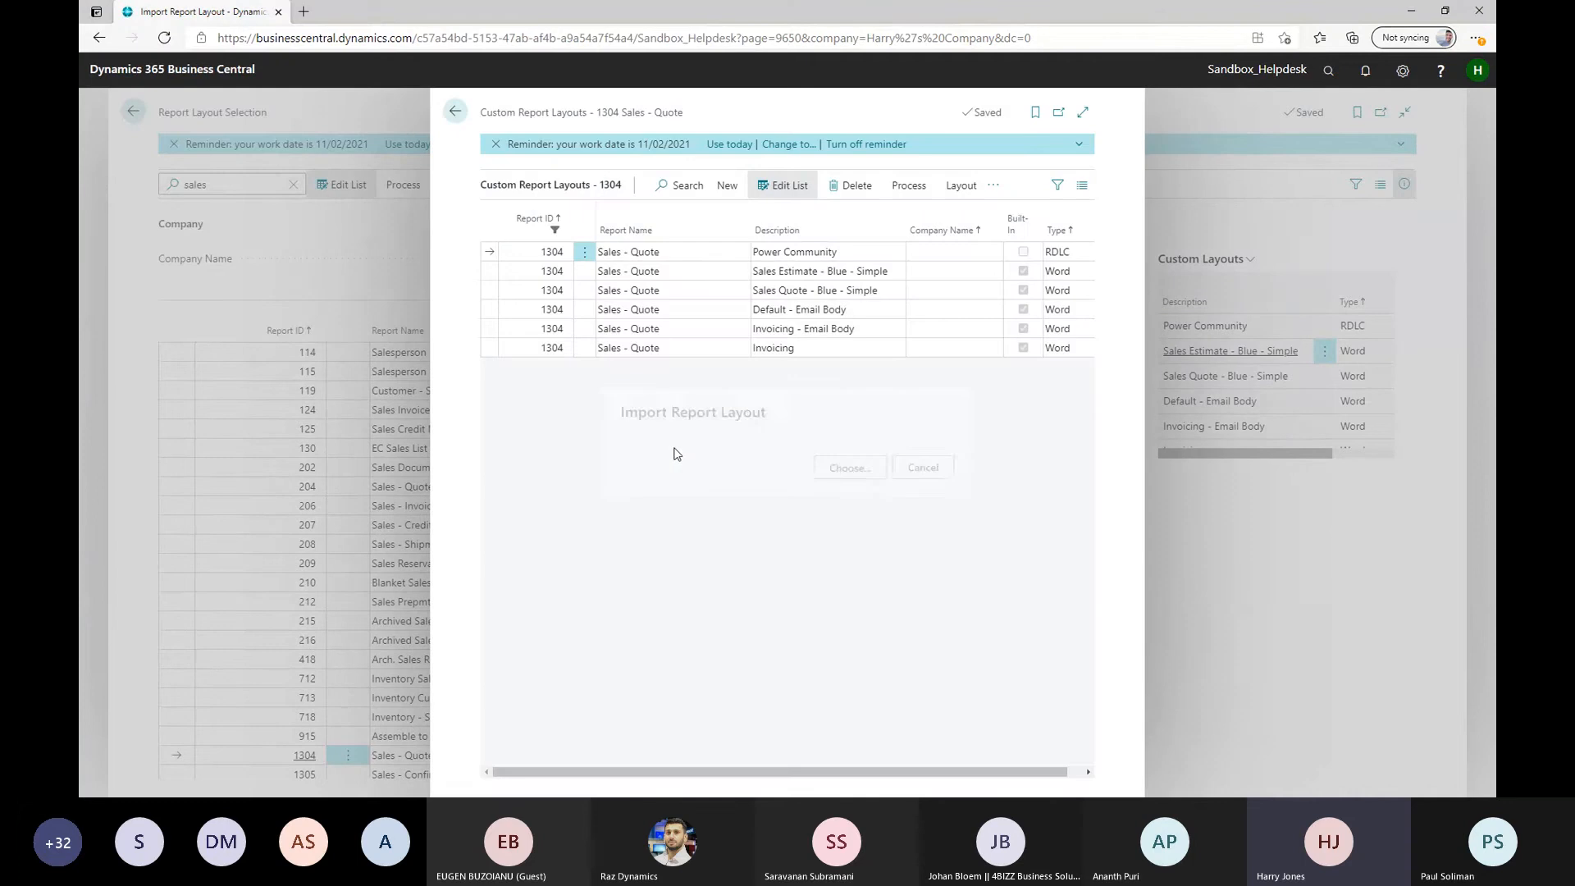
Preview sales quote 1001 with the imported Power Community layout, check the result, and close the report
{"action": "left_click", "coordinate": [909, 187]}
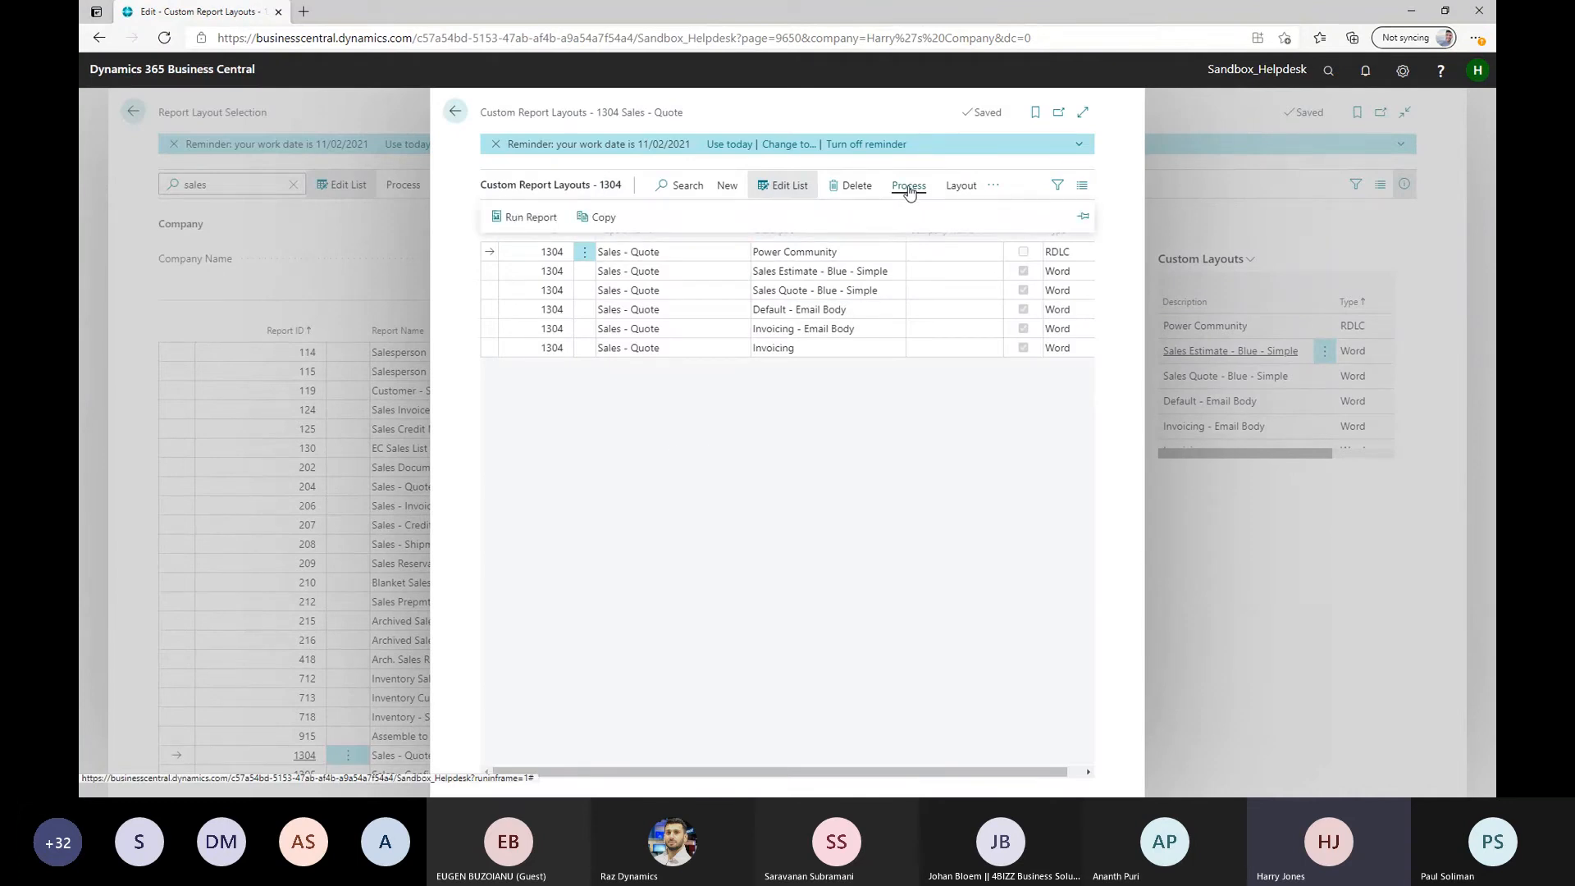
{"action": "left_click", "coordinate": [531, 219]}
{"action": "left_click", "coordinate": [803, 420]}
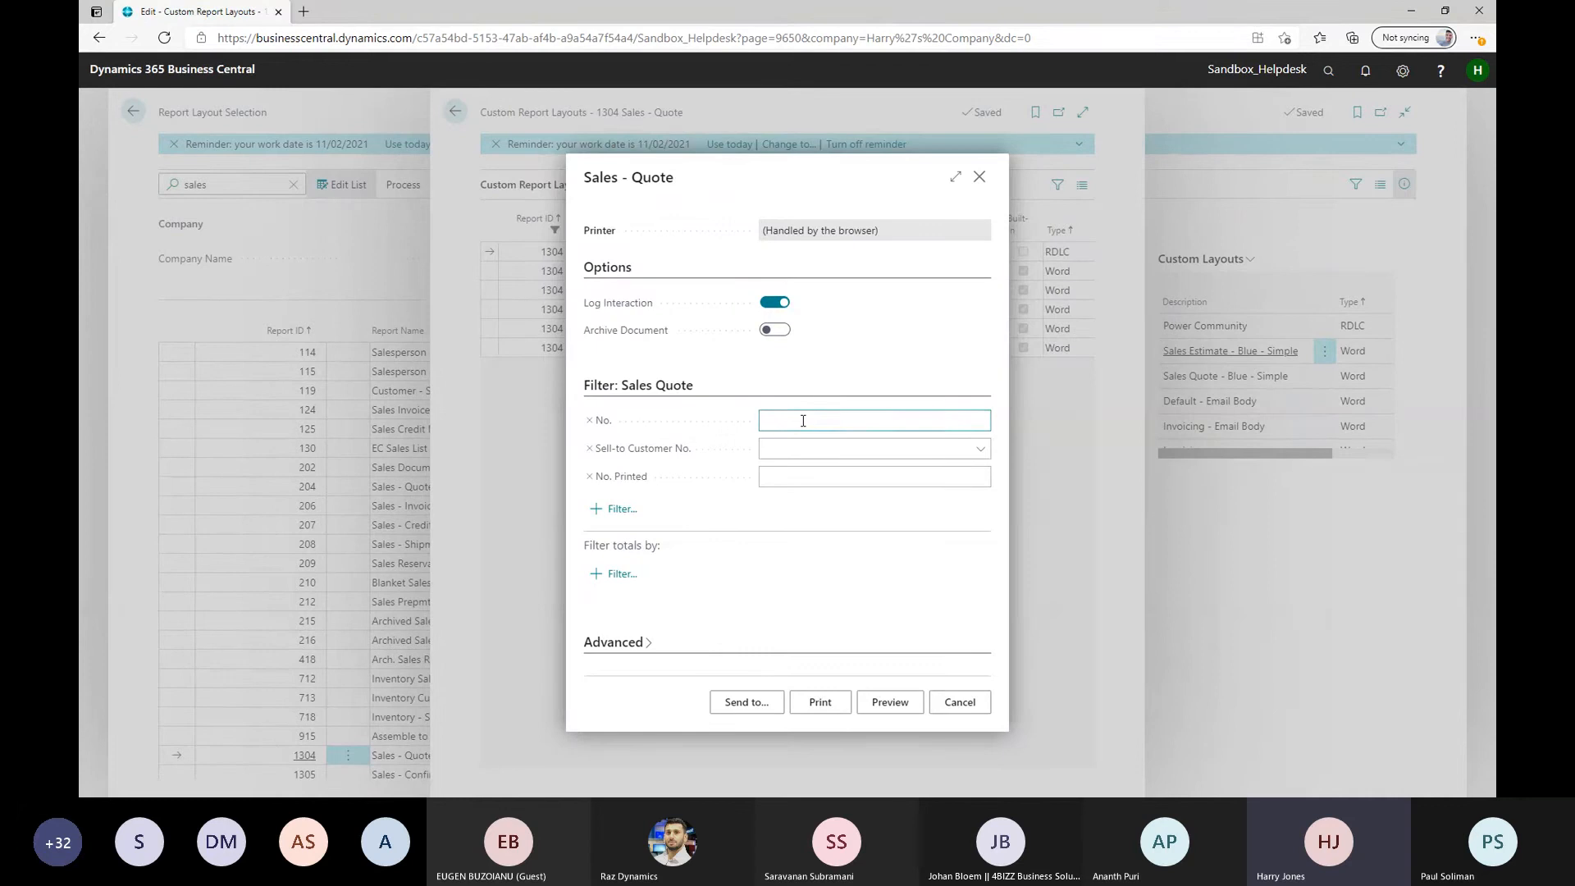
{"action": "type", "text": "1001"}
{"action": "left_click", "coordinate": [883, 702]}
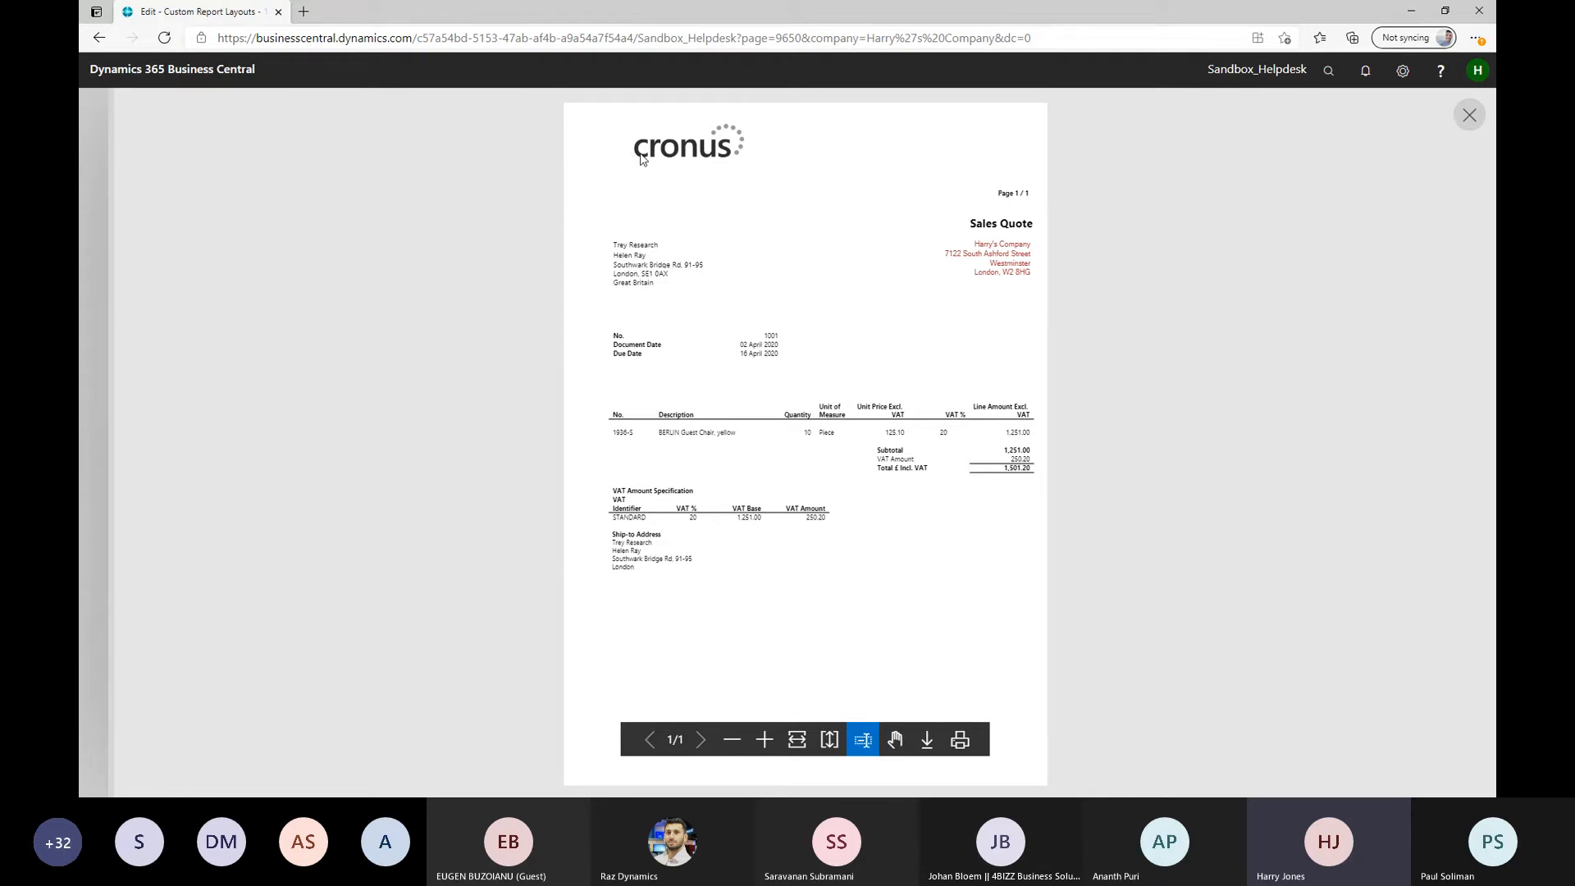
{"action": "left_click", "coordinate": [1467, 123]}
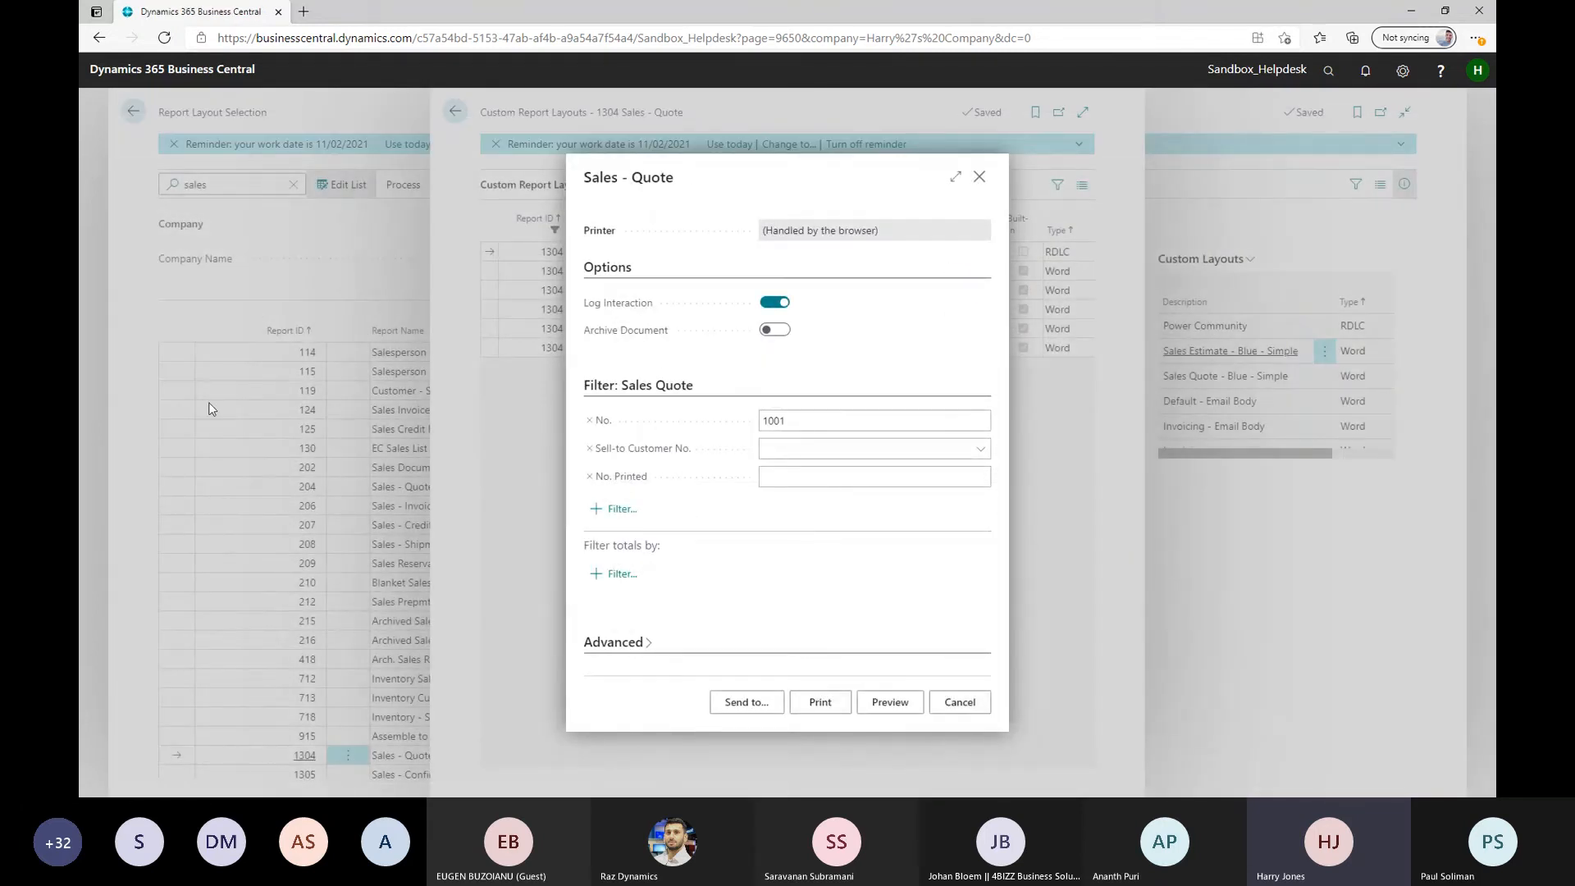
{"action": "left_click", "coordinate": [972, 705]}
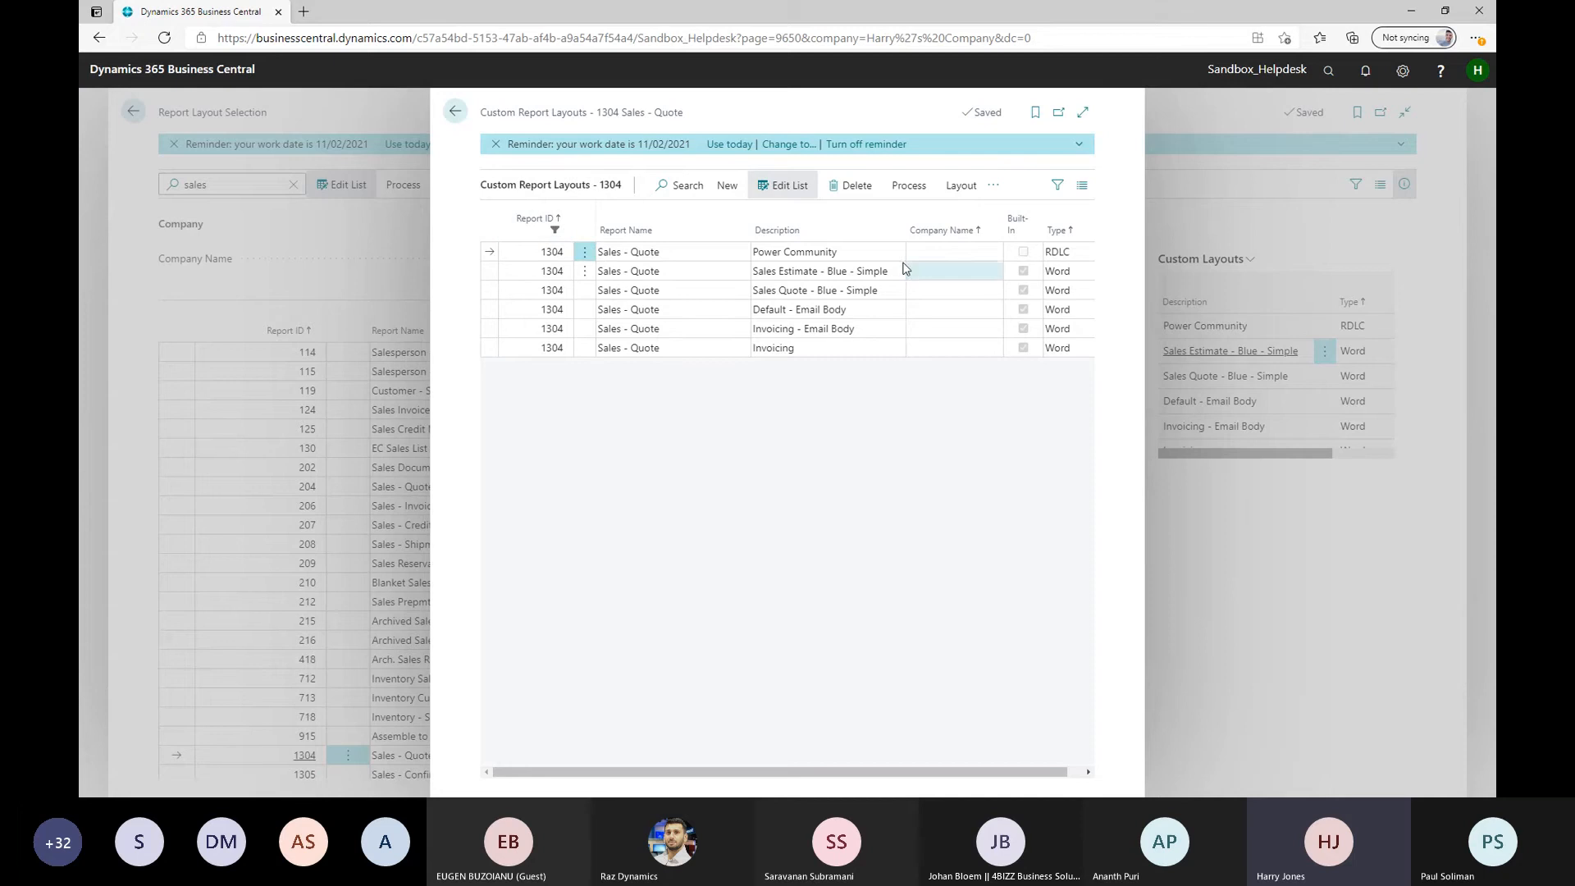
Leave the custom layouts list and set report 1304 Sales - Quote to Custom Layout, choosing Power Community
{"action": "left_click", "coordinate": [863, 251]}
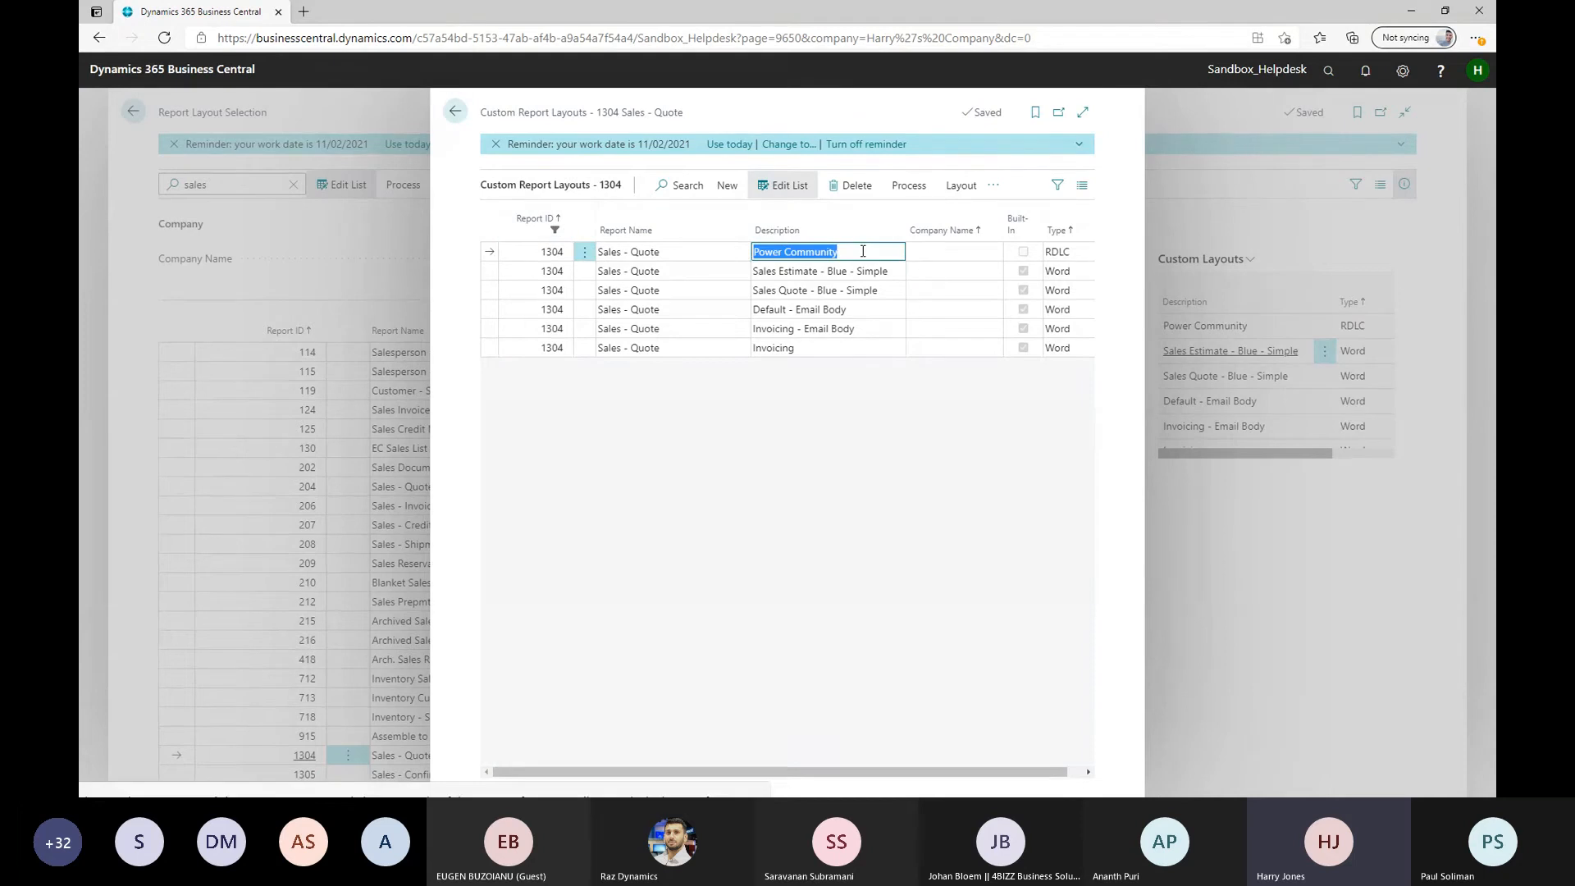
{"action": "left_click", "coordinate": [689, 259]}
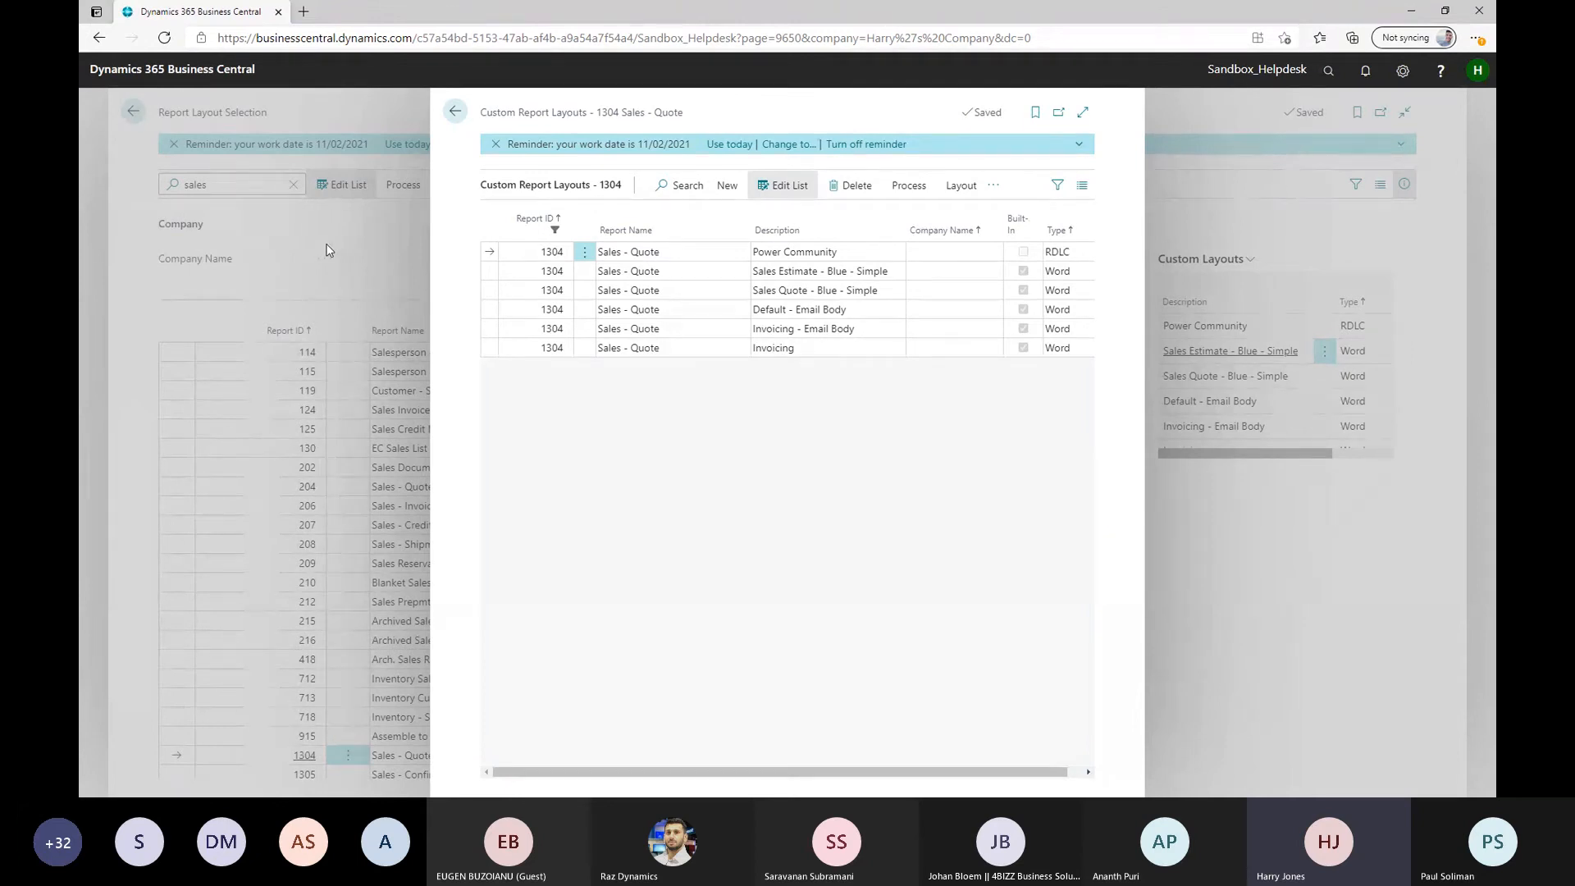
{"action": "key", "text": "Escape"}
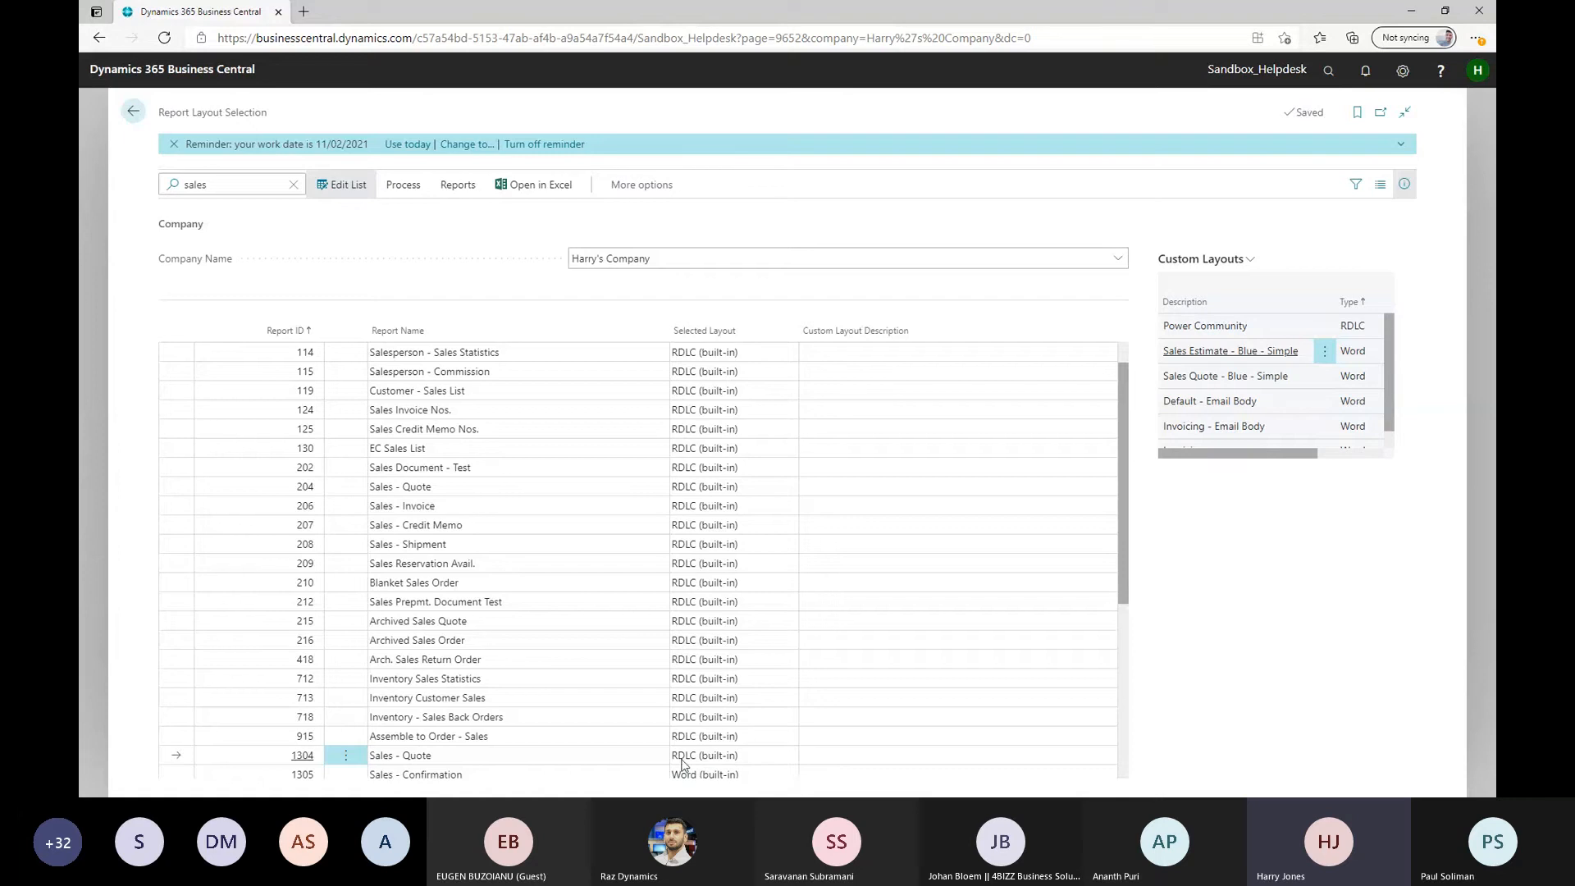
{"action": "left_click", "coordinate": [748, 763]}
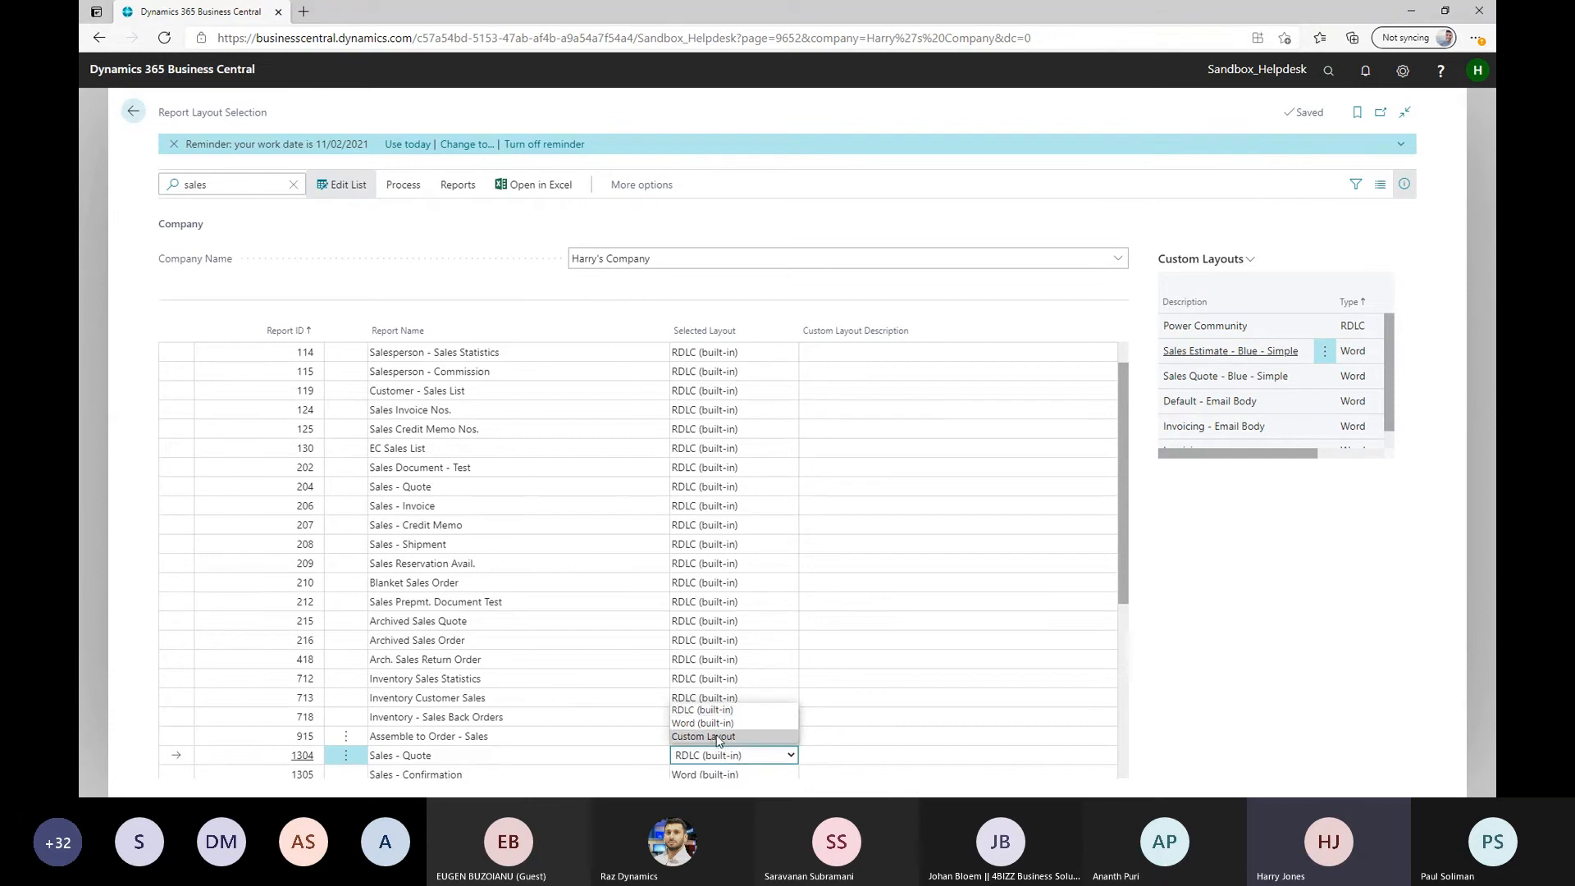
{"action": "left_click", "coordinate": [716, 737]}
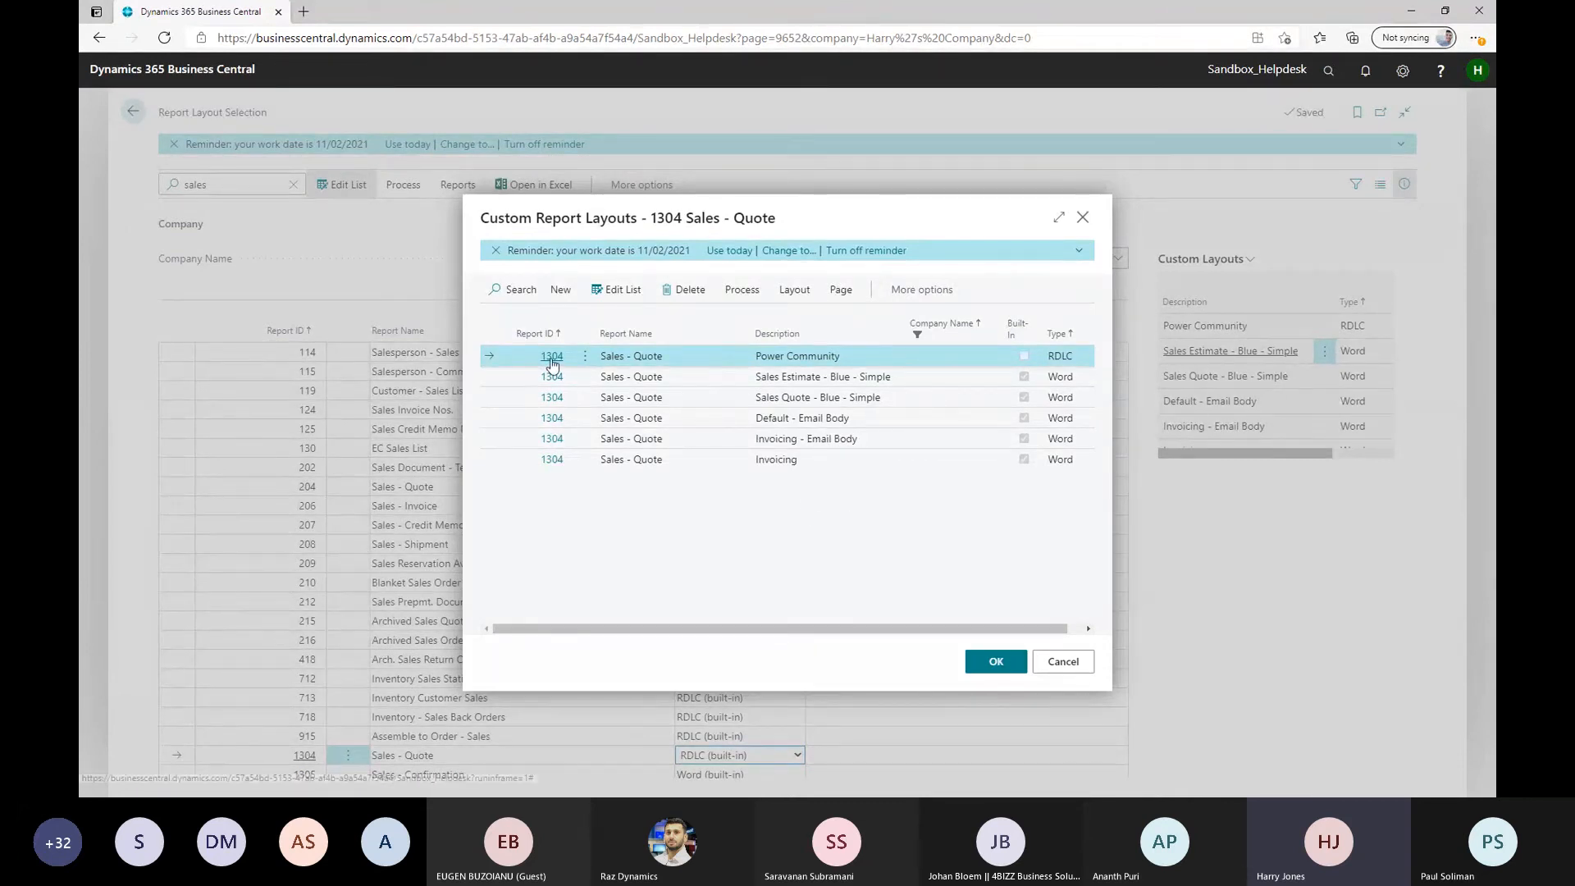
{"action": "left_click", "coordinate": [995, 665]}
{"action": "left_click", "coordinate": [919, 754]}
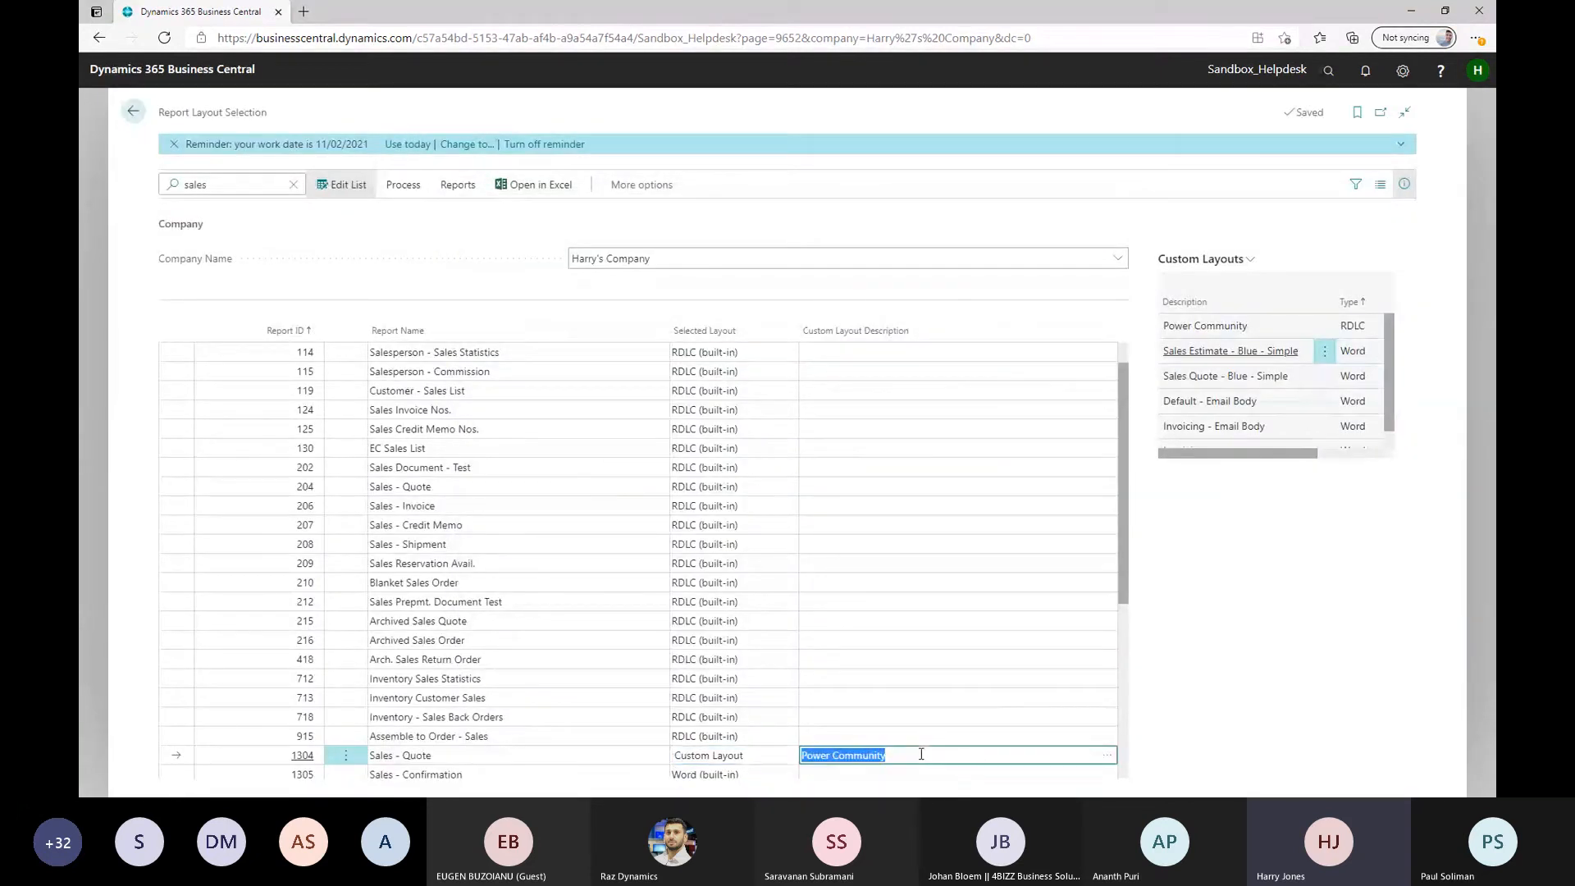
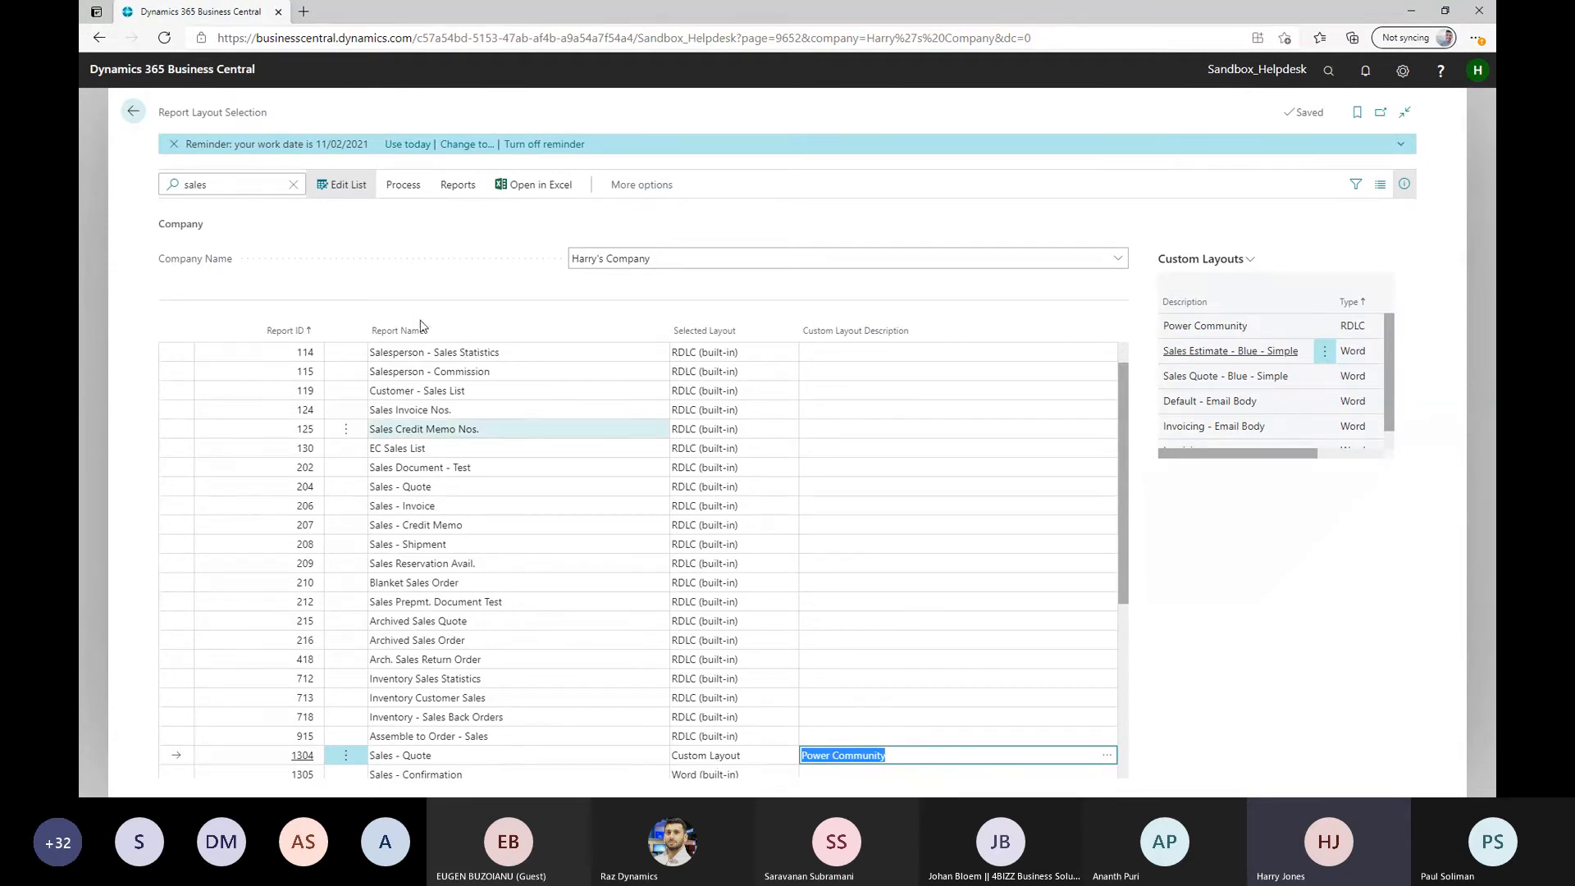
Leave the report layout selection, search for sales quotes, and open the Sales Quotes list
{"action": "left_click", "coordinate": [132, 111]}
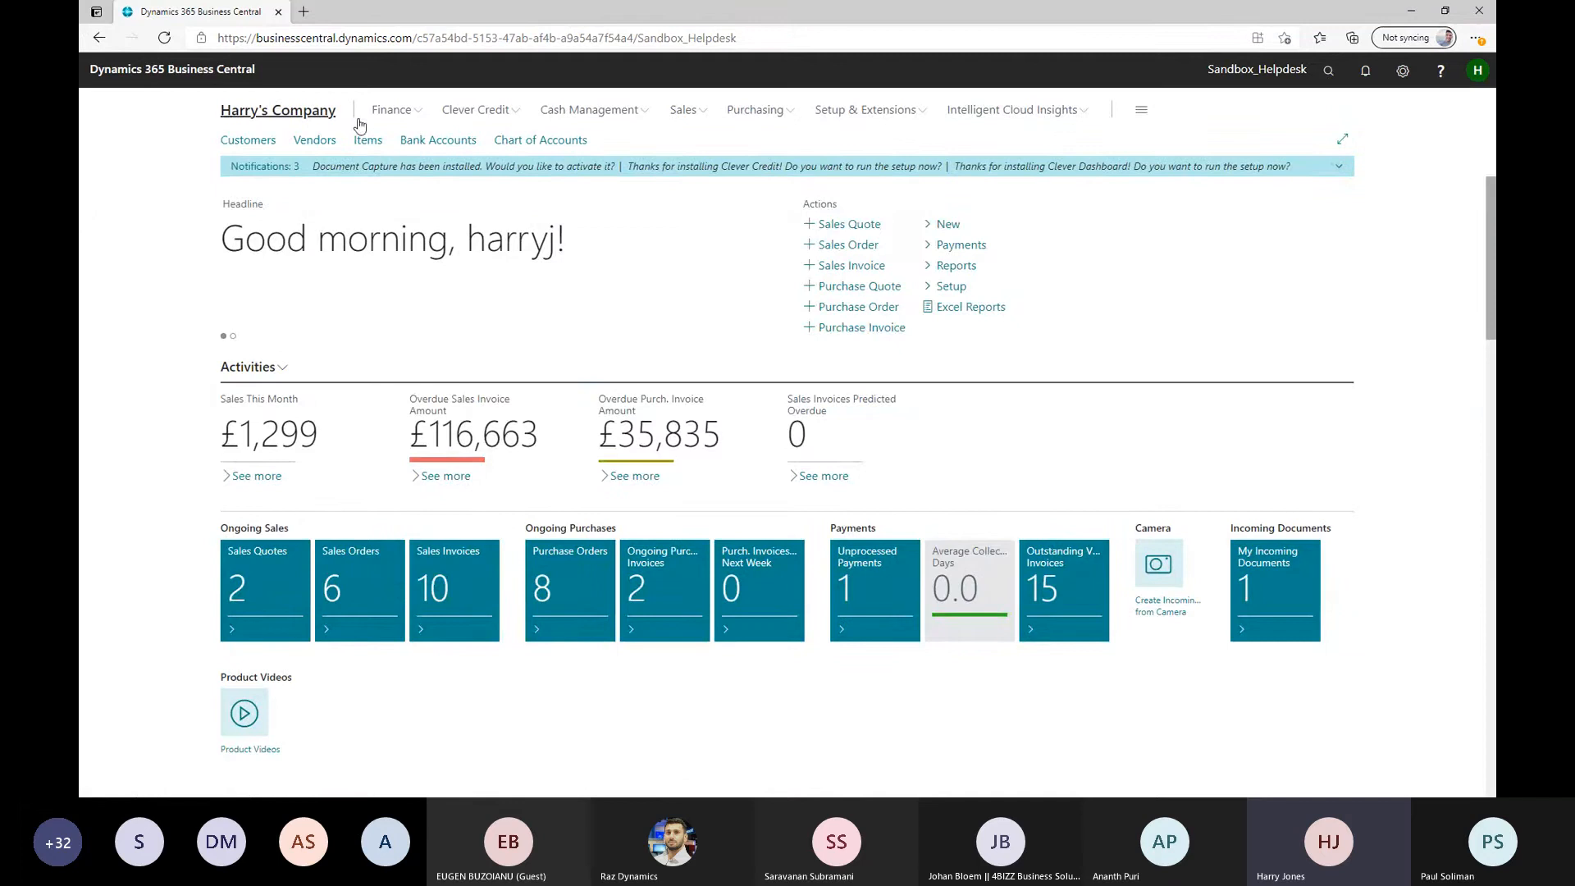
{"action": "left_click", "coordinate": [1328, 71]}
{"action": "type", "text": "sales quo"}
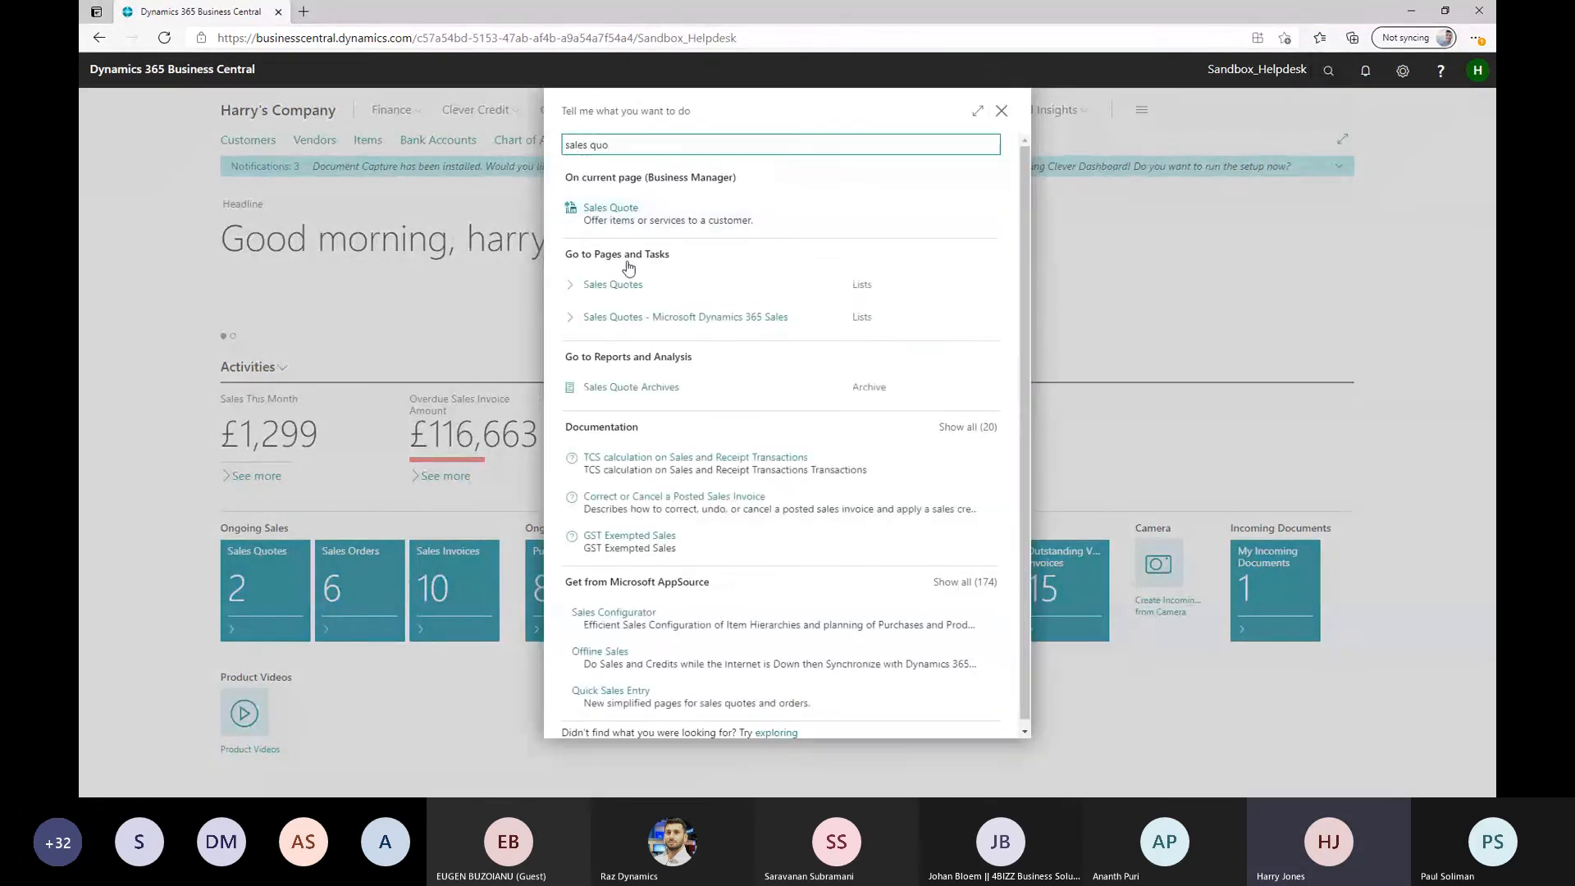
{"action": "left_click", "coordinate": [625, 285]}
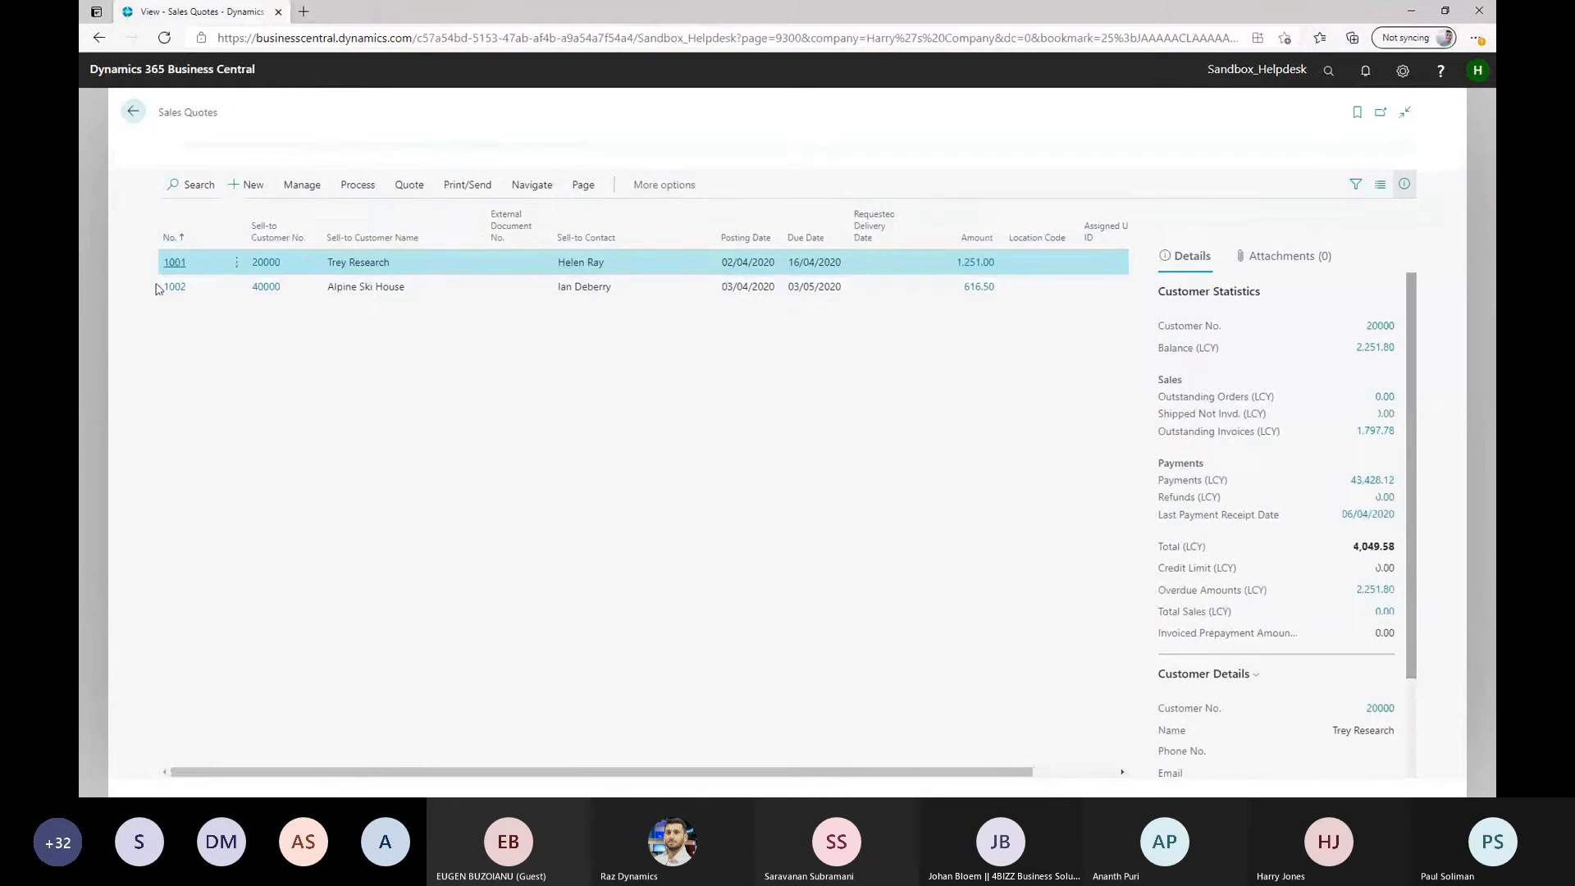
Preview the printout of the Trey Research sales quote, check its layout, and cancel the print request
{"action": "left_click", "coordinate": [468, 184]}
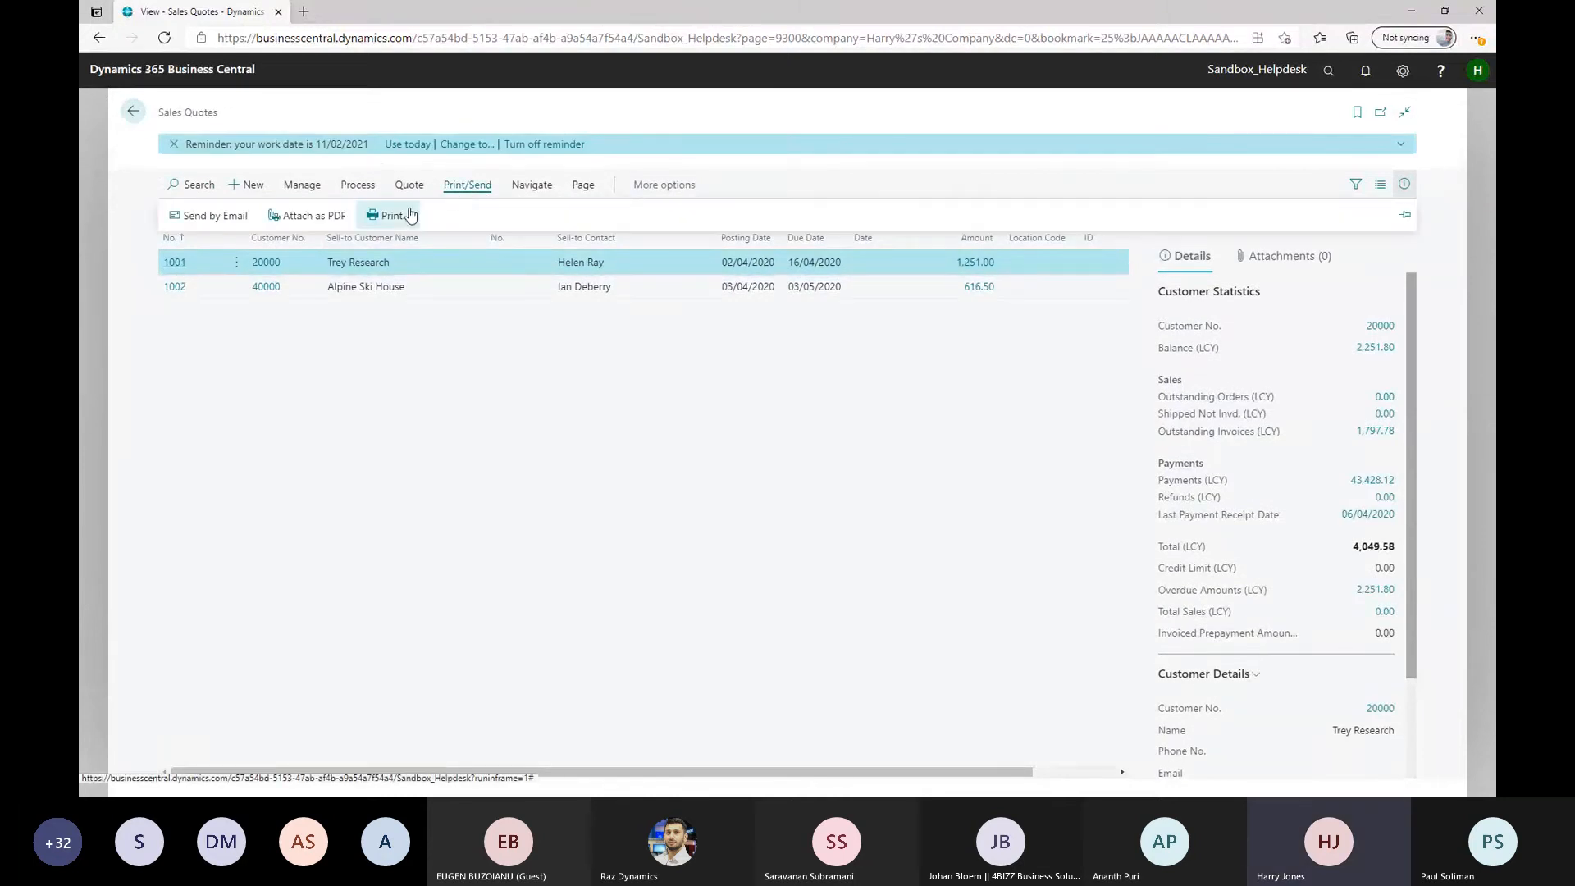
{"action": "left_click", "coordinate": [395, 218]}
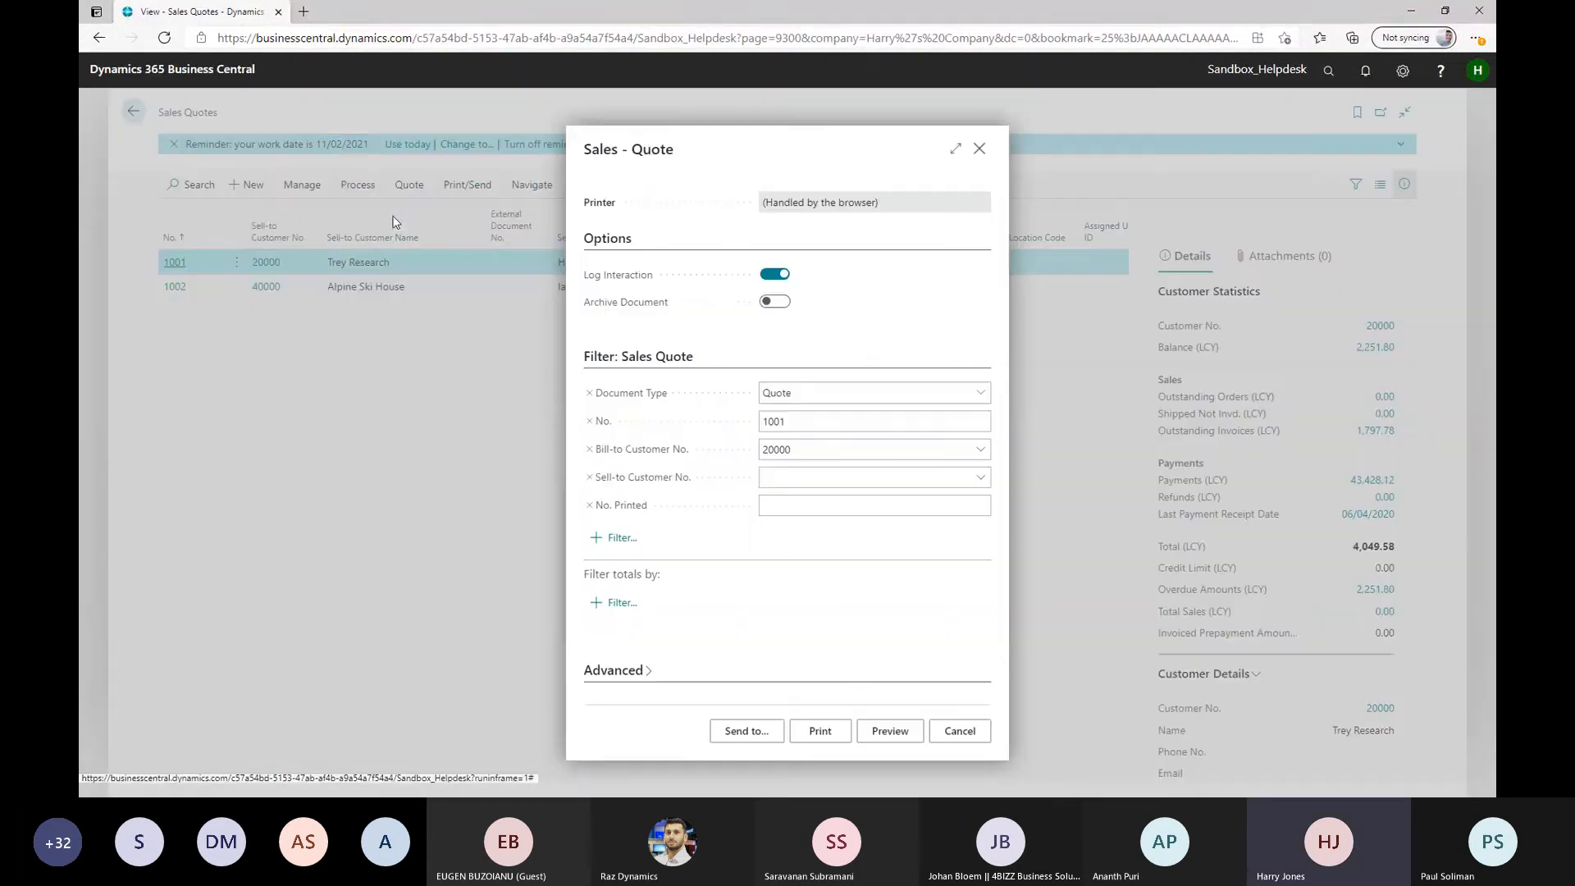
{"action": "left_click", "coordinate": [893, 733]}
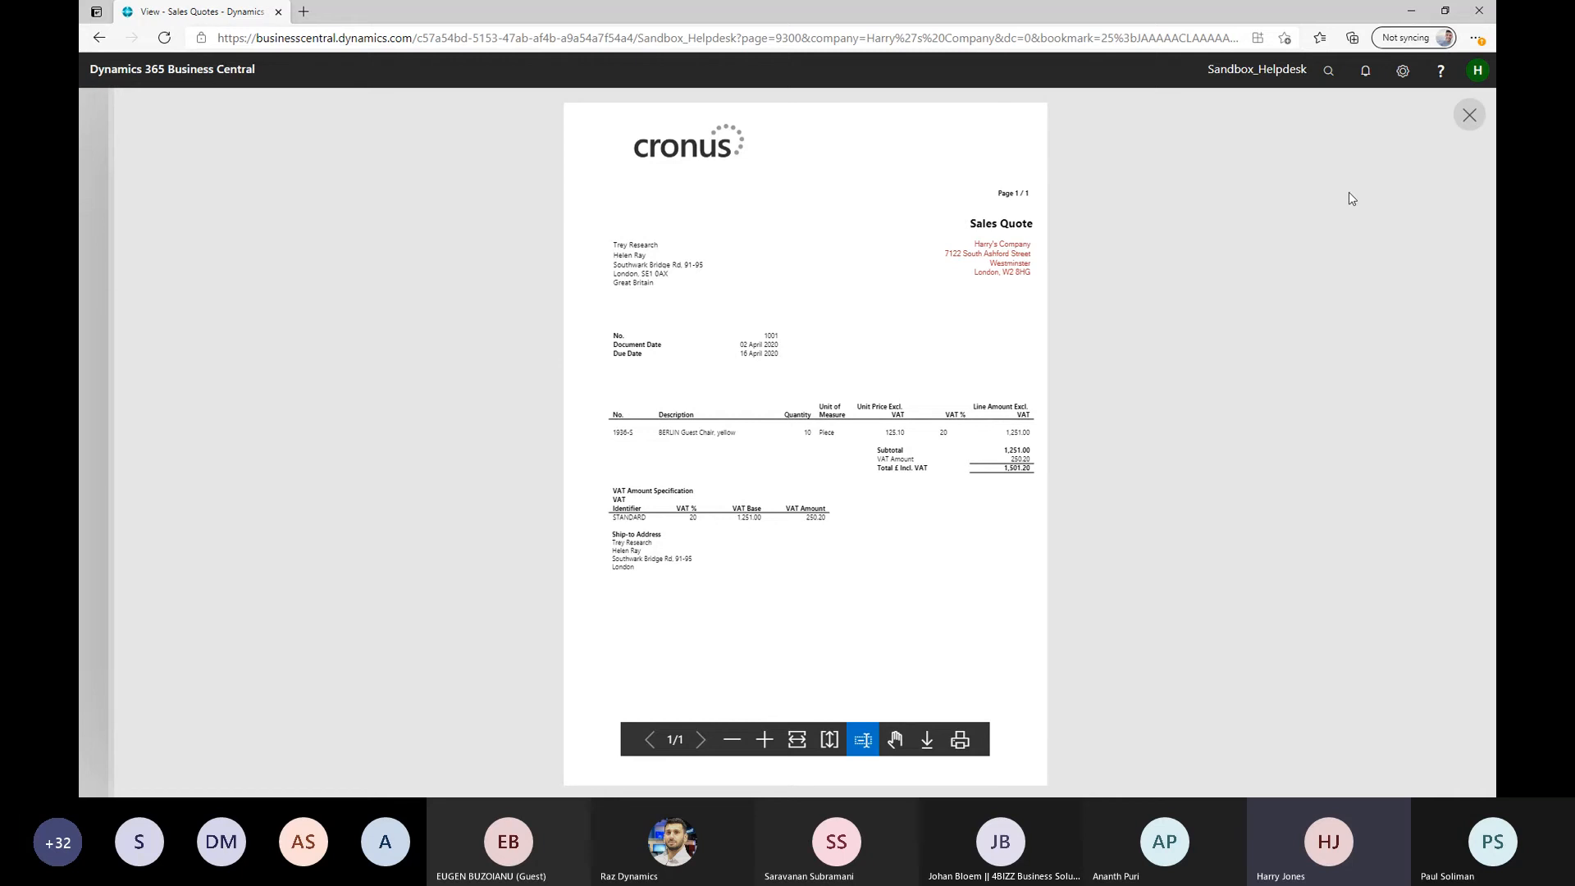
{"action": "left_click", "coordinate": [1467, 115]}
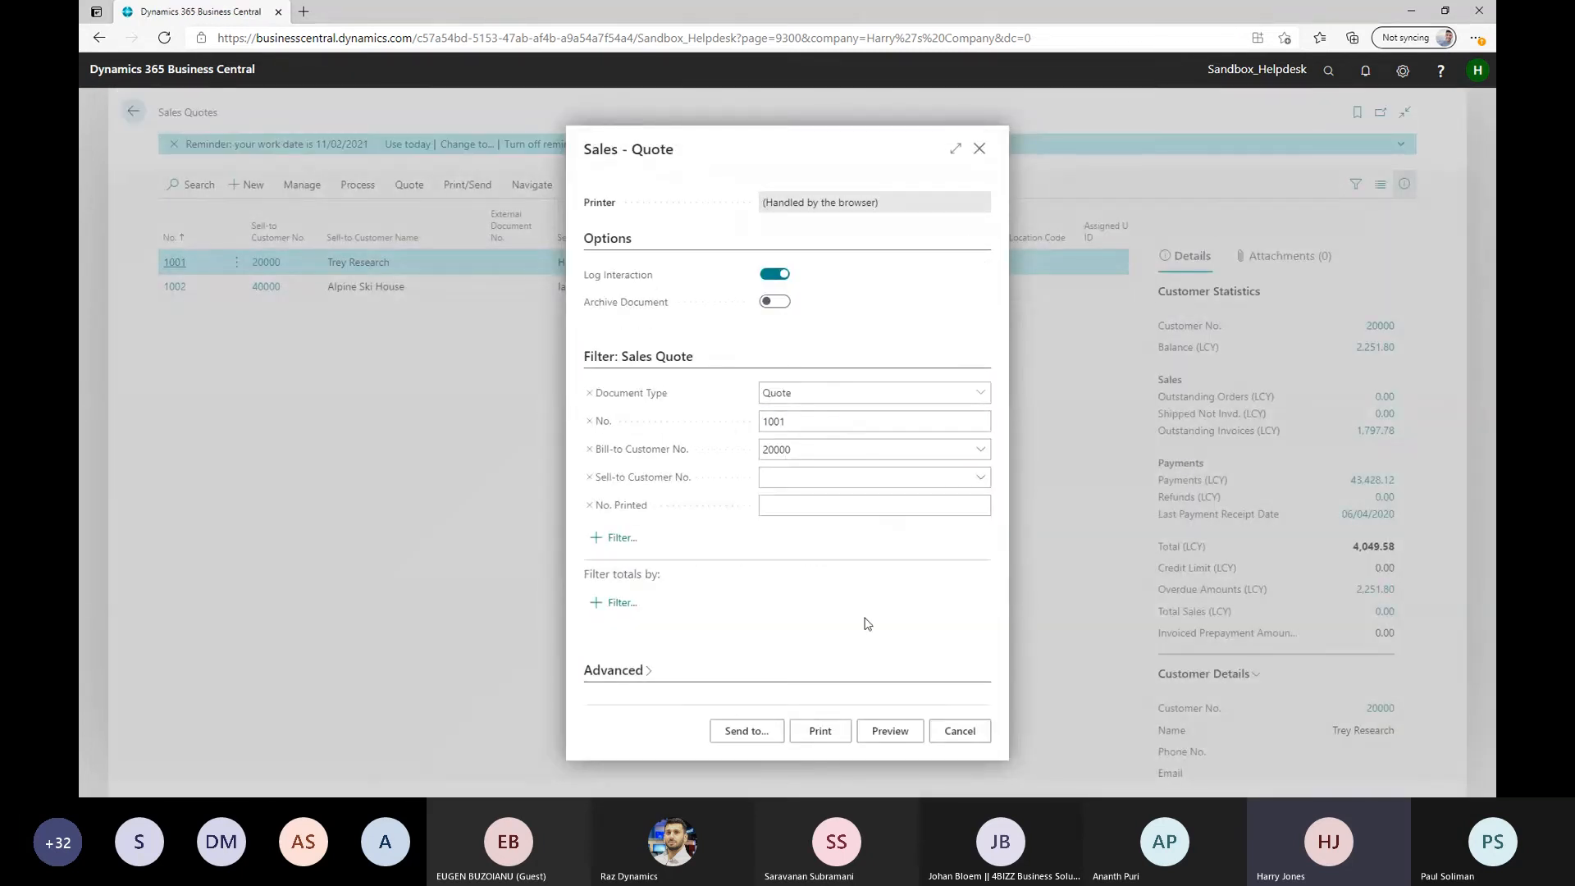
{"action": "left_click", "coordinate": [960, 730]}
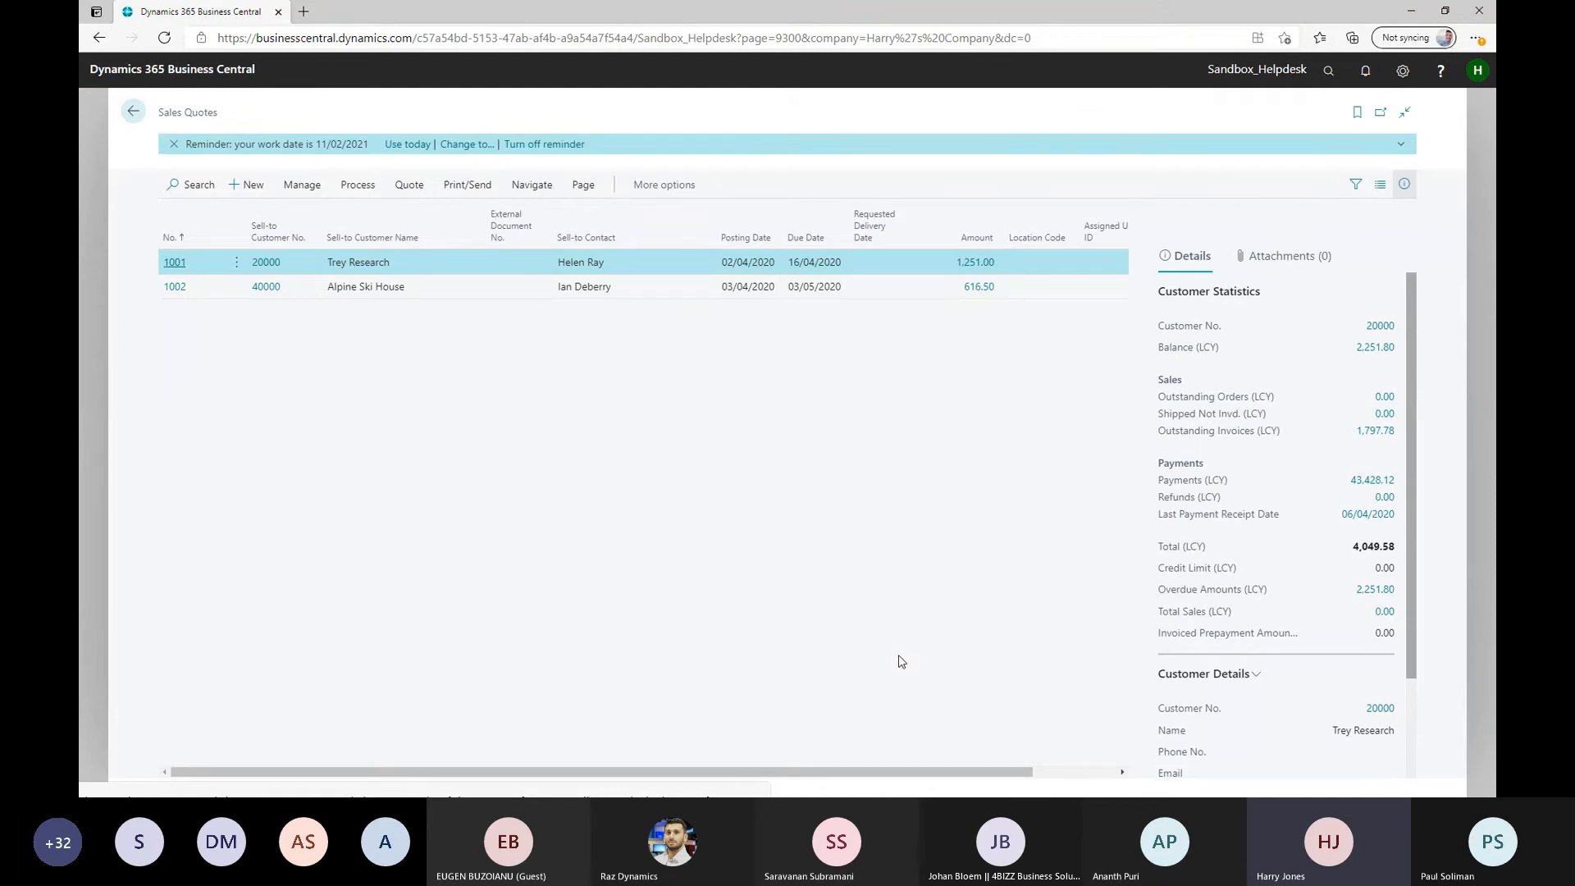
Find the Customers list and open the document layouts of customer Adatum Corporation
{"action": "left_click", "coordinate": [1330, 74]}
{"action": "type", "text": "custom"}
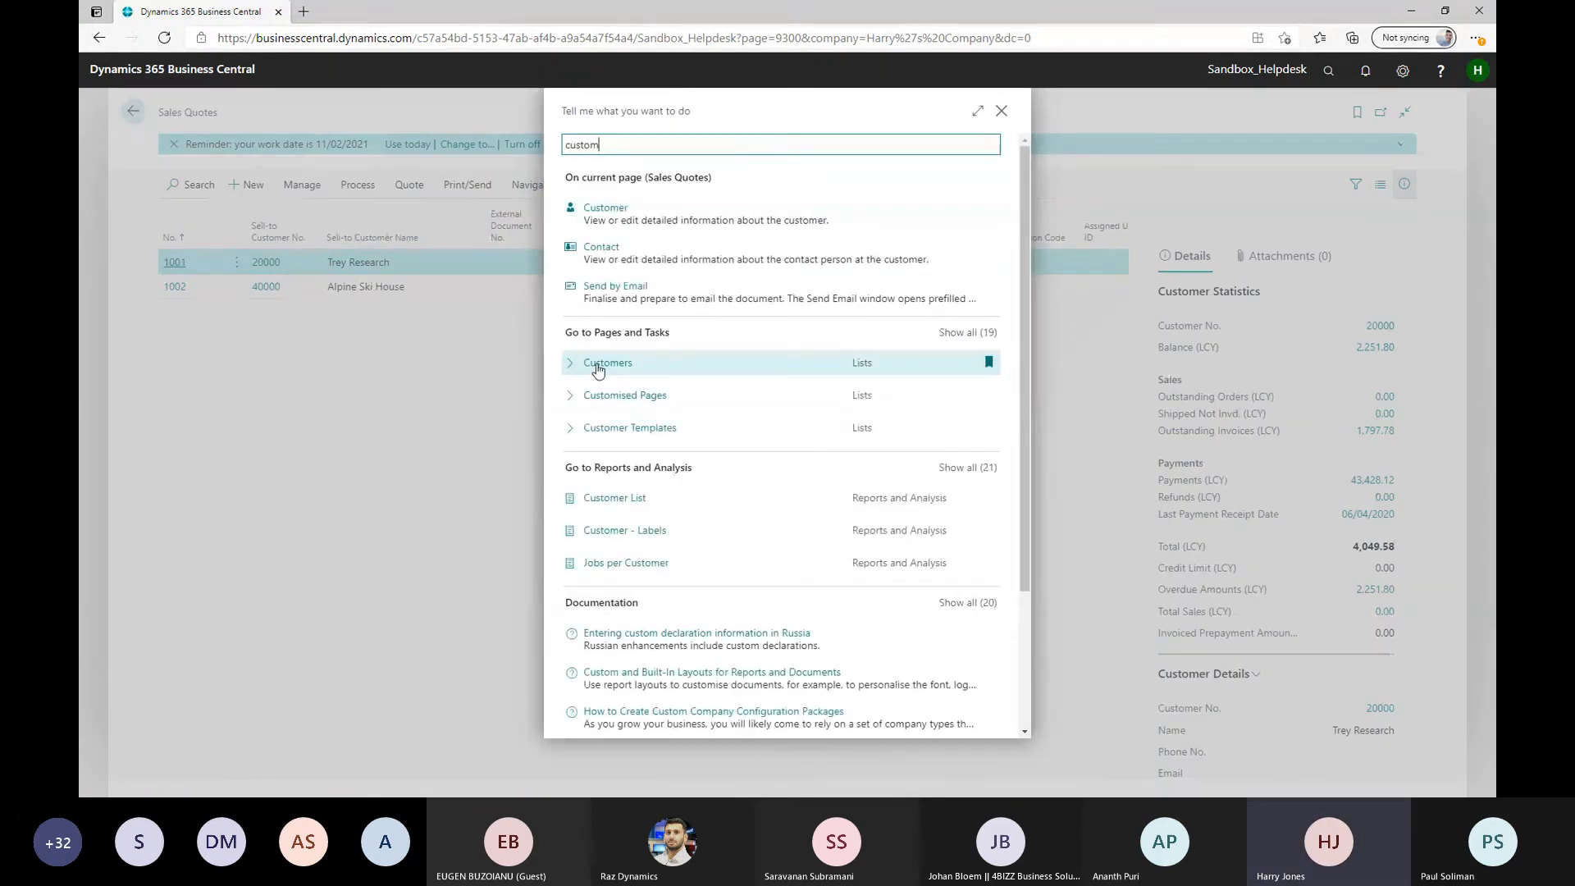
{"action": "left_click", "coordinate": [597, 370]}
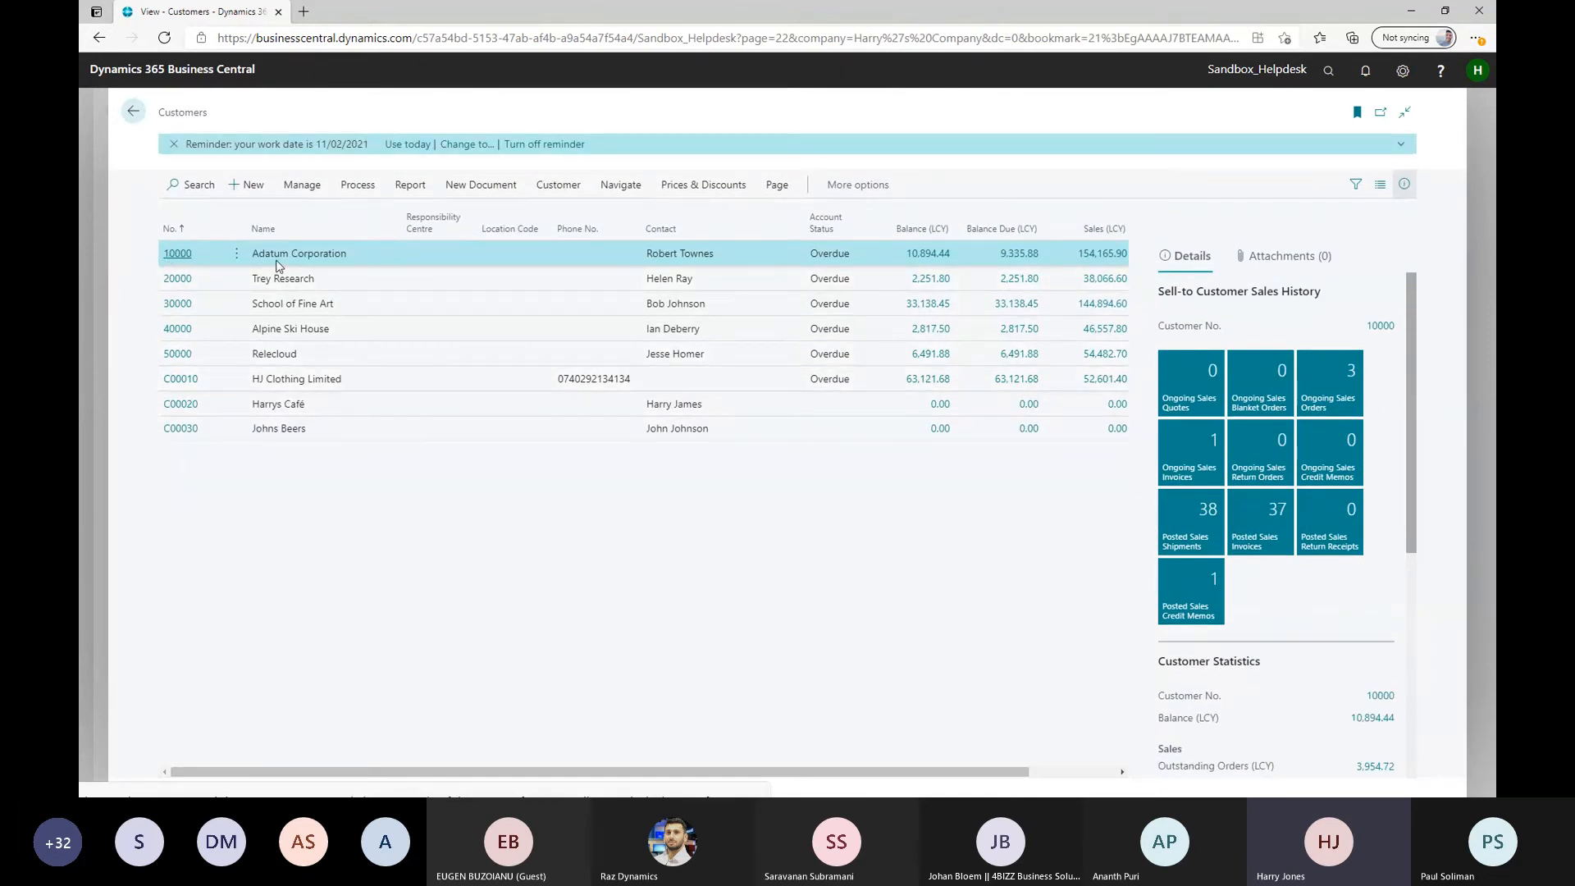
{"action": "left_click", "coordinate": [169, 256]}
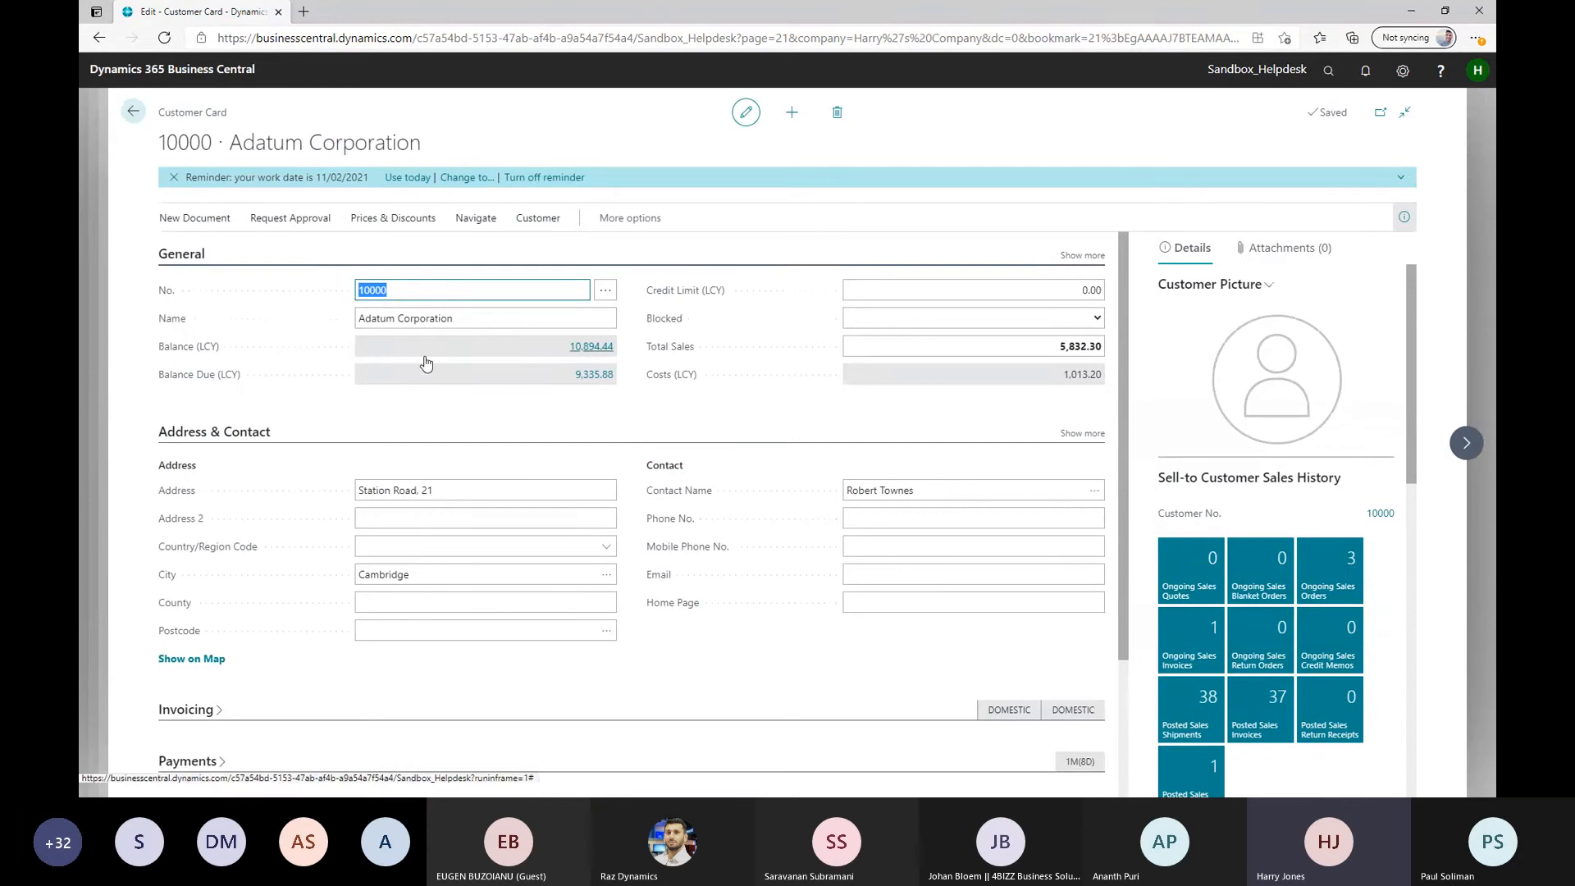
{"action": "left_click", "coordinate": [483, 227]}
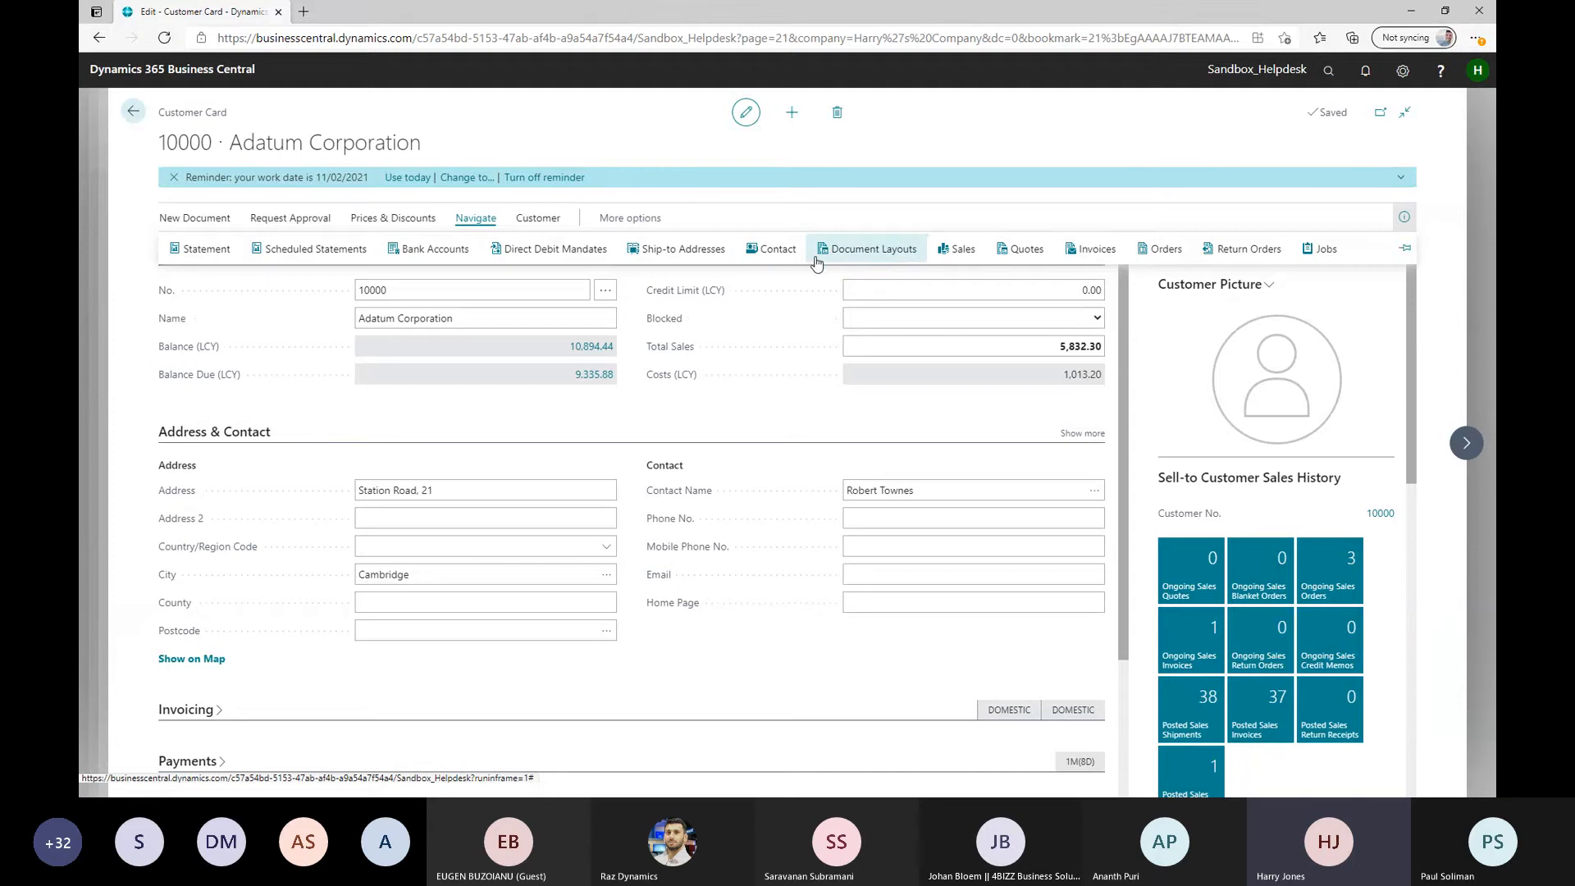
{"action": "left_click", "coordinate": [858, 258]}
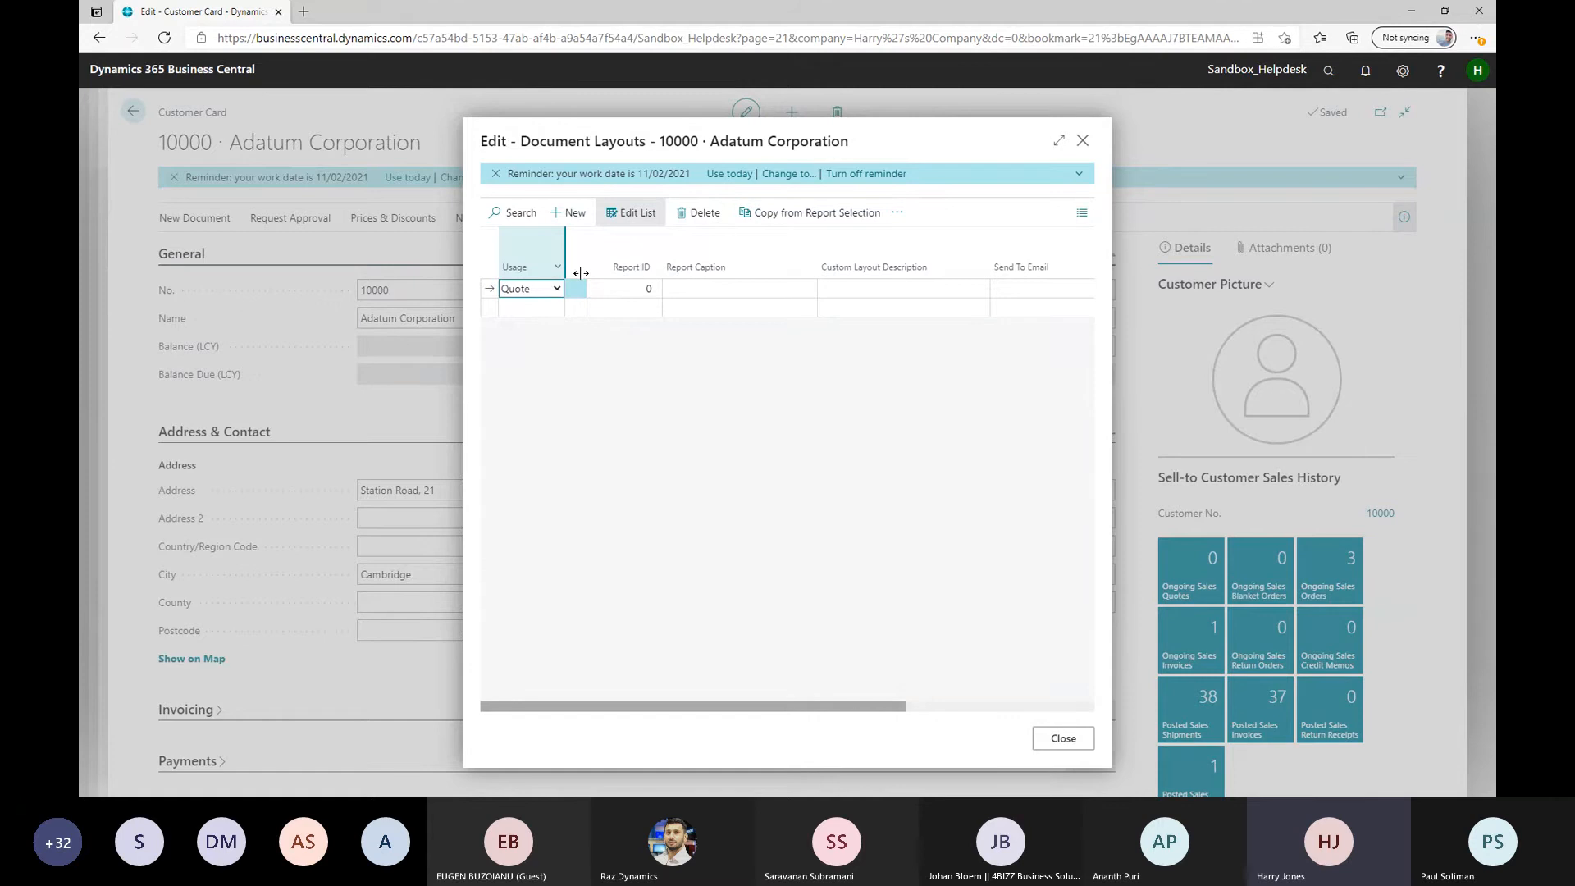
Assign report 13 VAT Register to the Quote usage line and close Adatum Corporation's document layouts
{"action": "left_click", "coordinate": [653, 293]}
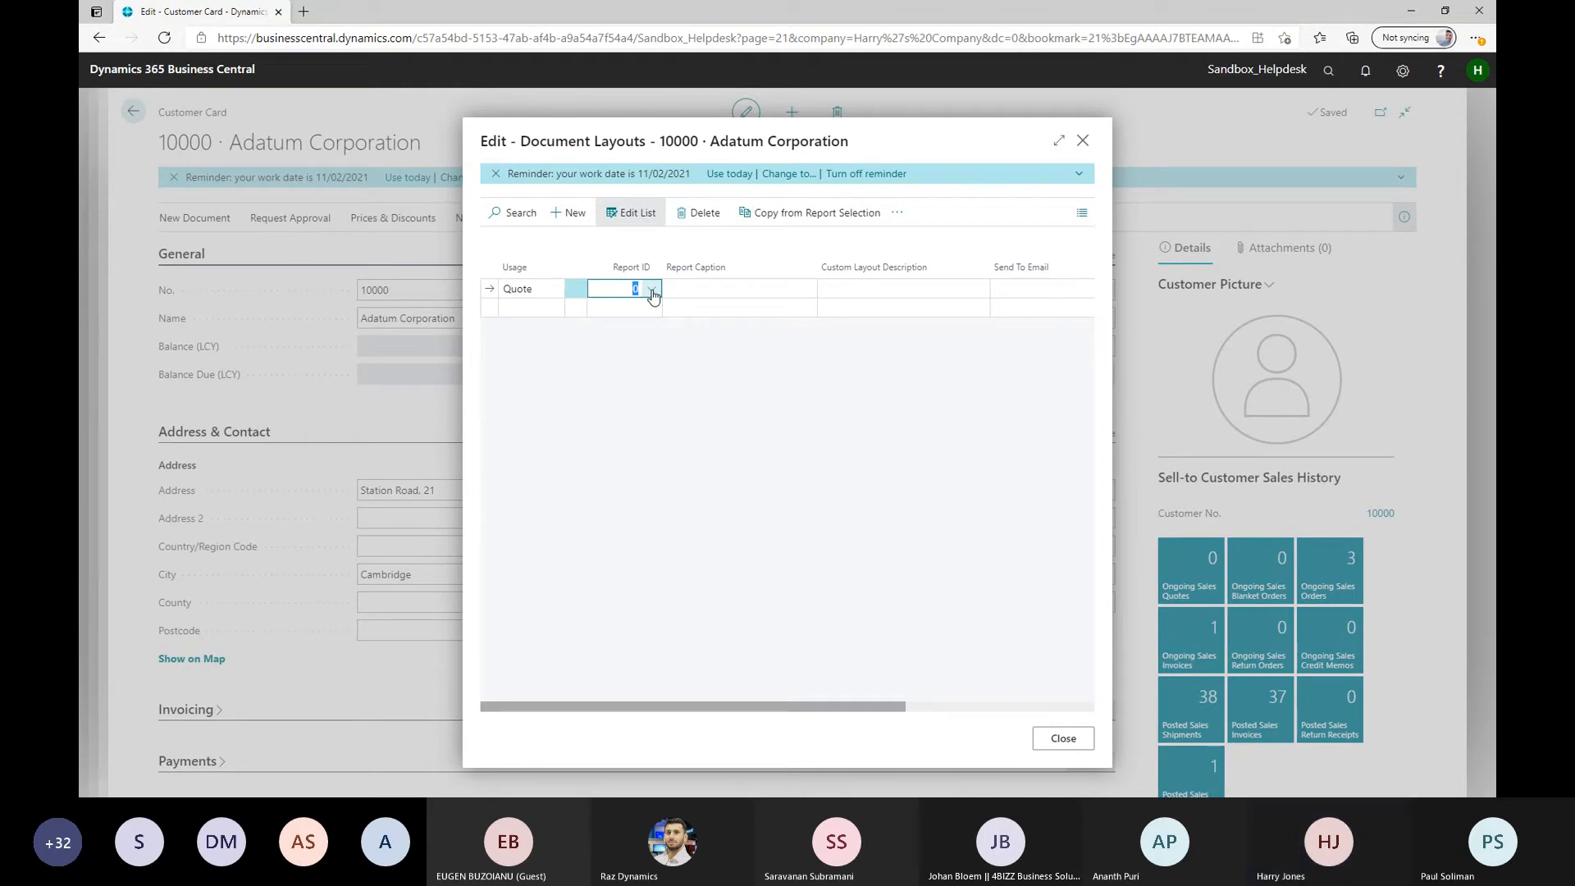
{"action": "left_click", "coordinate": [654, 293]}
{"action": "scroll", "coordinate": [698, 392], "scroll_direction": "down", "scroll_amount": 2}
{"action": "scroll", "coordinate": [699, 393], "scroll_direction": "down", "scroll_amount": 5}
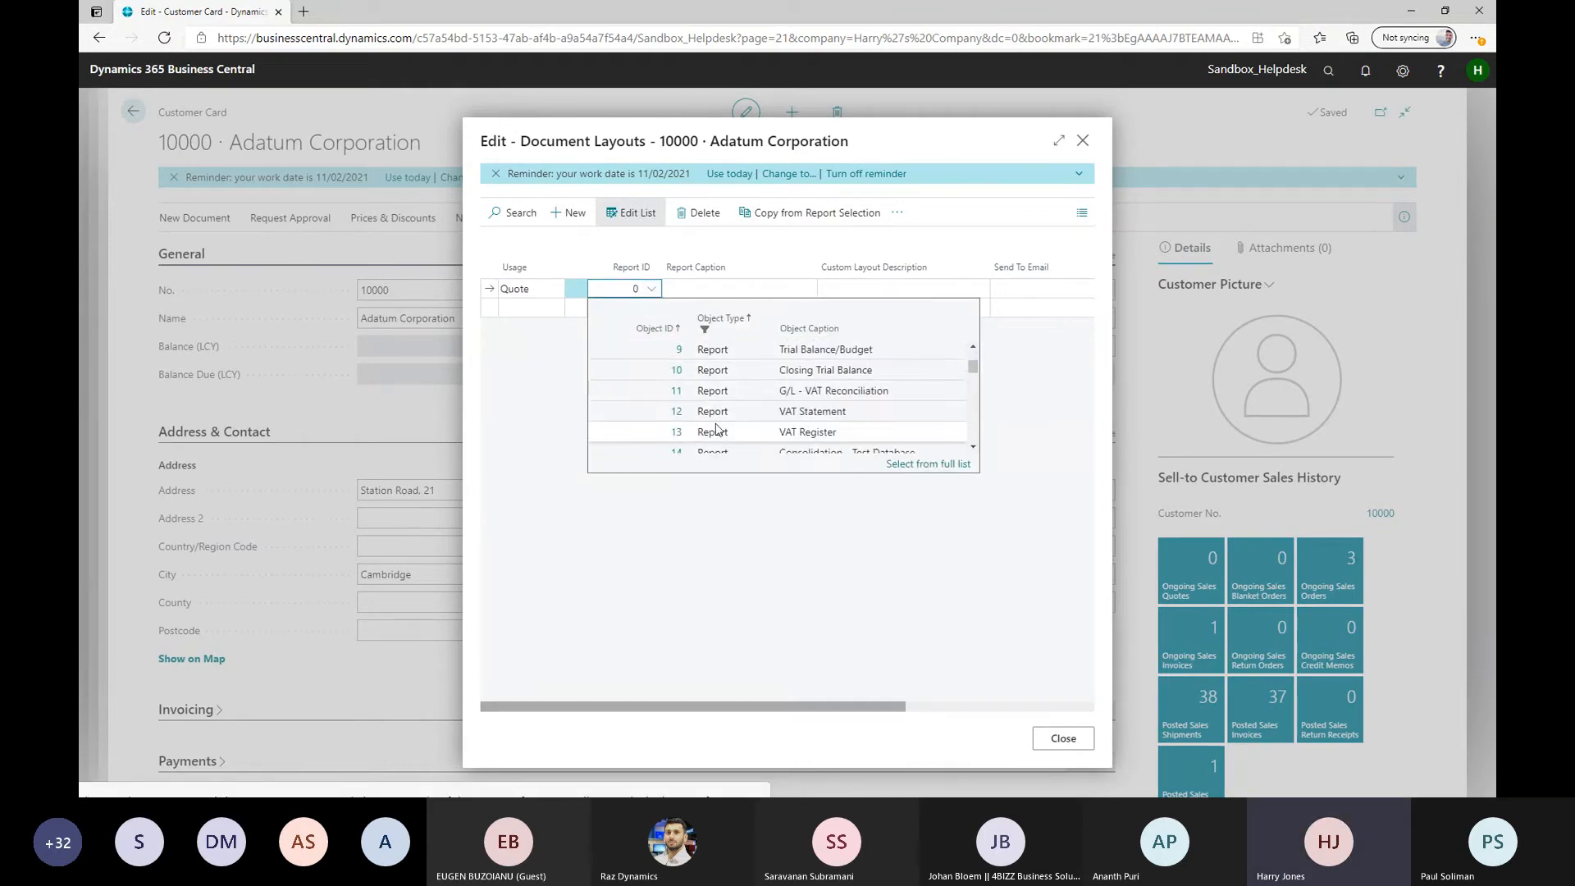
{"action": "scroll", "coordinate": [681, 378], "scroll_direction": "up", "scroll_amount": 2}
{"action": "left_click", "coordinate": [678, 367]}
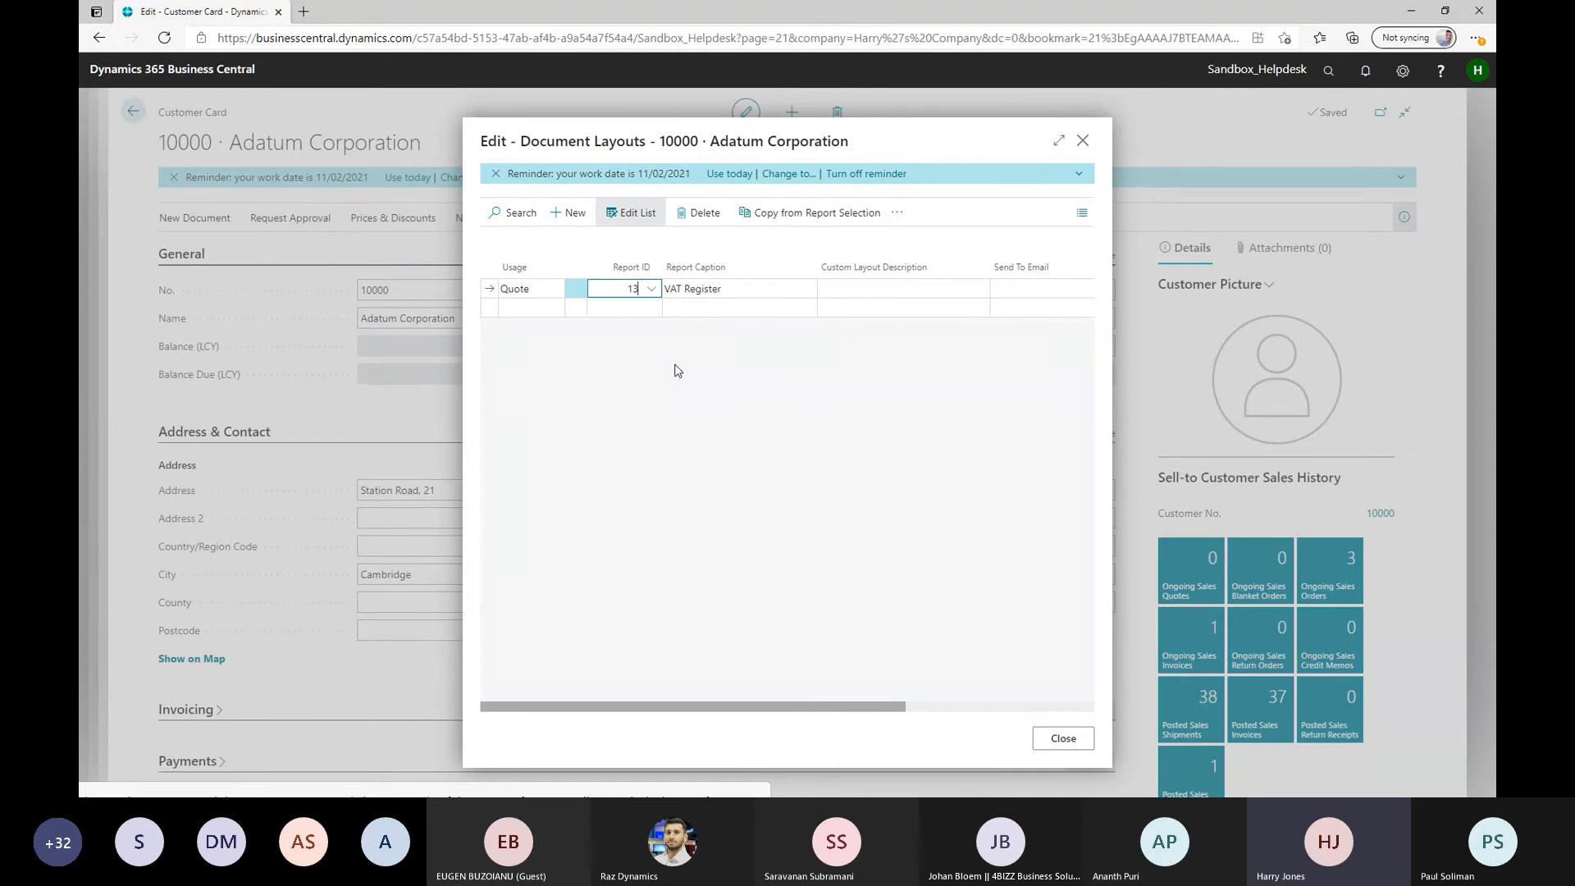
{"action": "key", "text": "Tab"}
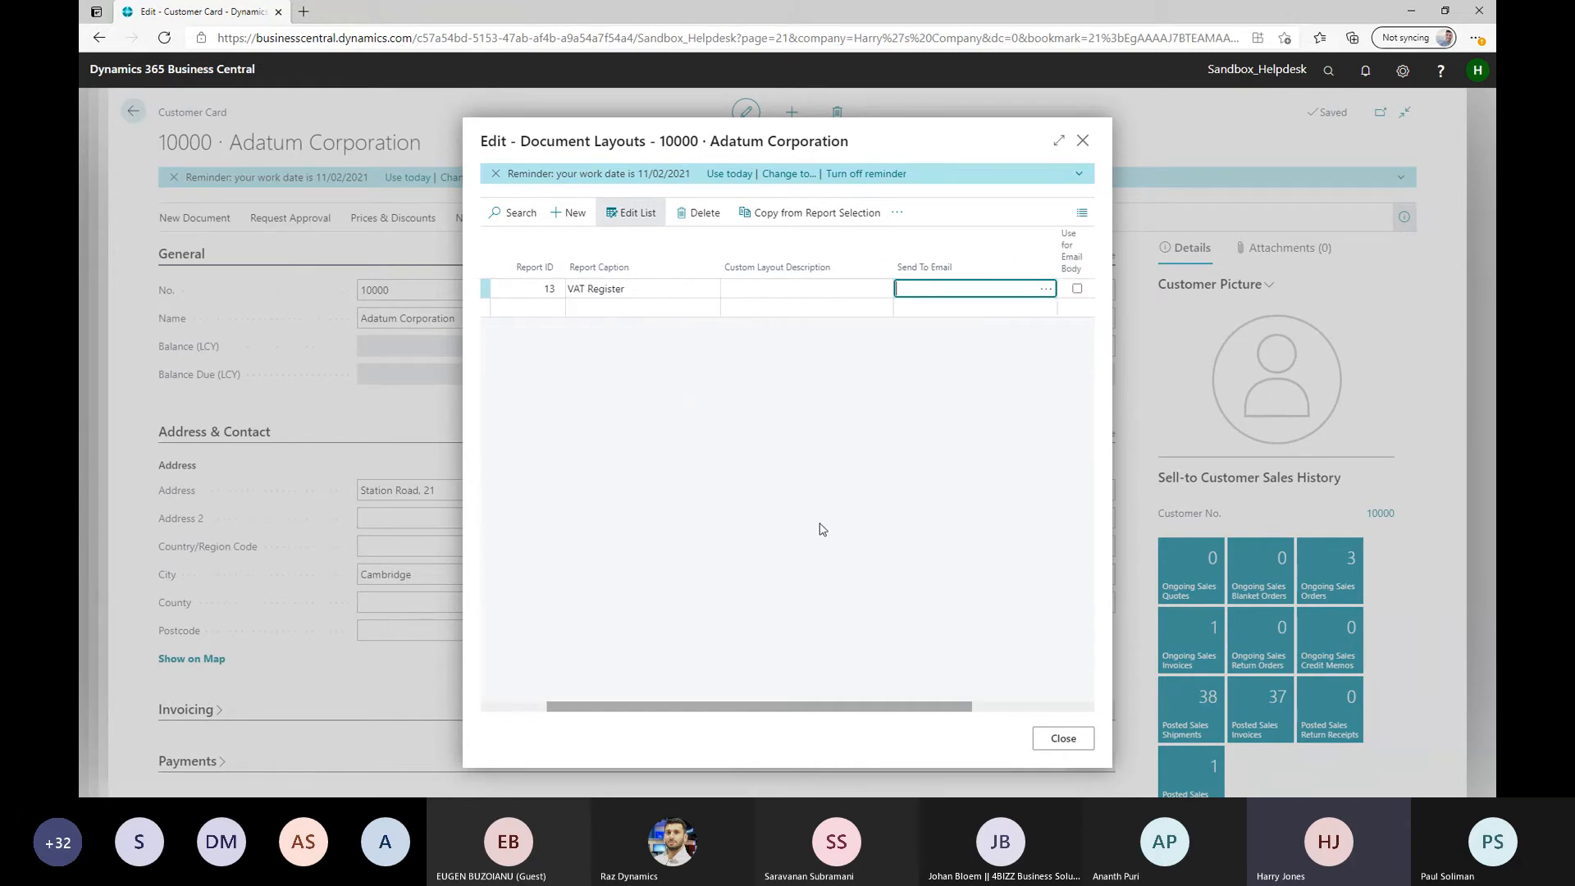
{"action": "left_click_drag", "start_coordinate": [767, 706], "coordinate": [584, 706]}
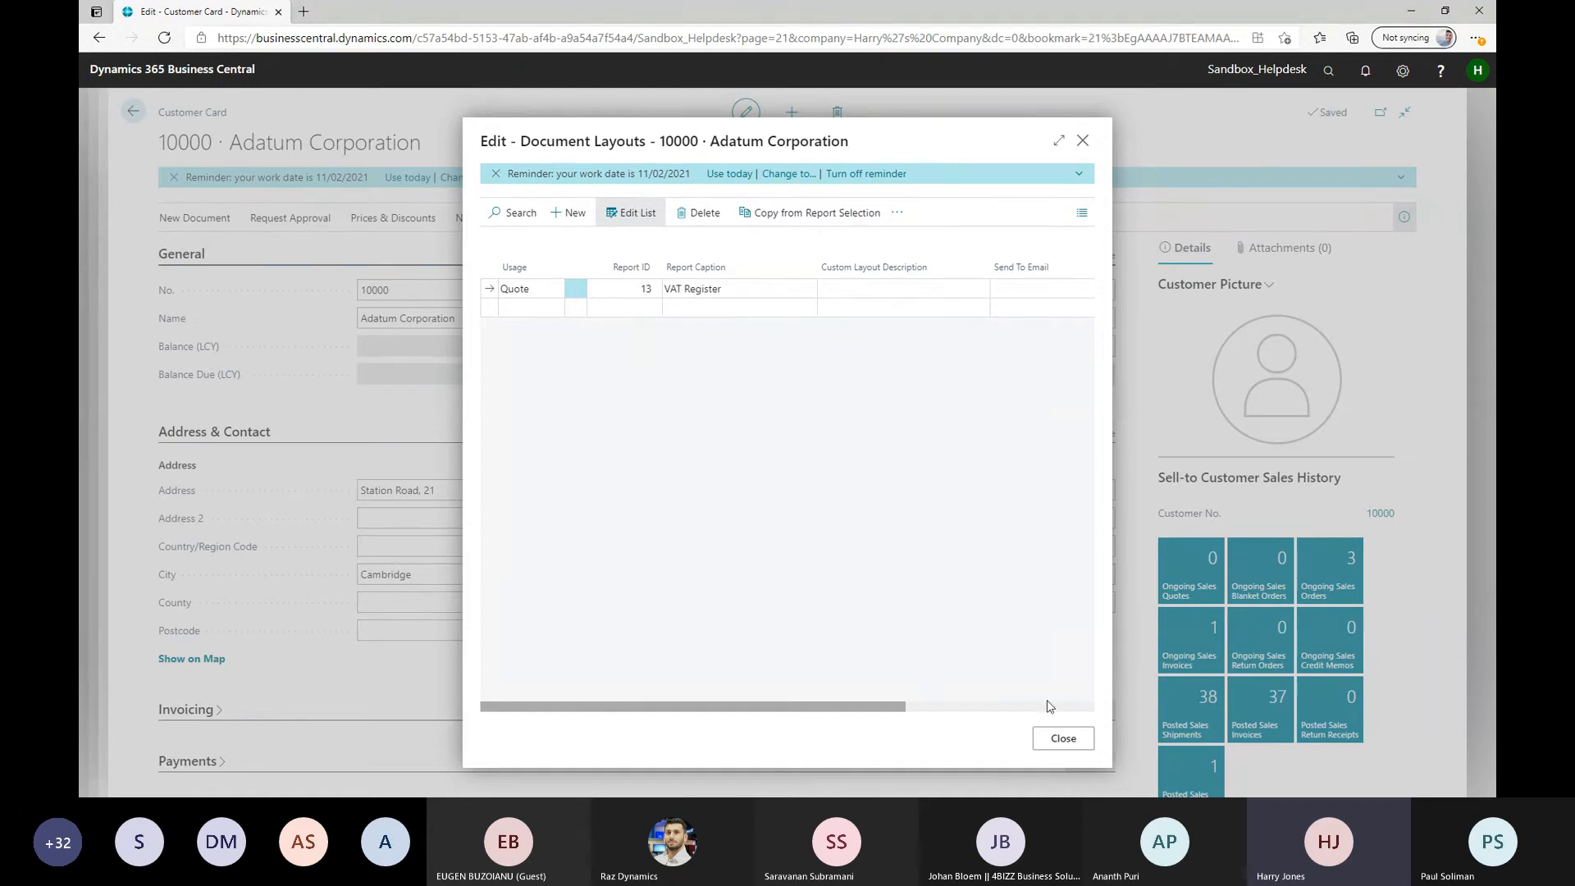
{"action": "left_click", "coordinate": [1064, 739]}
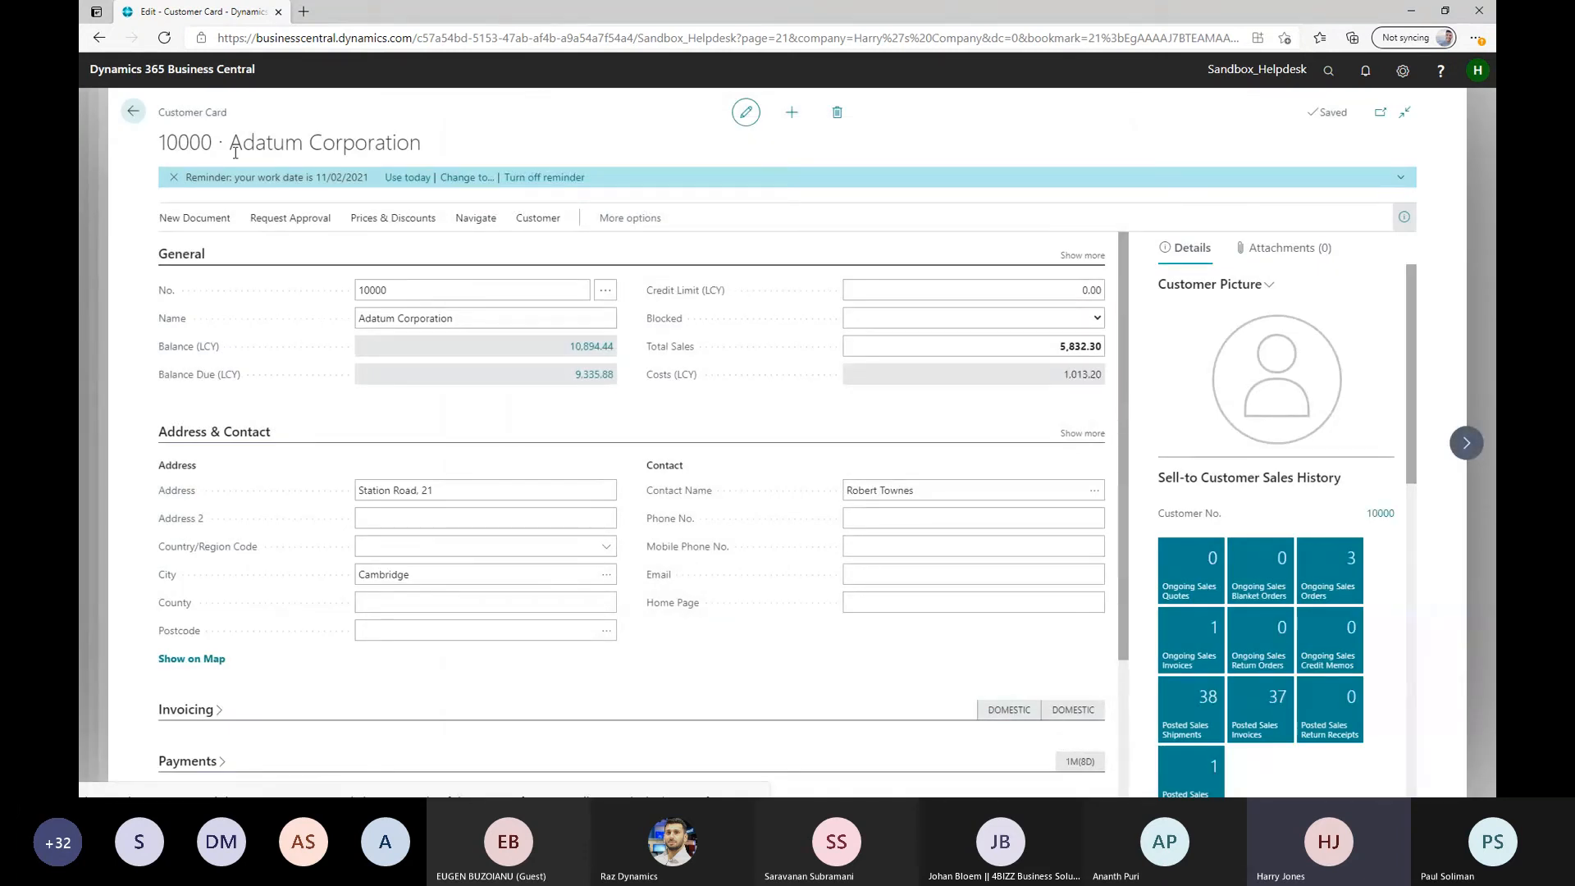
Leave the customer card, find the Vendors list, and open the document layouts of vendor Fabrikam, Inc
{"action": "left_click", "coordinate": [133, 112]}
{"action": "left_click", "coordinate": [1327, 73]}
{"action": "type", "text": "vendor"}
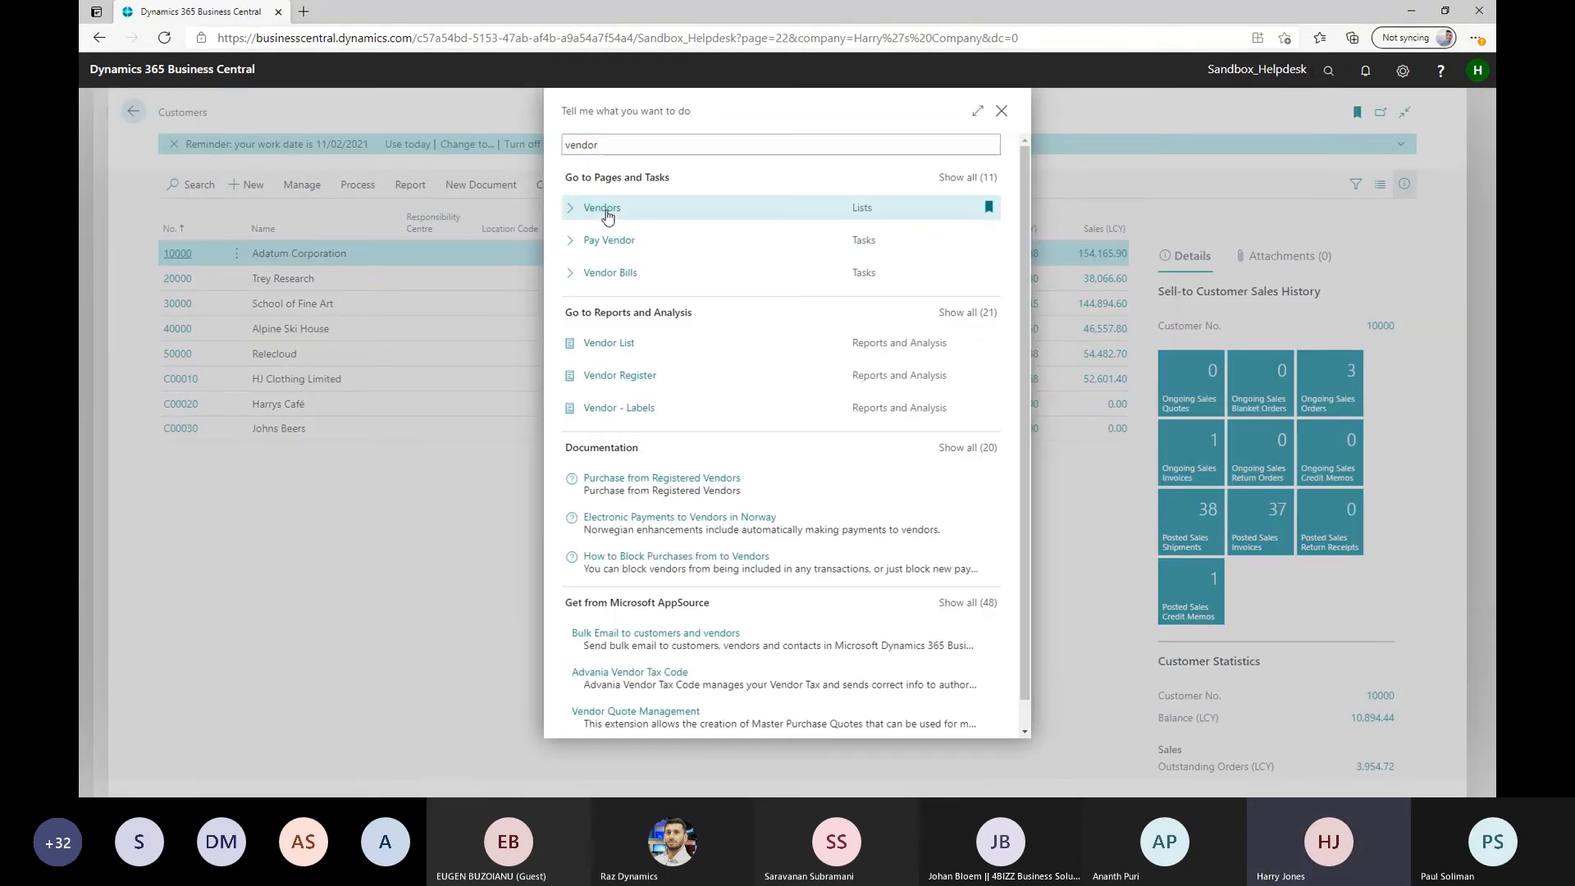
{"action": "left_click", "coordinate": [607, 216]}
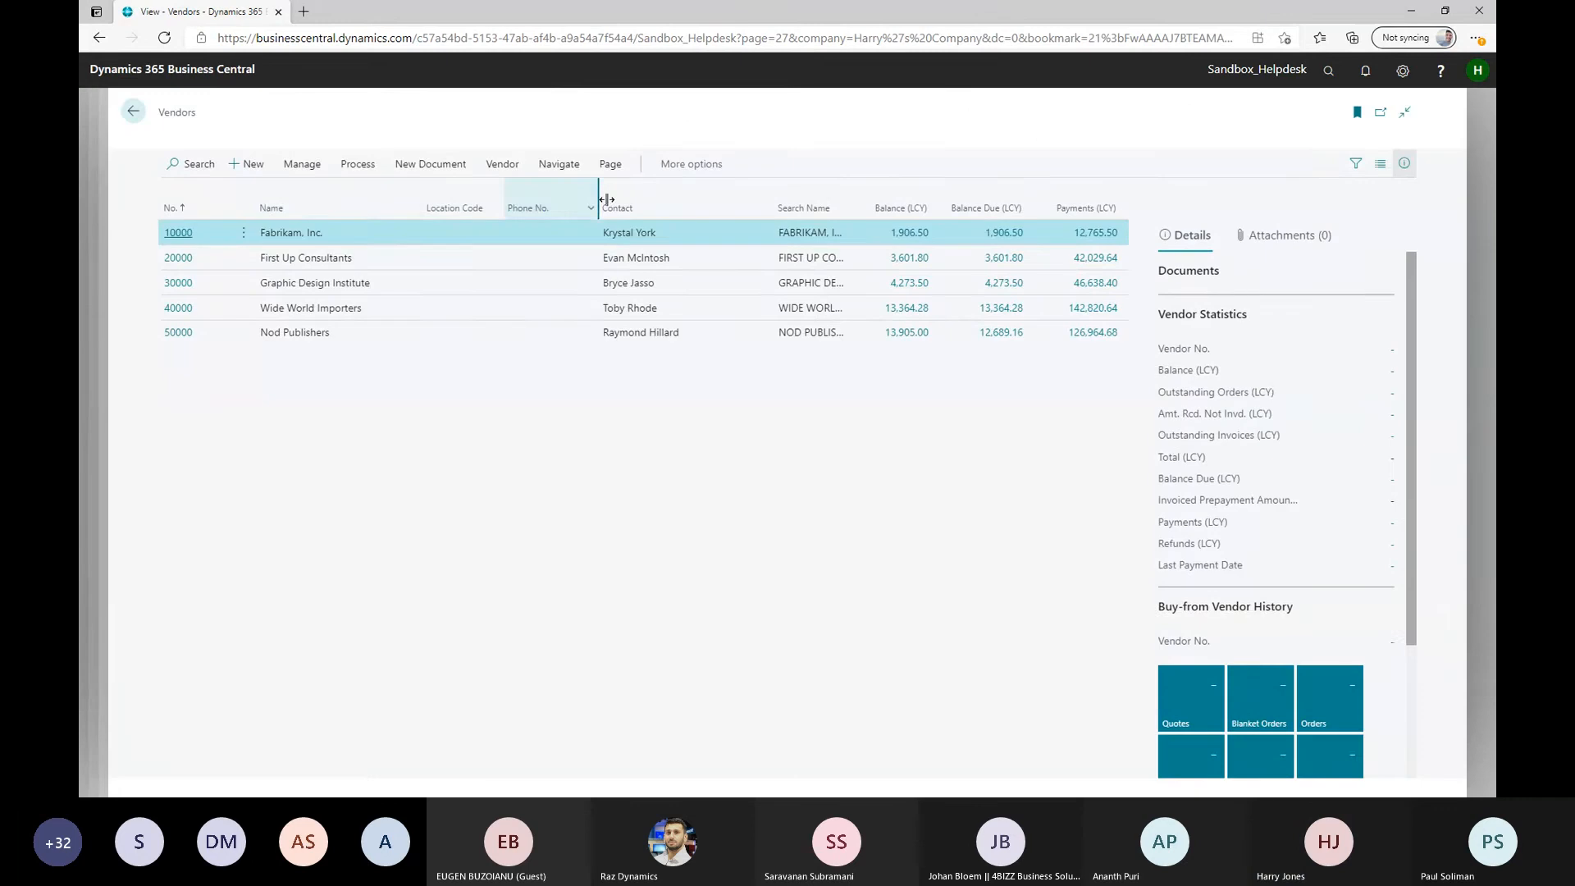
{"action": "left_click", "coordinate": [555, 186]}
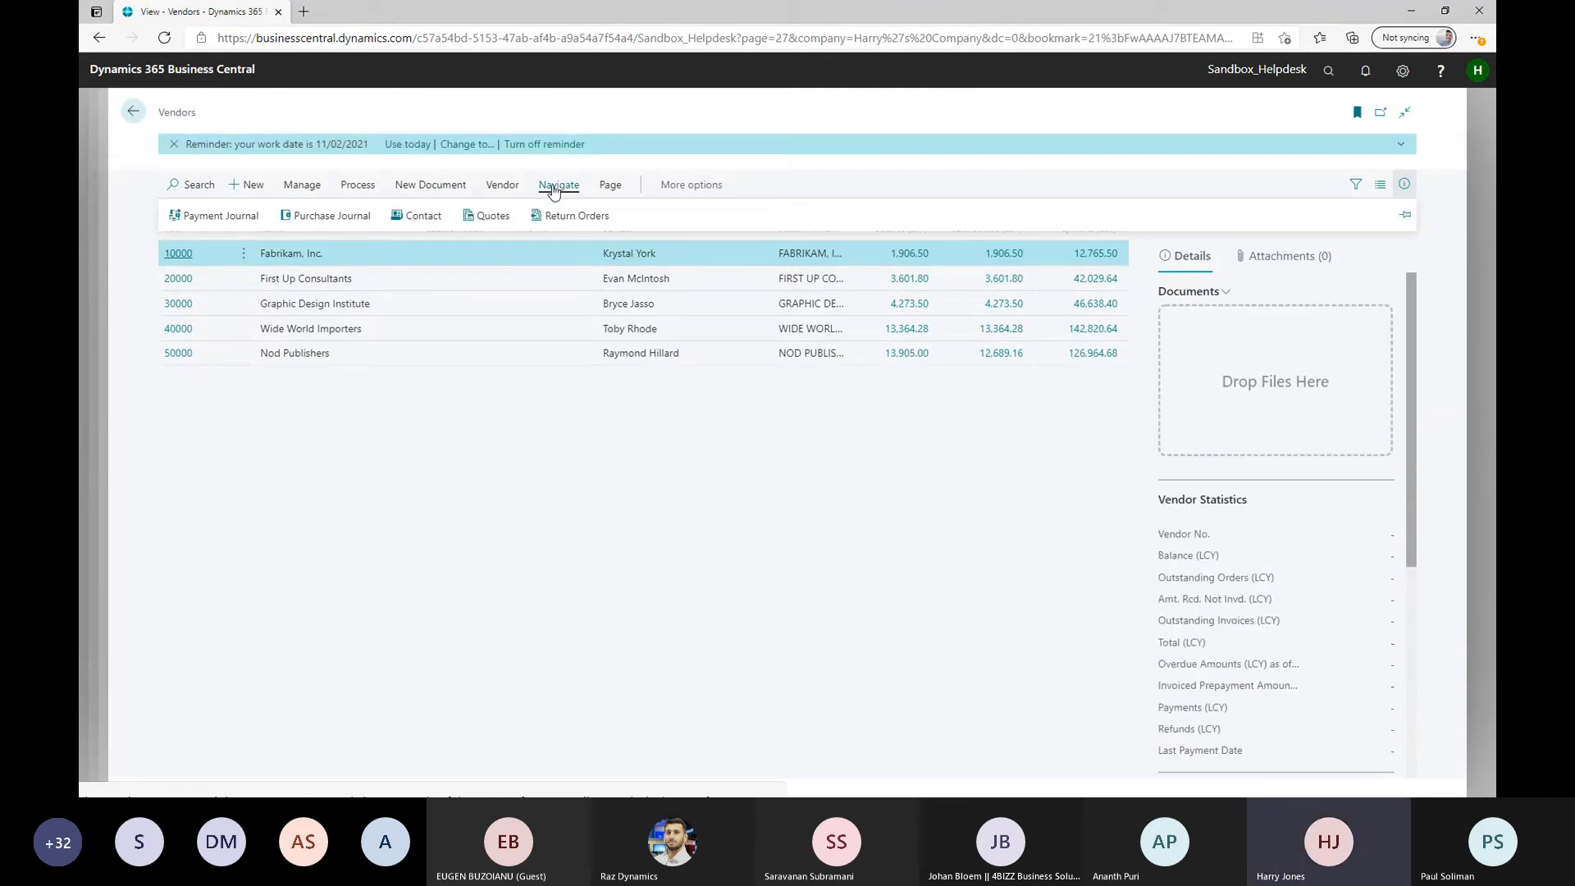
{"action": "left_click", "coordinate": [178, 253]}
{"action": "left_click", "coordinate": [432, 220]}
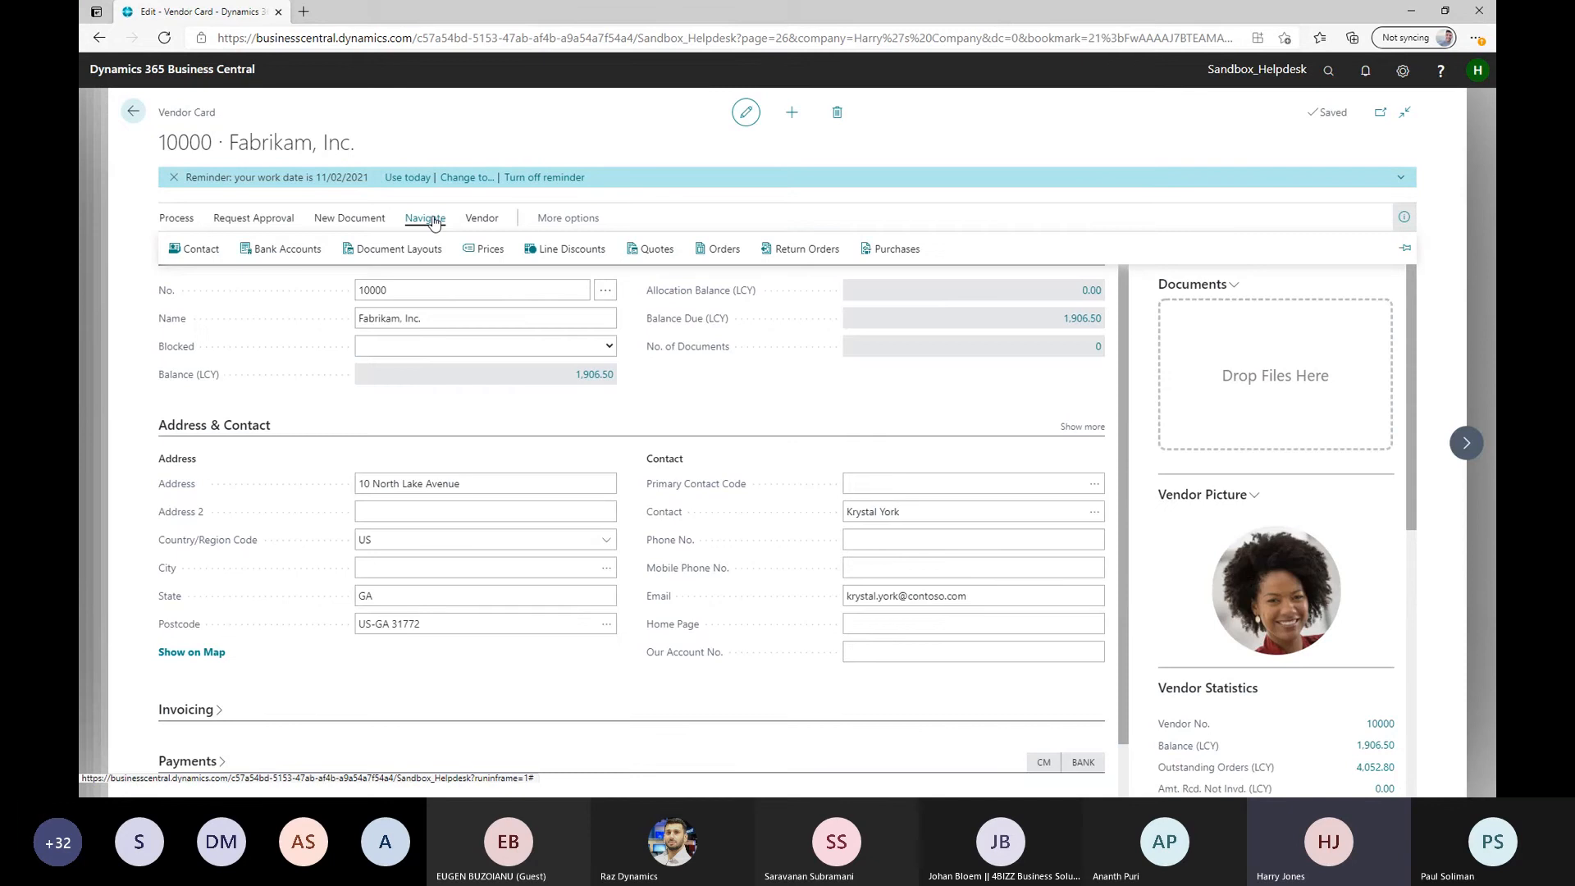
{"action": "left_click", "coordinate": [396, 250]}
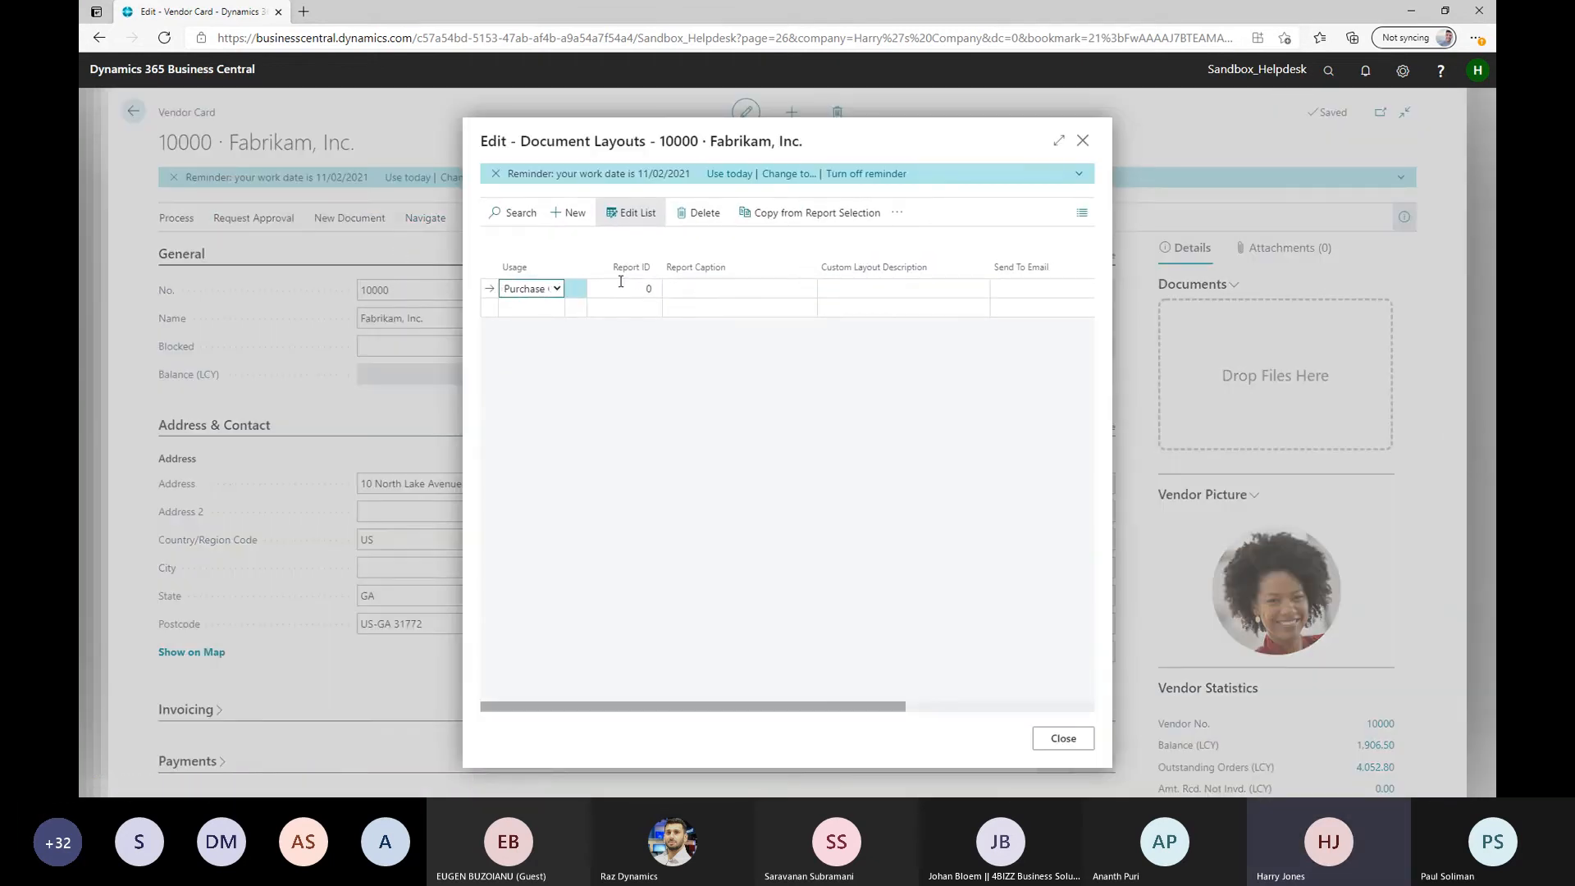
View the reports available for the Purchase Order usage line, close the document layouts without choosing one, and return to the vendor list
{"action": "left_click", "coordinate": [629, 288]}
{"action": "left_click", "coordinate": [653, 290]}
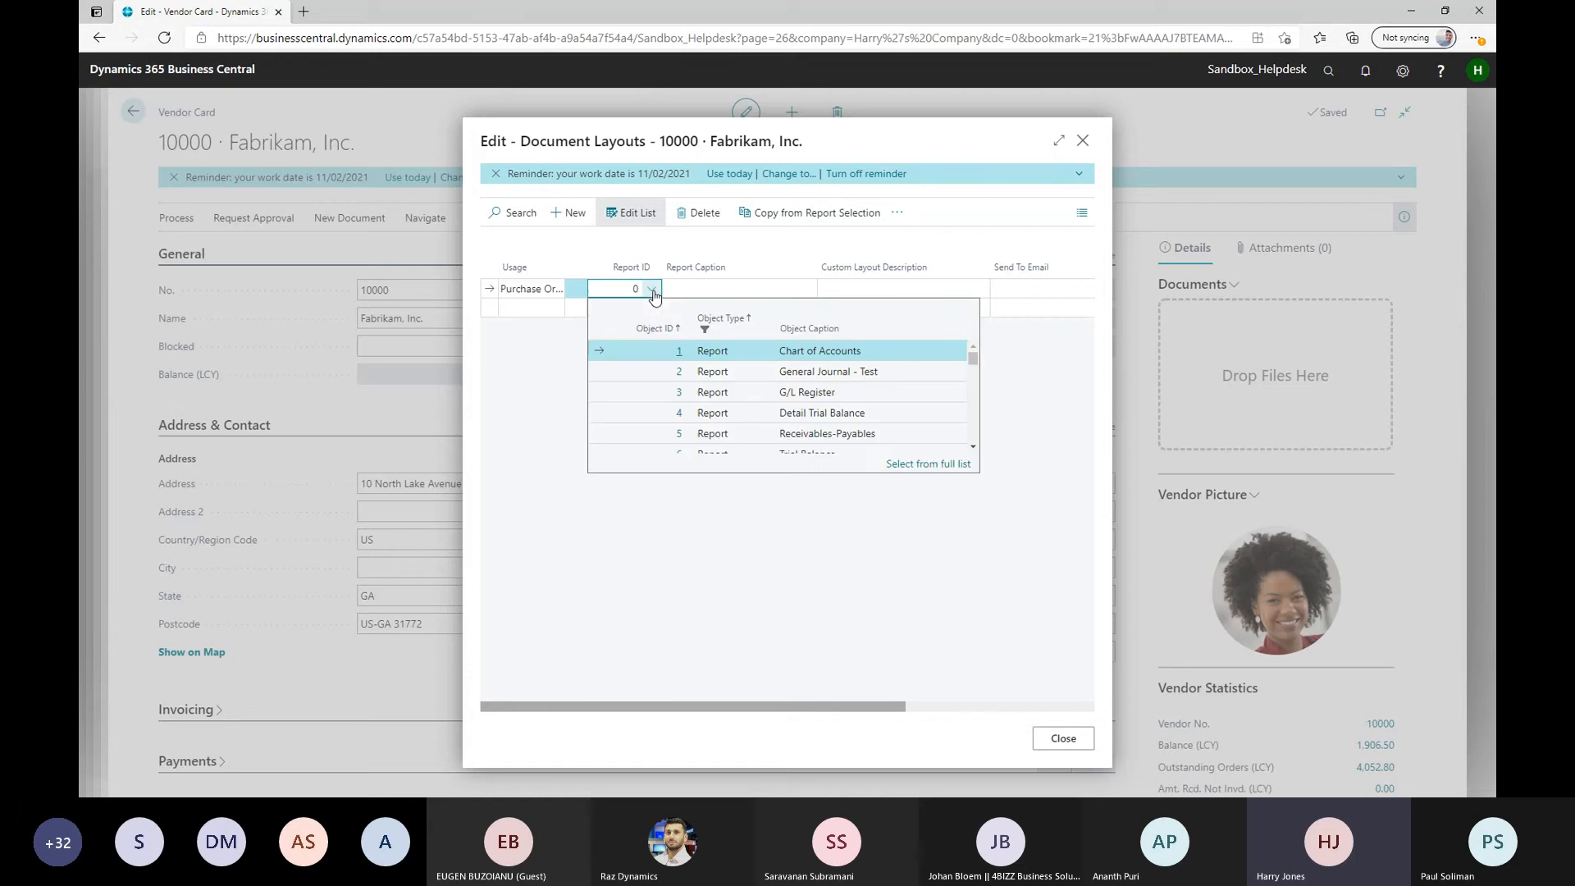
{"action": "left_click", "coordinate": [661, 583]}
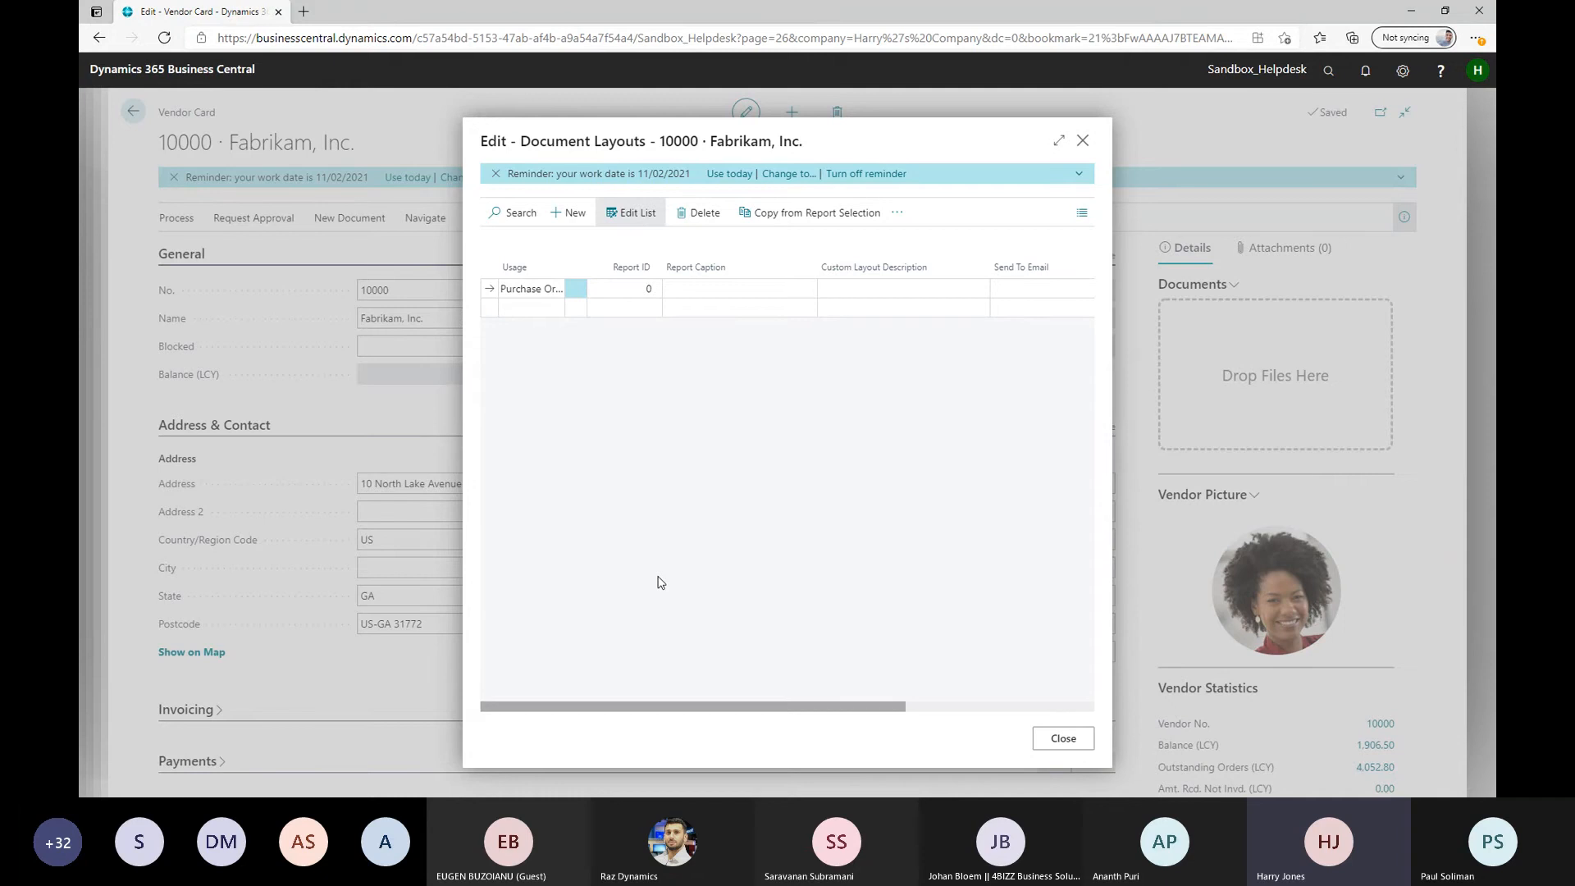
{"action": "left_click", "coordinate": [1063, 739]}
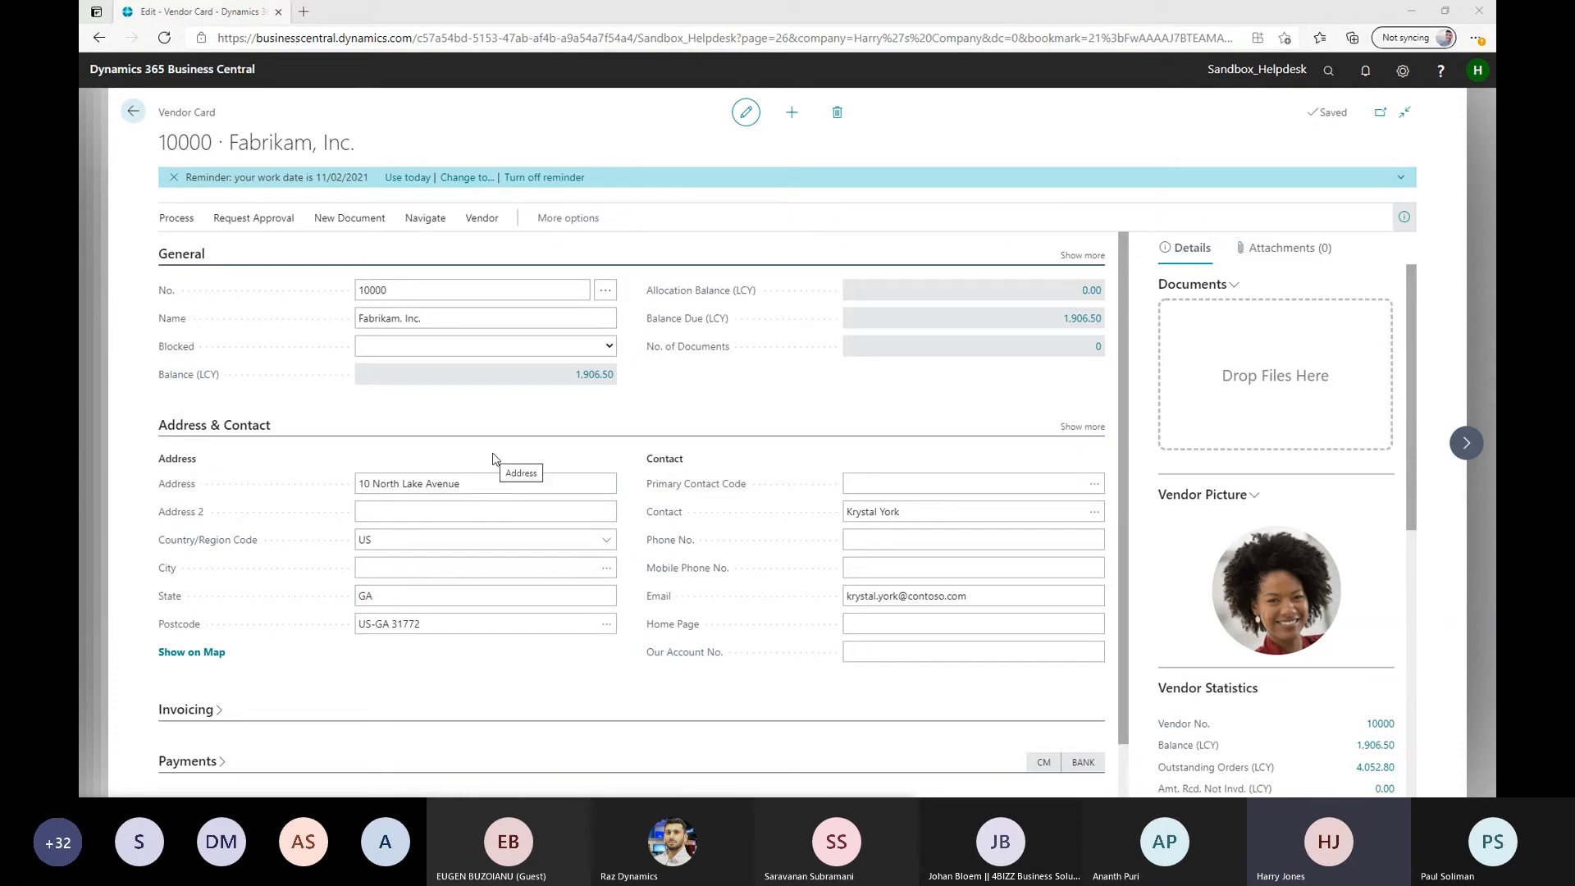
{"action": "left_click", "coordinate": [134, 114]}
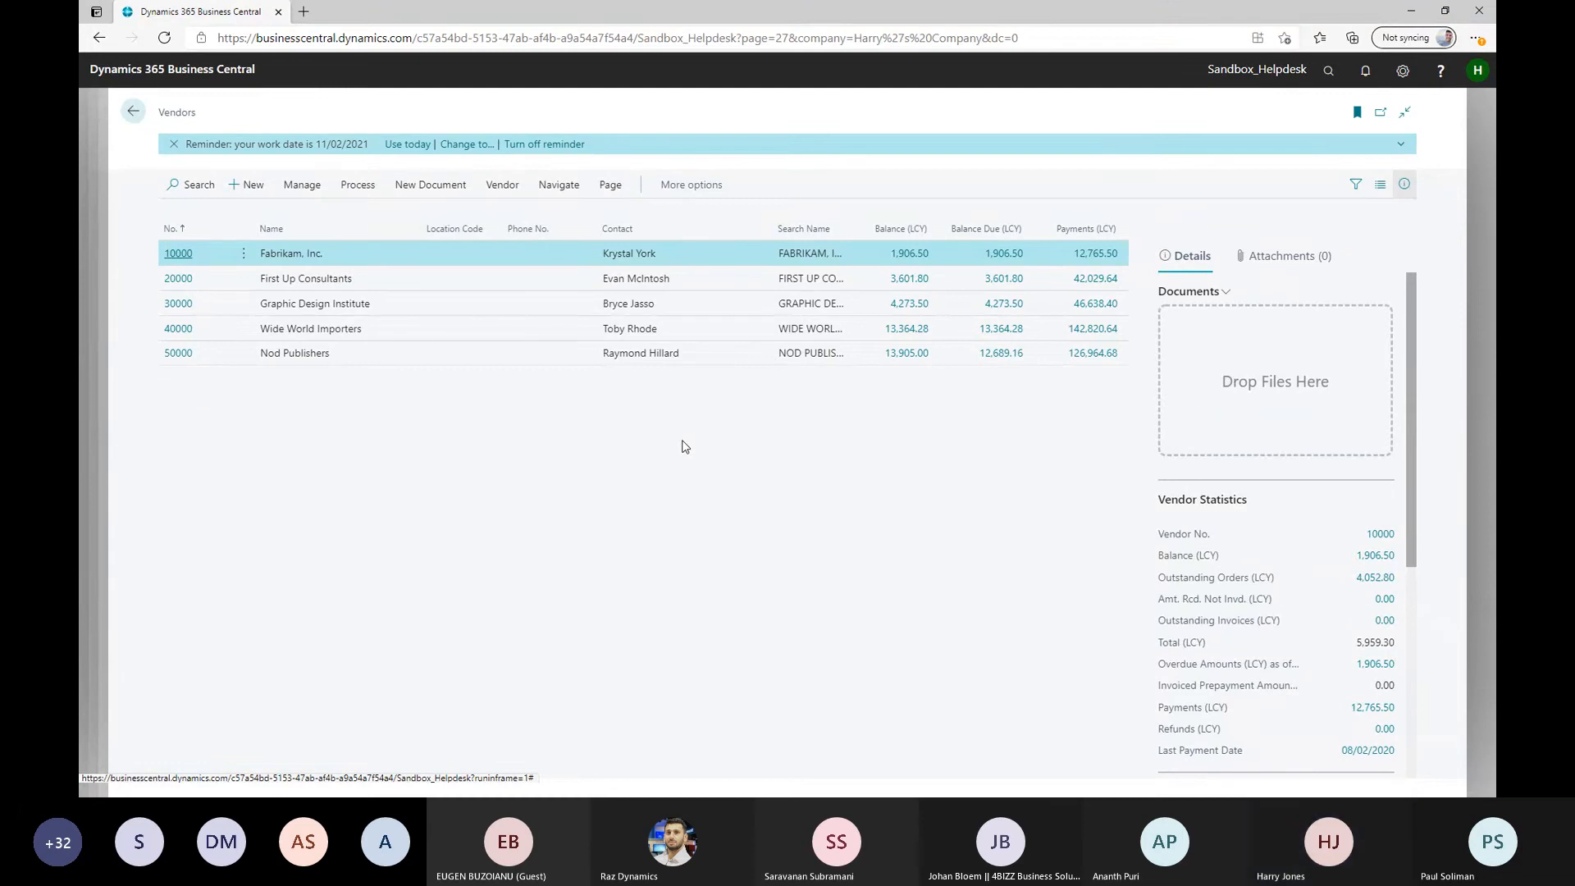
Search the application's pages for "report layout" and view the matching pages
{"action": "left_click", "coordinate": [1328, 71]}
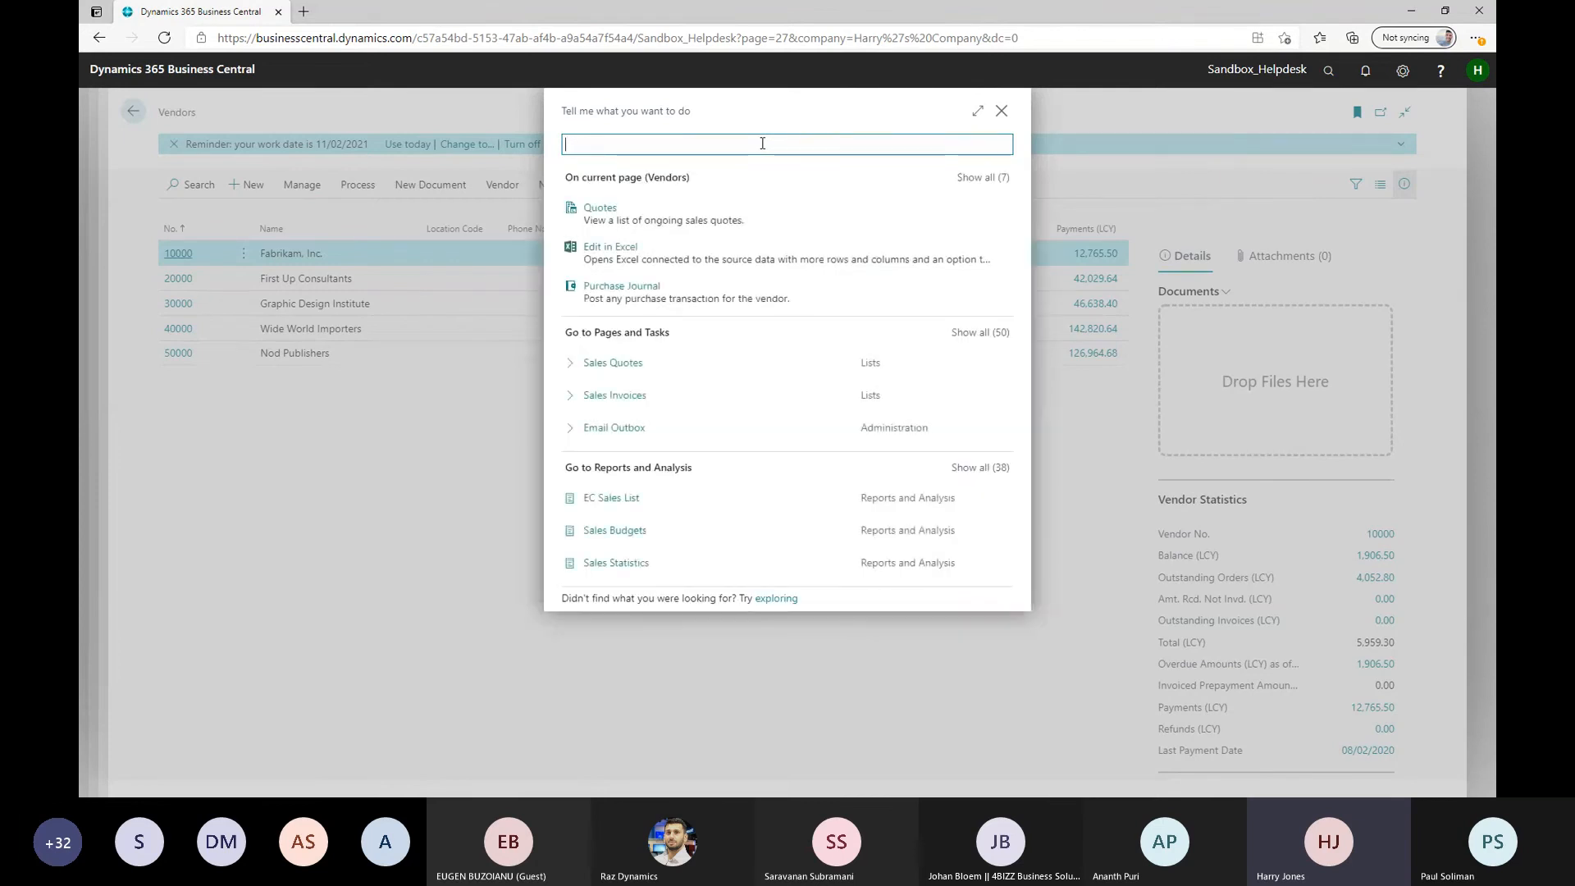
{"action": "key", "text": "BackSpace"}
{"action": "key", "text": "BackSpace"}
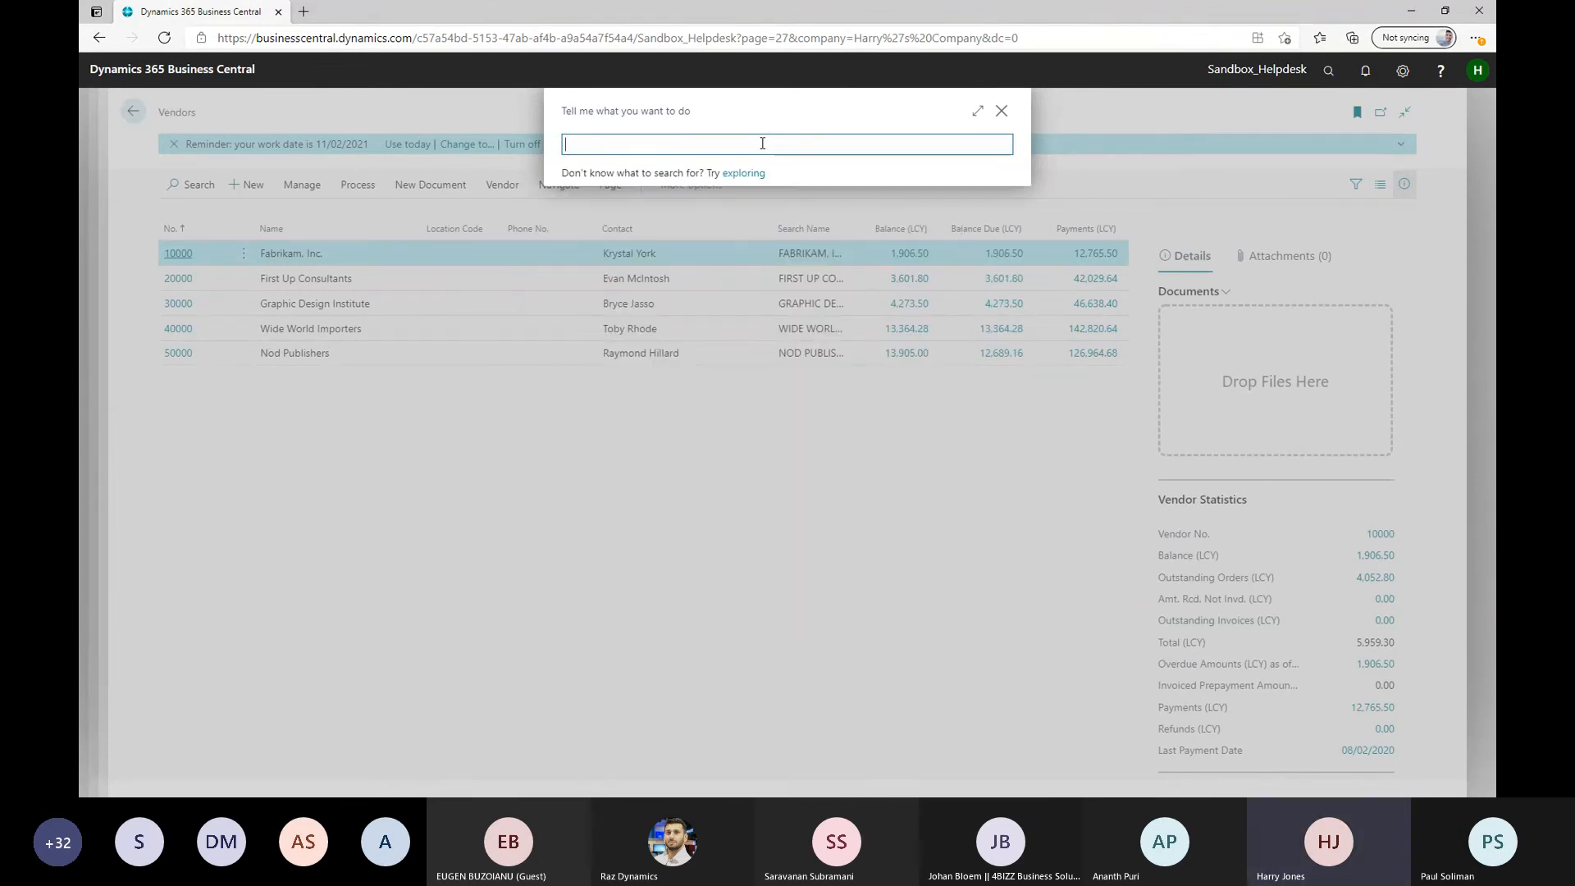
{"action": "type", "text": "report"}
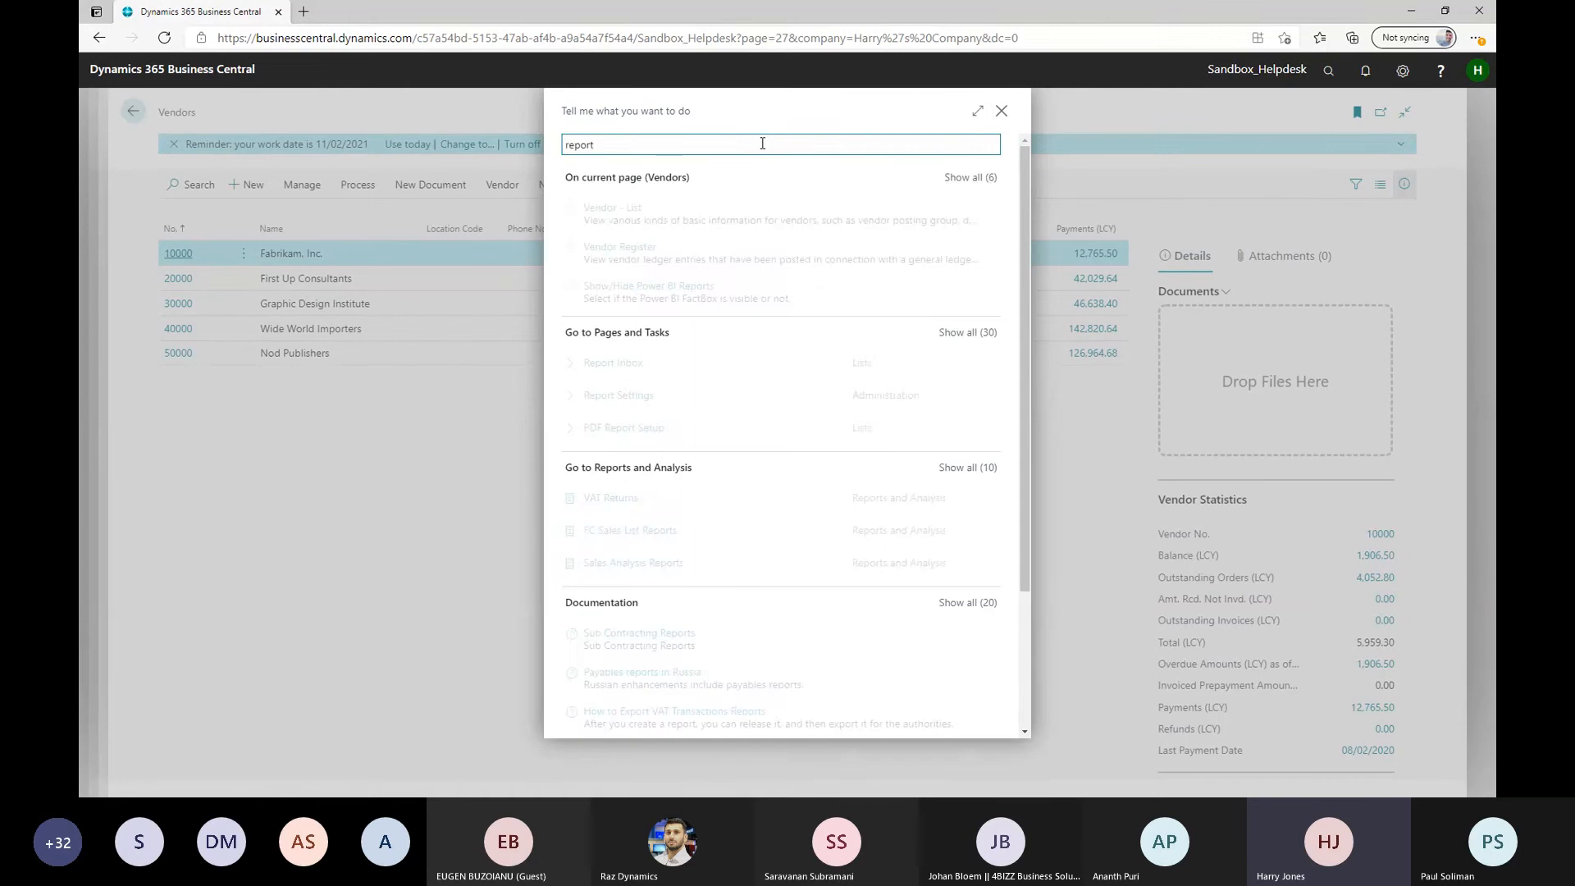
{"action": "type", "text": " layo"}
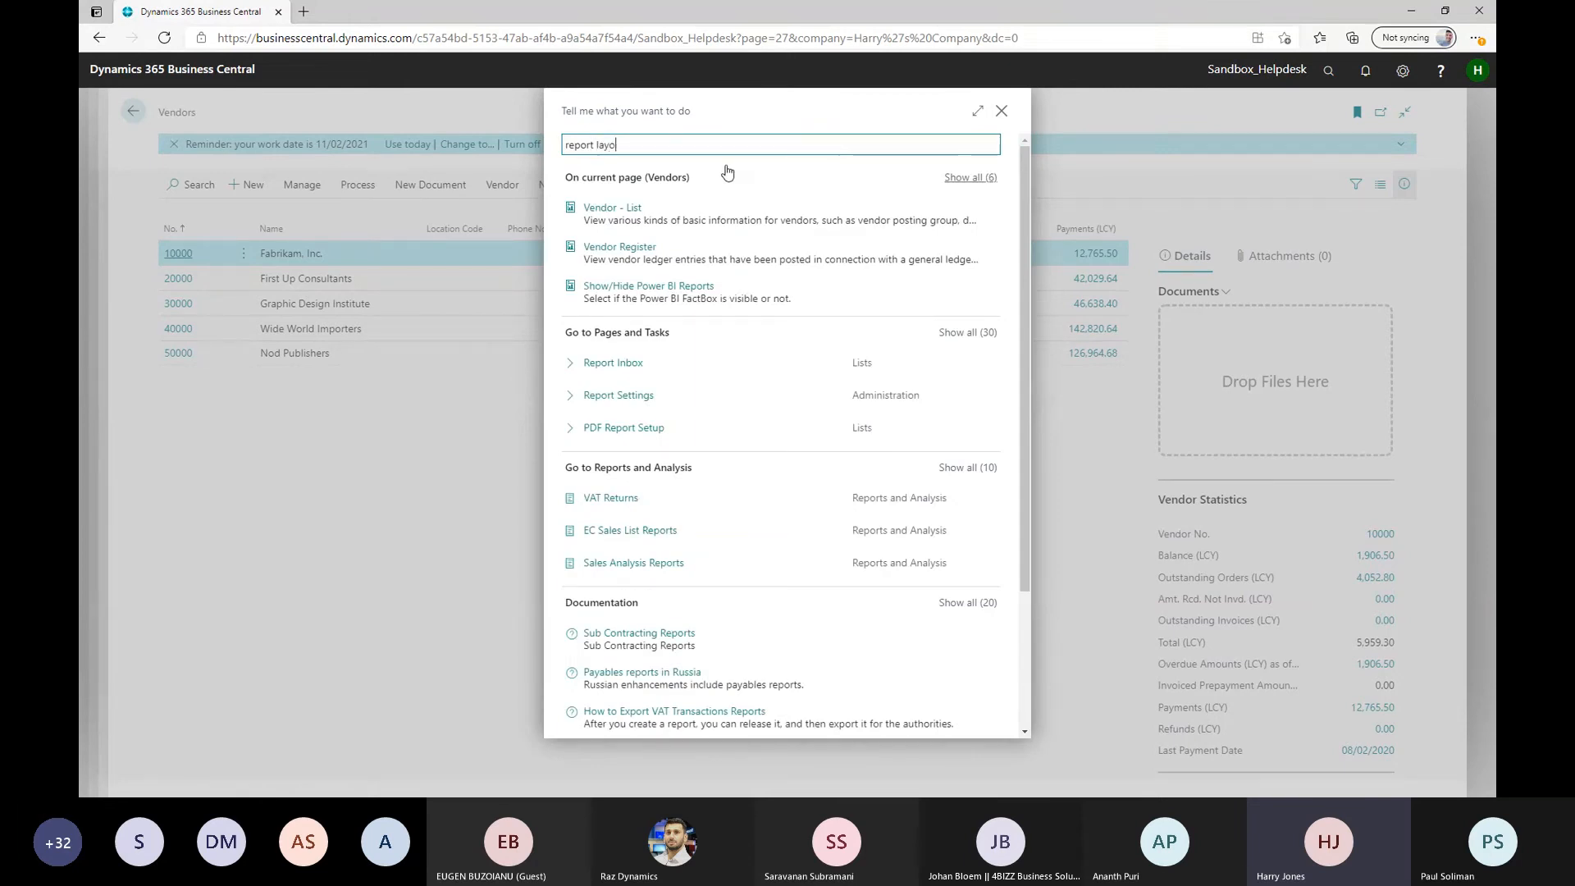
{"action": "type", "text": "ut"}
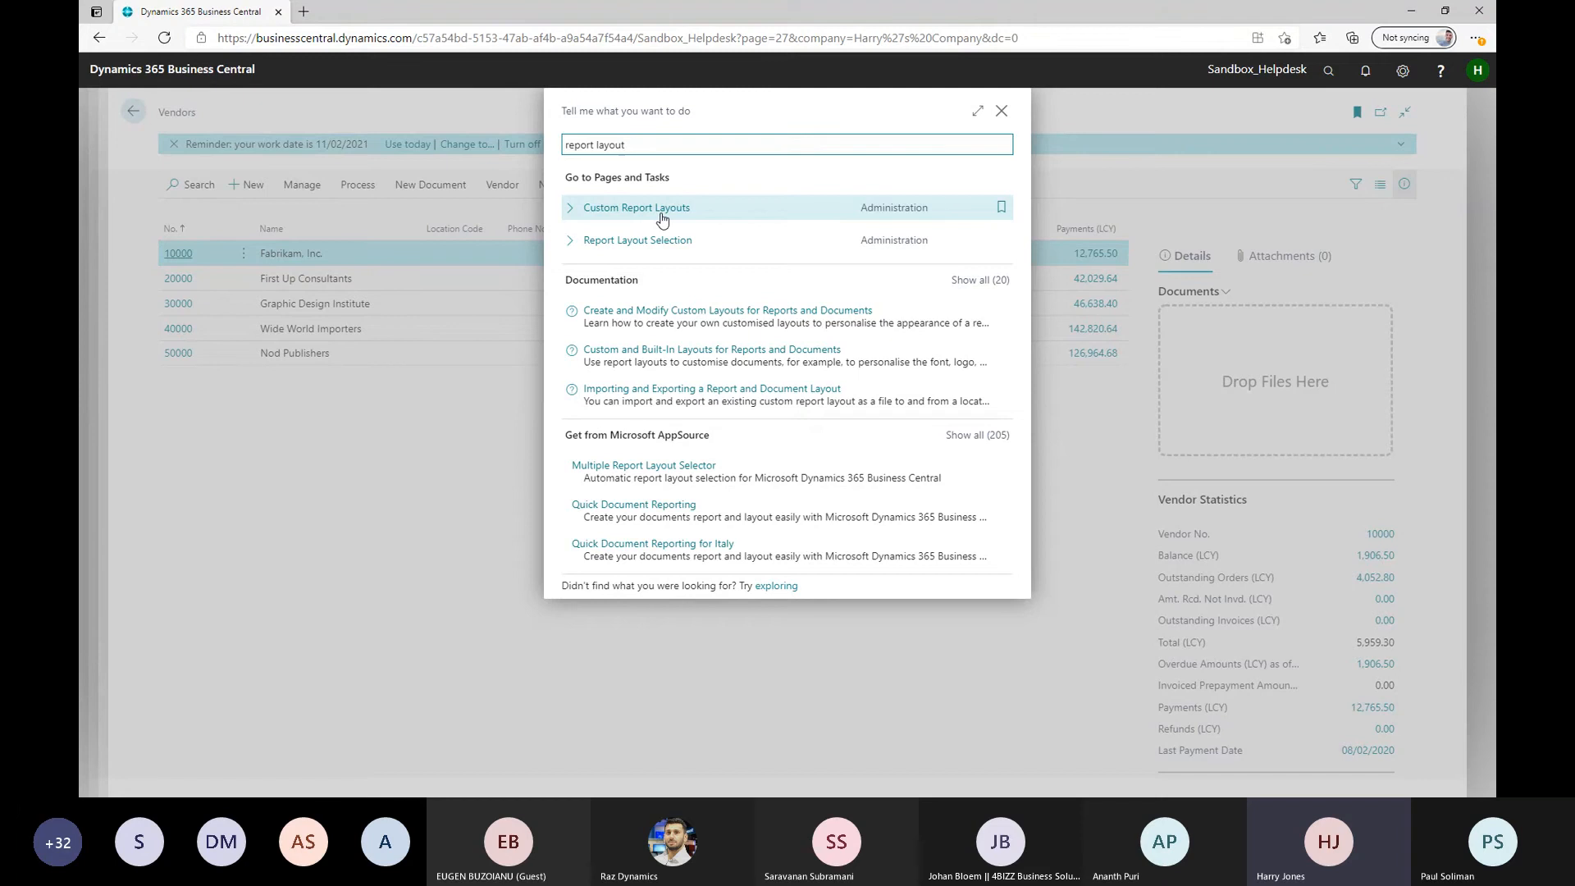
{"action": "left_click", "coordinate": [647, 145]}
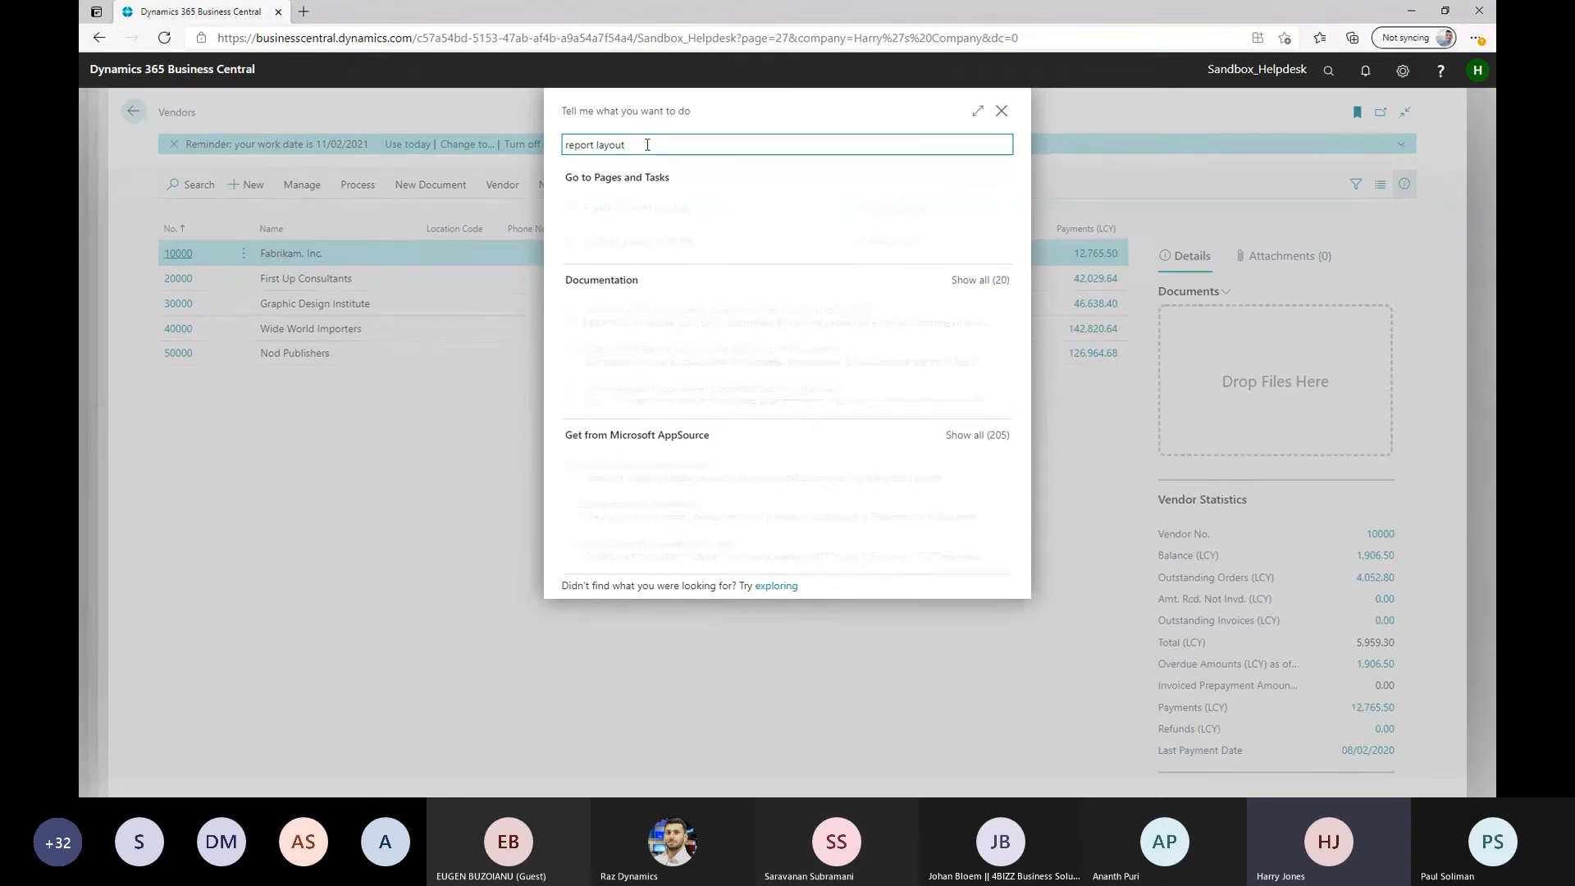
{"action": "type", "text": "sales"}
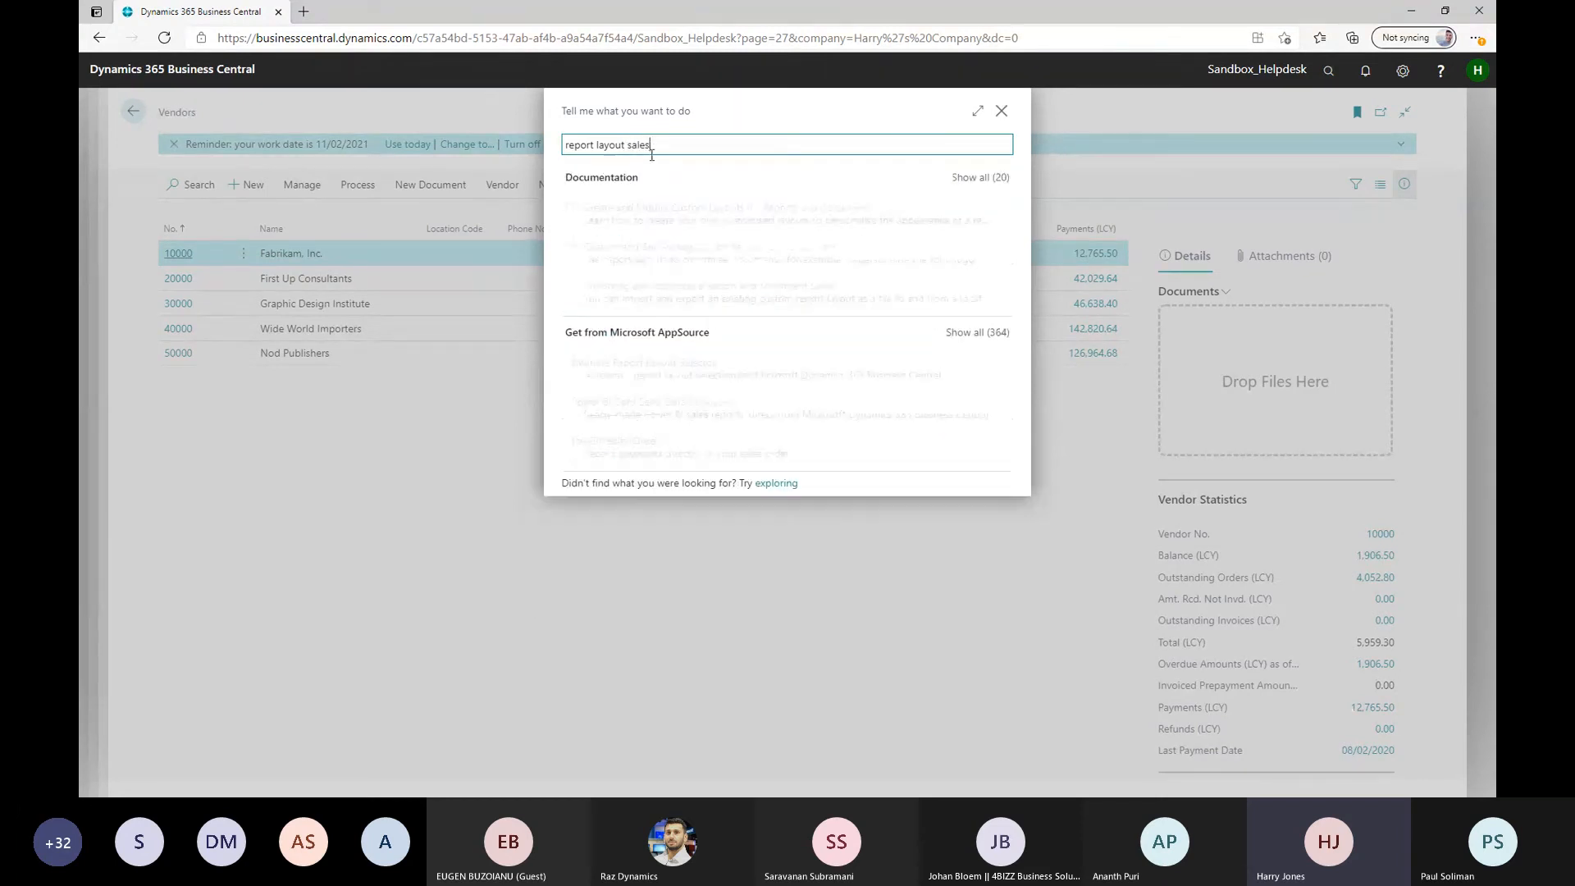
{"action": "left_click", "coordinate": [1005, 180]}
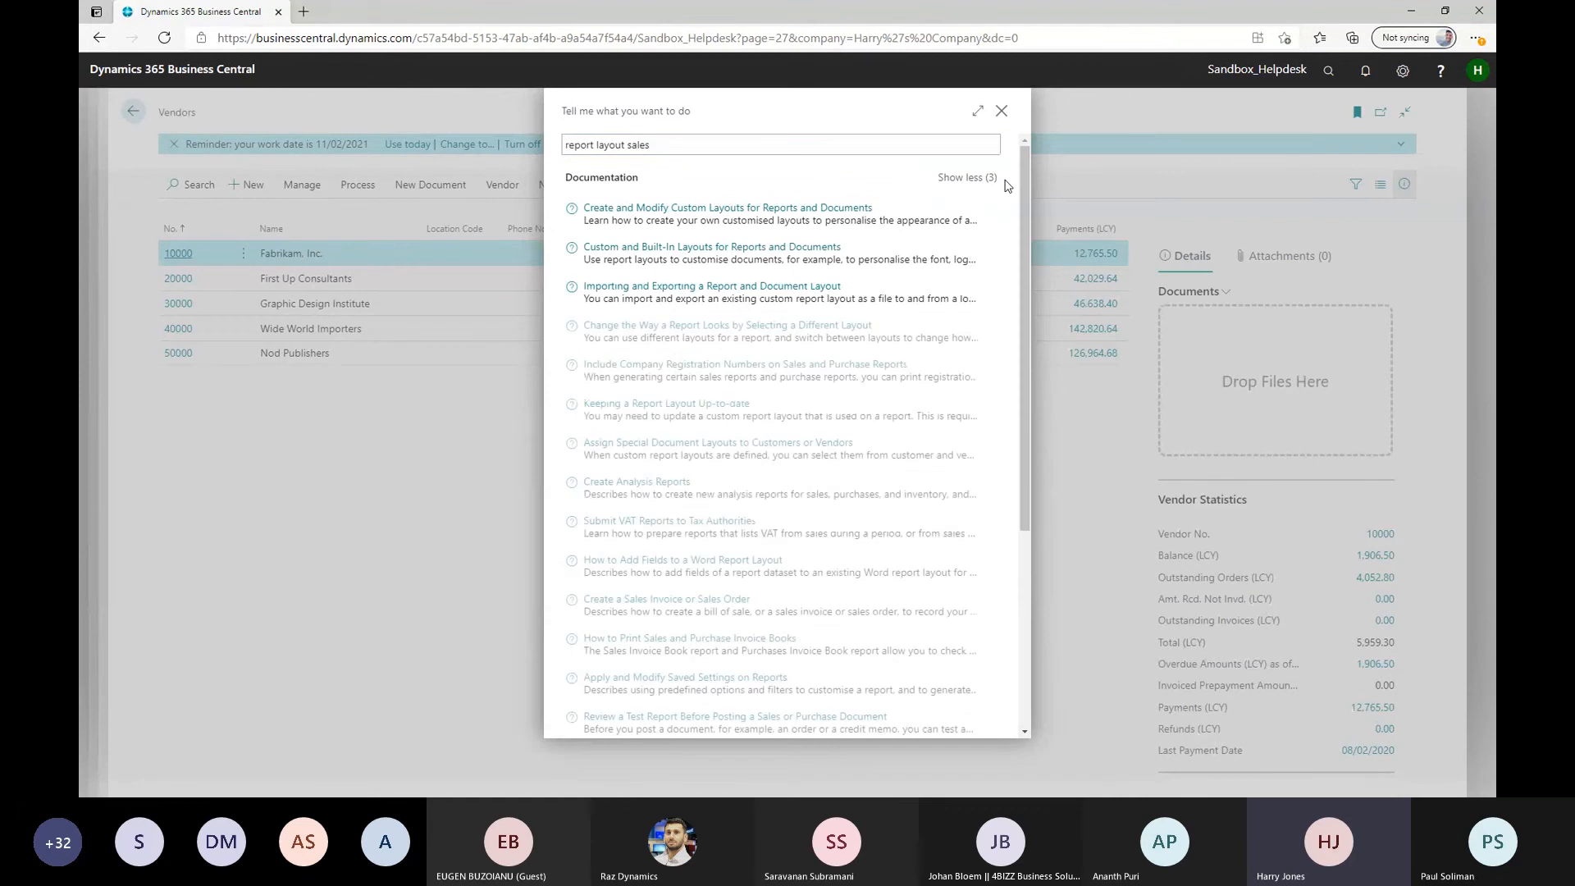
{"action": "left_click_drag", "start_coordinate": [661, 145], "coordinate": [524, 135]}
{"action": "type", "text": "sales "}
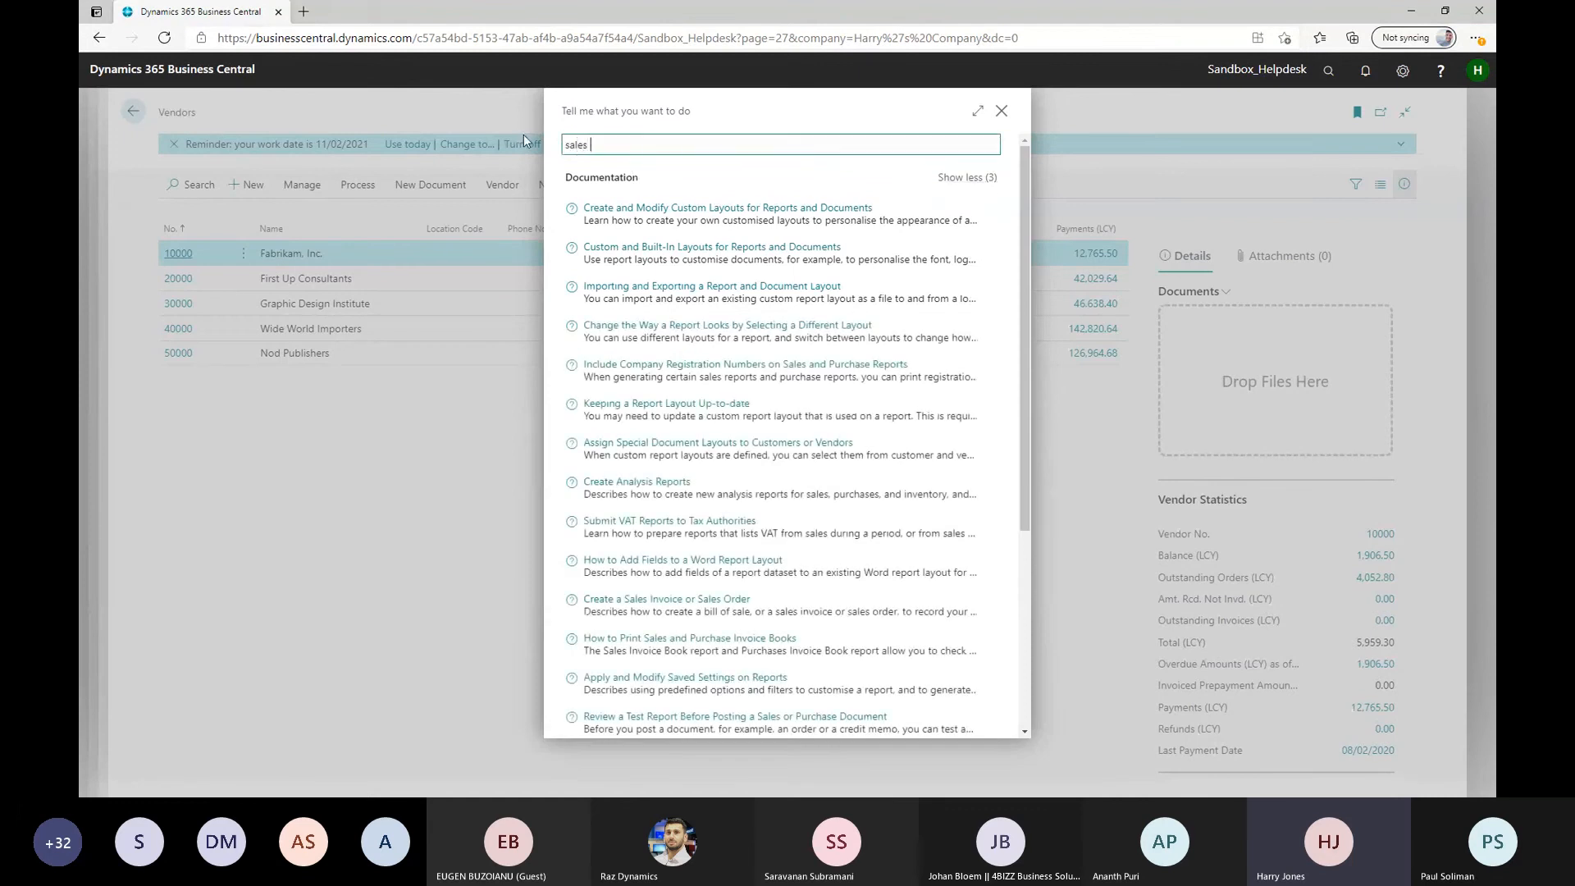
{"action": "type", "text": "report sal"}
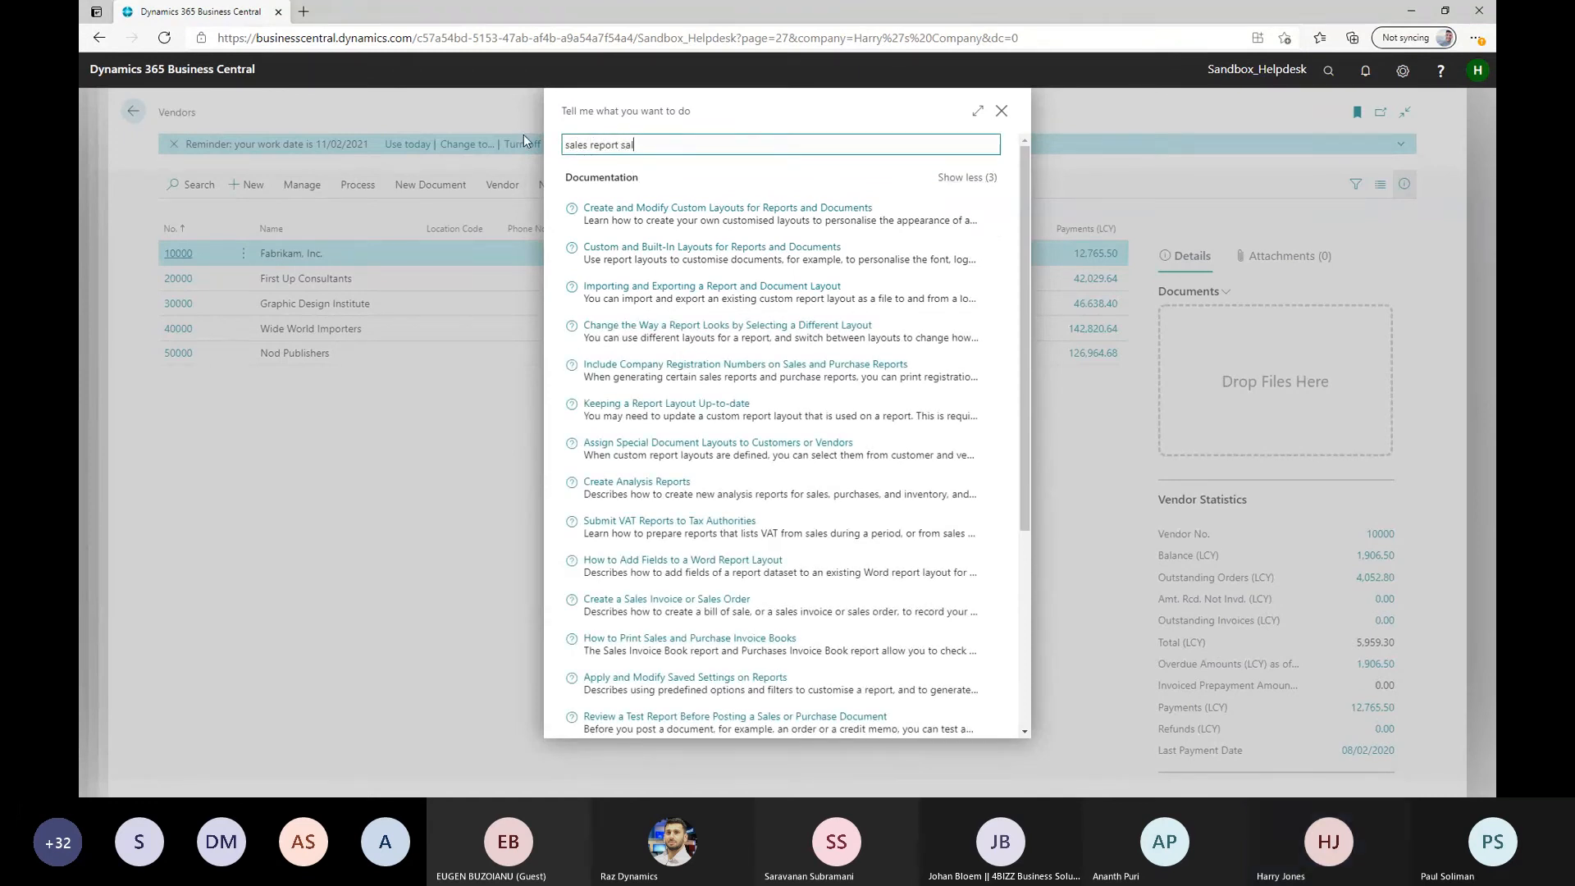
{"action": "left_click_drag", "start_coordinate": [635, 146], "coordinate": [621, 145]}
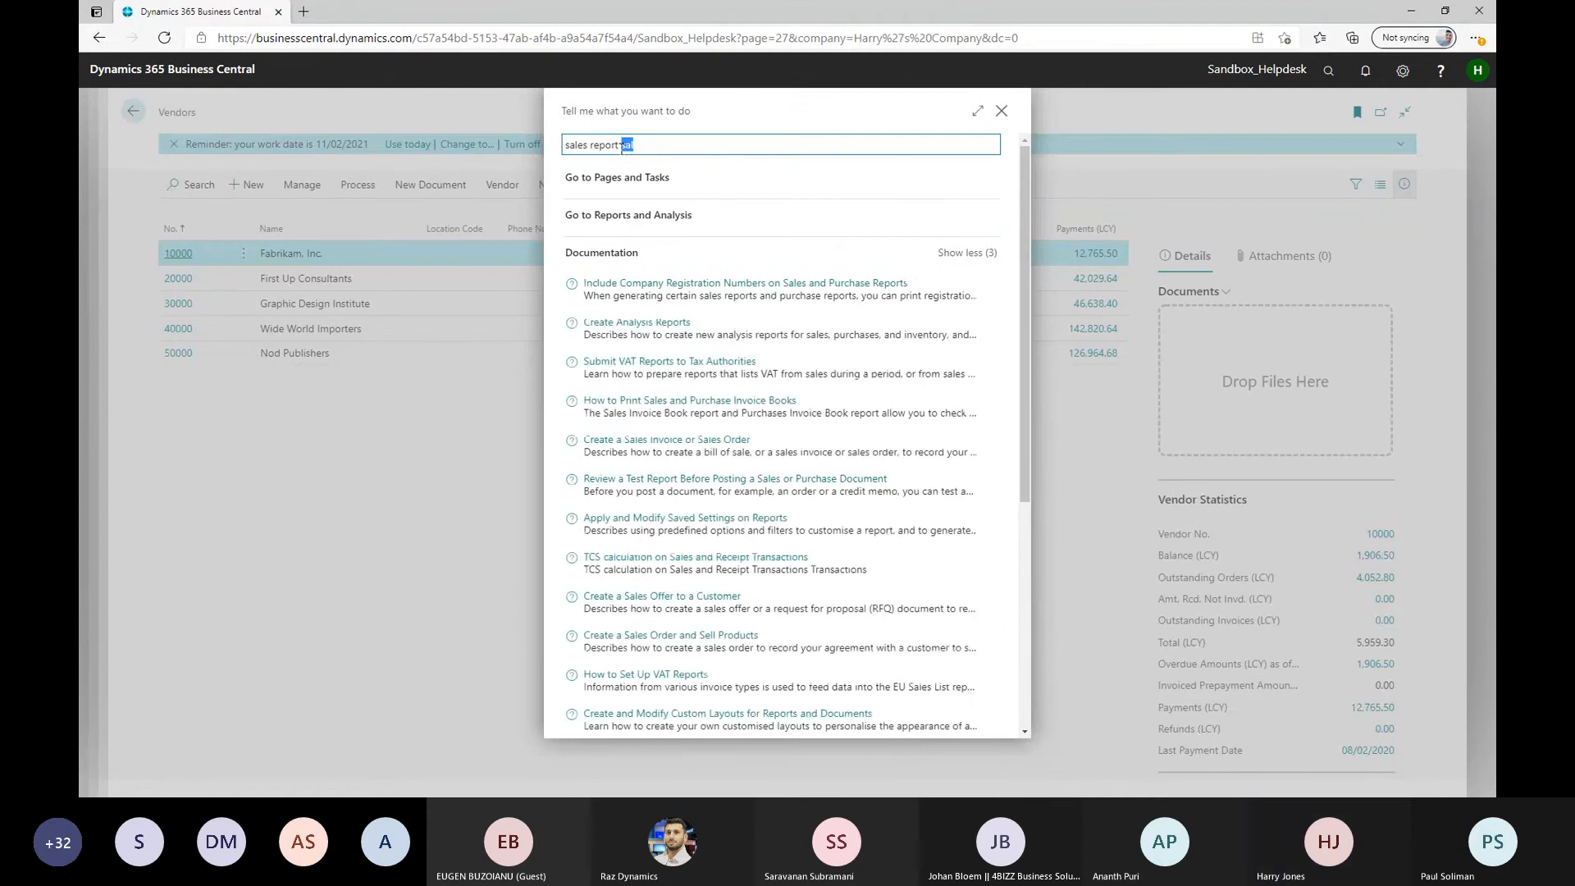
{"action": "type", "text": "sele"}
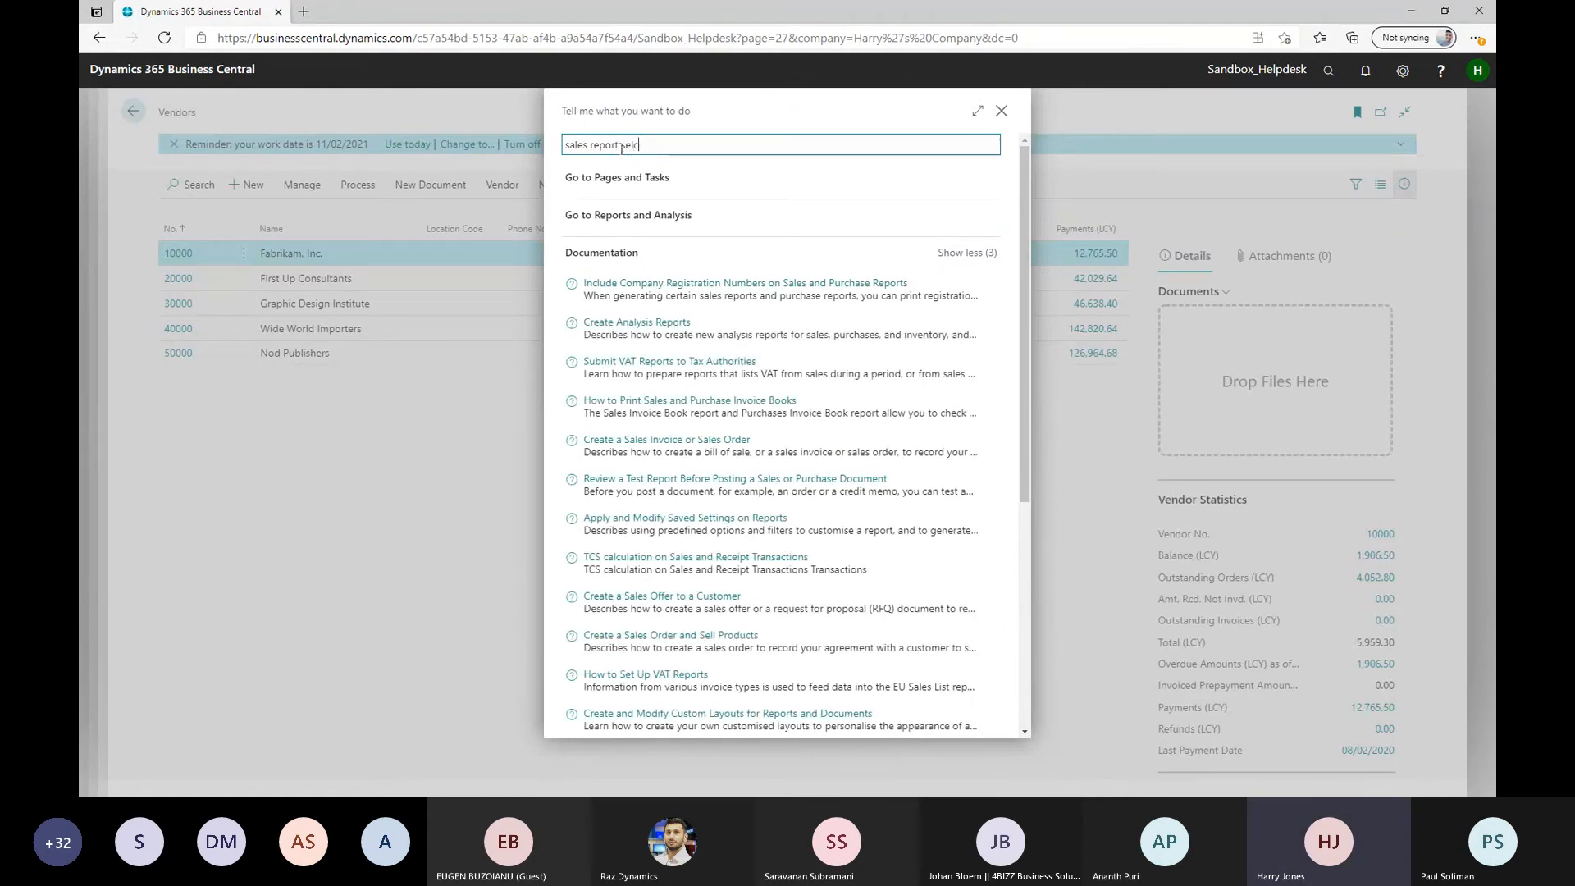
{"action": "key", "text": "BackSpace"}
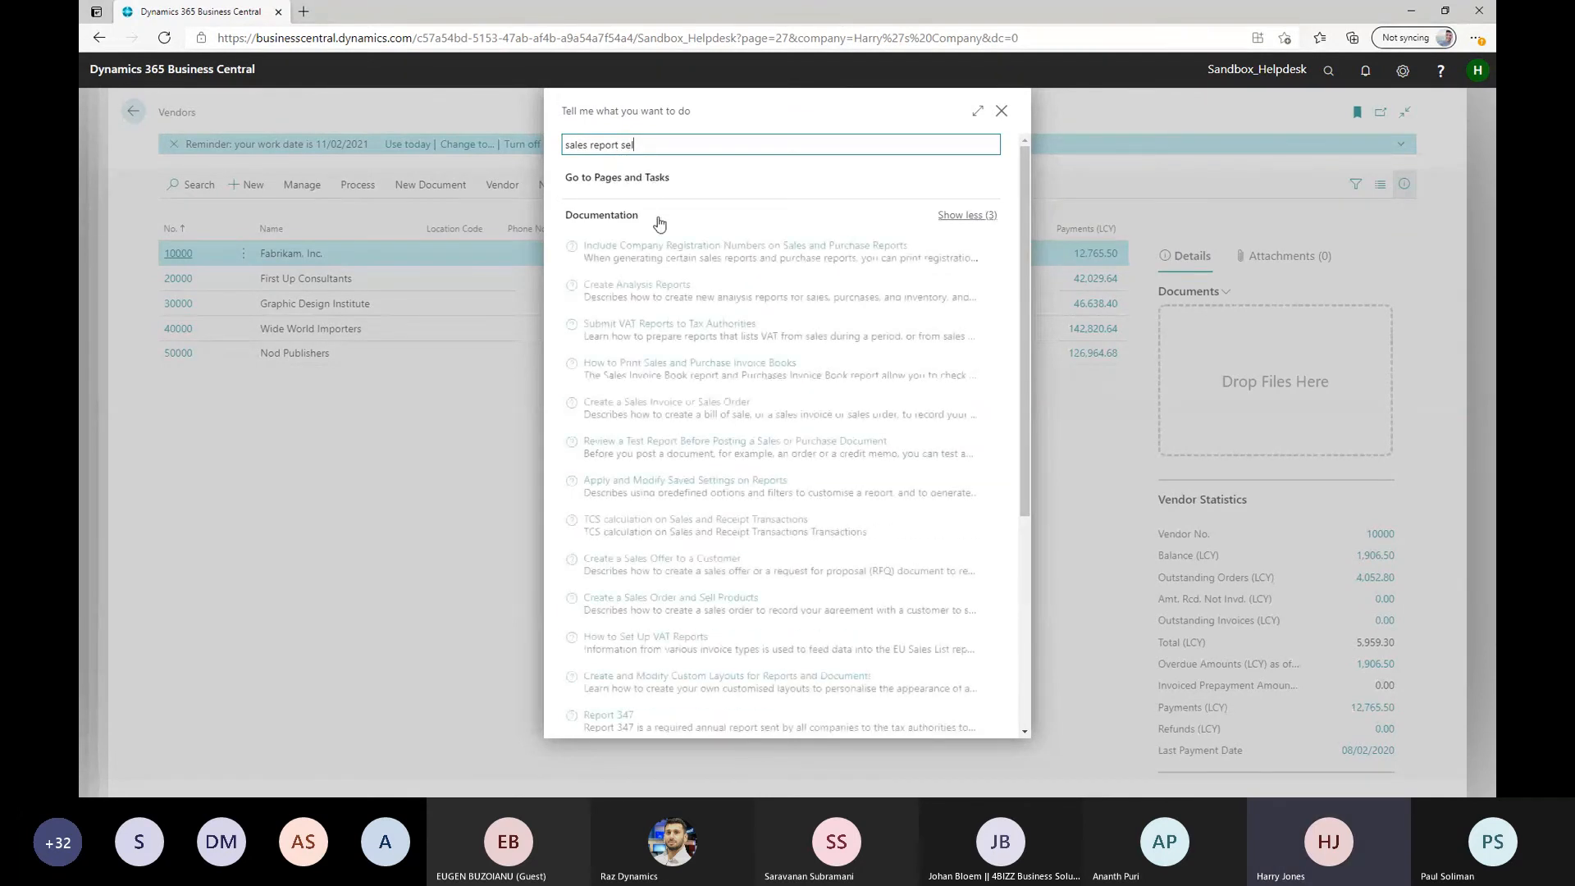
{"action": "triple_click", "coordinate": [621, 146]}
{"action": "left_click", "coordinate": [1000, 116]}
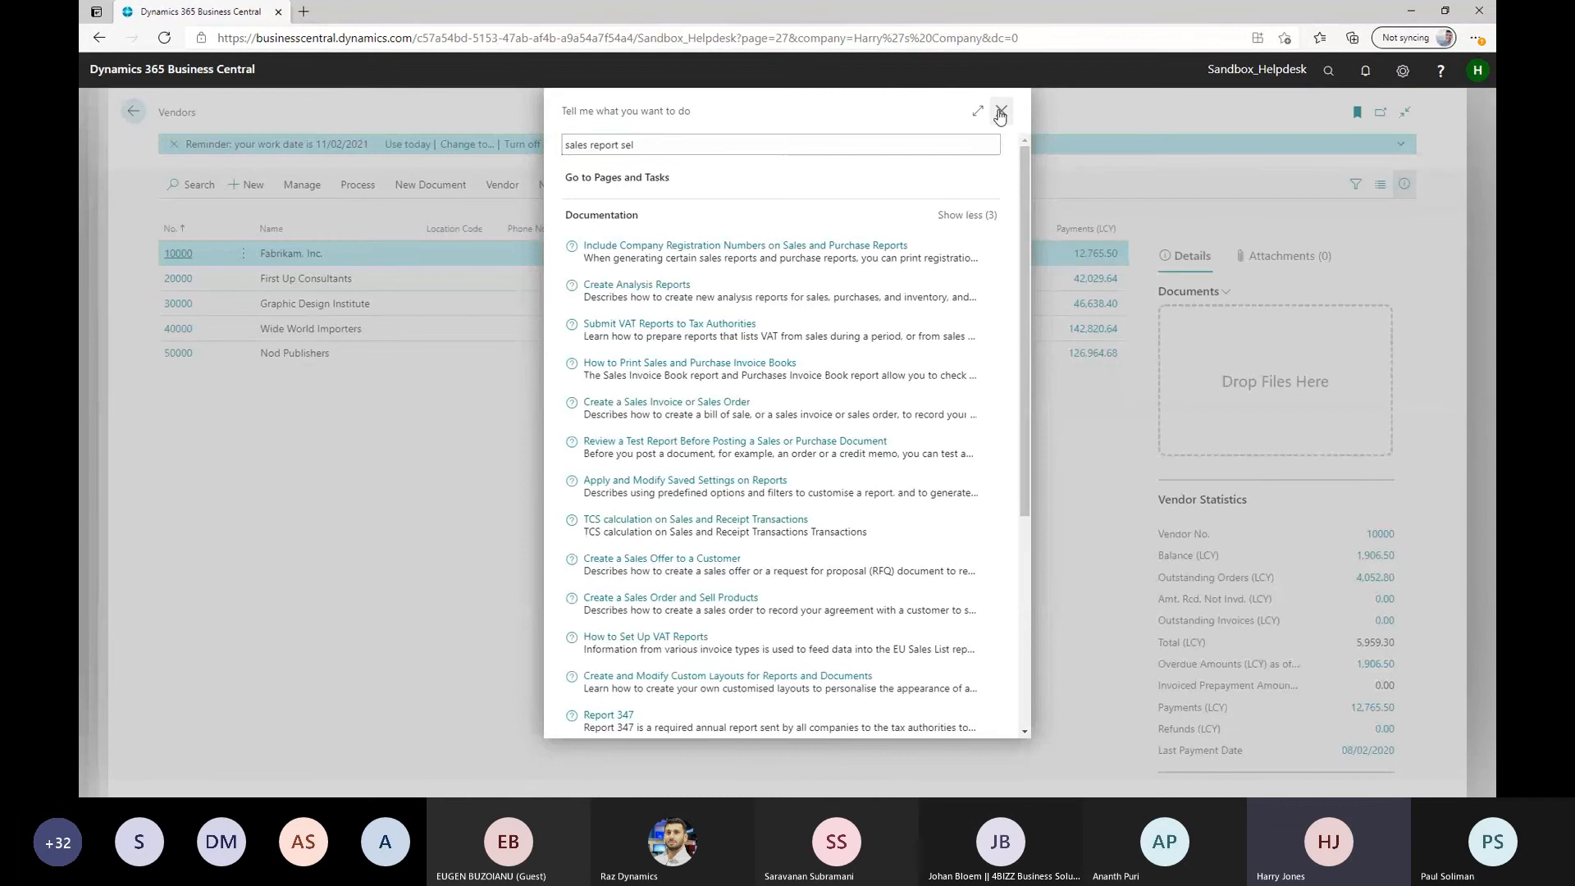
Find the Report Selection - Sales page, view the report ID assigned to the Quote usage, and close the page
{"action": "left_click", "coordinate": [1329, 71]}
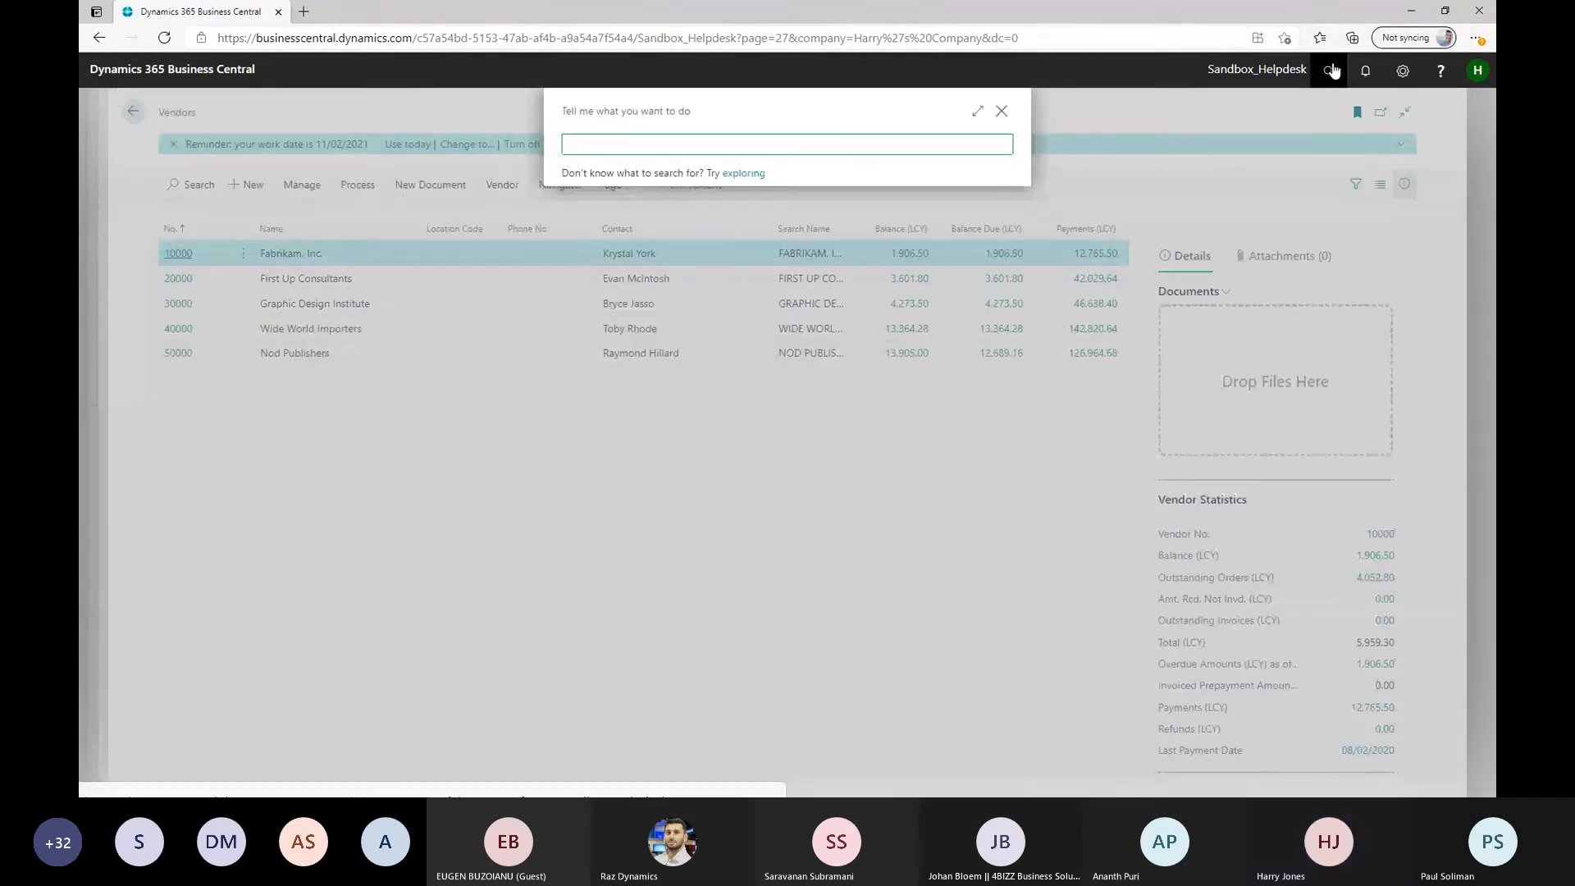
{"action": "type", "text": "sales report selec"}
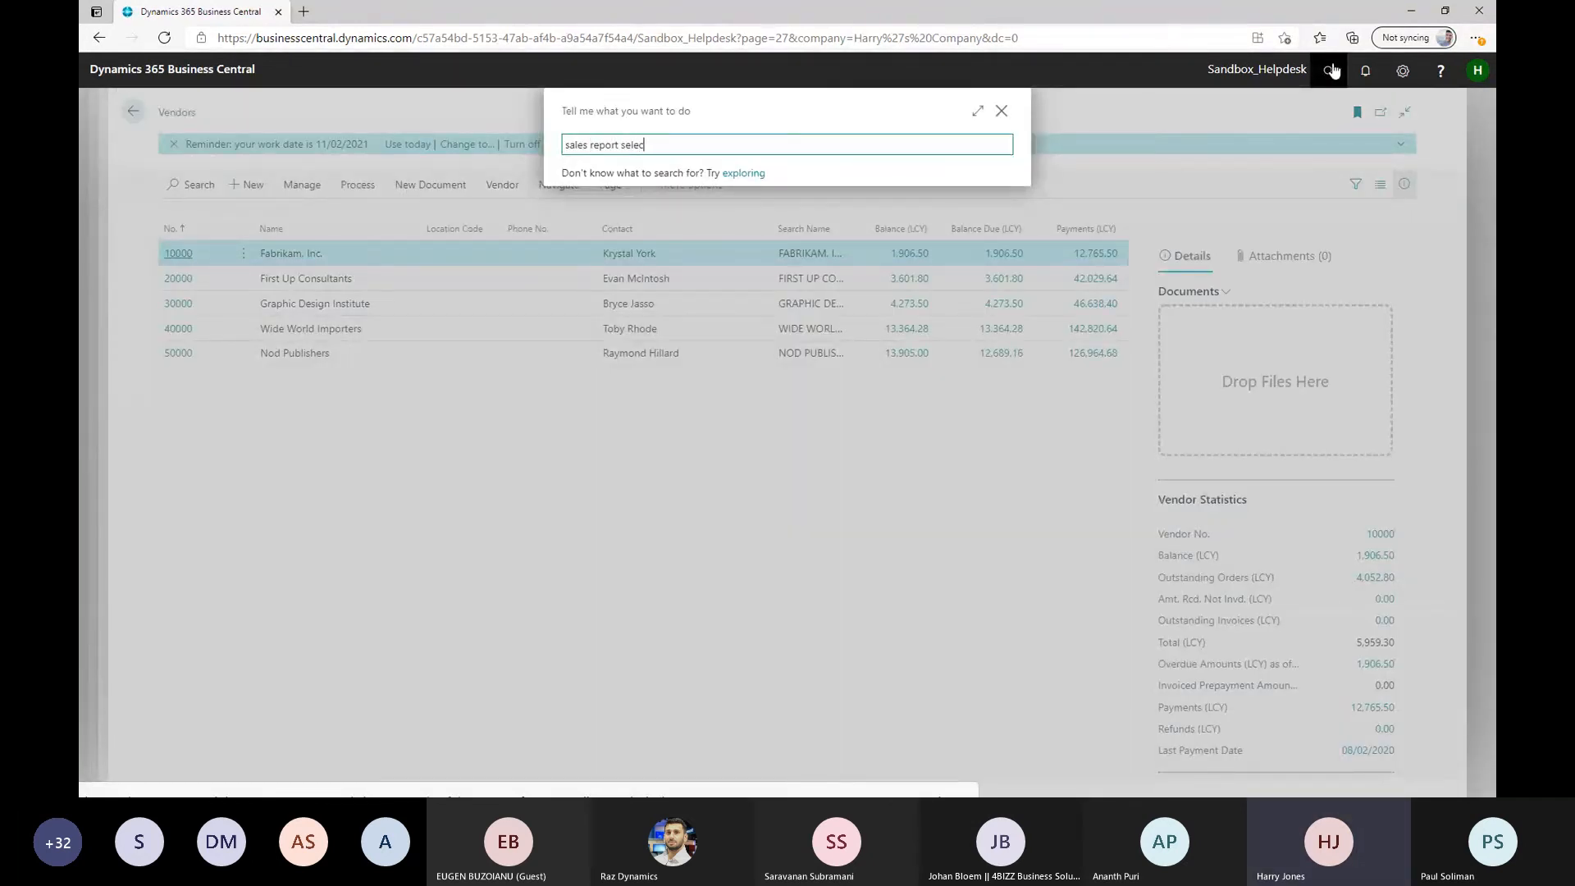
{"action": "type", "text": "ion"}
{"action": "left_click", "coordinate": [661, 207]}
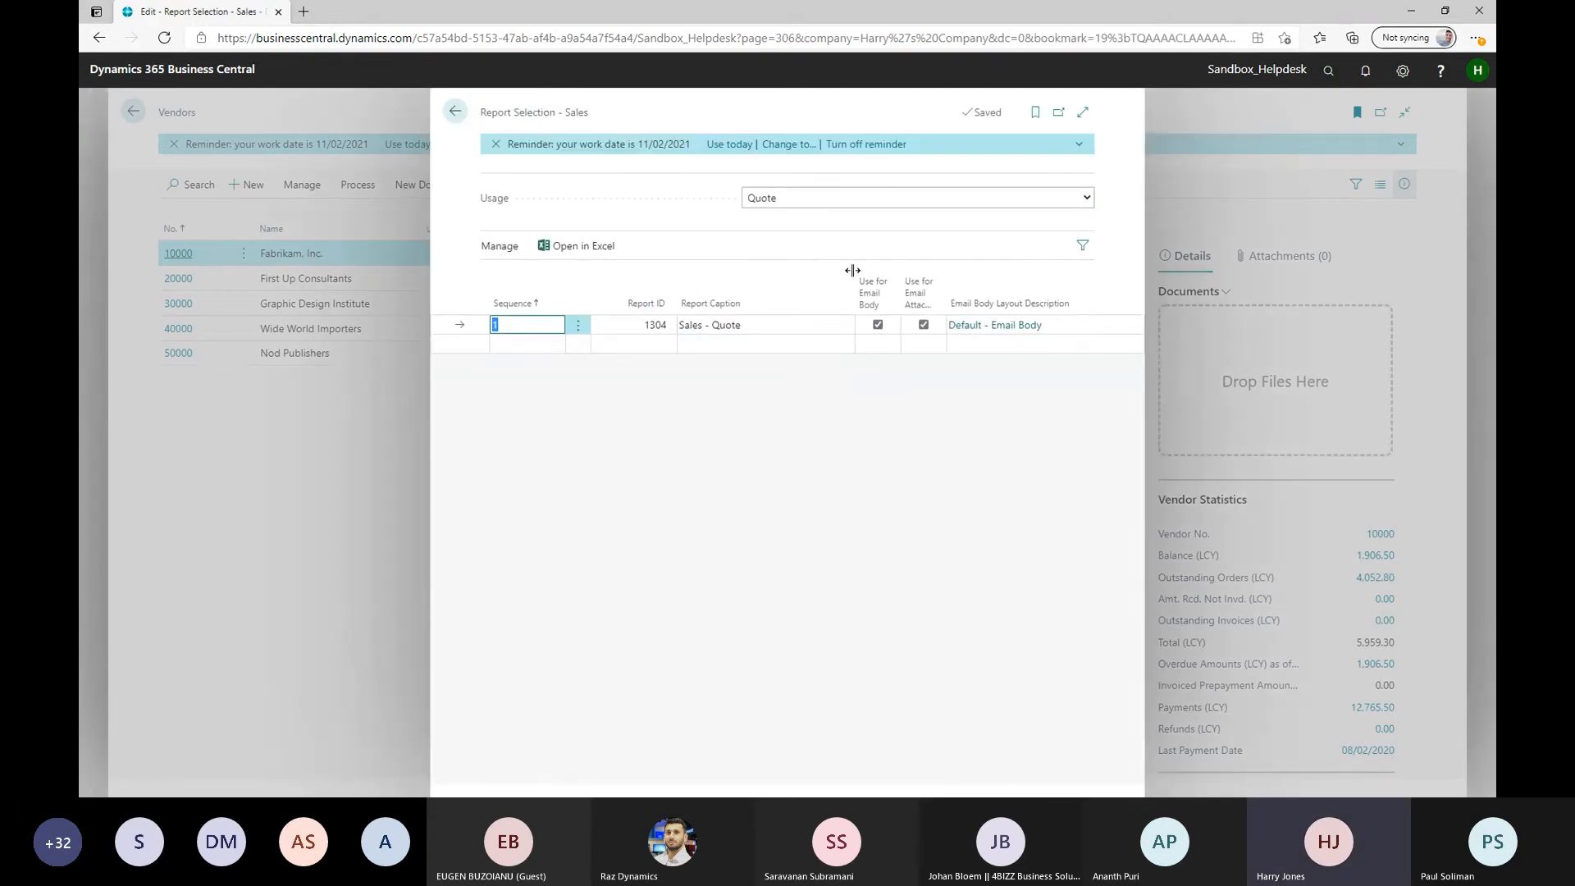
{"action": "left_click", "coordinate": [656, 325]}
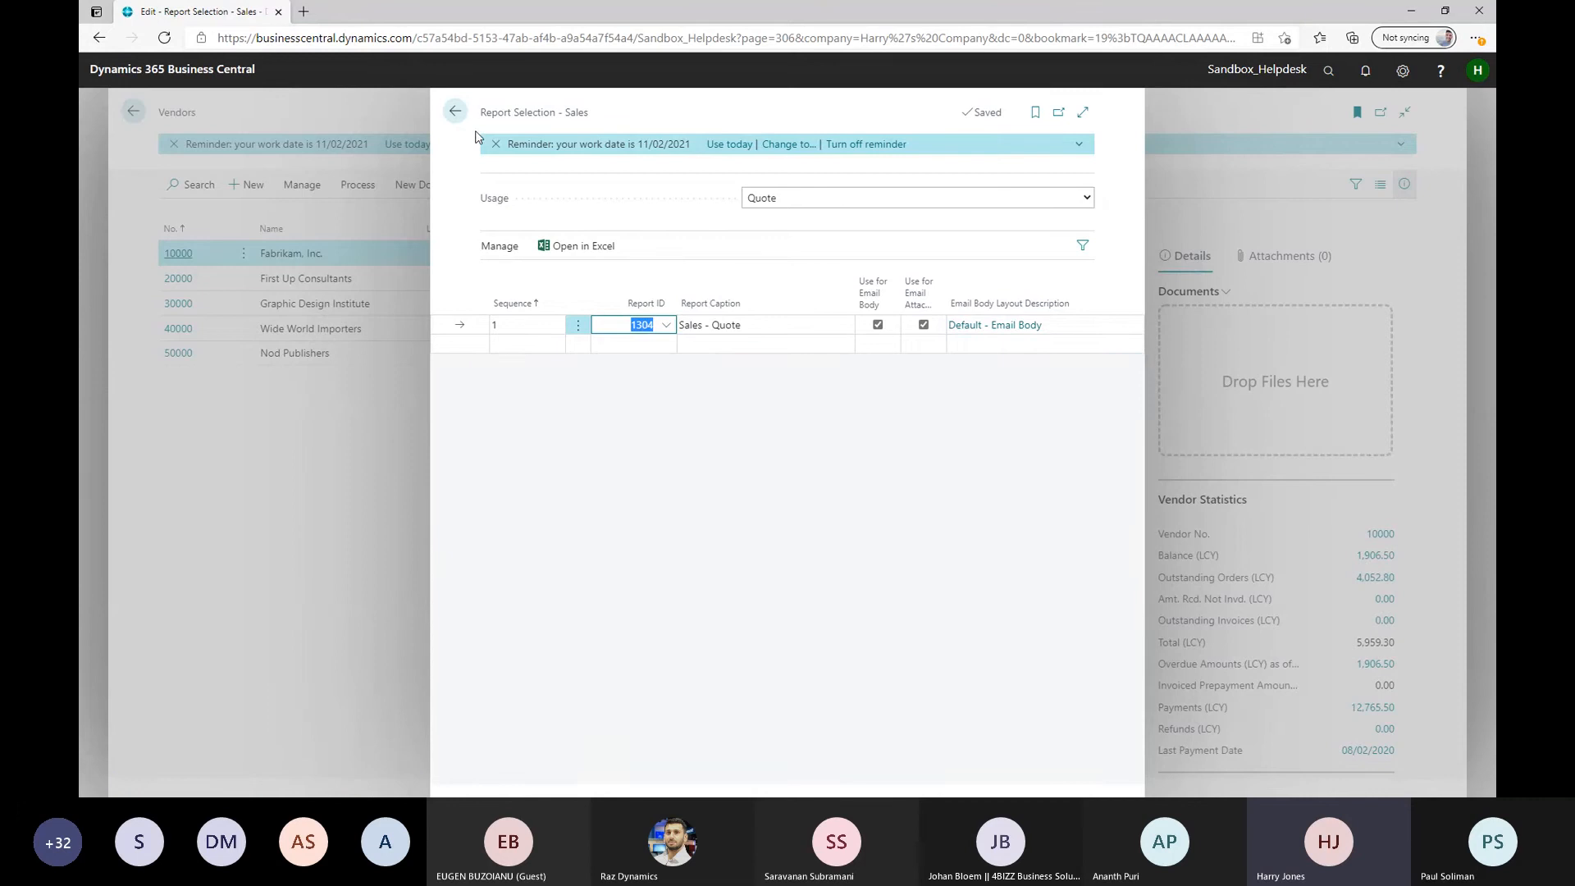
{"action": "left_click", "coordinate": [455, 112]}
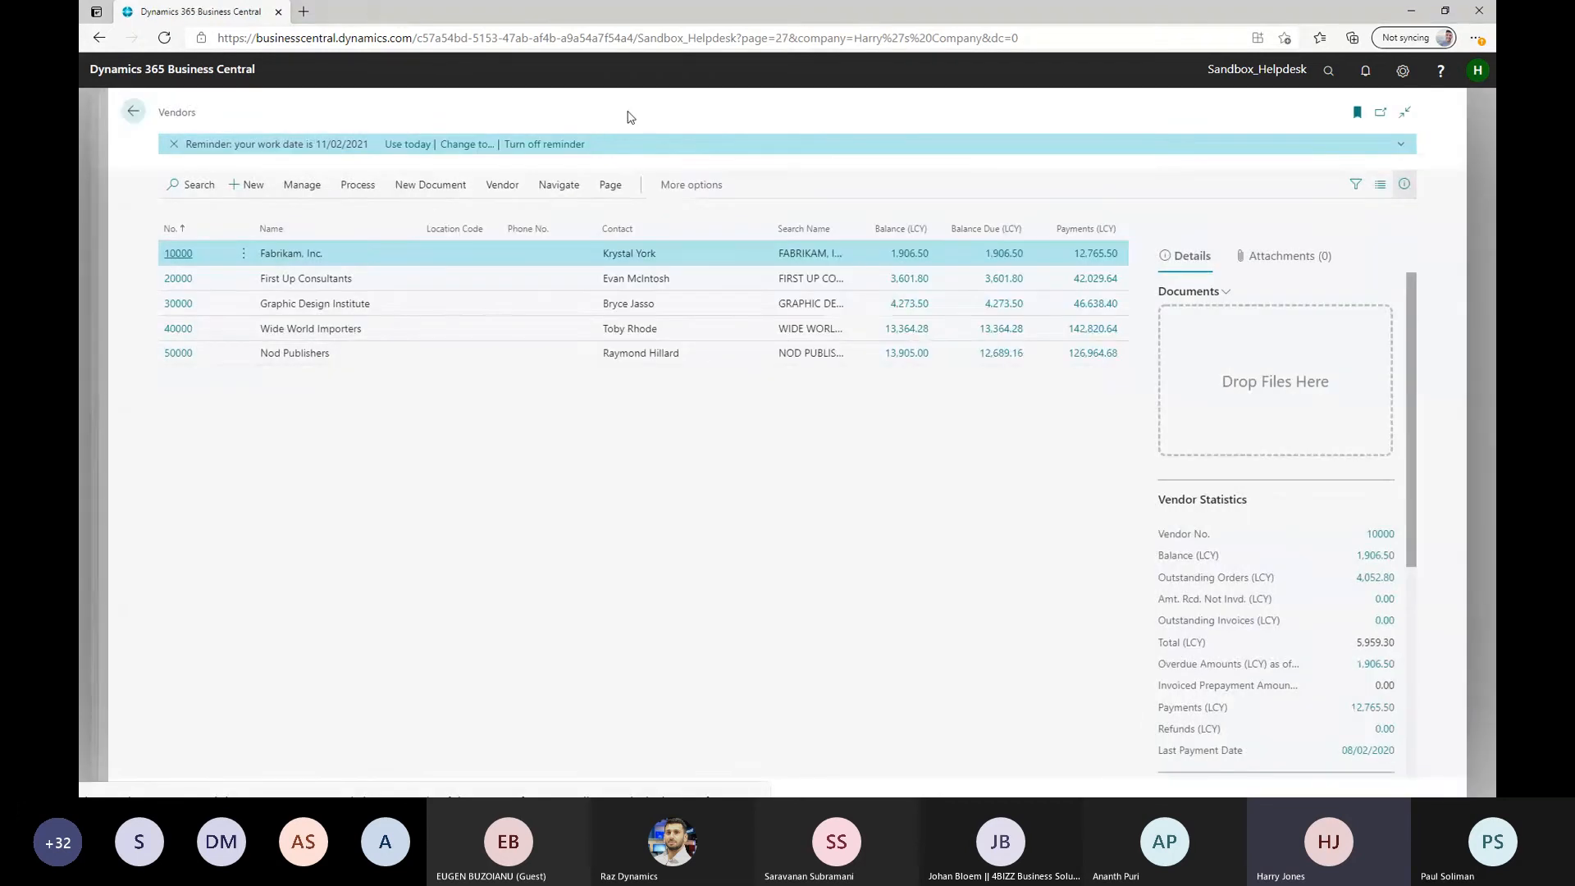
Find the Custom Report Layouts list and select the Default - Email Body layout of the Sales - Quote report
{"action": "left_click", "coordinate": [1328, 71]}
{"action": "type", "text": "custom report la"}
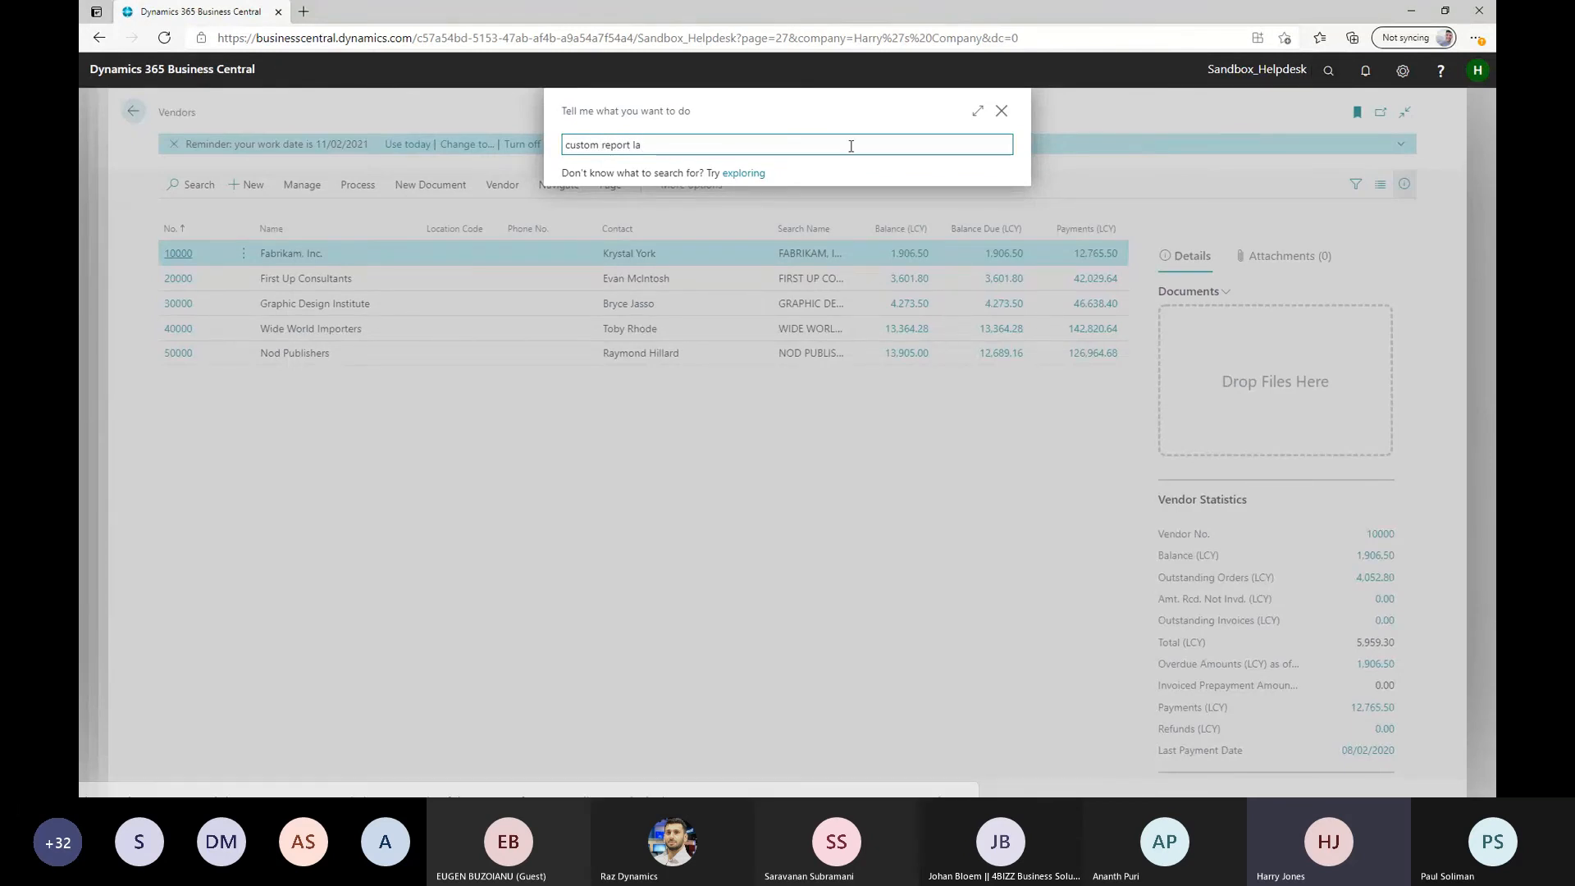
{"action": "left_click", "coordinate": [616, 211]}
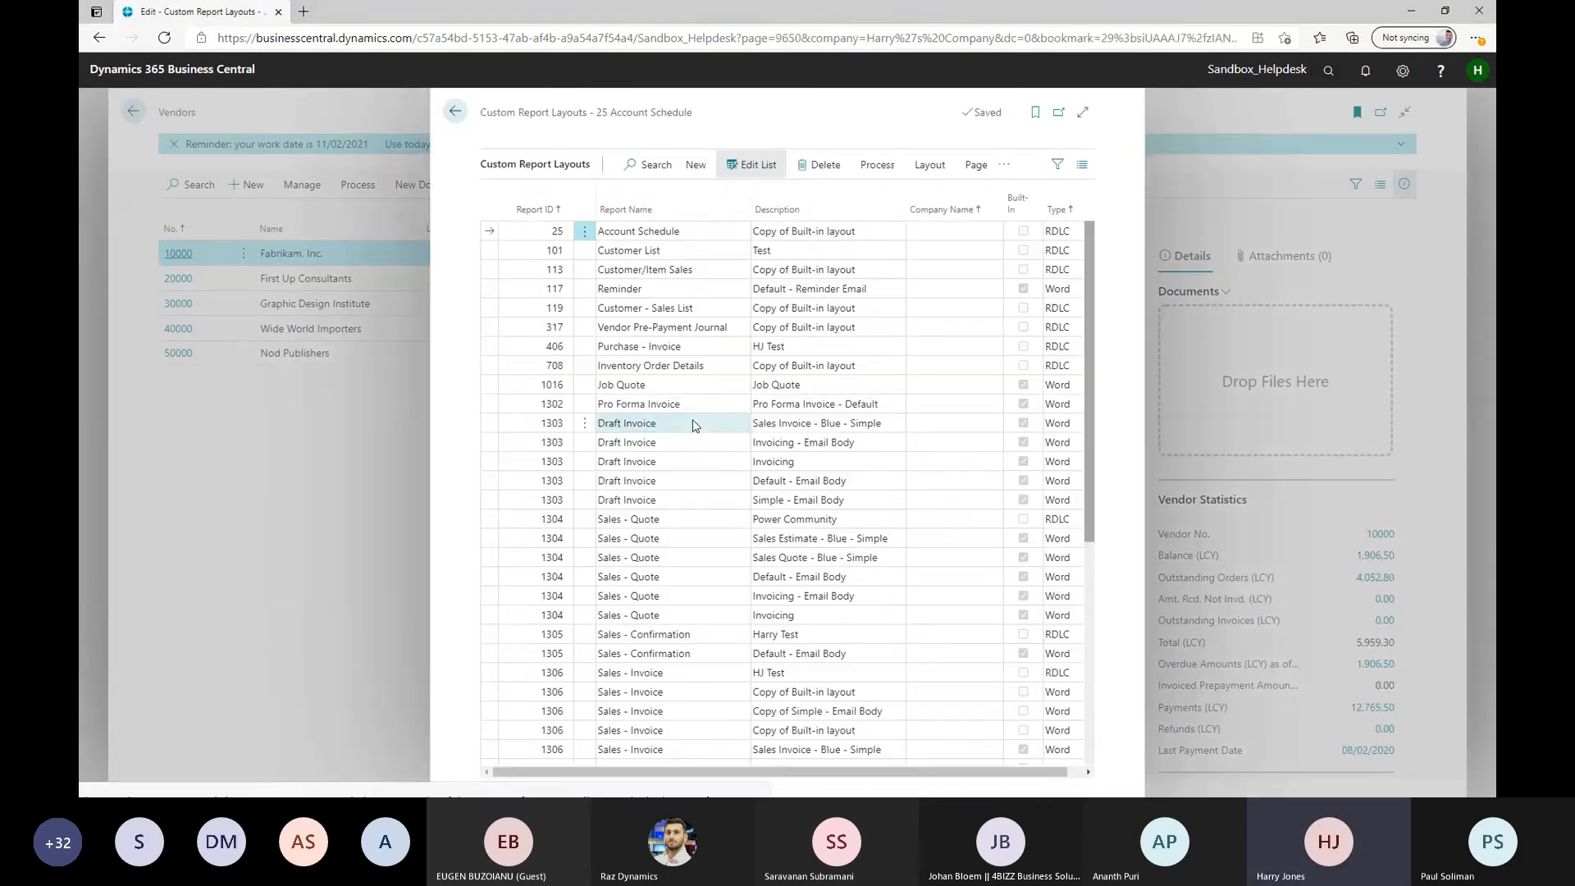
{"action": "scroll", "coordinate": [623, 353], "scroll_direction": "down", "scroll_amount": 3}
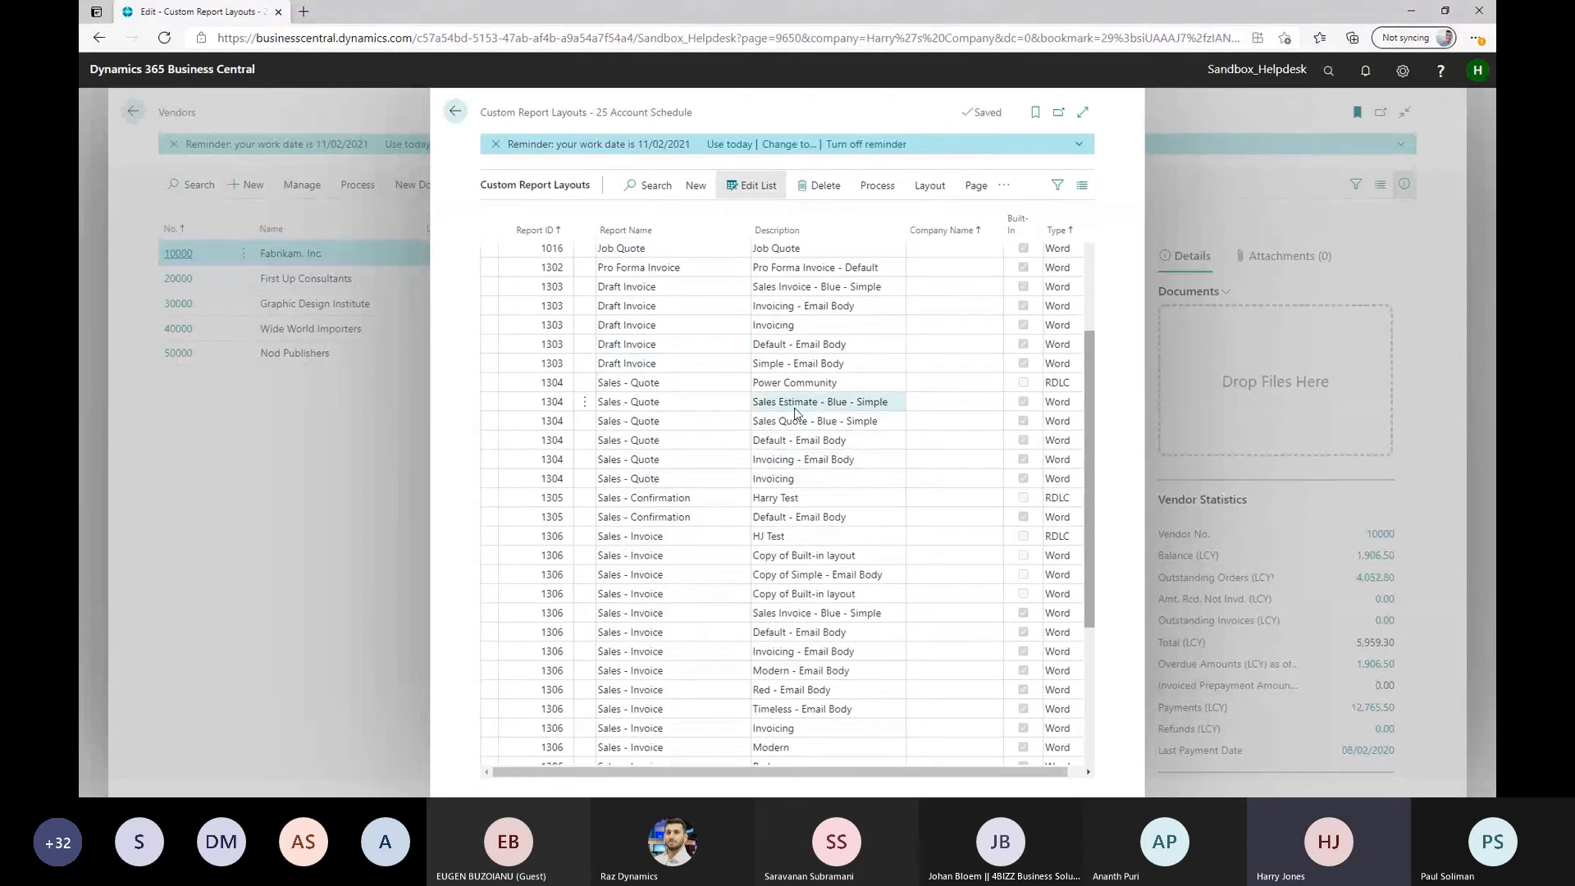
{"action": "left_click", "coordinate": [802, 460]}
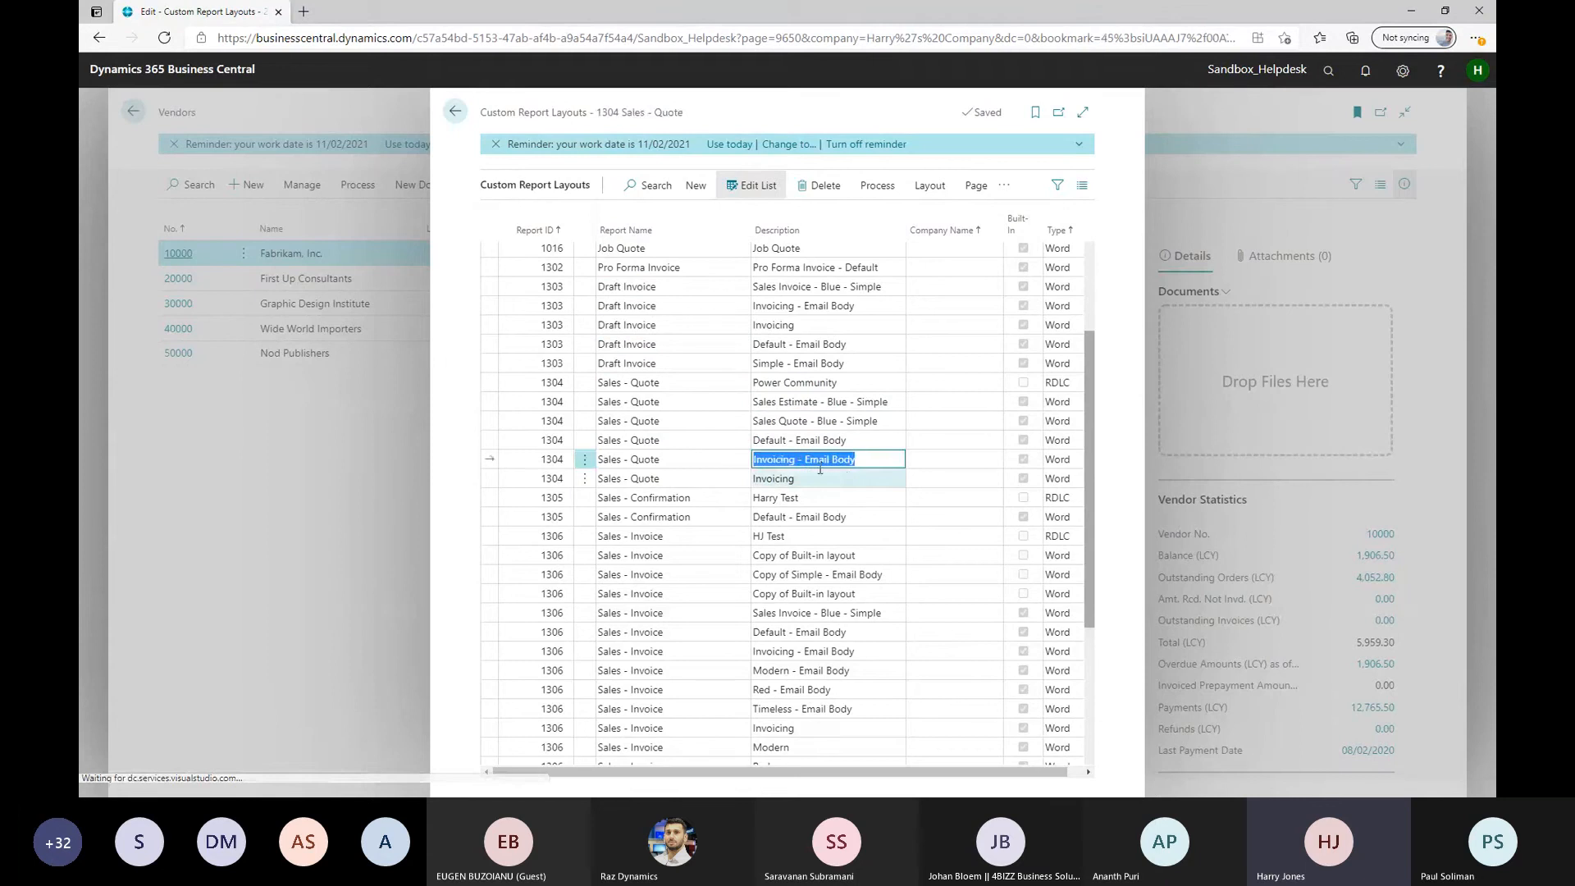
{"action": "left_click", "coordinate": [809, 441]}
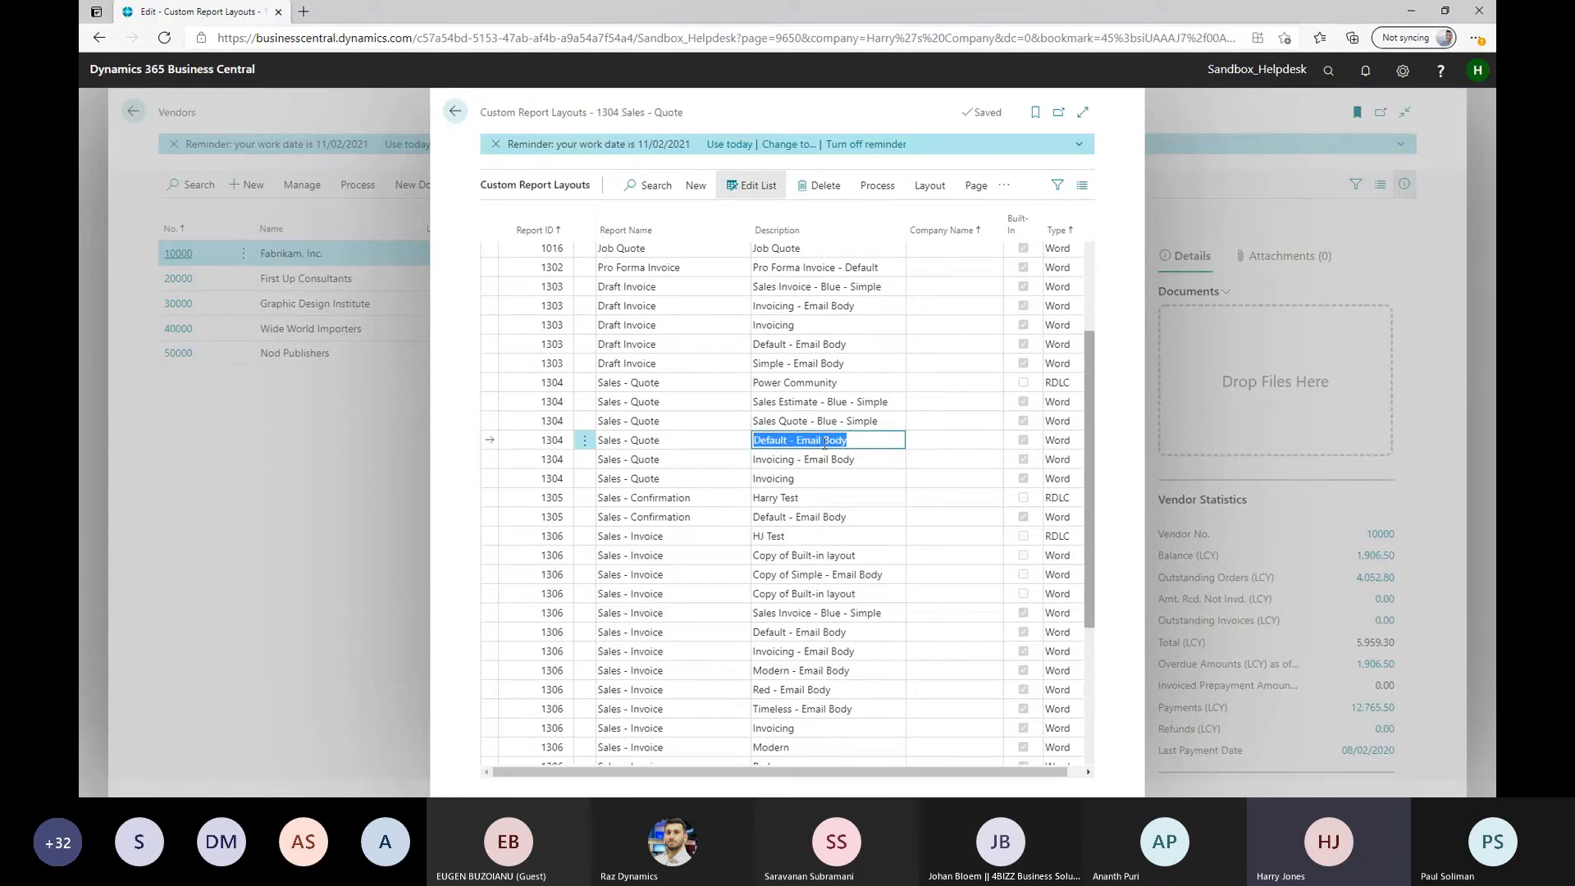
{"action": "left_click", "coordinate": [877, 186]}
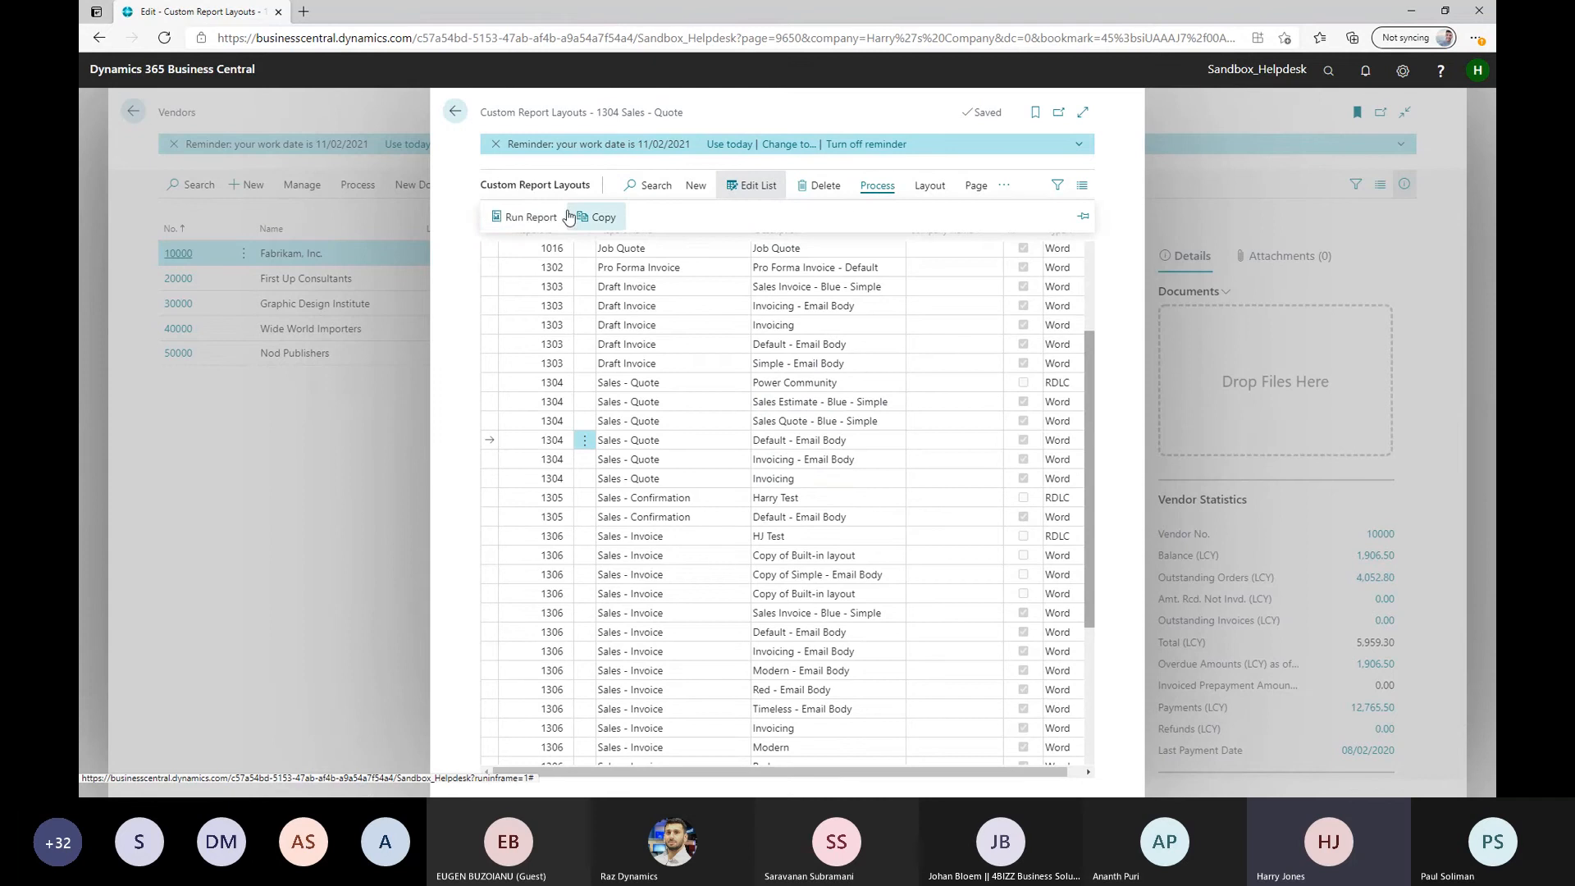
{"action": "left_click", "coordinate": [543, 218]}
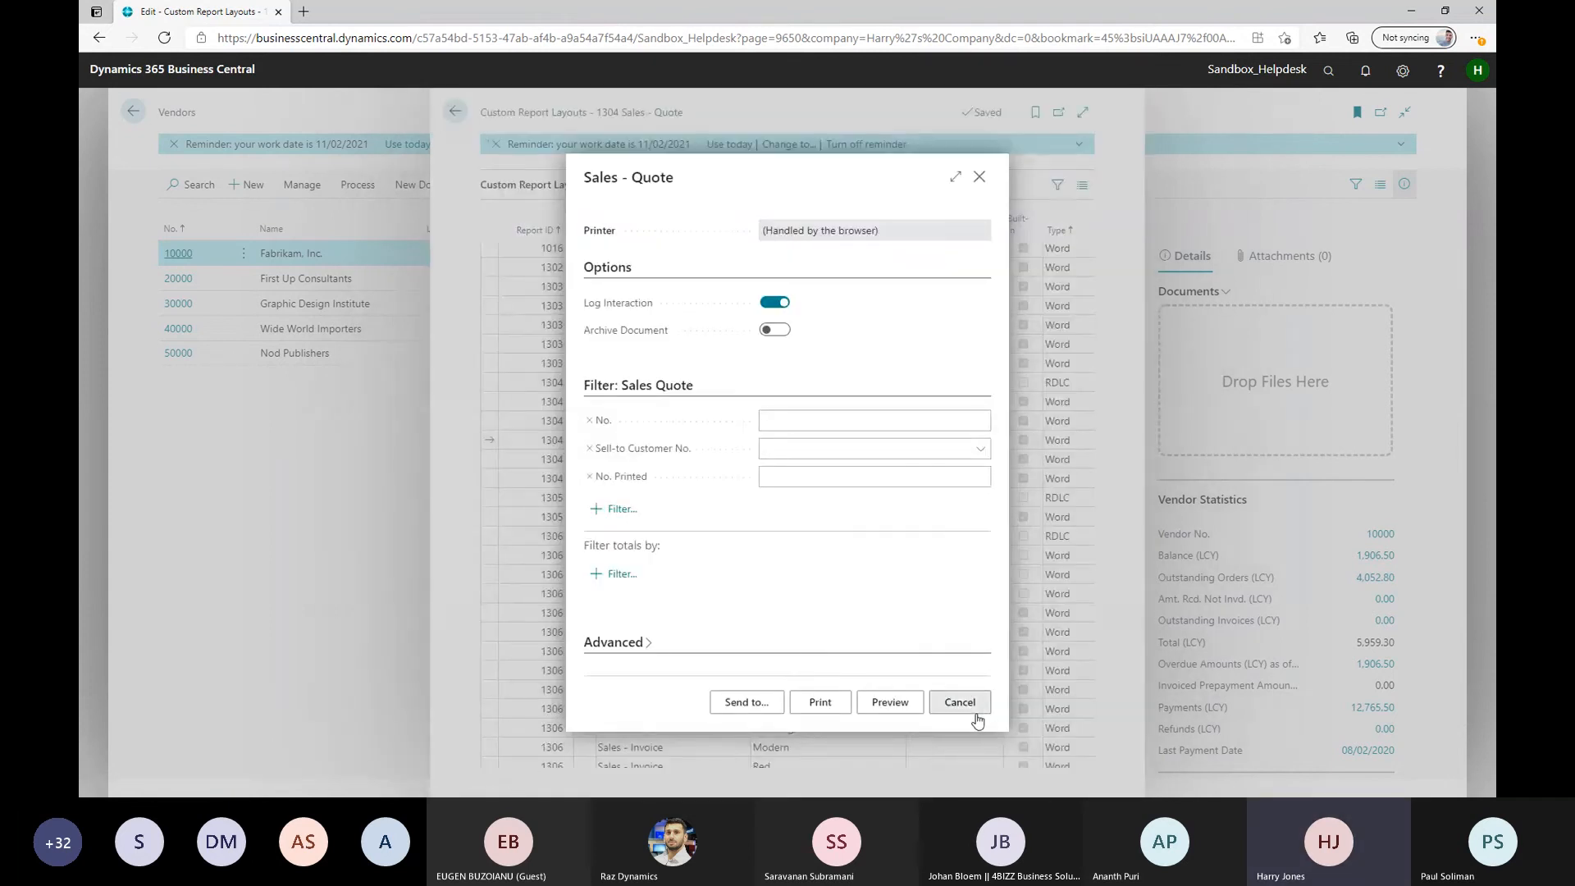
{"action": "left_click", "coordinate": [976, 713]}
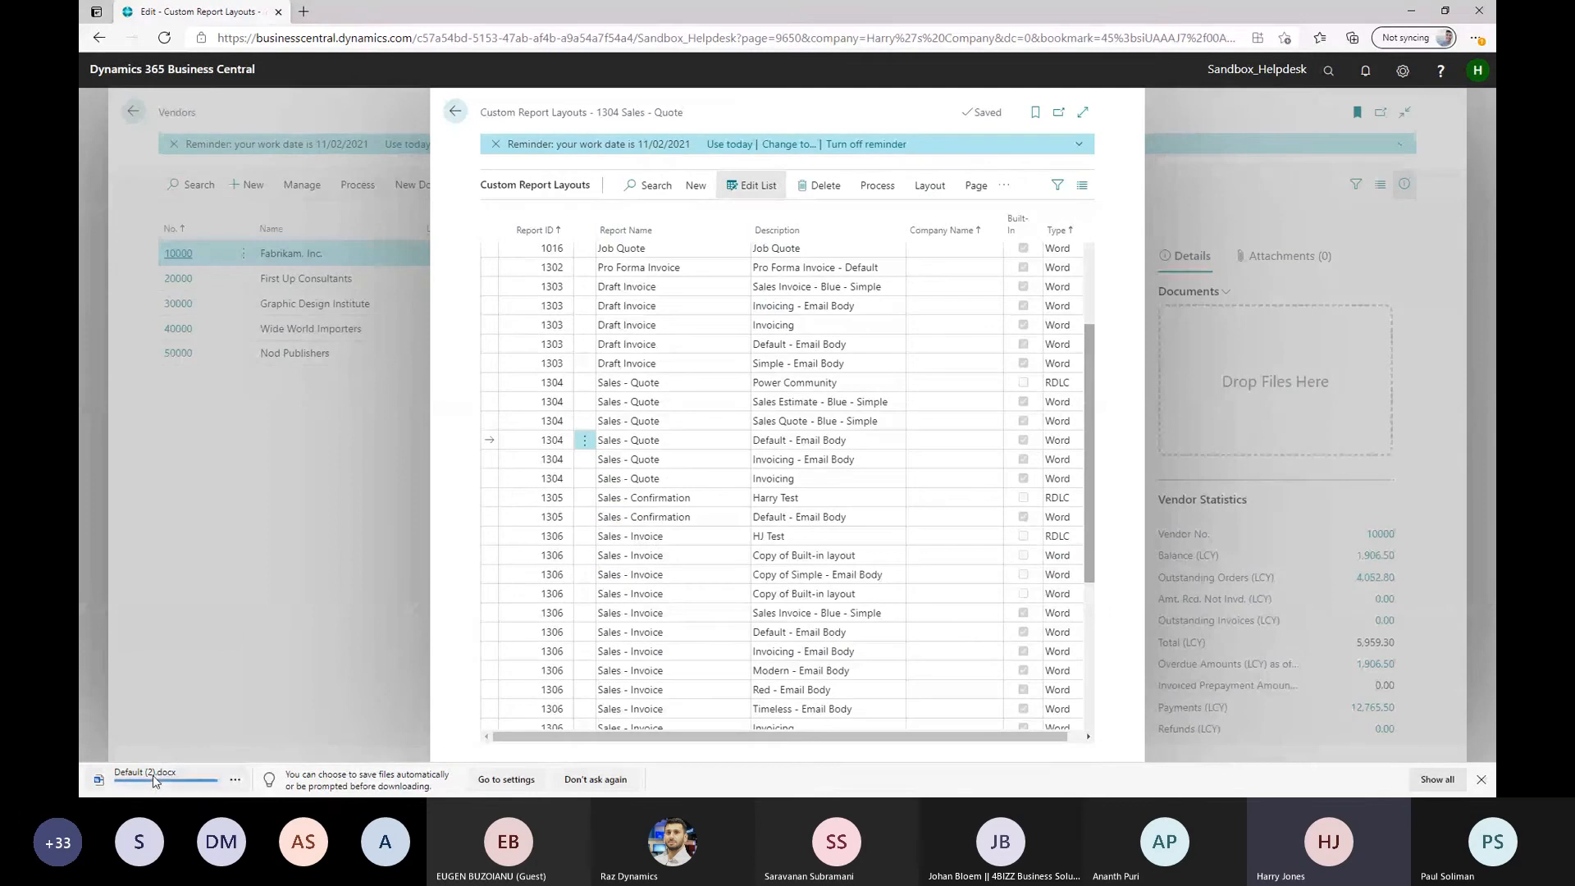
Open the exported email body layout Default (2).docx in Word, maximize the window, and examine its GreetingText field
{"action": "left_click", "coordinate": [153, 775]}
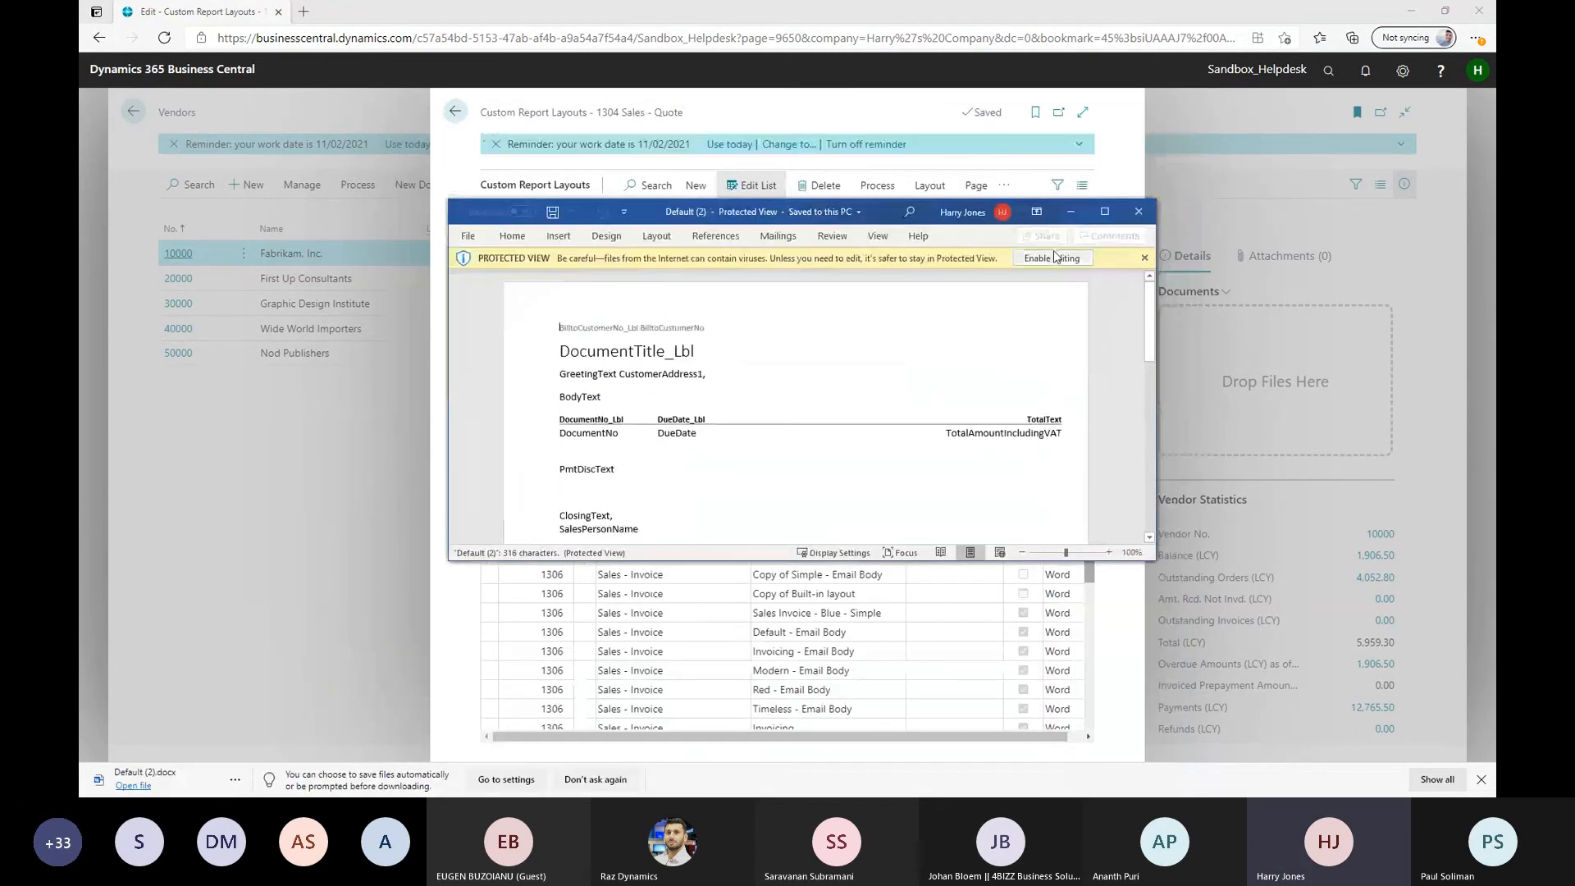
{"action": "left_click", "coordinate": [1105, 212]}
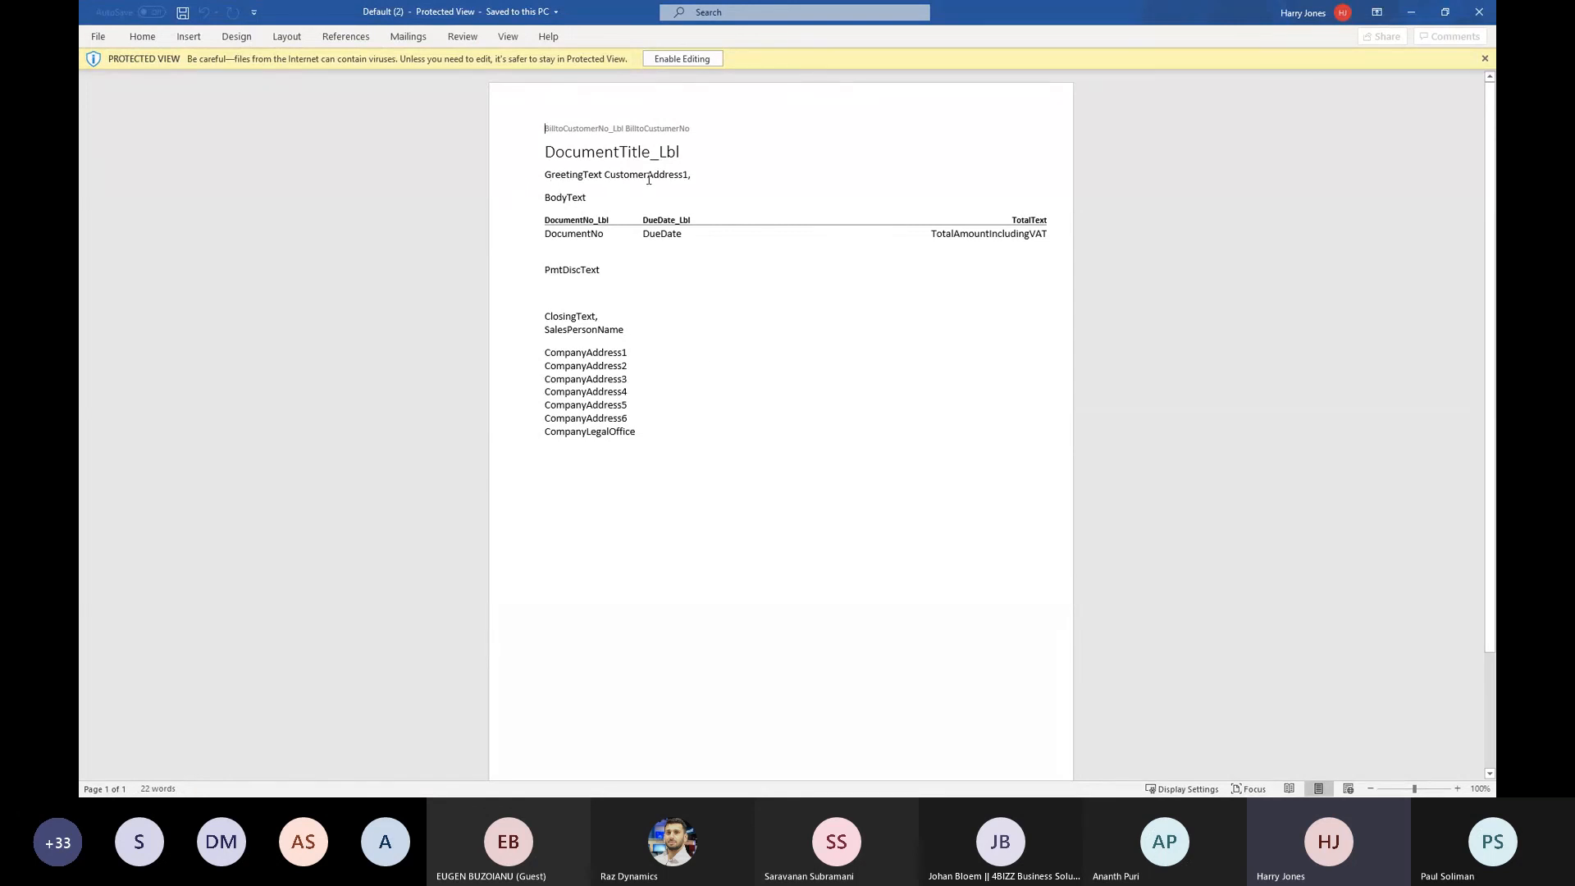
{"action": "left_click_drag", "start_coordinate": [549, 172], "coordinate": [602, 175]}
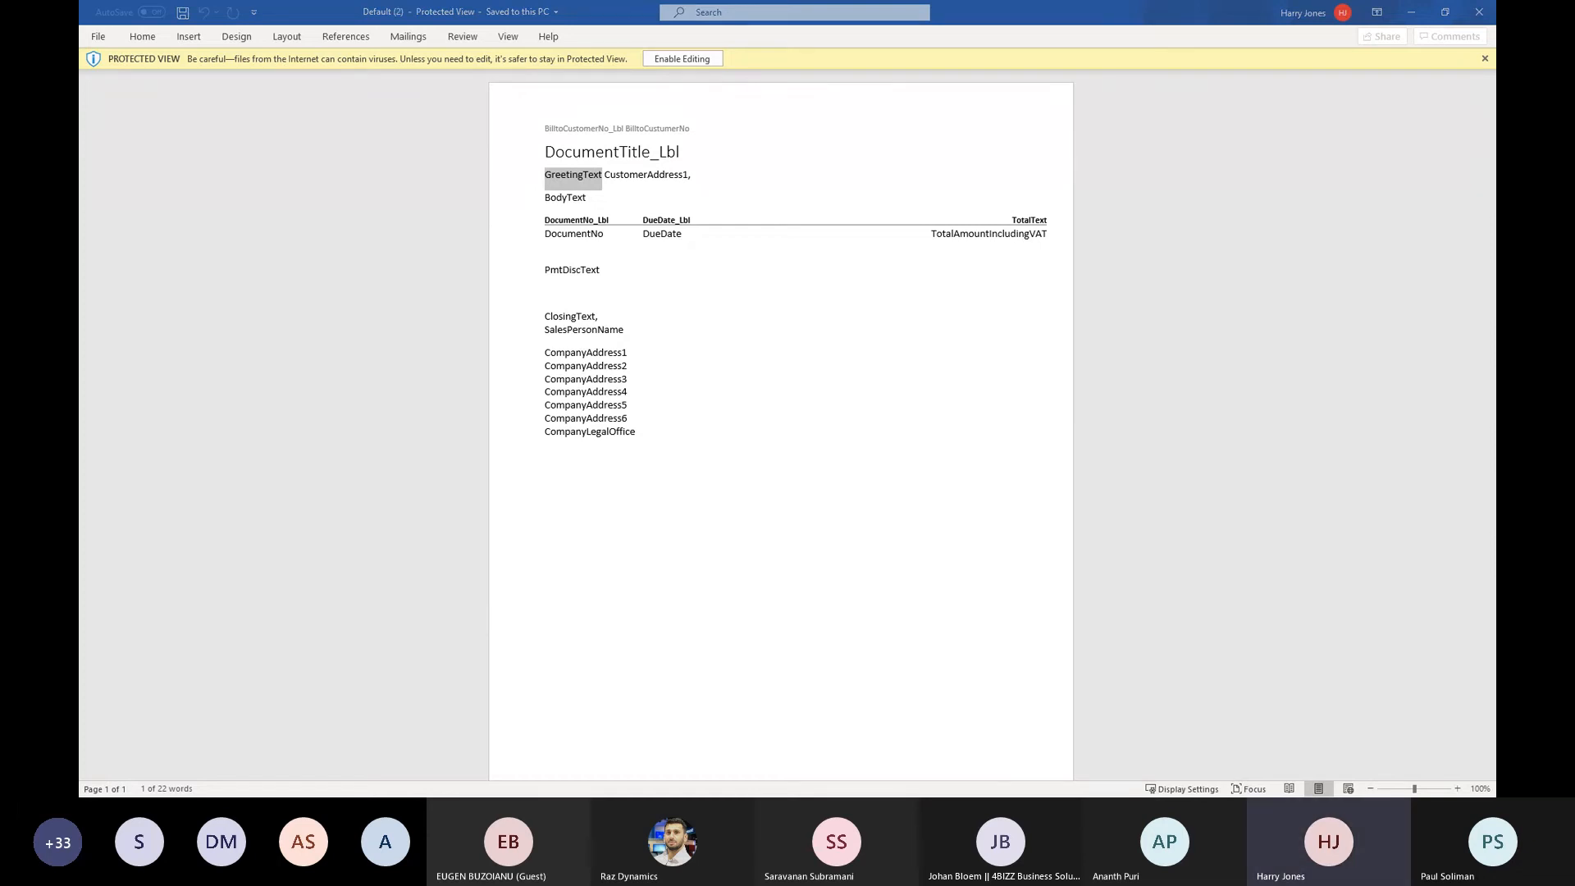
Leave the Word document, switch to the slide presentation, and advance to the Question Time slide
{"action": "key", "text": "alt+Tab"}
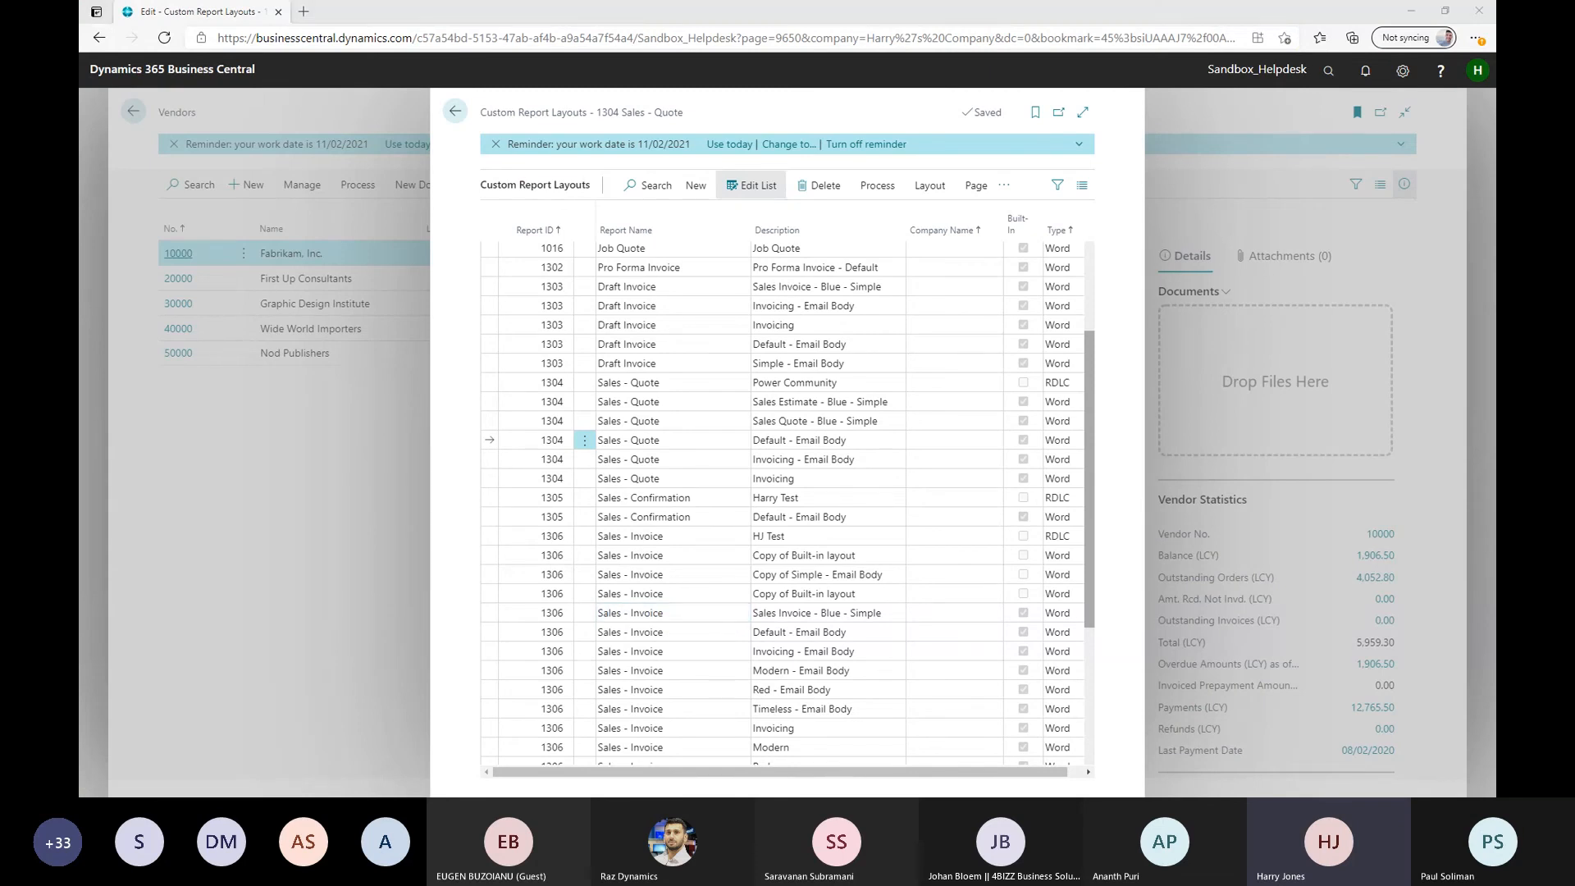
{"action": "key", "text": "alt+Tab"}
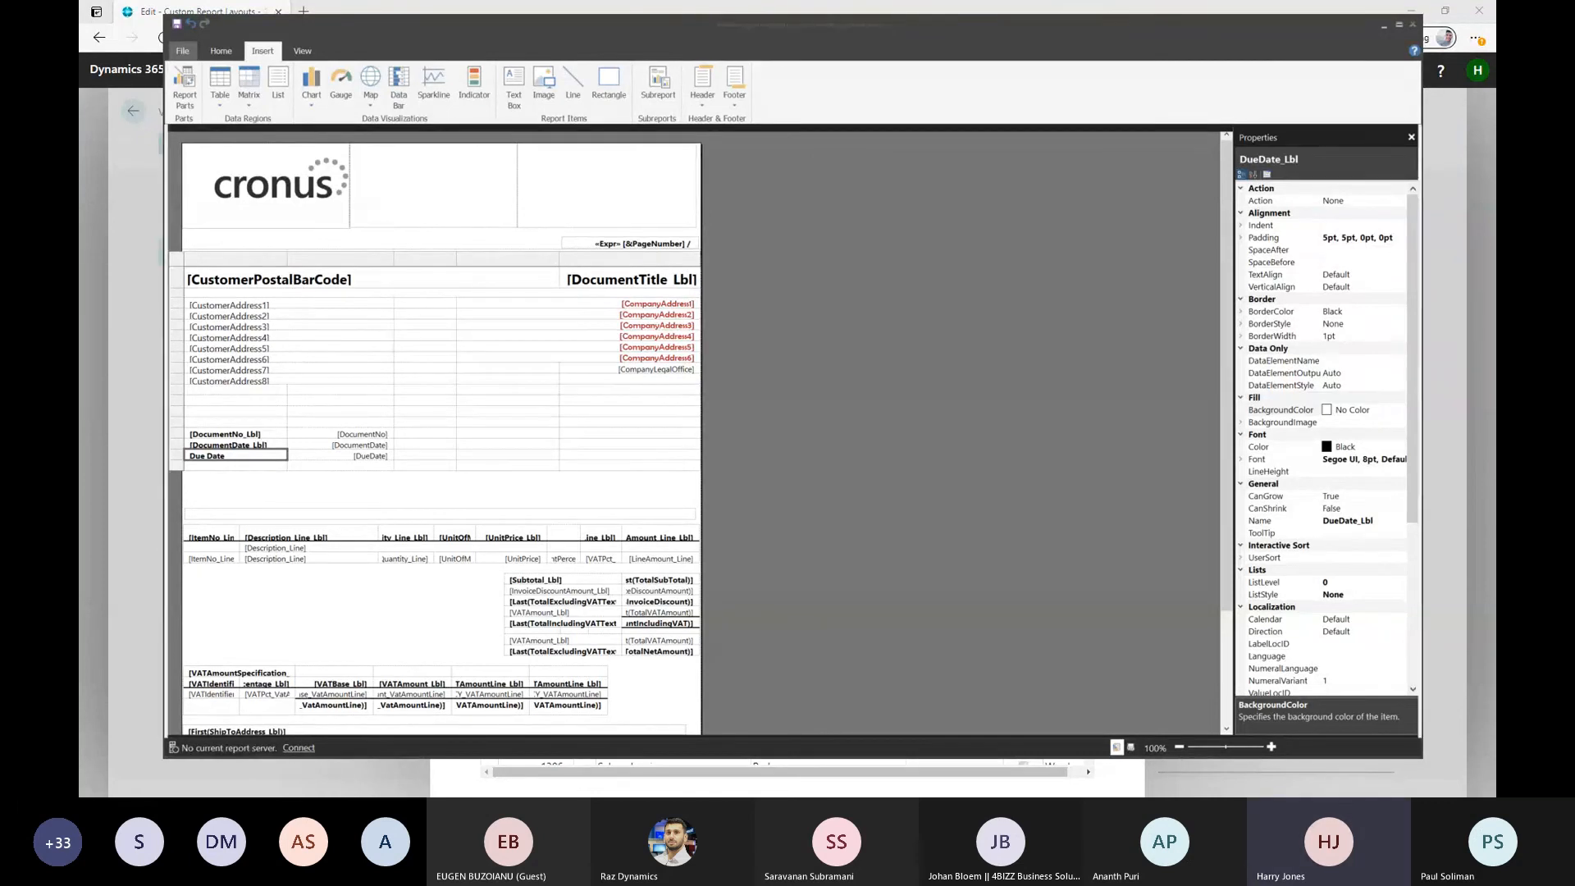
{"action": "key", "text": "alt+Tab"}
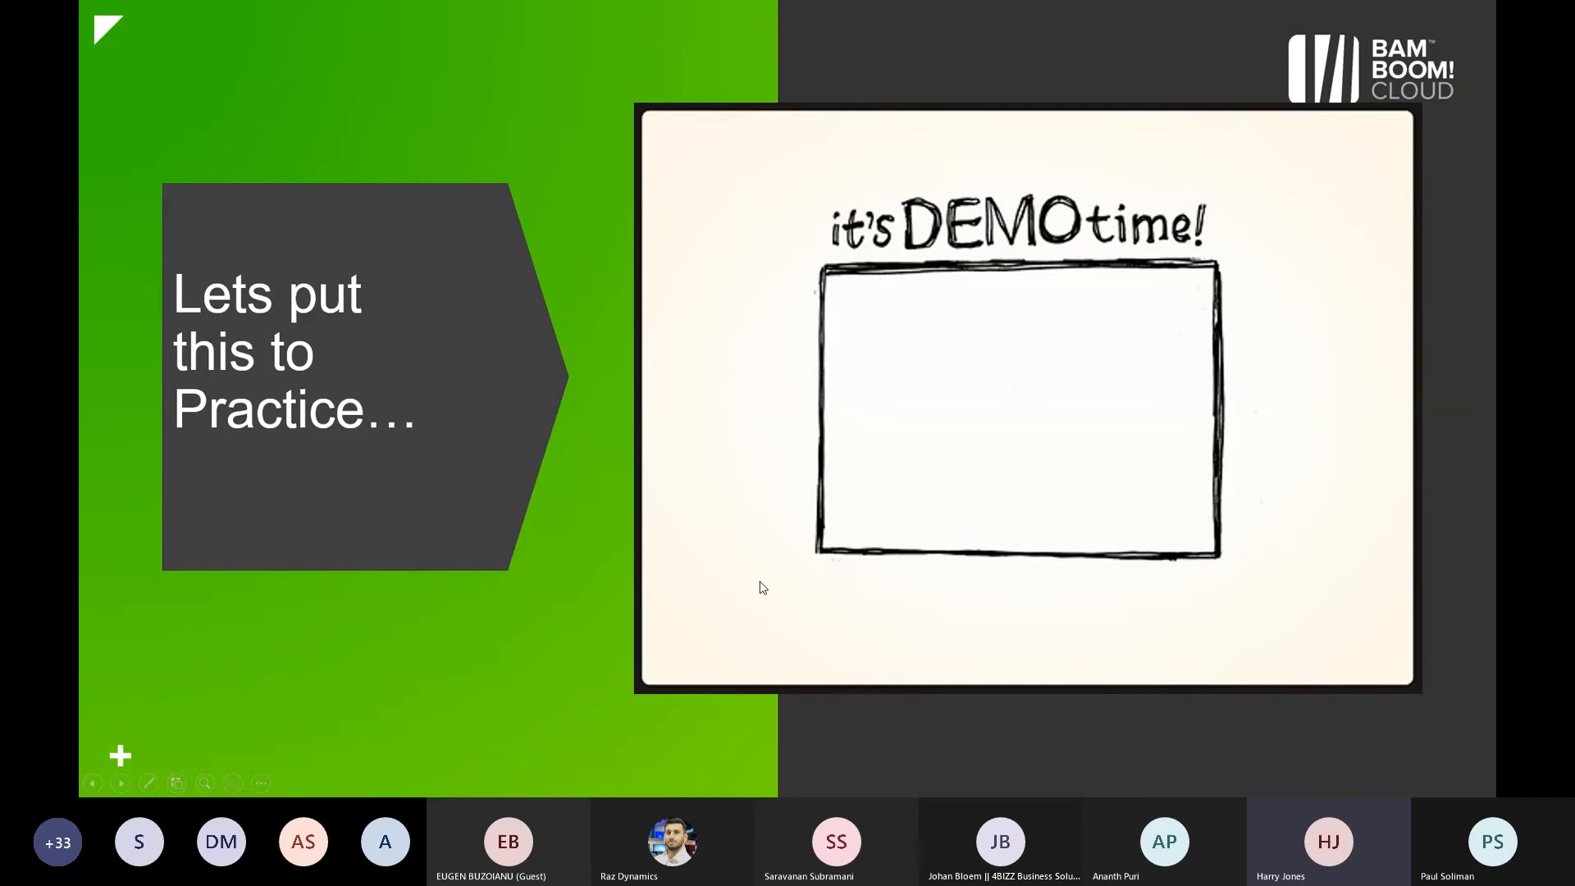
{"action": "key", "text": "Right"}
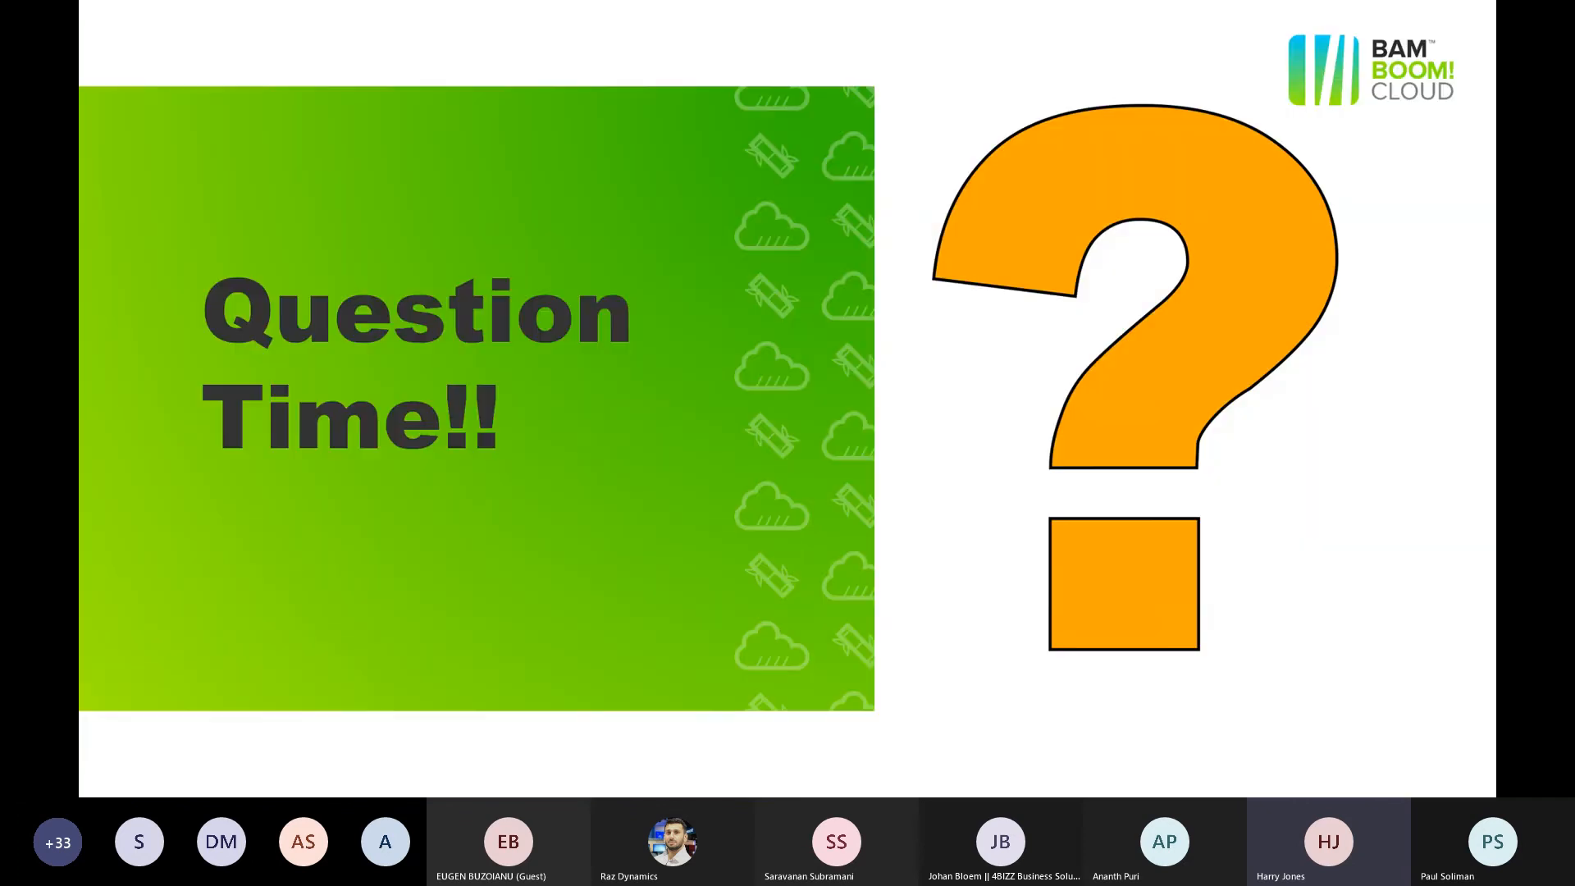
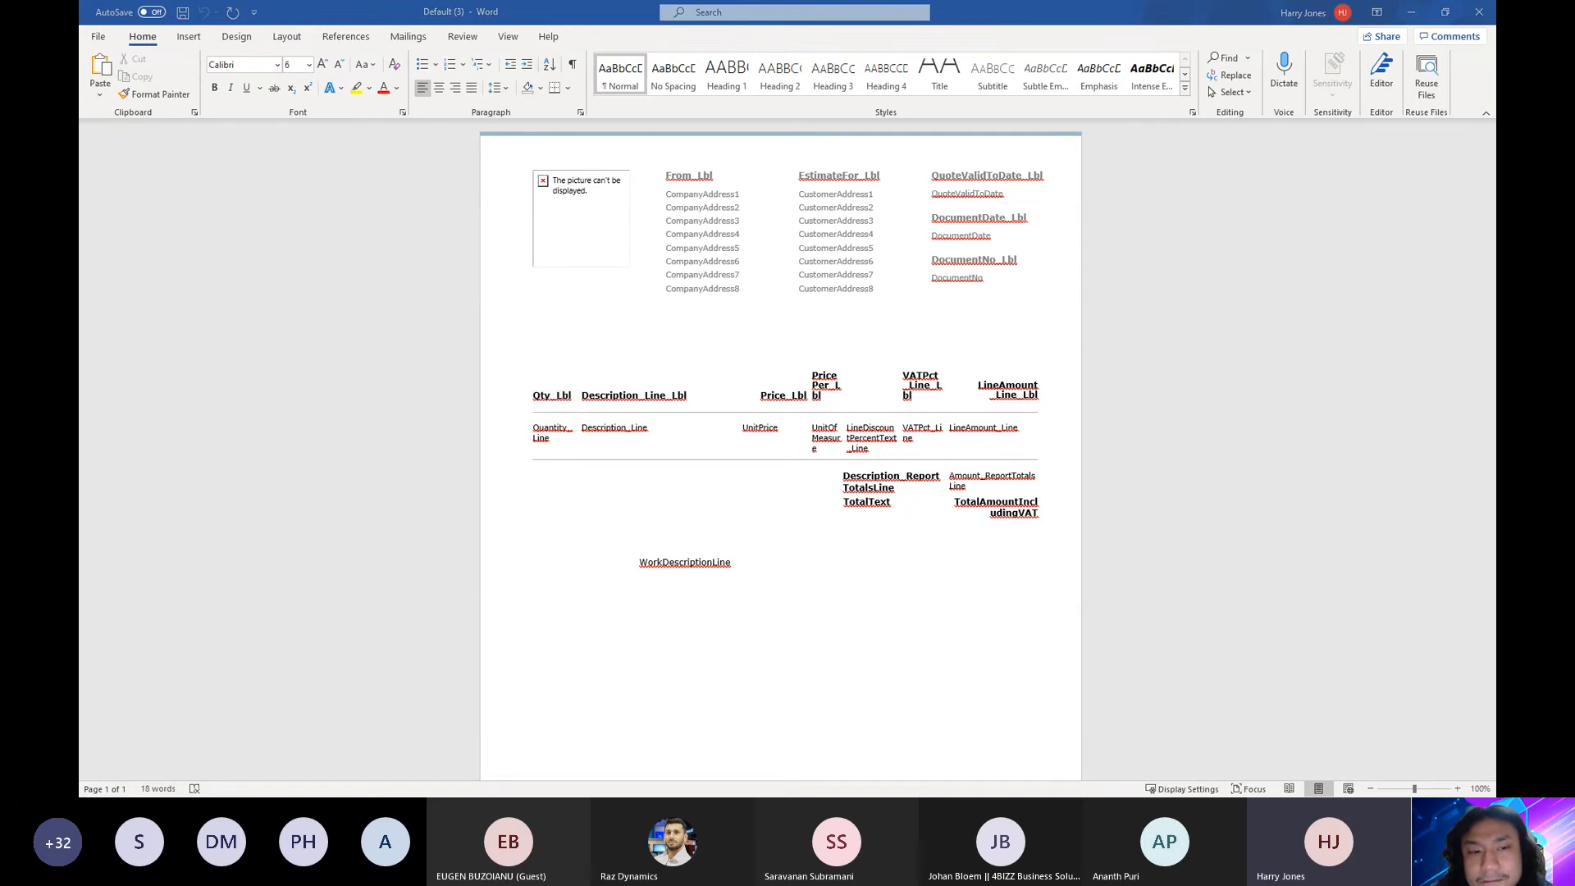
Switch to Power community.rdl in Report Builder and inspect the empty header cells and the options for the CompanyAddress1 text box
{"action": "key", "text": "alt+Tab"}
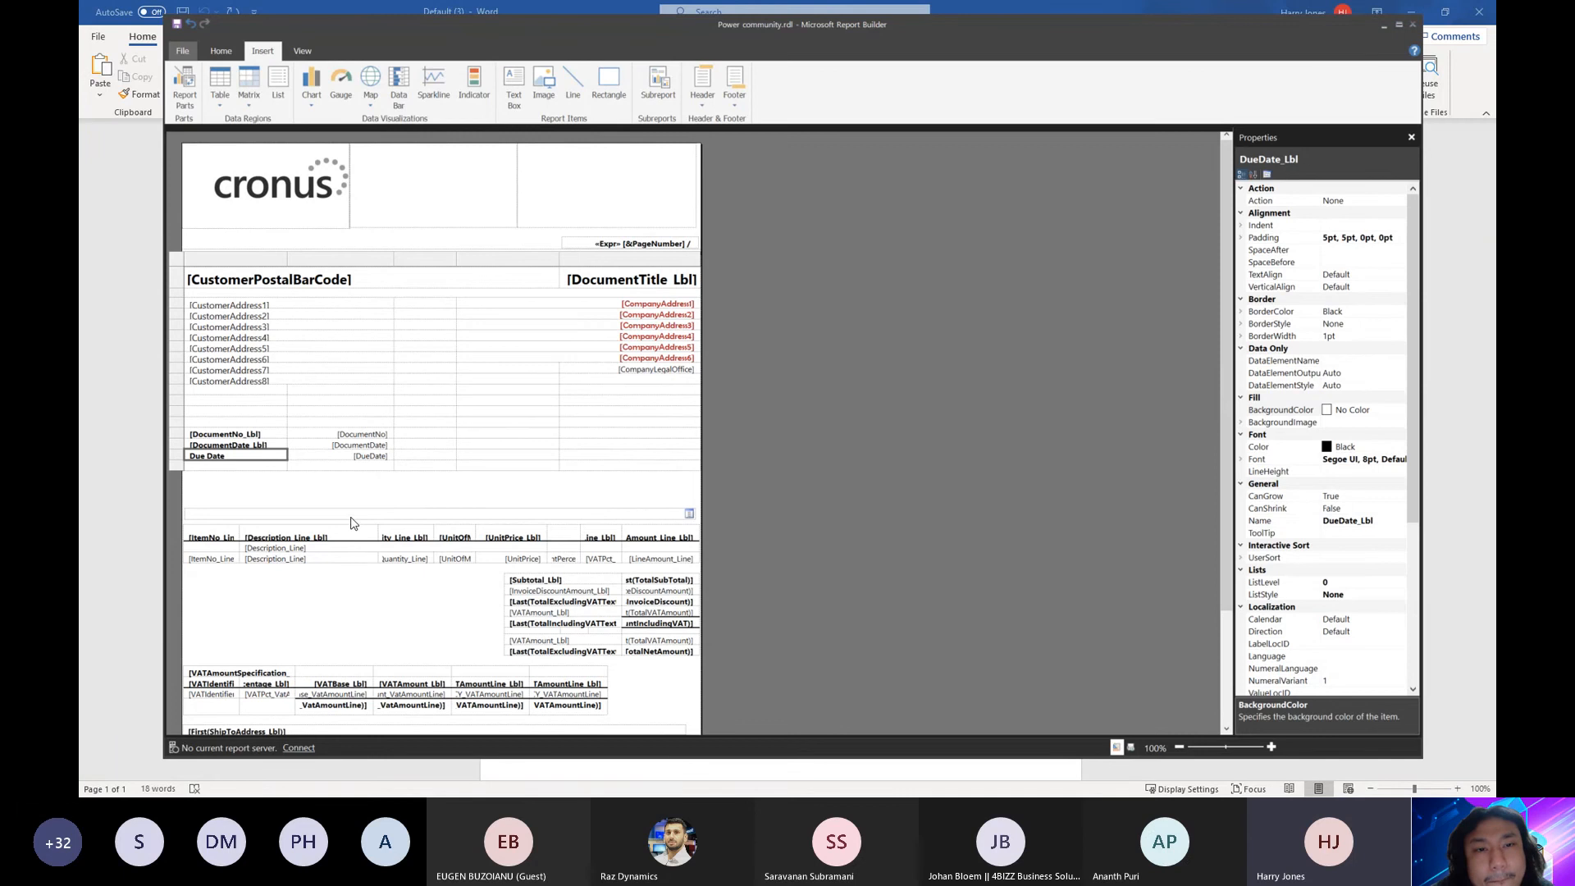
{"action": "left_click", "coordinate": [345, 459]}
{"action": "left_click", "coordinate": [432, 456]}
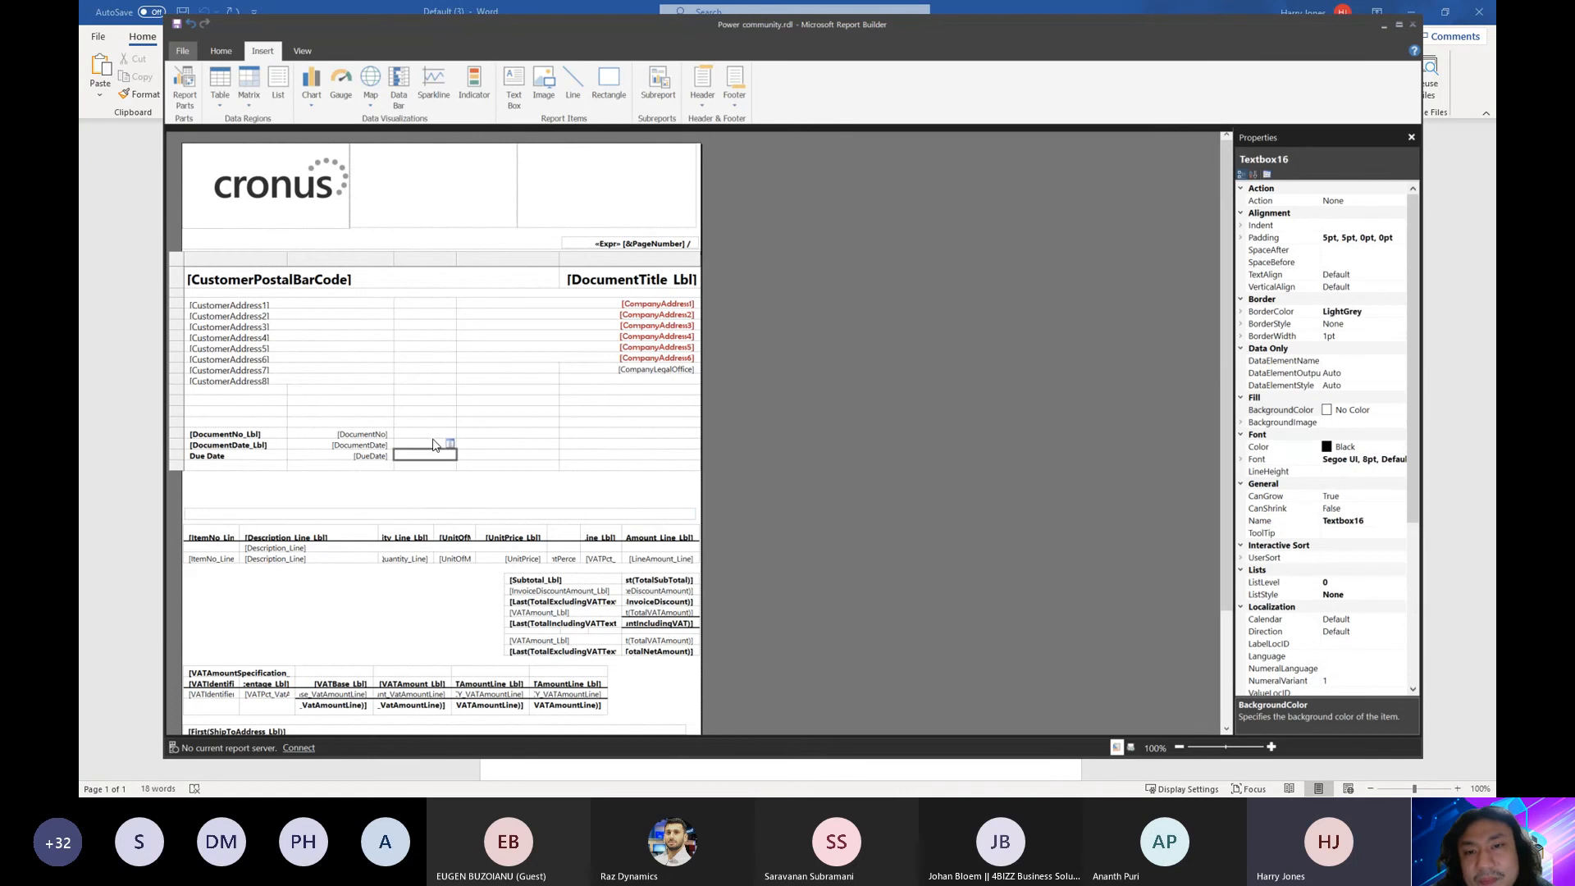
{"action": "left_click", "coordinate": [420, 413]}
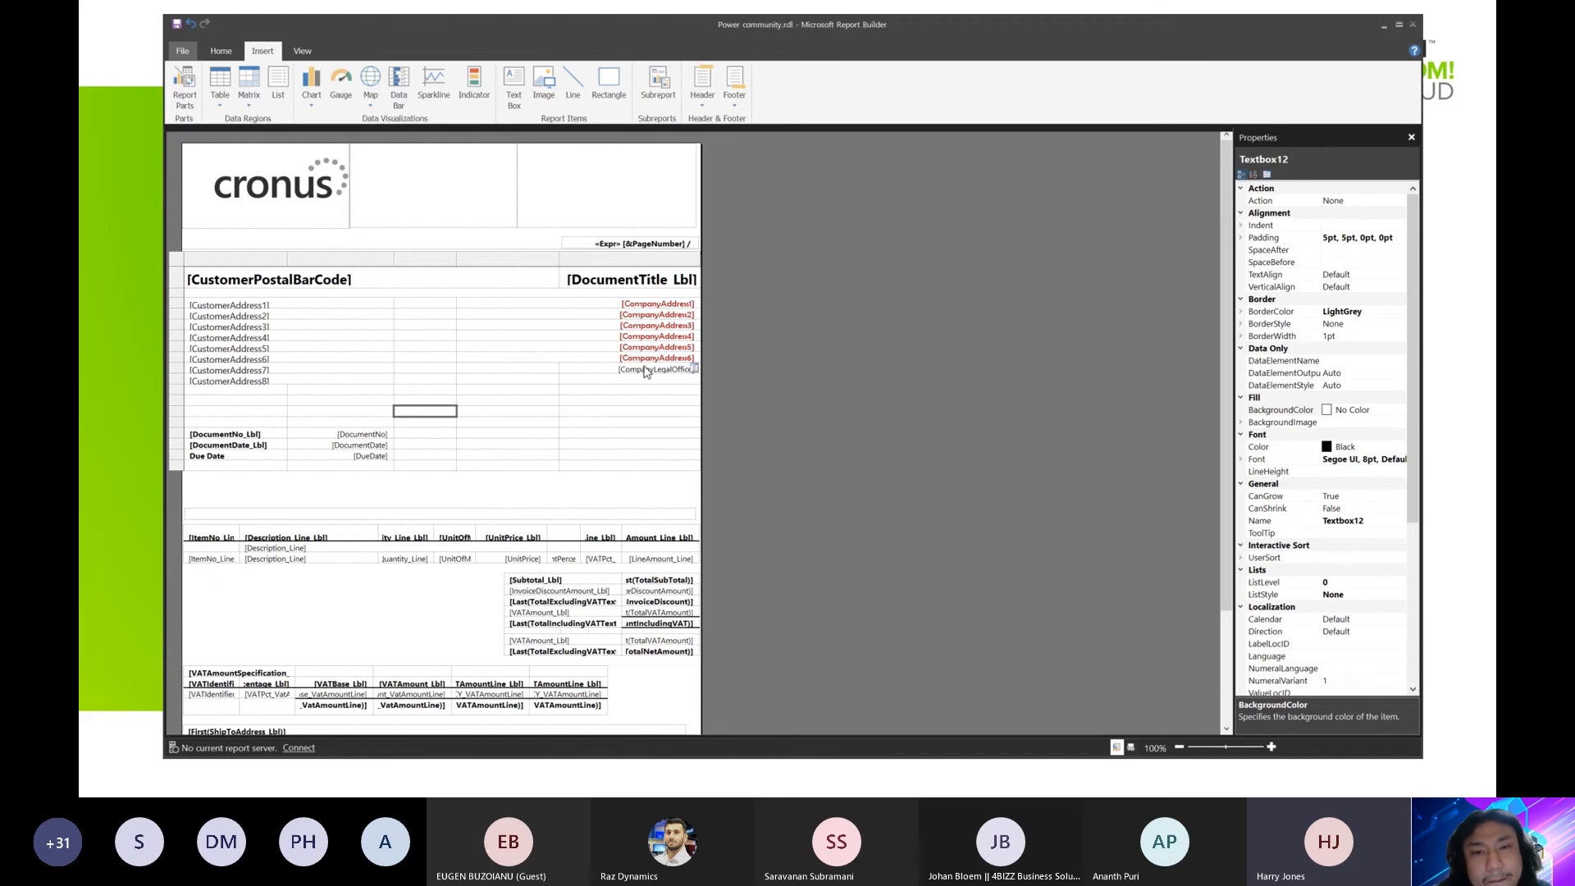
{"action": "right_click", "coordinate": [638, 310]}
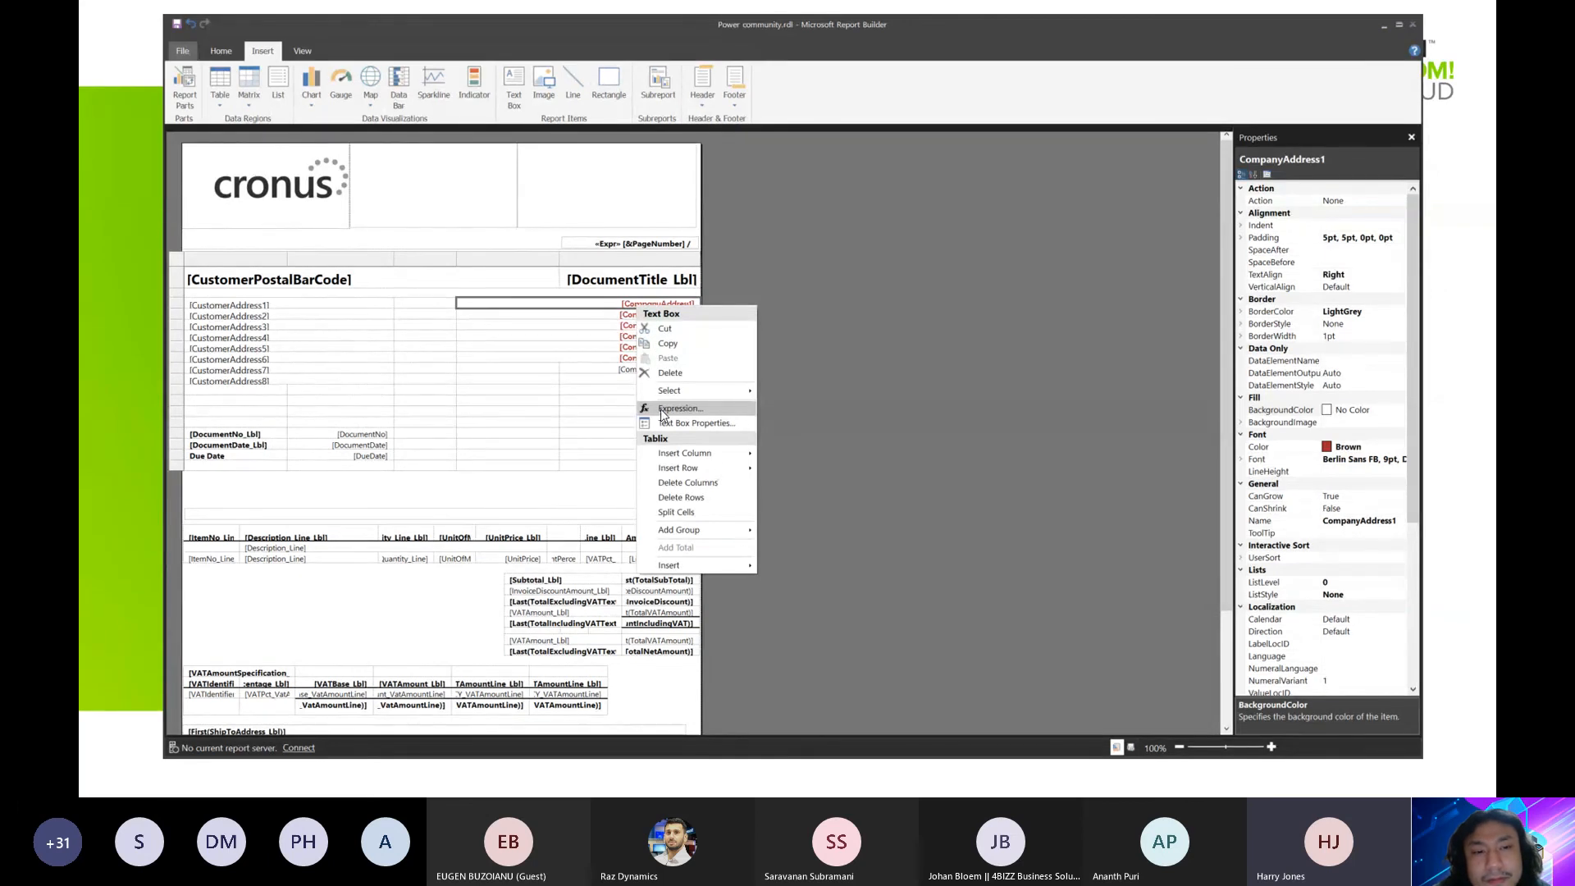
{"action": "left_click", "coordinate": [507, 389]}
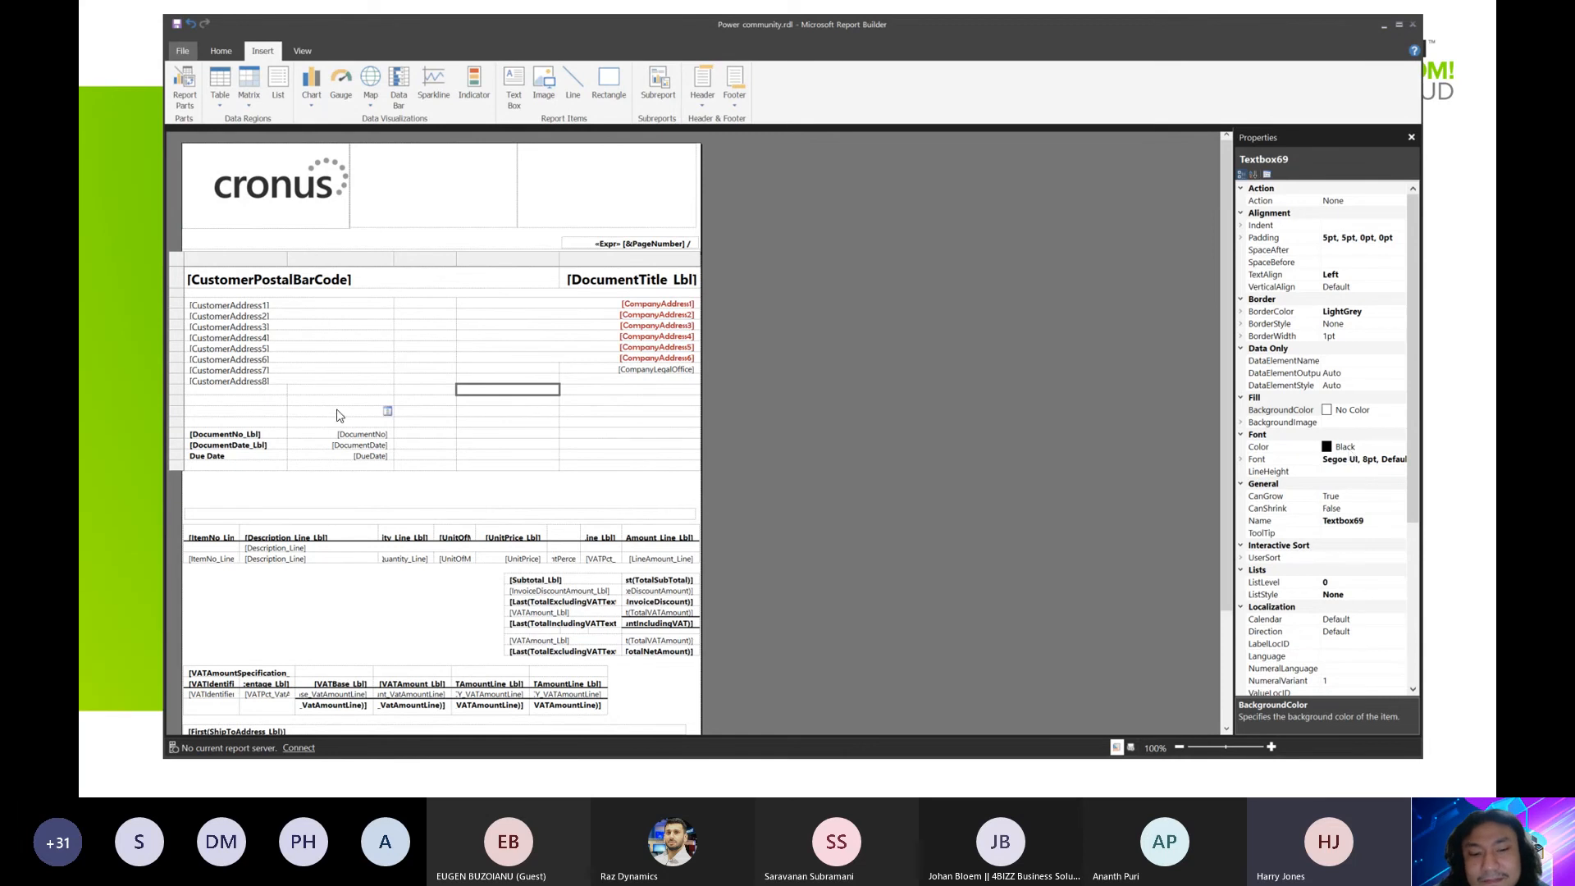
Replace the CustomerAddress8 field below the customer address lines with the static text dwdwda
{"action": "left_click", "coordinate": [257, 383]}
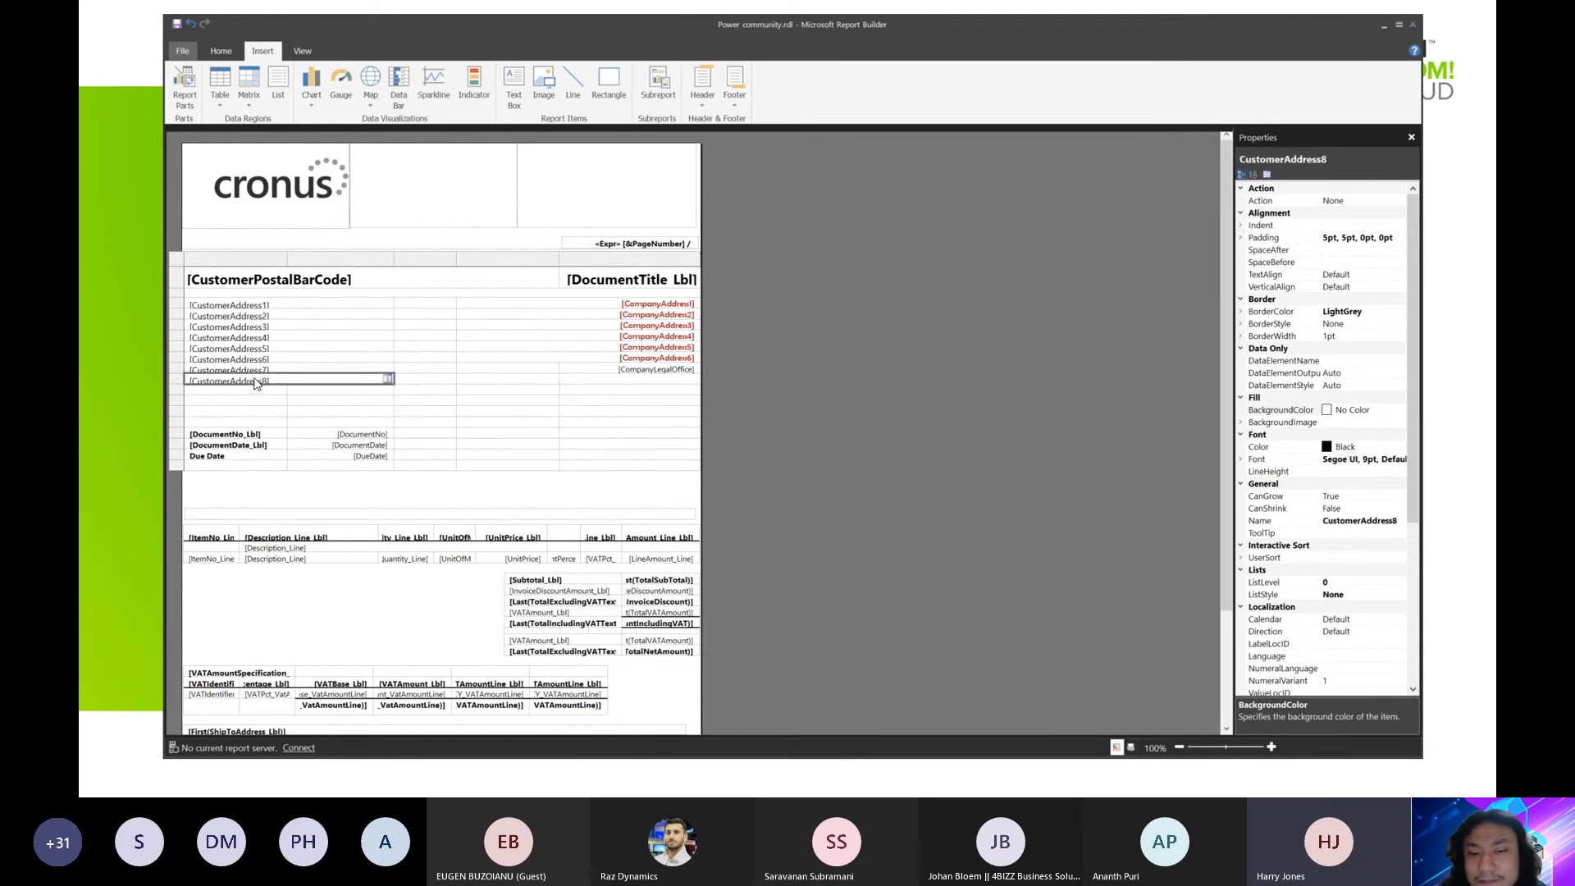
{"action": "key", "text": "Delete"}
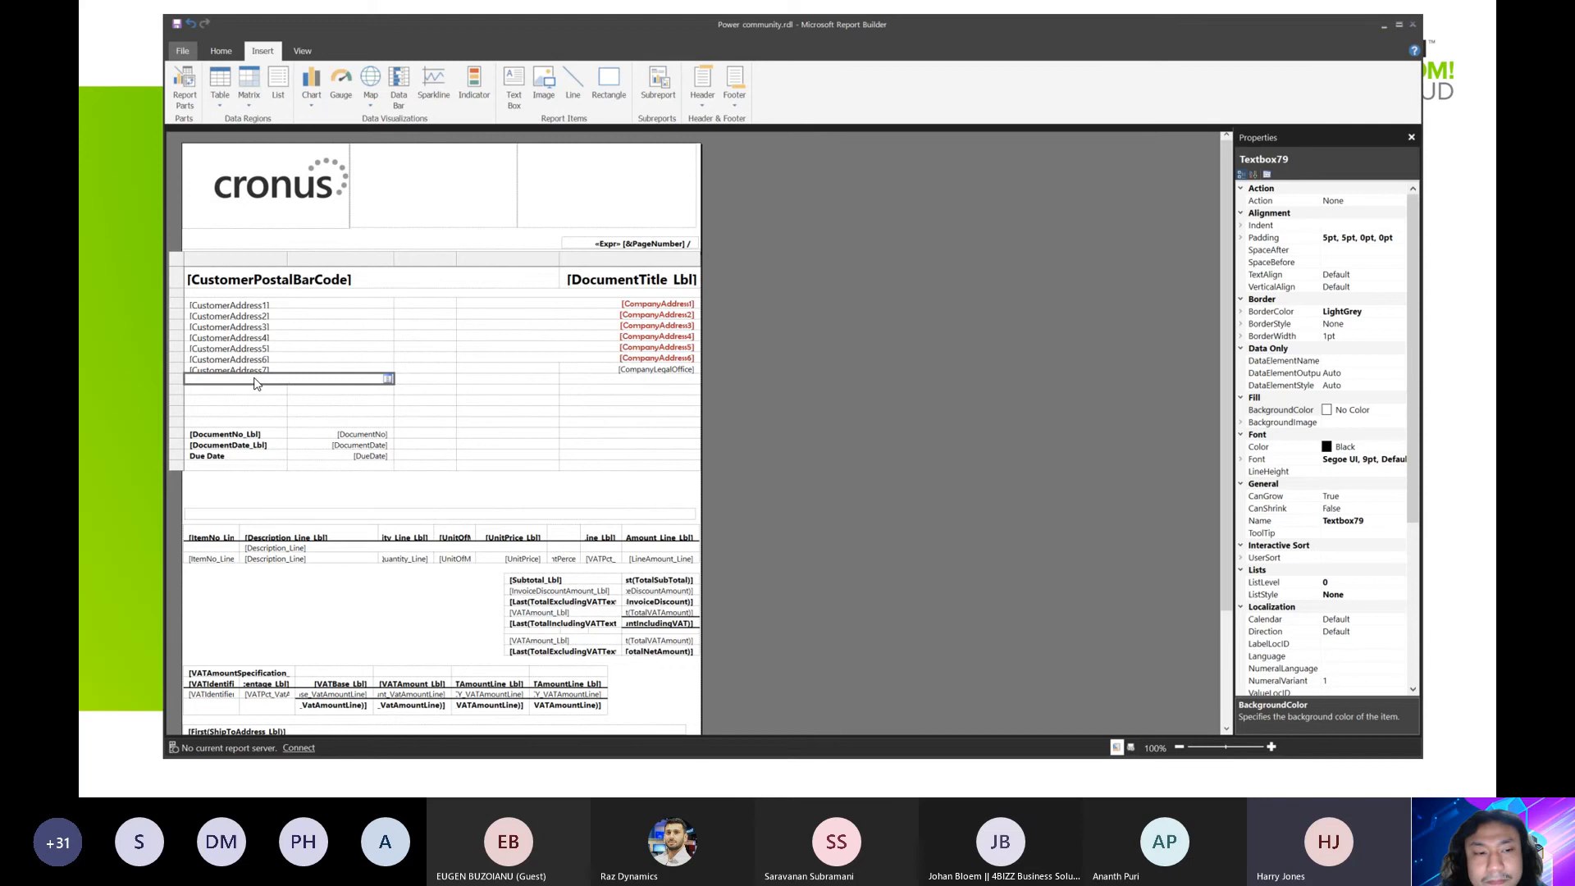
{"action": "type", "text": "dwdwda"}
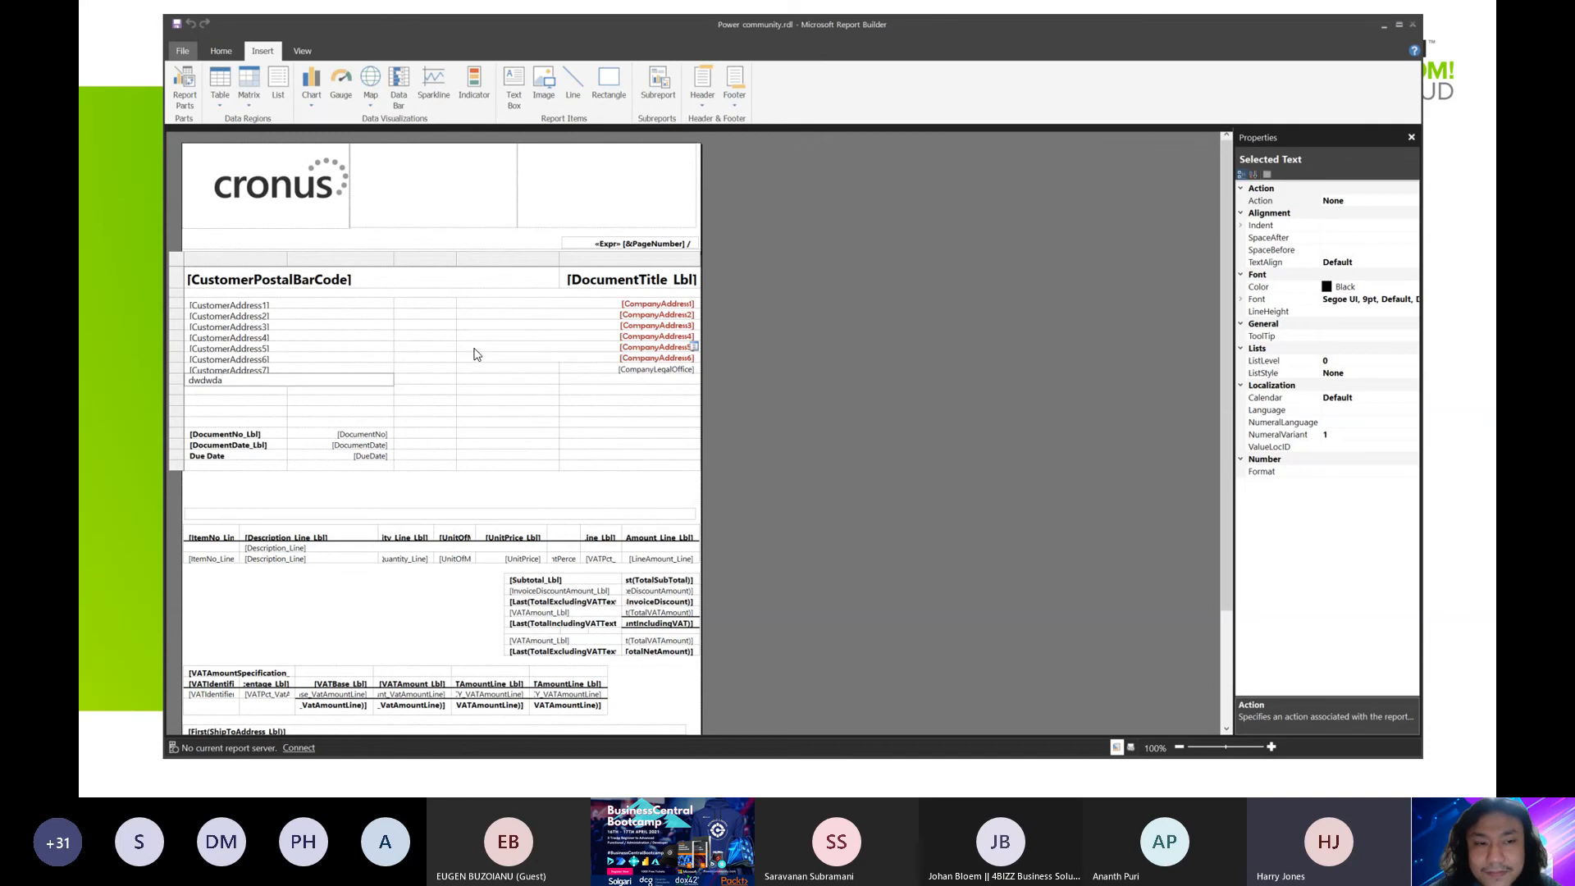
Select the Cronus logo in the report header to view its image properties, and show the Image command for adding pictures
{"action": "left_click", "coordinate": [271, 195]}
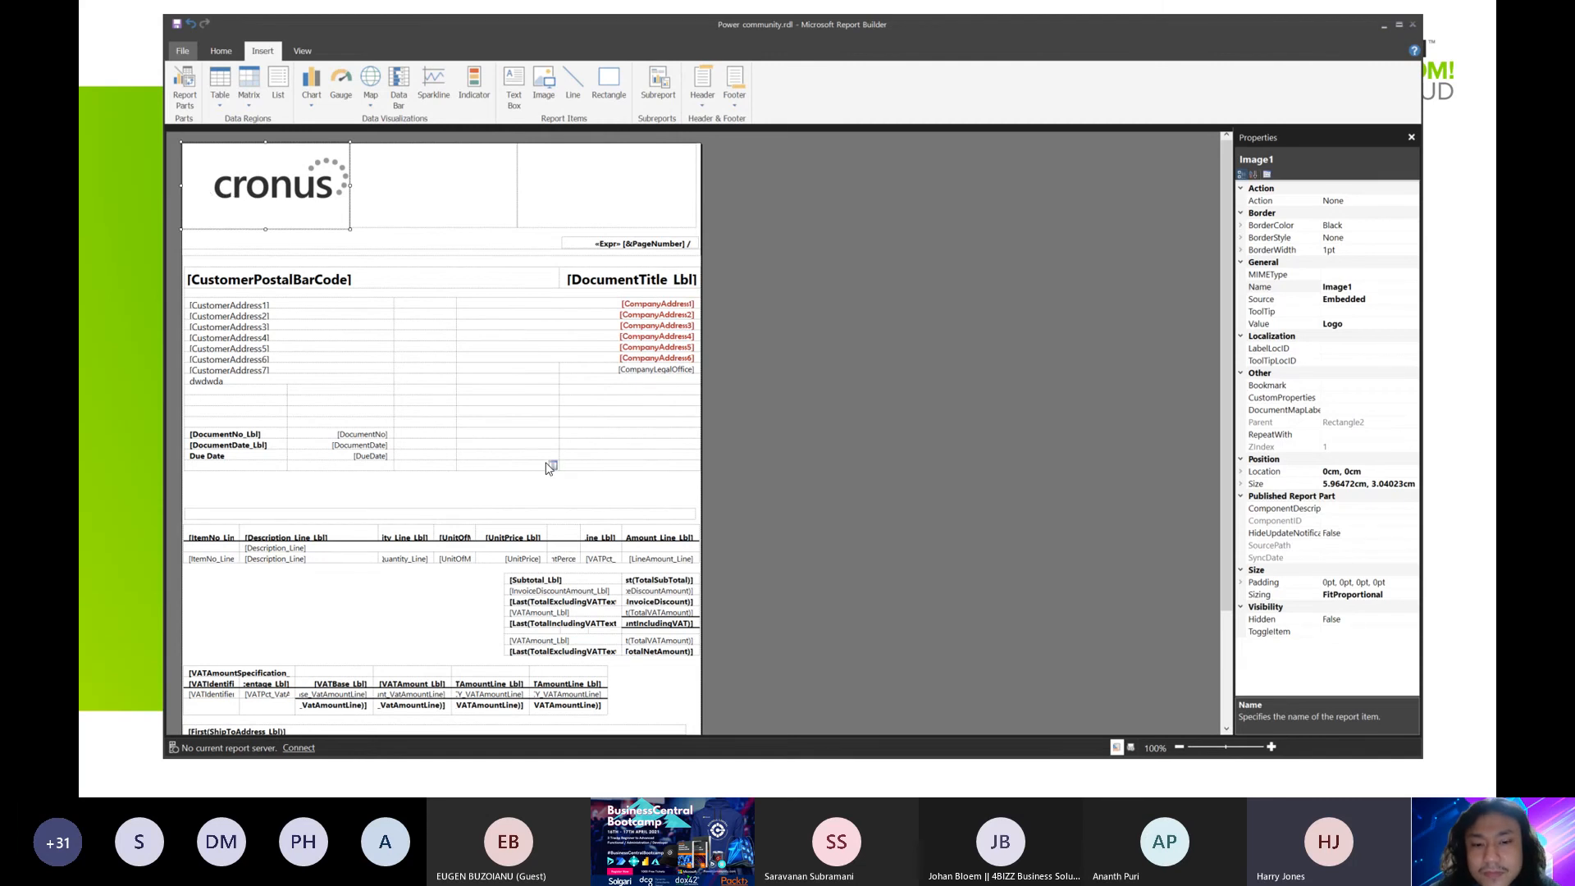
{"action": "scroll", "coordinate": [549, 468], "scroll_direction": "down", "scroll_amount": 3}
{"action": "scroll", "coordinate": [433, 408], "scroll_direction": "up", "scroll_amount": 3}
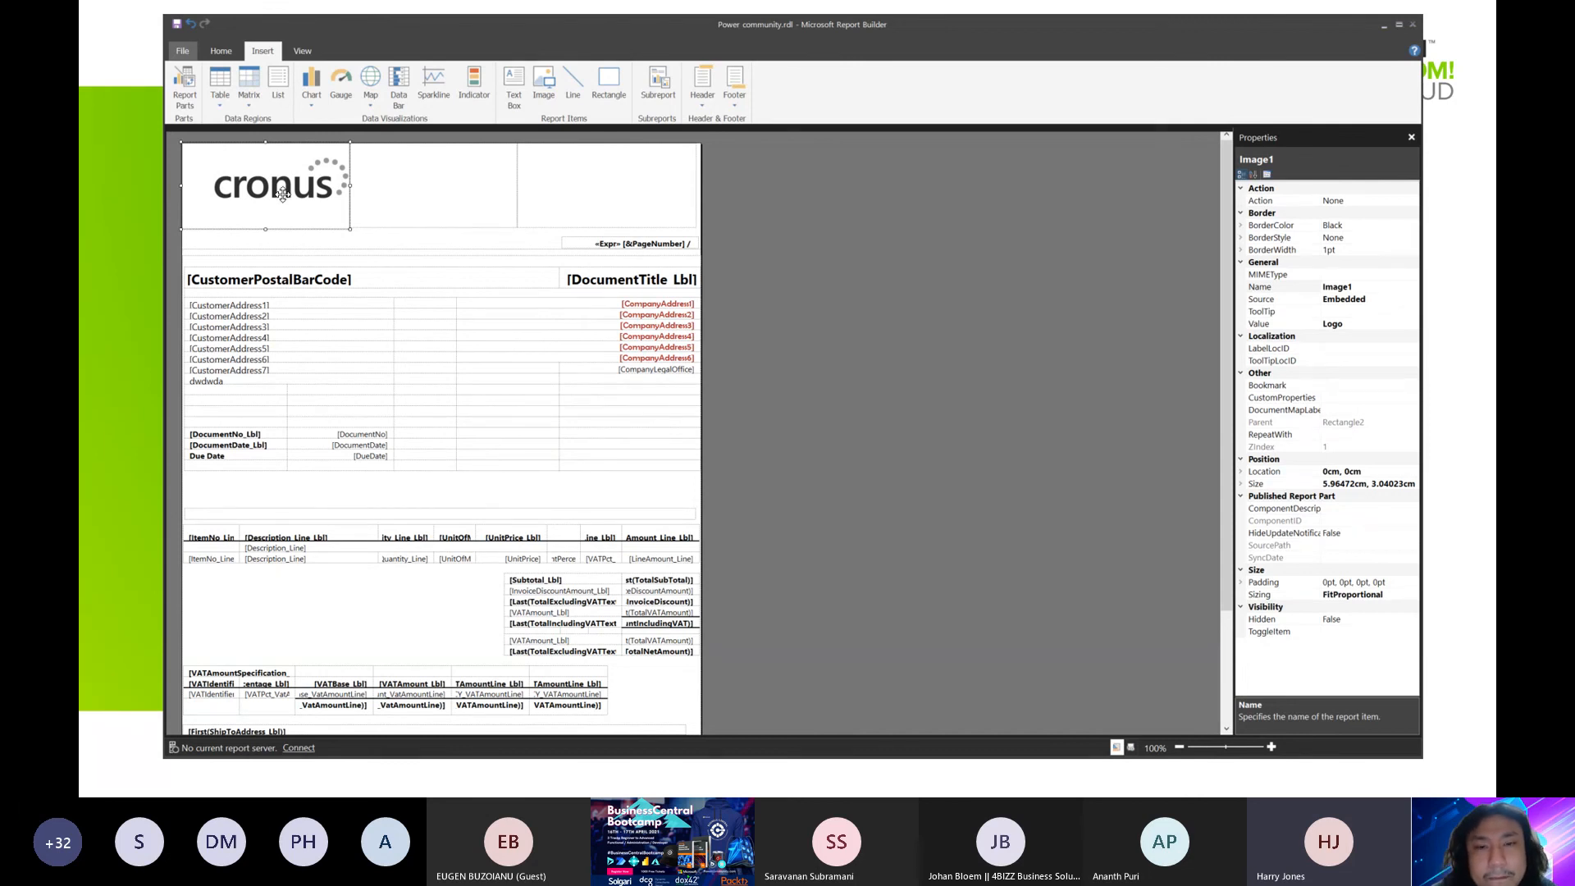
{"action": "left_click", "coordinate": [543, 92]}
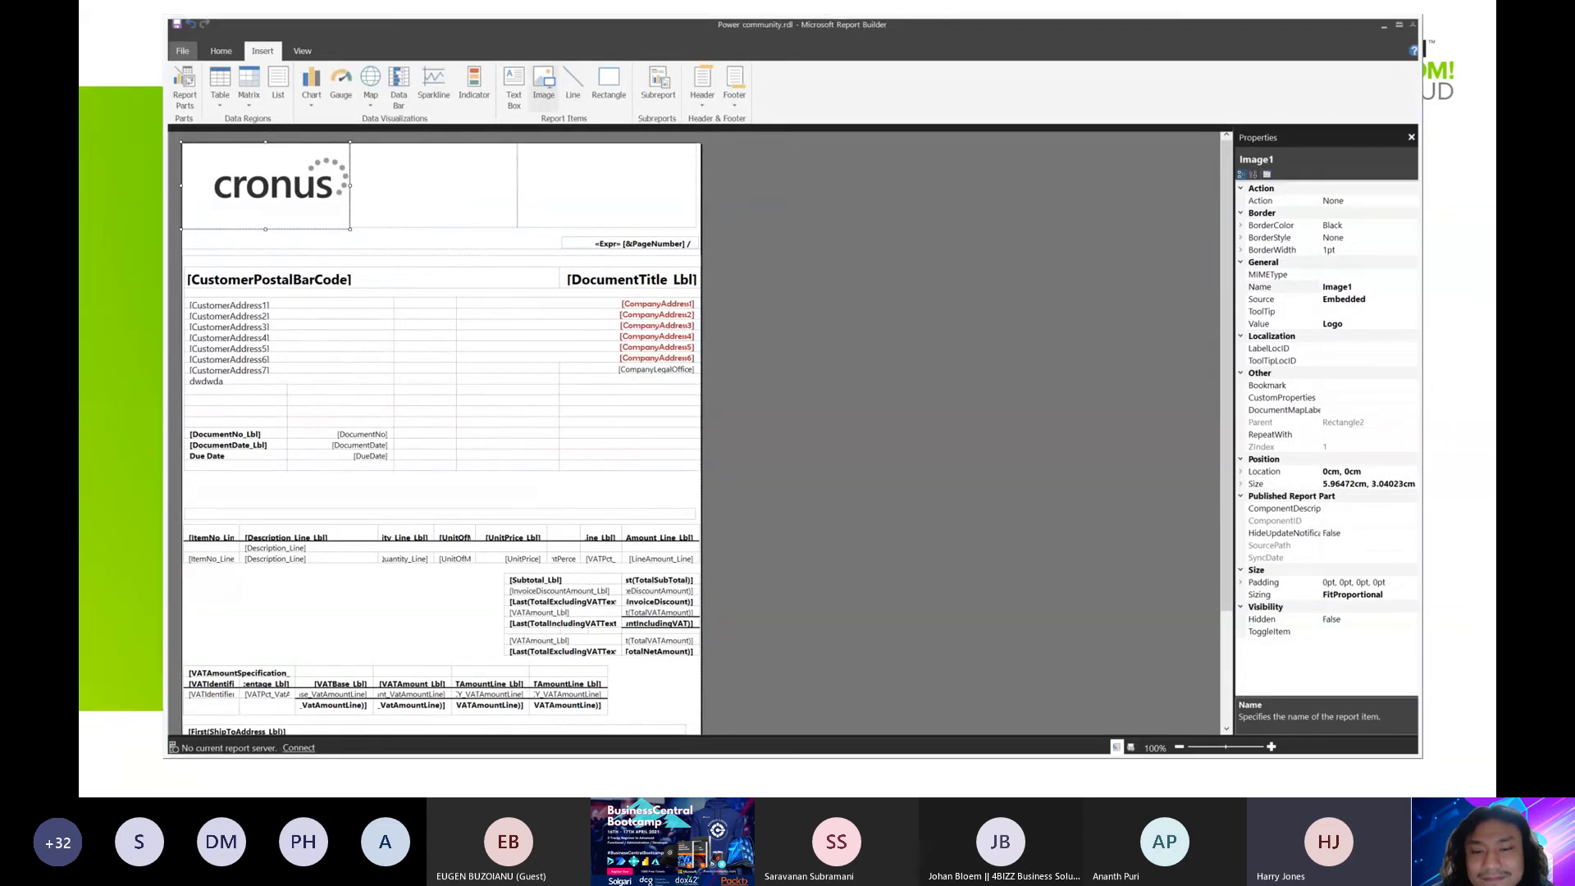
Return to the slide presentation and advance from the Question Time slide to the That's A Wrap closing slide
{"action": "key", "text": "Right"}
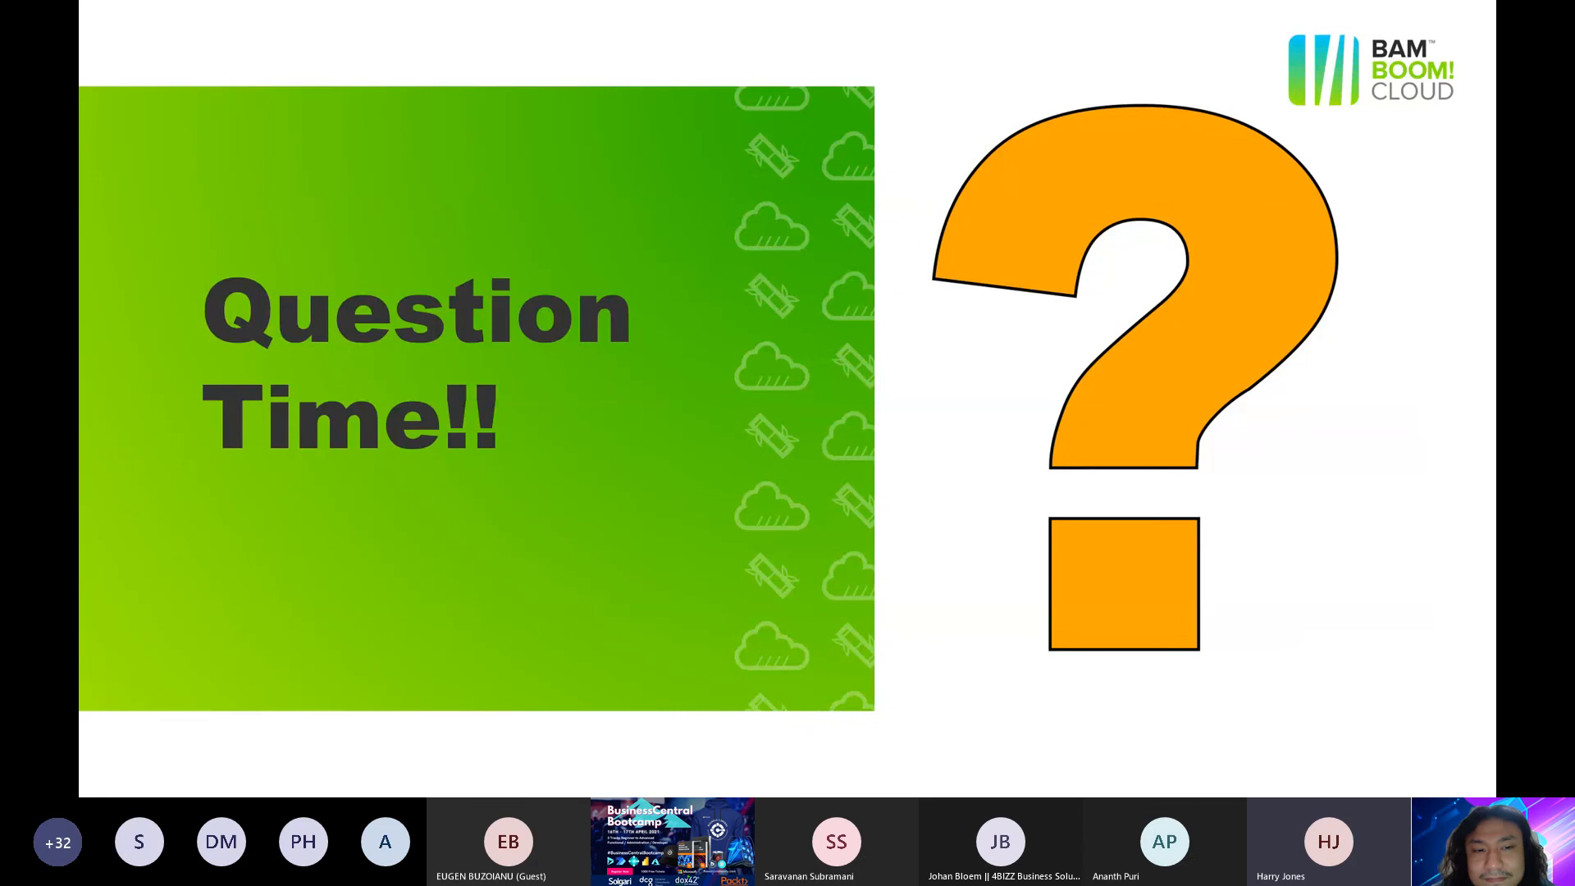
{"action": "left_click", "coordinate": [867, 534]}
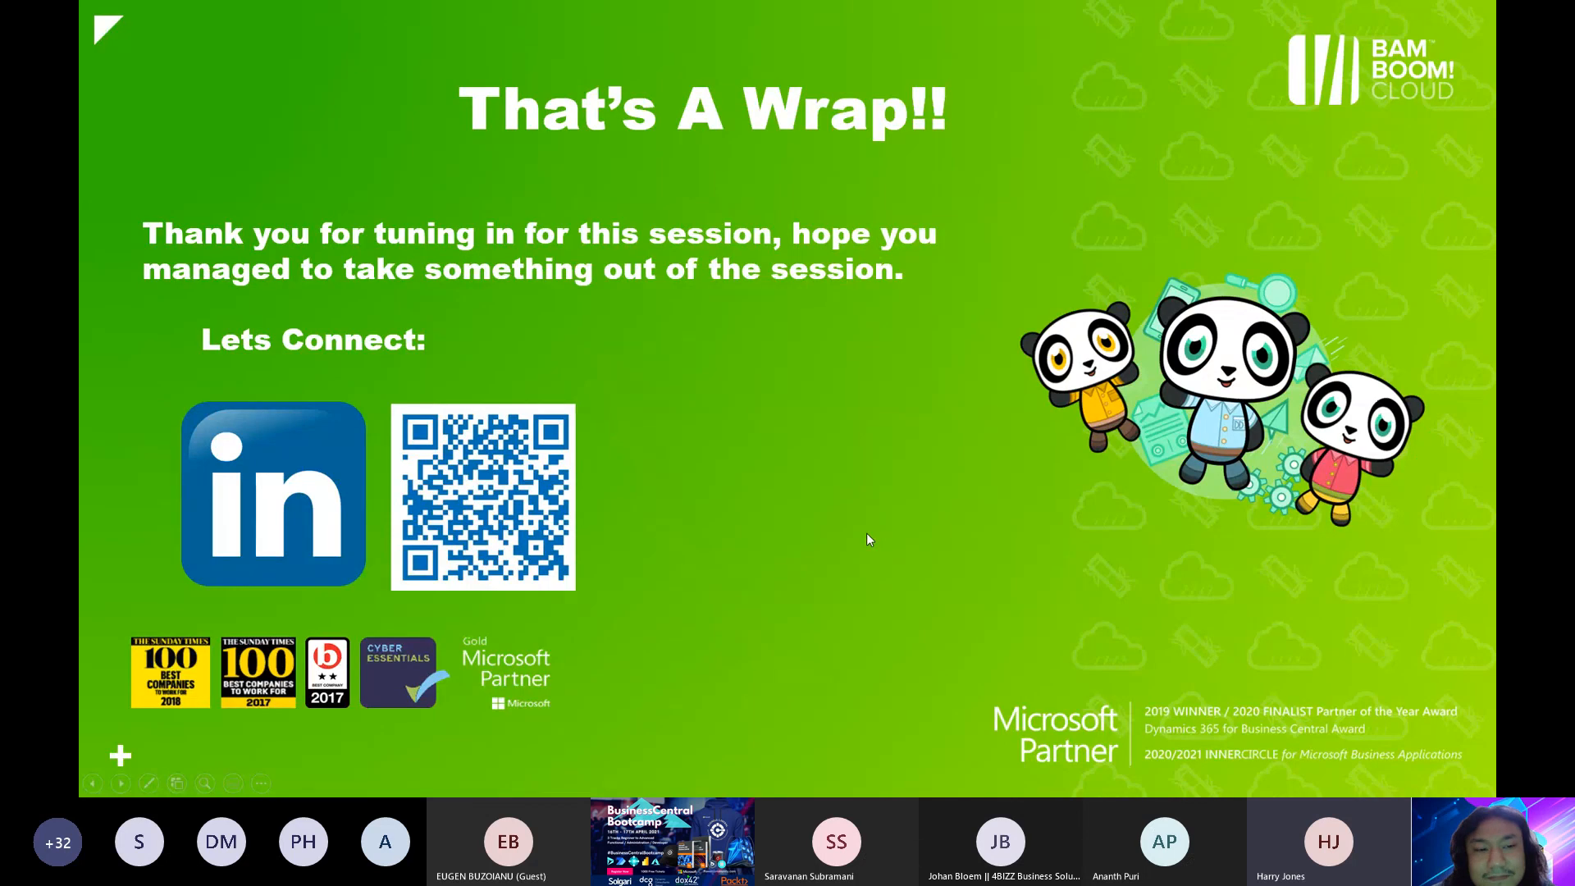